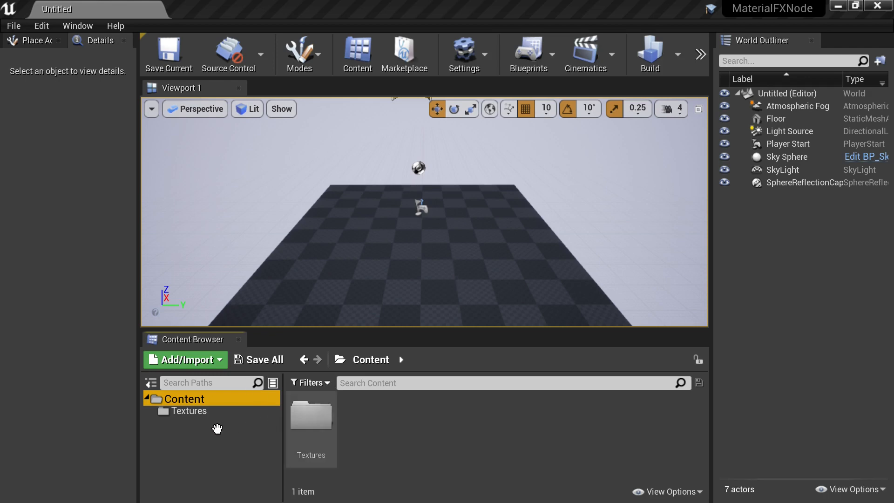
# - Open the Textures folder and create a new subfolder named Materials inside it
pyautogui.doubleClick(310, 412)
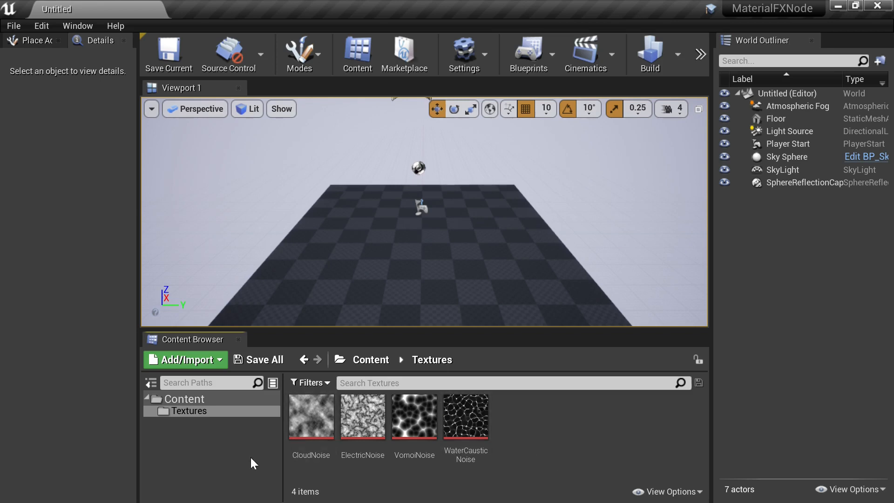
pyautogui.click(193, 452)
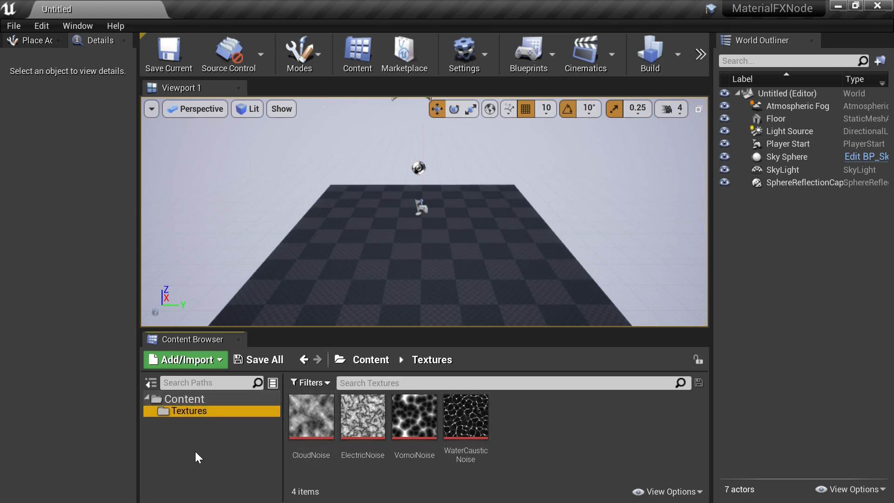
pyautogui.rightClick(195, 439)
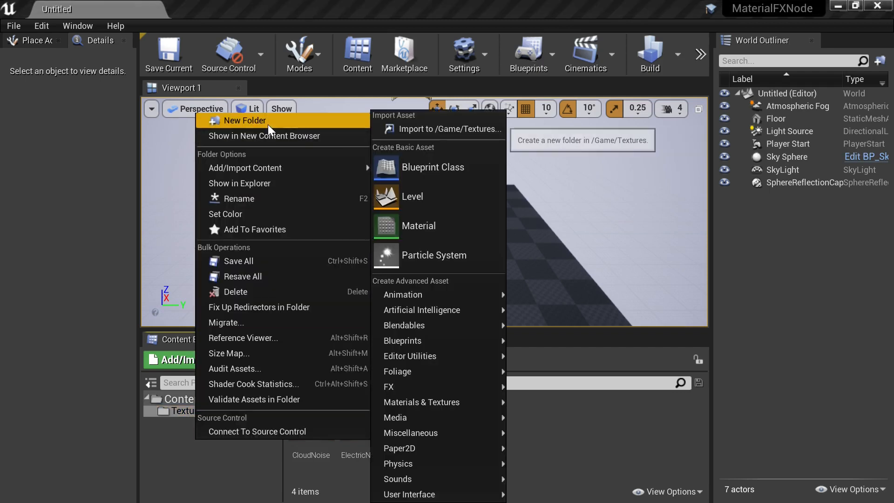
pyautogui.click(269, 121)
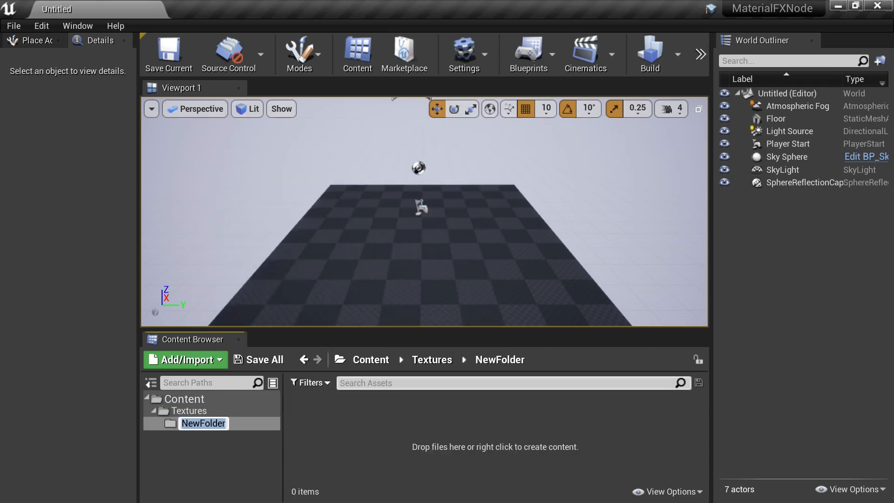
pyautogui.write('Material')
pyautogui.press('BackSpace')
pyautogui.write('al')
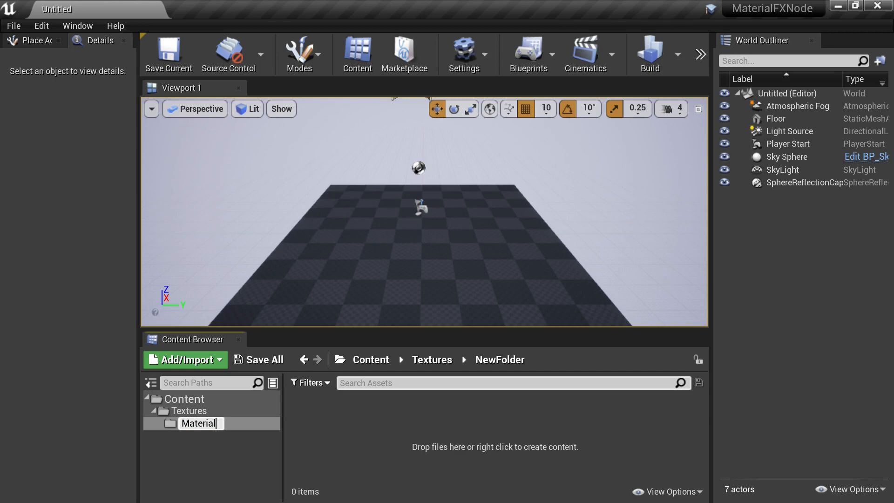
pyautogui.press('Return')
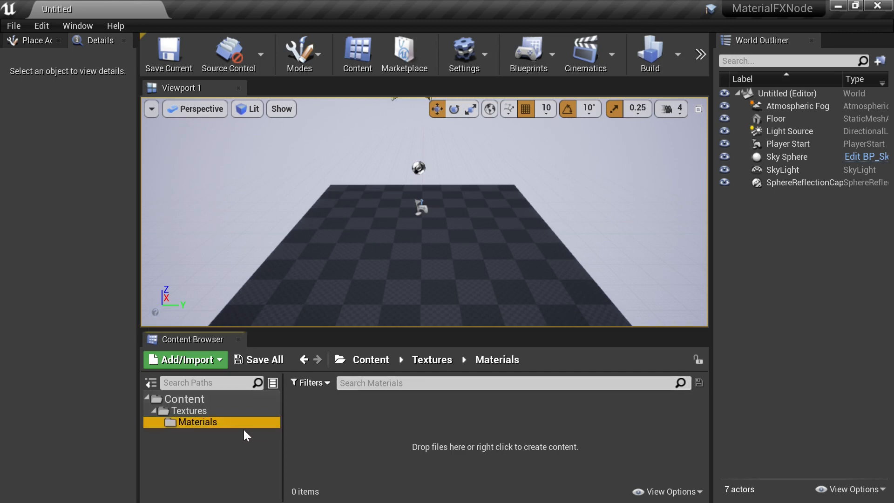
# - Move the Materials folder up to the Content root and open it
pyautogui.moveTo(225, 423); pyautogui.dragTo(210, 398)
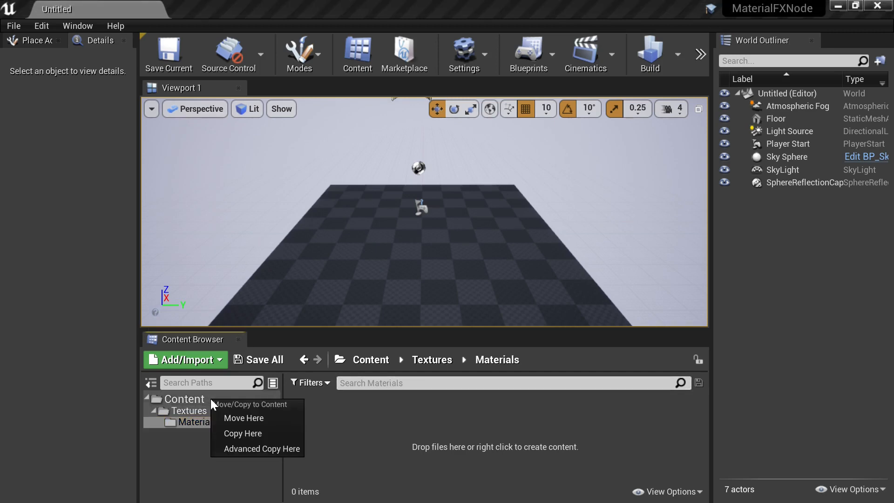
pyautogui.click(228, 417)
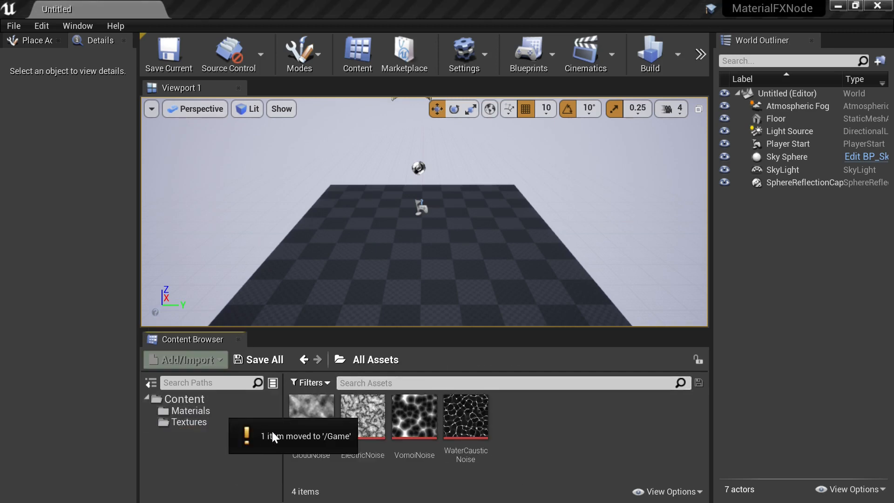
pyautogui.click(198, 408)
# - Create a new Material asset in the Materials folder named Debug_mat
pyautogui.click(354, 438)
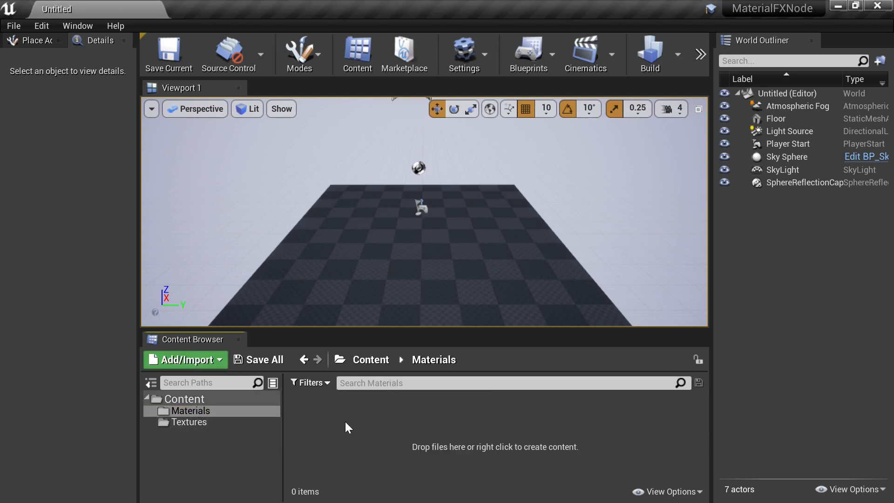
pyautogui.rightClick(345, 421)
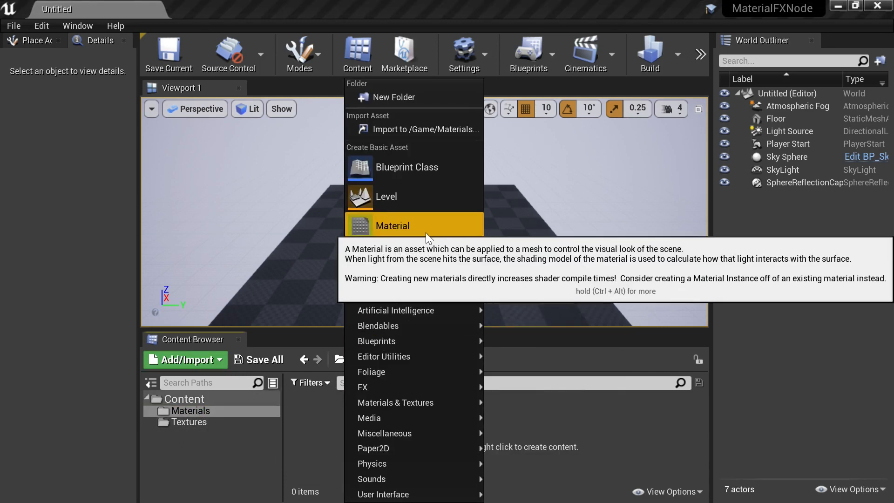
pyautogui.click(426, 228)
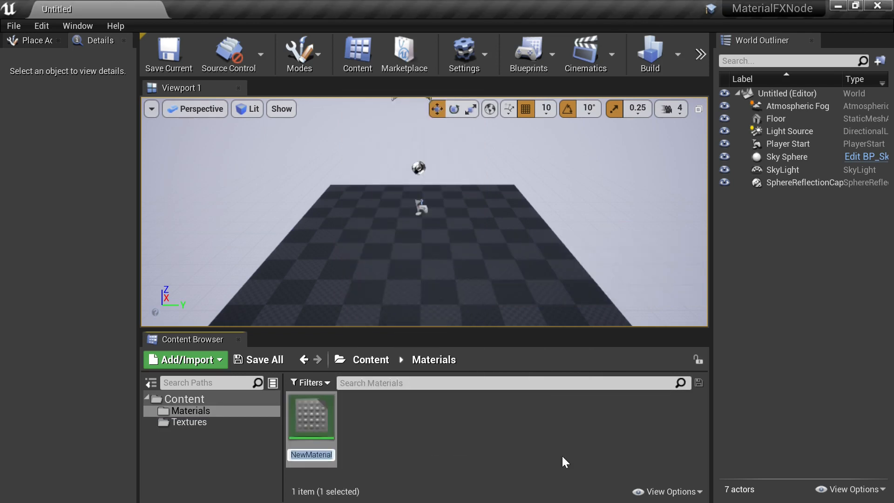
pyautogui.write('T')
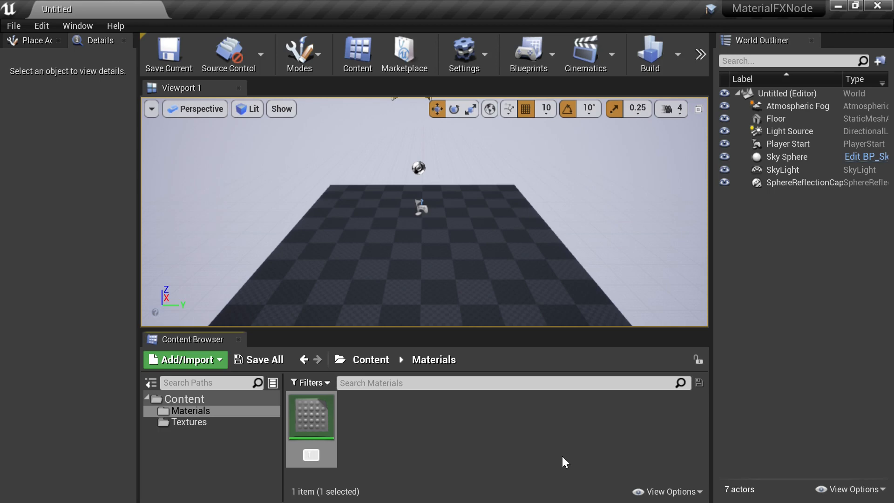
pyautogui.press('BackSpace')
pyautogui.write('Debug_mat')
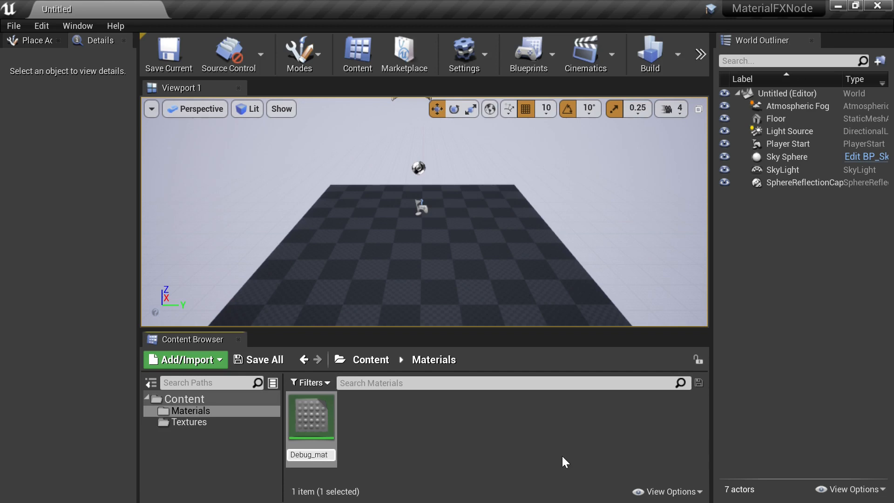
pyautogui.press('Return')
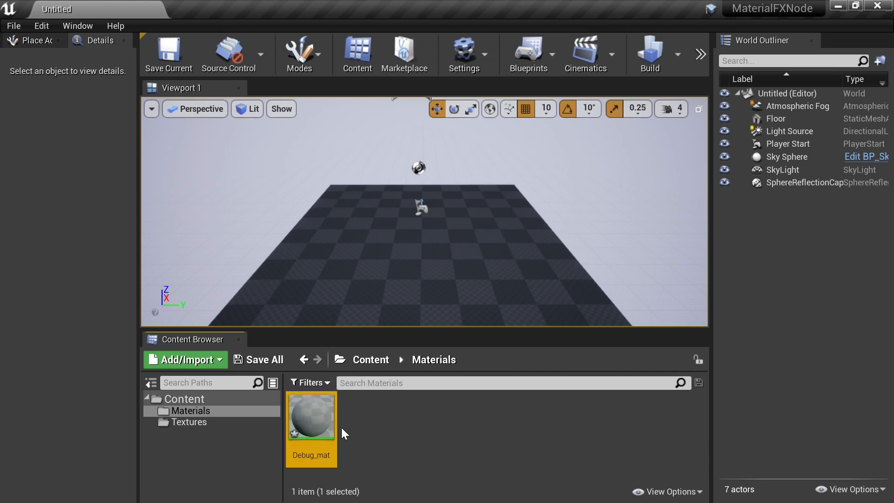
# - Open Debug_mat in the material editor and add a Texture Sample node to the graph
pyautogui.doubleClick(299, 414)
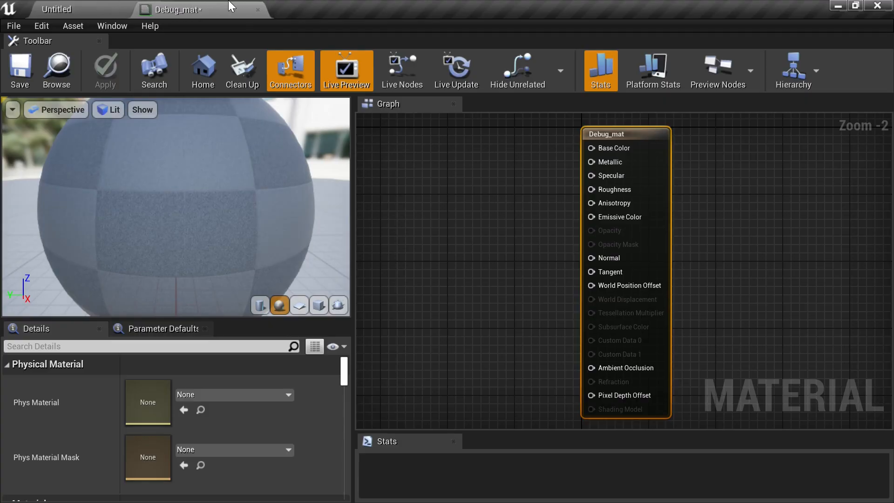
pyautogui.moveTo(456, 201); pyautogui.dragTo(479, 213, button='right')
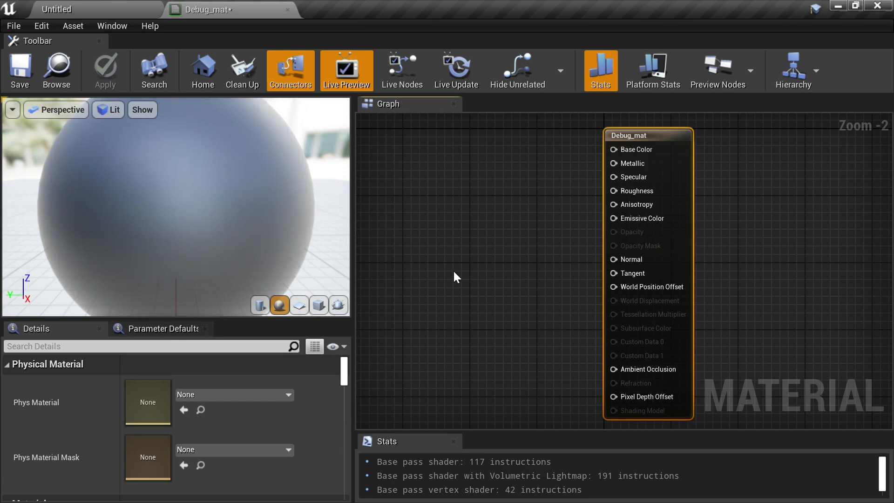
pyautogui.moveTo(460, 267); pyautogui.dragTo(526, 265, button='right')
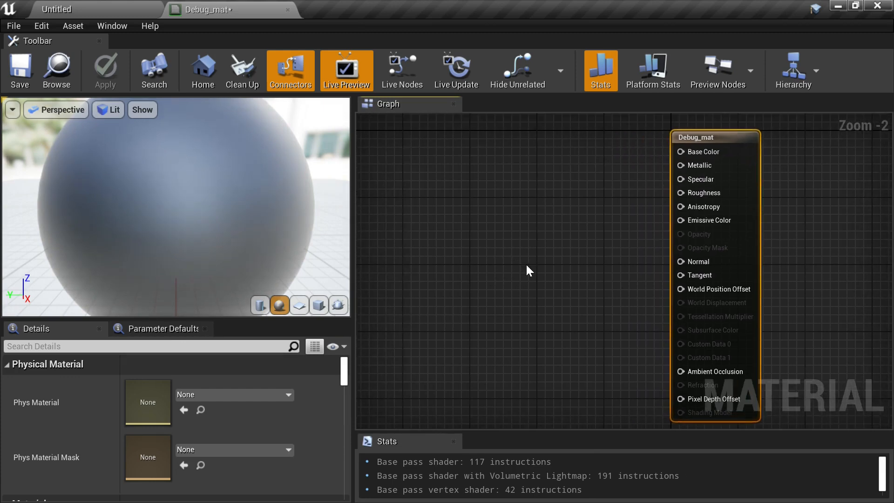
pyautogui.click(509, 208)
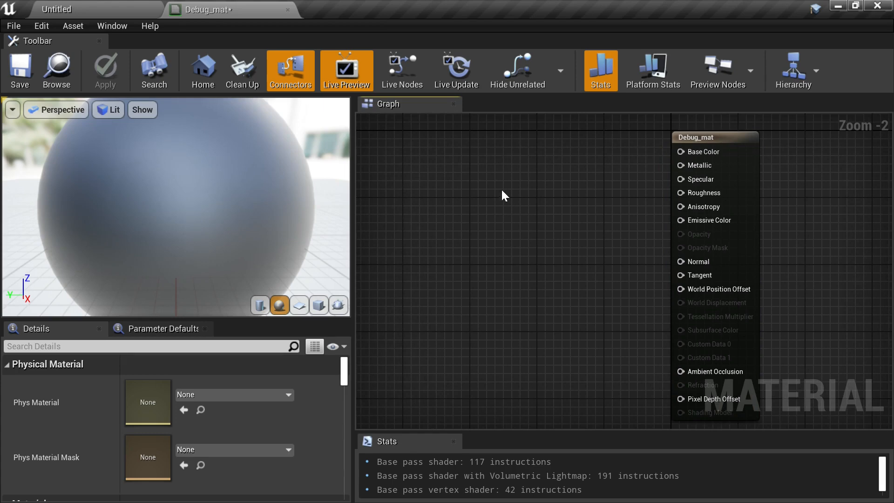
pyautogui.click(512, 193)
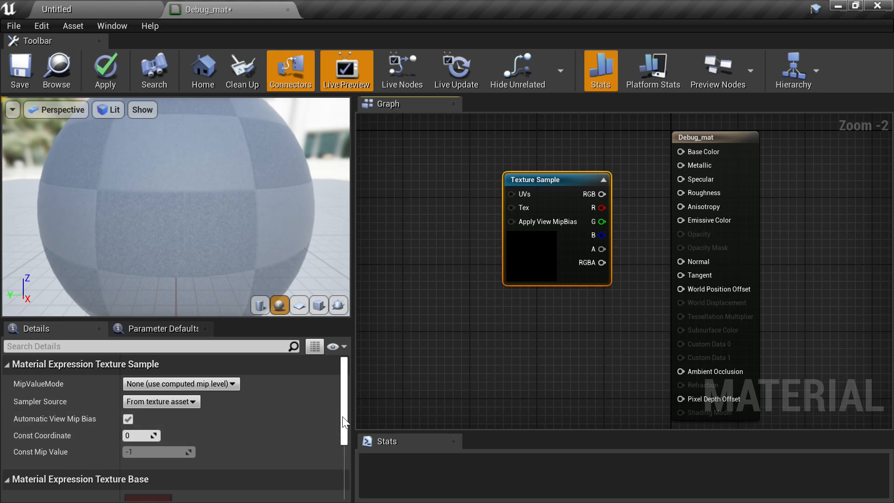
# - Assign the CloudNoise texture to the Texture Sample node
pyautogui.scroll(-3, 344, 440)
pyautogui.click(249, 452)
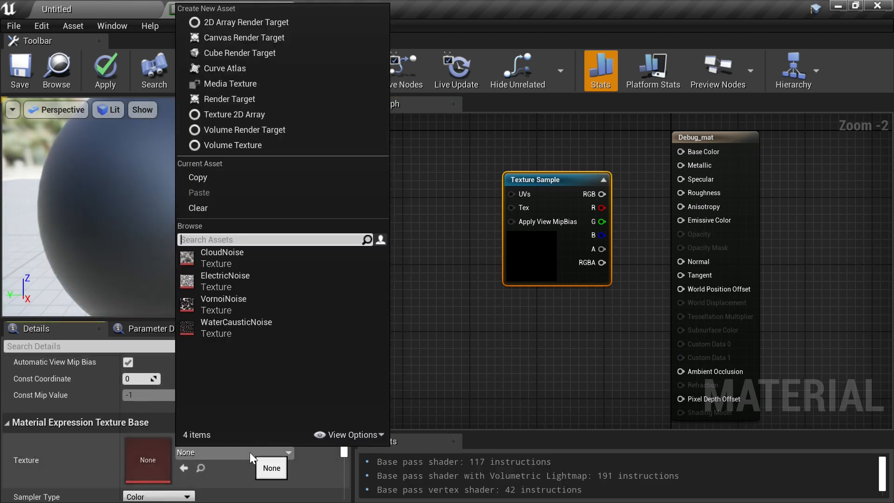
pyautogui.click(294, 256)
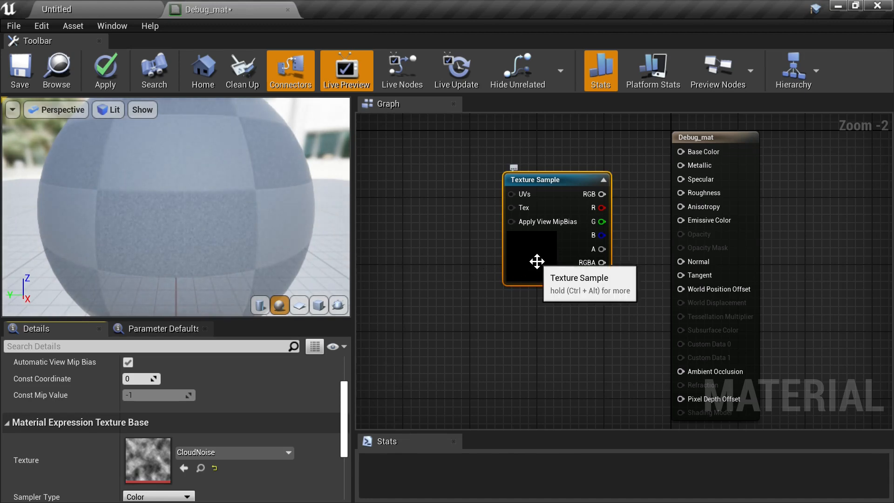
# - Connect the Texture Sample's RGB output to the material's Emissive Color input
pyautogui.moveTo(535, 259); pyautogui.dragTo(527, 237)
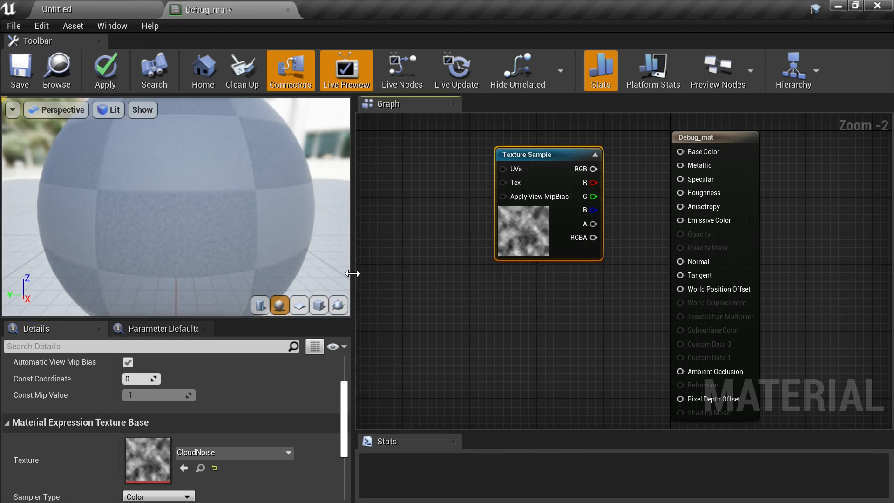
pyautogui.moveTo(565, 289); pyautogui.dragTo(541, 320, button='right')
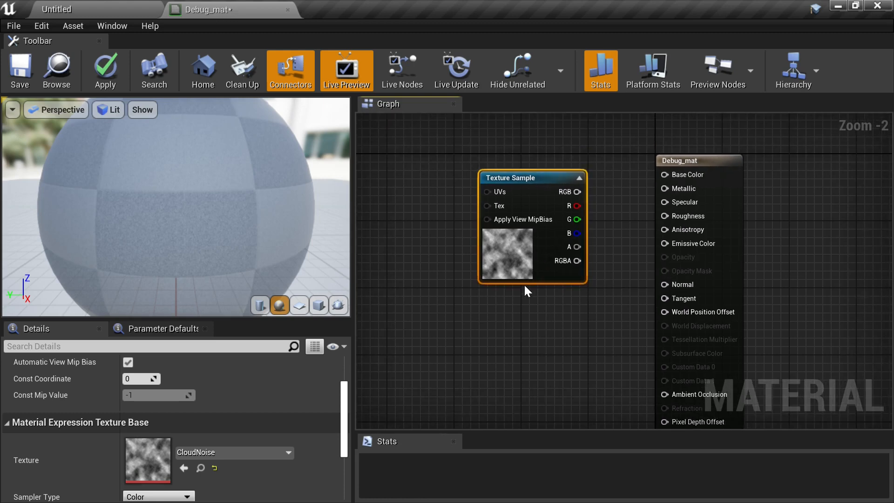
pyautogui.moveTo(577, 191); pyautogui.dragTo(664, 243)
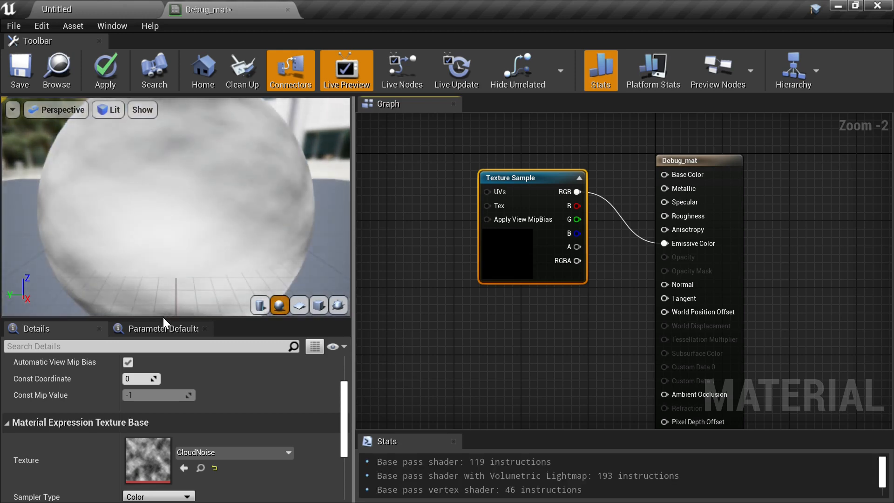
# - Enlarge the preview viewport and switch the preview mesh to a plane
pyautogui.moveTo(170, 320); pyautogui.dragTo(169, 378)
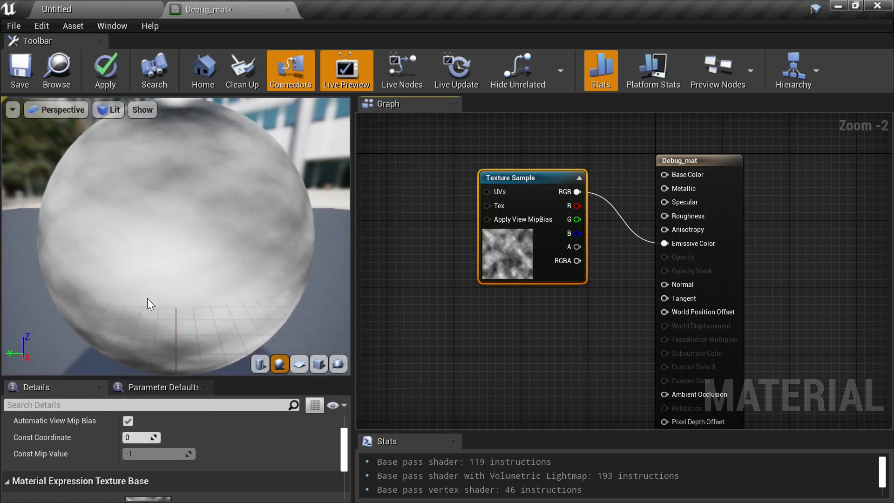
pyautogui.moveTo(177, 326); pyautogui.dragTo(182, 353)
pyautogui.moveTo(210, 186); pyautogui.dragTo(241, 188)
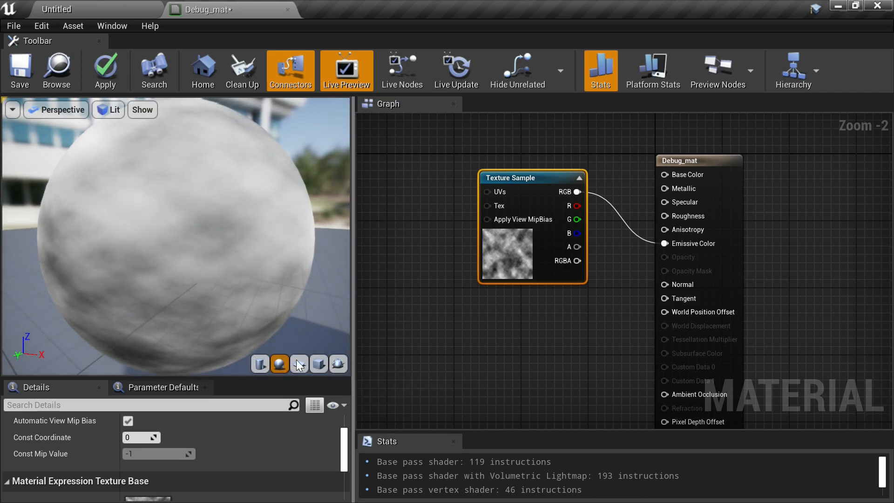
pyautogui.scroll(-4, 211, 250)
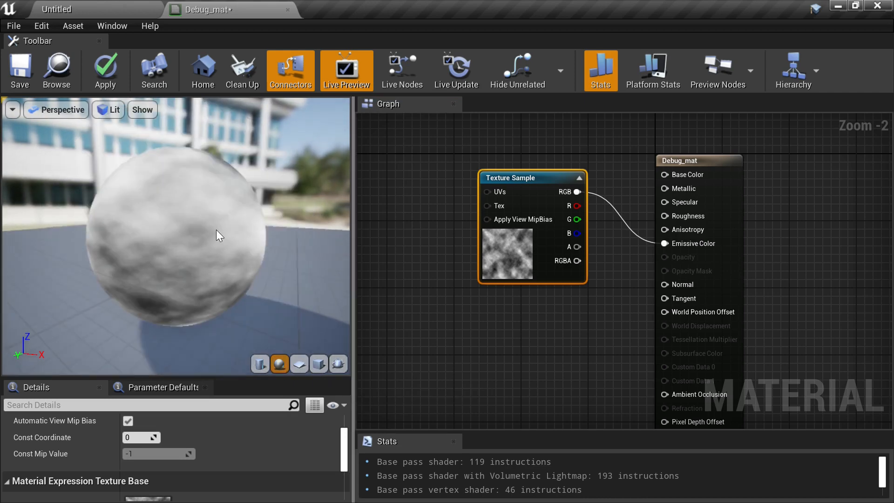
pyautogui.moveTo(216, 230); pyautogui.dragTo(262, 266)
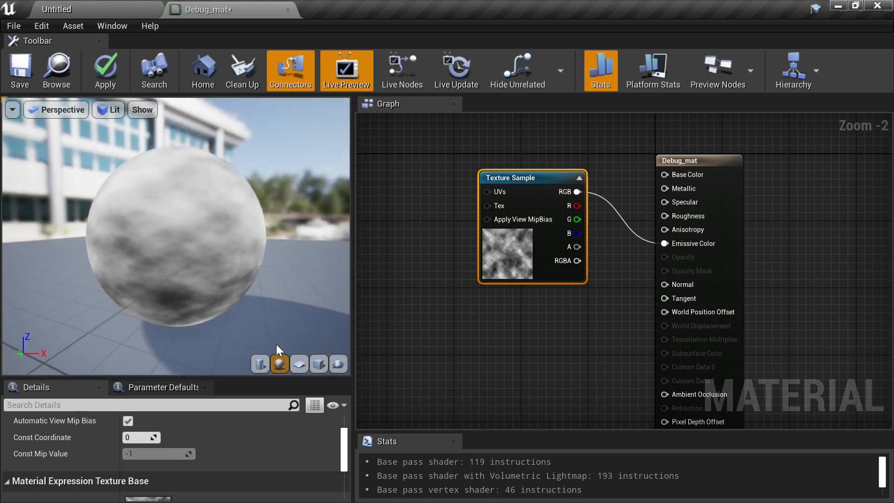
pyautogui.click(299, 364)
pyautogui.moveTo(216, 293); pyautogui.dragTo(129, 298)
pyautogui.scroll(3, 131, 269)
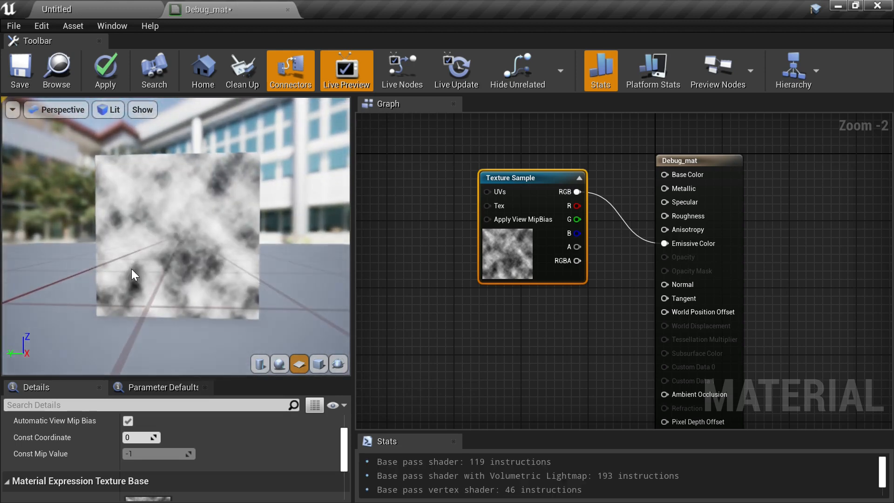
# - Add a Panner node to the left of the Texture Sample node
pyautogui.moveTo(502, 321); pyautogui.dragTo(617, 310, button='right')
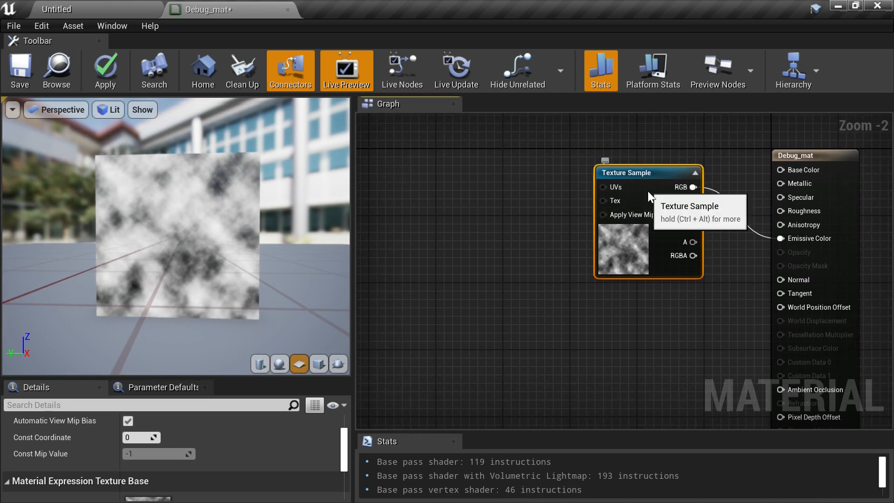
pyautogui.moveTo(647, 191); pyautogui.dragTo(661, 238)
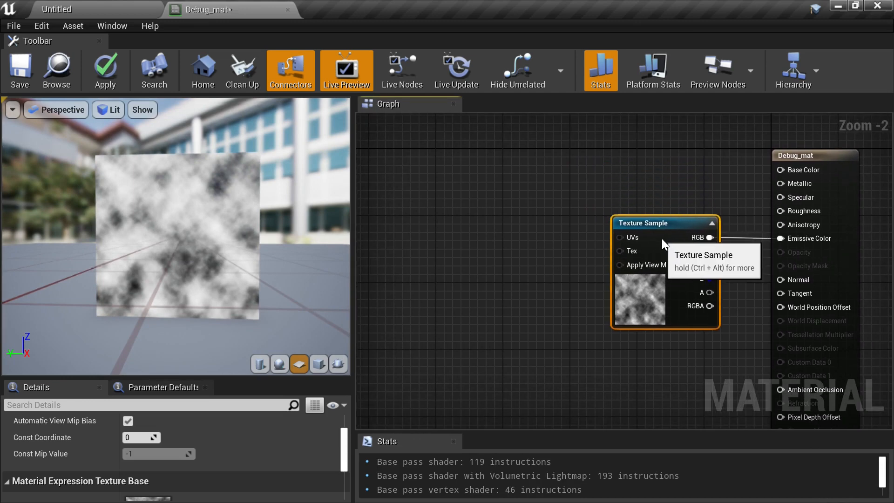
pyautogui.moveTo(530, 242); pyautogui.dragTo(599, 208, button='right')
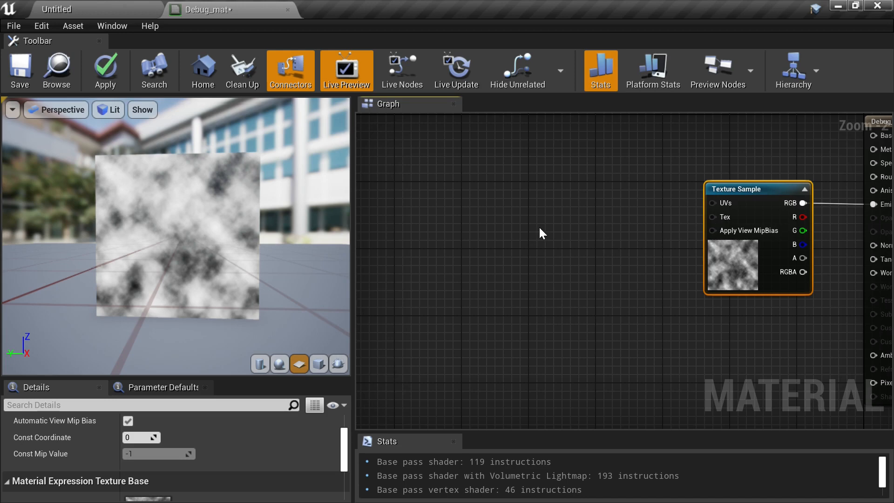
pyautogui.click(559, 209)
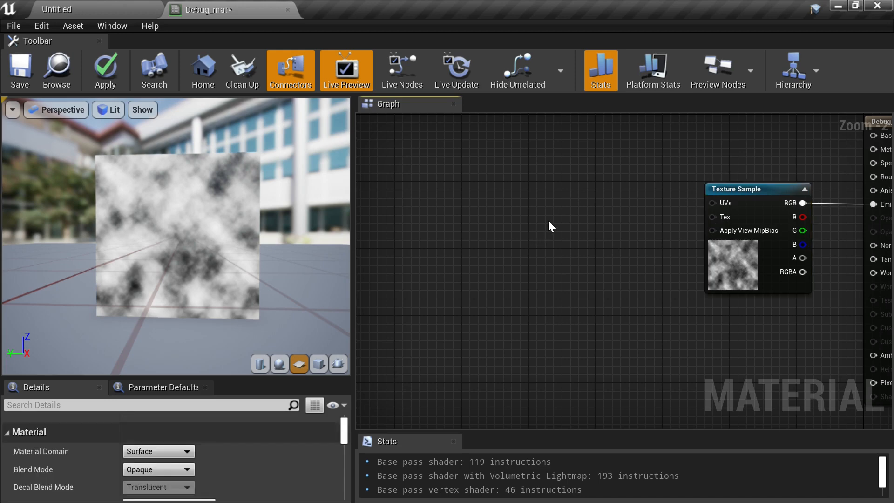
pyautogui.rightClick(549, 222)
pyautogui.write('panner')
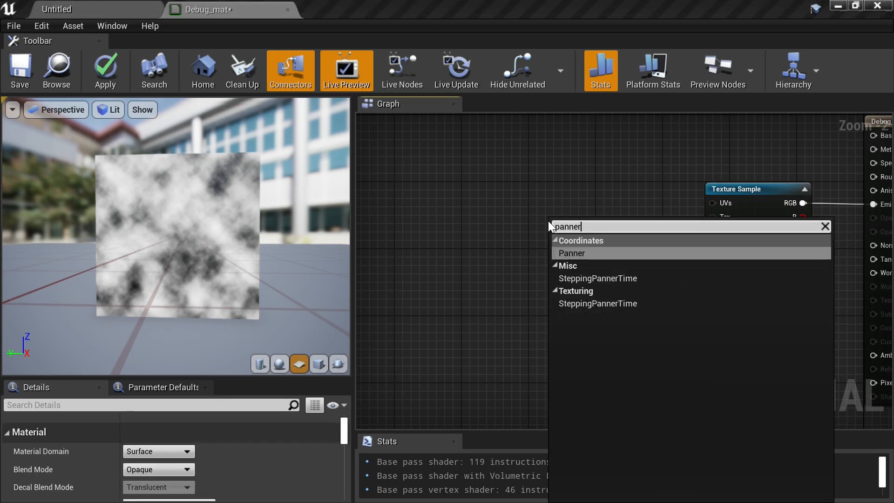
pyautogui.click(584, 253)
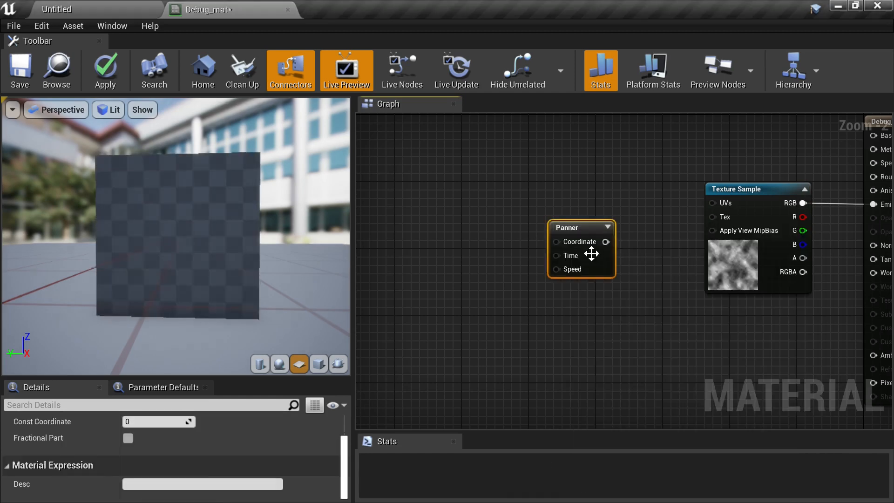
# - Connect the Panner's output to the Texture Sample's UVs input, placing the Panner right beside it
pyautogui.moveTo(596, 230); pyautogui.dragTo(713, 203)
pyautogui.moveTo(596, 213); pyautogui.dragTo(629, 213)
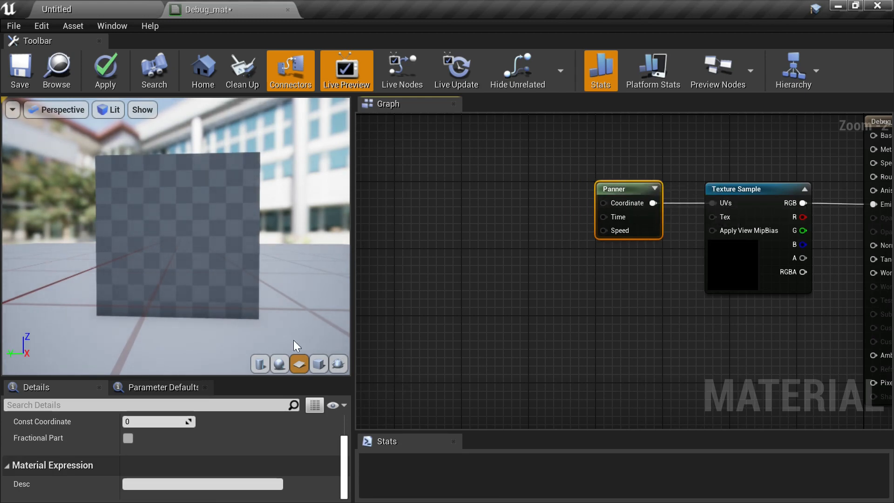
pyautogui.click(622, 285)
# - Set the Panner's Speed Y to 1.0
pyautogui.click(633, 191)
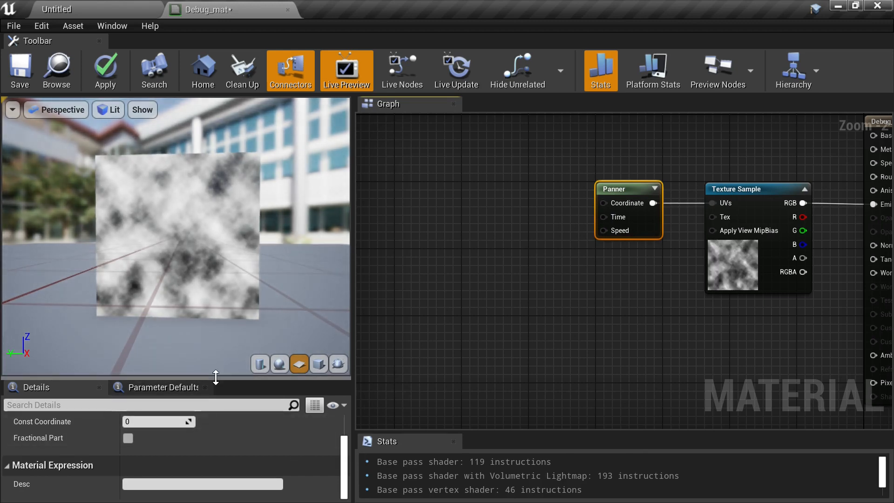
pyautogui.moveTo(215, 377); pyautogui.dragTo(219, 303)
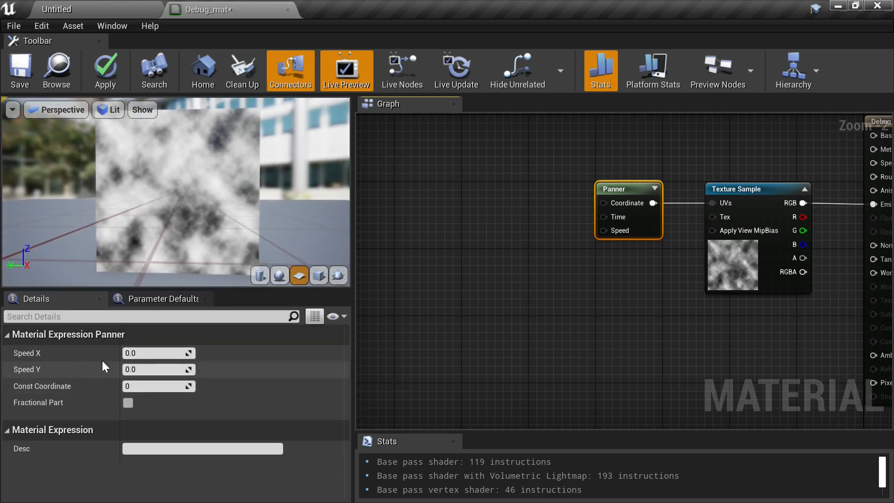
pyautogui.click(158, 371)
pyautogui.press('Return')
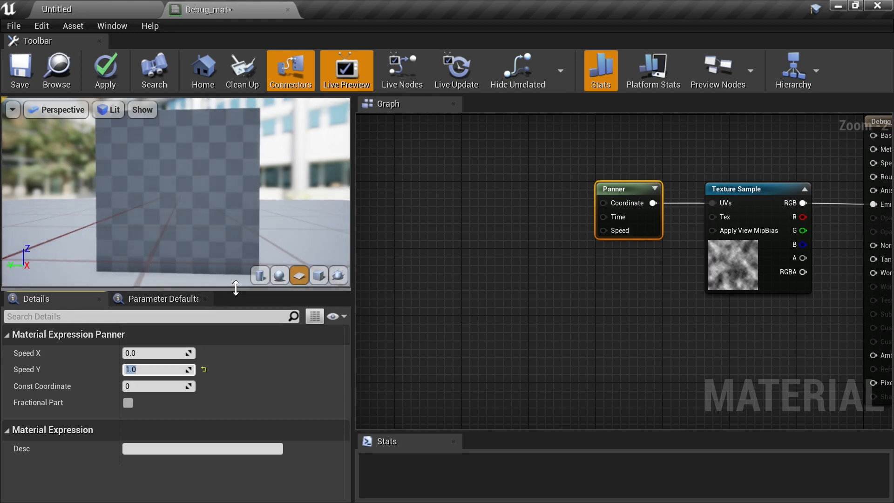
pyautogui.moveTo(235, 288); pyautogui.dragTo(236, 345)
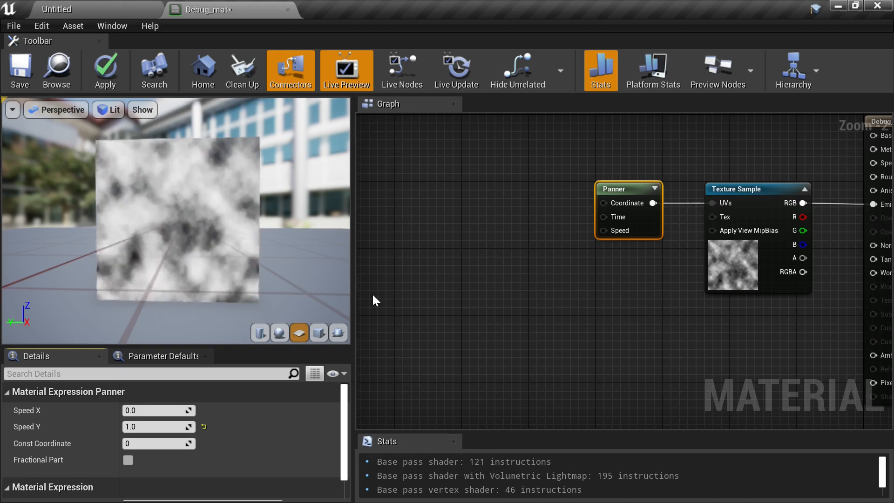
# - Add a scalar parameter node left of the Panner and name it Scrollspeed_X
pyautogui.moveTo(561, 308); pyautogui.dragTo(611, 315, button='right')
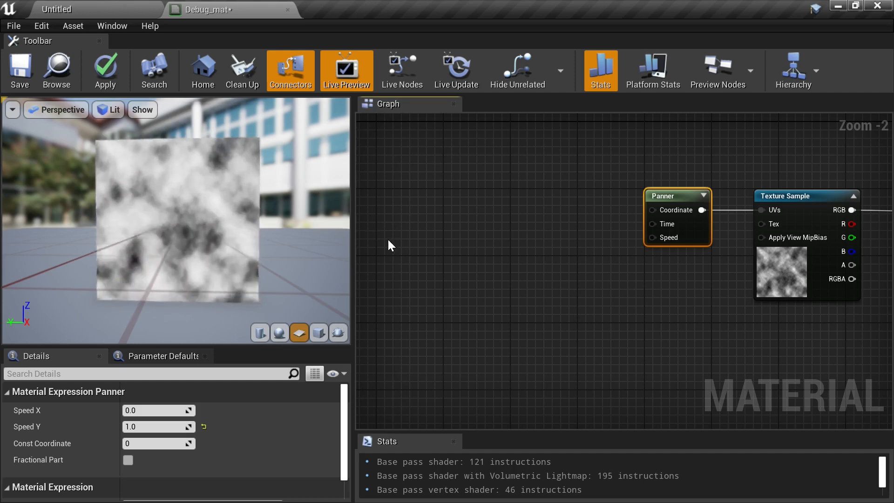
pyautogui.click(510, 254)
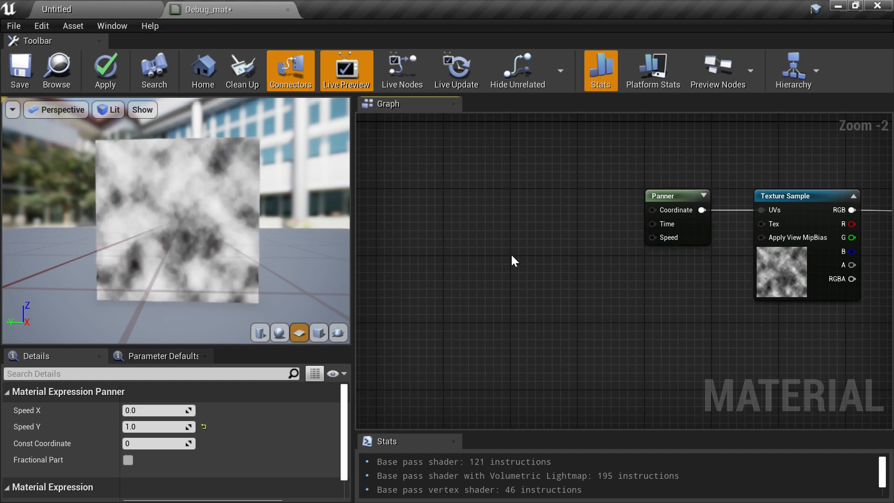
pyautogui.click(489, 227)
pyautogui.write('ssssss')
pyautogui.press('Return')
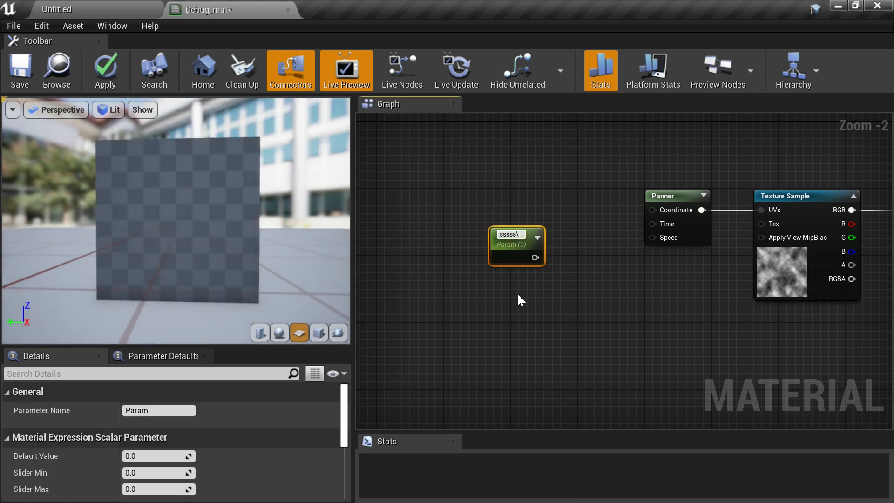
pyautogui.press('BackSpace')
pyautogui.press('BackSpace')
pyautogui.press('BackSpace')
pyautogui.press('BackSpace')
pyautogui.press('BackSpace')
pyautogui.press('BackSpace')
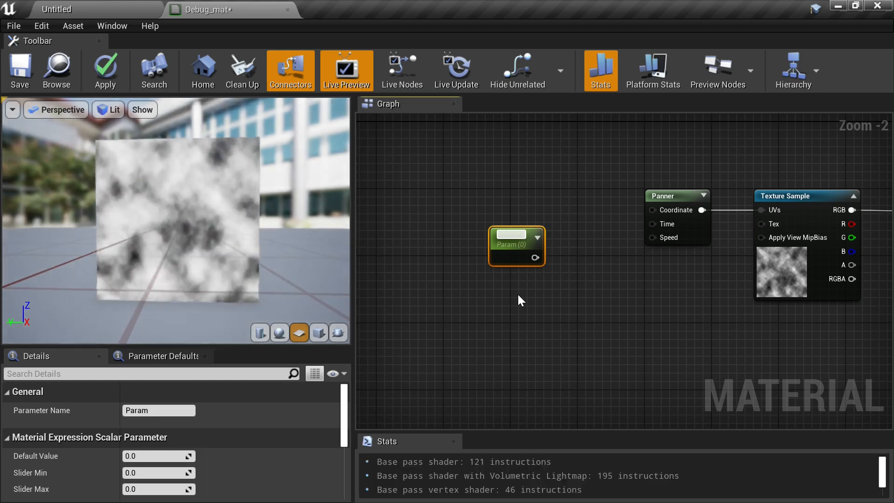
pyautogui.write('Speed')
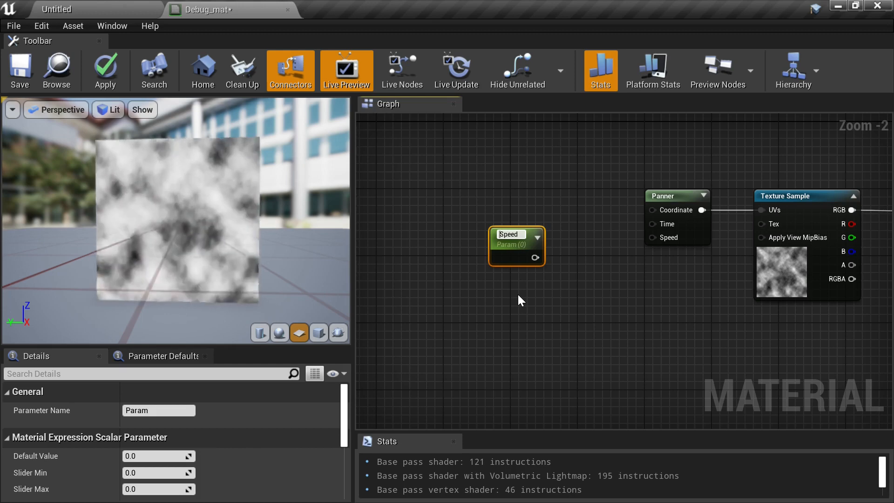
pyautogui.write('Scroll')
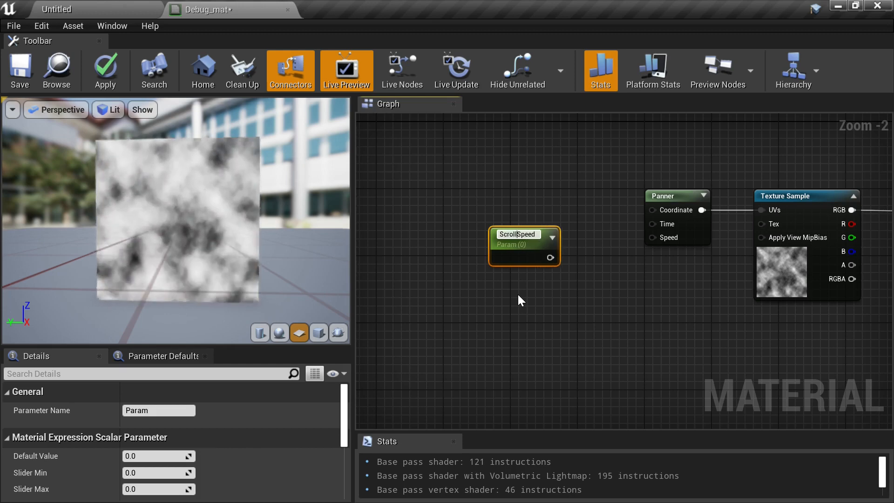
pyautogui.press('Delete')
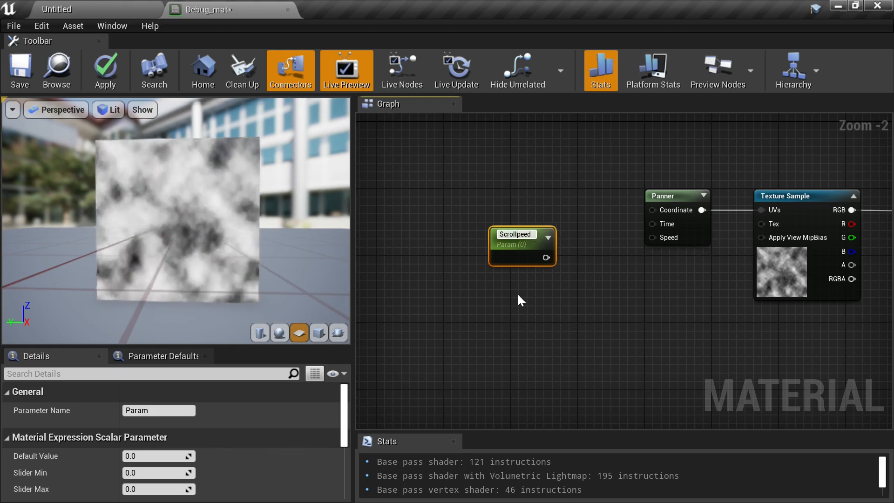
pyautogui.write('s')
pyautogui.press('Right')
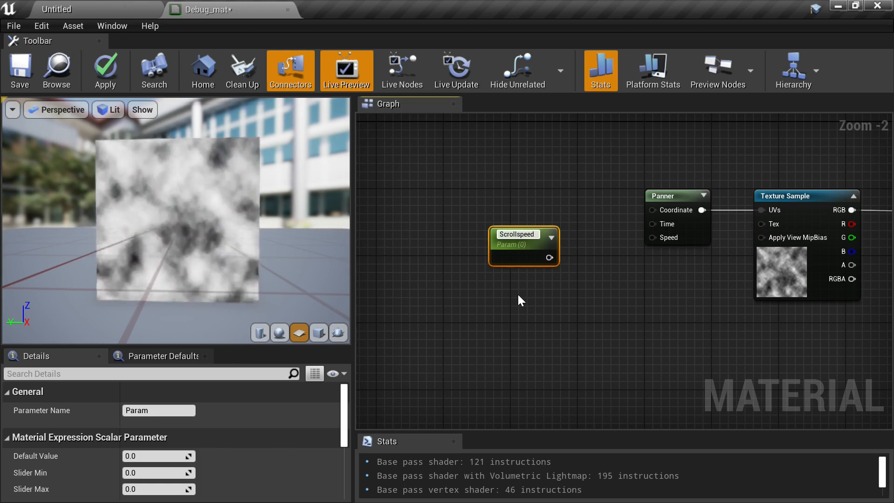
pyautogui.write('_X')
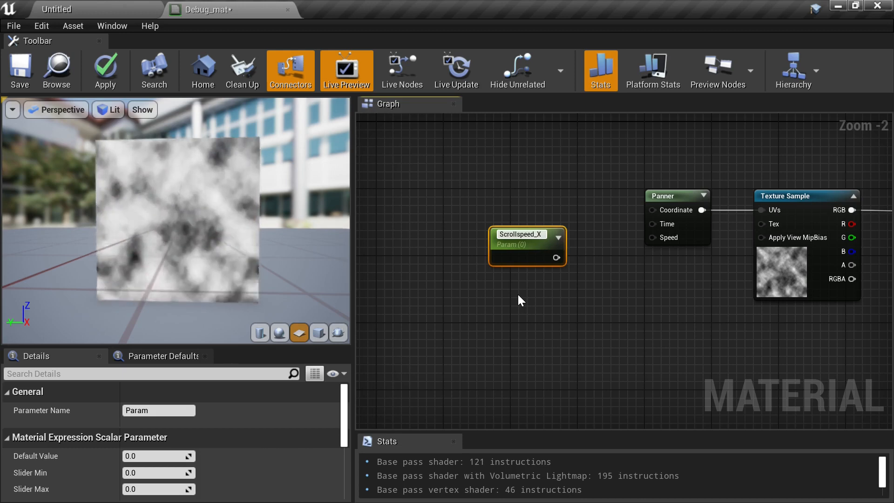
pyautogui.press('Return')
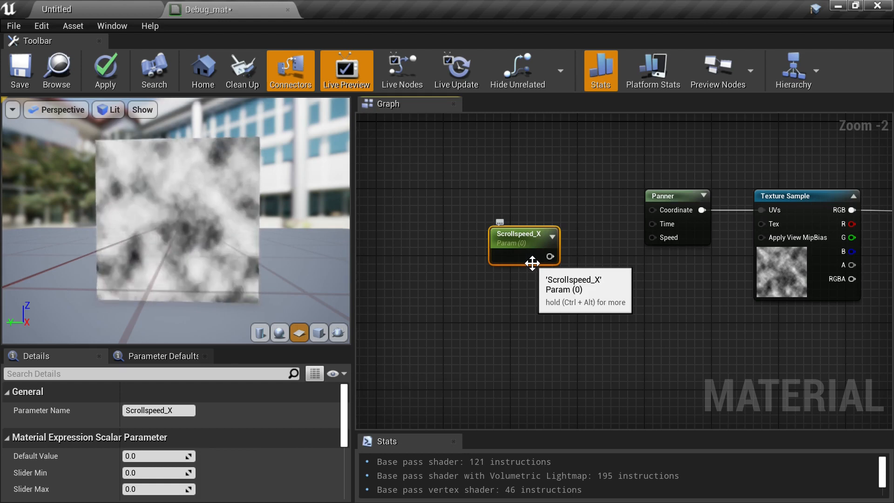
# - Duplicate the Scrollspeed_X parameter below it and rename the copy Scrollspeed_Y
pyautogui.click(577, 321)
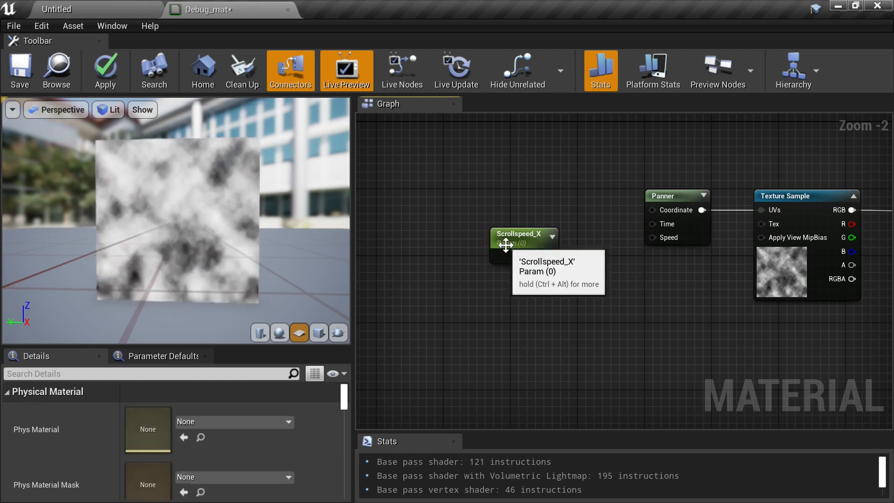
pyautogui.click(496, 233)
pyautogui.hotkey('ctrl', 'c')
pyautogui.hotkey('ctrl', 'v')
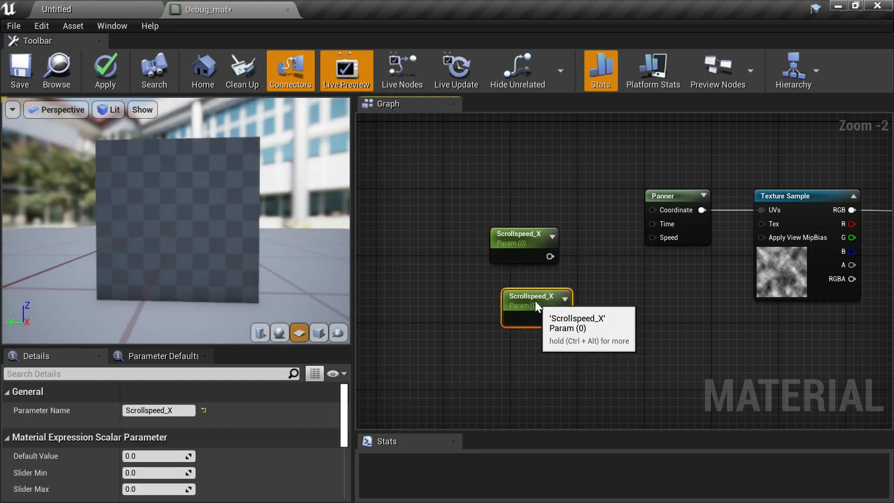
pyautogui.moveTo(531, 305); pyautogui.dragTo(489, 272)
pyautogui.click(182, 410)
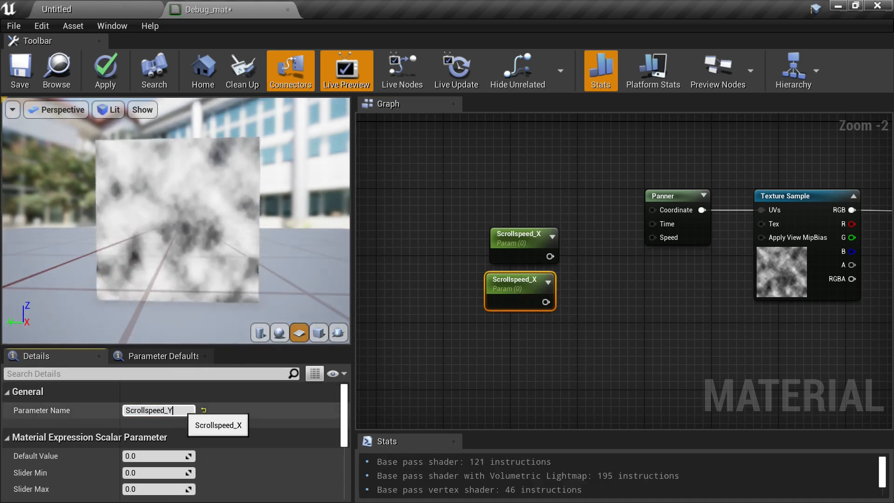
pyautogui.write('Y')
pyautogui.press('Return')
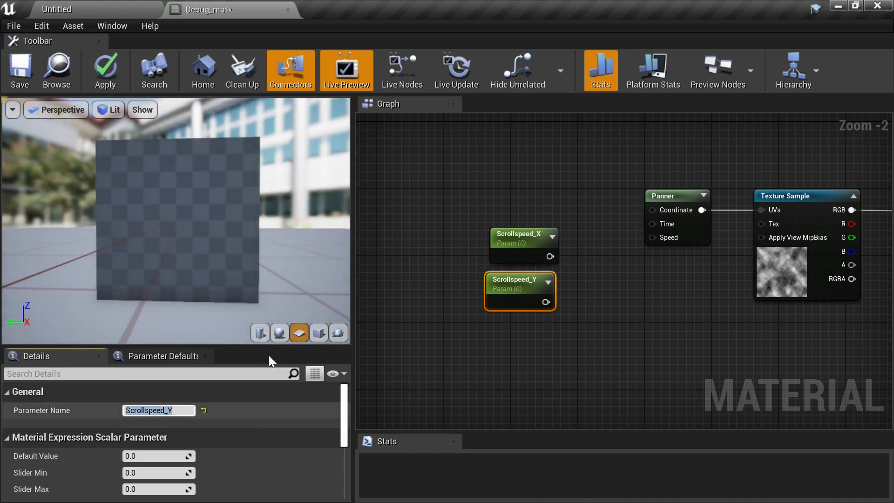
# - Reposition the Scrollspeed_X node so it sits neatly above Scrollspeed_Y
pyautogui.click(688, 238)
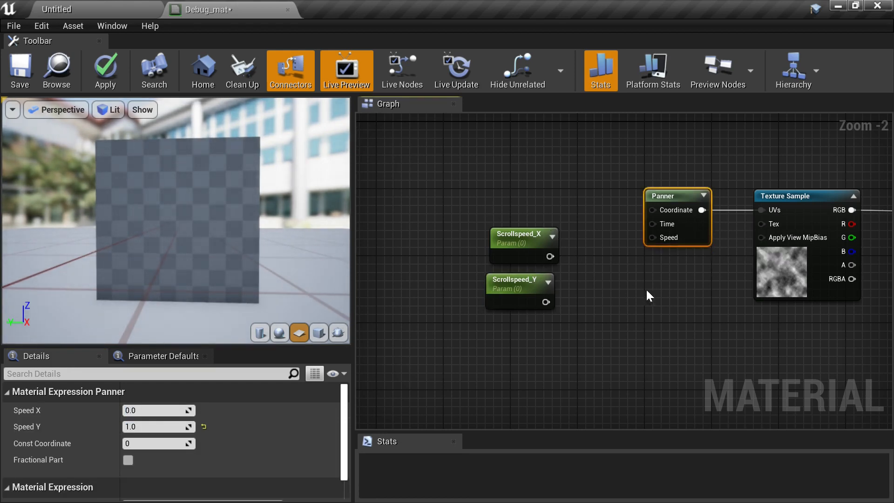
pyautogui.click(613, 293)
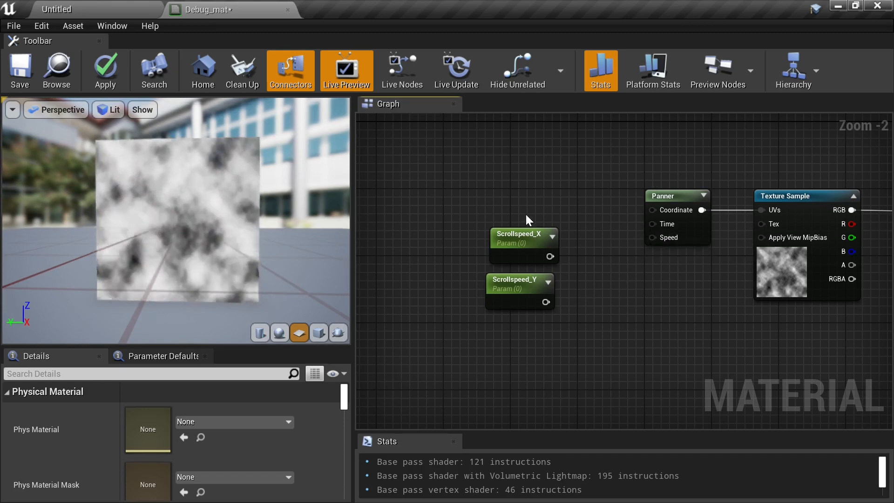
pyautogui.moveTo(511, 242)
pyautogui.mouseDown()
pyautogui.moveTo(512, 225)
pyautogui.moveTo(514, 252)
pyautogui.mouseUp()
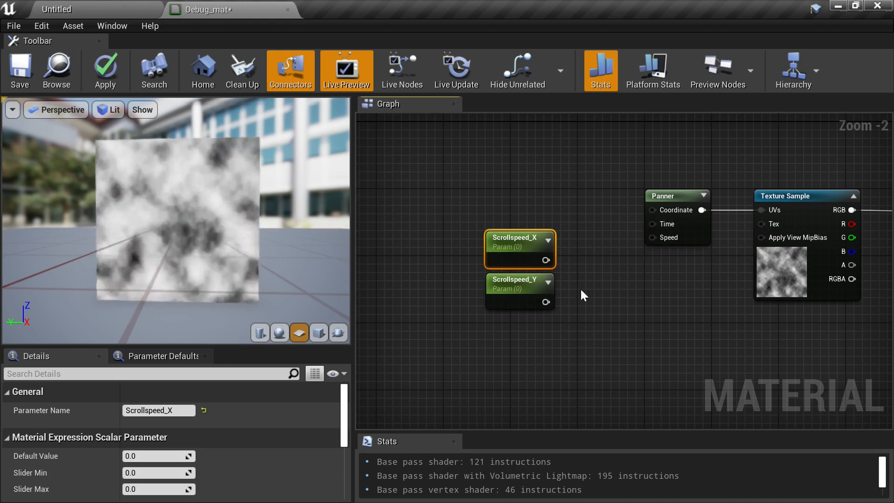
pyautogui.moveTo(512, 247)
pyautogui.mouseDown()
pyautogui.moveTo(504, 246)
pyautogui.moveTo(512, 243)
pyautogui.mouseUp()
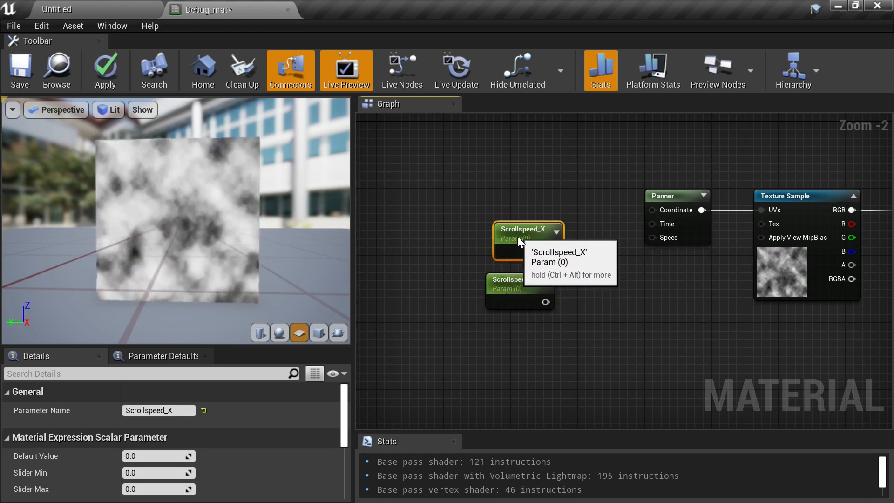
pyautogui.click(598, 287)
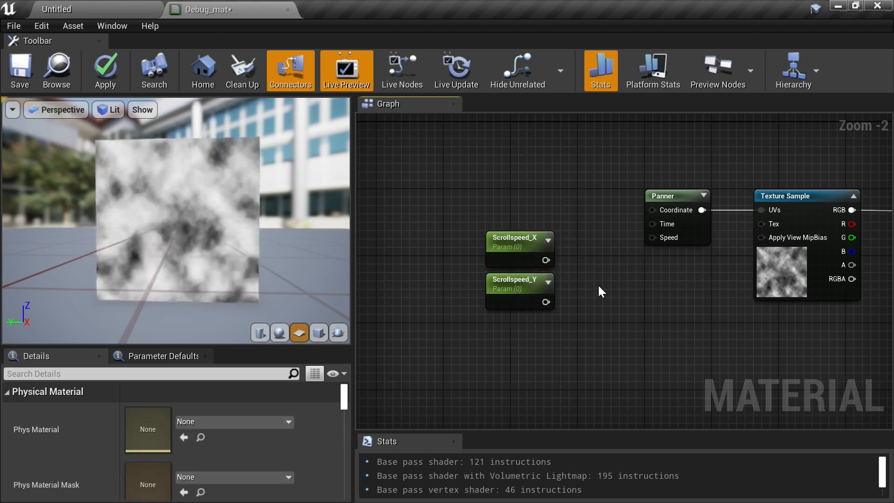
# - Add an AppendVector node joining Scrollspeed_X and Scrollspeed_Y, and connect its output to the Panner's Speed input
pyautogui.rightClick(602, 278)
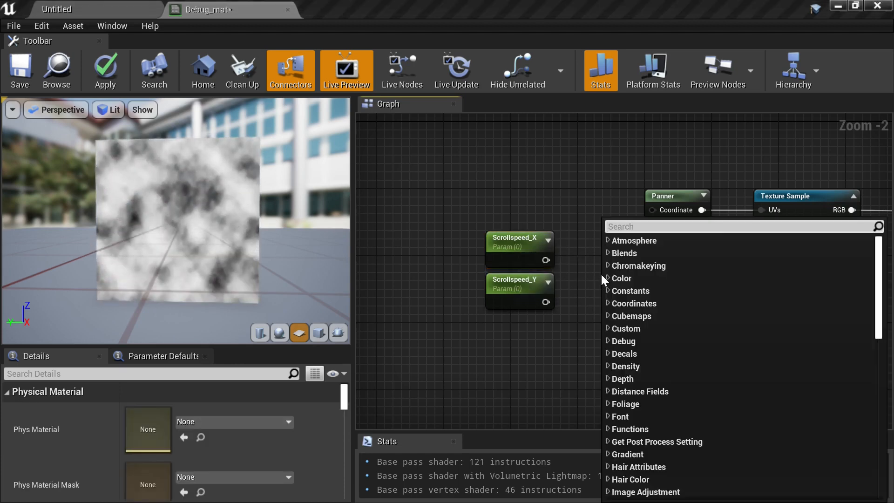
pyautogui.write('app')
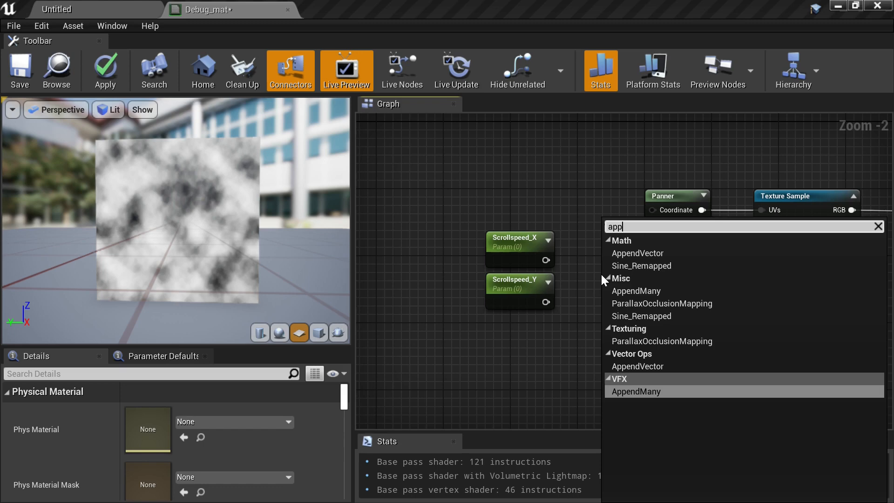
pyautogui.click(635, 254)
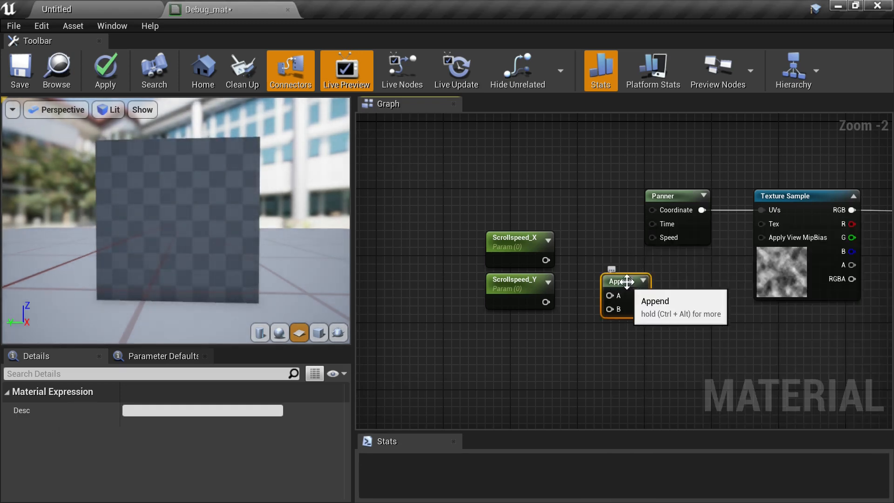
pyautogui.moveTo(617, 289); pyautogui.dragTo(585, 261)
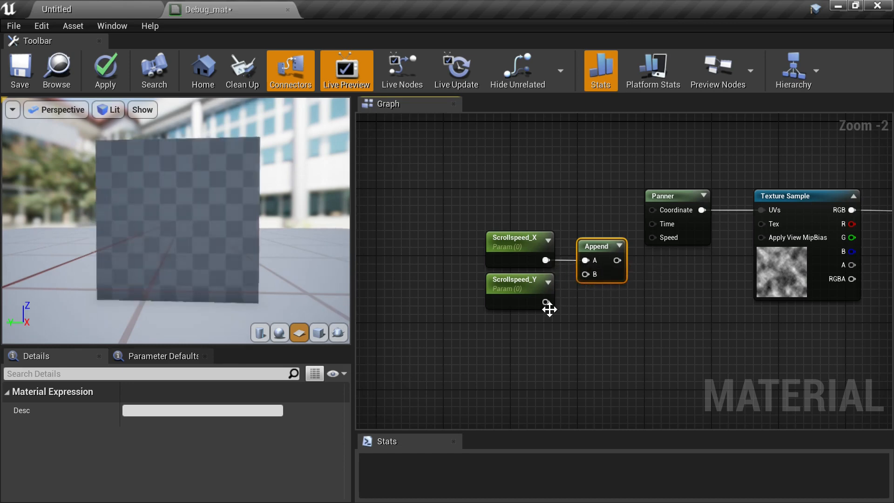
pyautogui.moveTo(546, 302); pyautogui.dragTo(585, 274)
pyautogui.moveTo(617, 260); pyautogui.dragTo(655, 243)
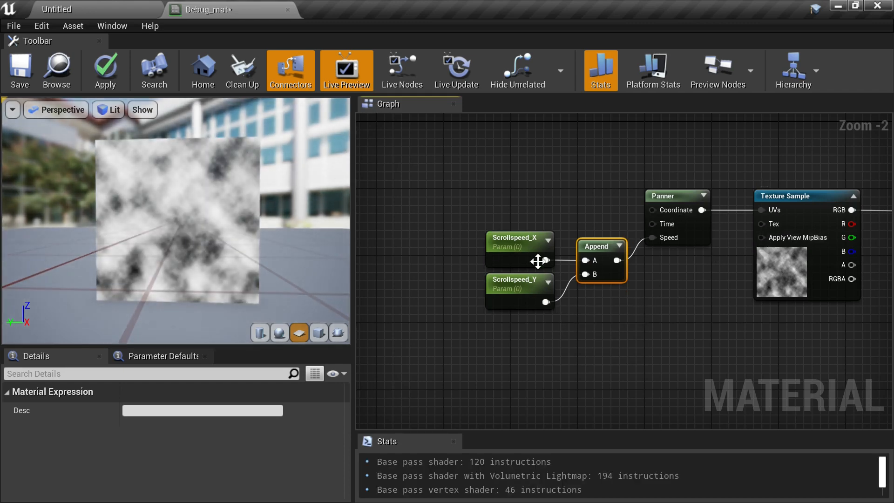
# - Set the Scrollspeed_Y parameter's default value to 1
pyautogui.click(514, 289)
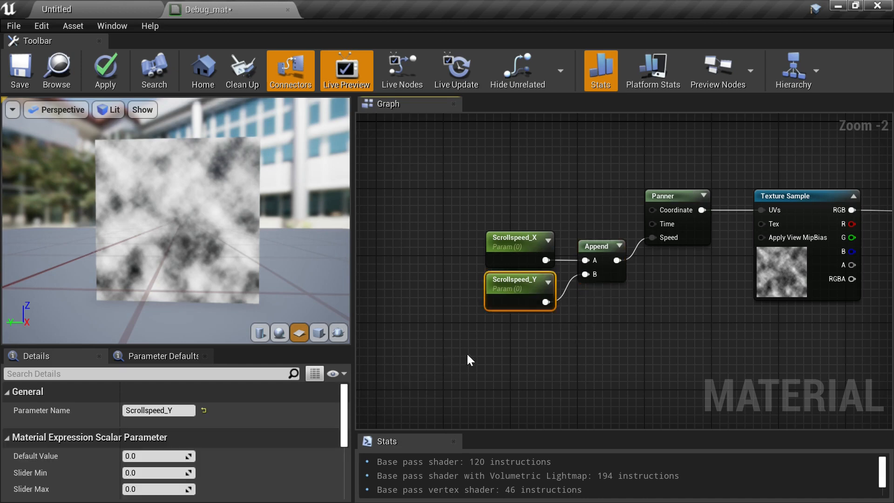
pyautogui.click(148, 458)
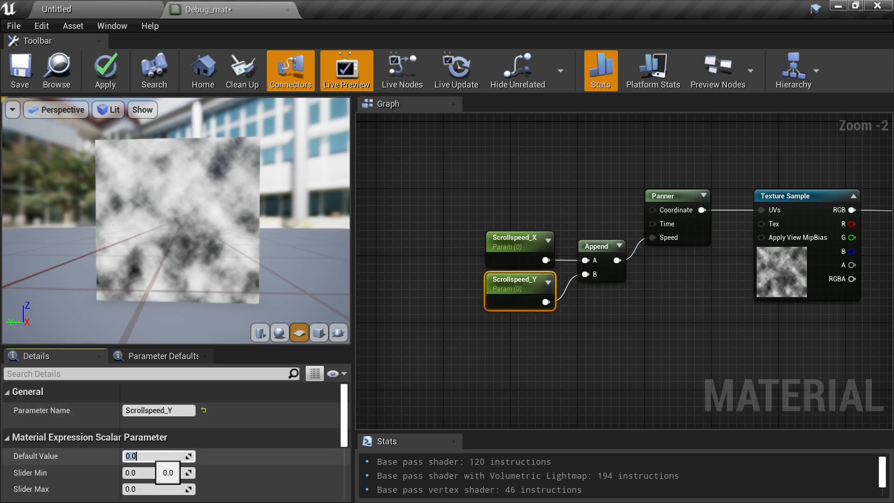
pyautogui.write('1')
pyautogui.press('Return')
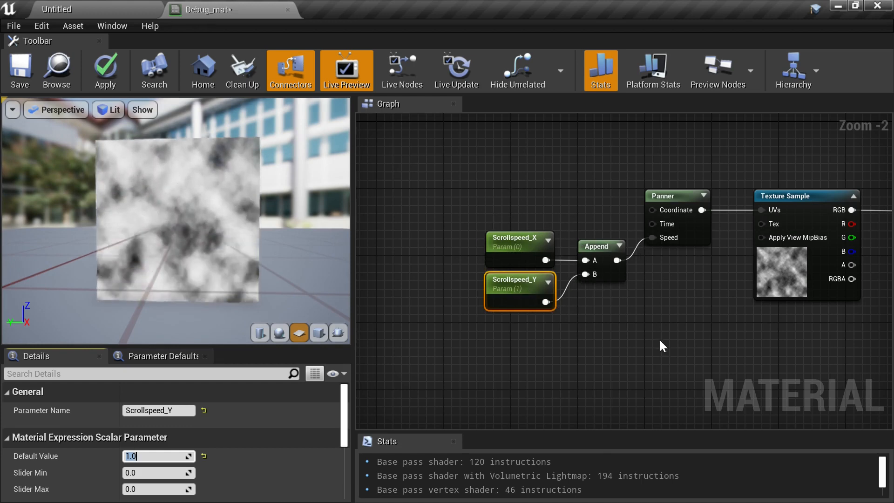
# - Save the Debug_mat material and return to the level editor
pyautogui.moveTo(671, 293); pyautogui.dragTo(610, 285, button='right')
pyautogui.scroll(-1, 566, 326)
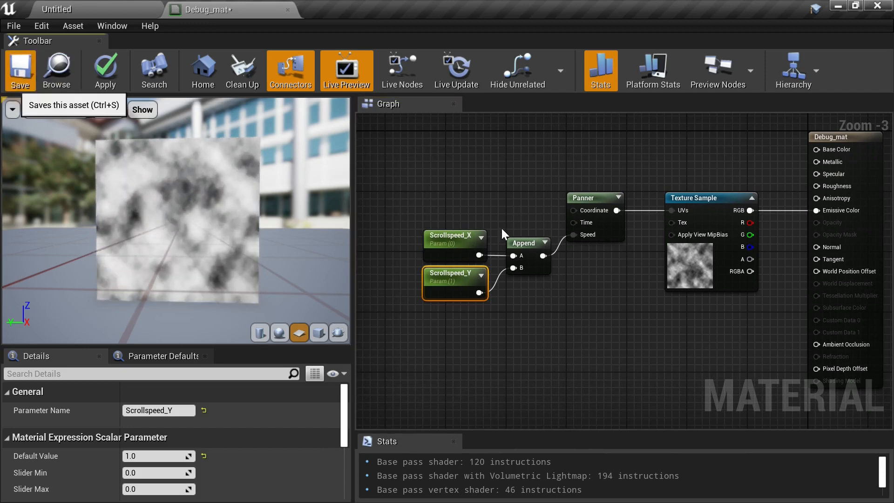
pyautogui.click(16, 68)
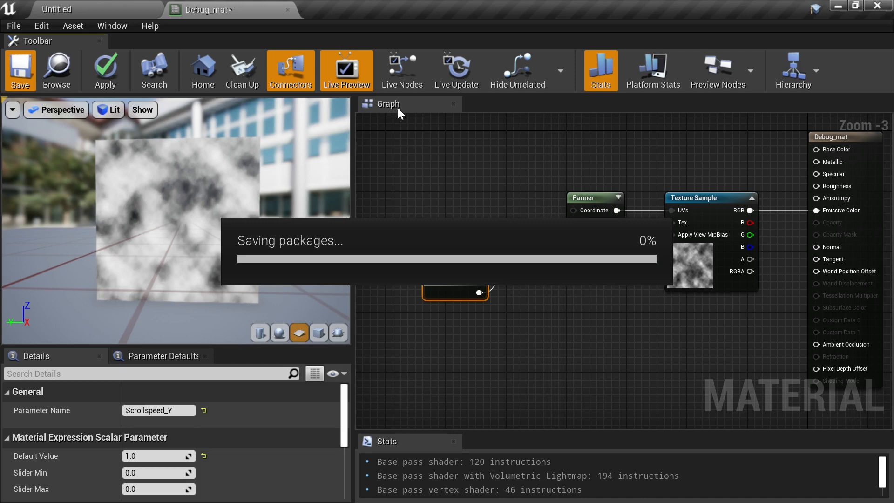
pyautogui.click(108, 8)
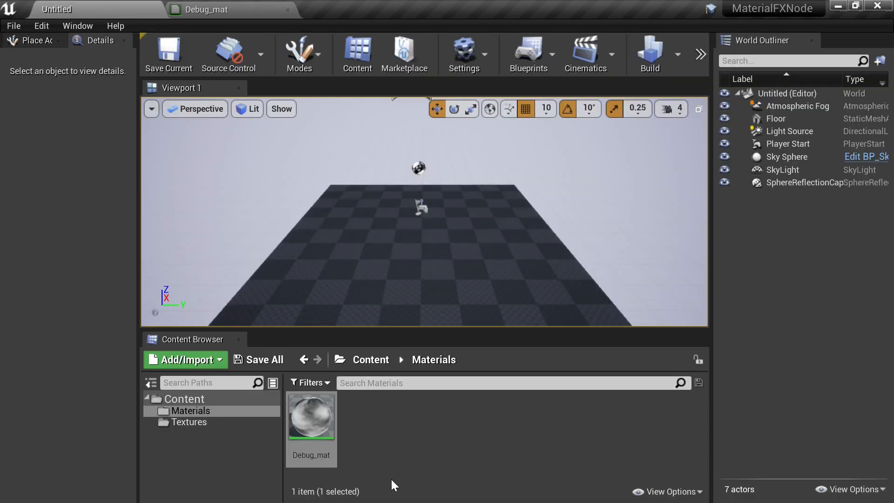
# - Create a material instance of Debug_mat, keeping the name Debug_mat_Inst
pyautogui.rightClick(316, 414)
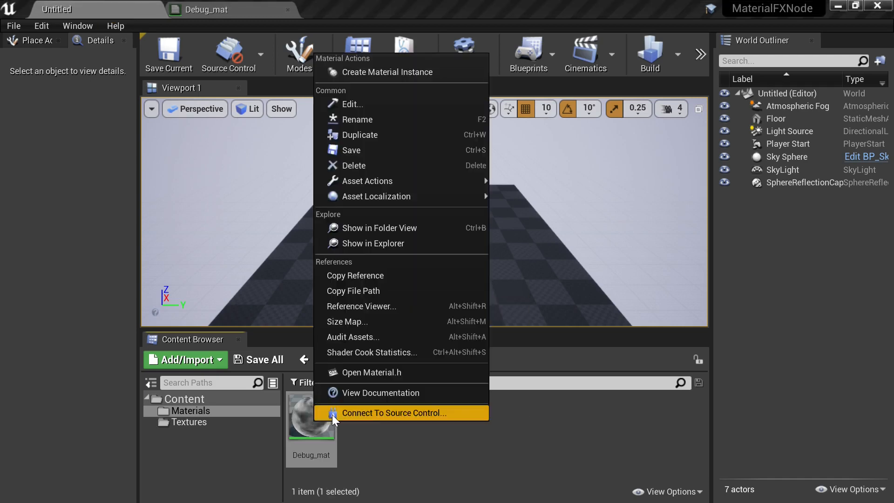
pyautogui.click(387, 72)
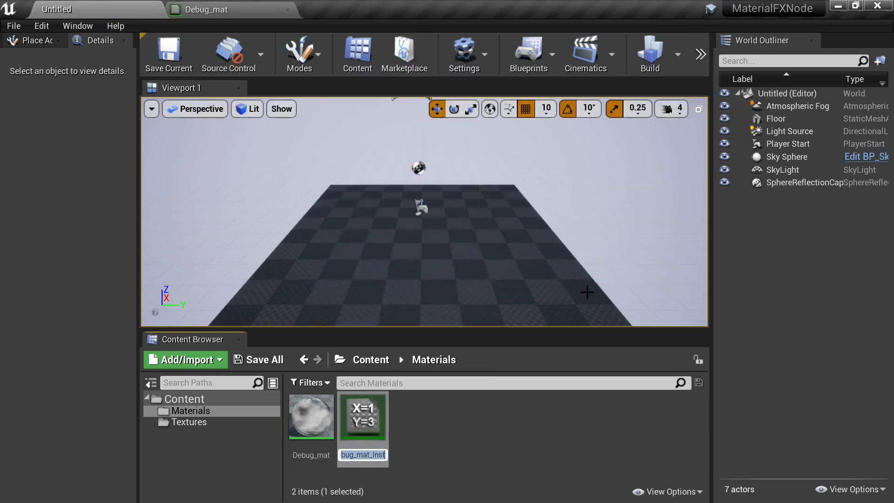
pyautogui.press('Return')
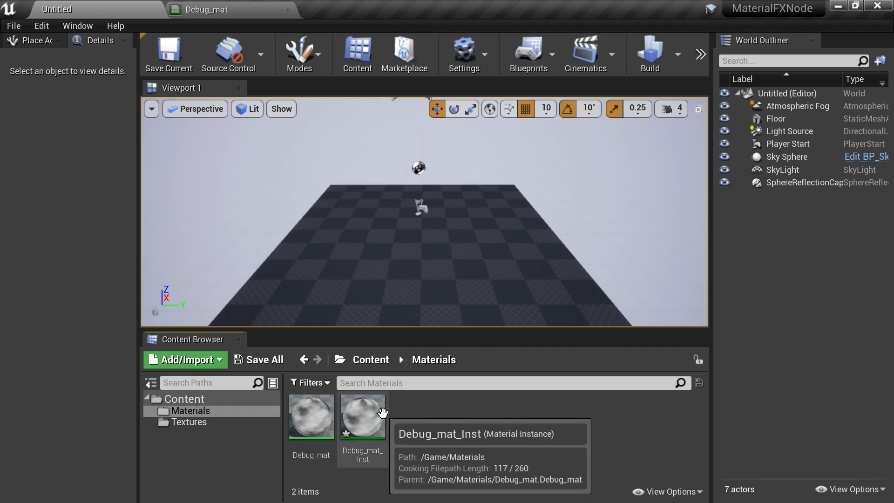
# - Open Debug_mat_Inst and orbit around the preview sphere to inspect the panning texture
pyautogui.doubleClick(373, 421)
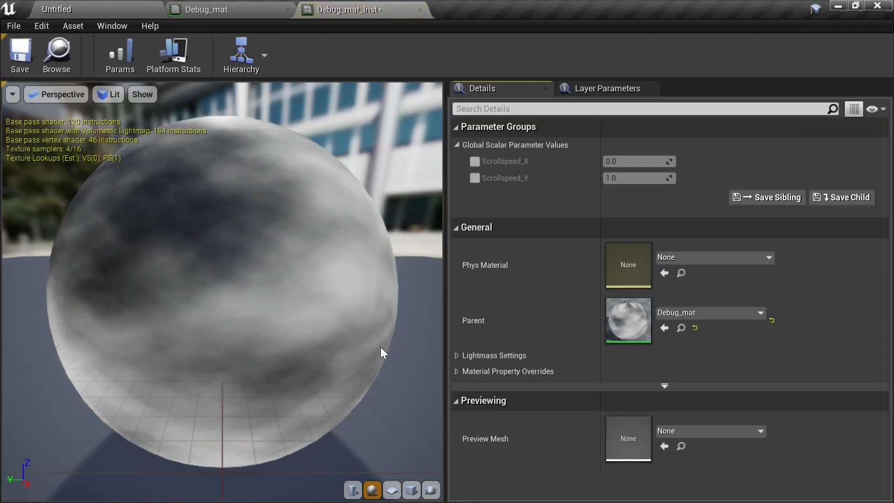
pyautogui.scroll(-3, 345, 325)
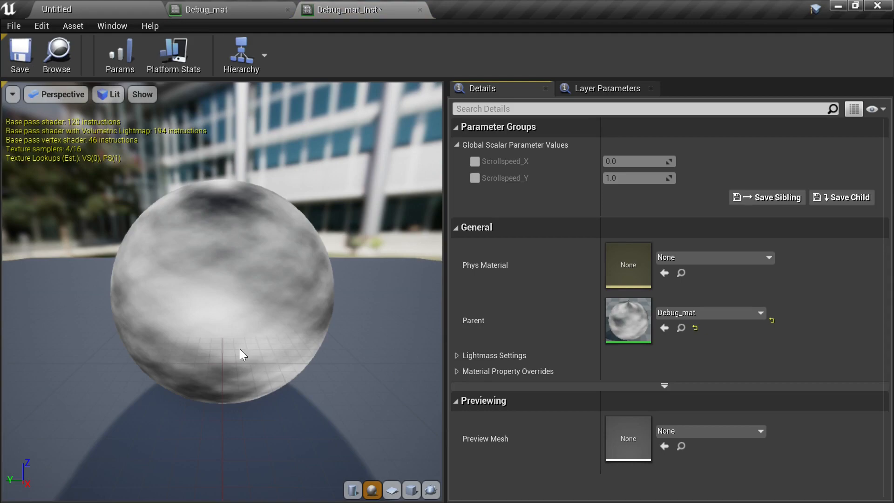
pyautogui.moveTo(239, 348); pyautogui.dragTo(176, 352)
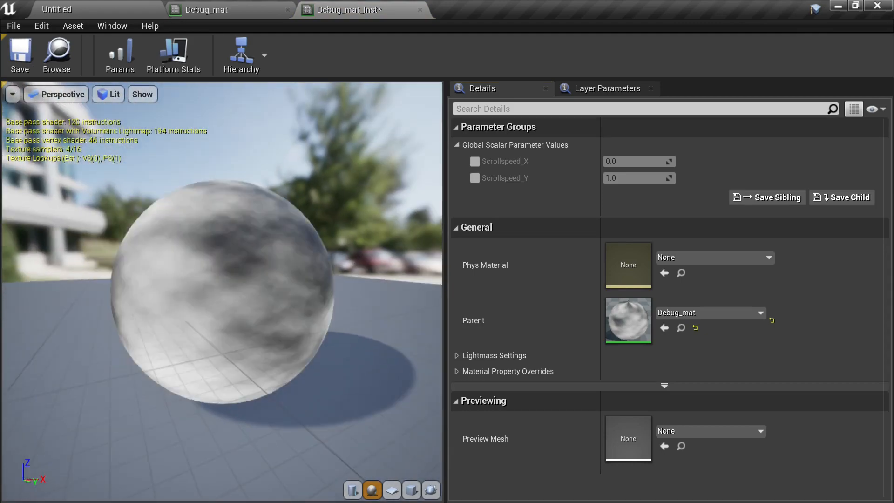
pyautogui.moveTo(238, 303); pyautogui.dragTo(197, 169)
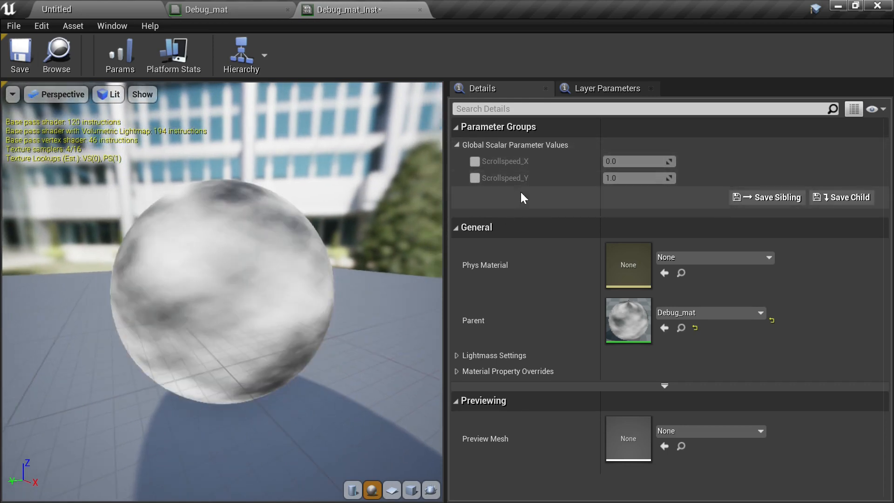
pyautogui.click(17, 98)
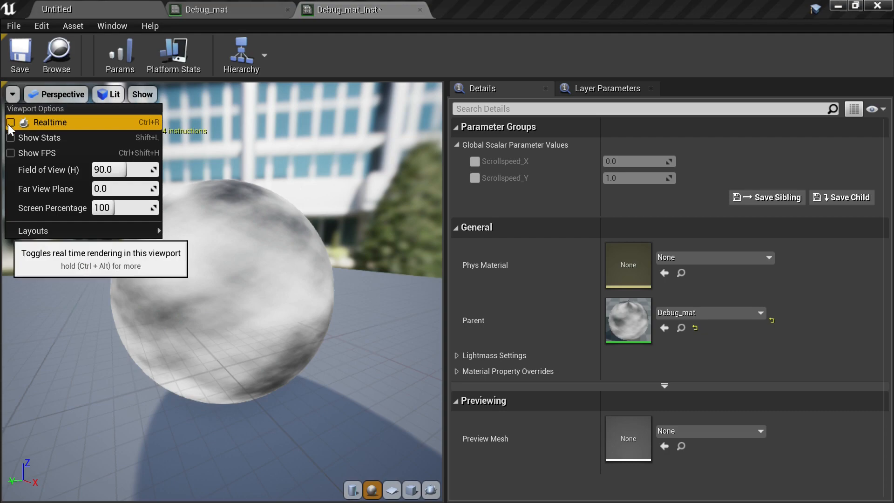
pyautogui.click(303, 208)
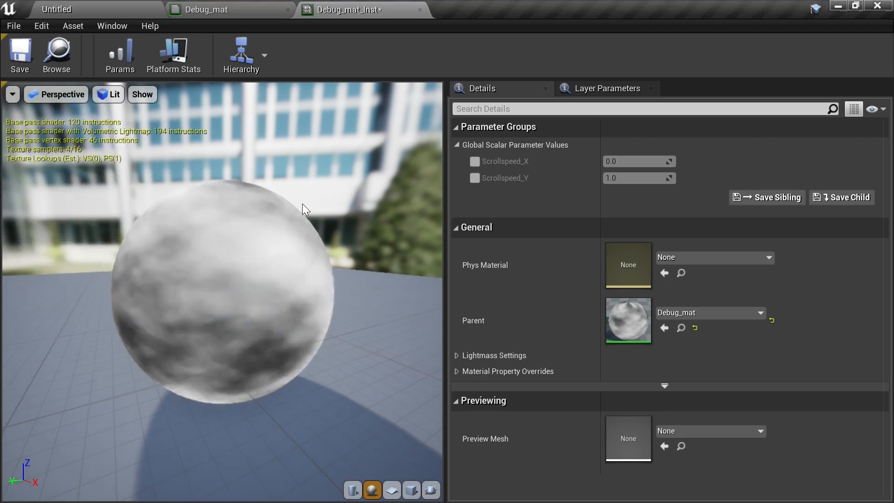
pyautogui.moveTo(178, 309)
pyautogui.mouseDown()
pyautogui.moveTo(261, 317)
pyautogui.moveTo(178, 305)
pyautogui.mouseUp()
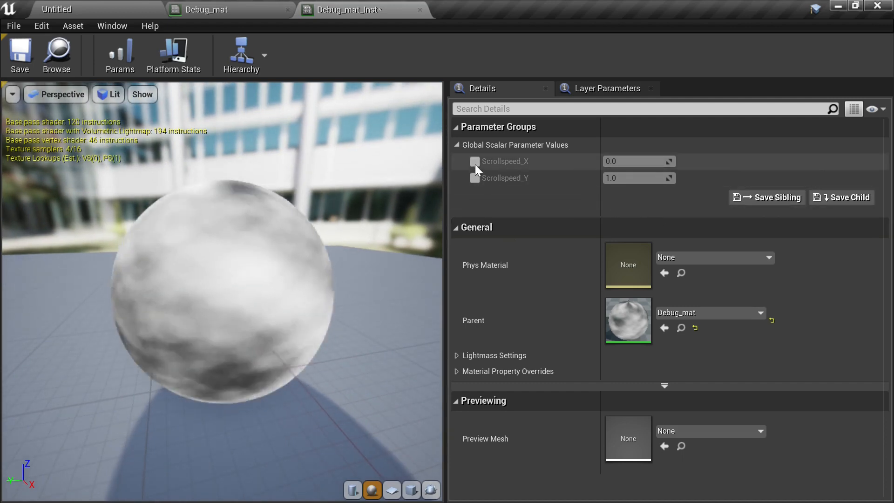
# - Enable overrides for Scrollspeed_X and Scrollspeed_Y, setting Scrollspeed_Y to 2 and Scrollspeed_X to 1
pyautogui.click(475, 162)
pyautogui.click(474, 178)
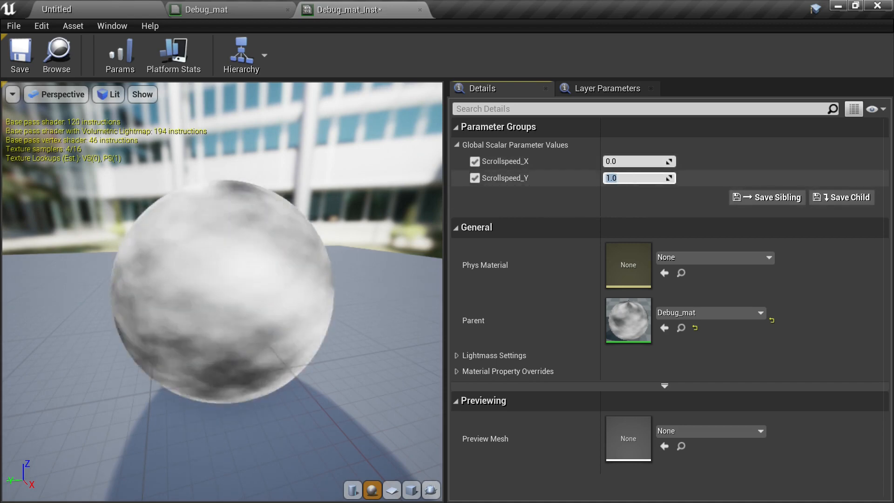
pyautogui.click(624, 177)
pyautogui.write('2')
pyautogui.press('Return')
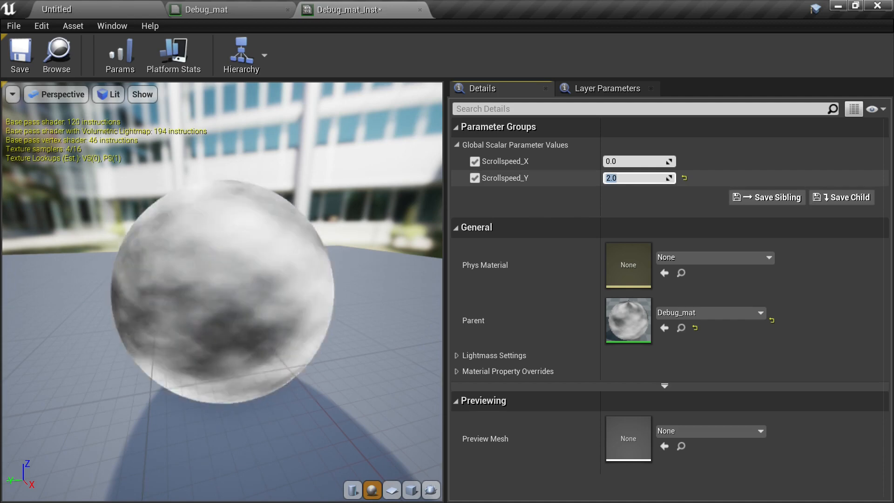
pyautogui.click(634, 161)
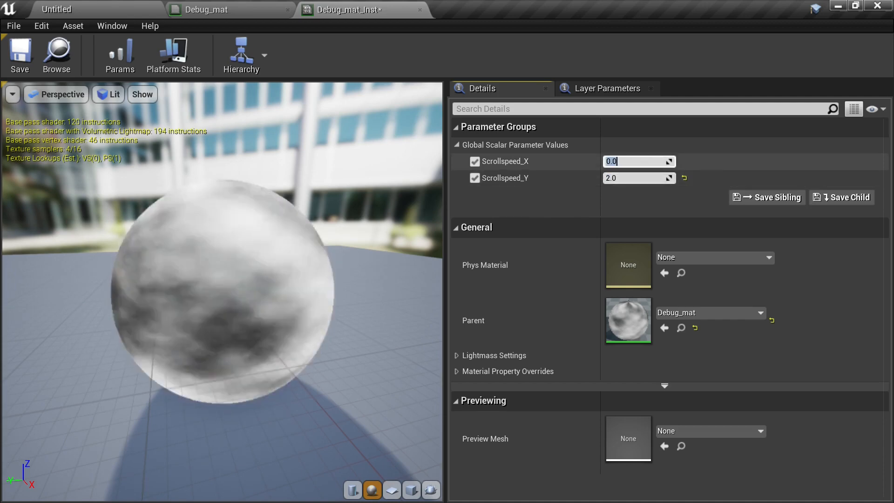
pyautogui.write('1')
pyautogui.press('Return')
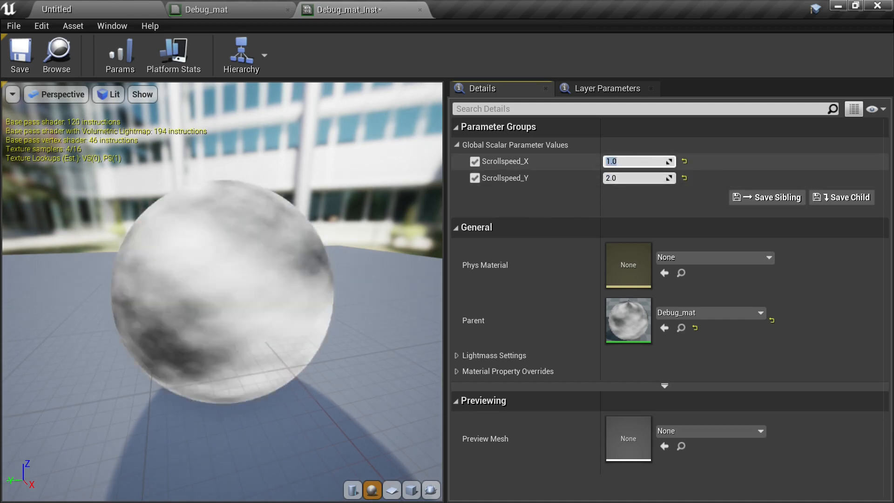
# - Switch the instance's preview mesh to a plane and save the material instance
pyautogui.click(392, 490)
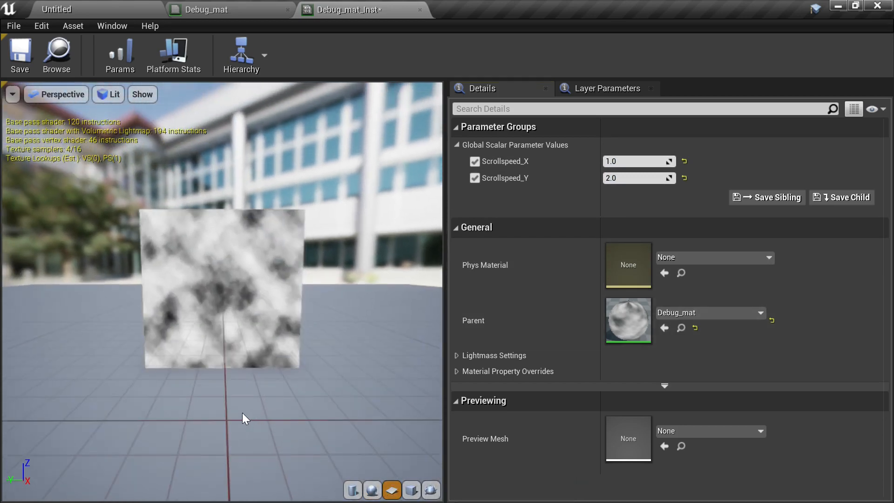
pyautogui.scroll(2, 224, 437)
pyautogui.moveTo(224, 437); pyautogui.dragTo(214, 442)
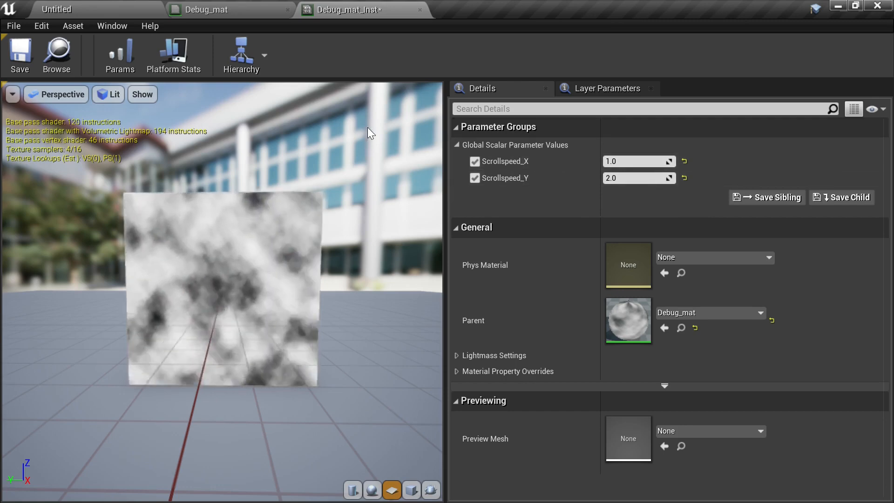
pyautogui.click(22, 54)
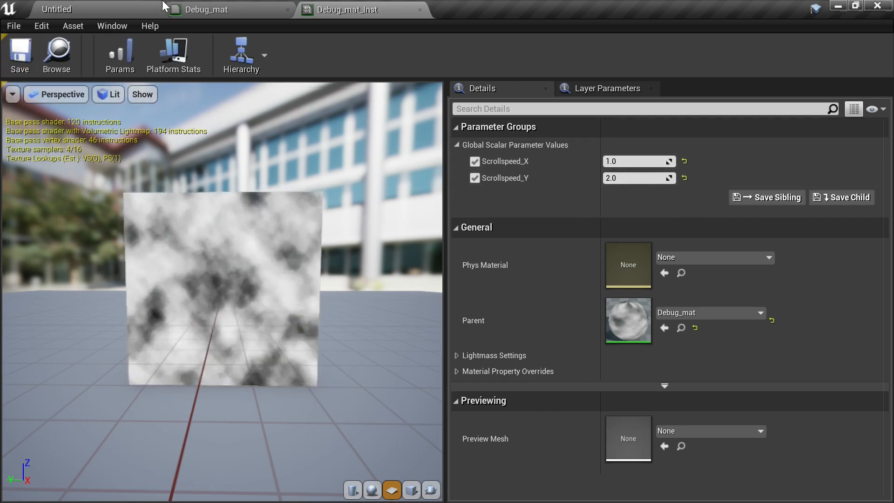
# - In the Debug_mat graph, move the Scrollspeed parameters and Append node lower beneath the Panner
pyautogui.click(228, 10)
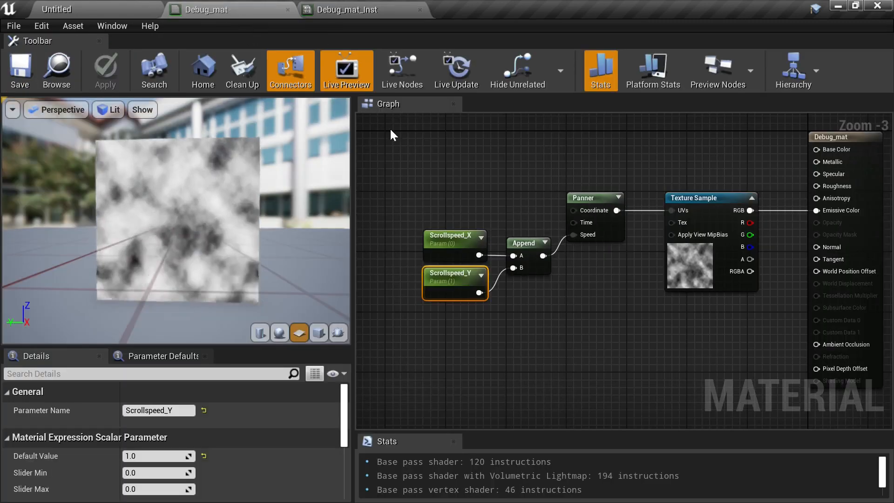
pyautogui.click(507, 194)
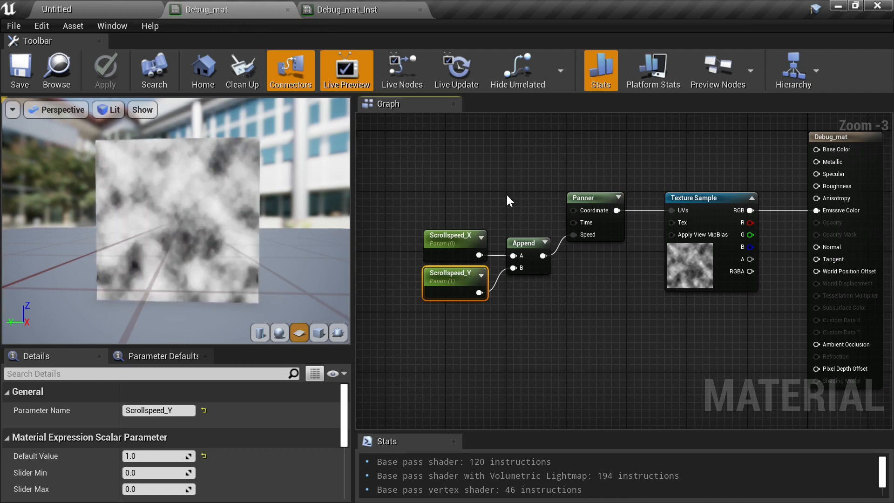
pyautogui.moveTo(495, 196); pyautogui.dragTo(538, 182, button='right')
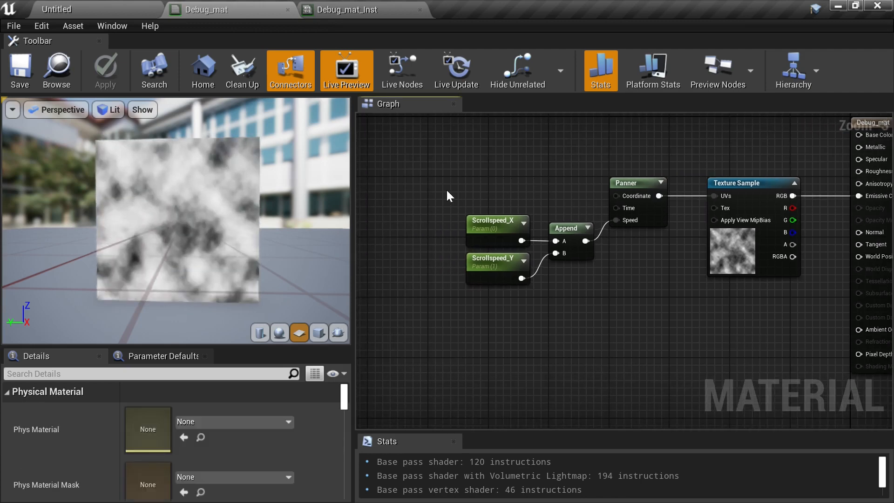
pyautogui.moveTo(447, 189); pyautogui.dragTo(575, 289)
pyautogui.moveTo(491, 234); pyautogui.dragTo(483, 264)
pyautogui.click(787, 239)
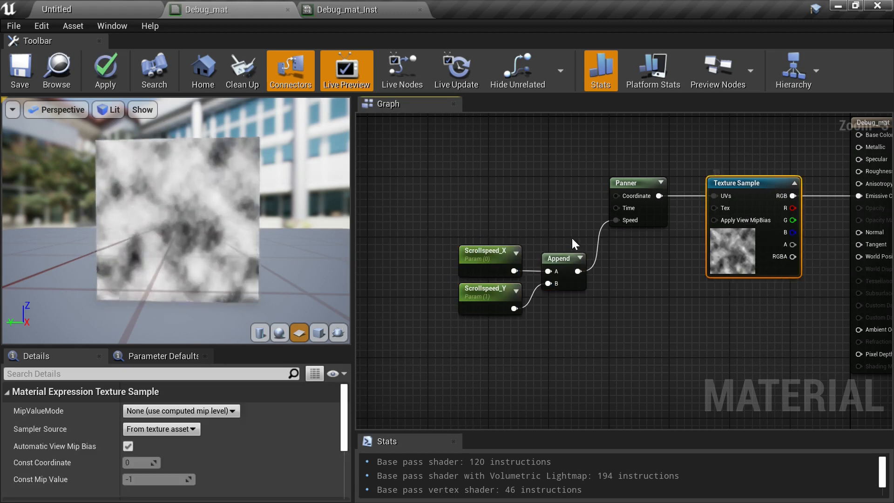
pyautogui.moveTo(513, 199); pyautogui.dragTo(534, 211, button='right')
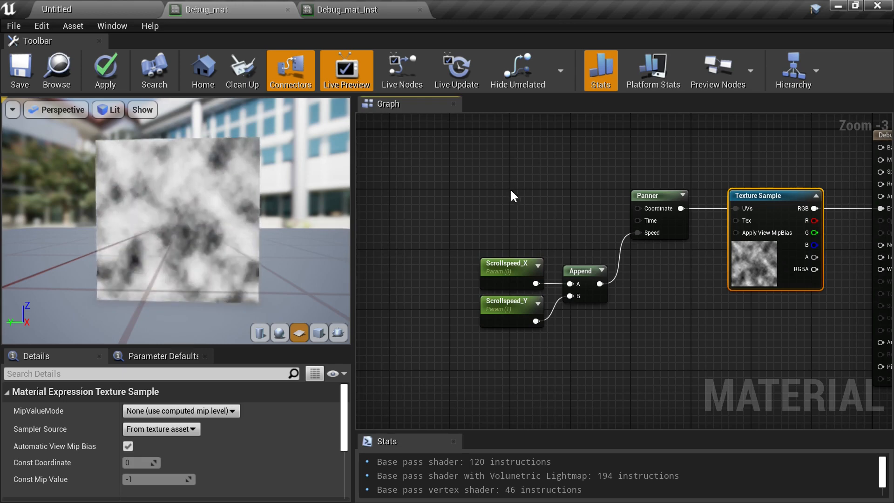
pyautogui.click(530, 202)
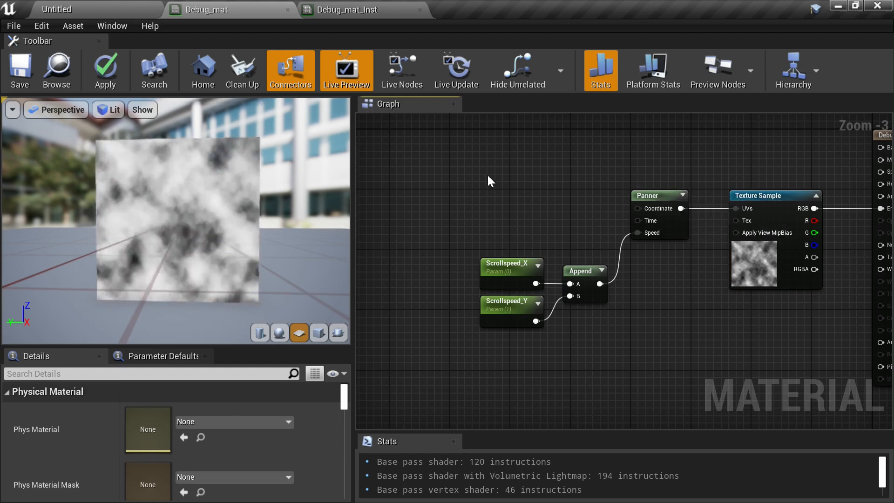
pyautogui.click(445, 170)
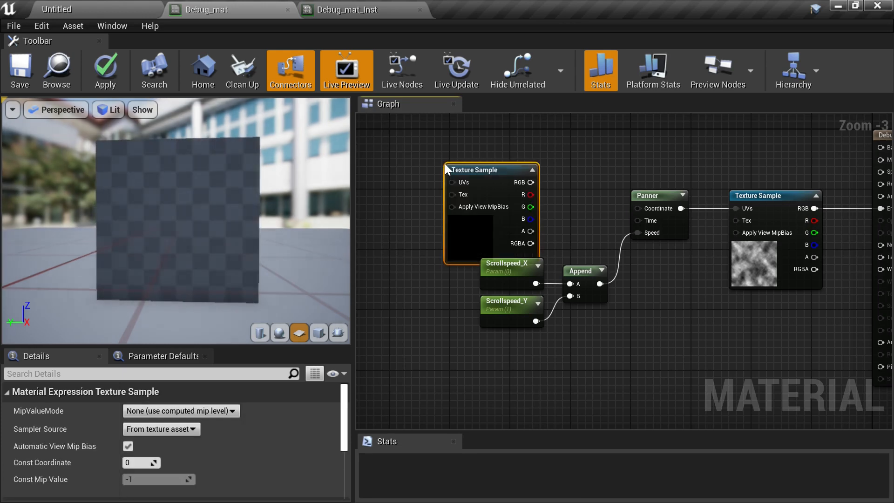
pyautogui.click(512, 174)
pyautogui.press('Delete')
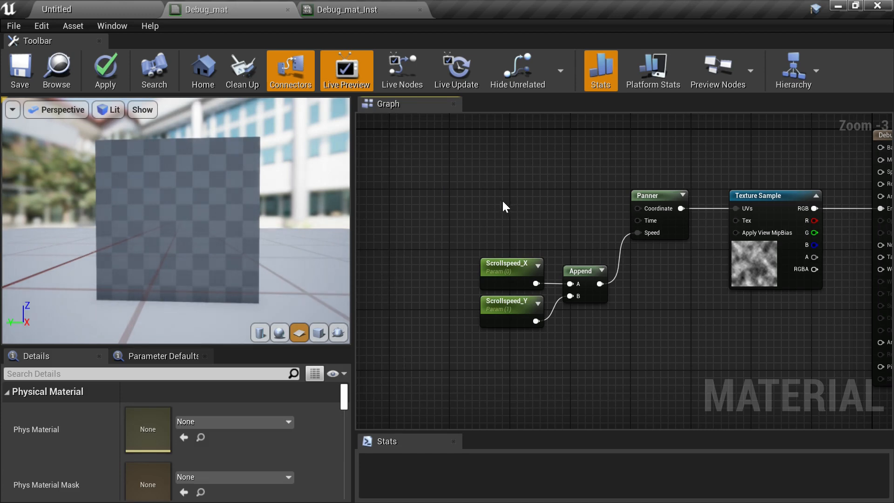
# - Add a TextureCoordinate node and connect it to the Panner's Coordinate input
pyautogui.rightClick(478, 192)
pyautogui.write('te')
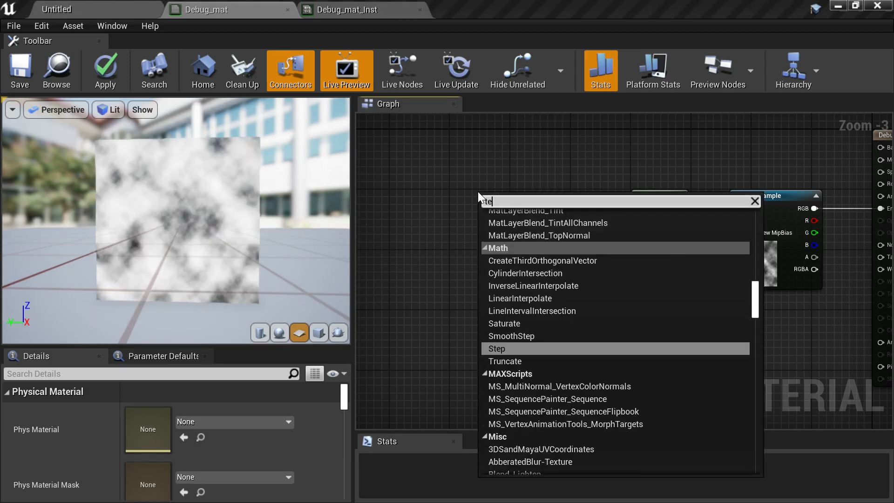
pyautogui.write('xture')
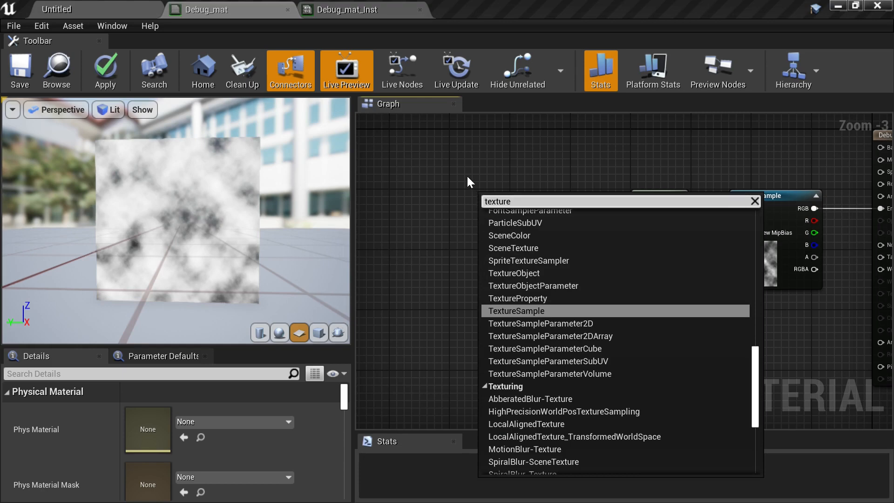
pyautogui.write('co')
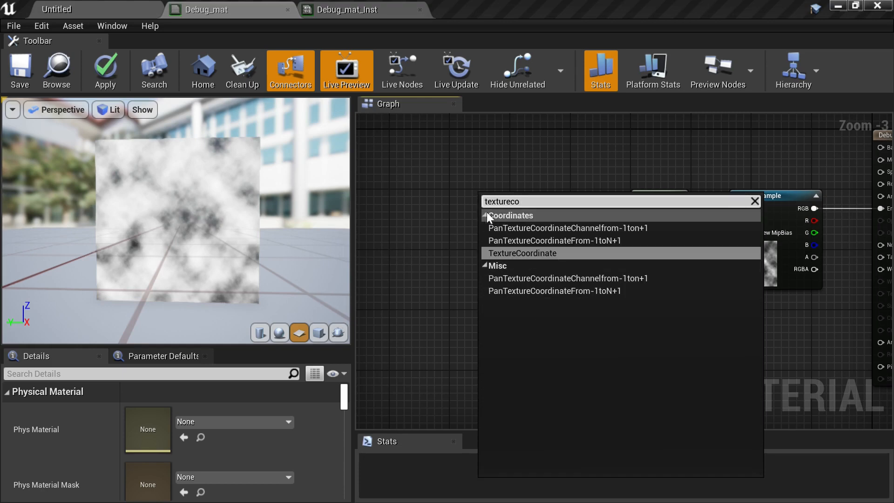
pyautogui.click(529, 253)
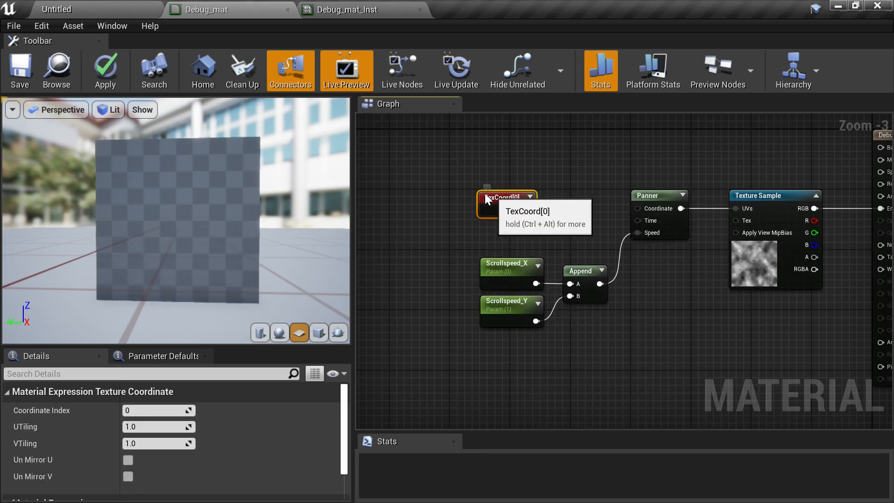
pyautogui.moveTo(485, 198); pyautogui.dragTo(450, 196)
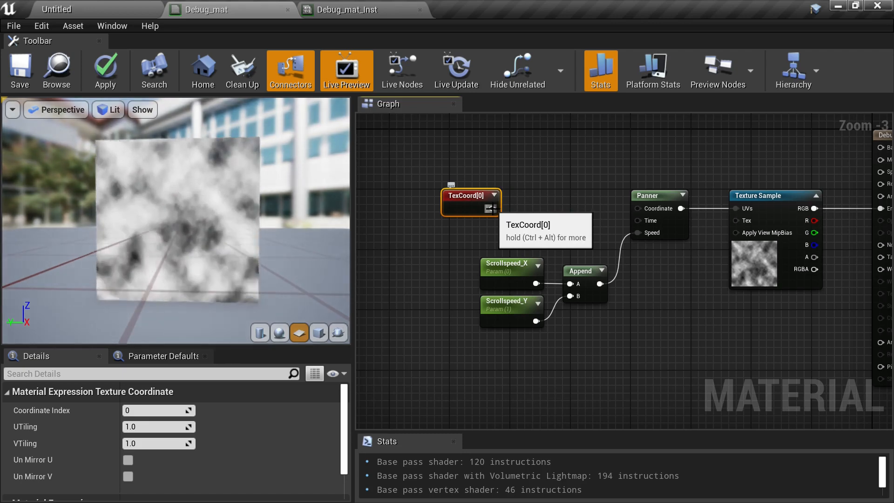
pyautogui.moveTo(468, 198); pyautogui.dragTo(487, 199)
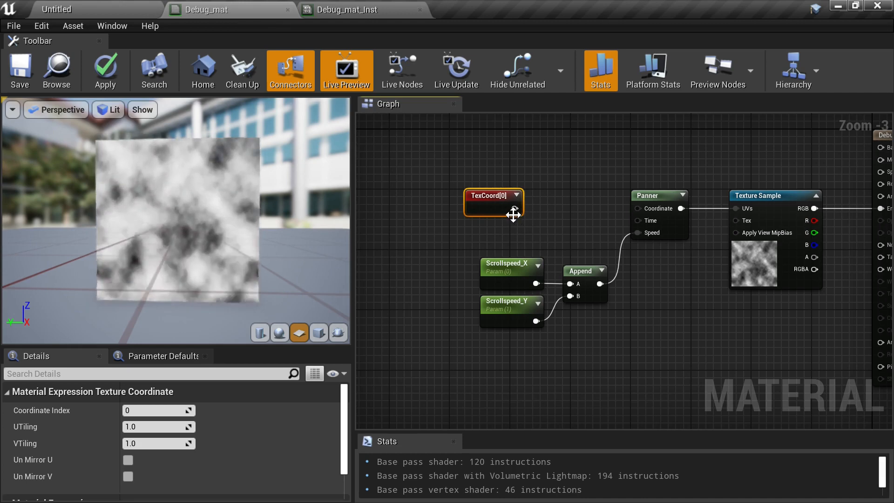
pyautogui.moveTo(514, 210); pyautogui.dragTo(640, 207)
pyautogui.moveTo(482, 195); pyautogui.dragTo(564, 193)
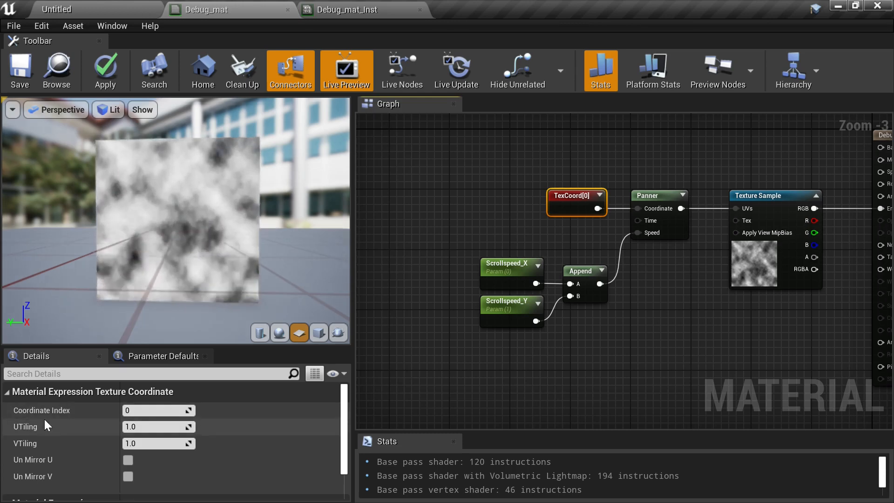
# - Set the TexCoord node's VTiling to 2
pyautogui.click(154, 443)
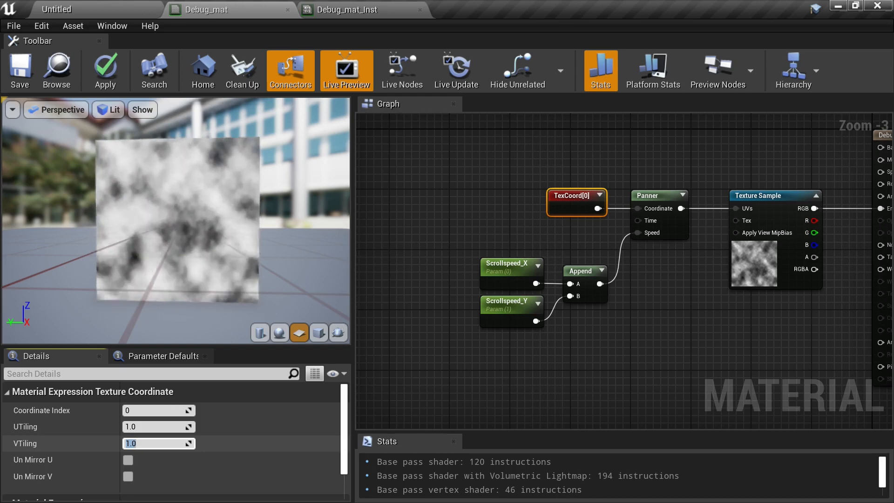
pyautogui.write('2')
pyautogui.press('Return')
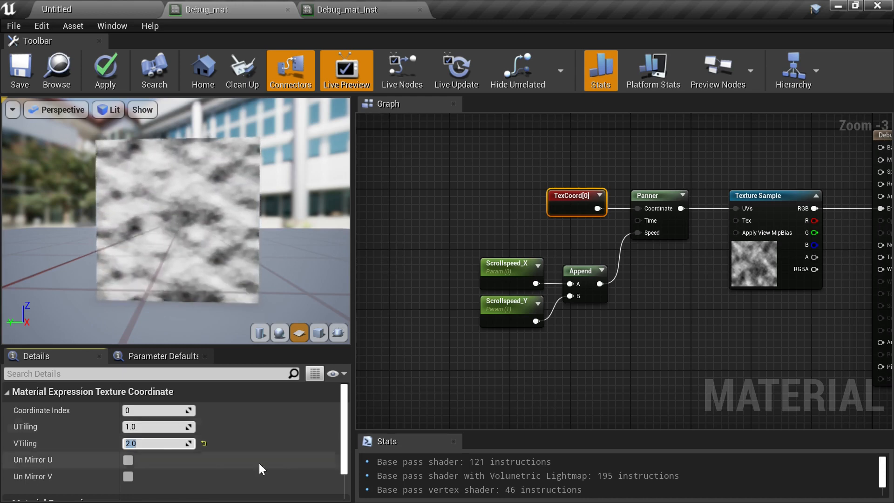
# - Set the TexCoord node's UTiling to 2
pyautogui.click(150, 427)
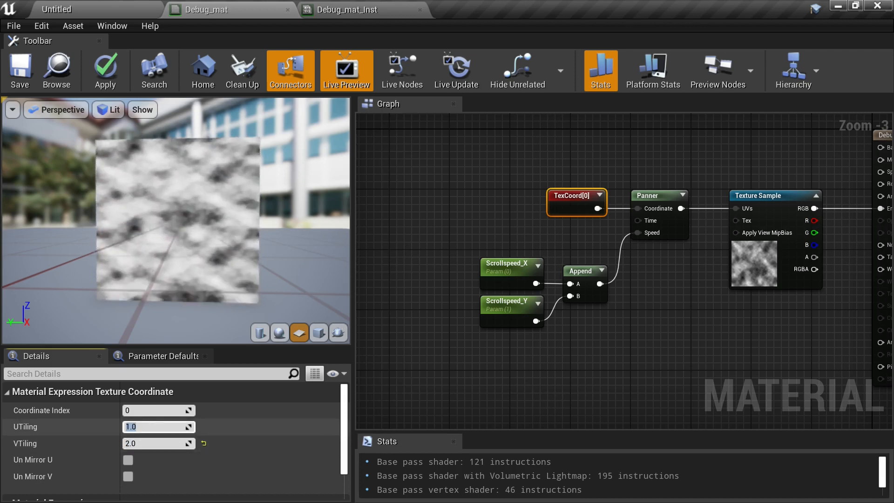
pyautogui.write('2')
pyautogui.press('Return')
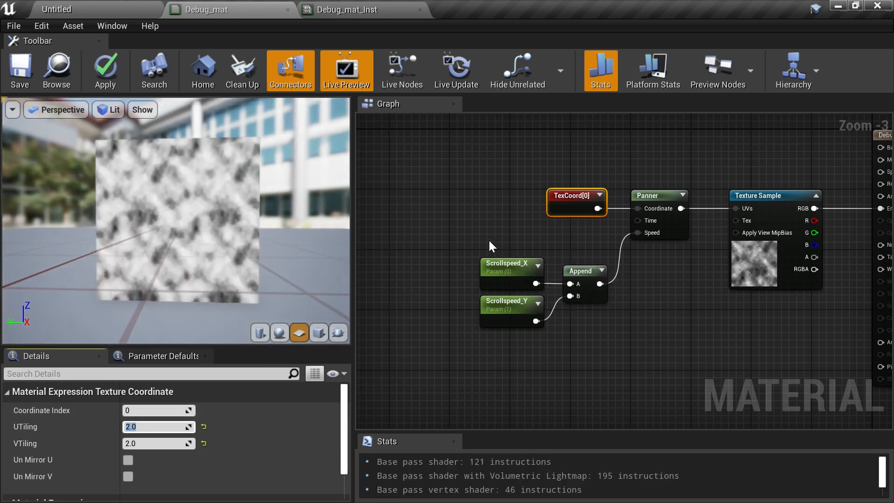
# - Move the TexCoord node up and to the left, and set both its UTiling and VTiling to 1
pyautogui.moveTo(568, 247); pyautogui.dragTo(577, 239, button='right')
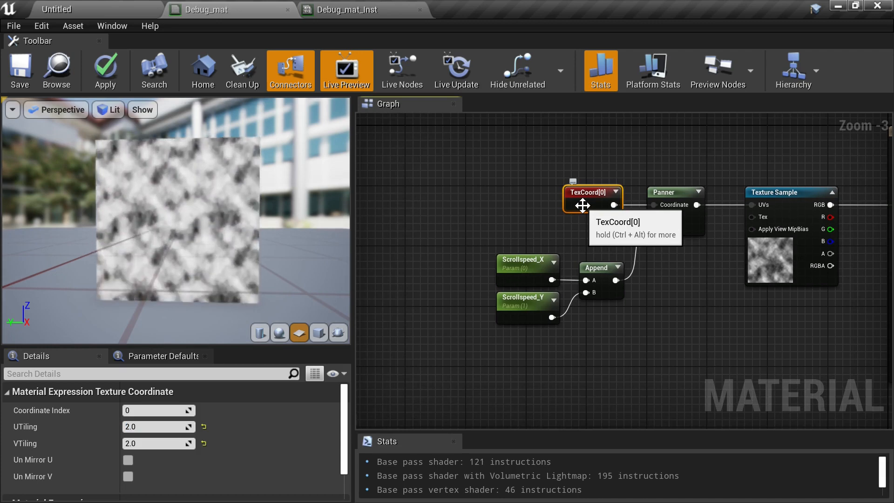
pyautogui.moveTo(580, 201); pyautogui.dragTo(475, 167)
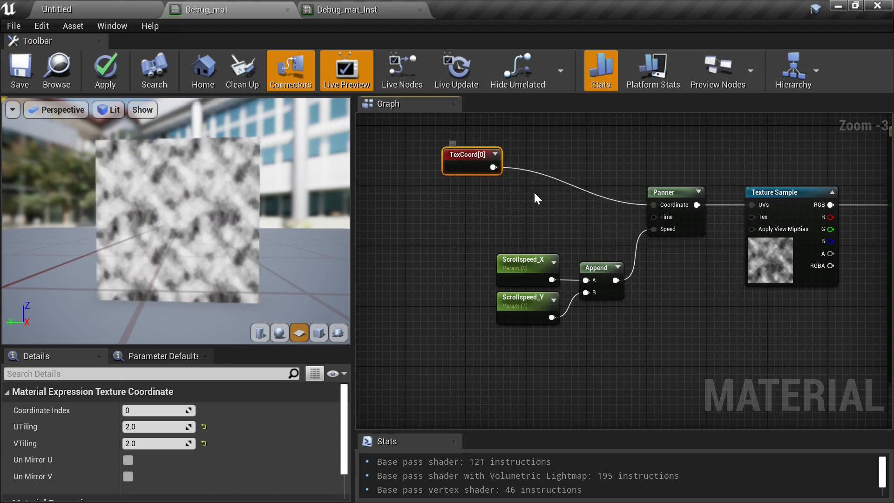
pyautogui.click(163, 426)
pyautogui.write('1')
pyautogui.press('Return')
pyautogui.click(159, 443)
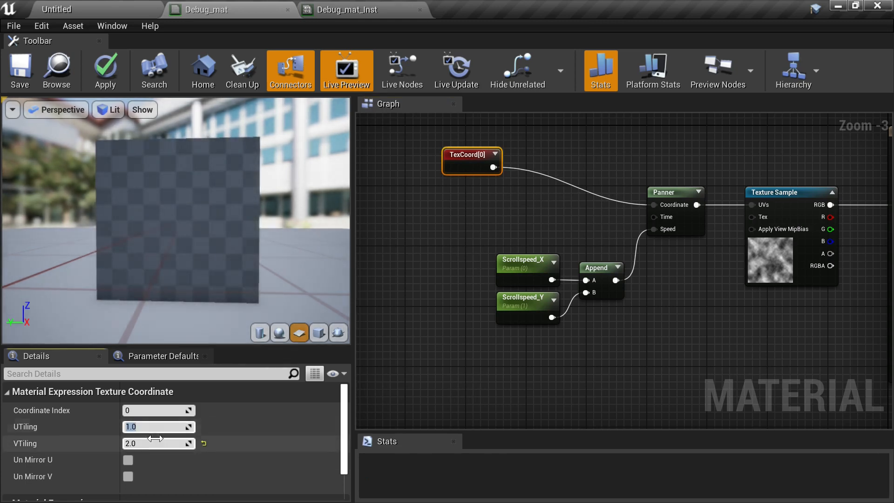
pyautogui.write('1')
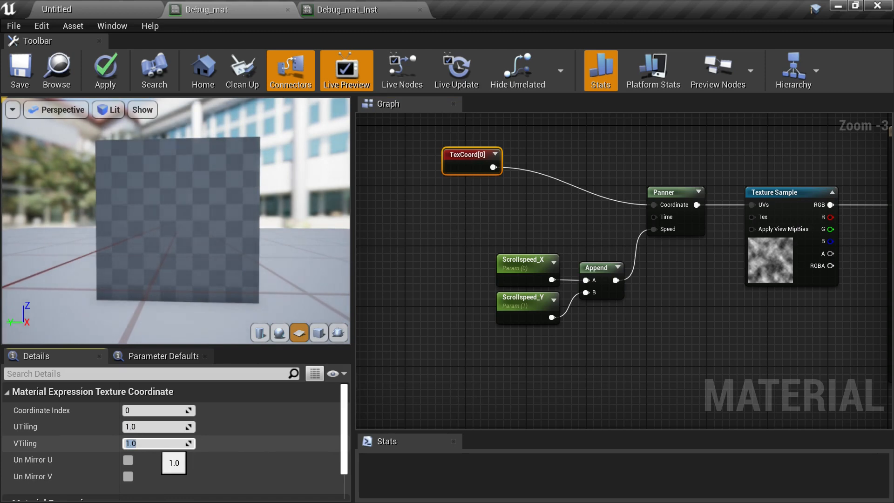
pyautogui.press('Return')
# - Add a Multiply node and connect the TexCoord output to its A input
pyautogui.click(526, 188)
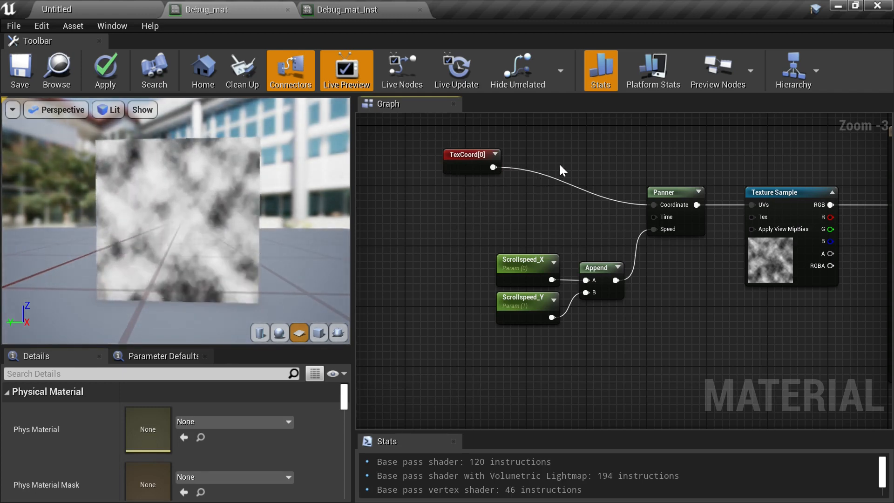
pyautogui.click(552, 158)
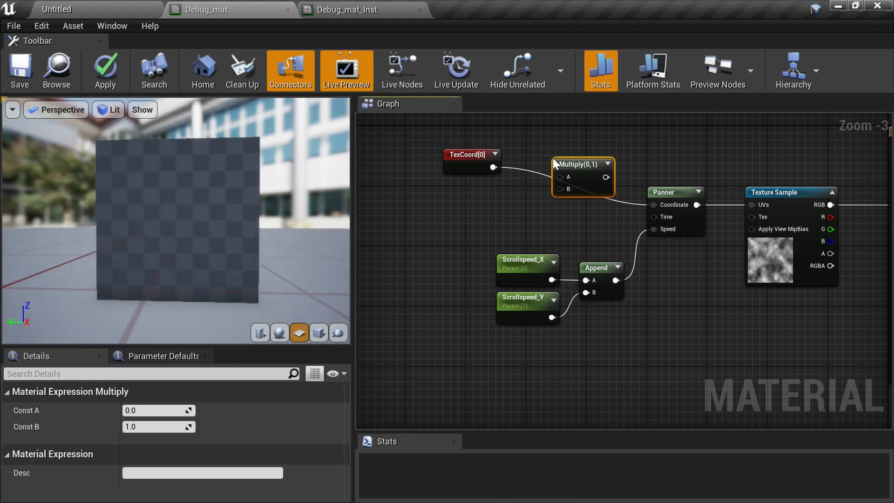
pyautogui.moveTo(494, 169); pyautogui.dragTo(568, 150)
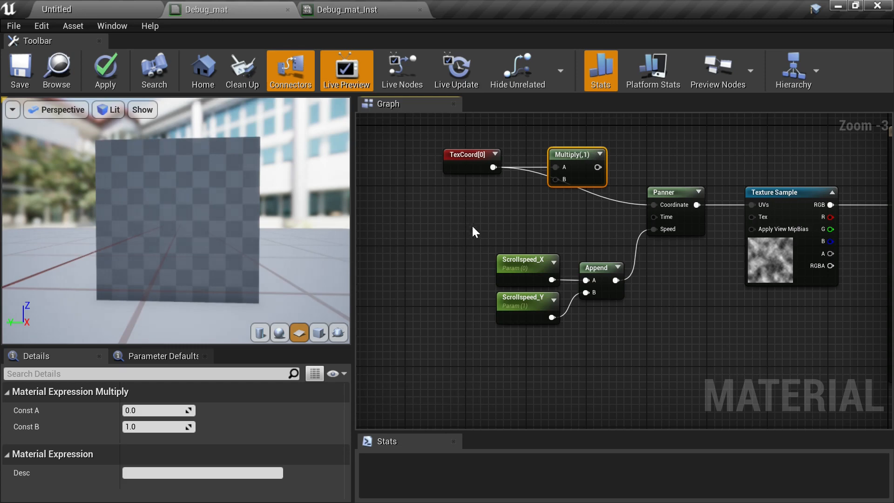
pyautogui.click(533, 191)
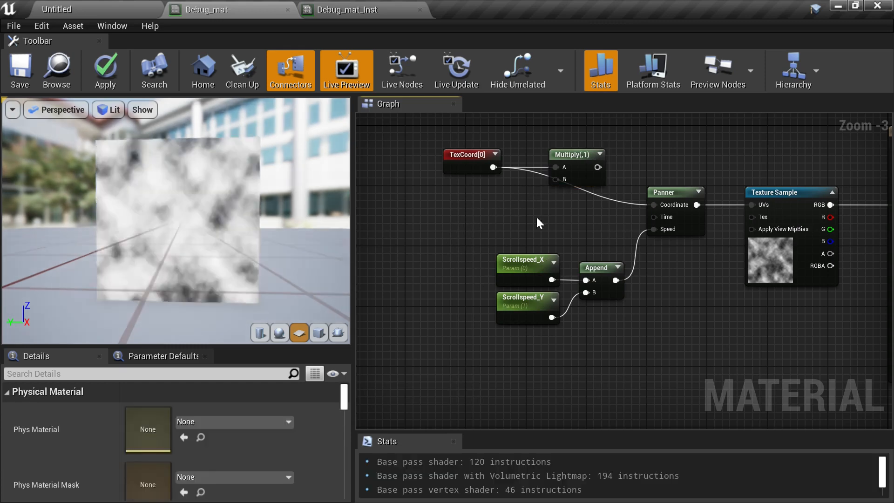
# - Expand the TexCoord node's preview and move the node further left
pyautogui.click(464, 155)
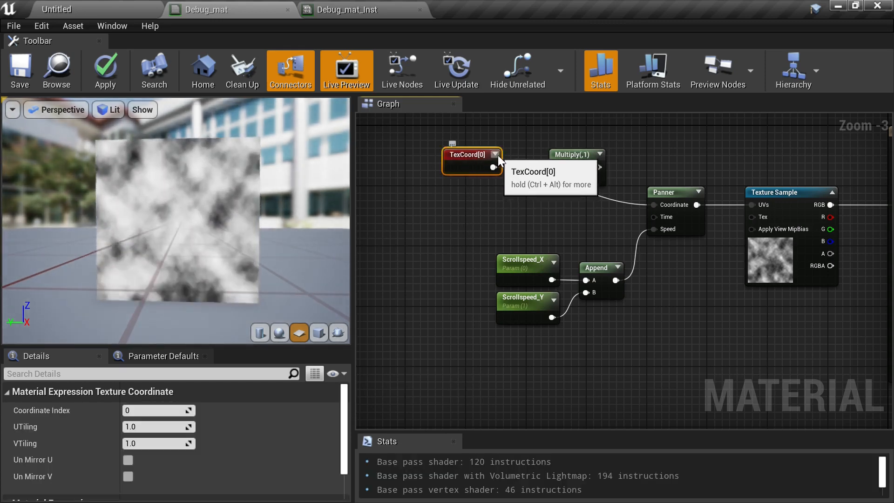
pyautogui.click(497, 154)
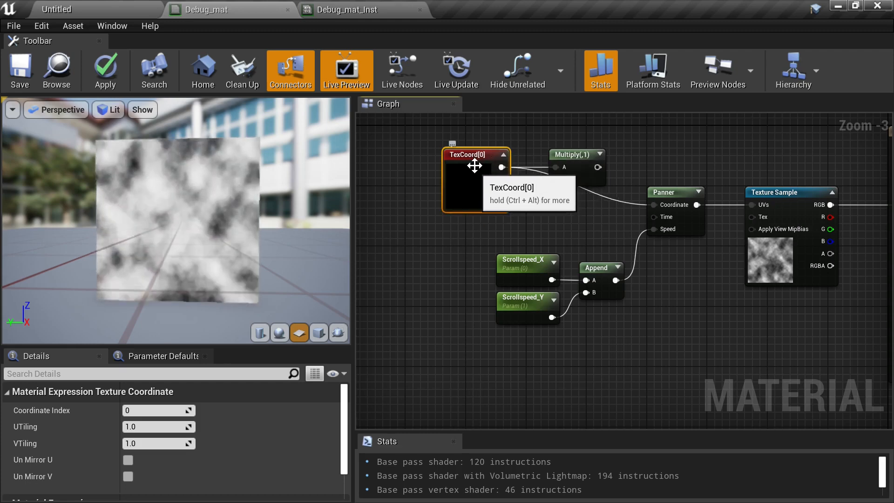
pyautogui.moveTo(473, 164); pyautogui.dragTo(430, 161)
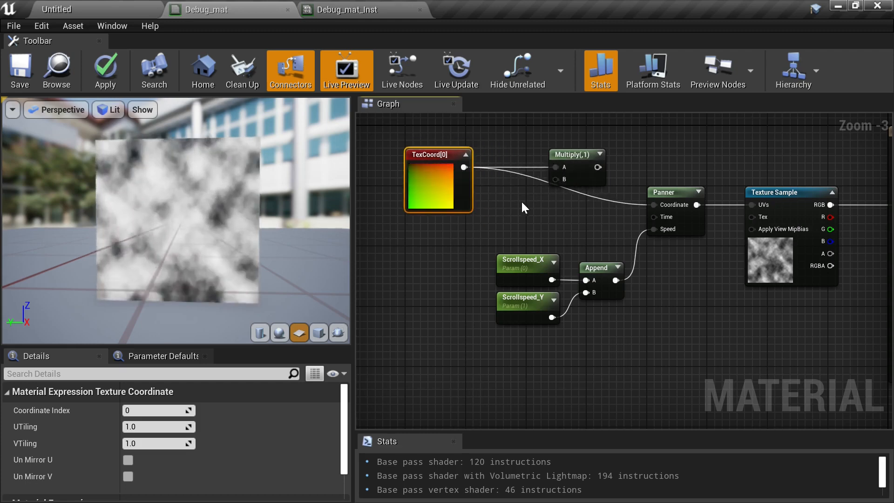
# - Duplicate the Scrollspeed_X, Scrollspeed_Y and Append nodes as a separate group
pyautogui.moveTo(531, 191); pyautogui.dragTo(591, 214, button='right')
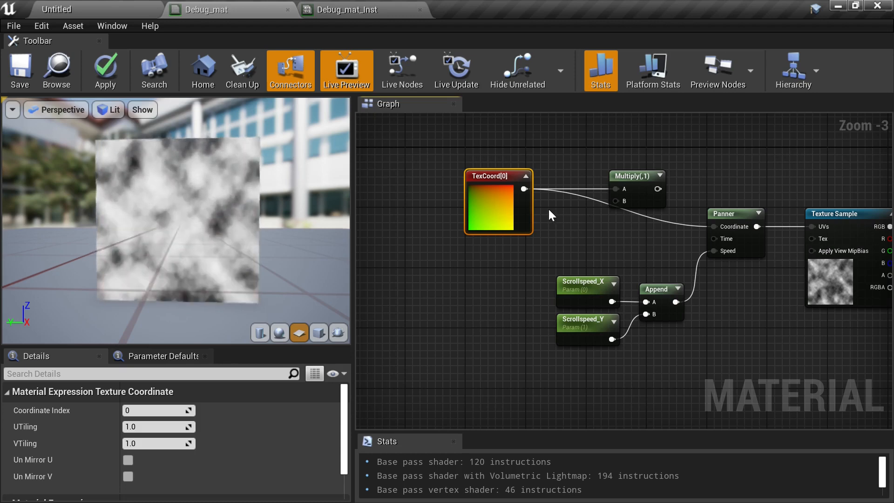
pyautogui.click(590, 214)
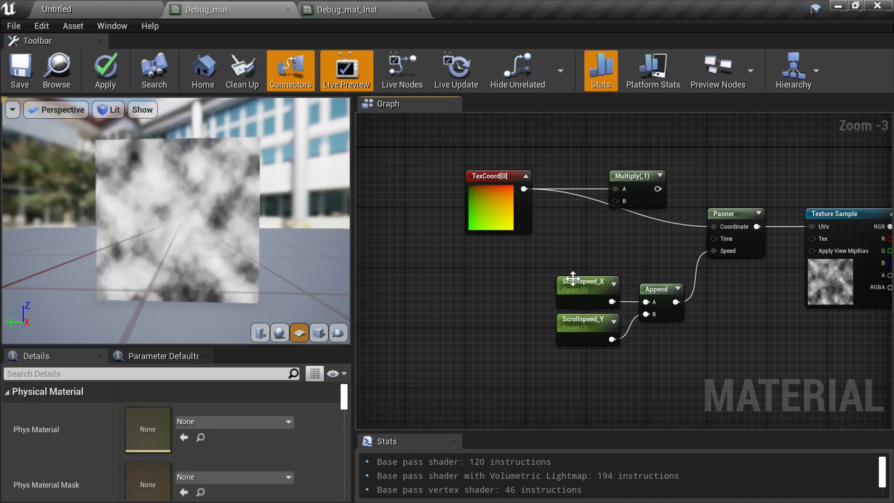
pyautogui.moveTo(525, 273); pyautogui.dragTo(676, 342)
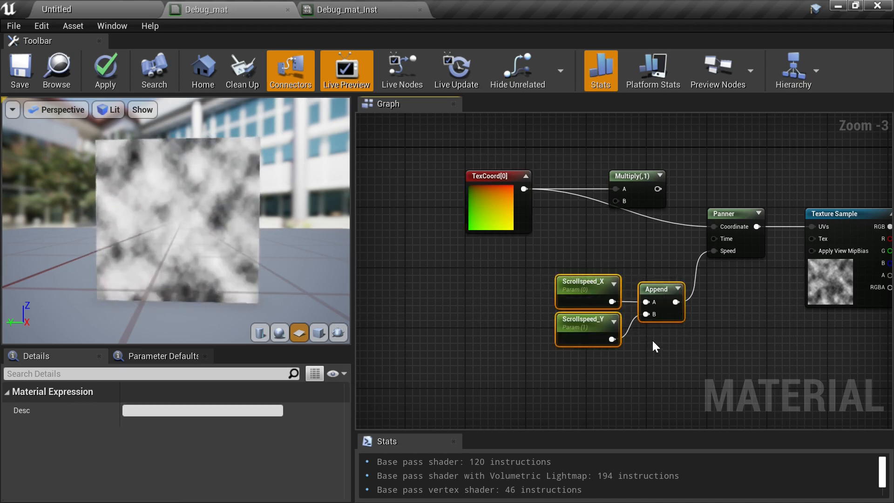
pyautogui.hotkey('ctrl', 'w')
pyautogui.moveTo(450, 279); pyautogui.dragTo(534, 281, button='right')
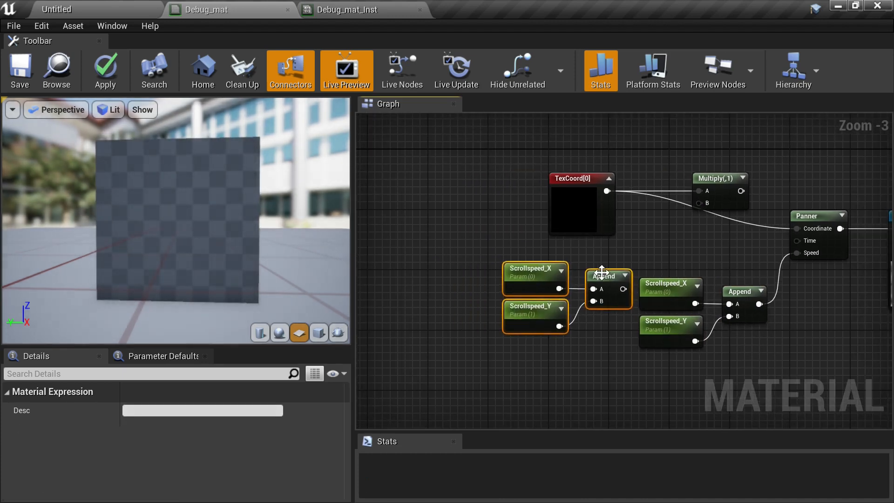
# - Rename the duplicated Scrollspeed_X parameter to Tex_Scale_X
pyautogui.click(535, 273)
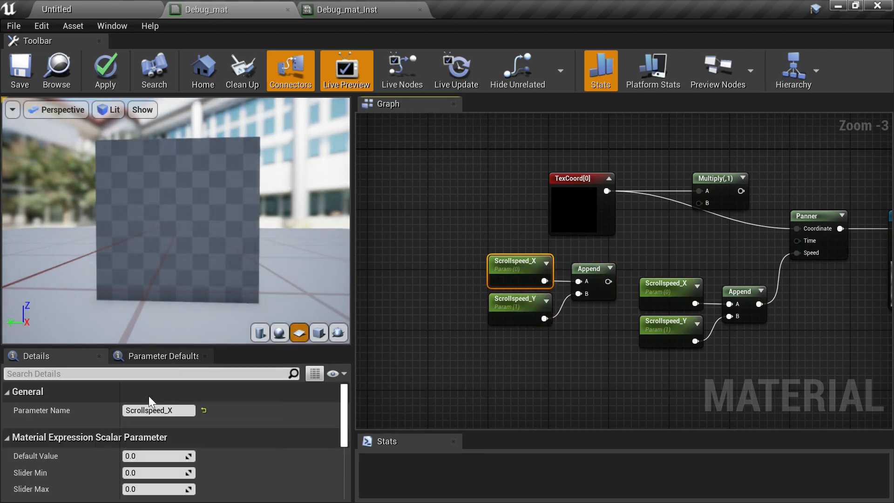
pyautogui.click(161, 411)
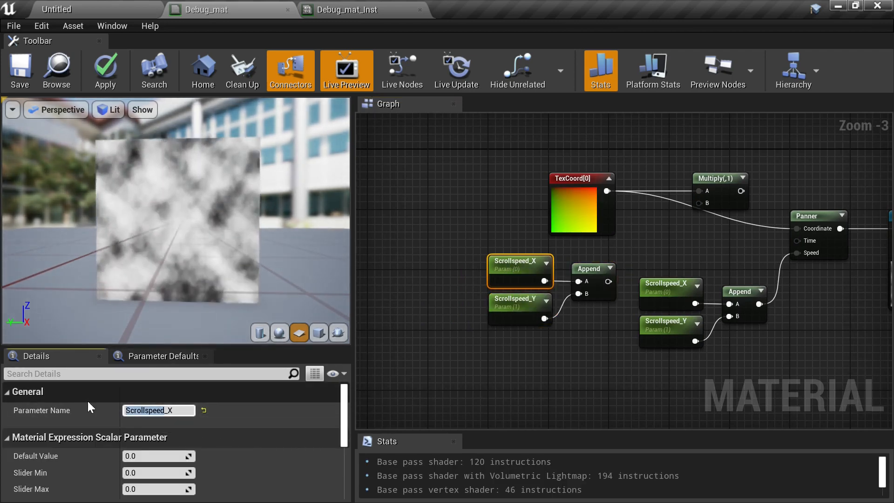
pyautogui.write('Texture')
pyautogui.press('BackSpace')
pyautogui.press('BackSpace')
pyautogui.press('BackSpace')
pyautogui.press('BackSpace')
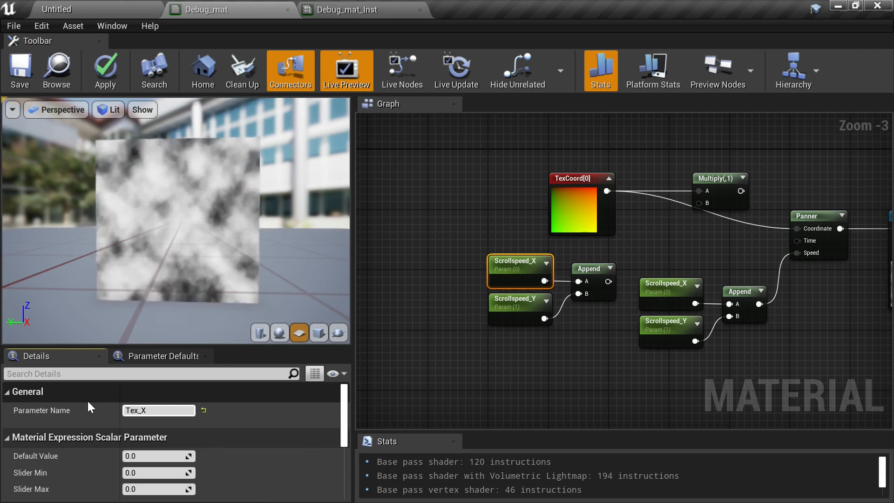
pyautogui.write('_Scale')
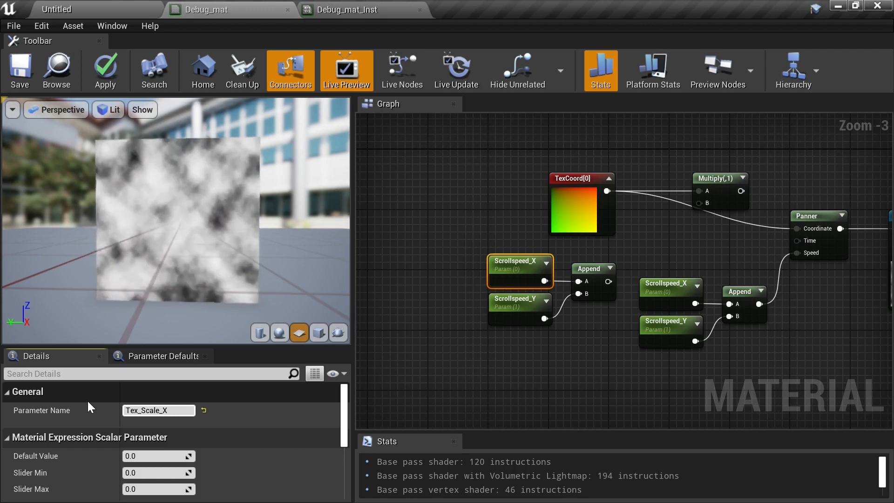
pyautogui.press('Return')
pyautogui.hotkey('ctrl', 'c')
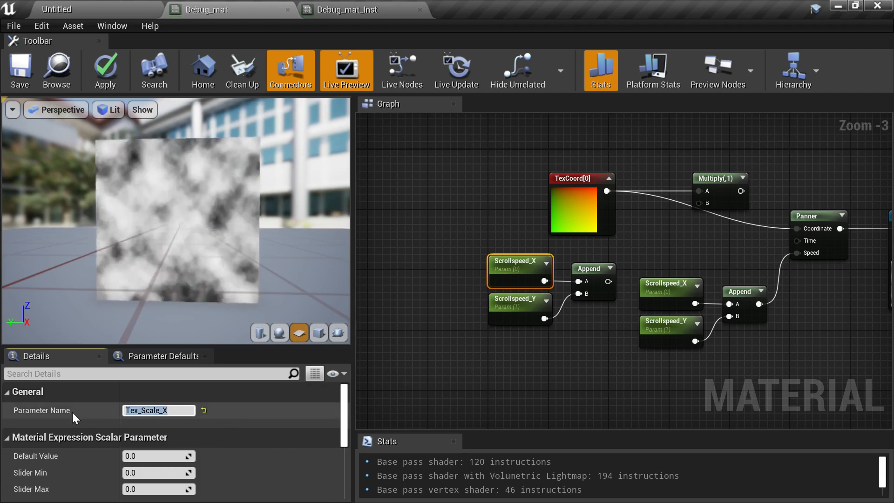
# - Rename the duplicated Scrollspeed_Y parameter to Tex_Scale_Y
pyautogui.click(407, 290)
pyautogui.click(513, 299)
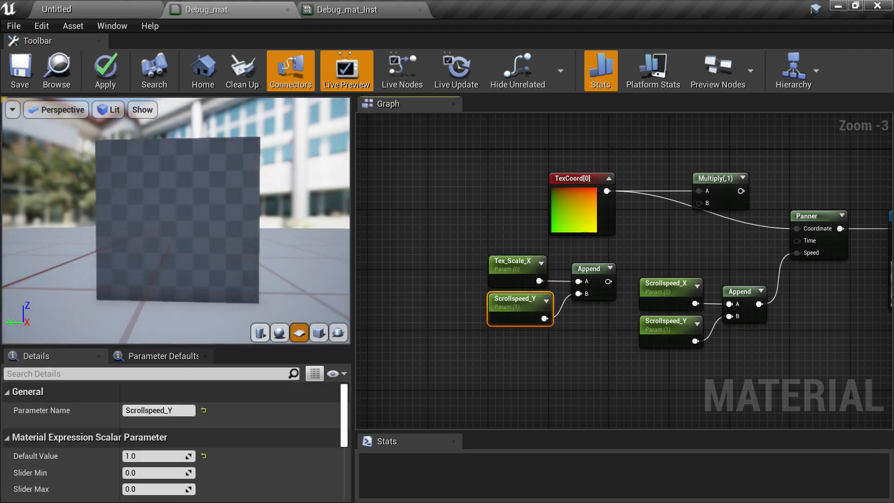
pyautogui.click(158, 410)
pyautogui.hotkey('ctrl', 'v')
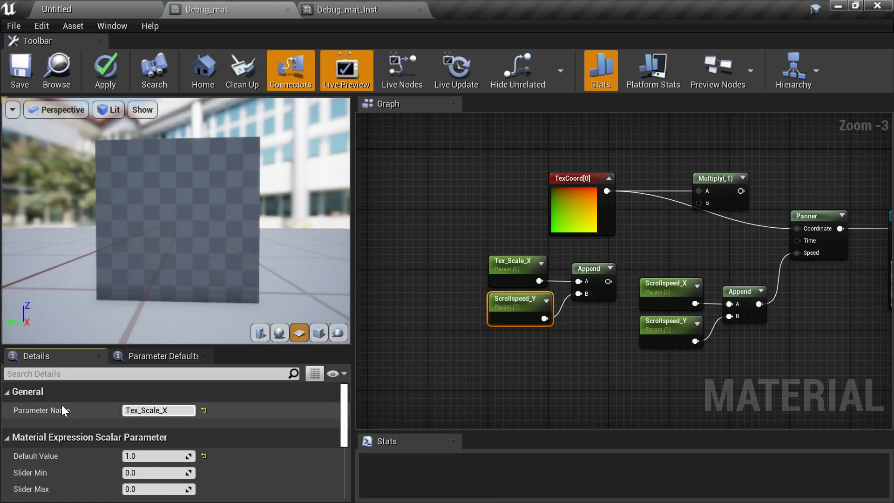
pyautogui.press('BackSpace')
pyautogui.write('Y')
pyautogui.press('Return')
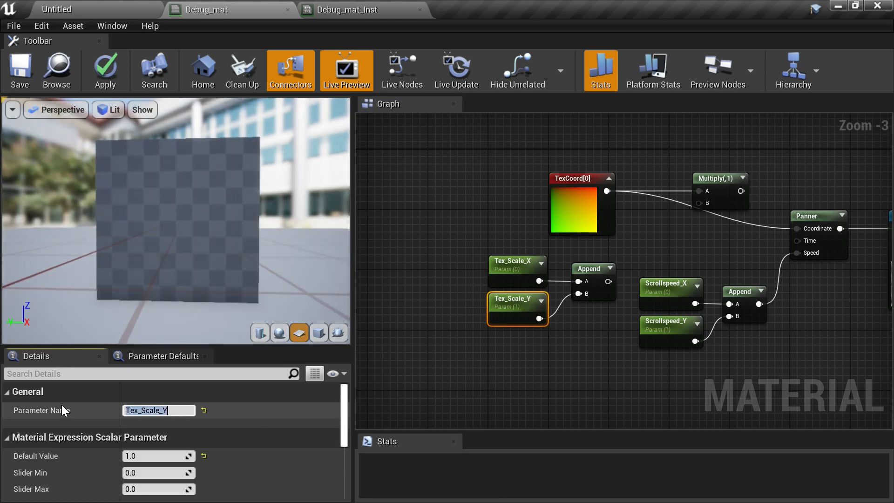
# - Connect the new Append output to Multiply's B input and the Multiply output to the Panner's Coordinate, then save
pyautogui.moveTo(609, 281); pyautogui.dragTo(700, 204)
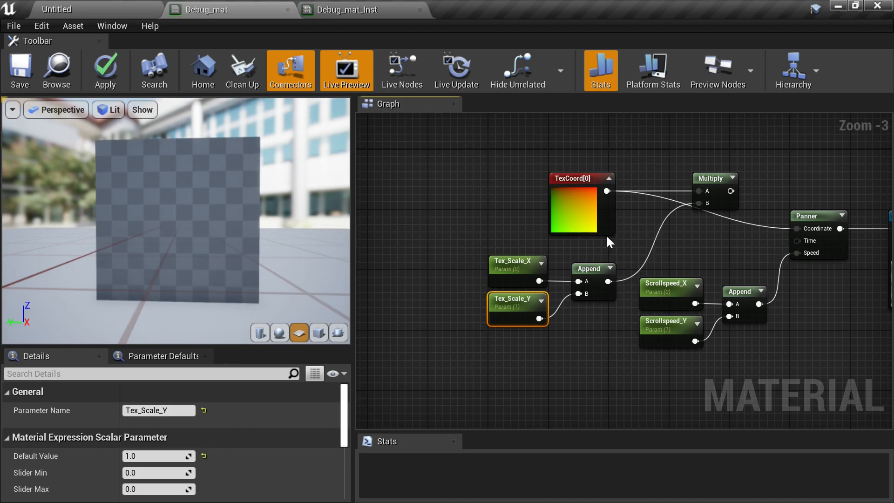
pyautogui.moveTo(729, 191); pyautogui.dragTo(796, 229)
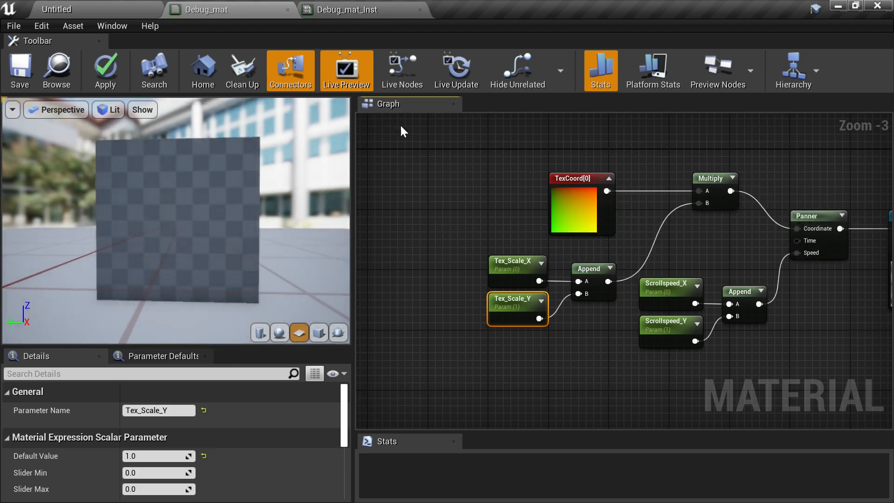
pyautogui.click(23, 70)
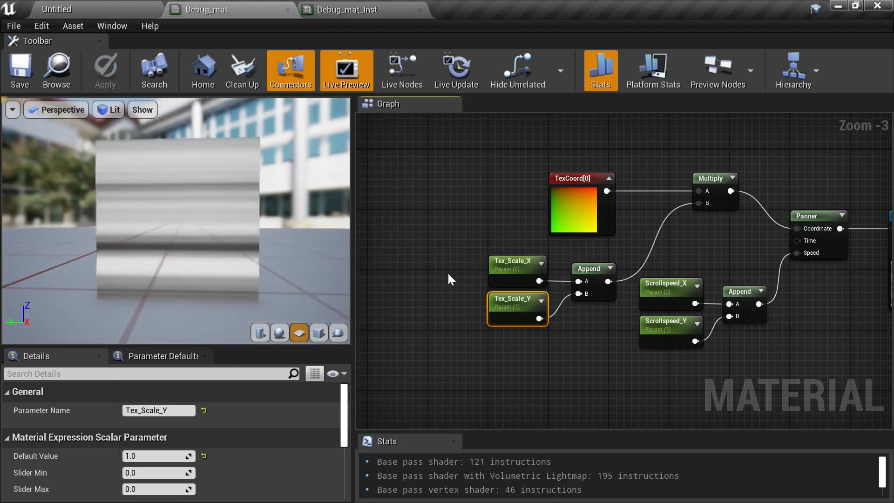
# - Set Tex_Scale_X's default value to 1 and save the material
pyautogui.click(537, 266)
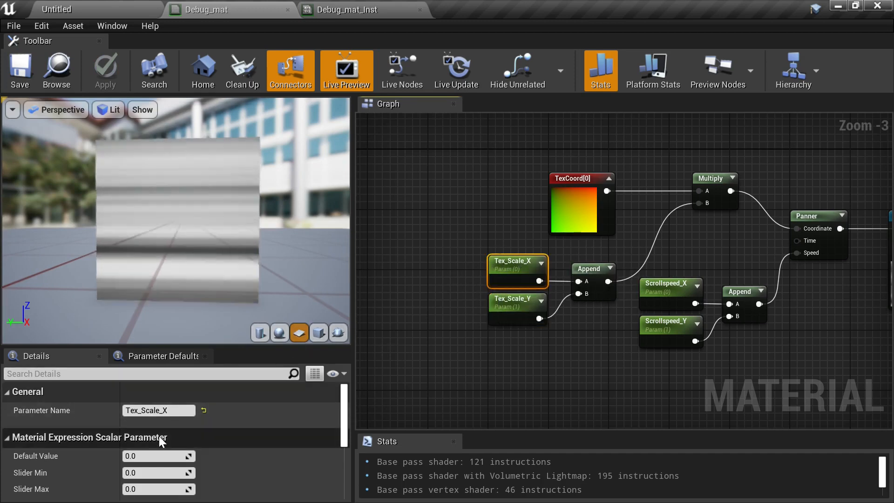
pyautogui.click(157, 457)
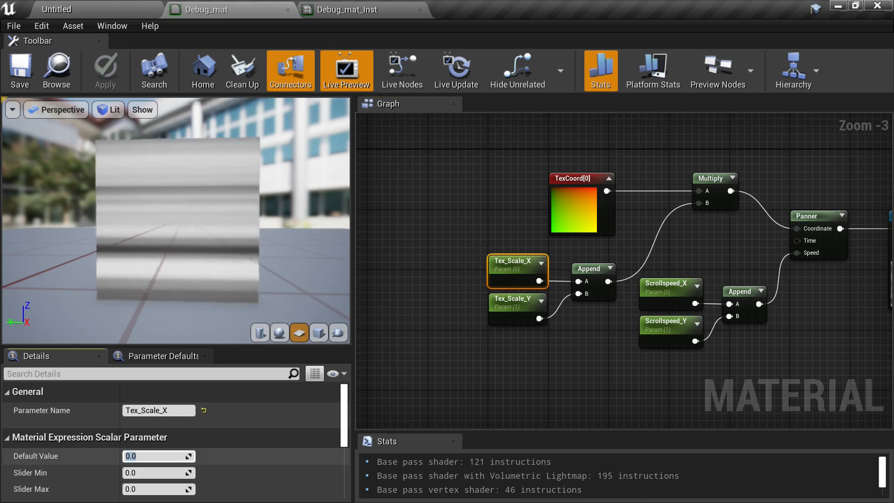
pyautogui.write('1')
pyautogui.press('Return')
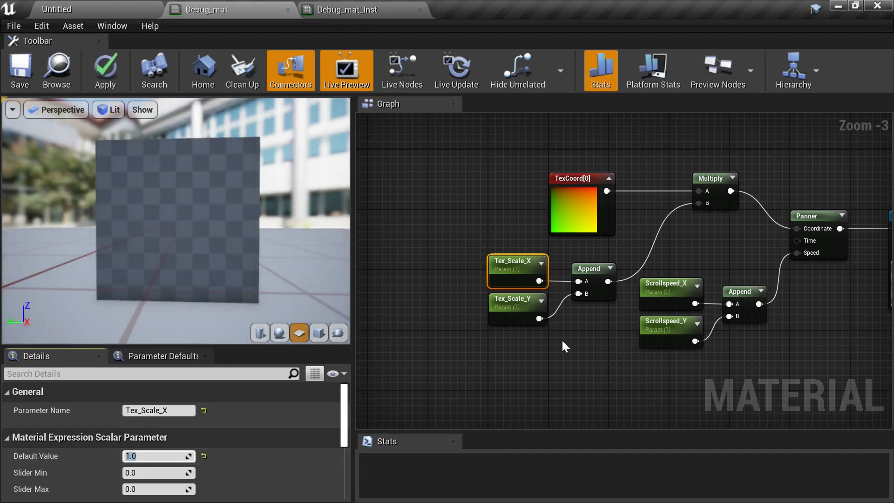
pyautogui.click(13, 69)
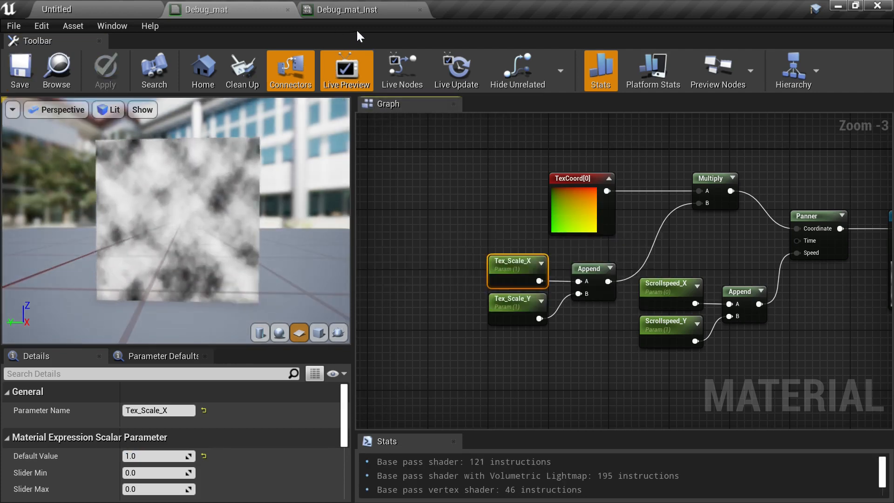
# - In the Debug_mat_Inst instance, set Scrollspeed_Y to 1
pyautogui.click(351, 12)
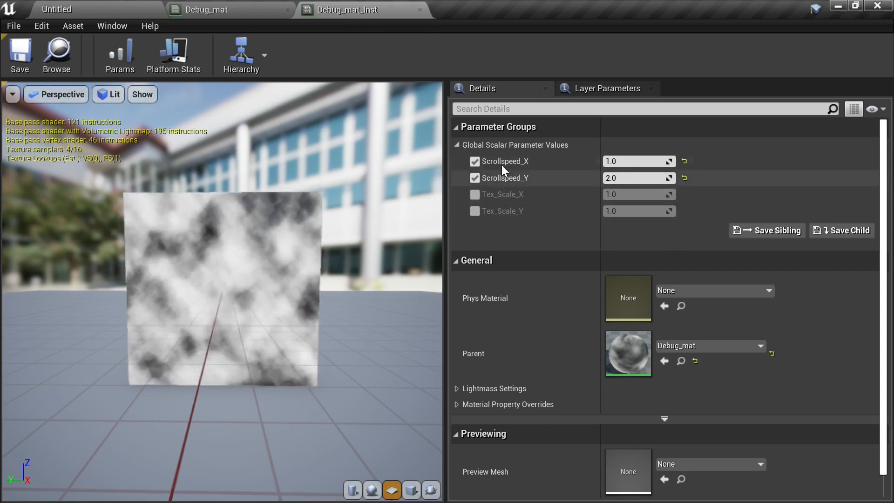
pyautogui.click(648, 181)
pyautogui.write('1')
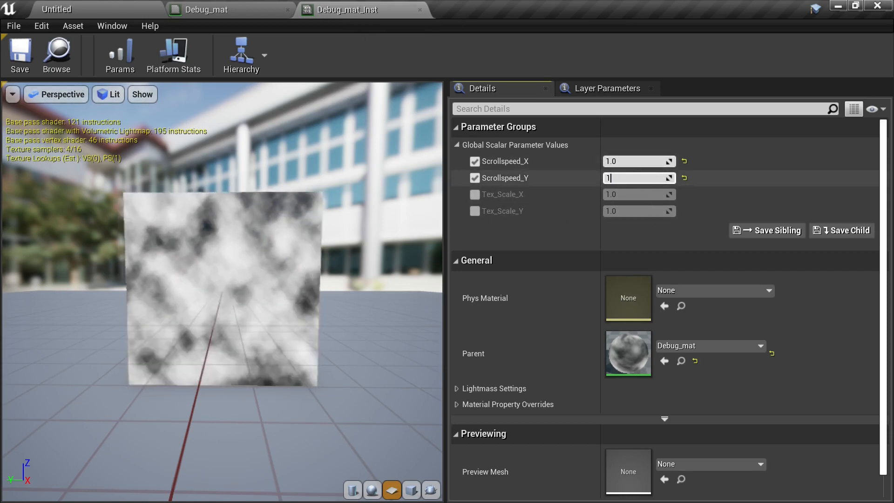
pyautogui.press('Return')
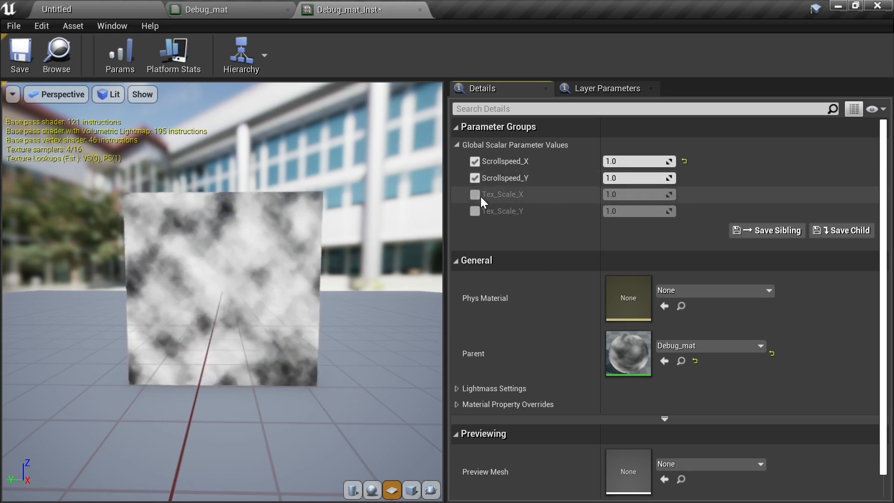
# - In the instance, enable the Tex_Scale_X and Tex_Scale_Y overrides, set both to 5, and save
pyautogui.click(475, 195)
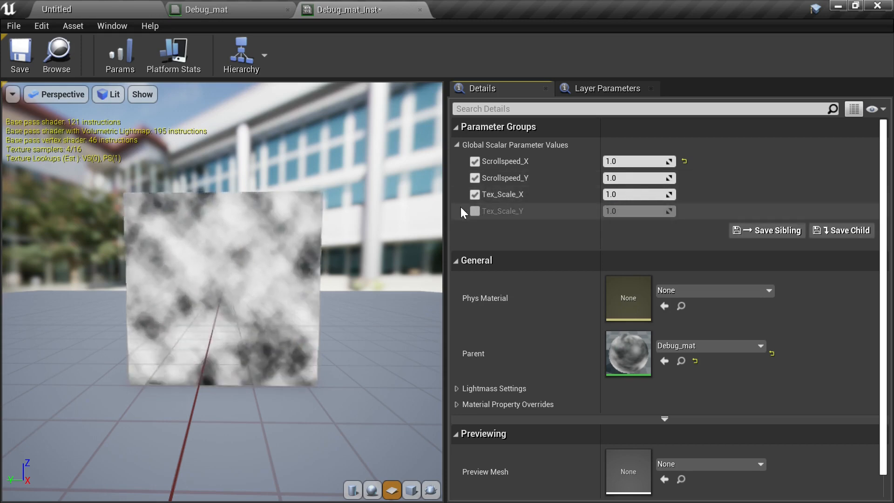
pyautogui.click(474, 210)
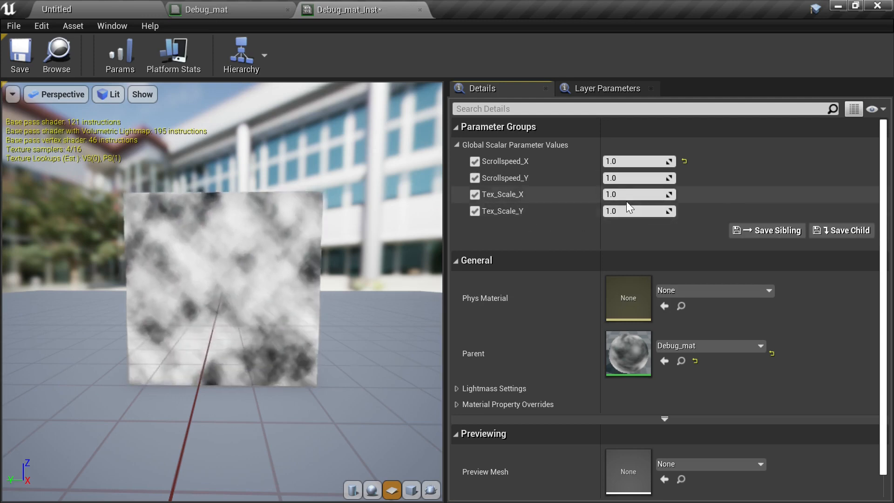
pyautogui.click(647, 195)
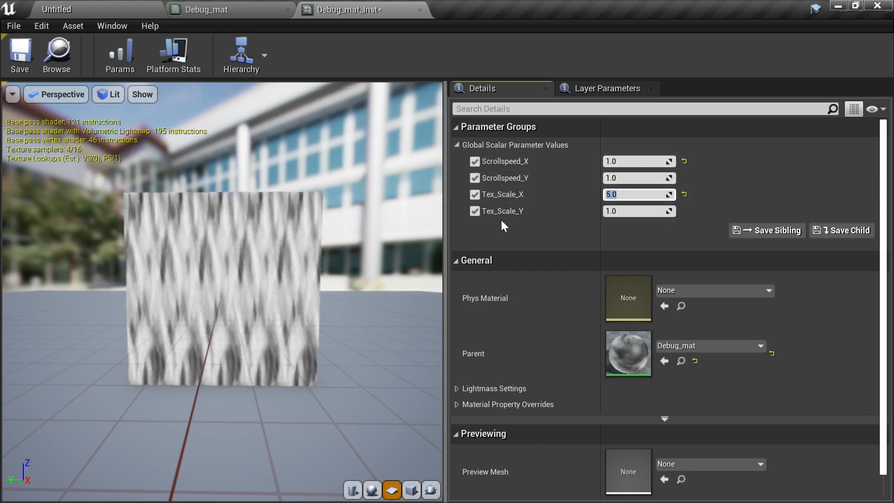
pyautogui.click(635, 214)
pyautogui.write('5')
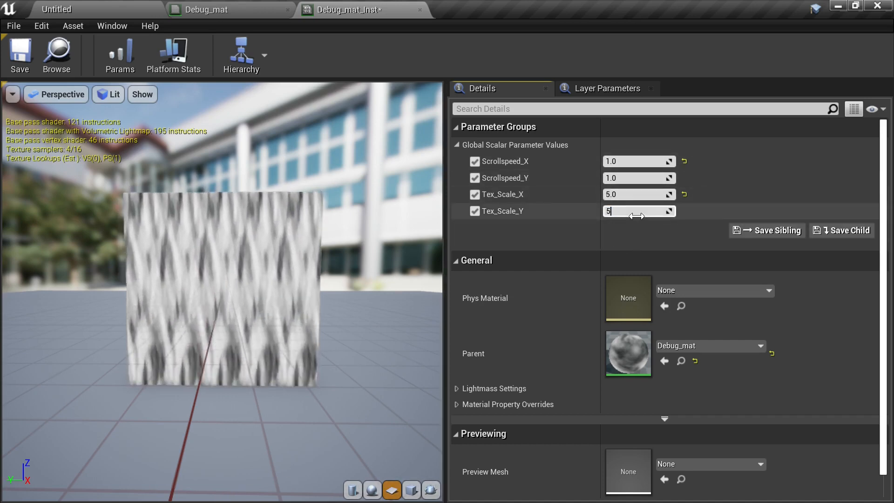
pyautogui.press('Return')
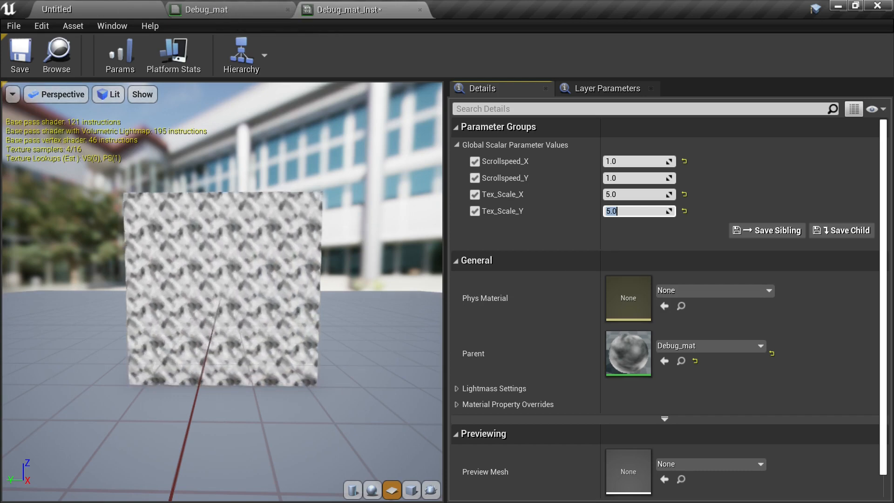
pyautogui.click(20, 55)
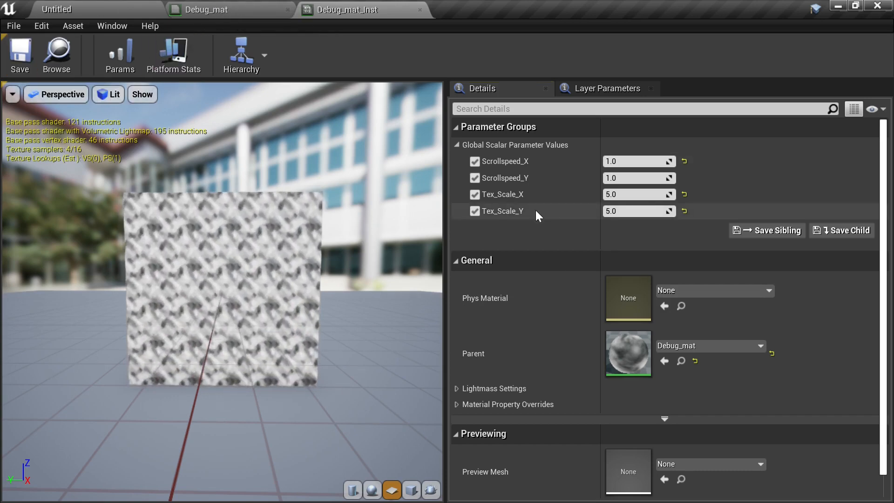
# - Reset Tex_Scale_Y, Tex_Scale_X and Scrollspeed_X to their defaults and save the instance
pyautogui.click(685, 211)
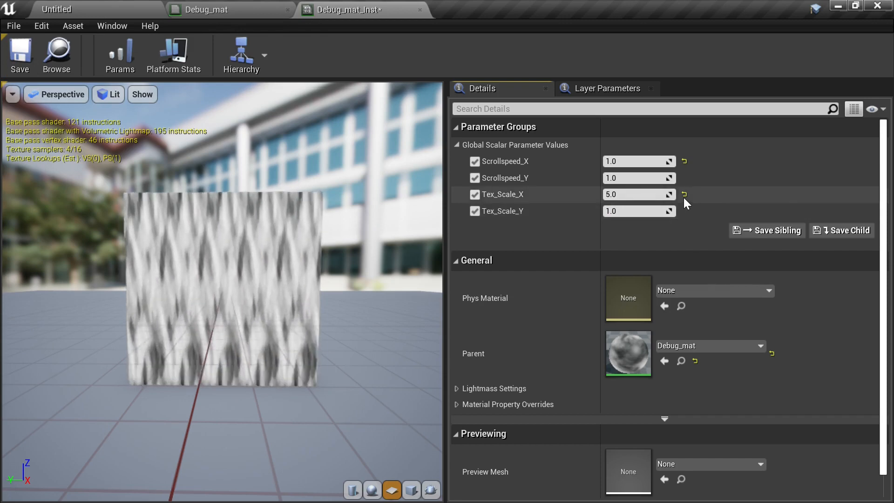
pyautogui.click(684, 194)
pyautogui.click(683, 161)
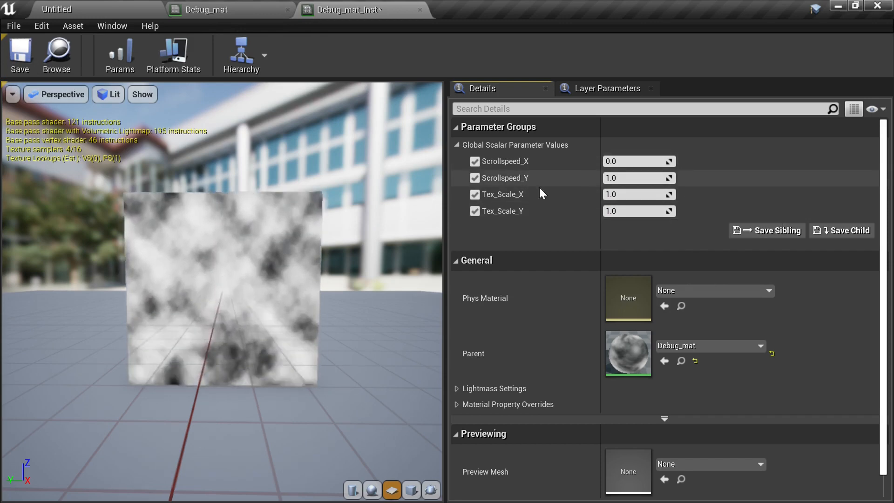
pyautogui.click(19, 52)
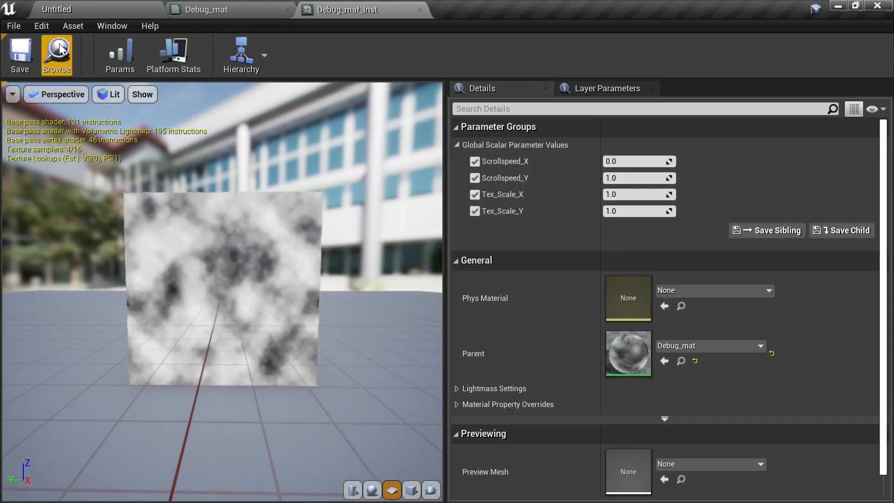
# - In Debug_mat, move the Texture Sample and output nodes aside and place an Add node after the Panner
pyautogui.click(215, 9)
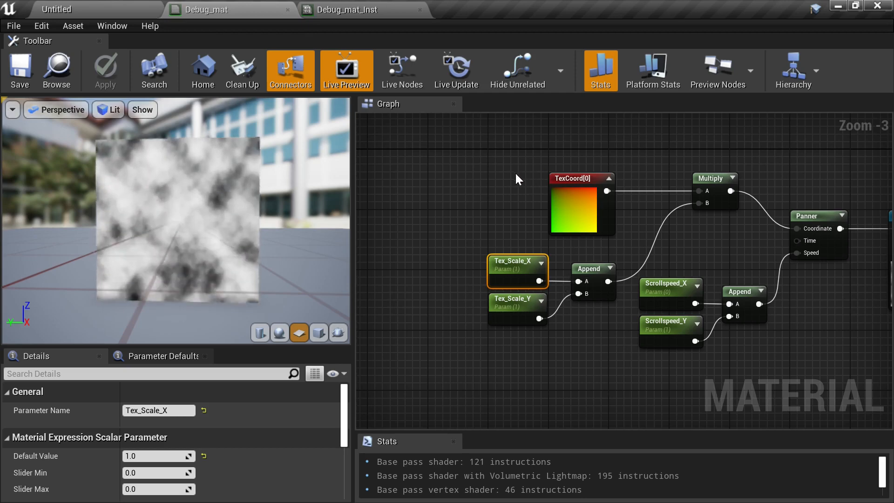
pyautogui.moveTo(822, 326); pyautogui.dragTo(704, 266, button='right')
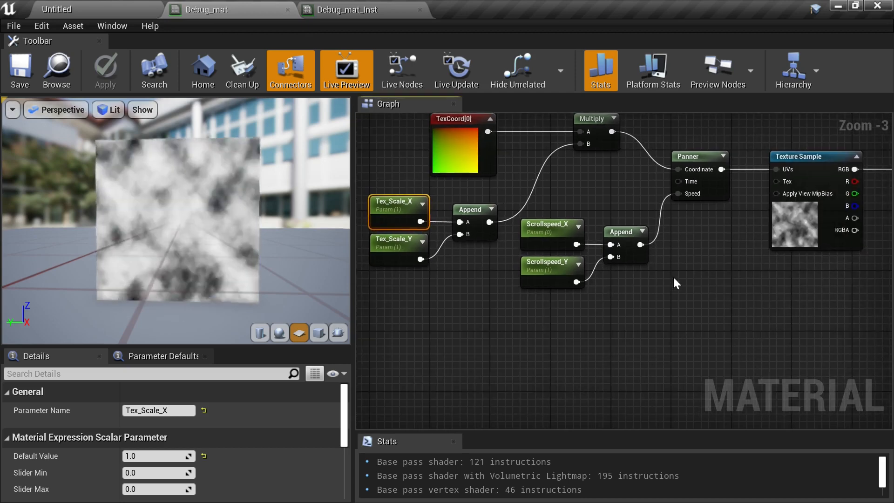
pyautogui.moveTo(763, 332); pyautogui.dragTo(848, 375, button='right')
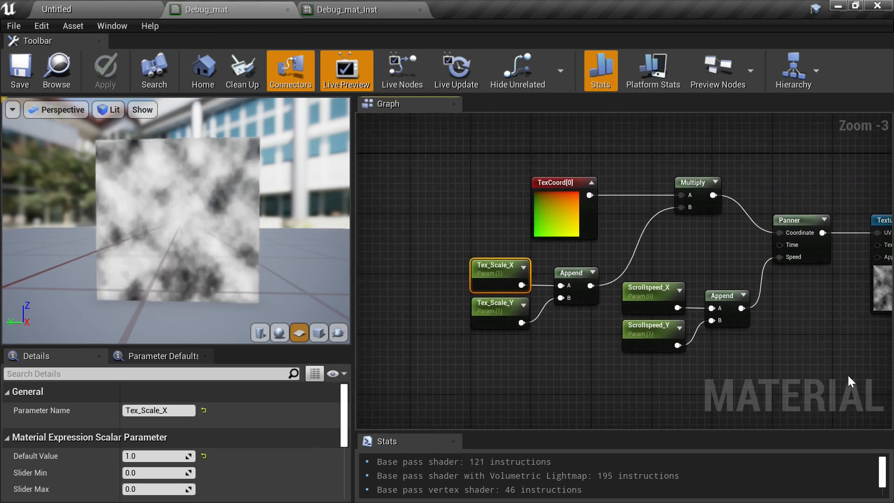
pyautogui.moveTo(648, 227); pyautogui.dragTo(611, 248, button='right')
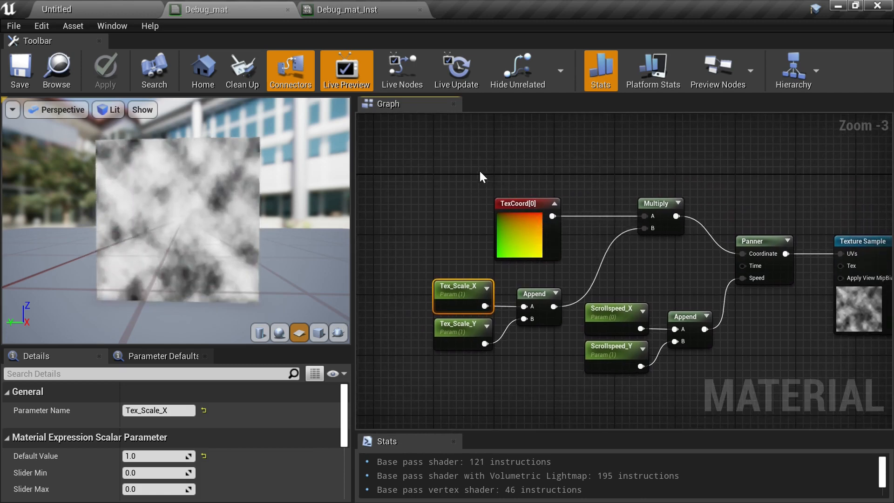
pyautogui.moveTo(602, 239); pyautogui.dragTo(431, 207, button='right')
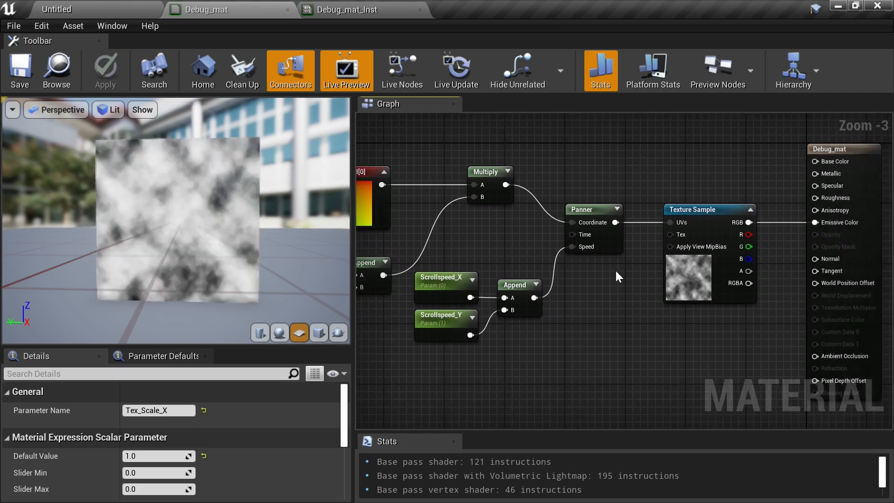
pyautogui.moveTo(652, 177); pyautogui.dragTo(864, 300)
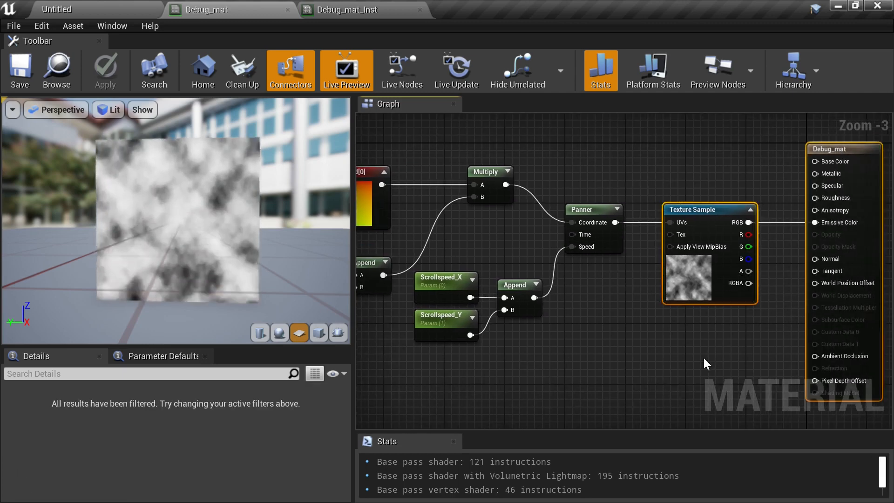
pyautogui.moveTo(703, 356); pyautogui.dragTo(659, 328, button='right')
pyautogui.scroll(-1, 658, 329)
pyautogui.moveTo(663, 250); pyautogui.dragTo(739, 238)
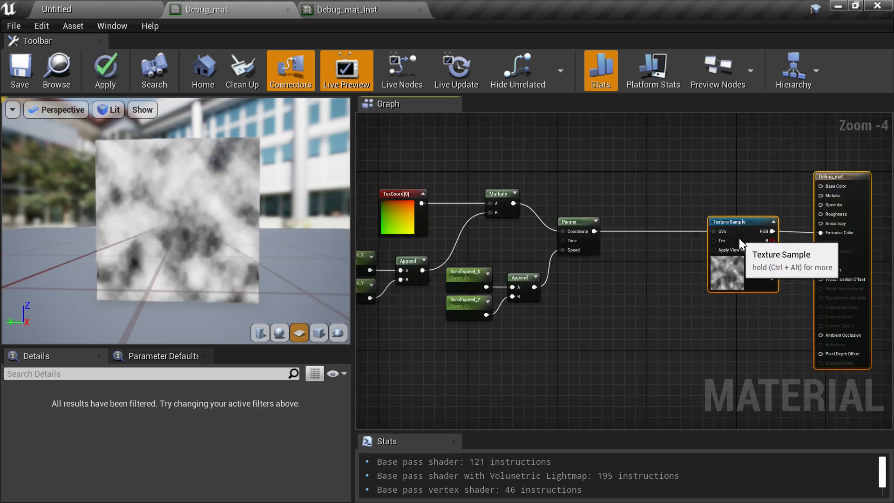
pyautogui.moveTo(596, 302); pyautogui.dragTo(669, 307, button='right')
pyautogui.scroll(2, 668, 307)
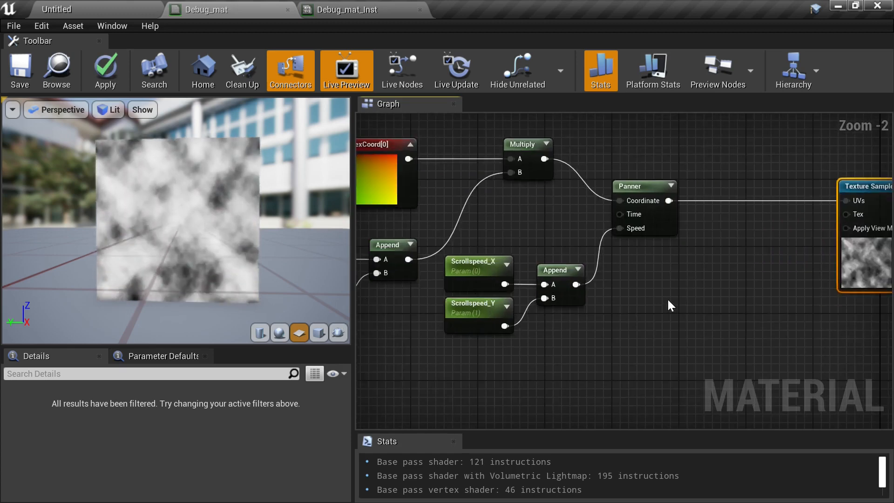
pyautogui.click(667, 298)
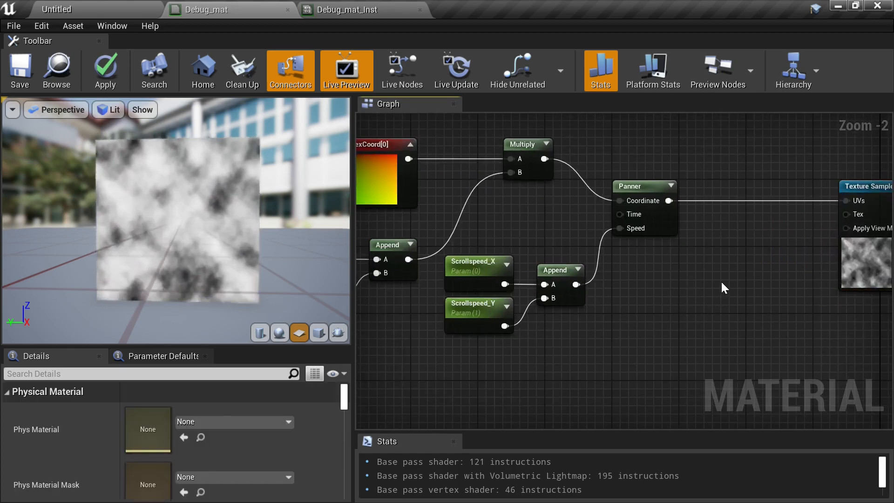
pyautogui.click(708, 284)
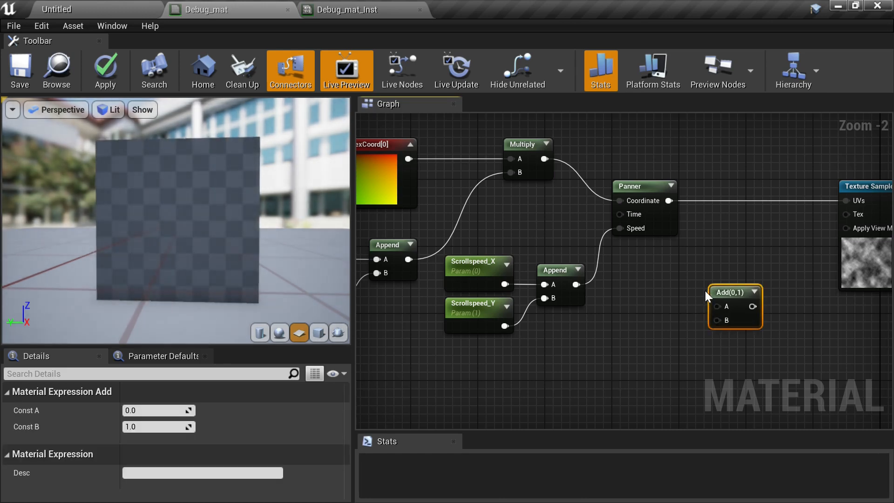
# - Rearrange the nodes and route the Panner's output through the Add node into the Texture Sample's UVs
pyautogui.moveTo(619, 272); pyautogui.dragTo(712, 258, button='right')
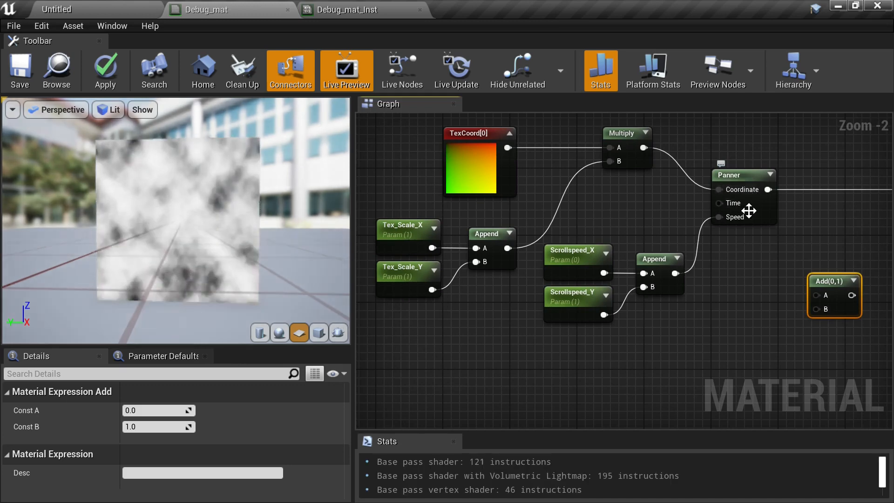
pyautogui.moveTo(743, 232); pyautogui.dragTo(700, 270, button='right')
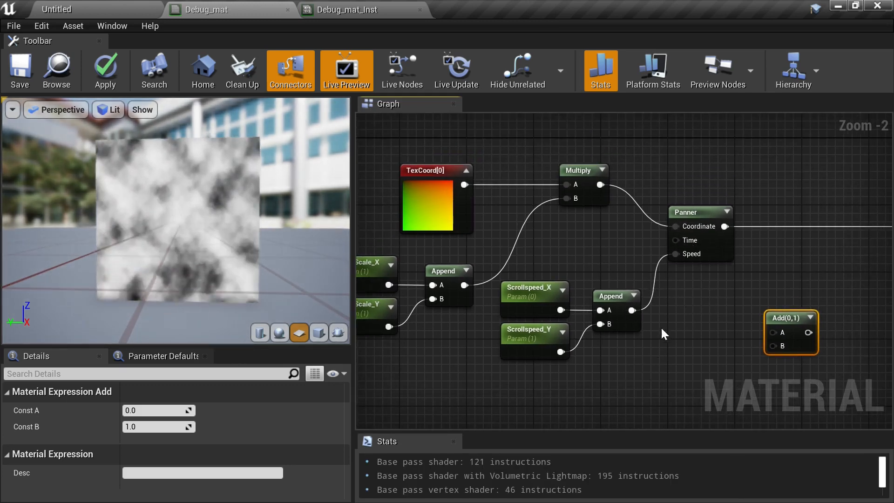
pyautogui.moveTo(746, 307); pyautogui.dragTo(708, 302, button='right')
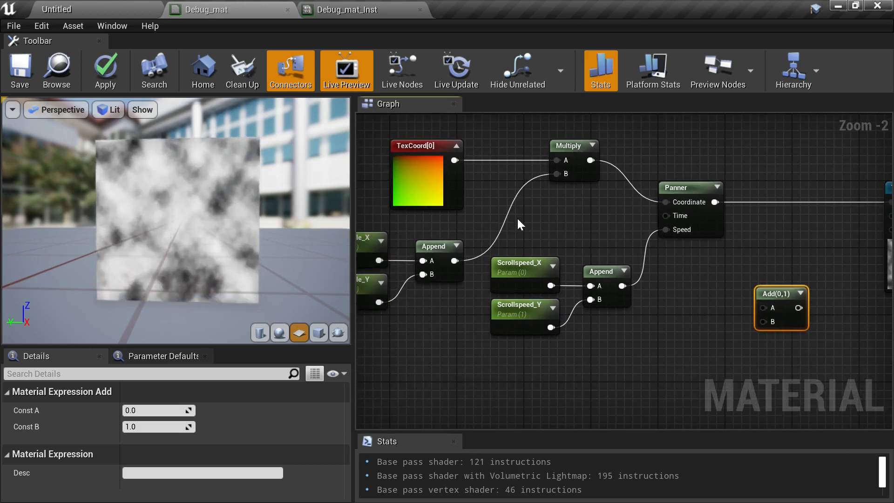
pyautogui.moveTo(517, 217); pyautogui.dragTo(719, 323)
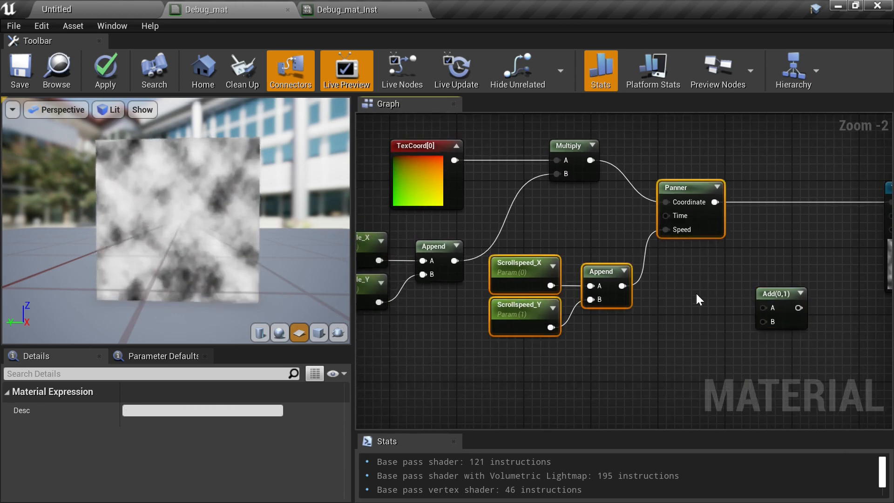
pyautogui.moveTo(697, 295); pyautogui.dragTo(642, 331, button='right')
pyautogui.moveTo(721, 332); pyautogui.dragTo(716, 299)
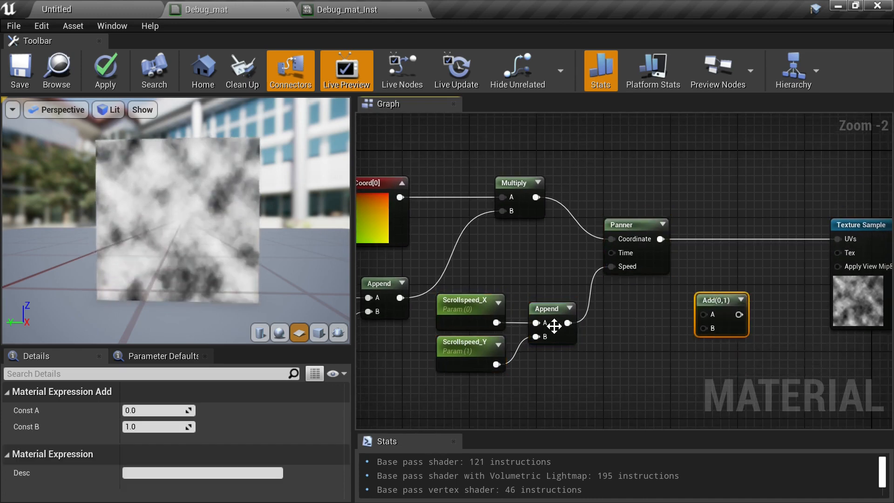
pyautogui.moveTo(594, 322); pyautogui.dragTo(629, 328, button='right')
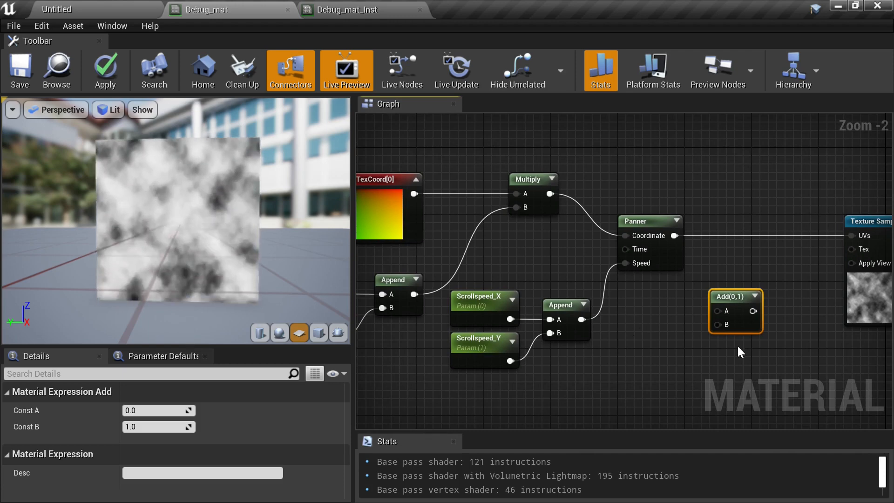
pyautogui.moveTo(621, 325); pyautogui.dragTo(654, 282, button='right')
pyautogui.moveTo(510, 198); pyautogui.dragTo(686, 318)
pyautogui.moveTo(693, 179); pyautogui.dragTo(642, 287)
pyautogui.moveTo(641, 284); pyautogui.dragTo(587, 273, button='right')
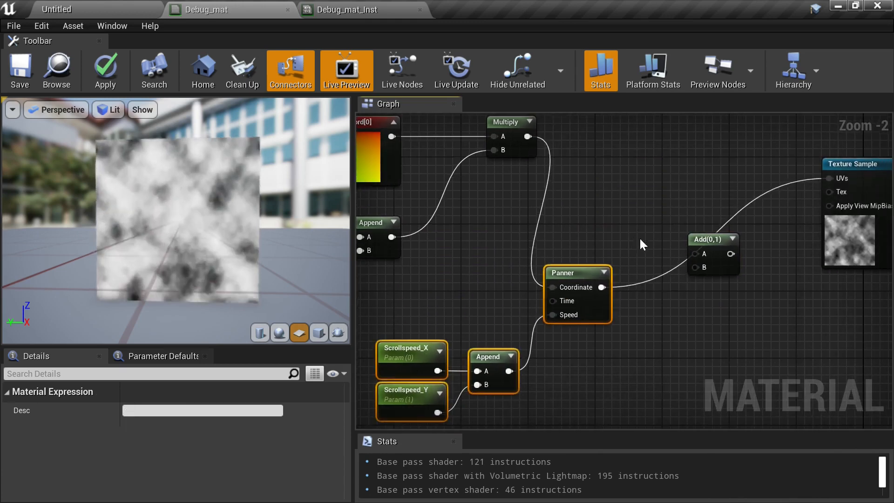
# - Connect the Multiply output to the Add node's A input, moving the Panner node lower
pyautogui.moveTo(723, 243); pyautogui.dragTo(705, 169)
pyautogui.moveTo(595, 173); pyautogui.dragTo(637, 192, button='right')
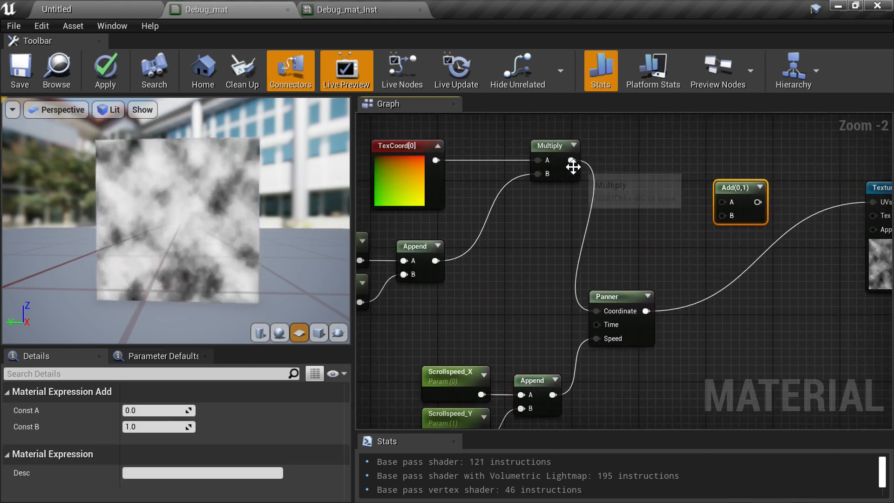
pyautogui.moveTo(571, 160); pyautogui.dragTo(723, 203)
pyautogui.moveTo(593, 333); pyautogui.dragTo(624, 238, button='right')
pyautogui.scroll(-1, 624, 238)
pyautogui.moveTo(531, 219); pyautogui.dragTo(692, 373)
pyautogui.moveTo(653, 201); pyautogui.dragTo(668, 315)
pyautogui.moveTo(684, 242); pyautogui.dragTo(668, 295, button='right')
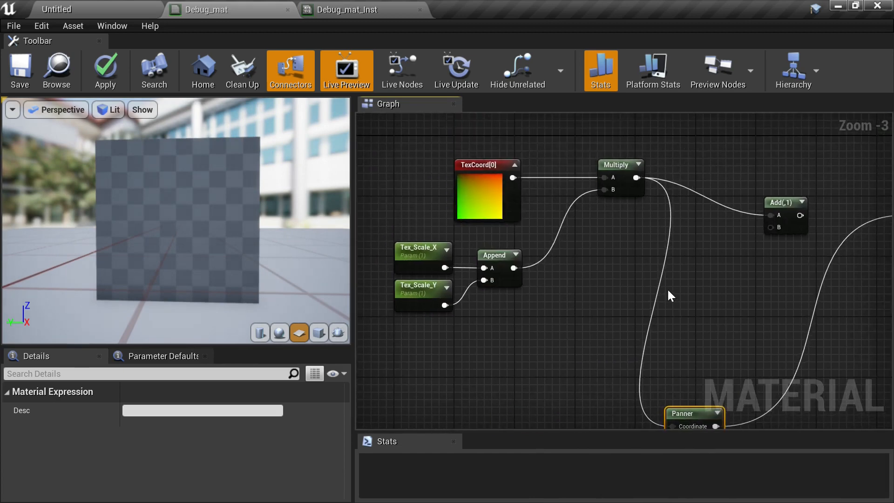
# - Add a Time node next to the Multiply node
pyautogui.rightClick(592, 261)
pyautogui.write('time')
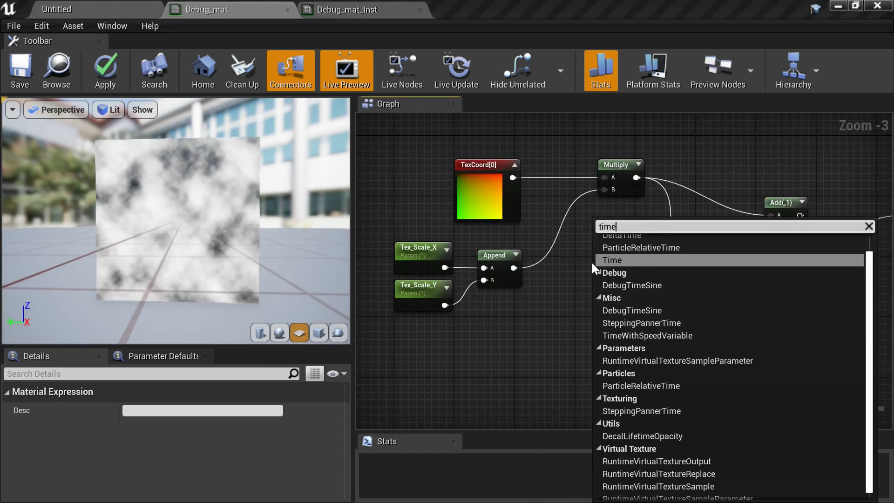
pyautogui.press('Return')
pyautogui.moveTo(696, 252); pyautogui.dragTo(609, 285, button='right')
pyautogui.scroll(1, 572, 270)
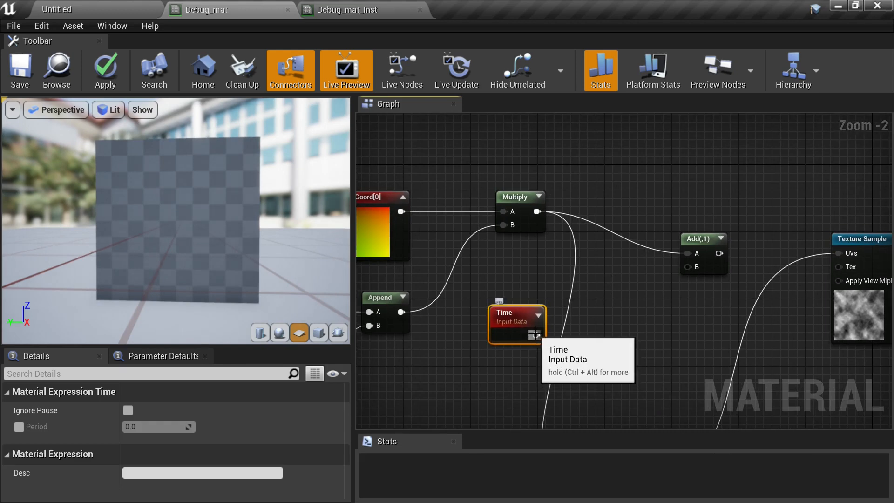
# - Connect the Time output to the Add node's B input and feed Add's output into the Texture Sample's UVs
pyautogui.moveTo(535, 335); pyautogui.dragTo(839, 254)
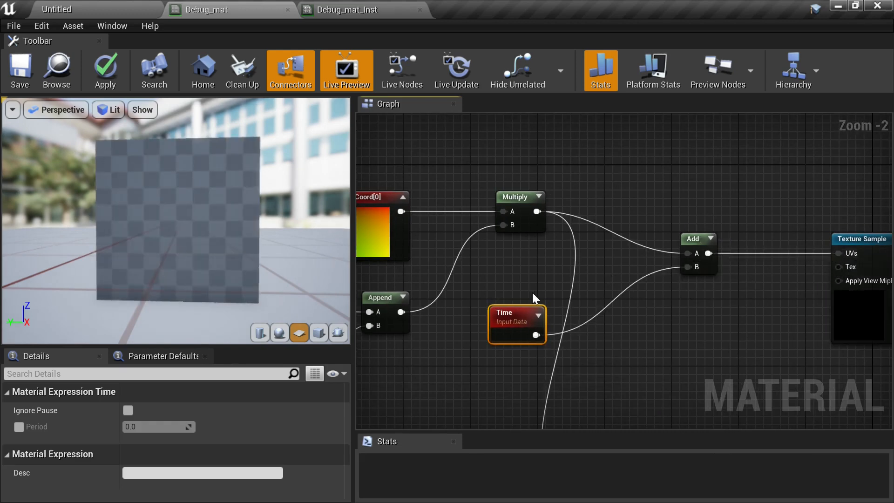
pyautogui.moveTo(598, 321); pyautogui.dragTo(650, 389, button='right')
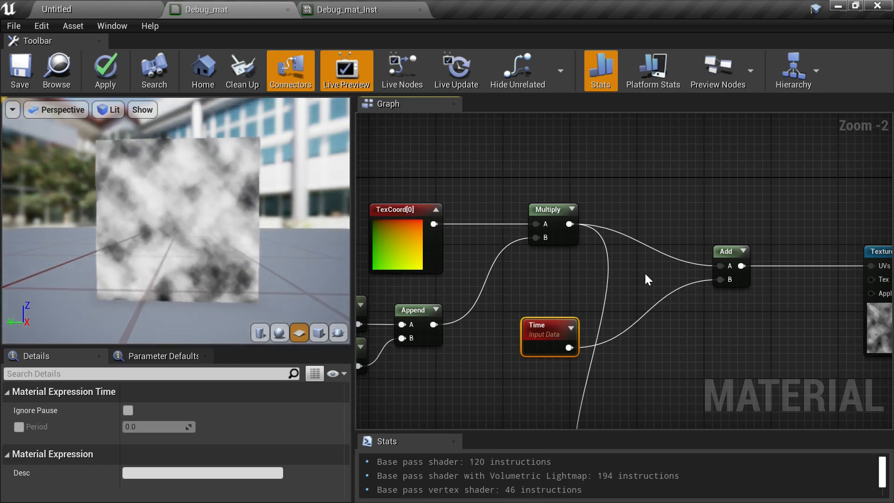
pyautogui.moveTo(621, 328); pyautogui.dragTo(632, 213, button='right')
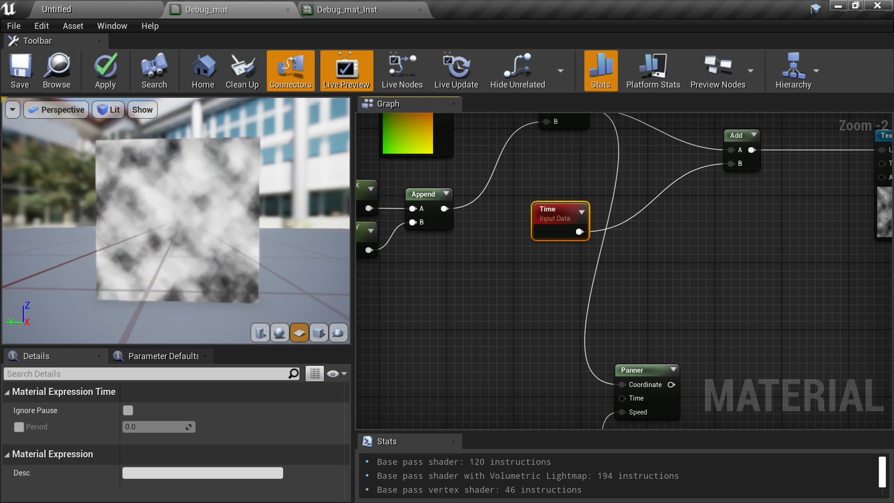
pyautogui.moveTo(629, 222); pyautogui.dragTo(664, 220, button='right')
pyautogui.moveTo(664, 179); pyautogui.dragTo(619, 283, button='right')
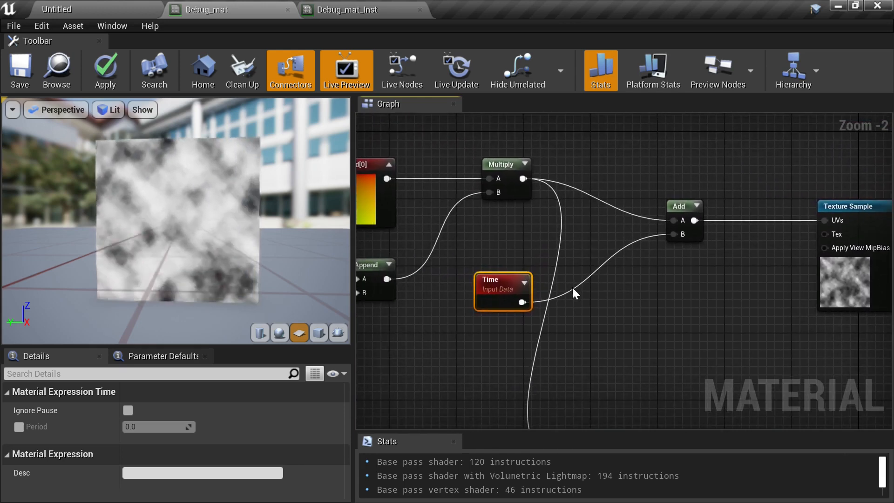
pyautogui.moveTo(584, 356); pyautogui.dragTo(594, 186, button='right')
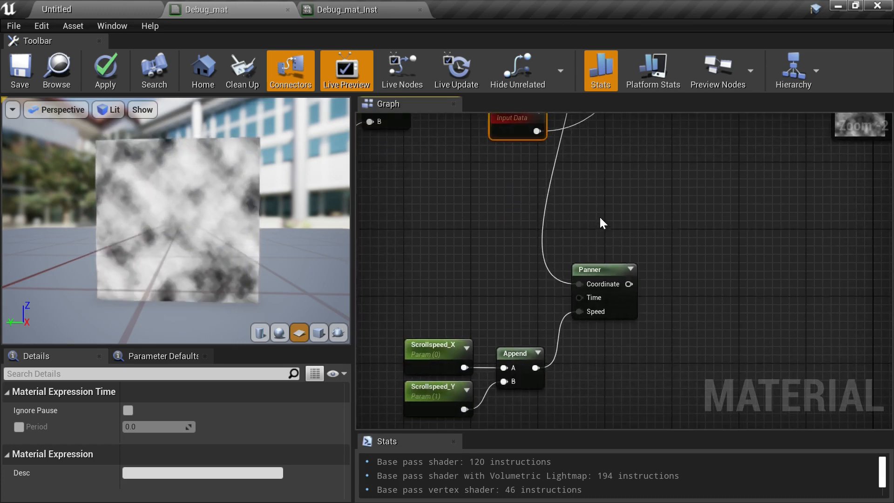
# - Add a Multiply node beside the Time node and connect the Time output to its A input
pyautogui.moveTo(599, 216); pyautogui.dragTo(680, 199, button='right')
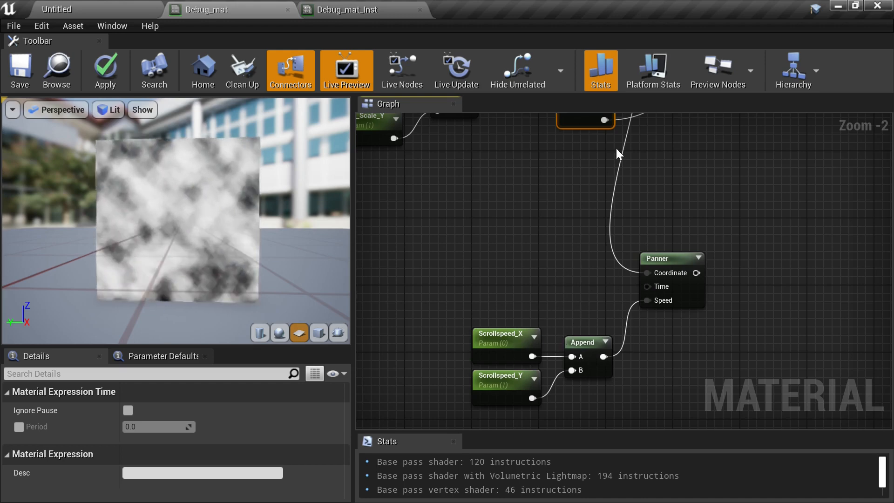
pyautogui.moveTo(616, 147); pyautogui.dragTo(591, 272, button='right')
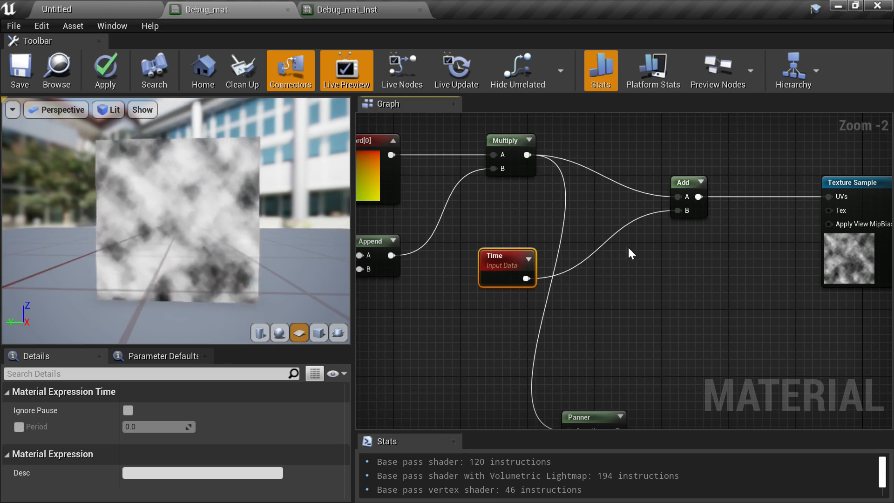
pyautogui.moveTo(626, 311); pyautogui.dragTo(623, 312, button='right')
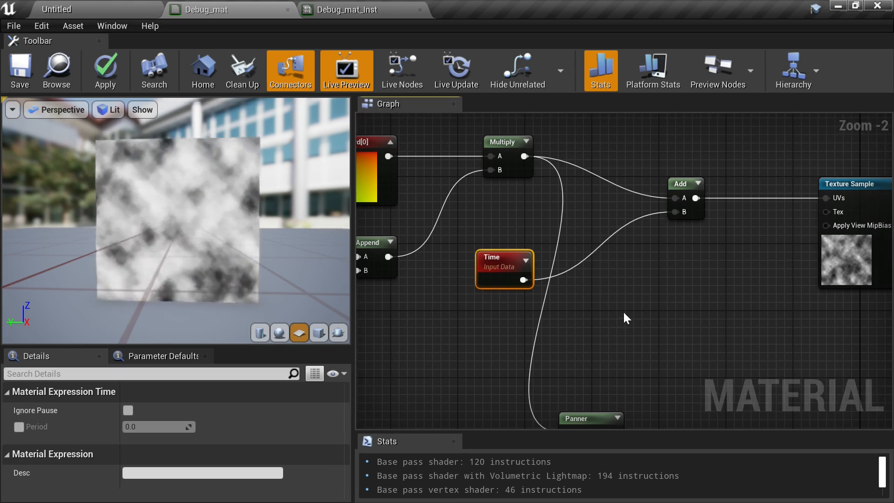
pyautogui.click(625, 306)
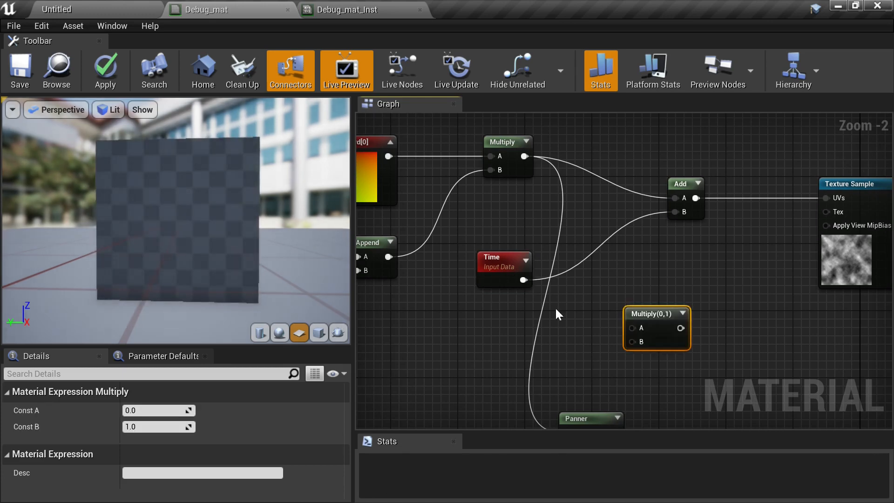
pyautogui.moveTo(522, 279); pyautogui.dragTo(634, 259)
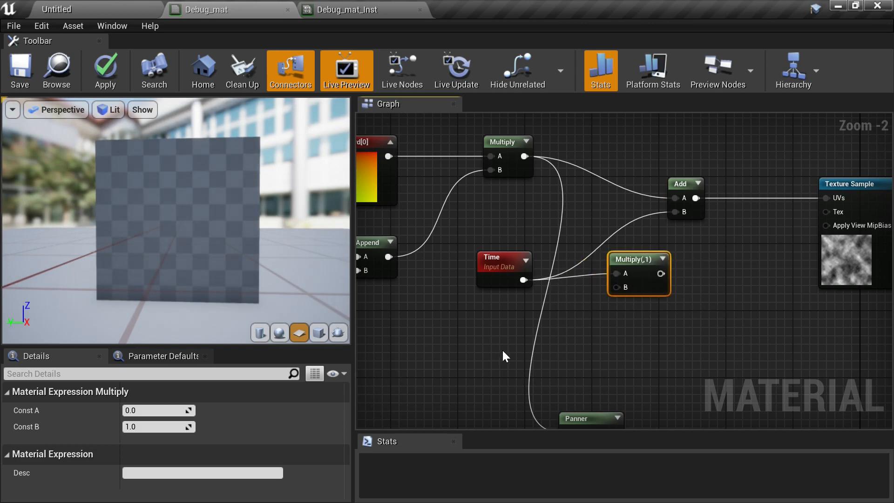
pyautogui.moveTo(501, 348); pyautogui.dragTo(572, 328, button='right')
pyautogui.click(561, 327)
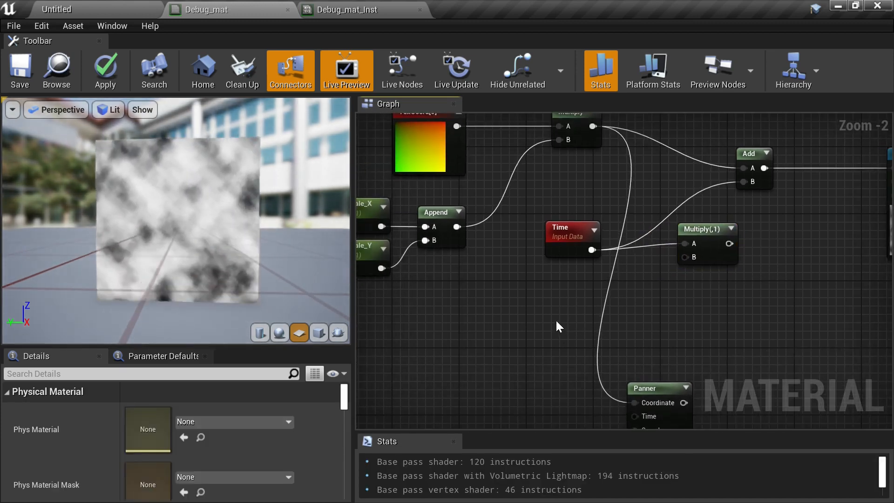
pyautogui.rightClick(562, 320)
pyautogui.write('app')
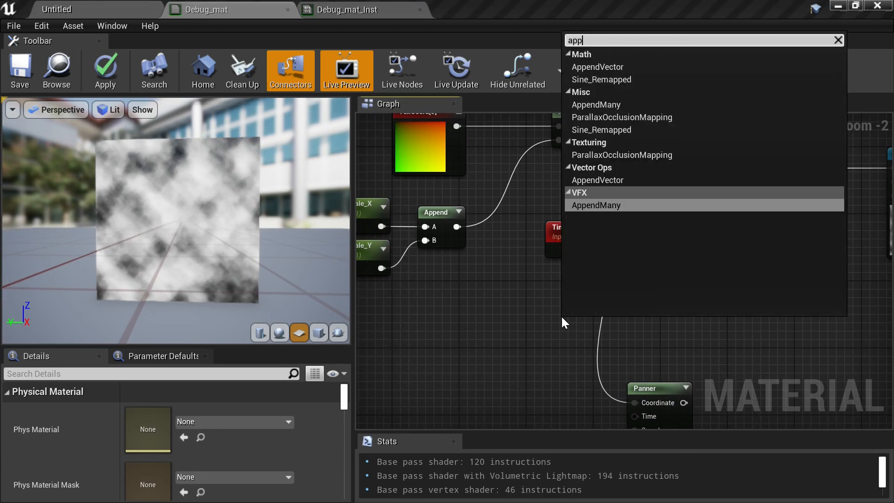
pyautogui.click(505, 325)
# - Connect the scroll-speed Append output to the new Multiply's B input and its output to the Add node's B input
pyautogui.moveTo(531, 333); pyautogui.dragTo(535, 222, button='right')
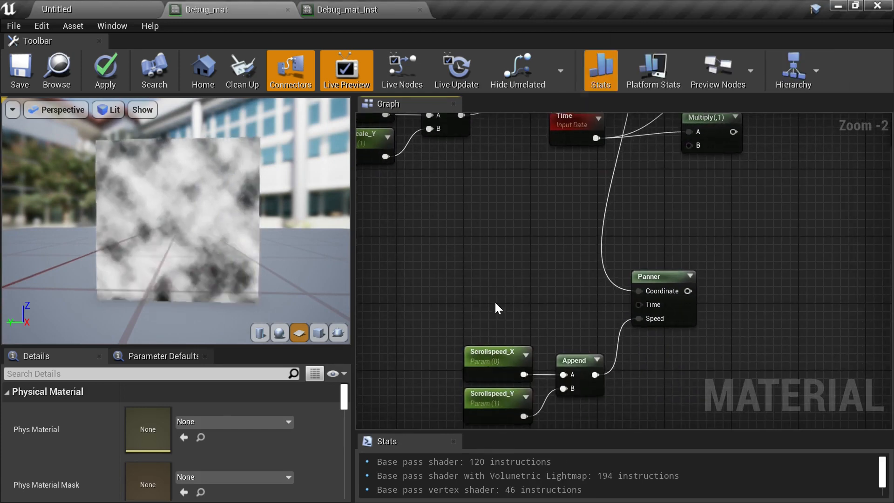
pyautogui.moveTo(425, 327); pyautogui.dragTo(535, 331)
pyautogui.moveTo(573, 306); pyautogui.dragTo(543, 321, button='right')
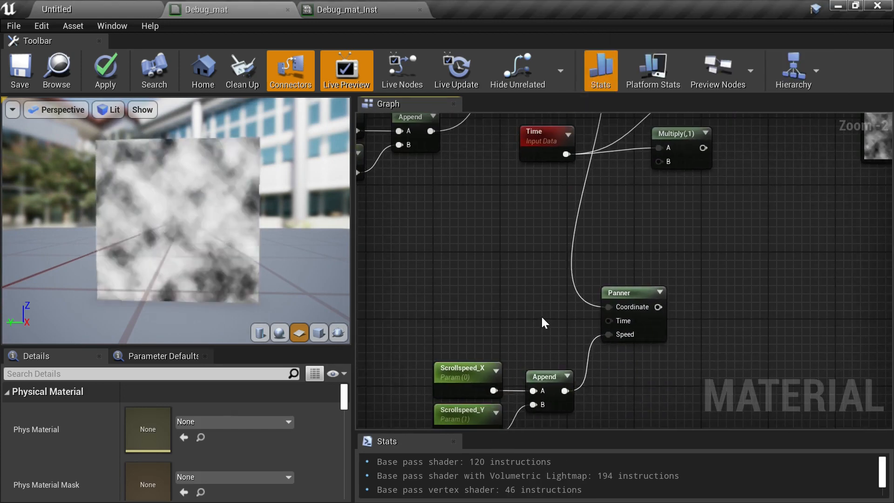
pyautogui.moveTo(564, 391); pyautogui.dragTo(658, 161)
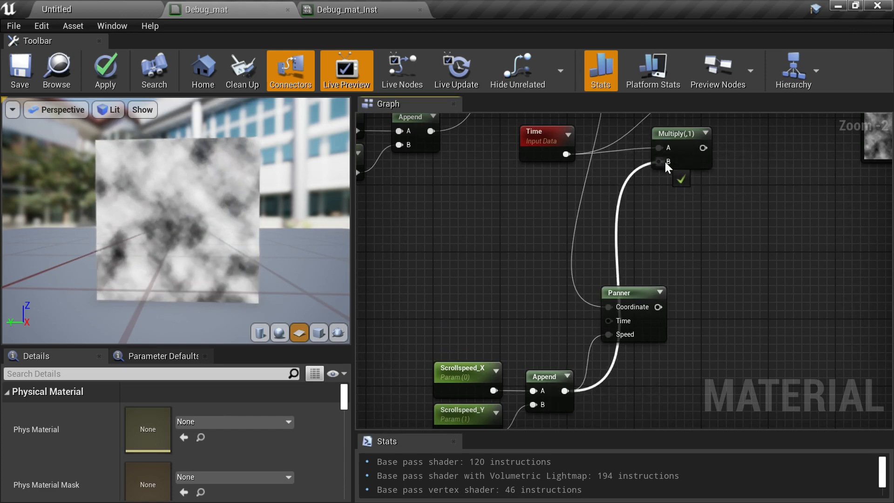
pyautogui.moveTo(689, 199); pyautogui.dragTo(610, 314, button='right')
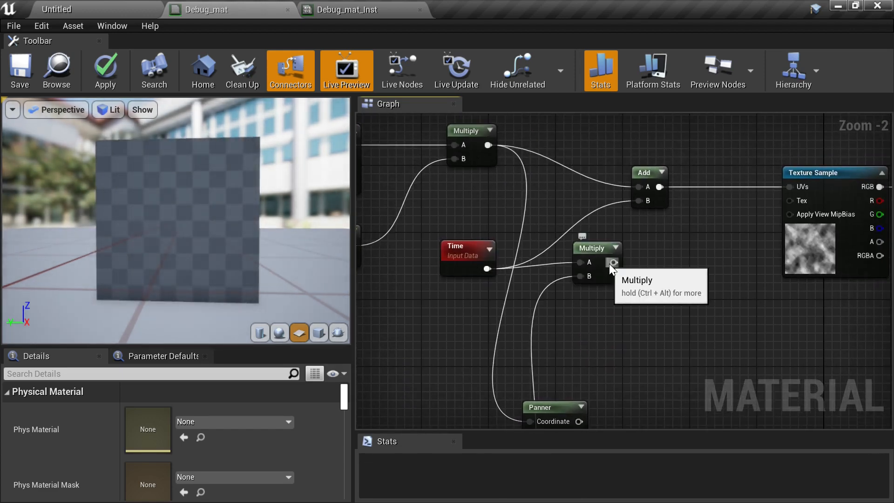
pyautogui.moveTo(613, 262); pyautogui.dragTo(638, 200)
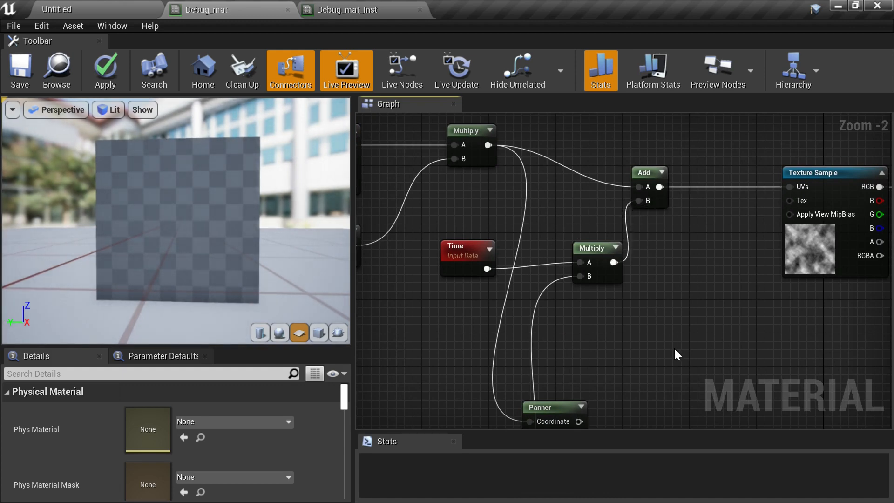
# - Connect the Panner output directly to the Texture Sample's UVs, then delete the Time, second Multiply and Add nodes
pyautogui.moveTo(663, 355); pyautogui.dragTo(686, 315, button='right')
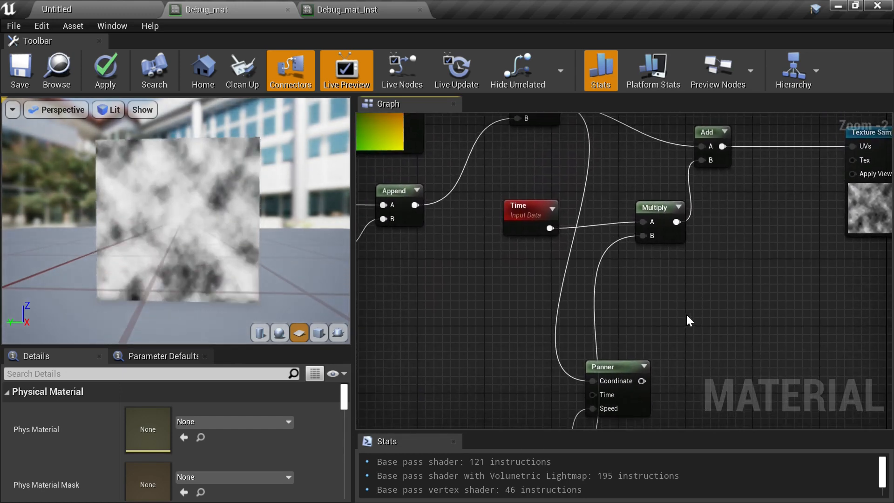
pyautogui.moveTo(650, 283); pyautogui.dragTo(633, 323, button='right')
pyautogui.moveTo(644, 357); pyautogui.dragTo(669, 306, button='right')
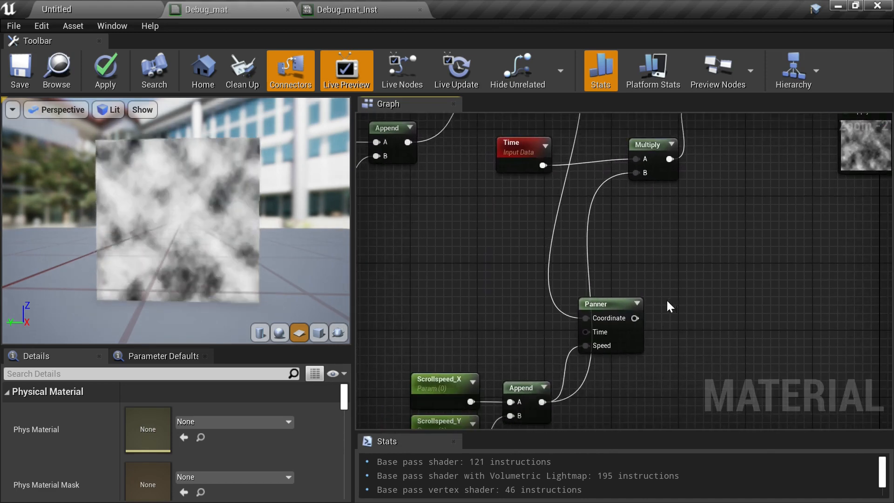
pyautogui.moveTo(635, 318); pyautogui.dragTo(856, 304)
pyautogui.moveTo(739, 337); pyautogui.dragTo(720, 178, button='right')
pyautogui.moveTo(583, 241); pyautogui.dragTo(524, 226, button='right')
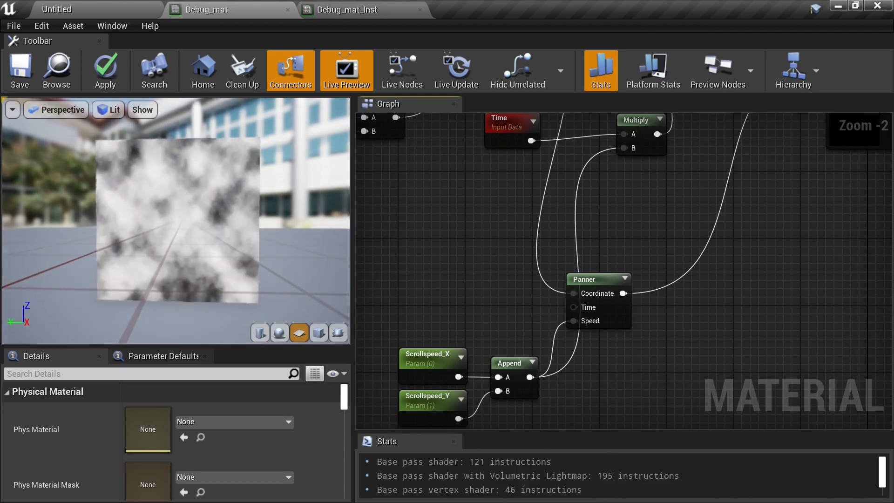
pyautogui.moveTo(538, 156); pyautogui.dragTo(490, 299, button='right')
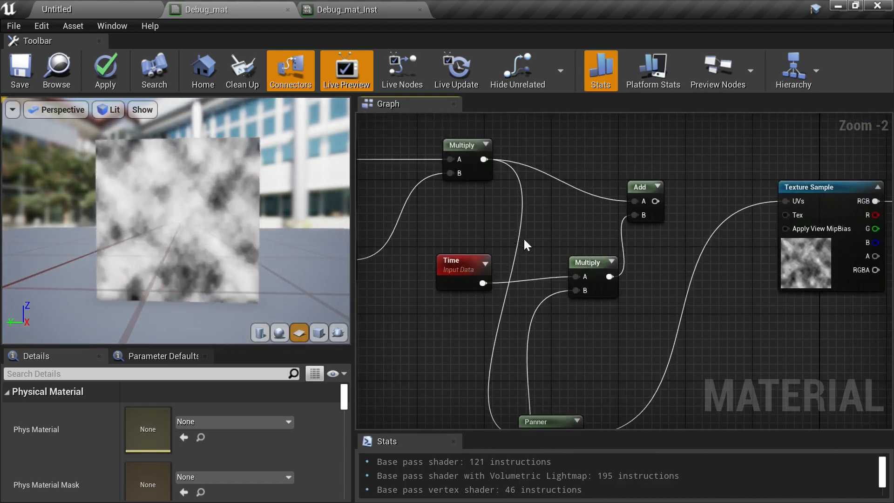
pyautogui.moveTo(456, 224); pyautogui.dragTo(657, 295)
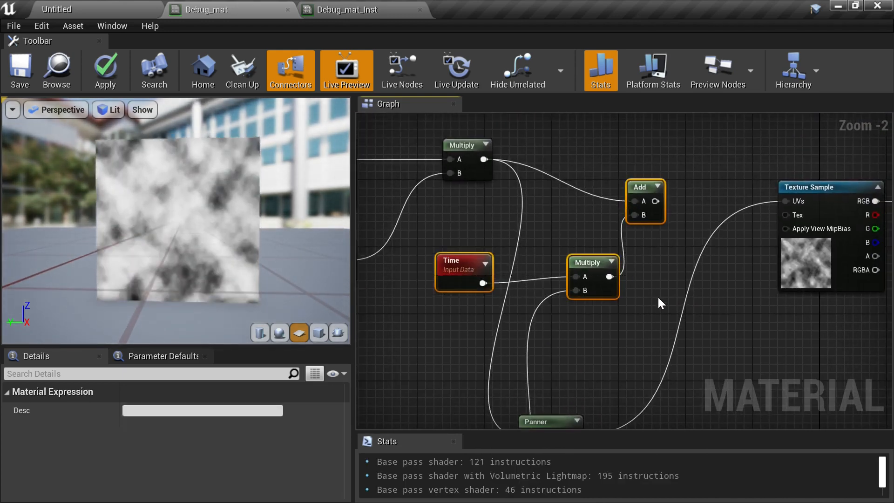
pyautogui.press('Delete')
# - Move the Panner and the Scrollspeed_X, Scrollspeed_Y and Append nodes up beside the Multiply node
pyautogui.moveTo(655, 294); pyautogui.dragTo(655, 213, button='right')
pyautogui.scroll(-1, 565, 221)
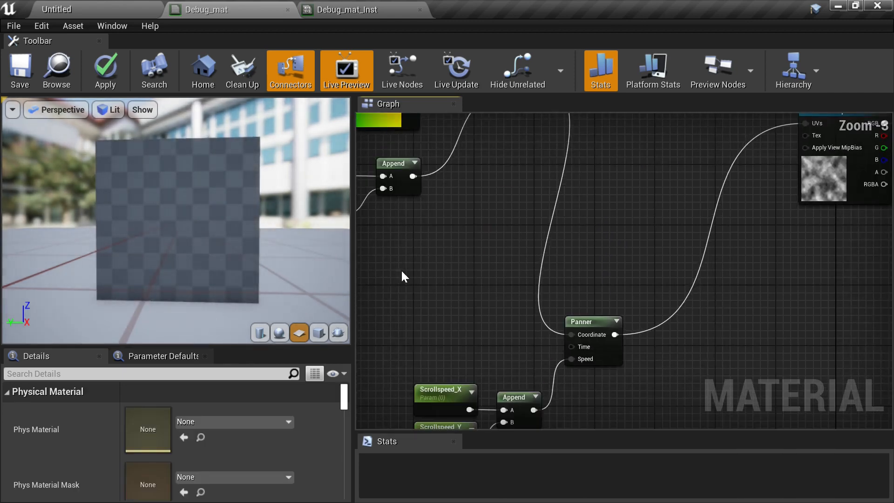
pyautogui.moveTo(401, 269); pyautogui.dragTo(459, 259, button='right')
pyautogui.moveTo(460, 255); pyautogui.dragTo(682, 404)
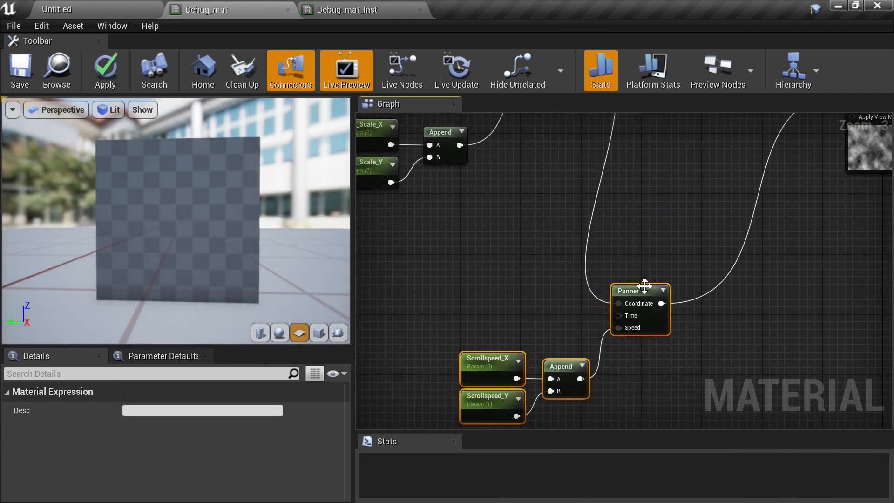
pyautogui.moveTo(643, 285); pyautogui.dragTo(695, 331)
pyautogui.scroll(-1, 694, 329)
pyautogui.moveTo(694, 329); pyautogui.dragTo(659, 313, button='right')
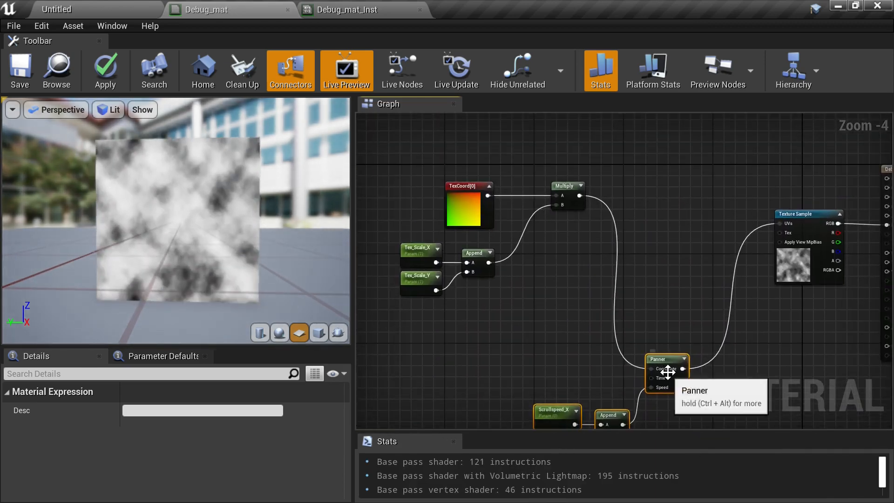
pyautogui.moveTo(664, 363); pyautogui.dragTo(654, 202)
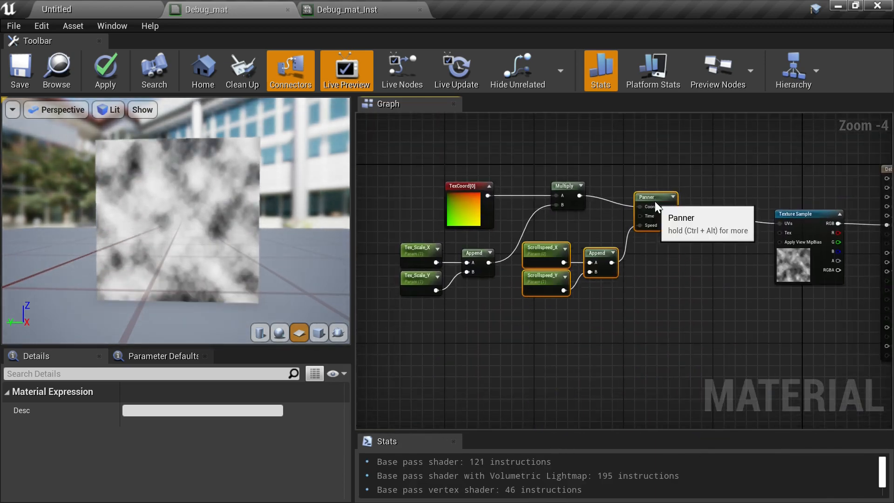
pyautogui.scroll(2, 634, 245)
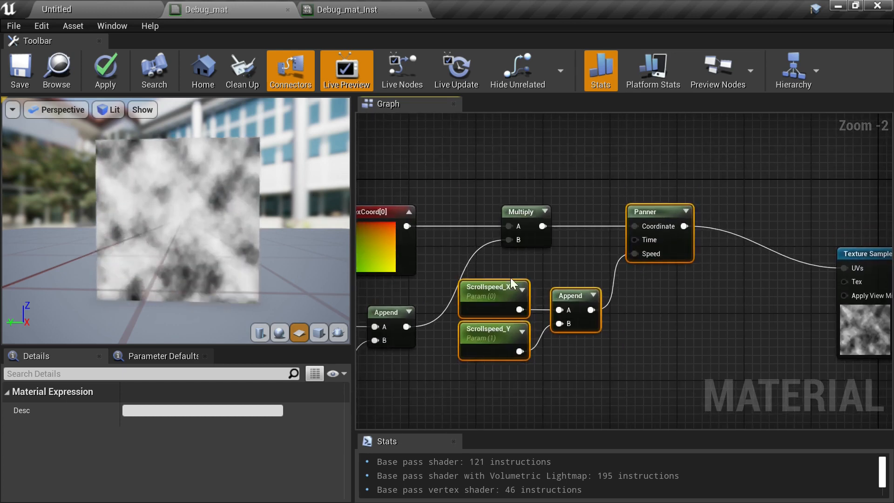
# - Insert an Add node between the Panner output and the Texture Sample's UVs
pyautogui.moveTo(679, 290); pyautogui.dragTo(512, 294, button='right')
pyautogui.rightClick(560, 304)
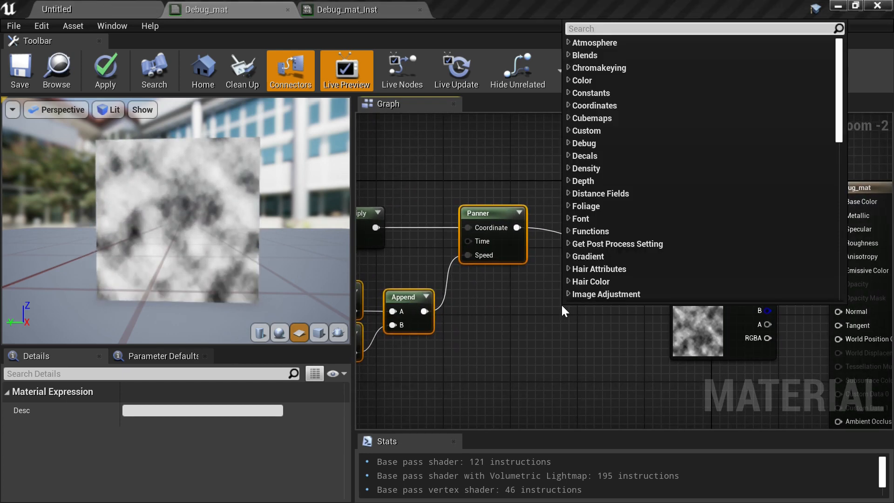
pyautogui.write('add')
pyautogui.press('Return')
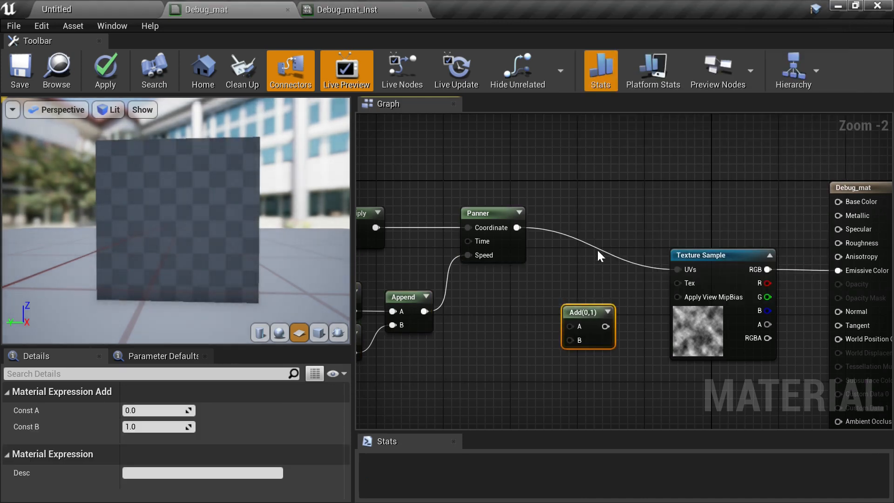
pyautogui.moveTo(517, 227); pyautogui.dragTo(571, 324)
pyautogui.moveTo(603, 326); pyautogui.dragTo(678, 269)
pyautogui.moveTo(581, 335); pyautogui.dragTo(588, 251)
pyautogui.click(580, 196)
pyautogui.moveTo(565, 316); pyautogui.dragTo(662, 307, button='right')
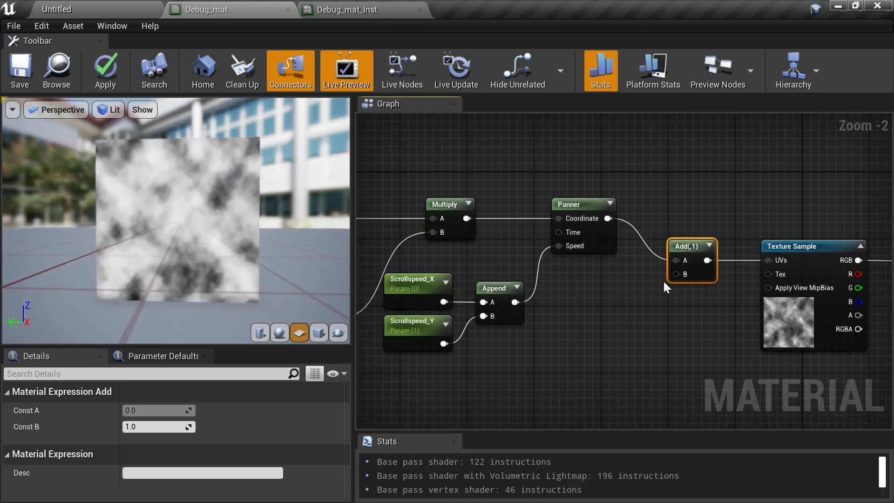
# - Set the Add node's Const B to 0.5
pyautogui.click(146, 427)
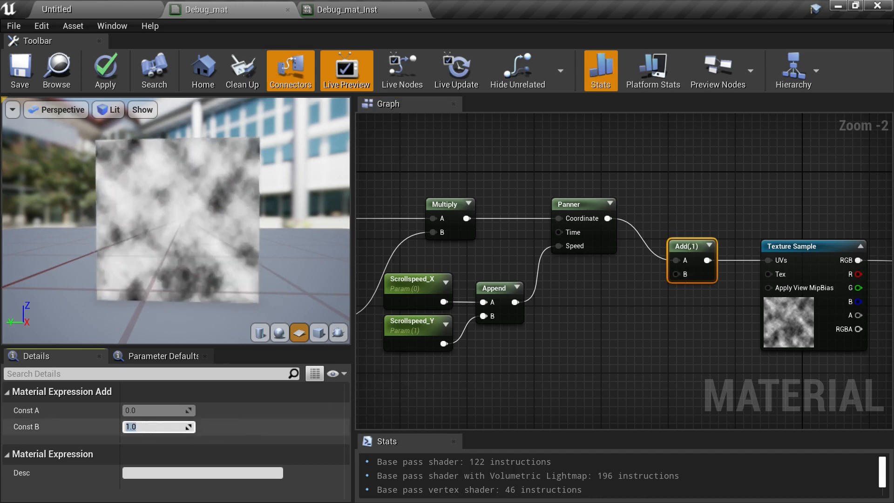
pyautogui.write('0.5')
pyautogui.press('Return')
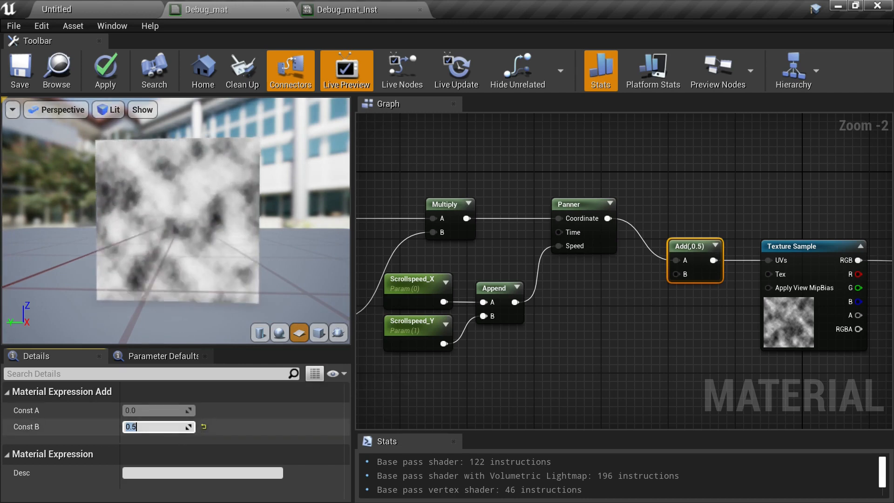
# - Set the Add node's Const B to 0
pyautogui.click(160, 426)
pyautogui.press('BackSpace')
pyautogui.press('BackSpace')
pyautogui.press('BackSpace')
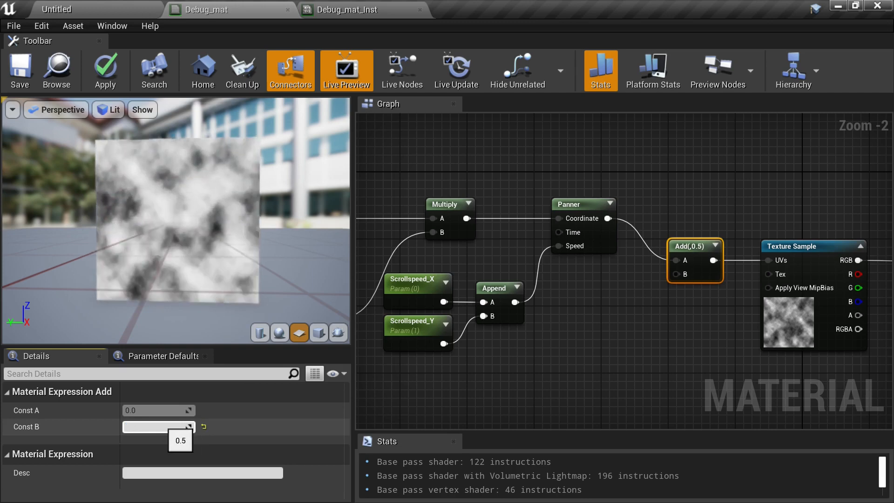
pyautogui.write('0')
pyautogui.press('Return')
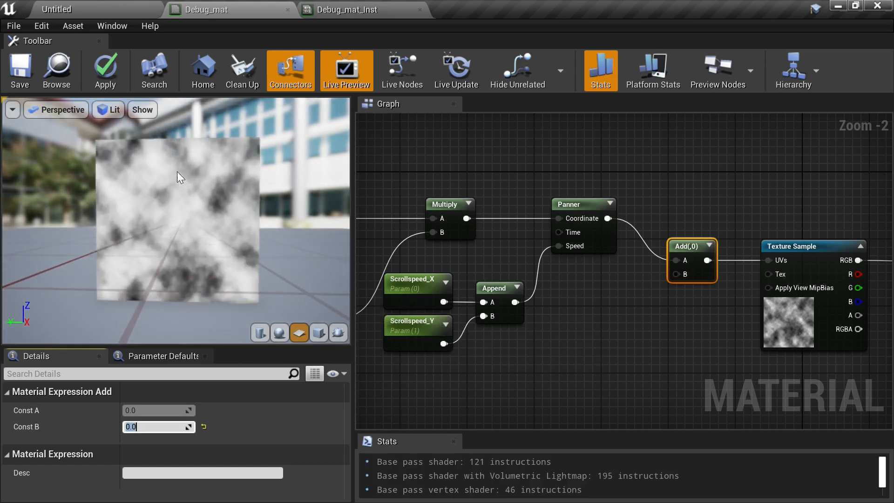
# - Duplicate the Scrollspeed_X, Scrollspeed_Y parameters and their Append node below the originals
pyautogui.moveTo(558, 328); pyautogui.dragTo(756, 298, button='right')
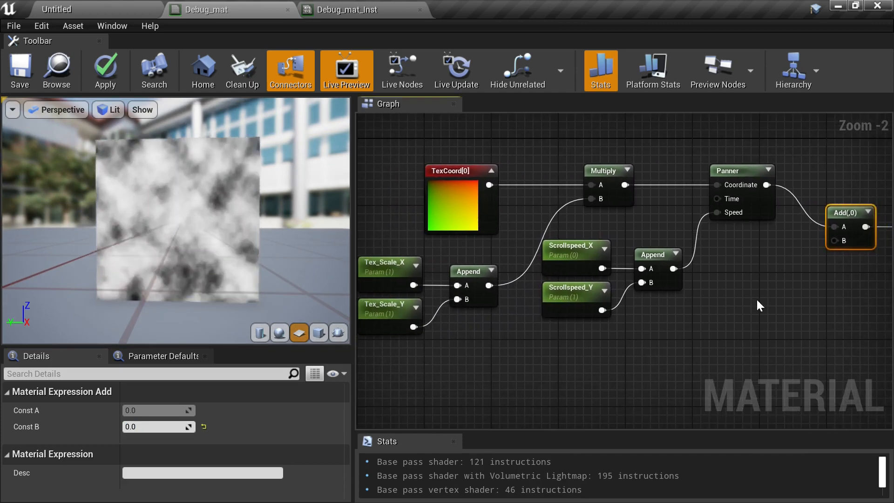
pyautogui.moveTo(748, 298)
pyautogui.mouseDown(button='right')
pyautogui.moveTo(778, 280)
pyautogui.moveTo(760, 293)
pyautogui.mouseUp(button='right')
pyautogui.moveTo(531, 236); pyautogui.dragTo(711, 309)
pyautogui.hotkey('ctrl', 'w')
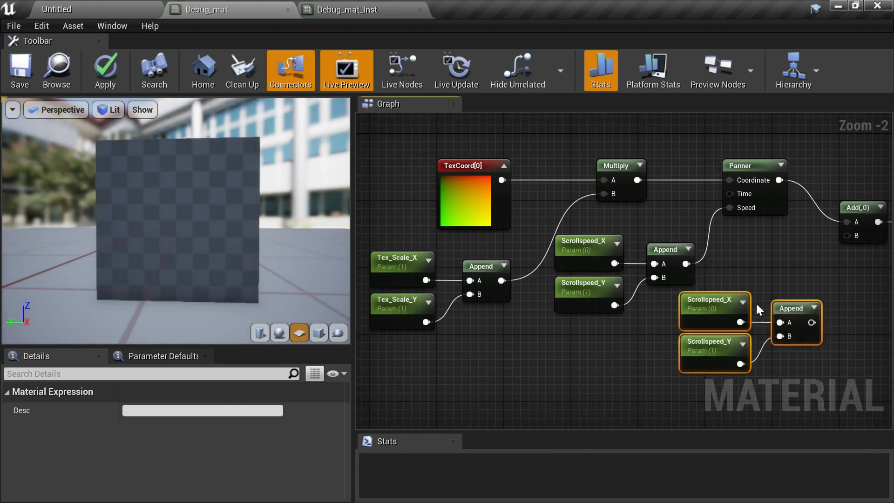
# - Rename the duplicated Scrollspeed_X parameter to Tex_Offset_X
pyautogui.click(726, 309)
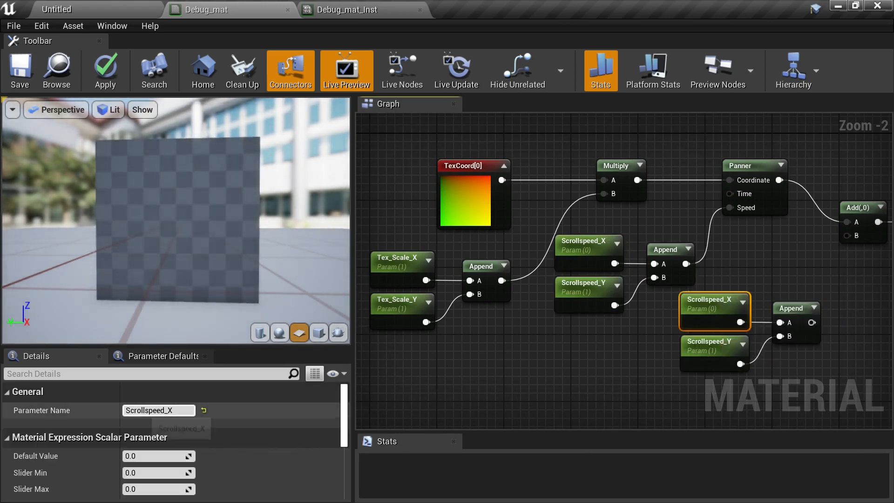
pyautogui.click(165, 410)
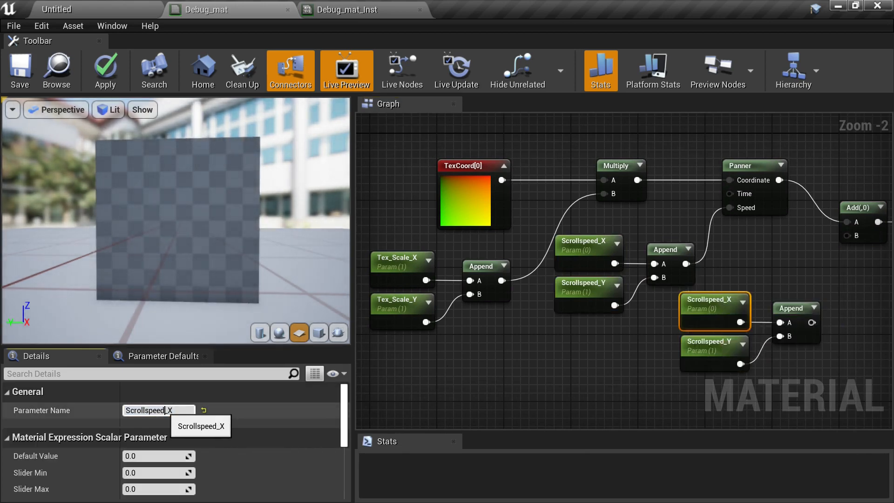
pyautogui.moveTo(165, 410); pyautogui.dragTo(94, 404)
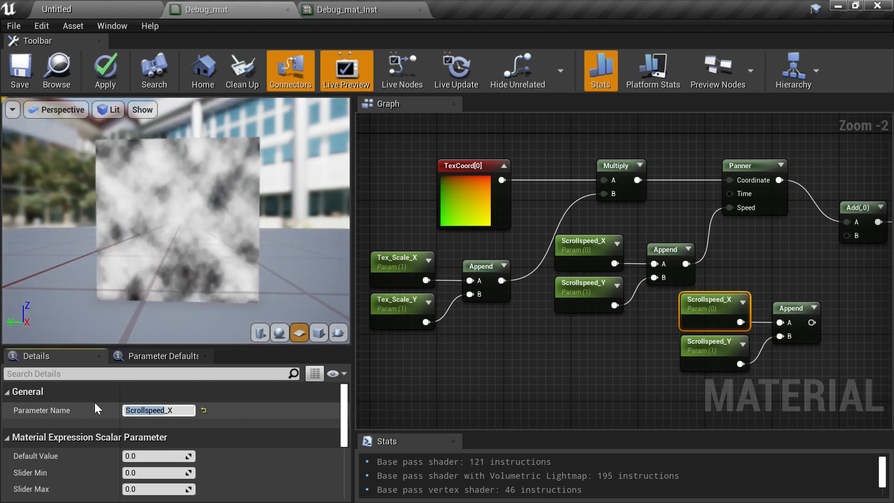
pyautogui.write('Tex_Offset')
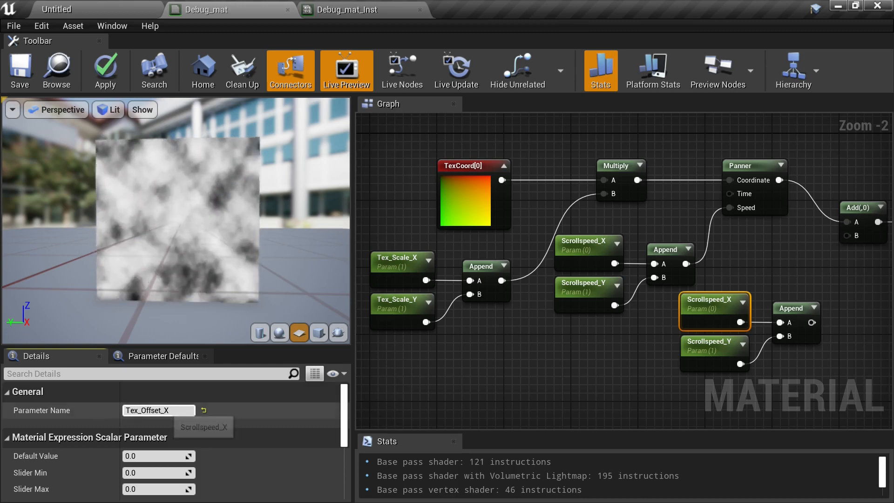
# - Rename the duplicated Scrollspeed_Y parameter to Tex_Offset_X as well
pyautogui.press('Return')
pyautogui.hotkey('ctrl', 'c')
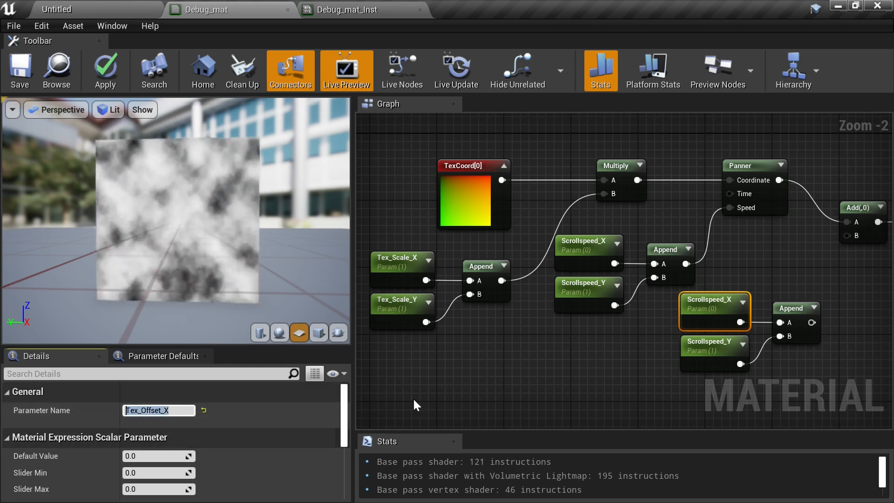
pyautogui.click(698, 350)
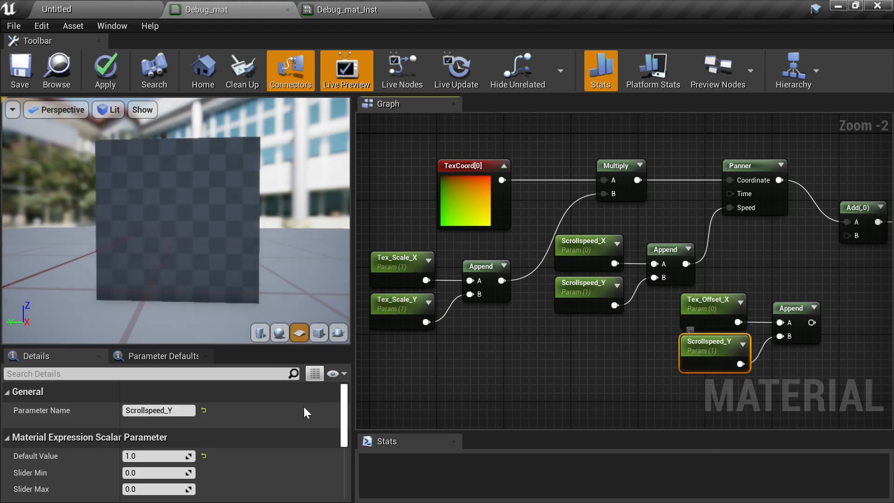
pyautogui.click(158, 410)
pyautogui.hotkey('ctrl', 'v')
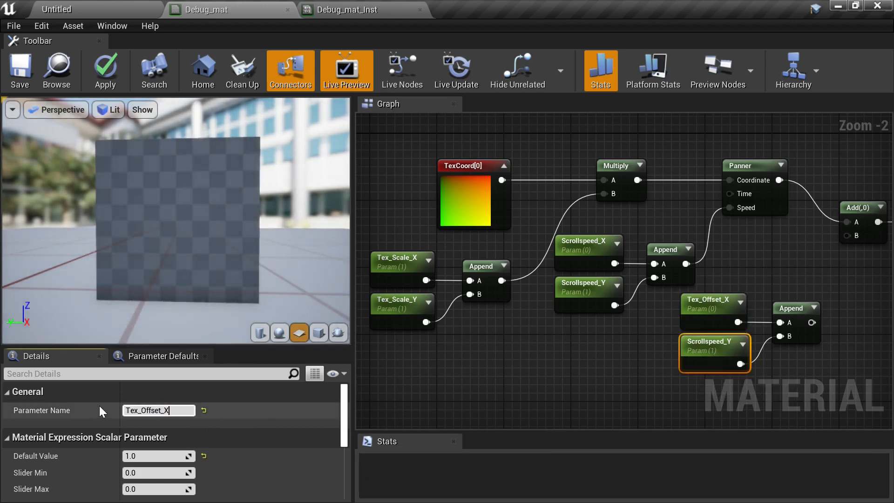
pyautogui.click(580, 373)
# - Connect the offset Append node's output to the Add node's B input
pyautogui.moveTo(797, 315); pyautogui.dragTo(637, 359, button='right')
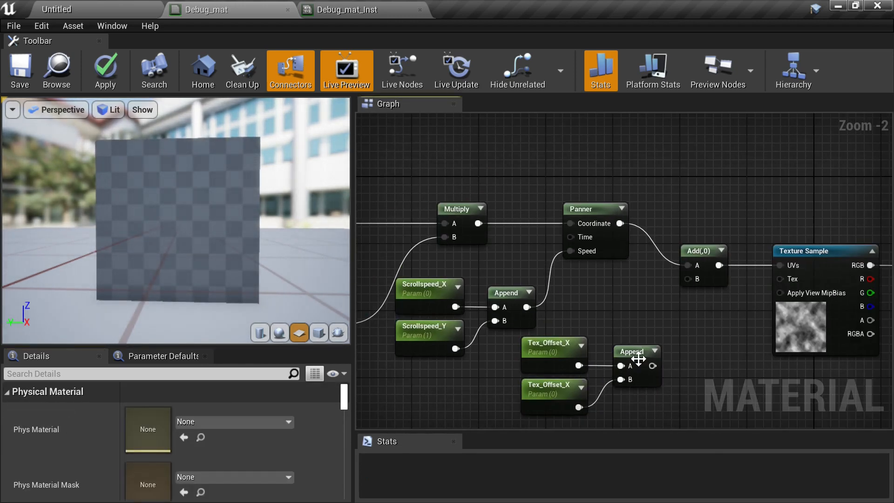
pyautogui.moveTo(652, 365); pyautogui.dragTo(691, 278)
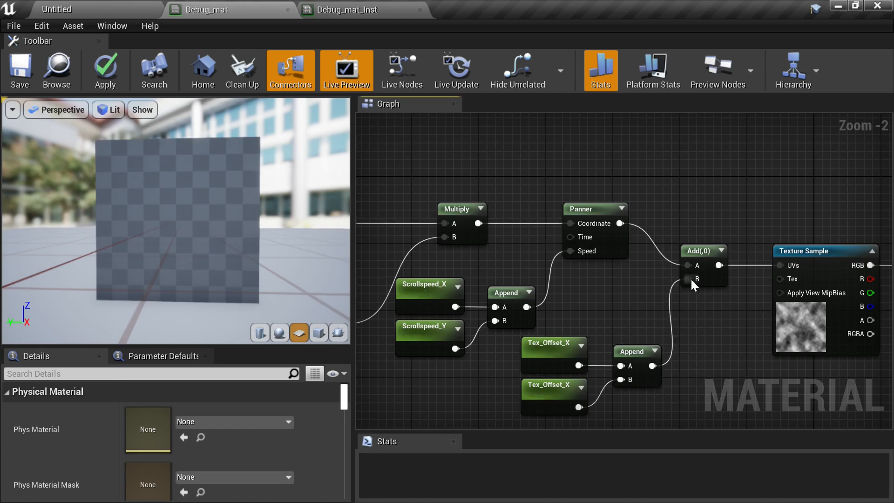
# - Reposition the TexCoord node above the Multiply node and save Debug_mat
pyautogui.moveTo(599, 293); pyautogui.dragTo(650, 261, button='right')
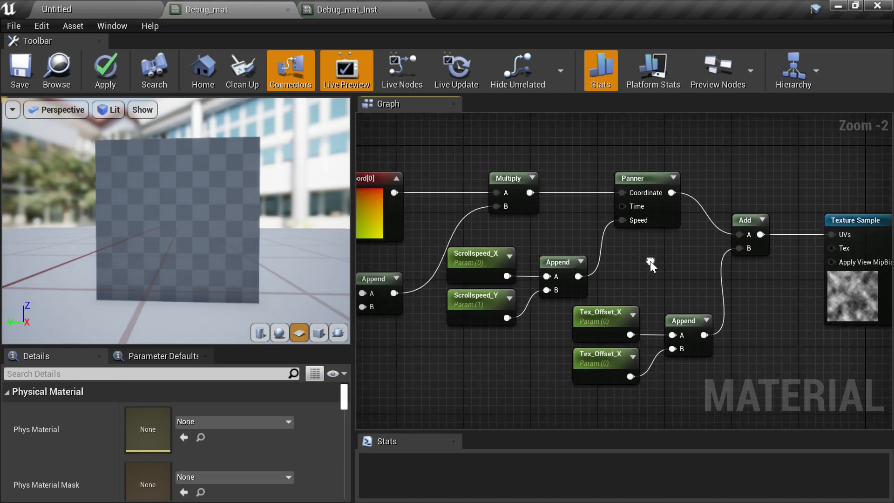
pyautogui.moveTo(602, 300); pyautogui.dragTo(762, 286, button='right')
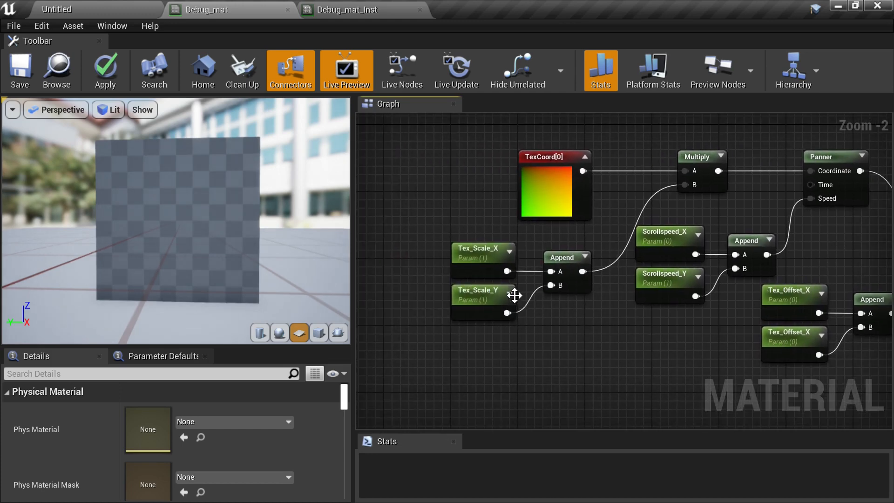
pyautogui.moveTo(515, 296); pyautogui.dragTo(403, 316, button='right')
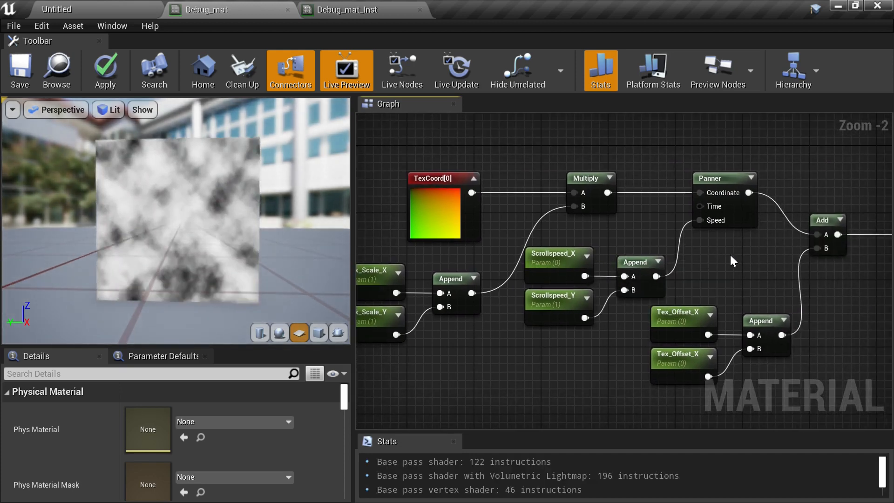
pyautogui.moveTo(730, 253); pyautogui.dragTo(576, 264, button='right')
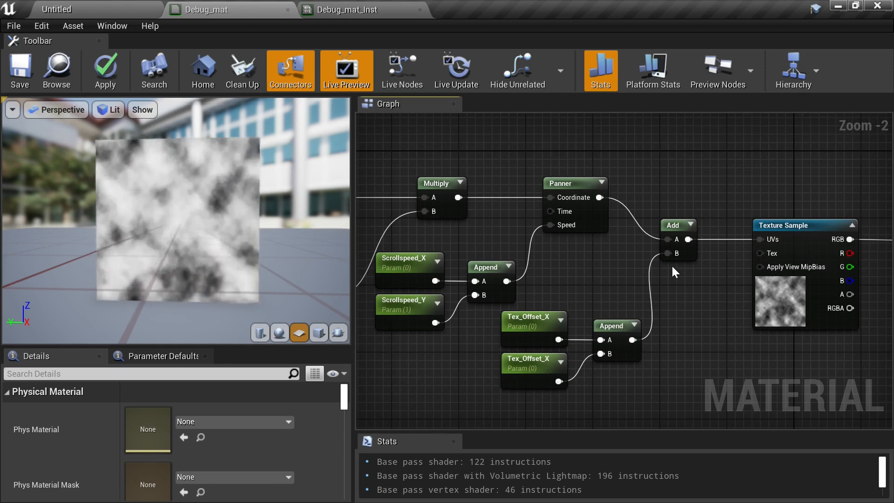
pyautogui.moveTo(671, 265); pyautogui.dragTo(647, 219, button='right')
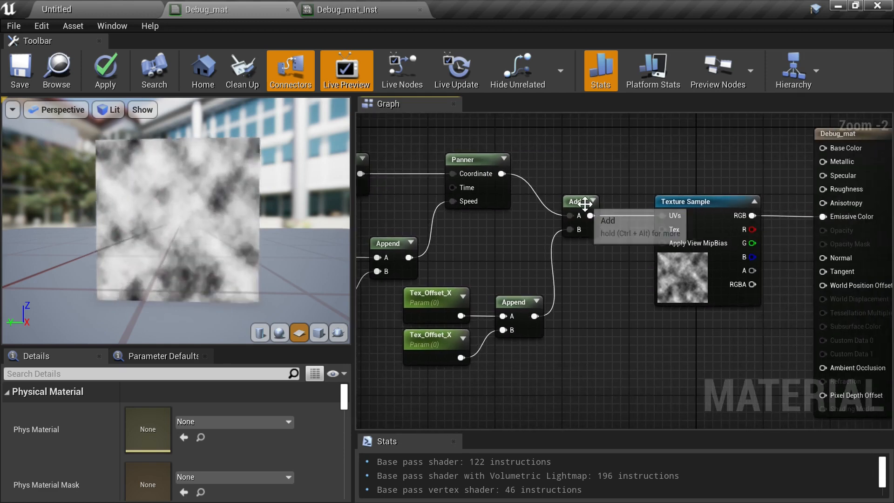
pyautogui.moveTo(527, 182); pyautogui.dragTo(662, 180, button='right')
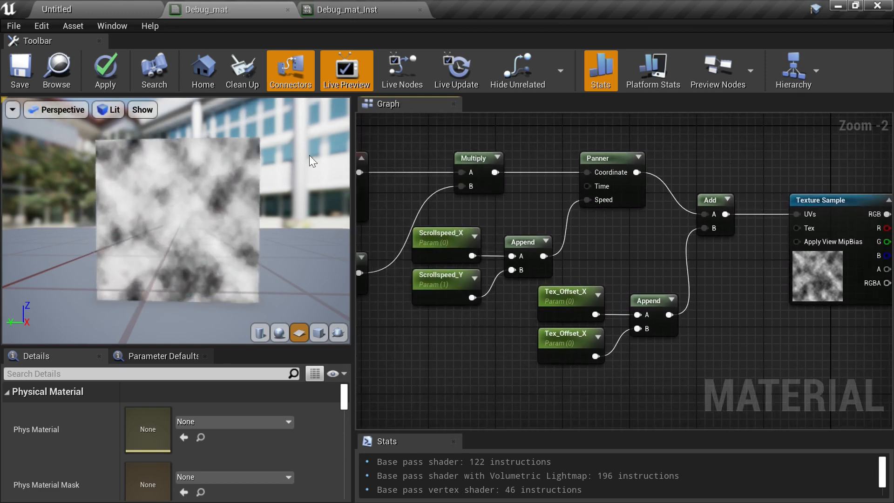
pyautogui.moveTo(488, 208); pyautogui.dragTo(643, 217, button='right')
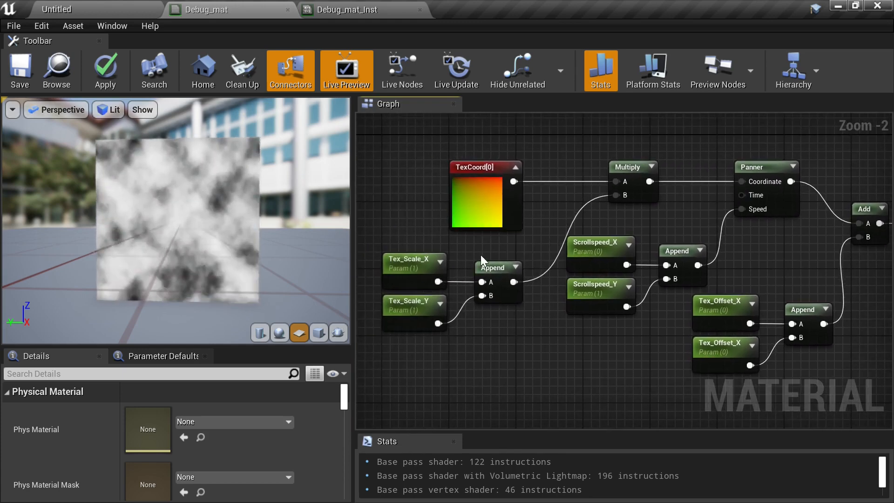
pyautogui.scroll(-2, 481, 261)
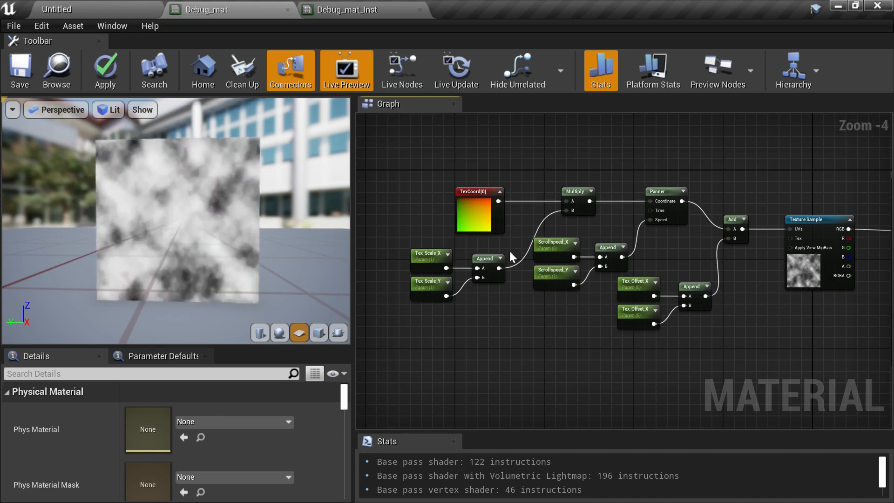
pyautogui.moveTo(475, 205); pyautogui.dragTo(437, 203)
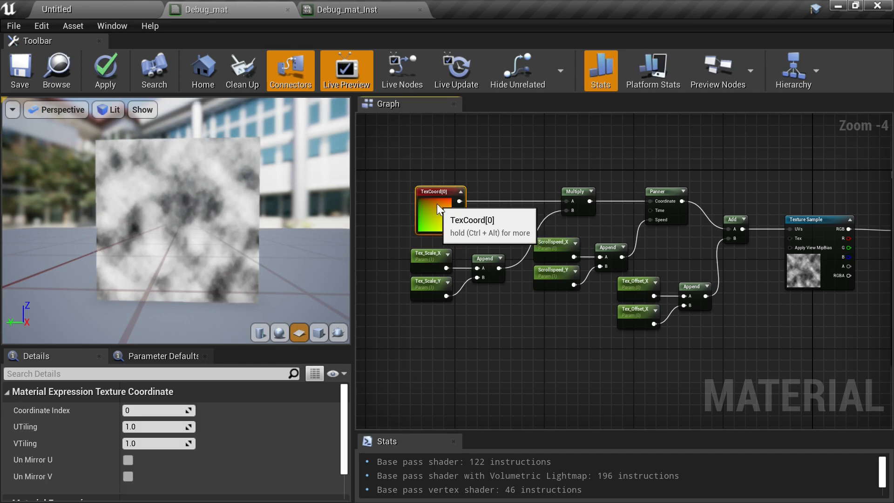
pyautogui.scroll(2, 536, 226)
pyautogui.scroll(-2, 562, 230)
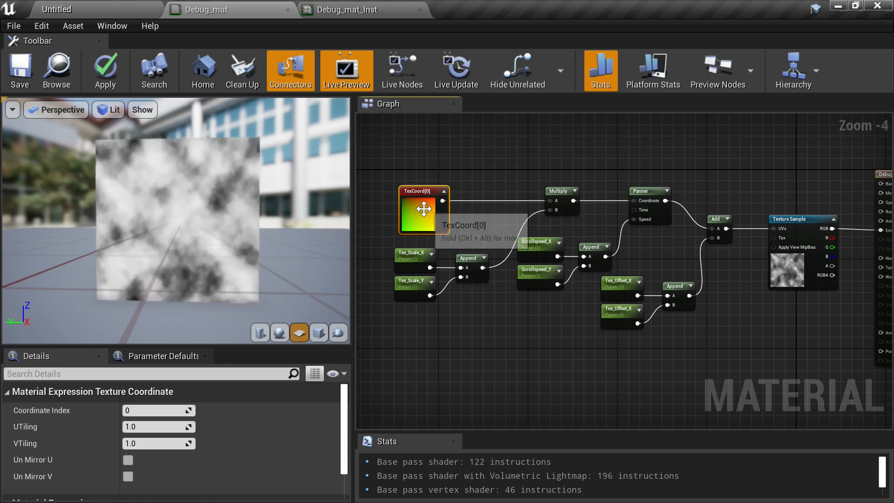
pyautogui.click(477, 158)
pyautogui.moveTo(420, 213); pyautogui.dragTo(431, 175)
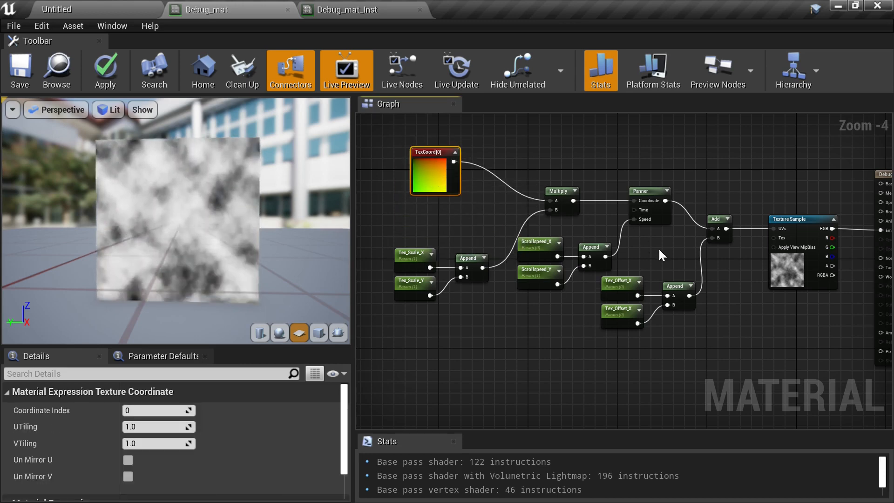
pyautogui.moveTo(636, 225); pyautogui.dragTo(664, 232, button='right')
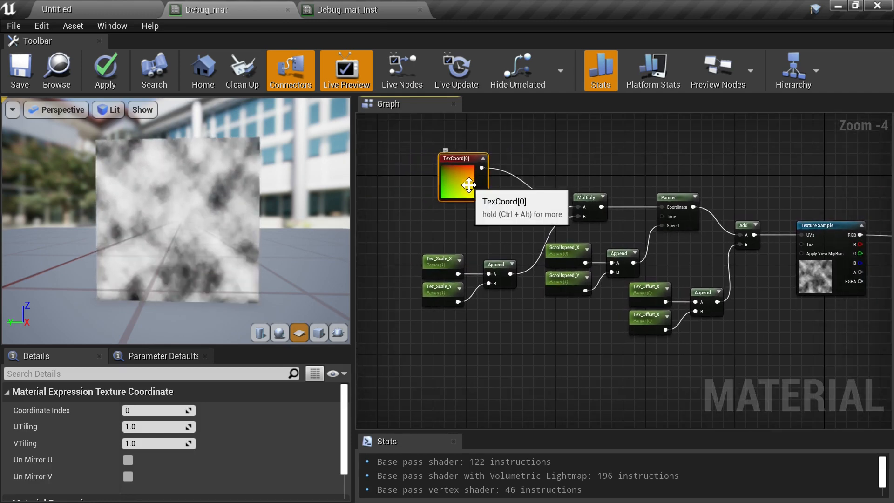
pyautogui.click(450, 214)
pyautogui.moveTo(457, 191); pyautogui.dragTo(462, 224)
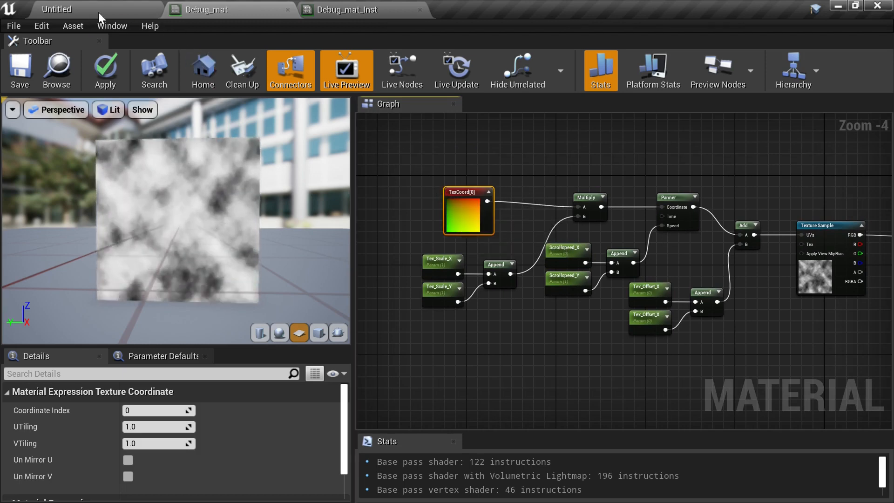
pyautogui.click(18, 71)
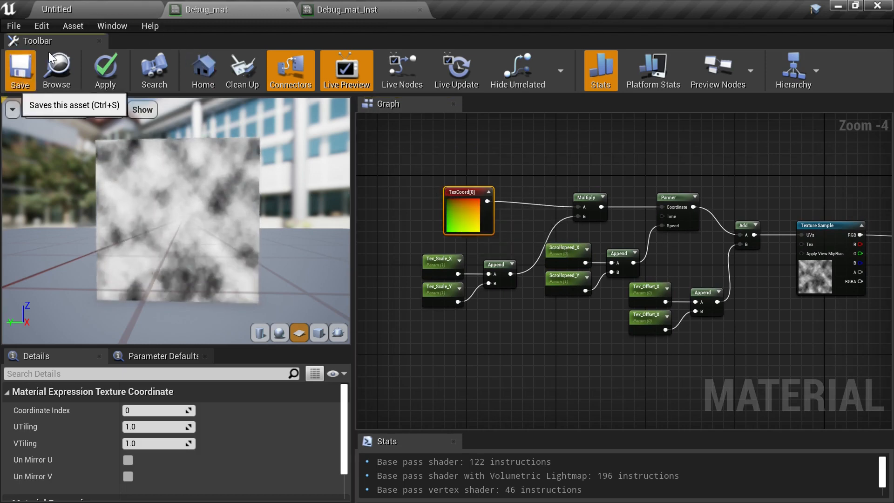
# - In the main editor's Materials folder, create a new folder named MaterialFucntions
pyautogui.click(94, 5)
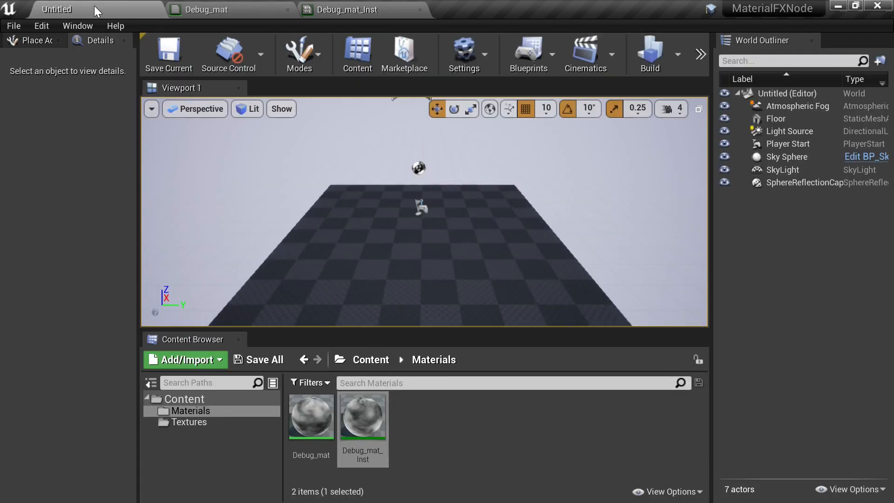
pyautogui.click(437, 421)
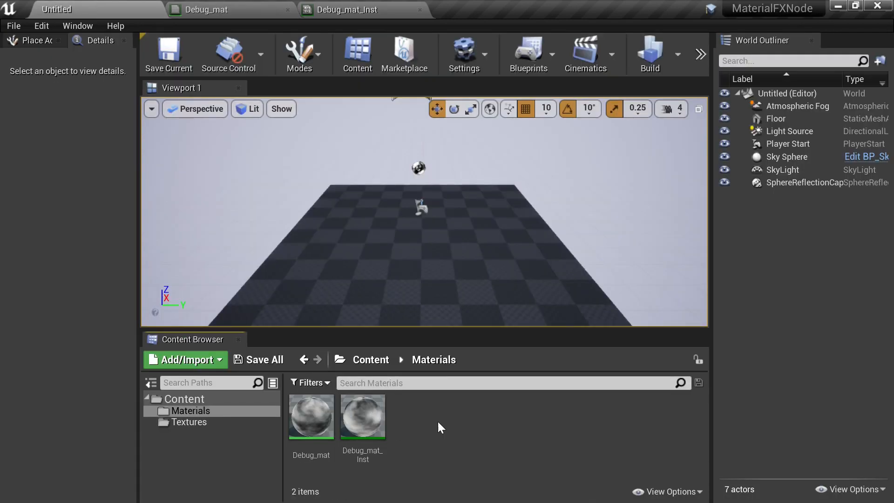
pyautogui.rightClick(437, 421)
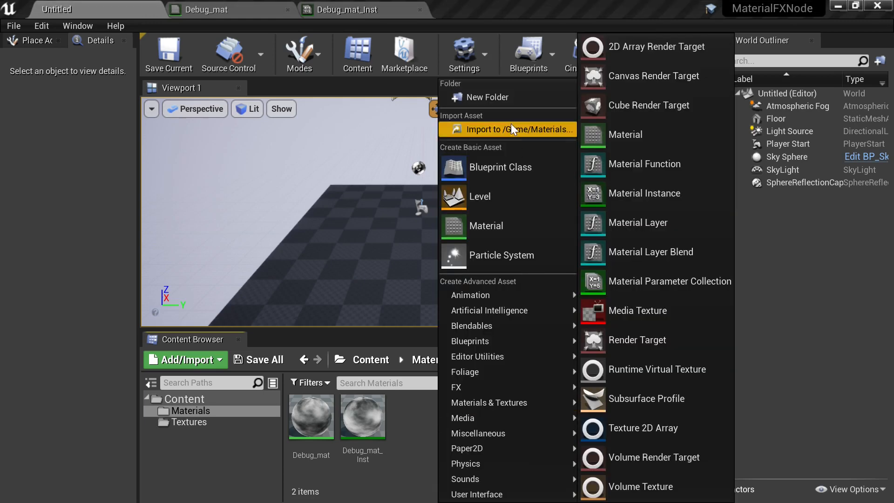
pyautogui.click(506, 98)
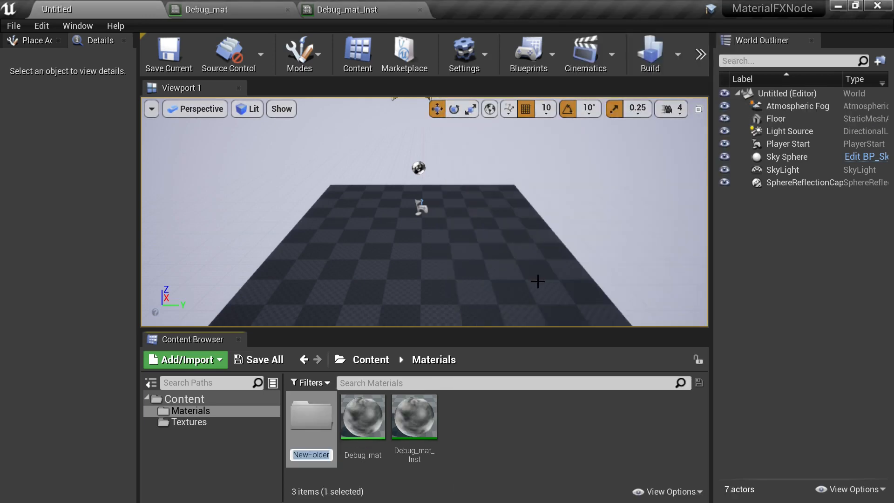
pyautogui.write('Material')
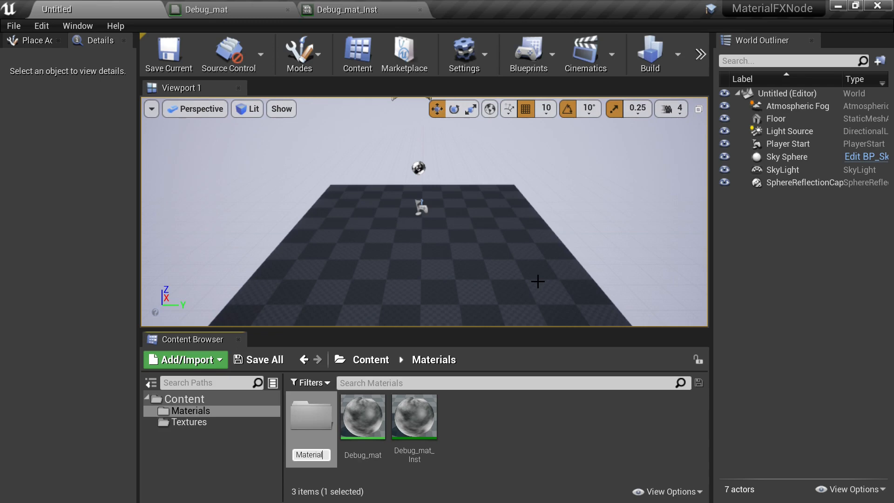
pyautogui.press('Return')
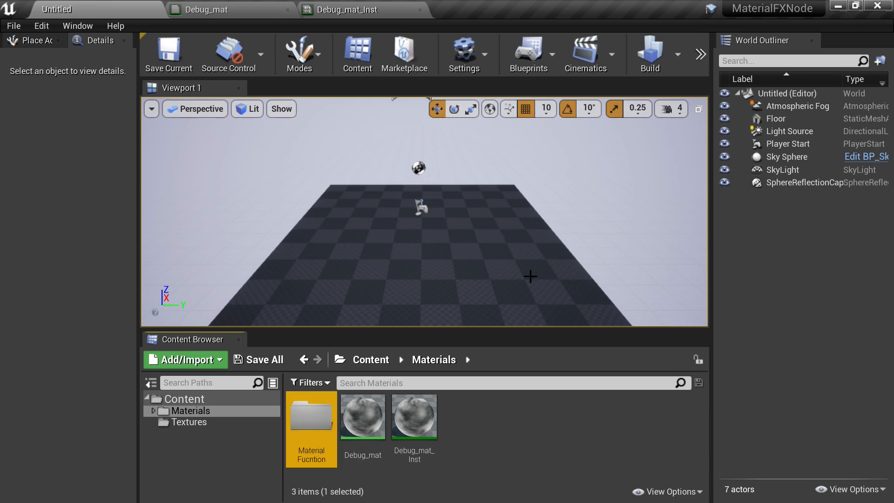
pyautogui.click(328, 458)
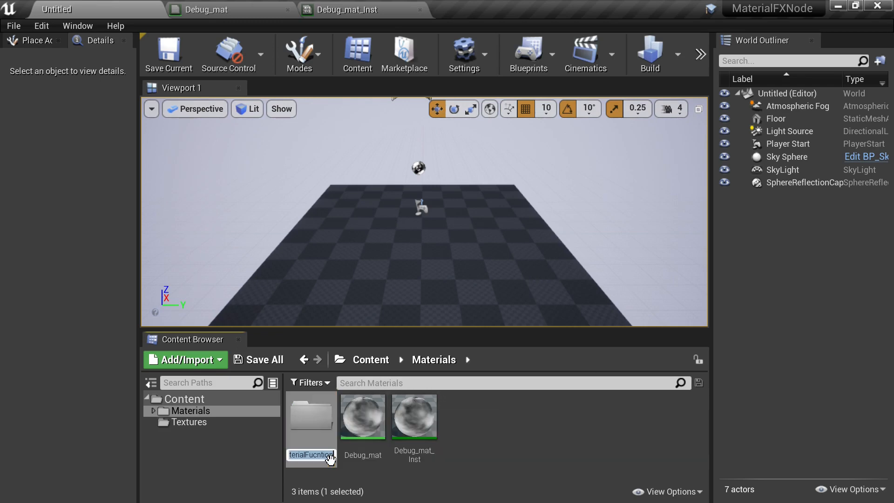
pyautogui.press('End')
pyautogui.write('s')
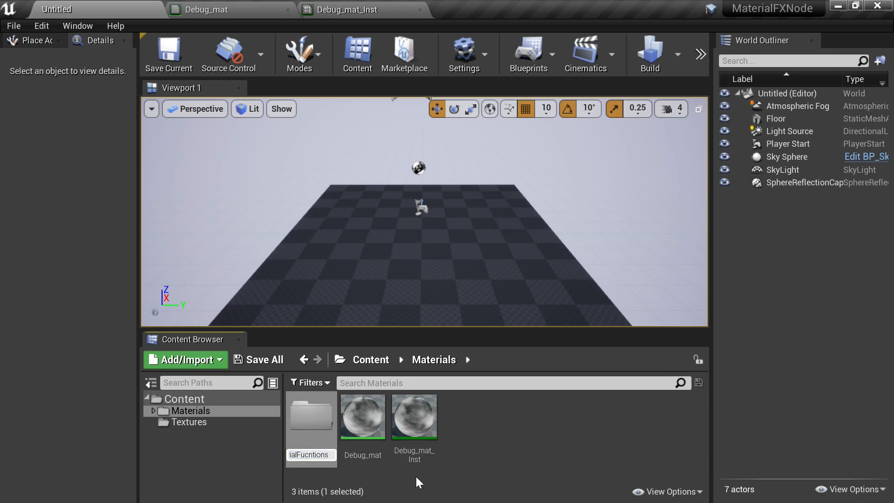
pyautogui.press('Return')
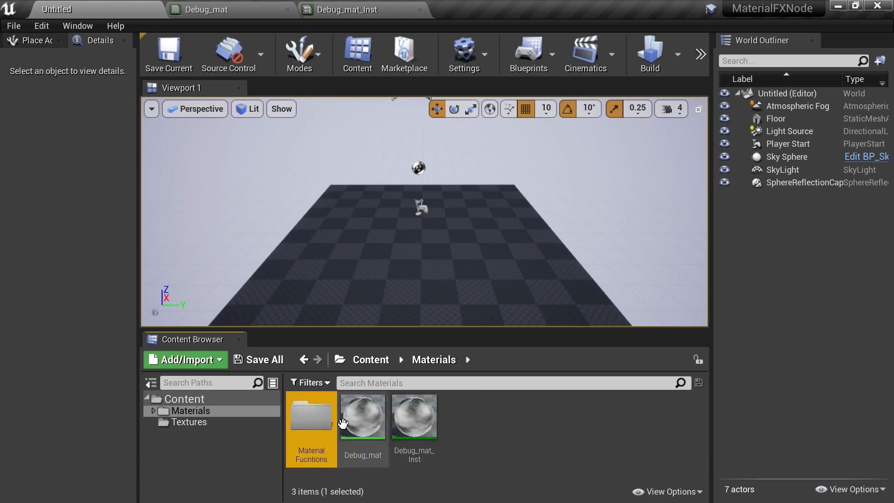
# - Inside the MaterialFucntions folder, create a Material Function named UV_ScaleScrollOffset
pyautogui.doubleClick(320, 418)
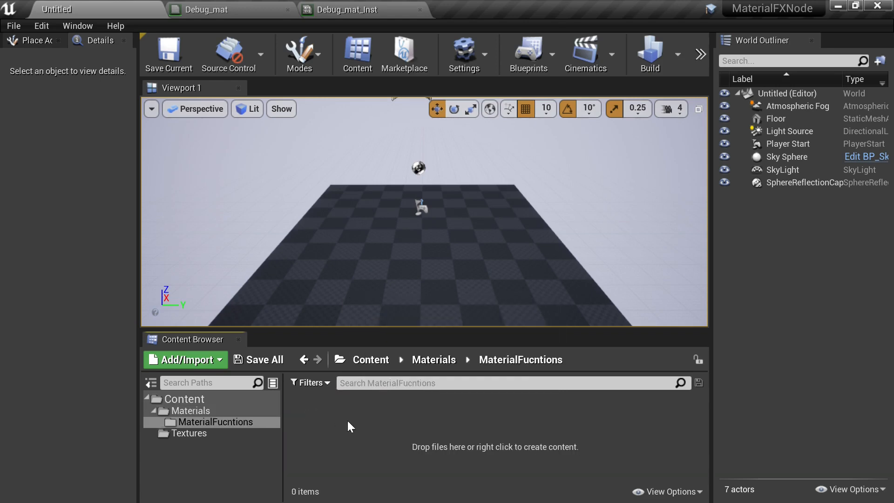
pyautogui.rightClick(332, 427)
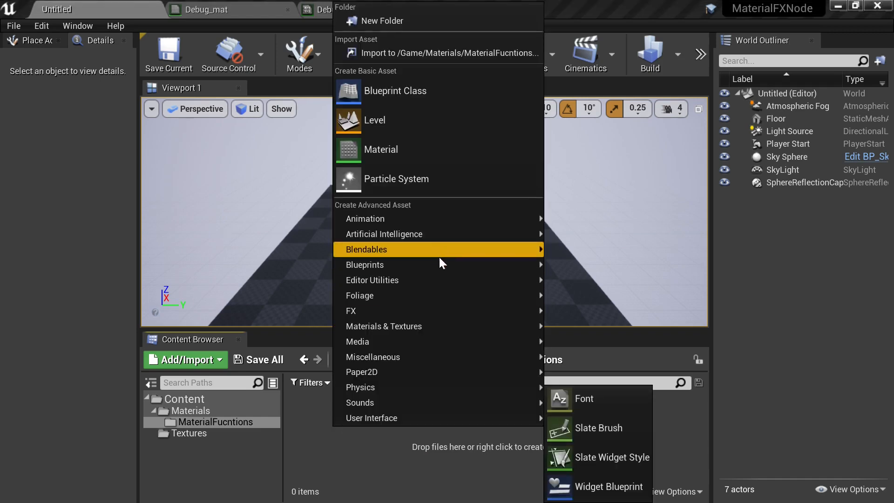
pyautogui.moveTo(451, 326)
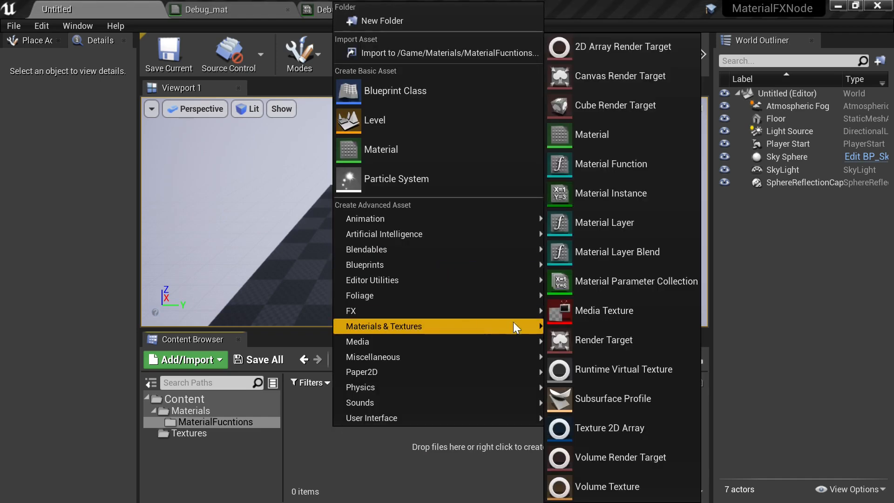
pyautogui.click(607, 158)
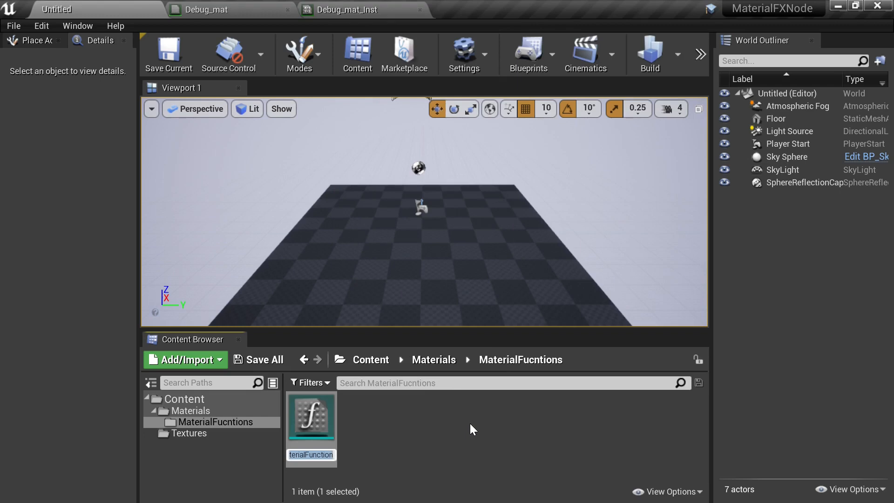
pyautogui.write('UV')
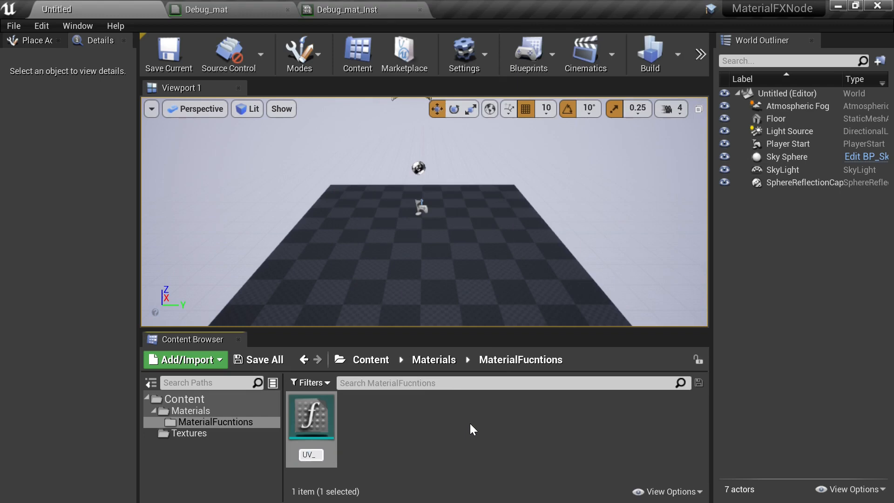
pyautogui.write('_Scale_Scrll')
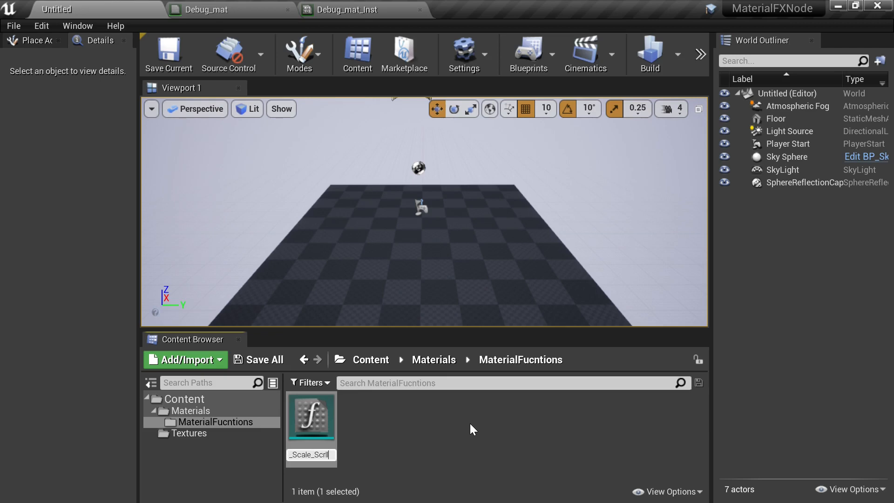
pyautogui.press('BackSpace')
pyautogui.press('BackSpace')
pyautogui.press('BackSpace')
pyautogui.press('BackSpace')
pyautogui.press('BackSpace')
pyautogui.press('BackSpace')
pyautogui.write('Scro')
pyautogui.press('Return')
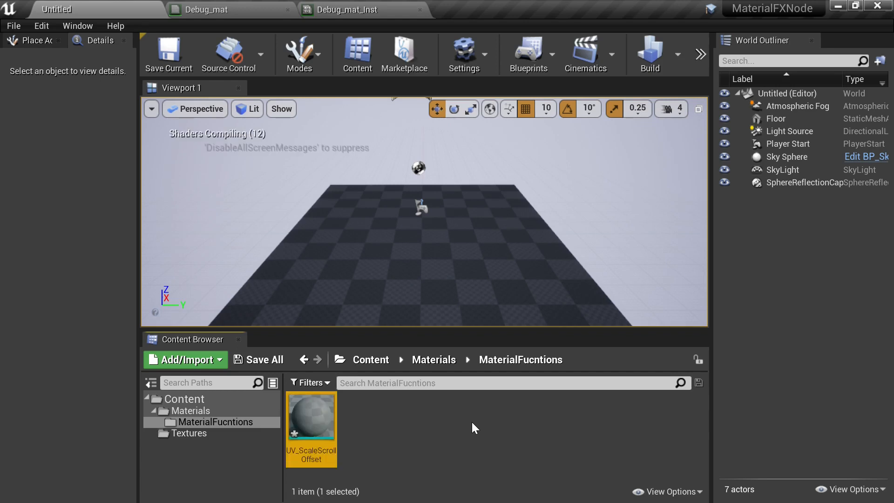
# - Open the UV_ScaleScrollOffset material function in its editor
pyautogui.doubleClick(315, 419)
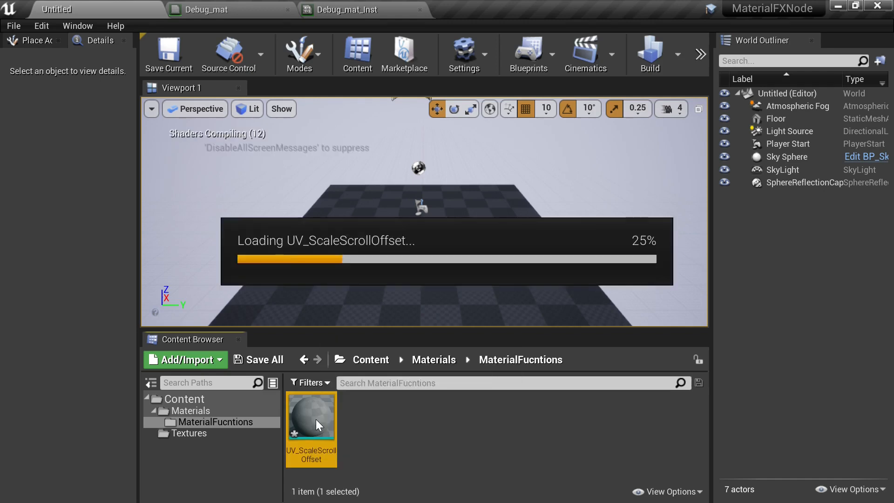
pyautogui.moveTo(452, 242); pyautogui.dragTo(606, 232, button='right')
pyautogui.scroll(-2, 628, 206)
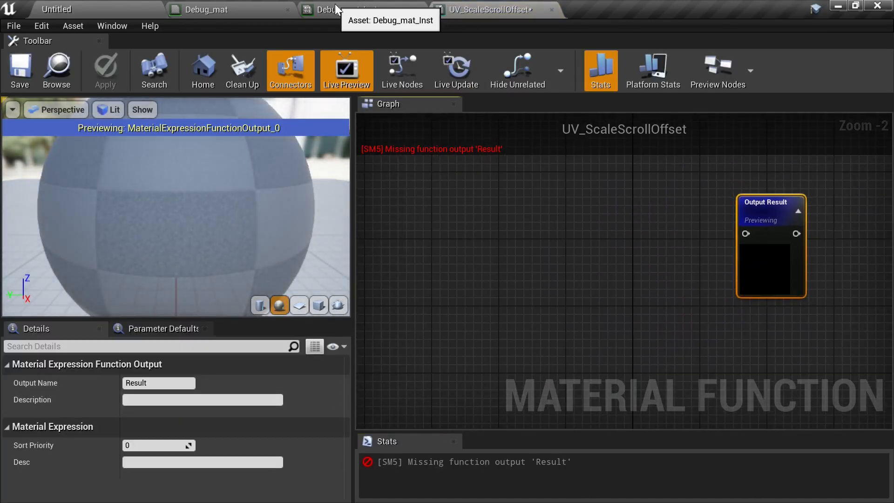
# - Copy the UV node network from Debug_mat and paste it into the UV_ScaleScrollOffset function graph
pyautogui.click(242, 4)
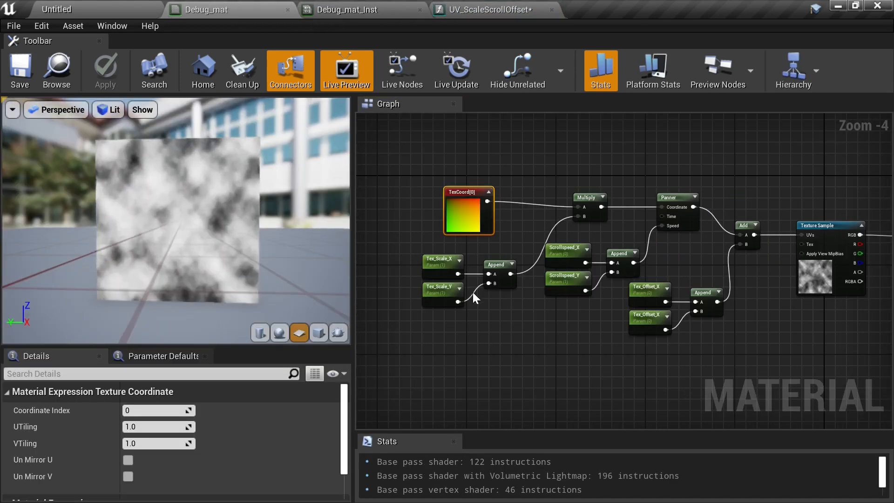
pyautogui.moveTo(383, 186); pyautogui.dragTo(746, 370)
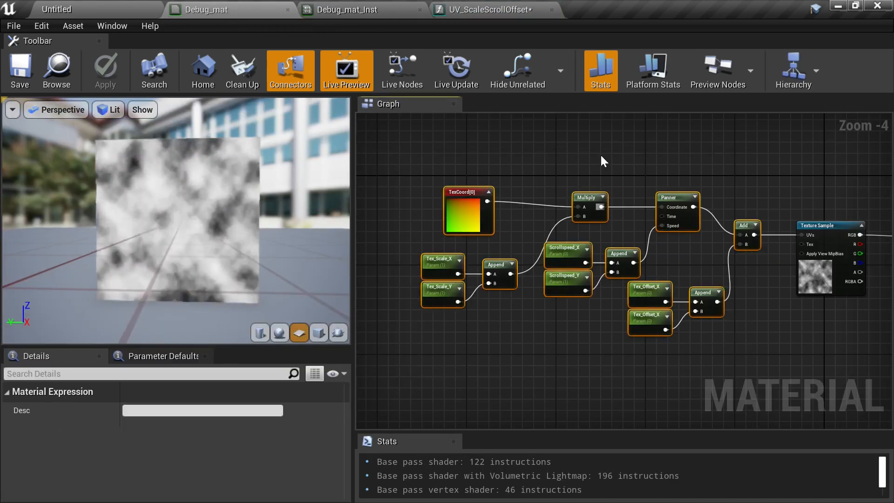
pyautogui.click(495, 14)
pyautogui.moveTo(554, 207); pyautogui.dragTo(499, 303, button='right')
pyautogui.click(568, 233)
pyautogui.hotkey('ctrl', 'v')
# - Arrange the pasted nodes in the function graph to the left of the Output Result node
pyautogui.moveTo(733, 236); pyautogui.dragTo(774, 219)
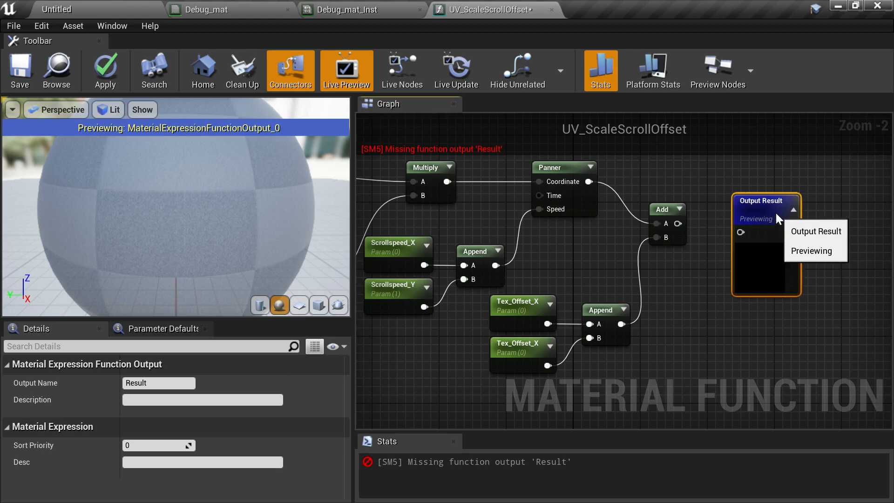
pyautogui.moveTo(568, 242); pyautogui.dragTo(650, 251, button='right')
pyautogui.scroll(-1, 649, 251)
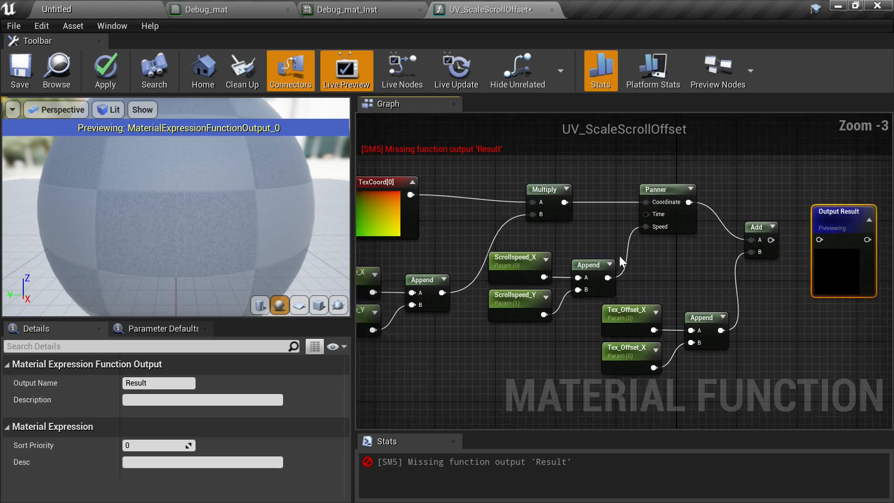
pyautogui.moveTo(531, 248); pyautogui.dragTo(638, 242, button='right')
pyautogui.click(556, 225)
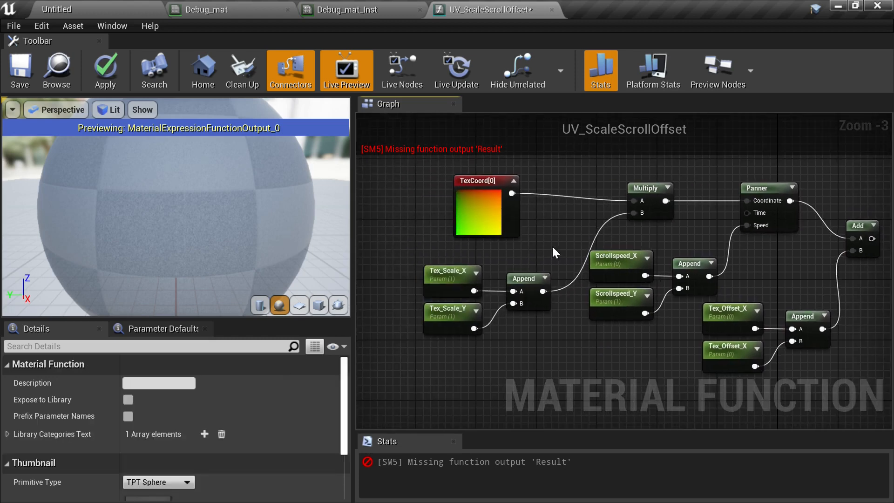
pyautogui.moveTo(551, 245); pyautogui.dragTo(527, 236, button='right')
pyautogui.scroll(-1, 588, 242)
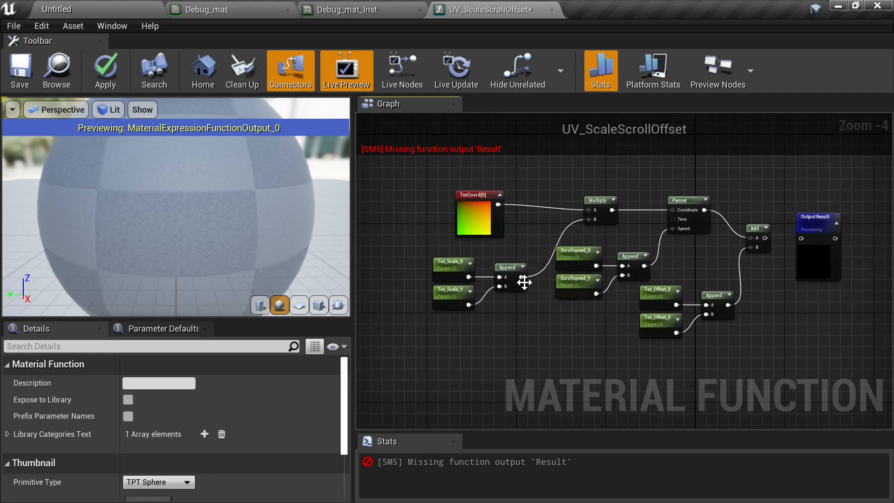
pyautogui.moveTo(531, 230); pyautogui.dragTo(557, 219, button='right')
pyautogui.scroll(1, 557, 219)
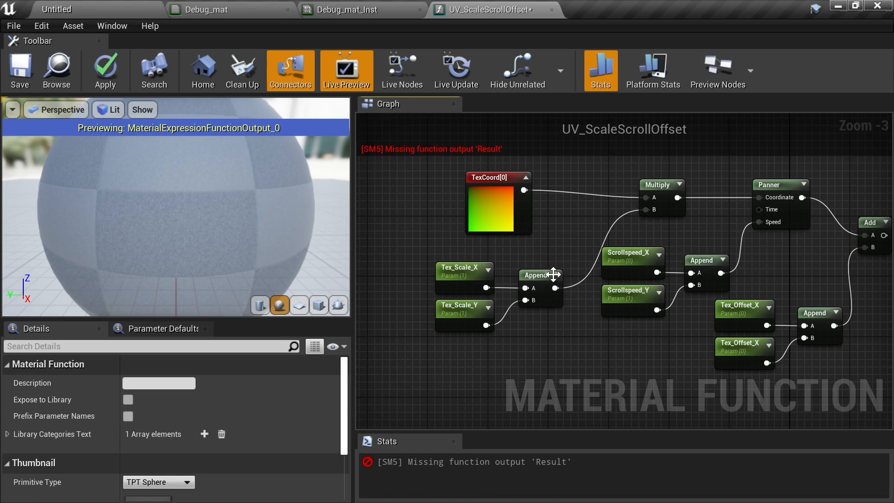
# - Move the TexCoord node up and to the left, away from the Multiply node
pyautogui.moveTo(591, 243); pyautogui.dragTo(607, 279, button='right')
pyautogui.moveTo(511, 249); pyautogui.dragTo(442, 203)
pyautogui.moveTo(495, 237); pyautogui.dragTo(553, 257, button='right')
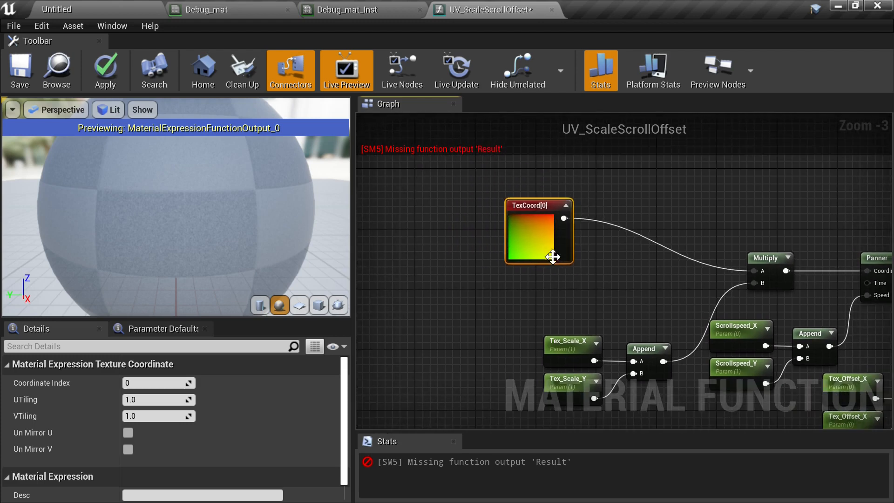
pyautogui.moveTo(532, 233); pyautogui.dragTo(465, 222)
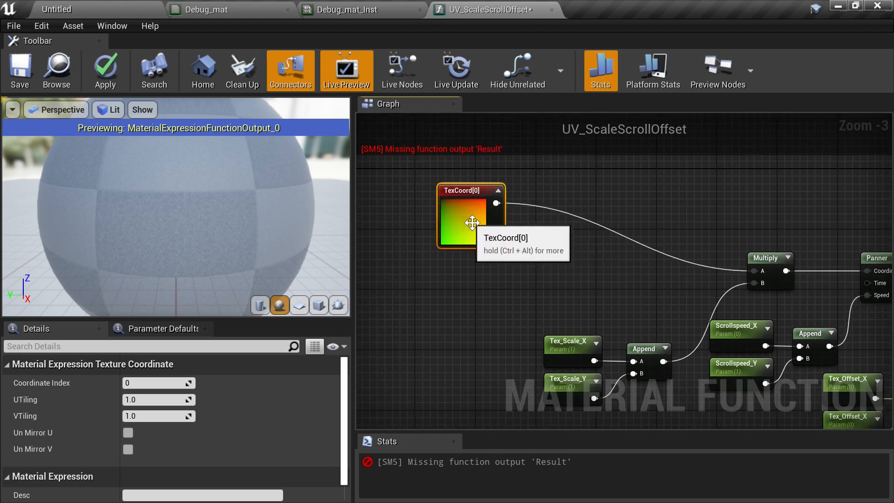
pyautogui.click(591, 193)
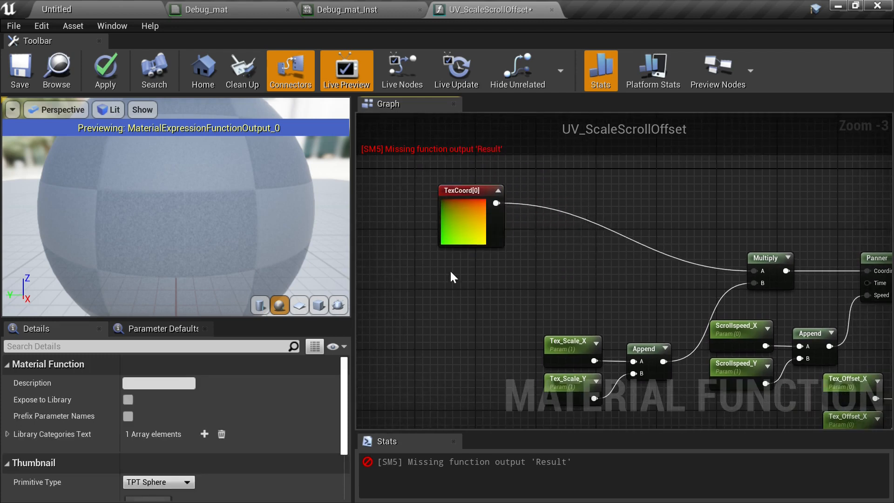
pyautogui.moveTo(344, 393)
pyautogui.mouseDown()
pyautogui.moveTo(349, 450)
pyautogui.moveTo(352, 388)
pyautogui.mouseUp()
# - Add a FunctionInput node to the graph above the Multiply node
pyautogui.moveTo(591, 219); pyautogui.dragTo(530, 275, button='right')
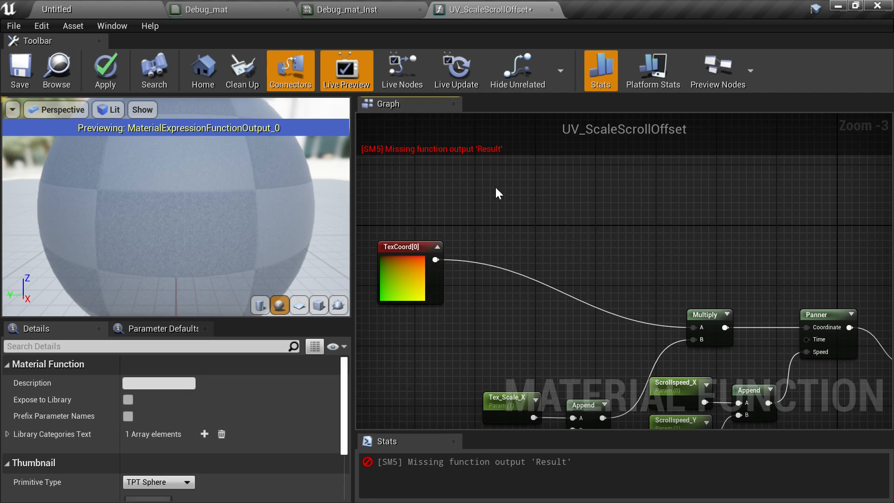
pyautogui.rightClick(561, 209)
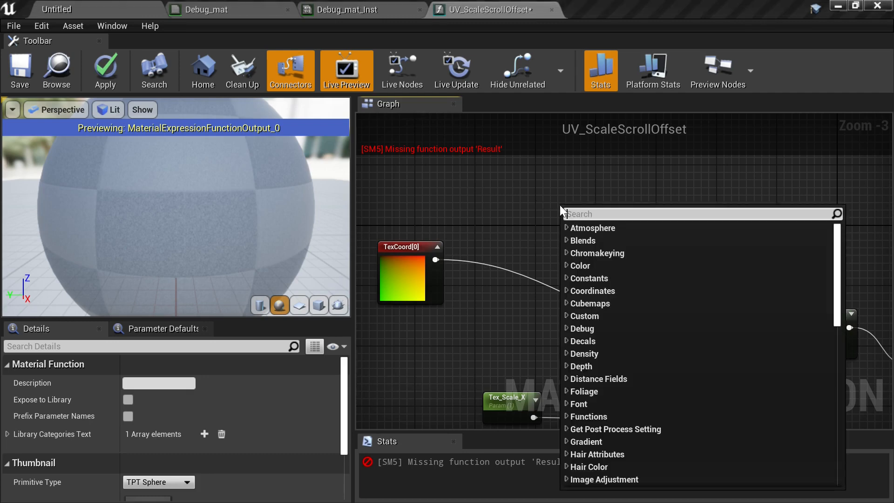
pyautogui.write('func')
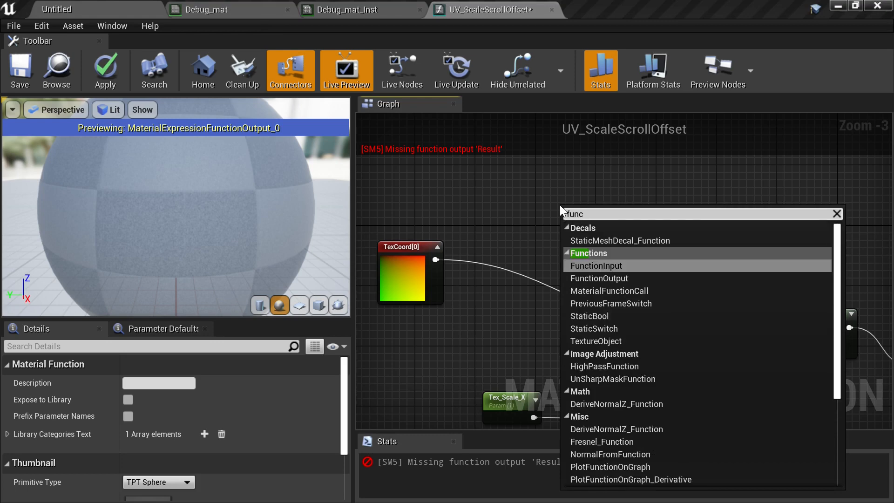
pyautogui.click(619, 266)
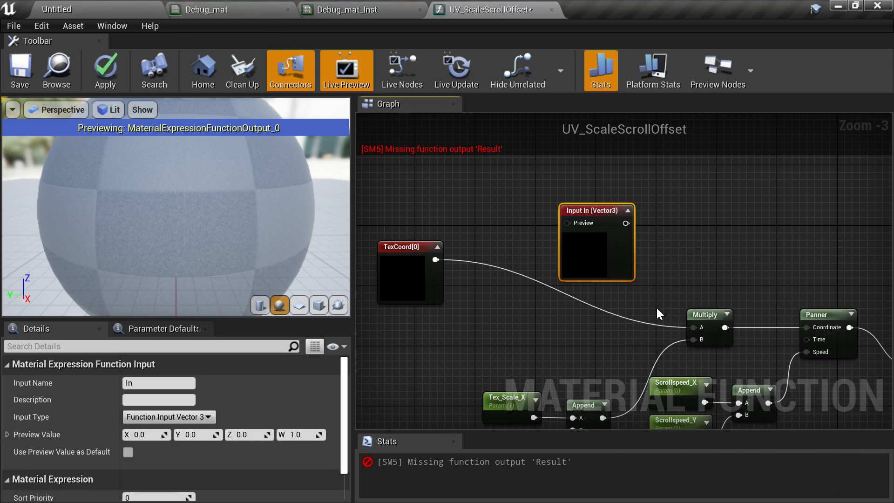
# - Set the Function Input node's input type to Function Input Vector 2
pyautogui.click(573, 225)
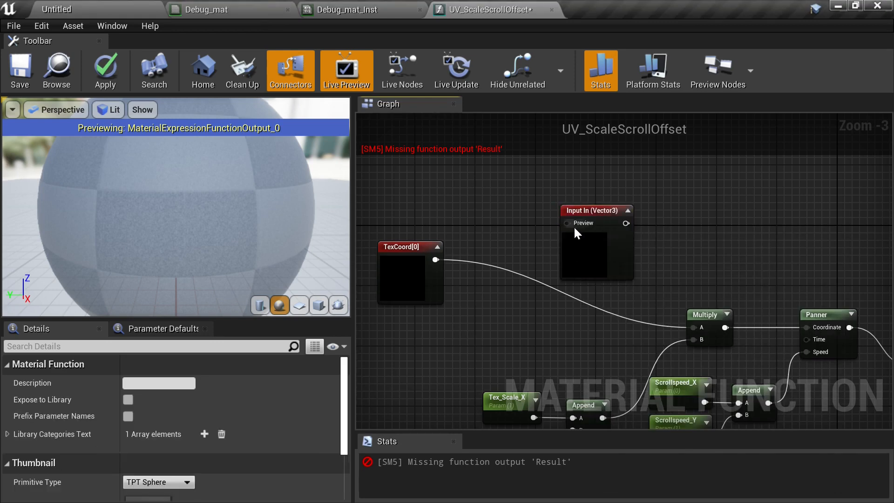
pyautogui.click(601, 217)
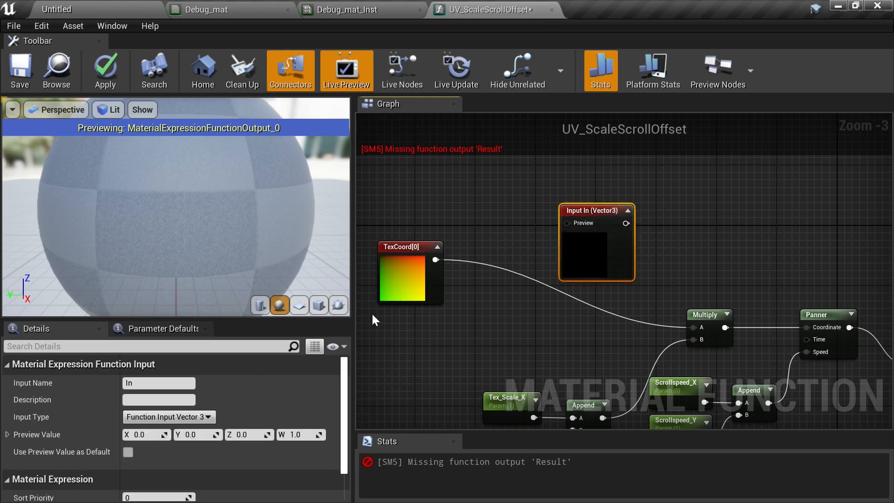
pyautogui.click(200, 415)
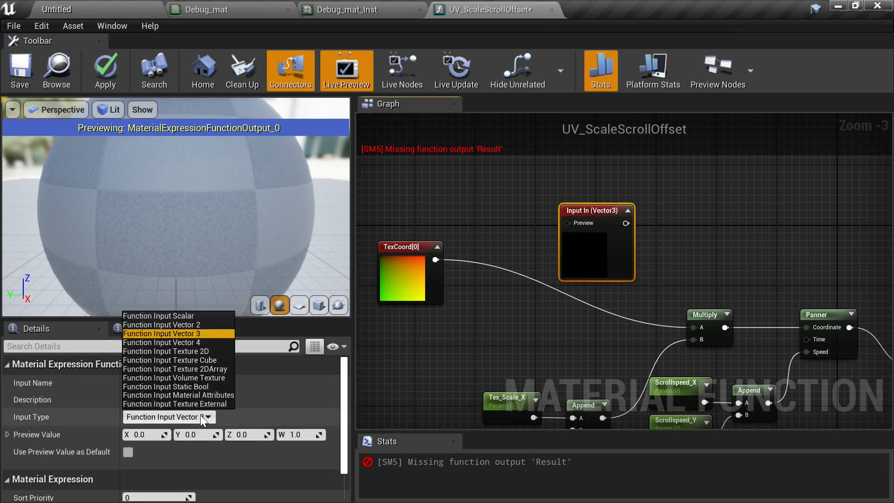
pyautogui.click(201, 325)
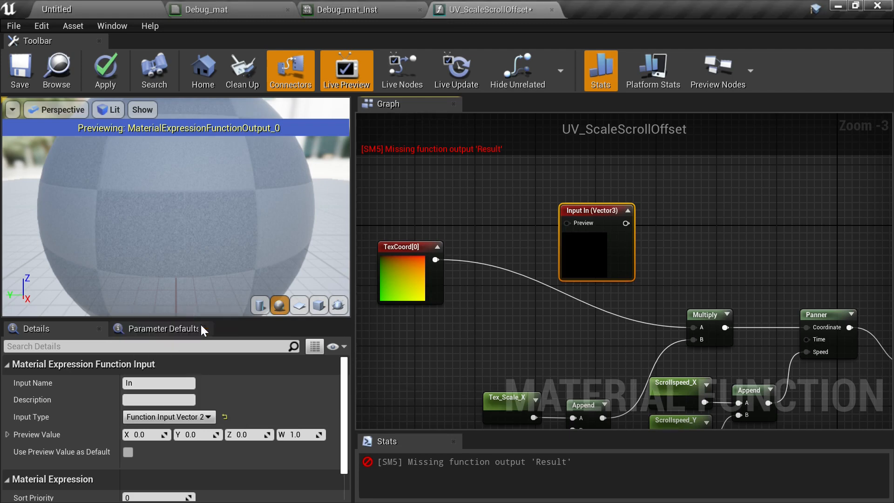
# - Open the Function Input node's input name for editing
pyautogui.click(679, 219)
pyautogui.click(613, 253)
pyautogui.click(160, 383)
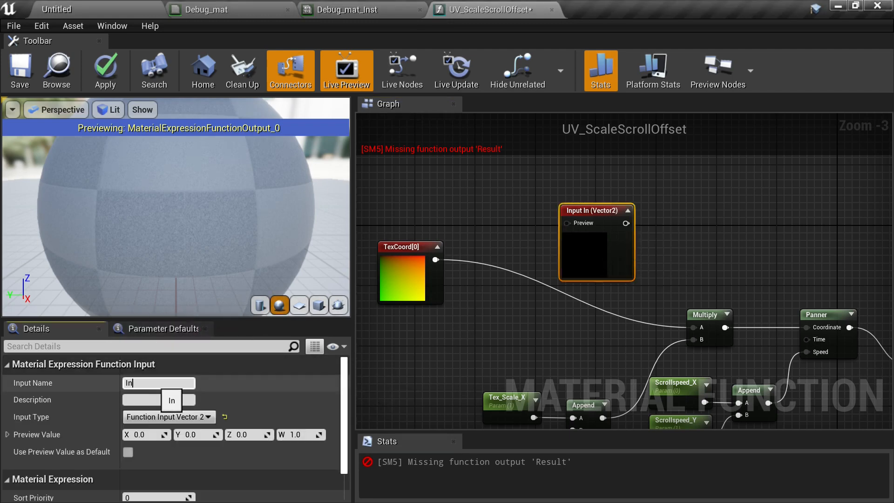
pyautogui.moveTo(153, 383); pyautogui.dragTo(122, 383)
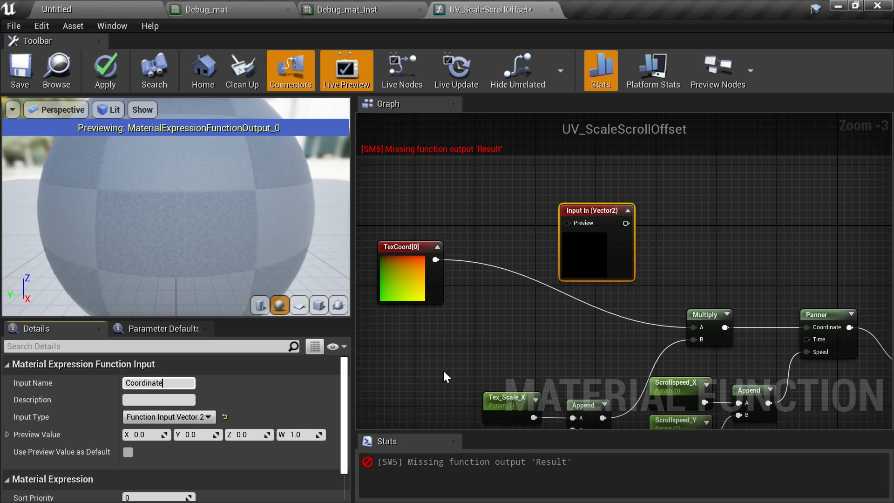
# - Confirm the function input name Coordinate and enable Use Preview Value as Default
pyautogui.press('Return')
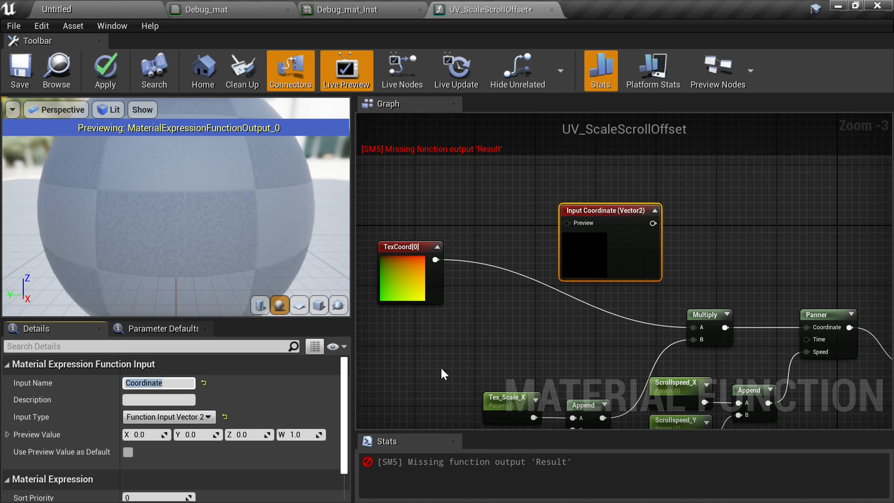
pyautogui.click(519, 233)
pyautogui.click(615, 238)
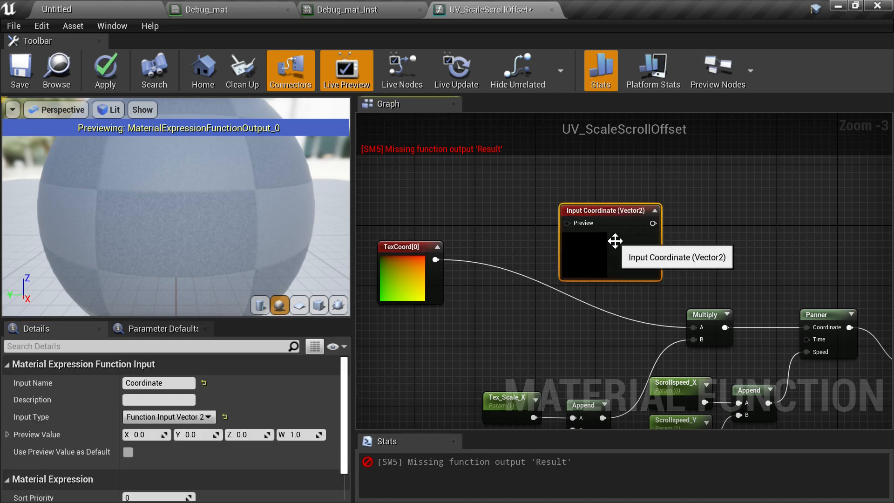
pyautogui.click(129, 451)
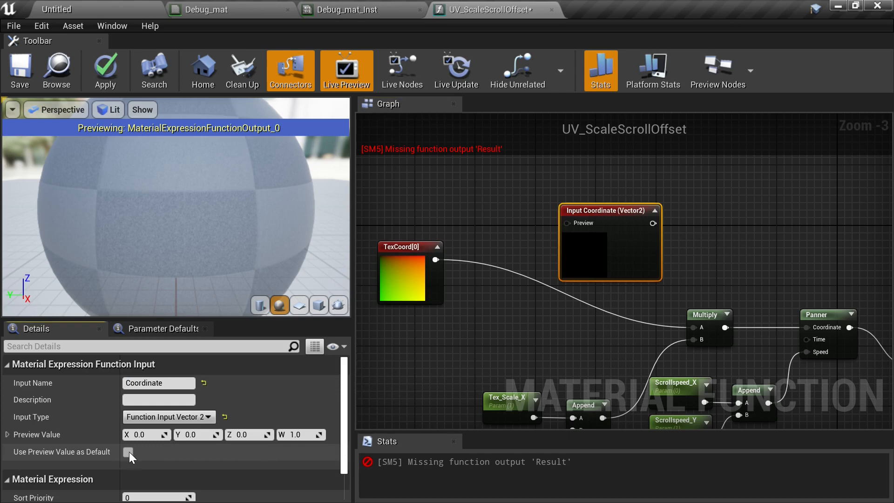
# - Wire the TexCoord output into the Input Coordinate node's Preview pin and reposition the input node
pyautogui.click(462, 289)
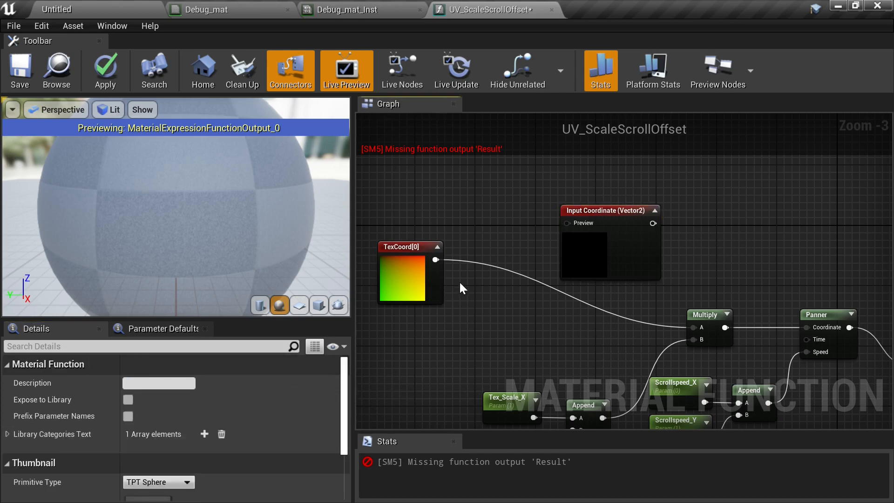
pyautogui.moveTo(441, 261); pyautogui.dragTo(567, 224)
pyautogui.moveTo(638, 263); pyautogui.dragTo(582, 299)
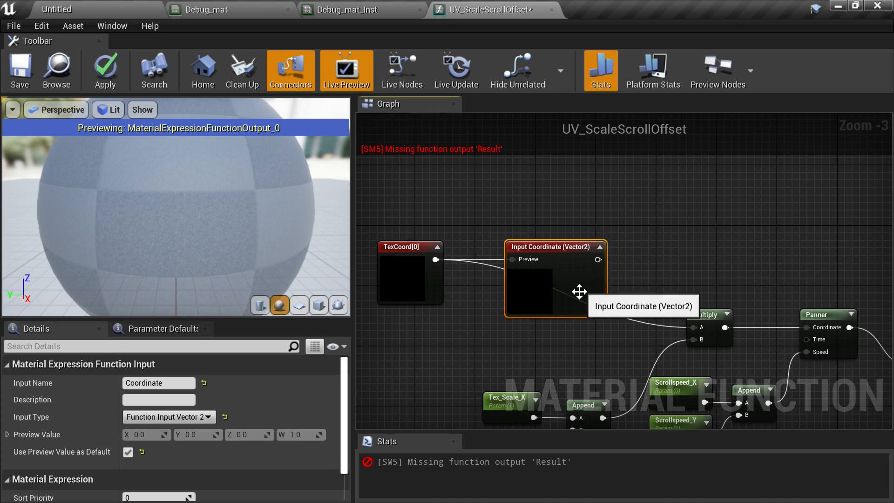
# - Connect the Input Coordinate output to the Multiply node's A input and move TexCoord beside it
pyautogui.click(514, 343)
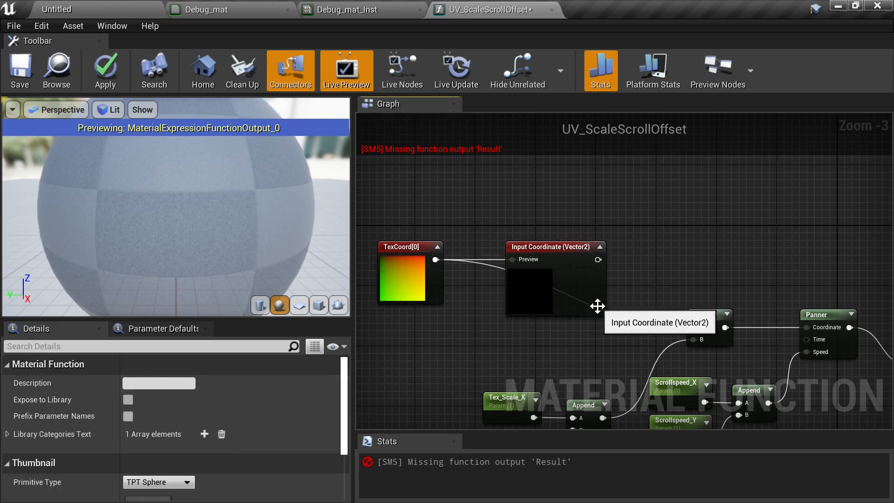
pyautogui.moveTo(597, 305); pyautogui.dragTo(557, 267, button='right')
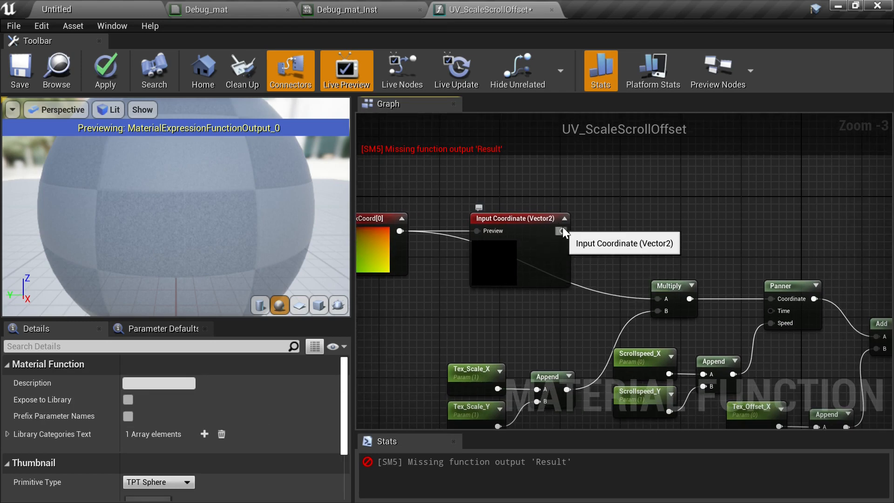
pyautogui.moveTo(562, 230); pyautogui.dragTo(656, 298)
pyautogui.moveTo(546, 304); pyautogui.dragTo(610, 279, button='right')
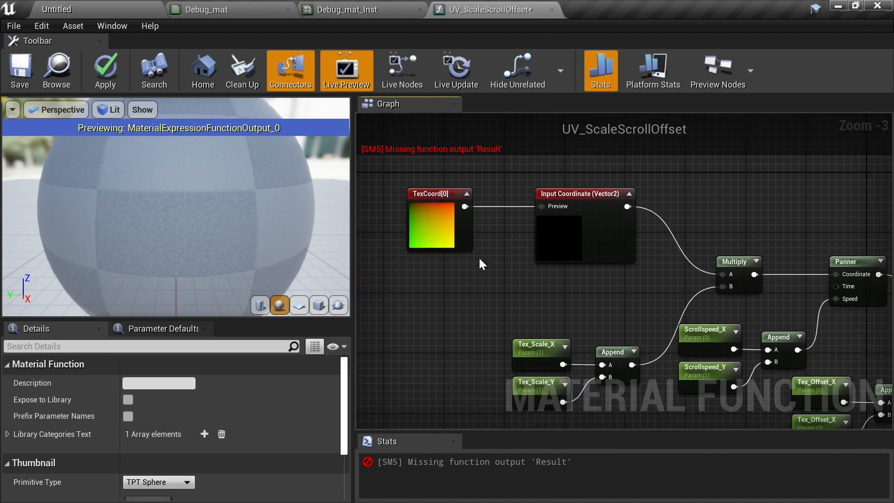
pyautogui.click(487, 233)
pyautogui.moveTo(487, 233); pyautogui.dragTo(479, 225)
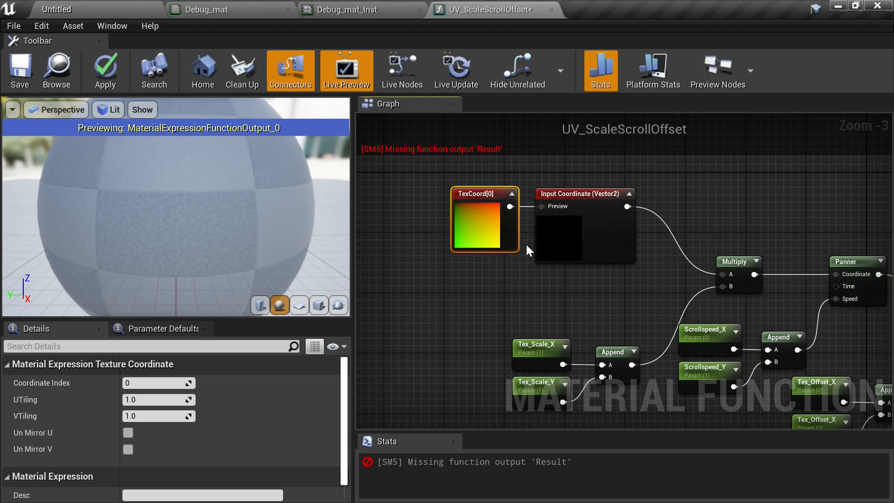
# - Connect the Add node's output to the Output Result node's input
pyautogui.moveTo(606, 306)
pyautogui.mouseDown(button='right')
pyautogui.moveTo(513, 273)
pyautogui.moveTo(497, 273)
pyautogui.moveTo(496, 286)
pyautogui.moveTo(449, 284)
pyautogui.moveTo(473, 259)
pyautogui.moveTo(582, 279)
pyautogui.moveTo(624, 304)
pyautogui.mouseUp(button='right')
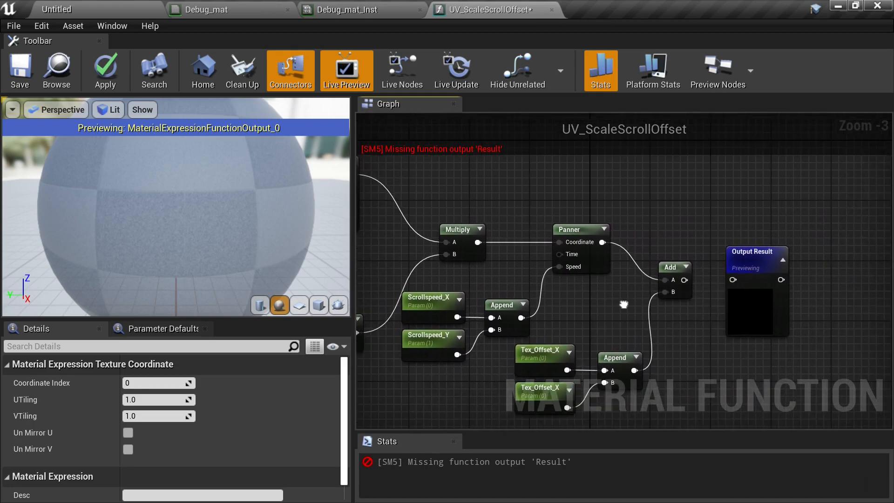
pyautogui.moveTo(683, 281); pyautogui.dragTo(733, 279)
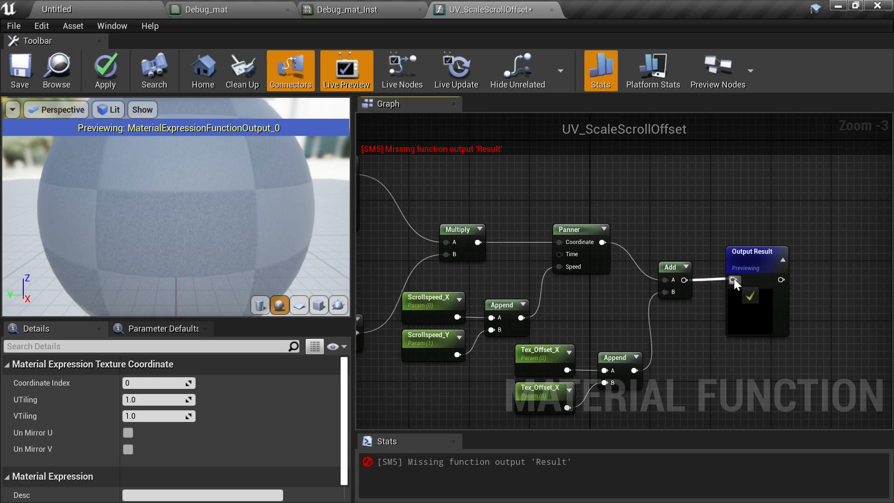
# - Enable Expose to Library for the material function
pyautogui.moveTo(591, 202); pyautogui.dragTo(747, 233, button='right')
pyautogui.moveTo(613, 227); pyautogui.dragTo(666, 207, button='right')
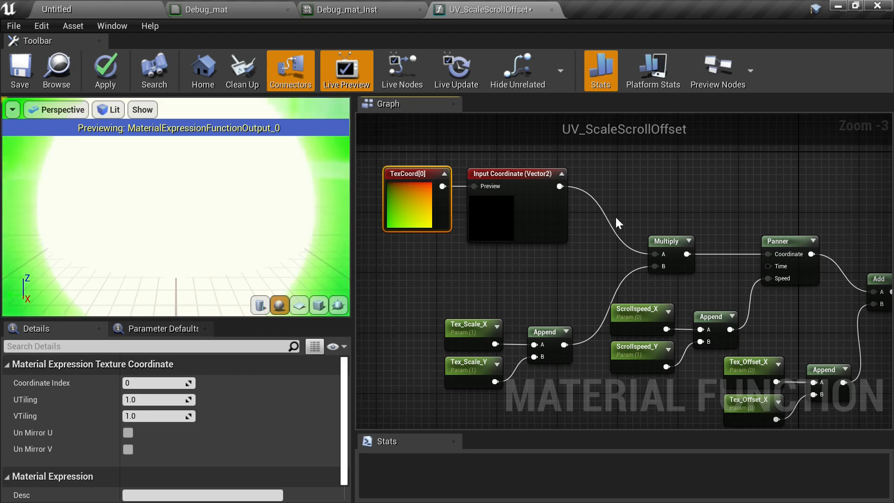
pyautogui.click(681, 187)
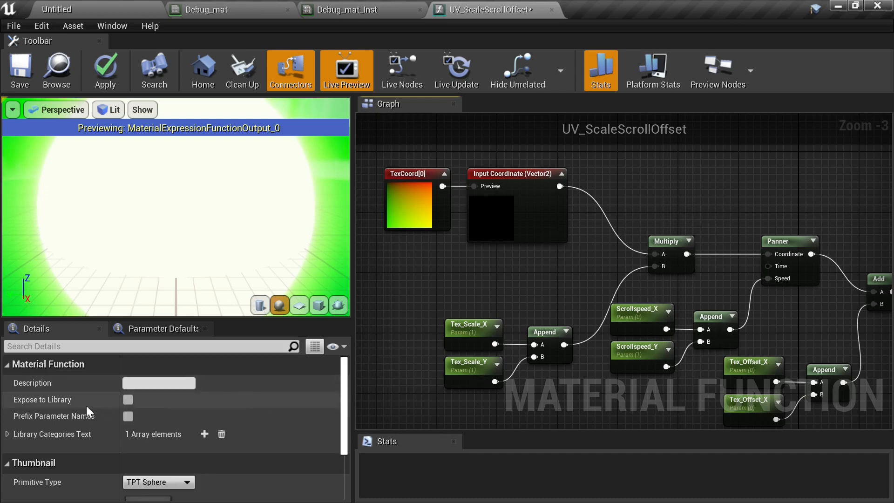
pyautogui.click(128, 399)
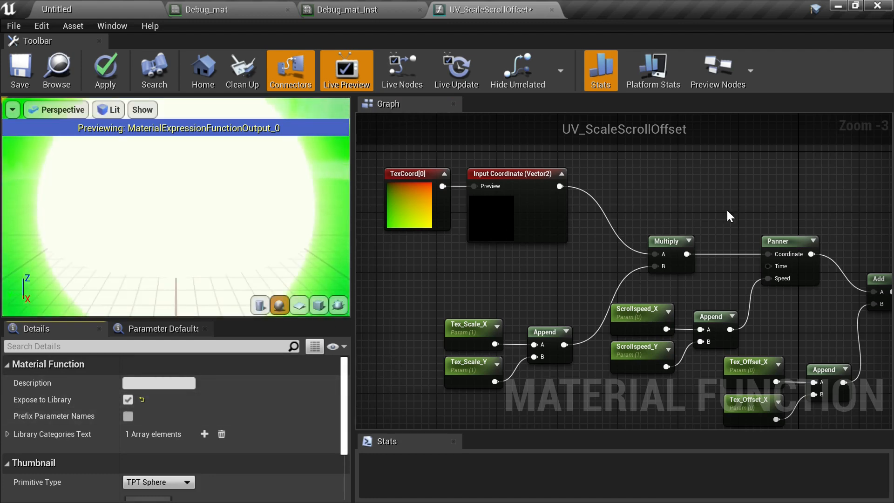
pyautogui.moveTo(729, 217); pyautogui.dragTo(624, 173, button='right')
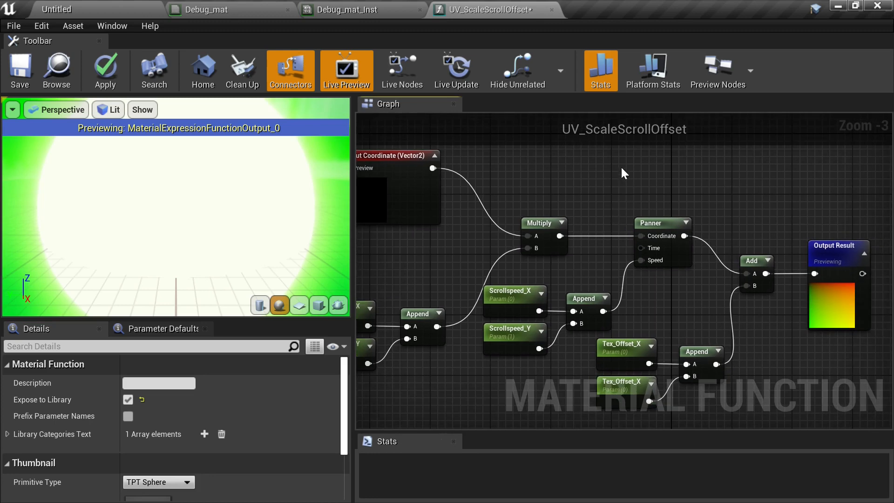
pyautogui.rightClick(716, 177)
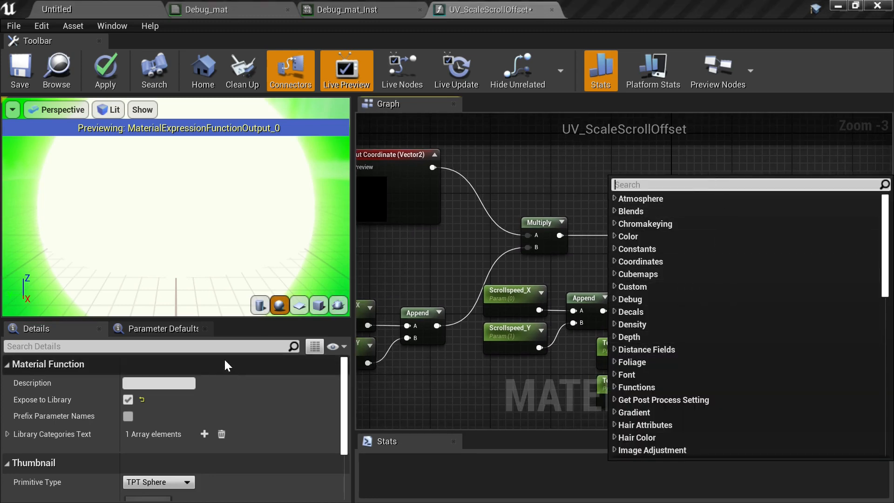
pyautogui.click(546, 166)
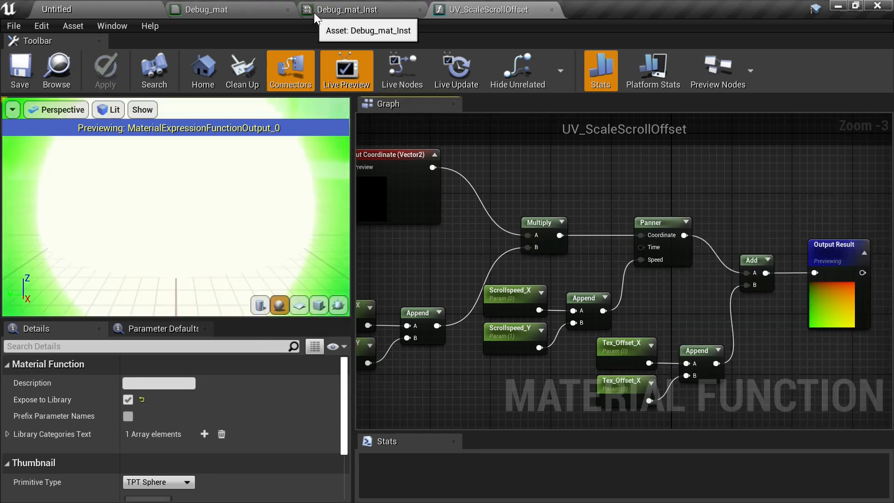
# - Switch to the Debug_mat material and add a UV_ScaleScrollOffset function call node to its graph
pyautogui.click(216, 10)
pyautogui.moveTo(588, 336); pyautogui.dragTo(574, 238, button='right')
pyautogui.rightClick(618, 321)
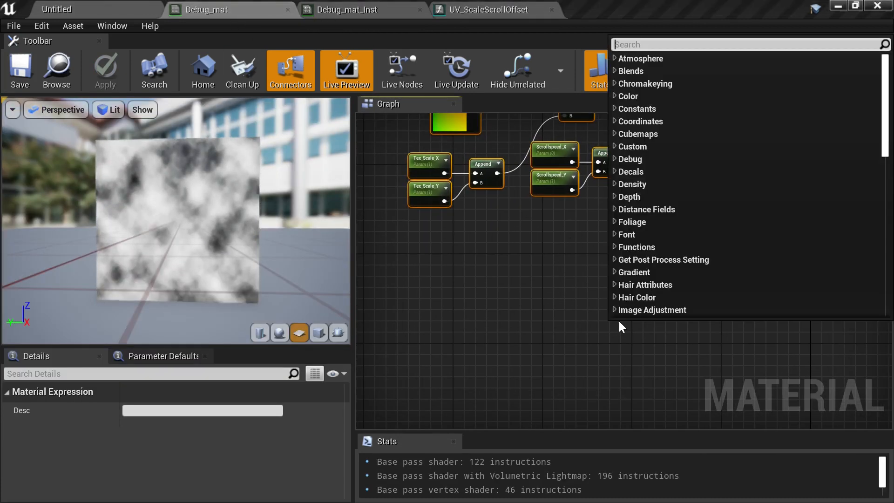
pyautogui.write('uv_')
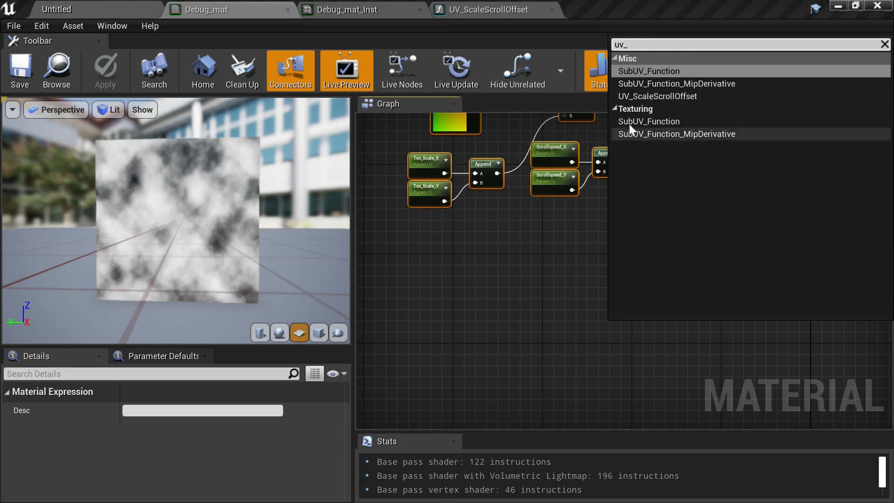
pyautogui.click(668, 96)
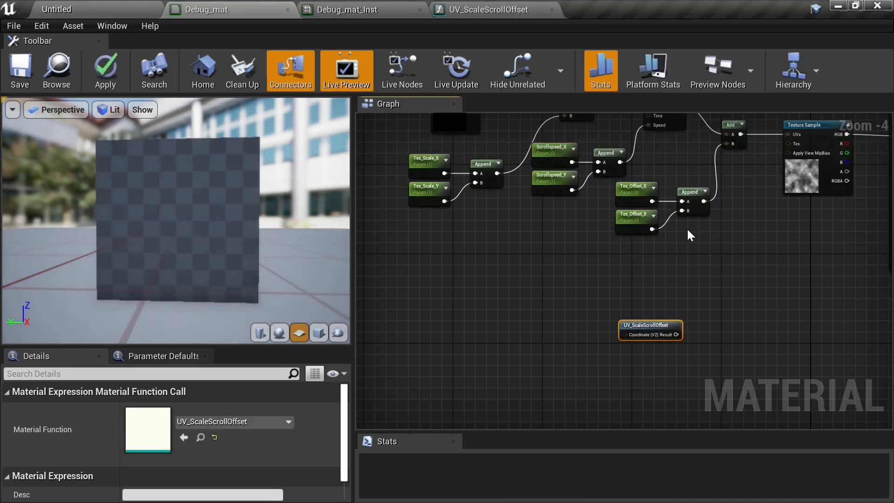
pyautogui.moveTo(690, 252); pyautogui.dragTo(669, 198, button='right')
pyautogui.scroll(4, 594, 248)
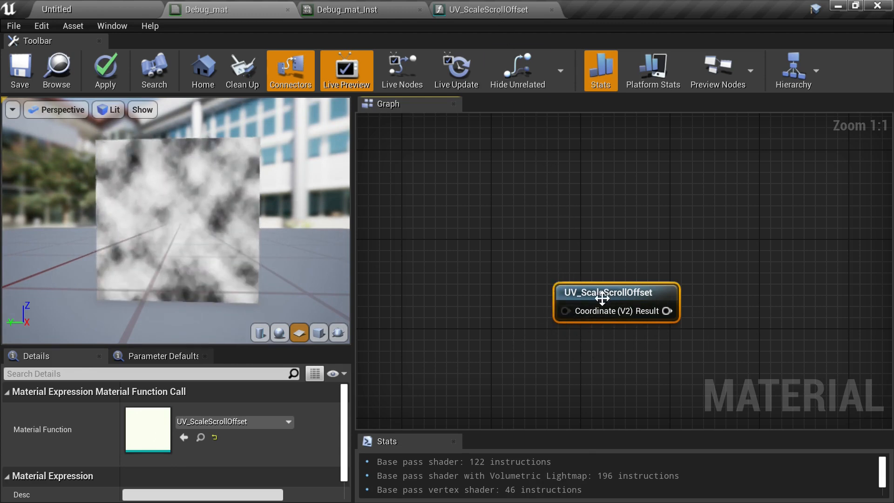
pyautogui.moveTo(634, 240); pyautogui.dragTo(590, 301, button='right')
pyautogui.scroll(-2, 594, 253)
pyautogui.moveTo(548, 357); pyautogui.dragTo(575, 270)
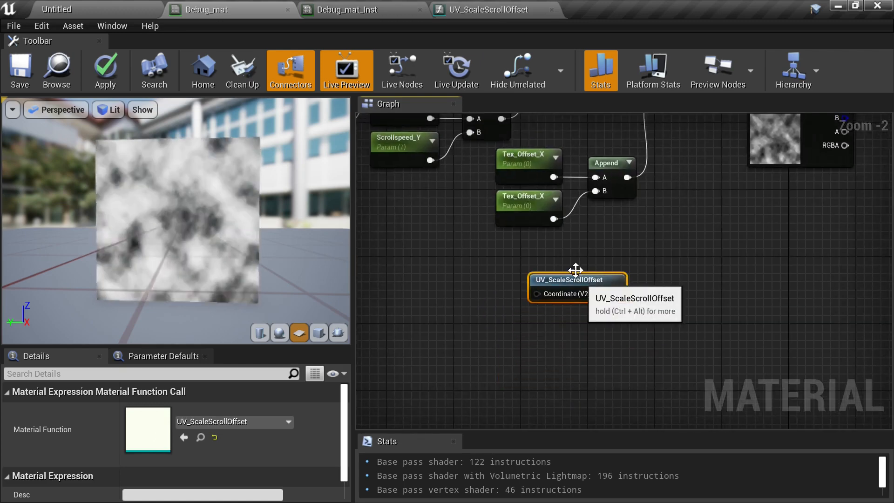
# - Return to UV_ScaleScrollOffset and duplicate the Input Coordinate node, placing the copy beside the Tex_Scale nodes
pyautogui.click(496, 13)
pyautogui.moveTo(537, 213); pyautogui.dragTo(566, 224, button='right')
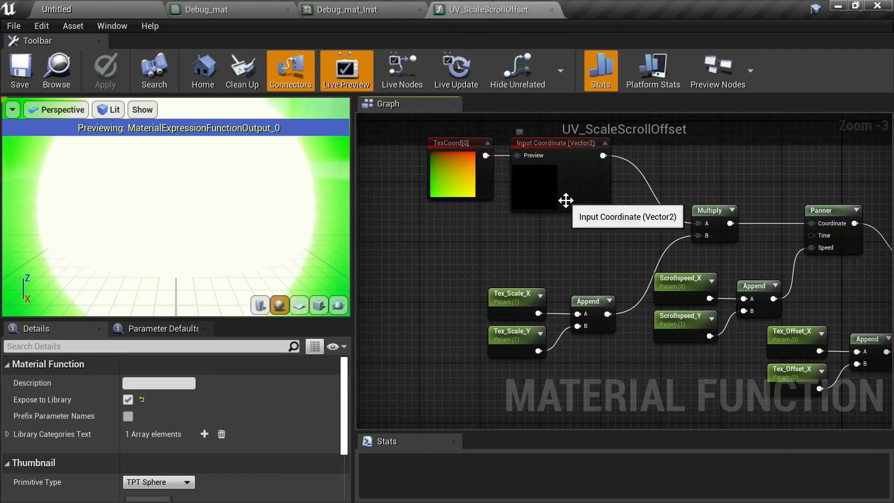
pyautogui.click(565, 201)
pyautogui.moveTo(513, 253); pyautogui.dragTo(589, 191, button='right')
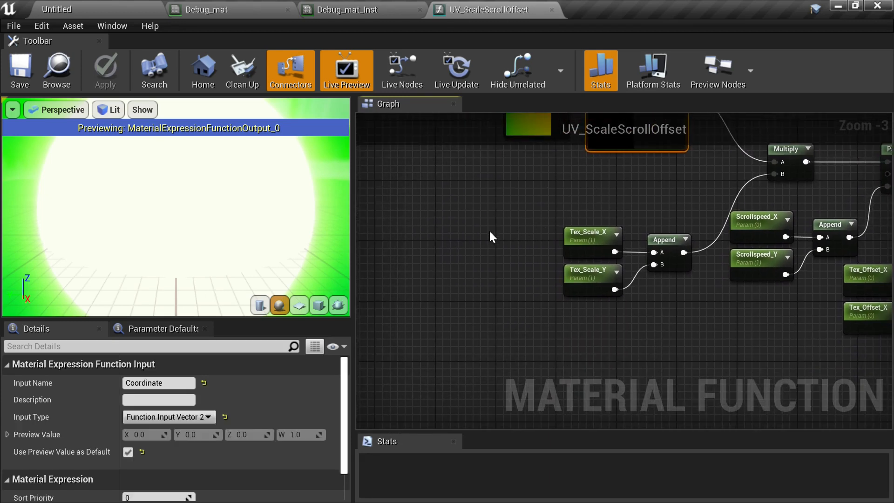
pyautogui.moveTo(469, 237); pyautogui.dragTo(479, 320, button='right')
pyautogui.click(620, 277)
pyautogui.click(650, 206)
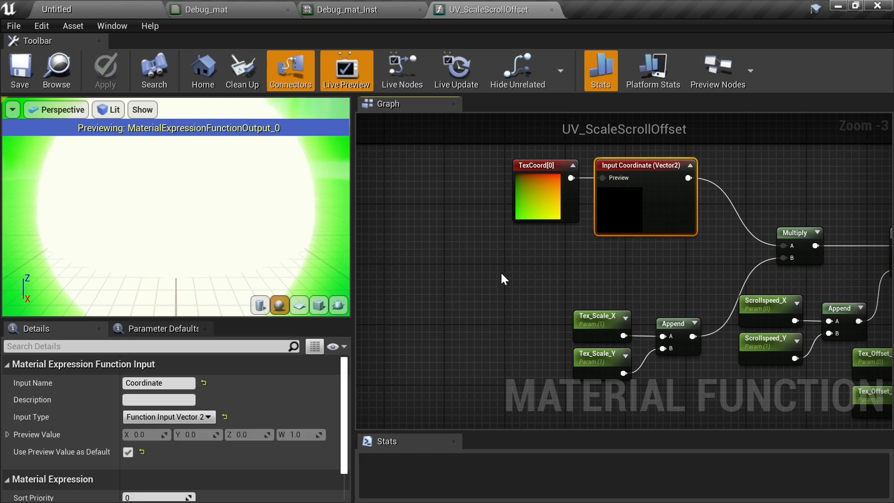
pyautogui.hotkey('ctrl', 'c')
pyautogui.hotkey('ctrl', 'v')
pyautogui.moveTo(516, 273); pyautogui.dragTo(518, 229, button='right')
pyautogui.moveTo(531, 276); pyautogui.dragTo(485, 291)
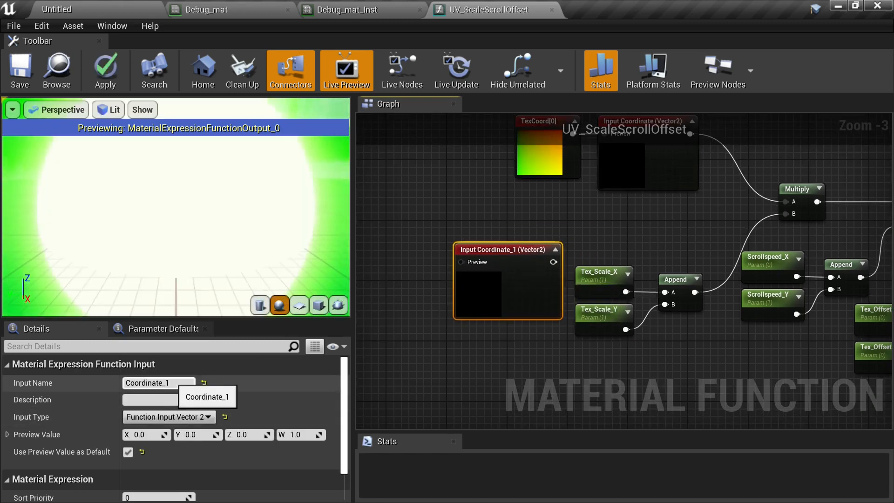
# - Rename the duplicated function input to Tex_Scale
pyautogui.click(158, 383)
pyautogui.write('T')
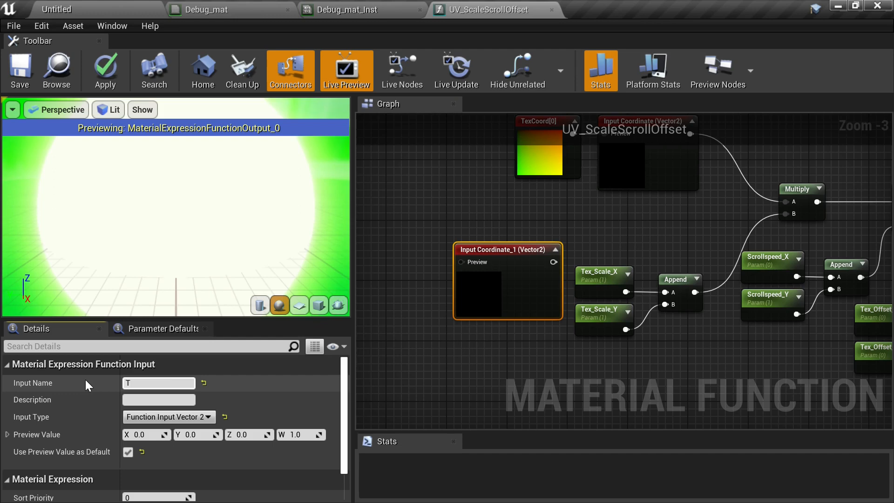
pyautogui.write('ex_Scale')
pyautogui.press('Return')
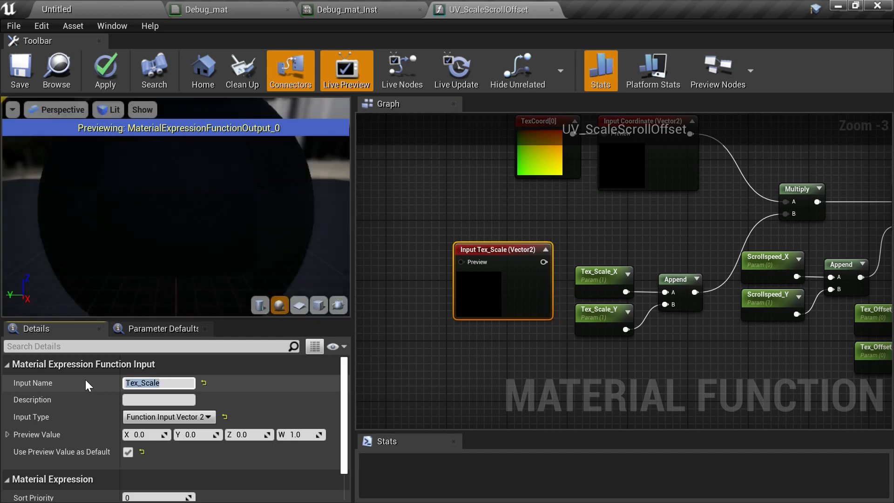
# - Move the Tex_Scale_X, Tex_Scale_Y and their Append node to the left of the Input Tex_Scale node
pyautogui.click(493, 283)
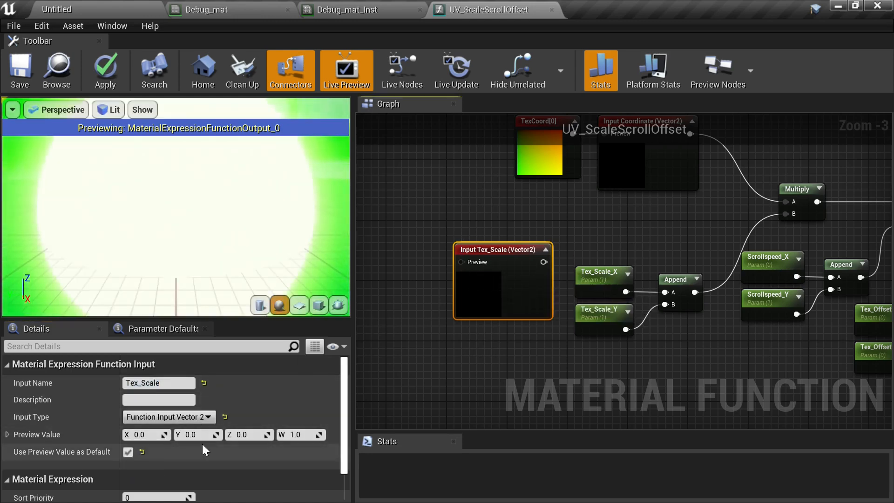
pyautogui.moveTo(595, 266); pyautogui.dragTo(683, 342)
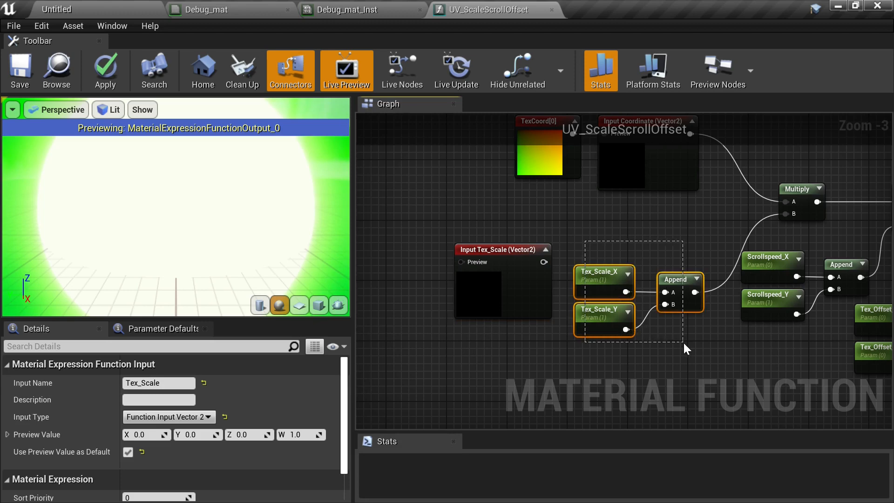
pyautogui.moveTo(680, 279); pyautogui.dragTo(419, 252)
pyautogui.moveTo(419, 300); pyautogui.dragTo(548, 310, button='right')
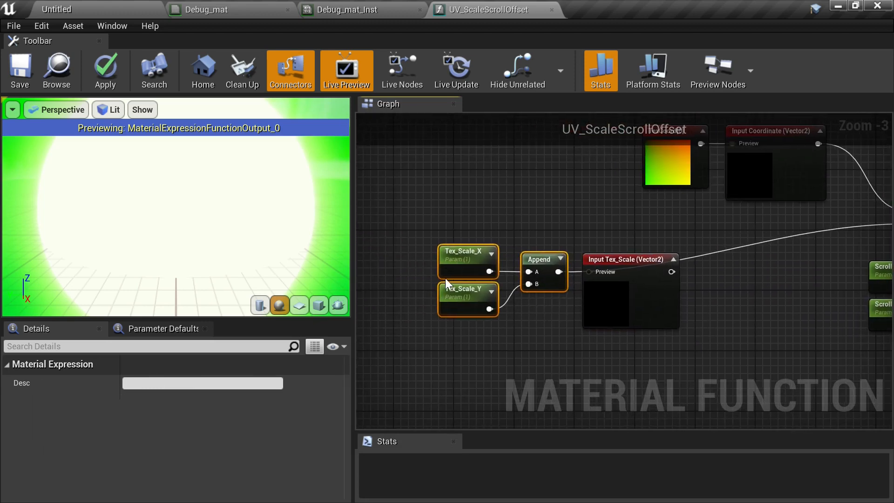
# - Convert the Tex_Scale_X and Tex_Scale_Y parameters into constants
pyautogui.click(464, 264)
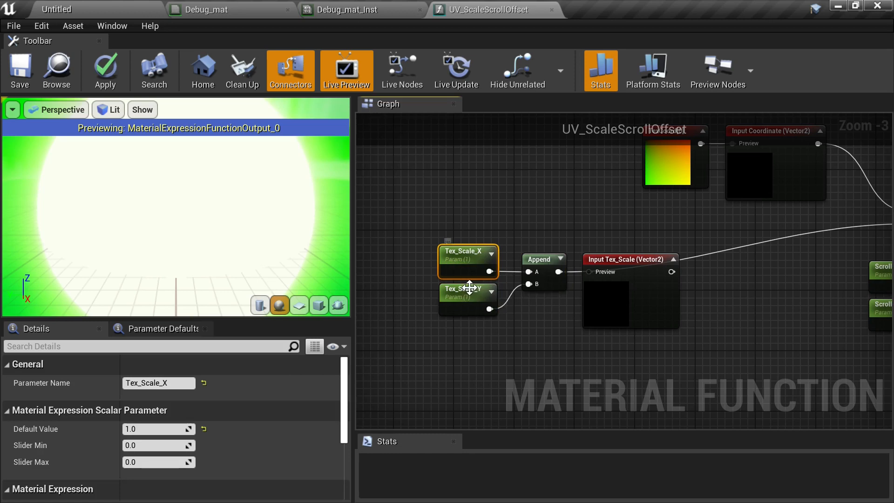
pyautogui.rightClick(465, 263)
pyautogui.press('Escape')
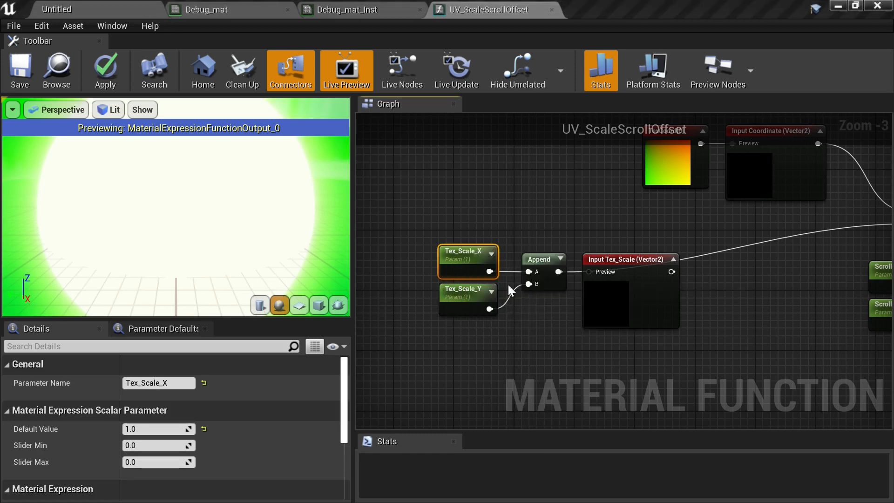
pyautogui.click(461, 294)
pyautogui.rightClick(466, 296)
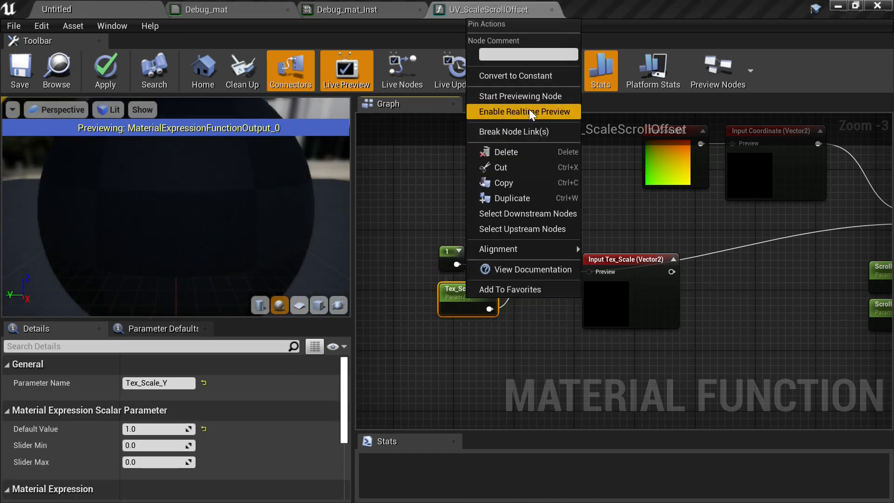
pyautogui.click(527, 80)
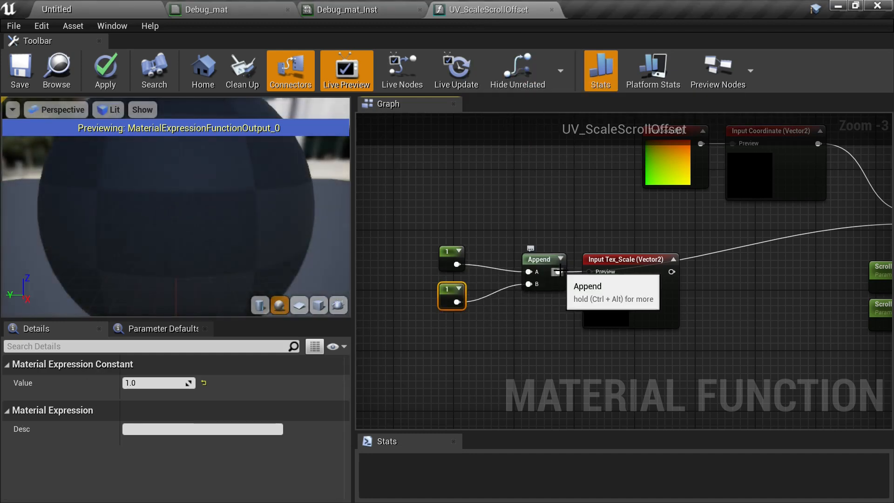
# - Wire the Append of the two scale constants into the Tex_Scale input's preview pin and reposition the constants
pyautogui.moveTo(560, 271); pyautogui.dragTo(594, 271)
pyautogui.moveTo(419, 202); pyautogui.dragTo(445, 320)
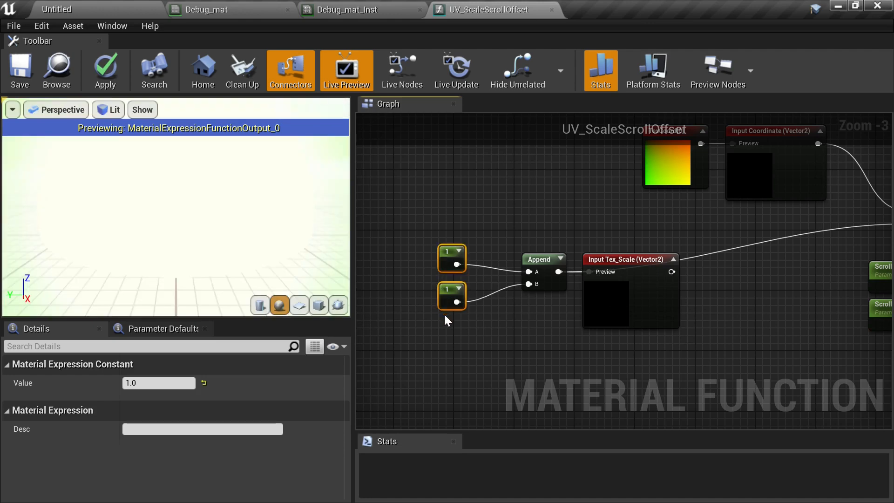
pyautogui.moveTo(450, 256); pyautogui.dragTo(480, 263)
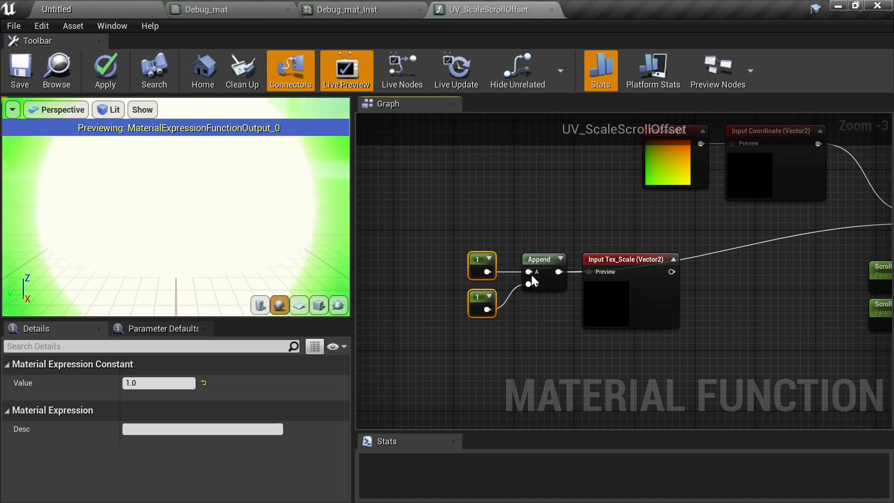
# - Connect the Input Tex_Scale output to the Multiply node's B input
pyautogui.click(719, 253)
pyautogui.moveTo(718, 253); pyautogui.dragTo(557, 279, button='right')
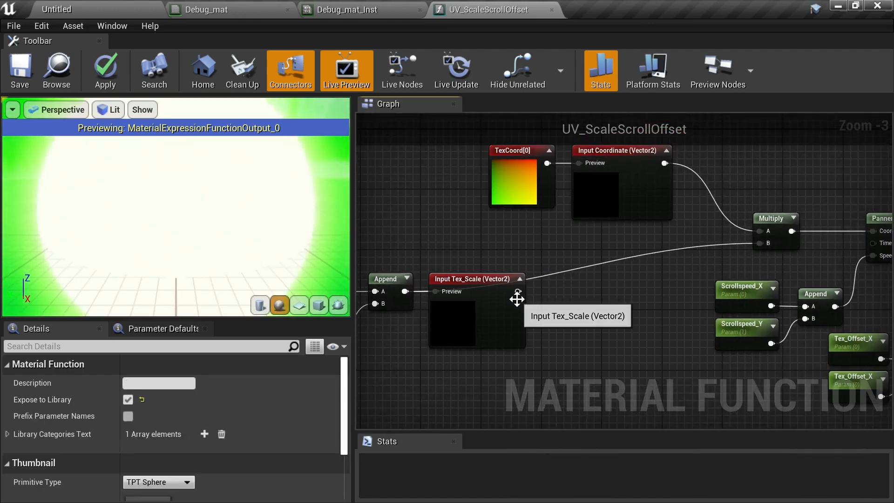
pyautogui.moveTo(517, 292); pyautogui.dragTo(765, 245)
# - Arrange the TexCoord, Input Coordinate, scale constants and Input Tex_Scale nodes neatly, then save the material function
pyautogui.moveTo(680, 305); pyautogui.dragTo(803, 286, button='right')
pyautogui.moveTo(428, 236); pyautogui.dragTo(742, 280)
pyautogui.moveTo(742, 279); pyautogui.dragTo(508, 344, button='right')
pyautogui.click(24, 71)
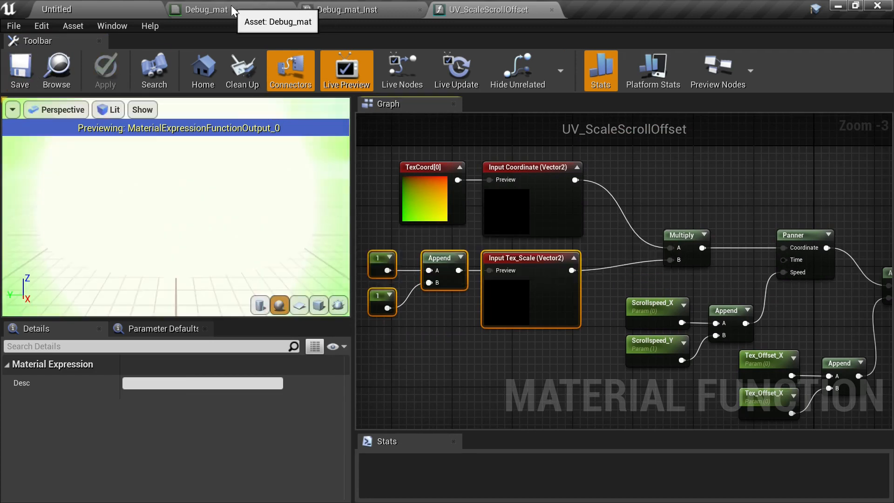
# - Check the UV_ScaleScrollOffset node's inputs in Debug_mat and return to the function graph
pyautogui.click(230, 4)
pyautogui.scroll(2, 570, 316)
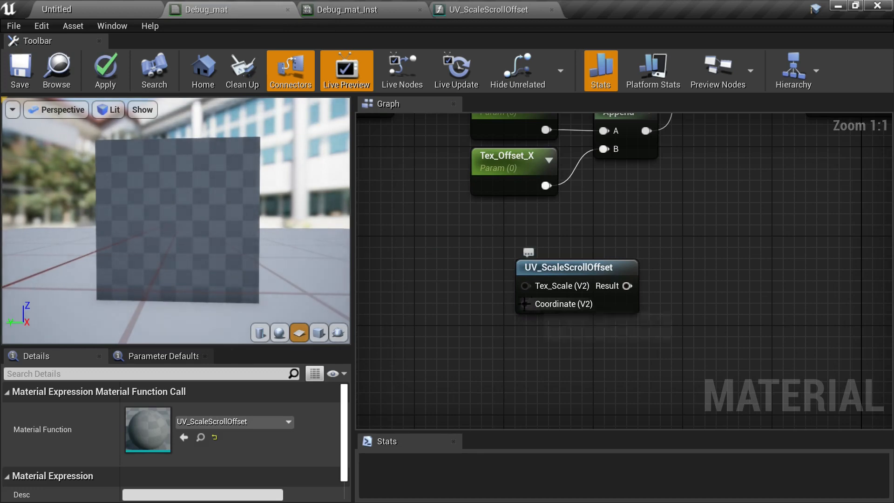
pyautogui.click(438, 6)
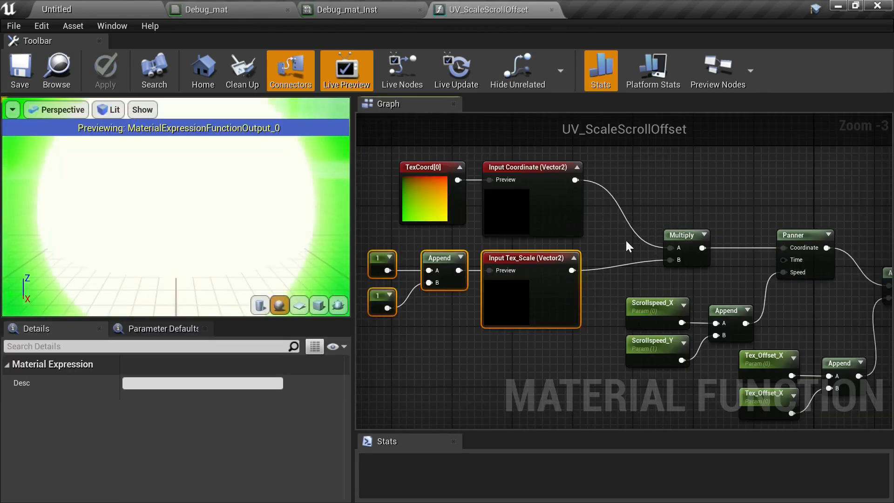
# - Realign the Multiply and Panner nodes so their wires run straight
pyautogui.moveTo(597, 224); pyautogui.dragTo(492, 177, button='right')
pyautogui.scroll(-1, 564, 183)
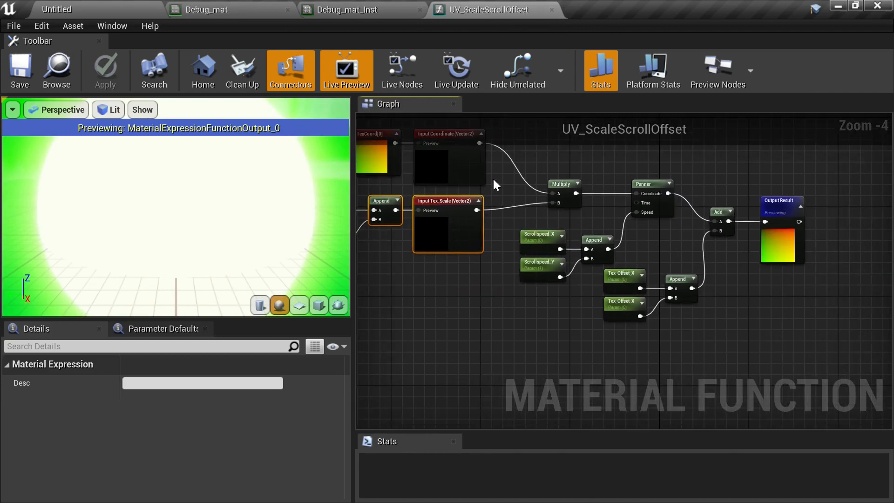
pyautogui.scroll(1, 576, 225)
pyautogui.moveTo(575, 195); pyautogui.dragTo(678, 243, button='right')
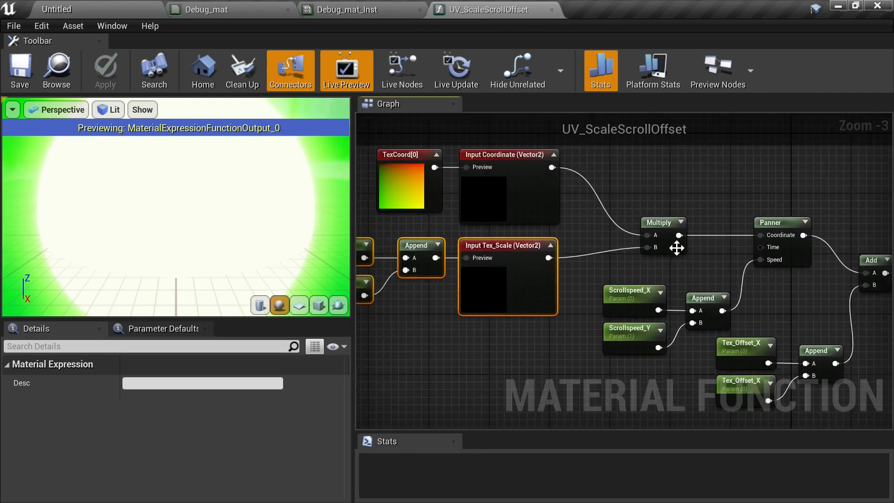
pyautogui.moveTo(666, 225); pyautogui.dragTo(630, 194)
pyautogui.moveTo(794, 228); pyautogui.dragTo(733, 208, button='right')
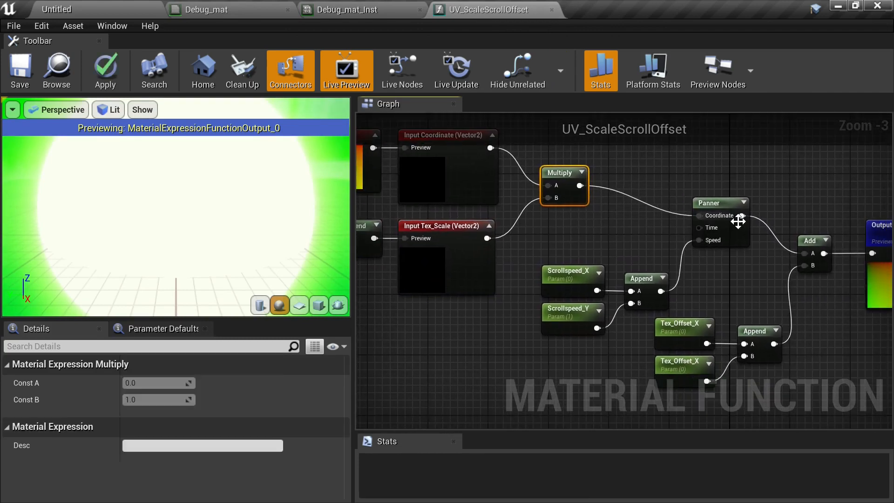
pyautogui.moveTo(733, 208); pyautogui.dragTo(733, 178)
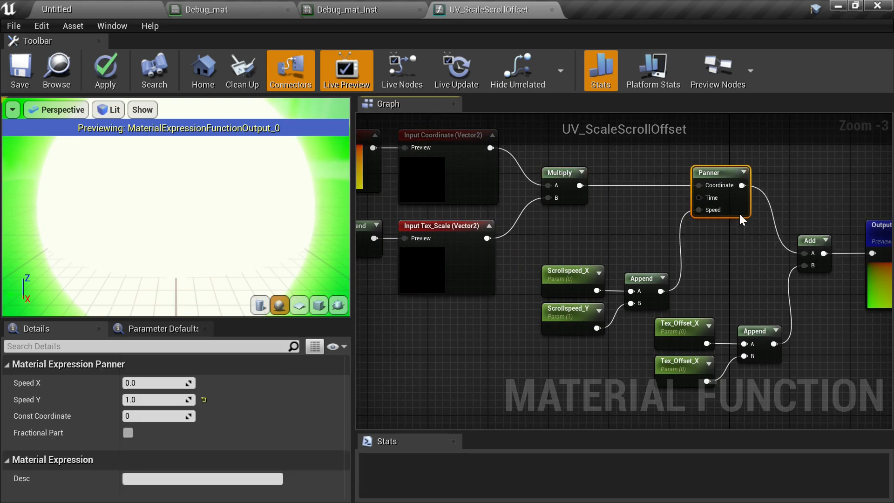
# - Duplicate the Input Tex_Scale node below it and rename the copy's input to ScrollSpeed
pyautogui.moveTo(772, 273); pyautogui.dragTo(657, 238, button='right')
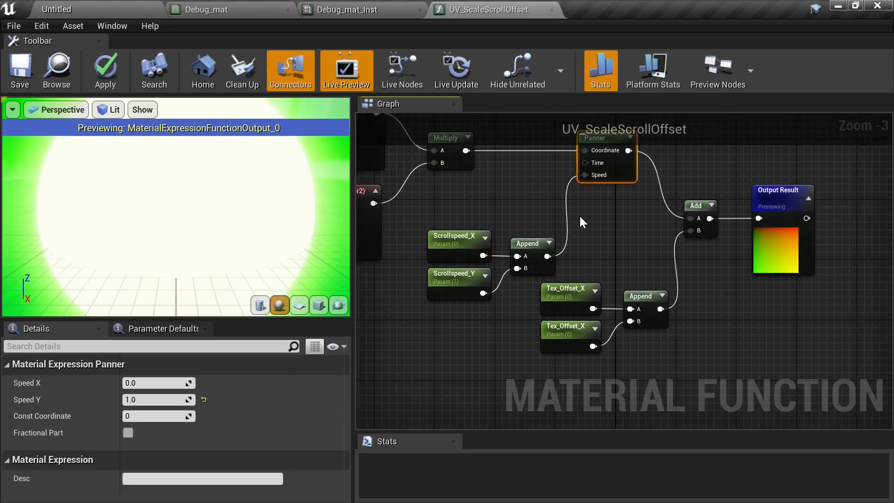
pyautogui.moveTo(580, 217); pyautogui.dragTo(786, 319)
pyautogui.moveTo(638, 292); pyautogui.dragTo(739, 284)
pyautogui.moveTo(670, 259); pyautogui.dragTo(800, 255, button='right')
pyautogui.moveTo(577, 340); pyautogui.dragTo(666, 353, button='right')
pyautogui.click(525, 253)
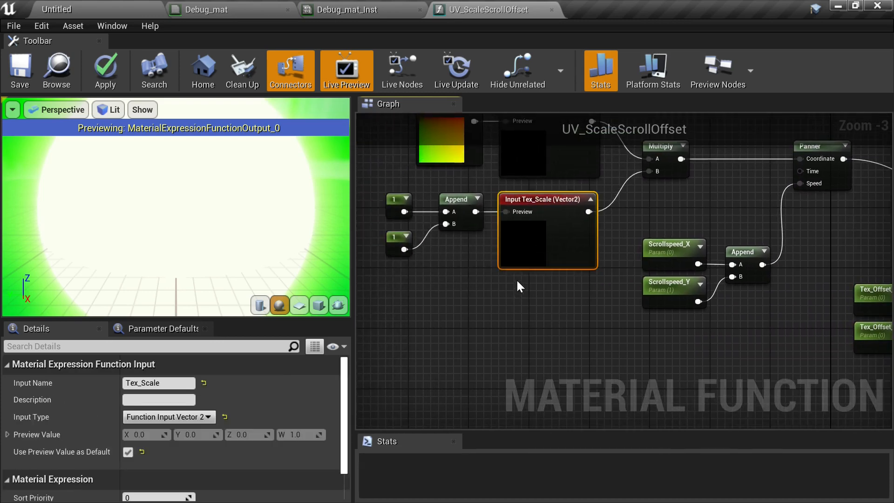
pyautogui.hotkey('ctrl', 'w')
pyautogui.moveTo(604, 319); pyautogui.dragTo(611, 292, button='right')
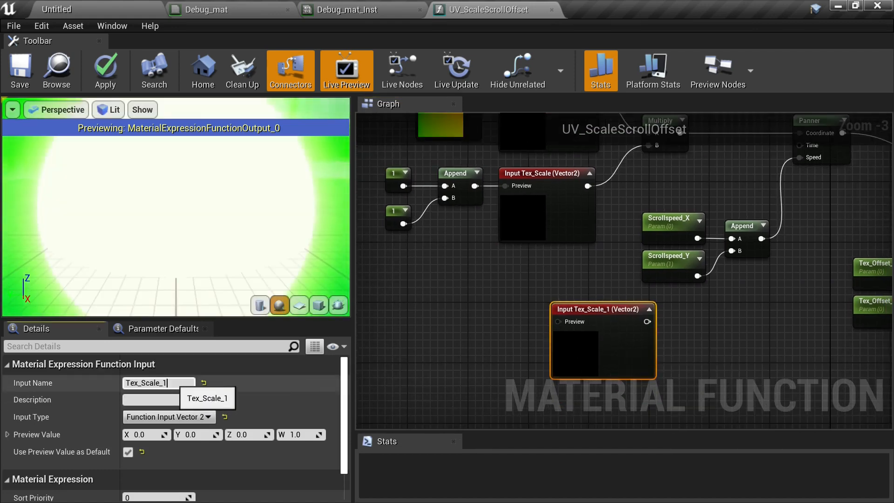
pyautogui.hotkey('ctrl', 'a')
pyautogui.write('Sx')
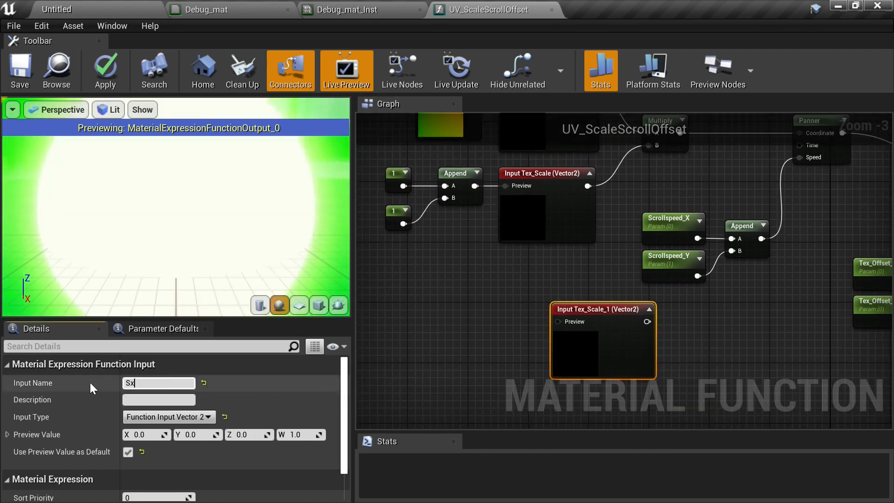
pyautogui.press('BackSpace')
pyautogui.write('crollSpeed')
pyautogui.press('Return')
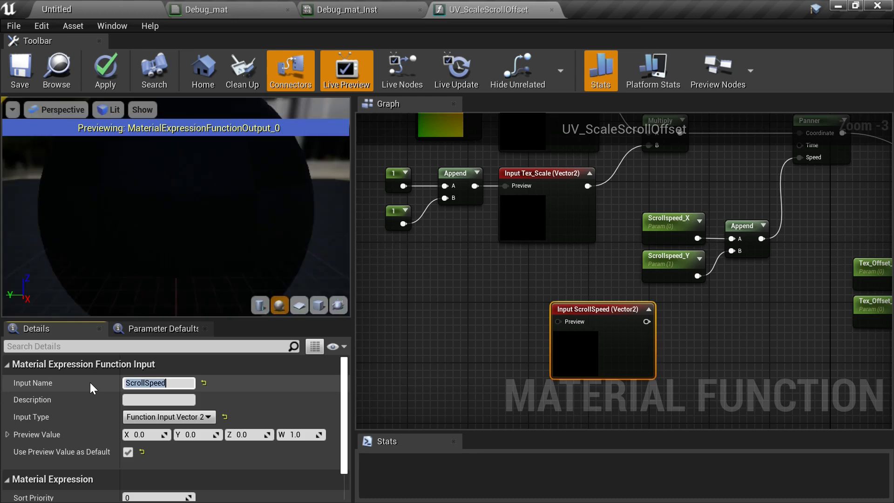
# - Convert the Scrollspeed_X and Scrollspeed_Y parameters into constants
pyautogui.click(656, 219)
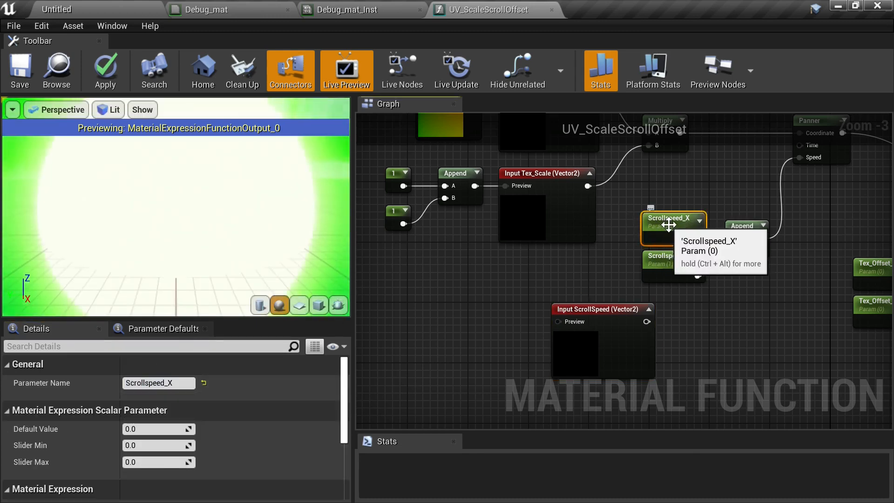
pyautogui.rightClick(668, 223)
pyautogui.click(739, 281)
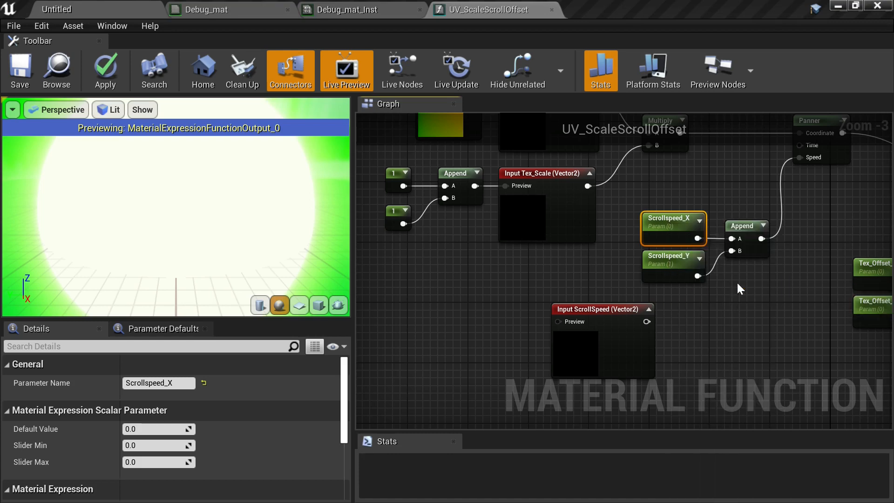
pyautogui.click(663, 261)
pyautogui.rightClick(667, 261)
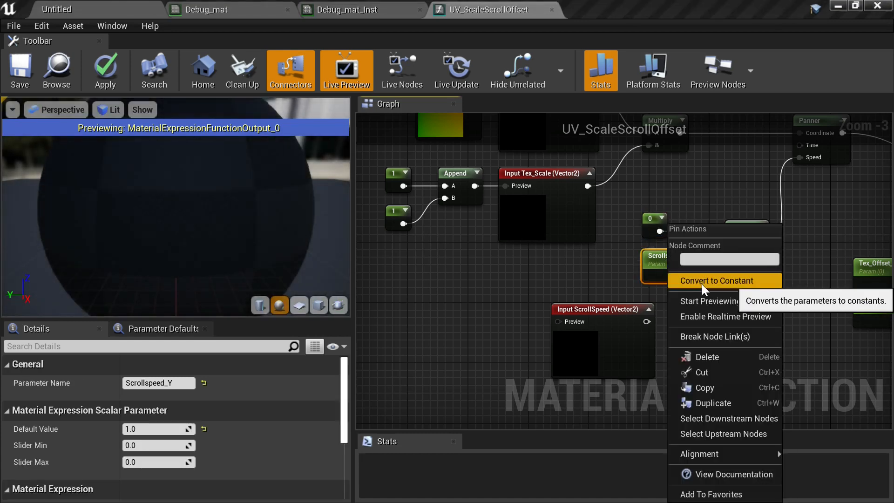
pyautogui.click(734, 283)
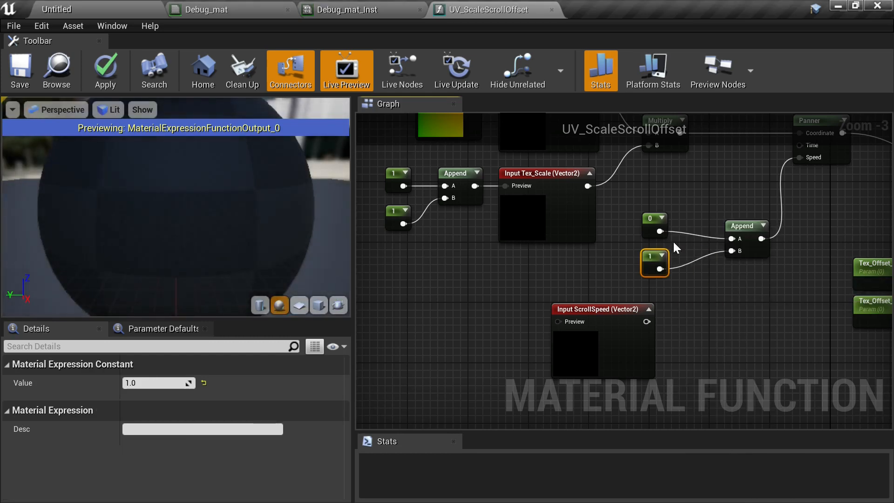
# - Set the second scroll speed constant's value to 0
pyautogui.moveTo(628, 209); pyautogui.dragTo(664, 260)
pyautogui.moveTo(743, 284); pyautogui.dragTo(743, 285)
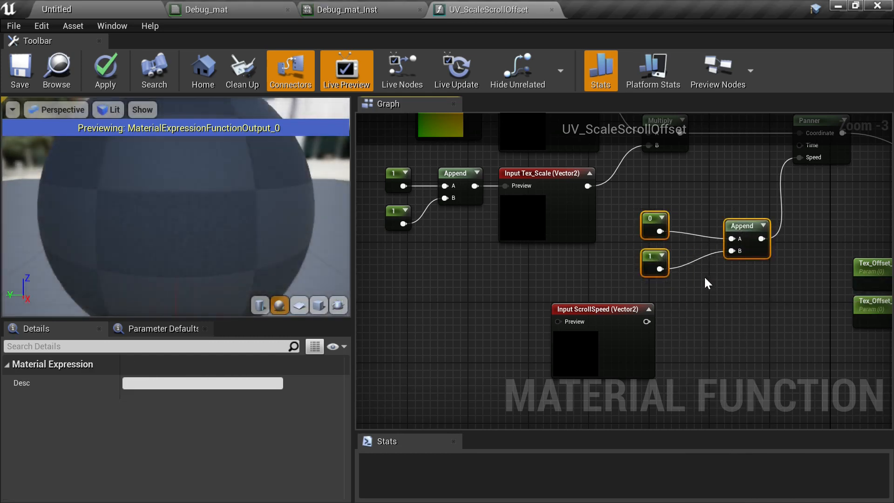
pyautogui.click(704, 275)
pyautogui.click(652, 261)
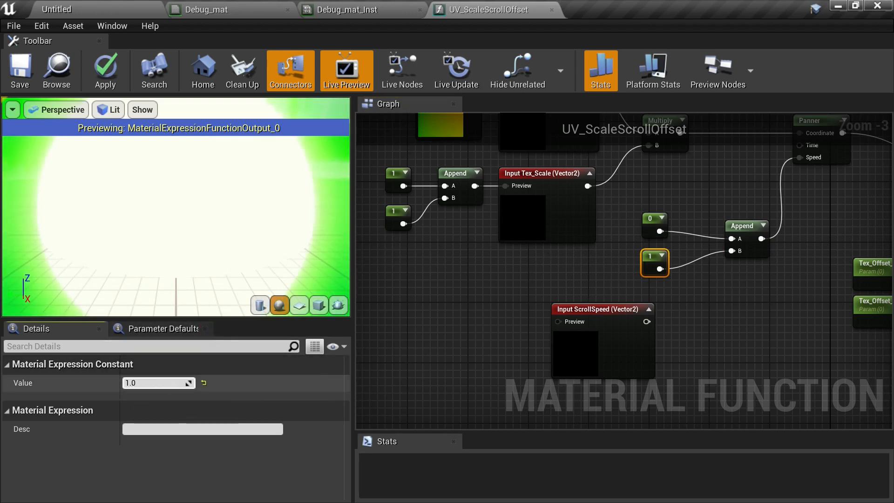
pyautogui.click(181, 384)
pyautogui.write('0')
pyautogui.press('Return')
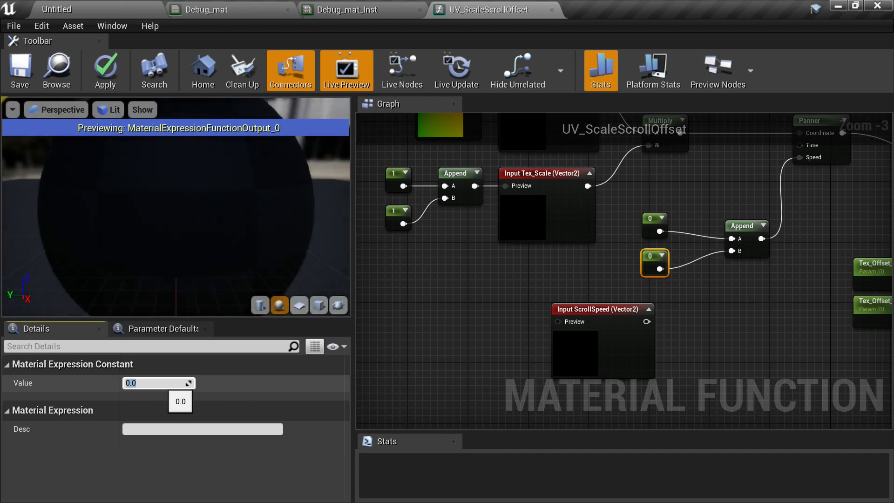
# - Move the scroll speed constants and their Append beside the ScrollSpeed input and feed them into its preview pin
pyautogui.moveTo(617, 207); pyautogui.dragTo(749, 267)
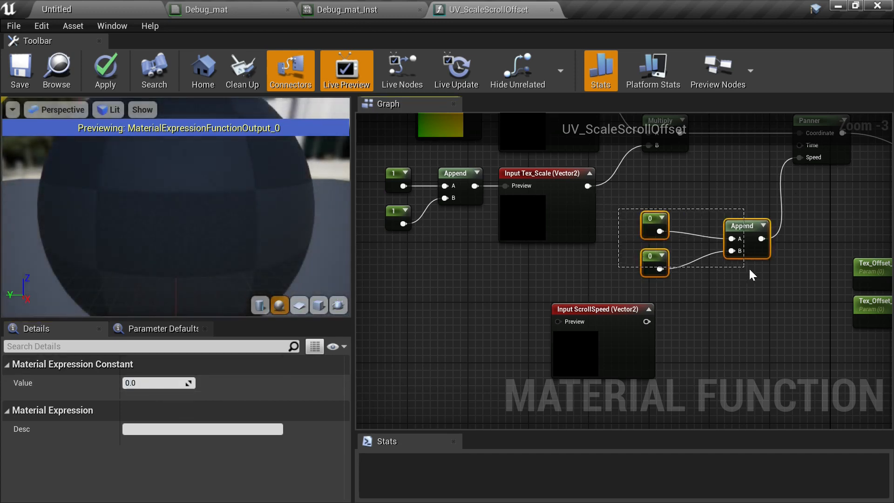
pyautogui.moveTo(724, 238); pyautogui.dragTo(560, 321)
pyautogui.click(508, 355)
pyautogui.moveTo(744, 258); pyautogui.dragTo(630, 305, button='right')
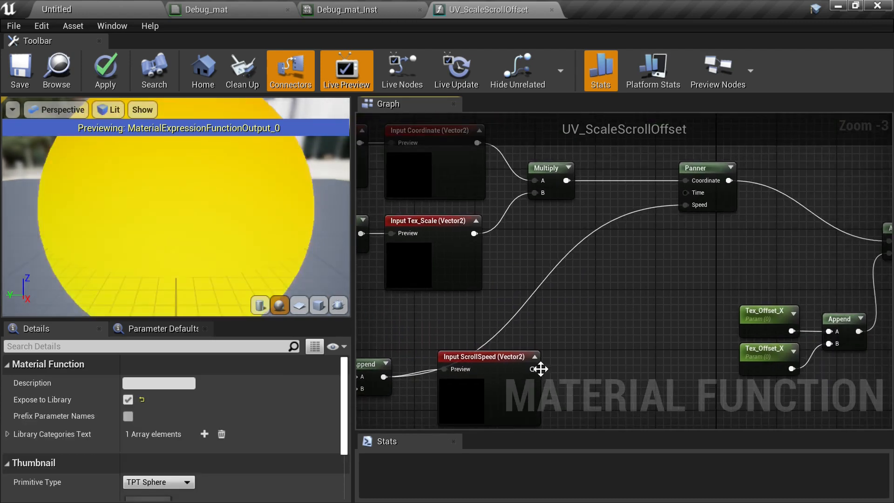
# - Connect the ScrollSpeed input's output to the Panner's Speed input
pyautogui.moveTo(532, 369); pyautogui.dragTo(691, 203)
# - Duplicate the ScrollSpeed input and rename the copy's input to Tex_Offset
pyautogui.moveTo(698, 281); pyautogui.dragTo(755, 210, button='right')
pyautogui.moveTo(683, 215); pyautogui.dragTo(538, 227, button='right')
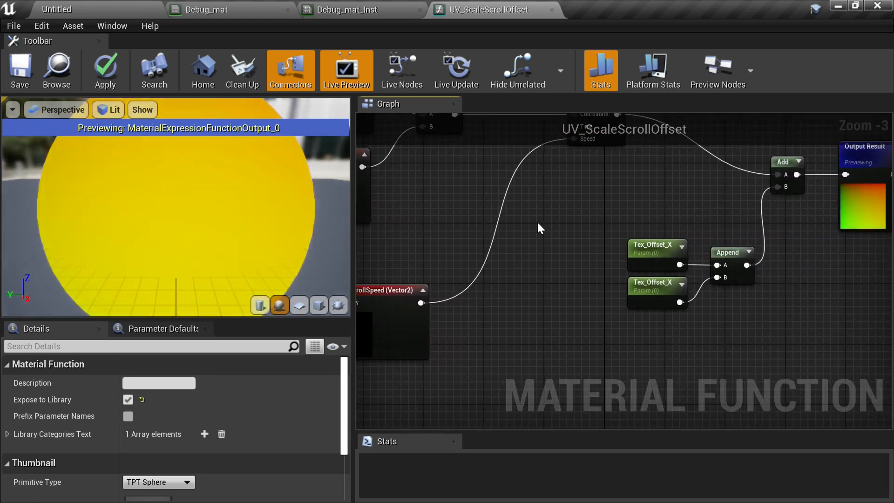
pyautogui.moveTo(482, 252); pyautogui.dragTo(559, 235, button='right')
pyautogui.click(465, 308)
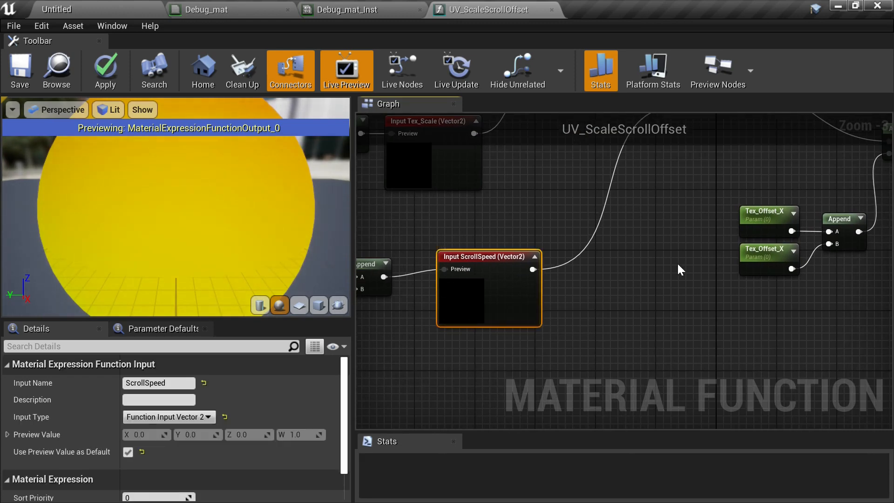
pyautogui.hotkey('ctrl', 'v')
pyautogui.moveTo(699, 305); pyautogui.dragTo(691, 318)
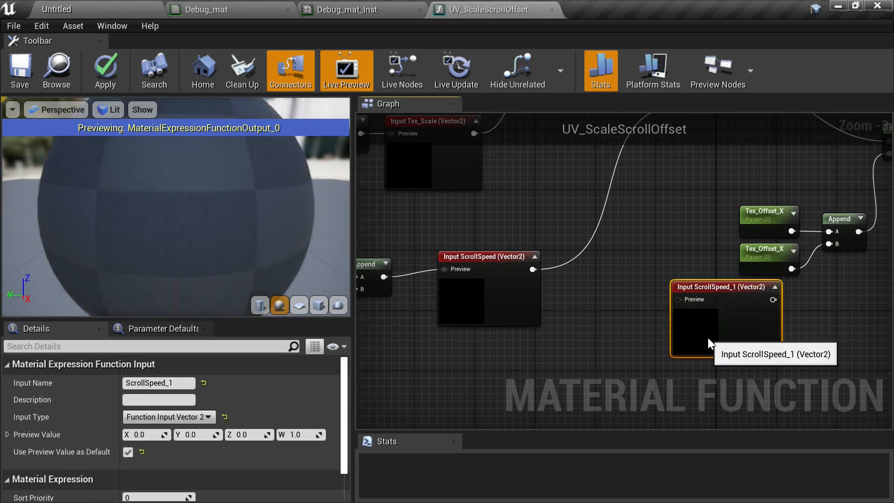
pyautogui.click(131, 382)
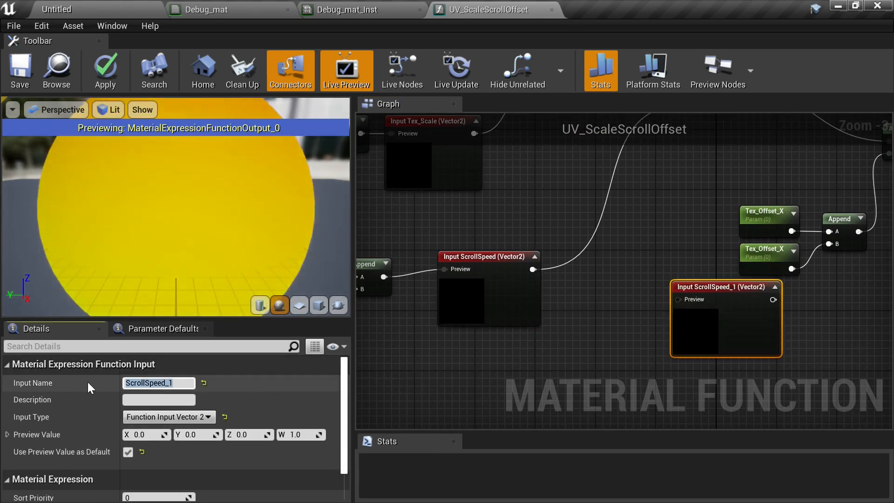
pyautogui.write('Tex_O')
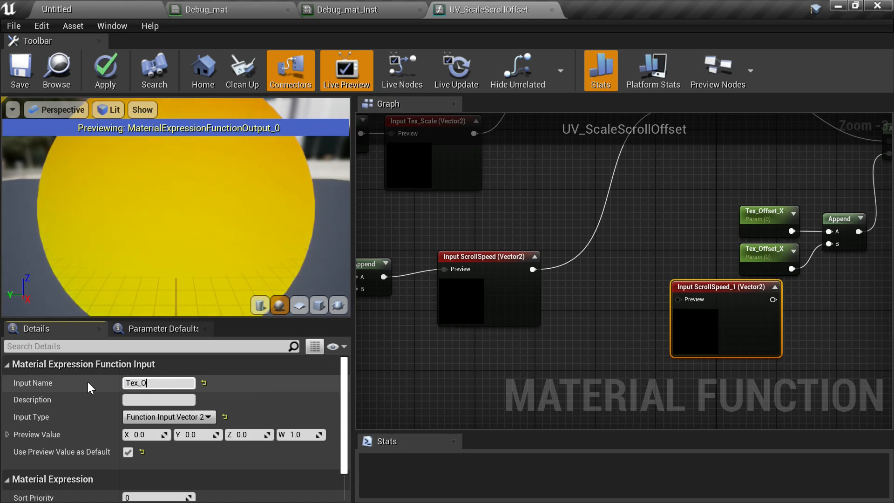
pyautogui.write('ffsety')
pyautogui.press('BackSpace')
pyautogui.press('Return')
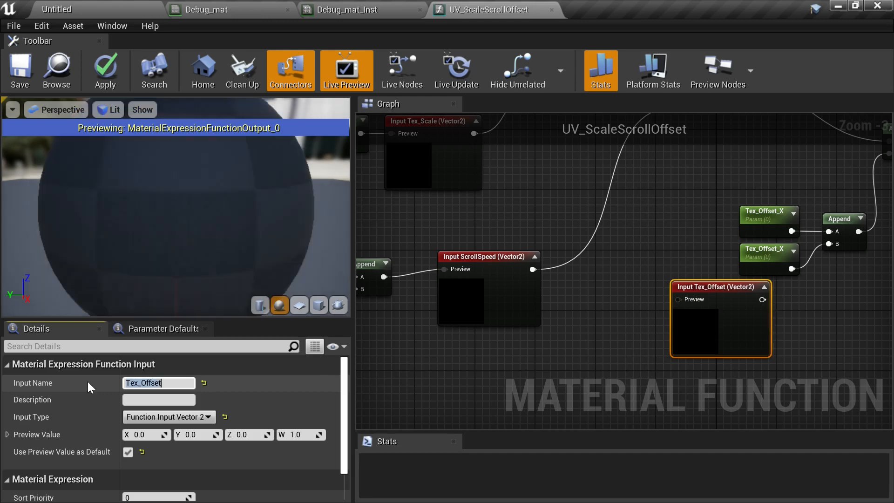
# - Convert both Tex_Offset_X parameters into constants
pyautogui.moveTo(650, 206); pyautogui.dragTo(554, 231, button='right')
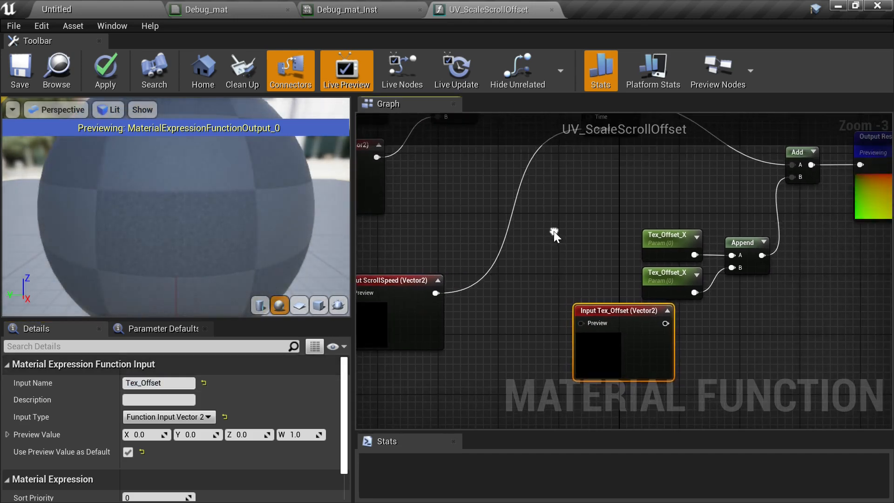
pyautogui.click(669, 247)
pyautogui.rightClick(669, 247)
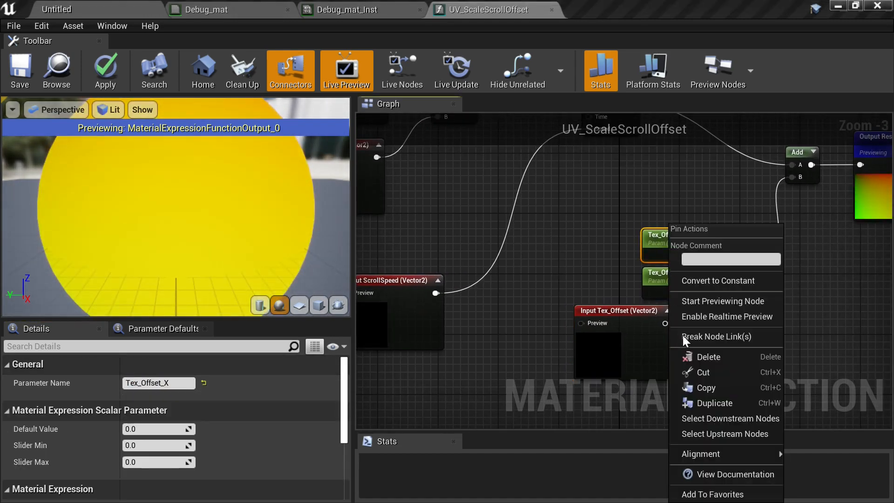
pyautogui.click(715, 279)
pyautogui.click(654, 278)
pyautogui.rightClick(664, 280)
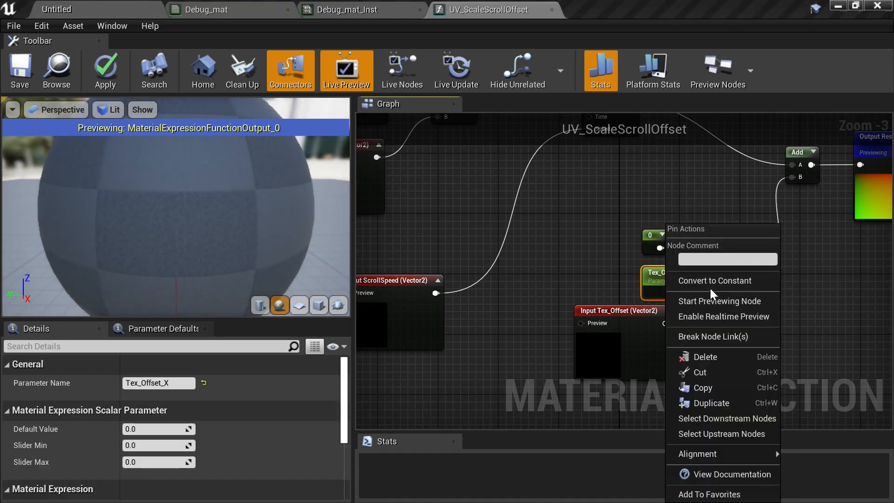
pyautogui.click(711, 281)
# - Move the offset constants and their Append node to the left of the Input Tex_Offset node
pyautogui.moveTo(642, 242); pyautogui.dragTo(762, 286)
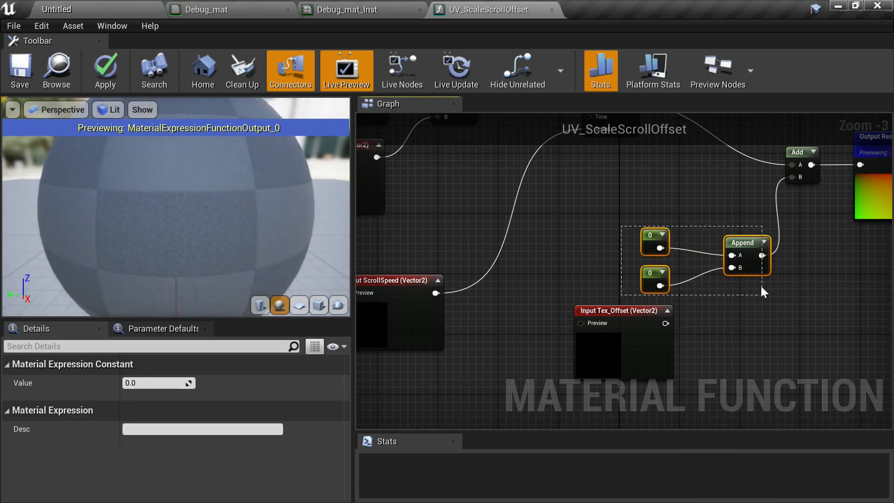
pyautogui.moveTo(740, 247); pyautogui.dragTo(508, 377)
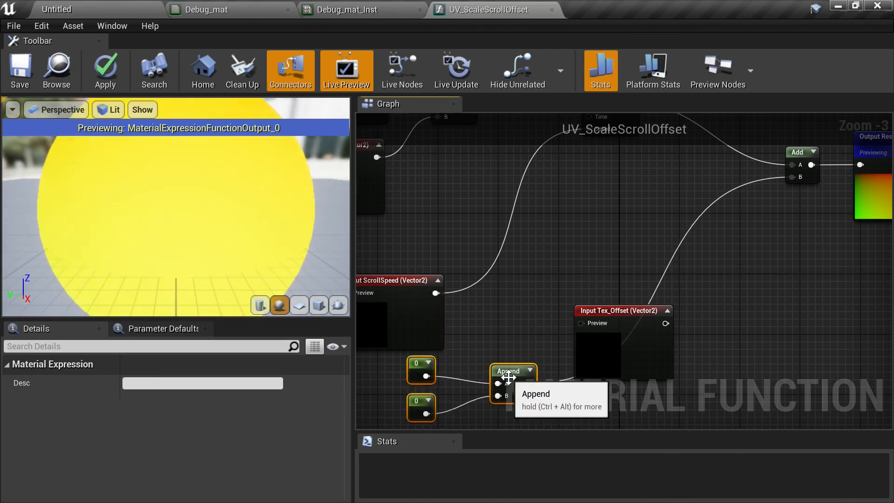
# - Wire the offset Append into the Tex_Offset input's preview pin, link Tex_Offset to the Add node's B, and save the function
pyautogui.moveTo(527, 325); pyautogui.dragTo(527, 301, button='right')
pyautogui.moveTo(529, 358); pyautogui.dragTo(585, 298)
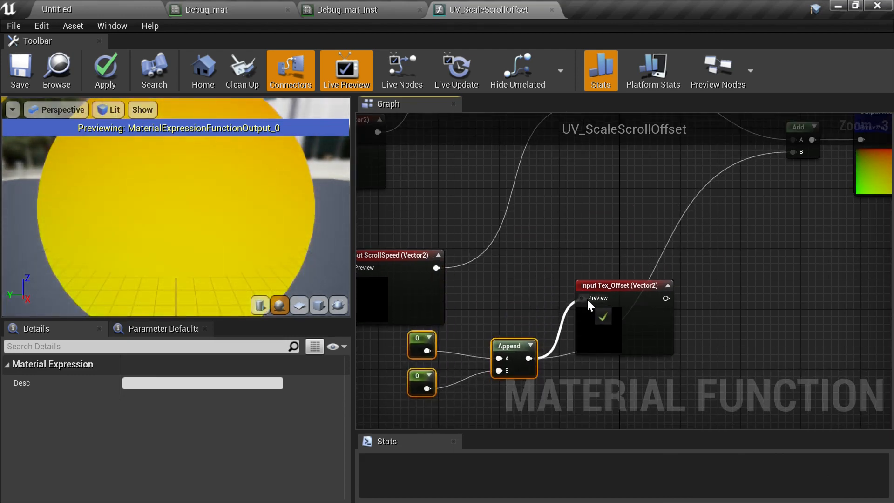
pyautogui.moveTo(620, 298); pyautogui.dragTo(603, 315, button='right')
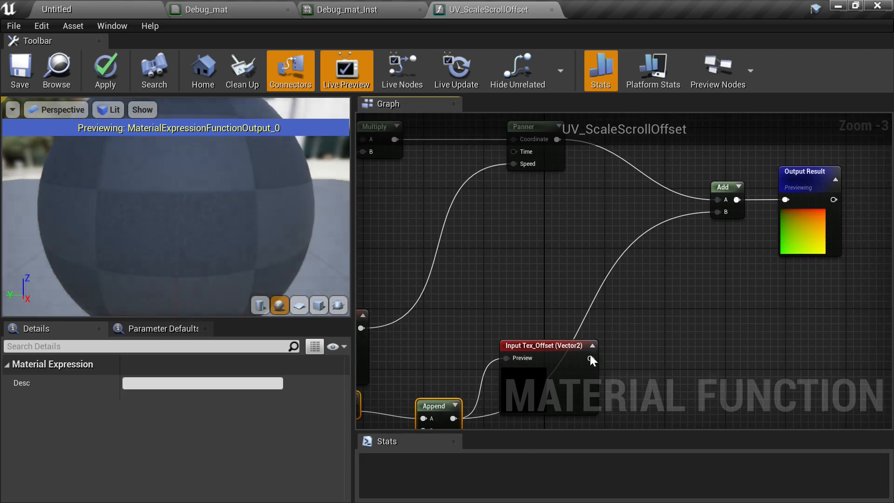
pyautogui.moveTo(590, 358); pyautogui.dragTo(724, 213)
pyautogui.moveTo(662, 231); pyautogui.dragTo(832, 175, button='right')
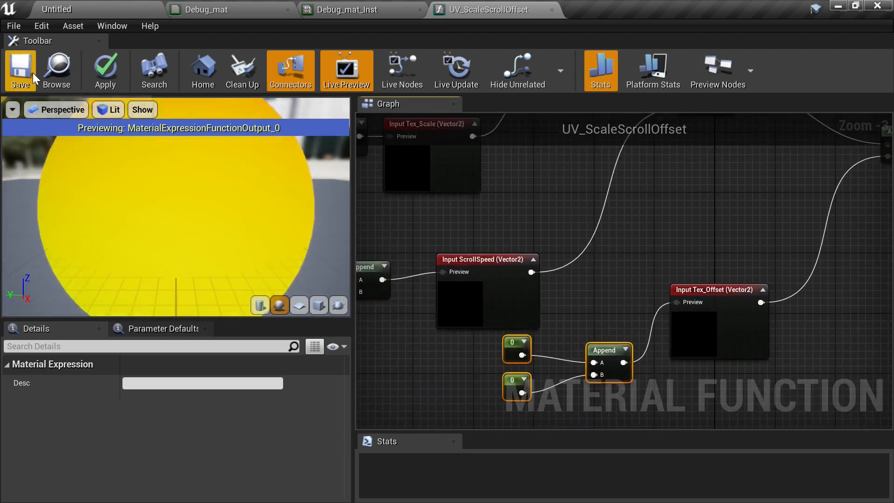
pyautogui.click(23, 71)
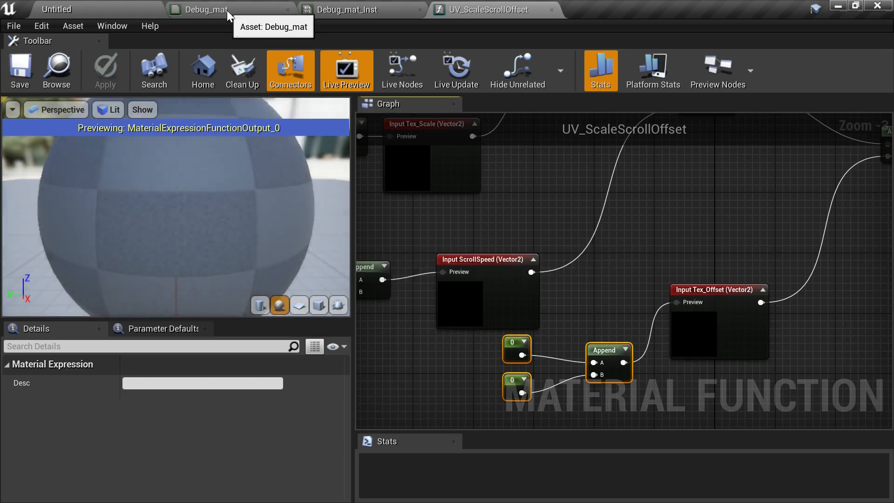
# - In Debug_mat, position the UV_ScaleScrollOffset node and connect the Tex_Scale Append to its Tex_Scale input
pyautogui.click(227, 10)
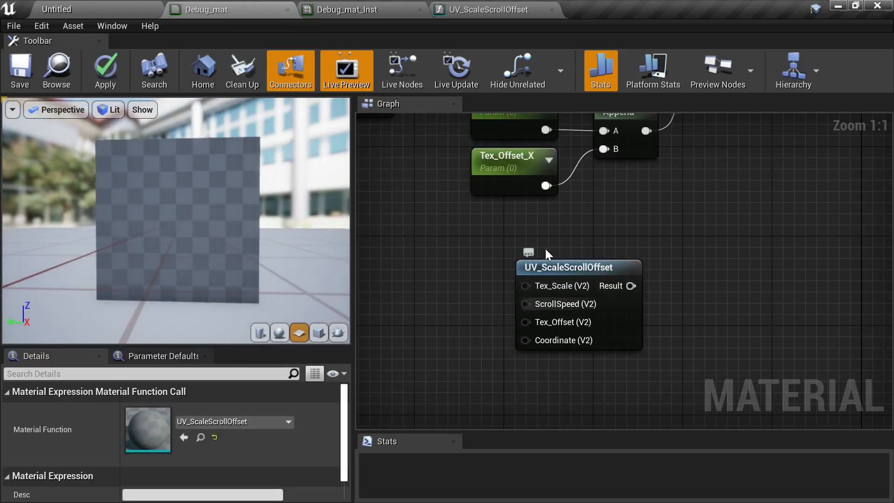
pyautogui.moveTo(594, 271); pyautogui.dragTo(551, 257)
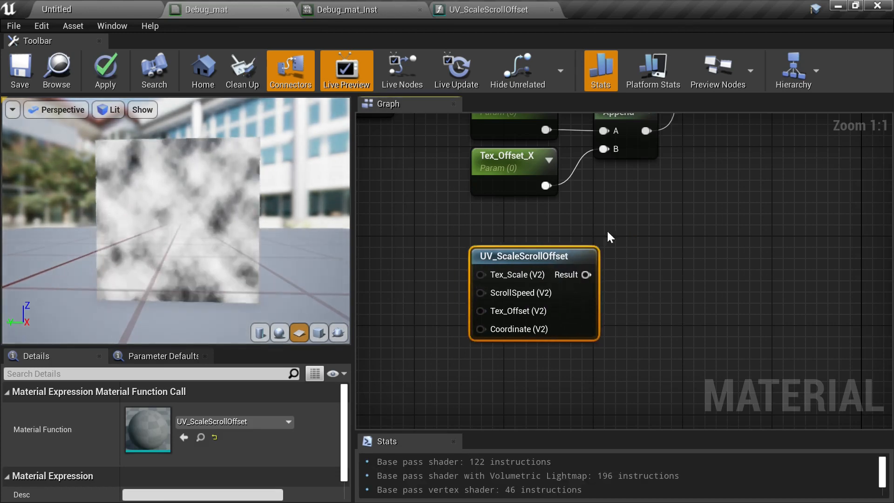
pyautogui.moveTo(609, 243); pyautogui.dragTo(739, 240, button='right')
pyautogui.scroll(-1, 720, 239)
pyautogui.scroll(-1, 720, 244)
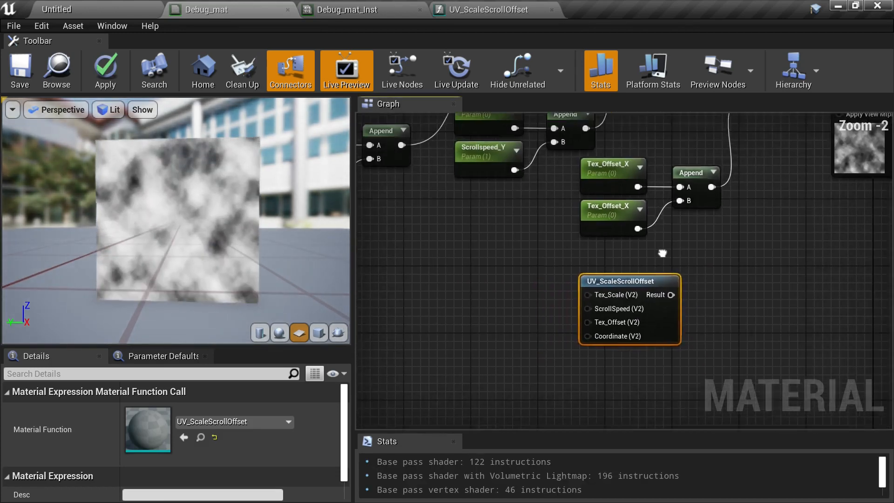
pyautogui.moveTo(673, 241); pyautogui.dragTo(618, 272, button='right')
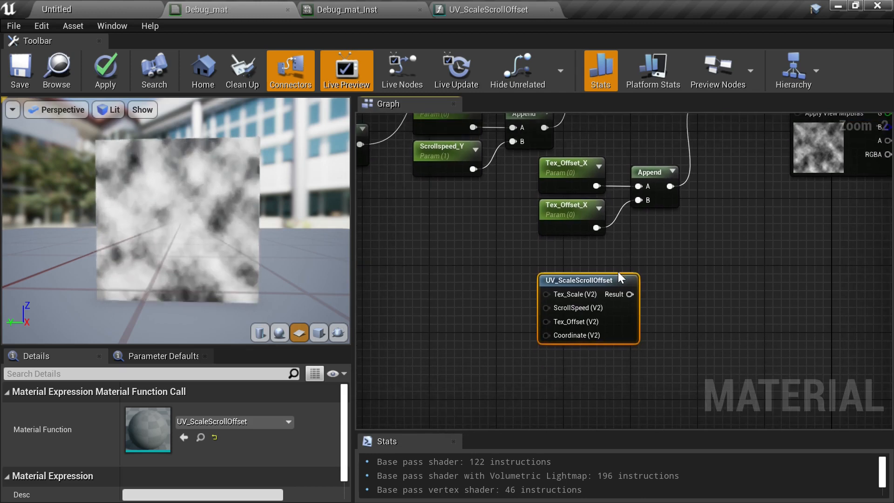
pyautogui.moveTo(660, 244); pyautogui.dragTo(802, 271, button='right')
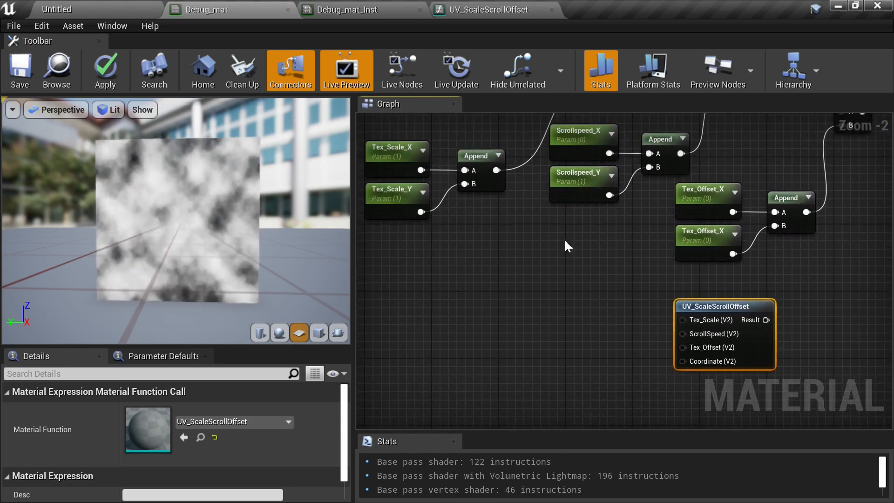
pyautogui.moveTo(565, 242); pyautogui.dragTo(494, 216, button='right')
pyautogui.scroll(-1, 579, 320)
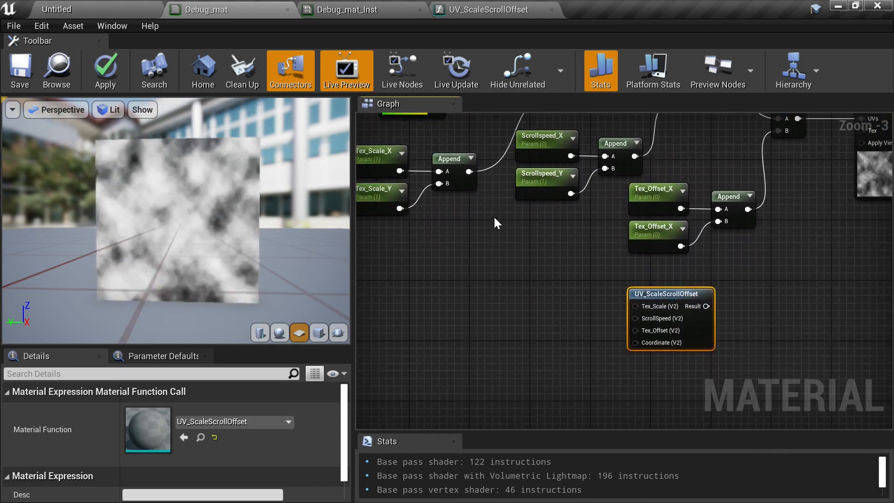
pyautogui.moveTo(429, 204); pyautogui.dragTo(495, 214, button='right')
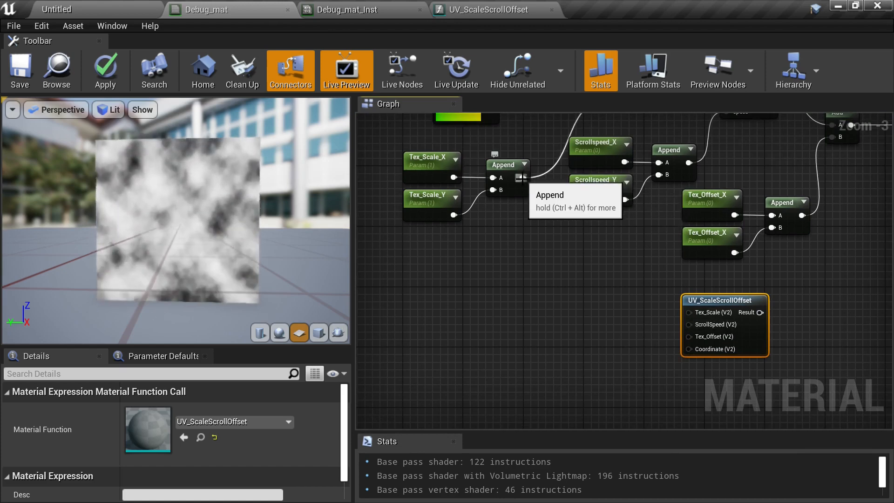
pyautogui.moveTo(522, 177); pyautogui.dragTo(691, 310)
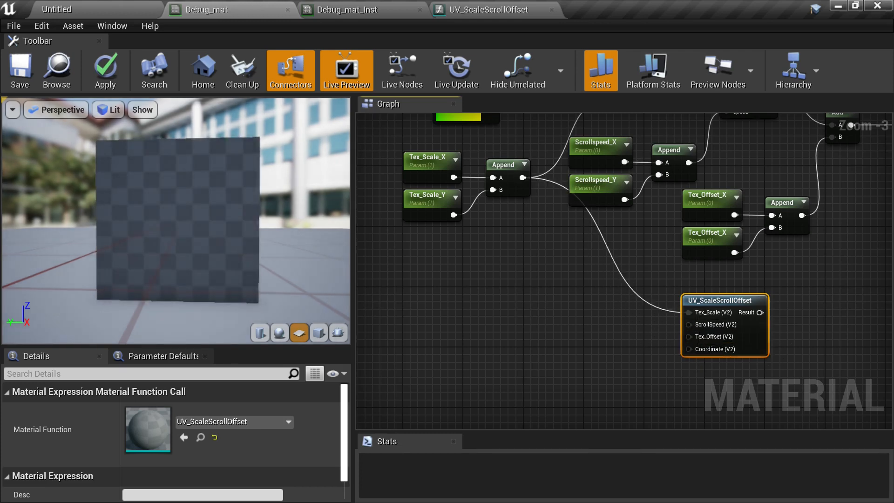
# - Connect the Scrollspeed Append to the ScrollSpeed input and the Tex_Offset Append to the Tex_Offset input
pyautogui.moveTo(694, 178); pyautogui.dragTo(587, 175, button='right')
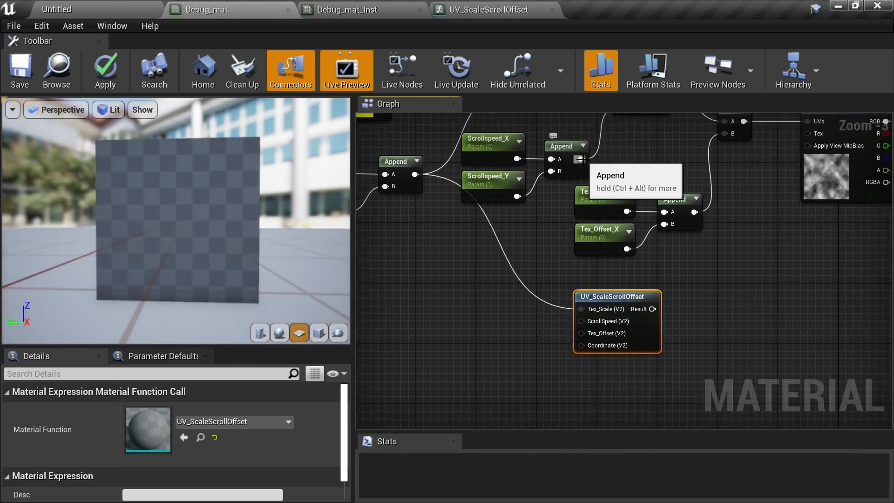
pyautogui.moveTo(581, 159); pyautogui.dragTo(582, 320)
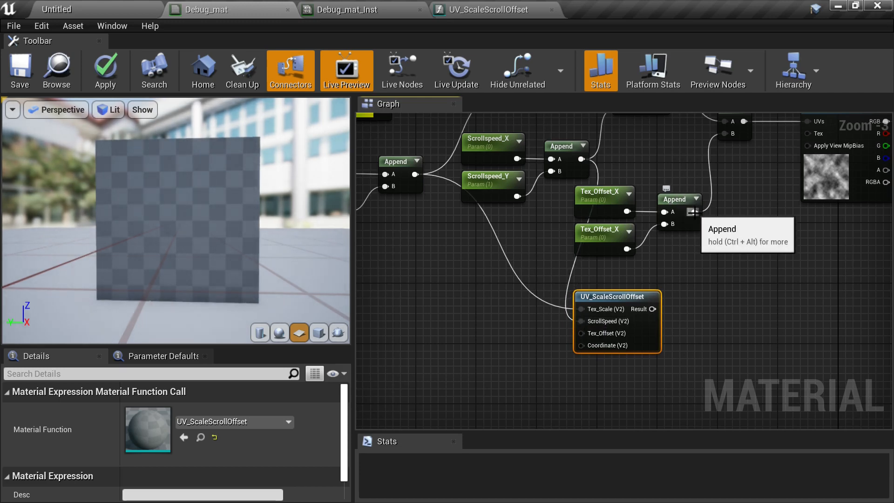
pyautogui.moveTo(694, 213); pyautogui.dragTo(579, 332)
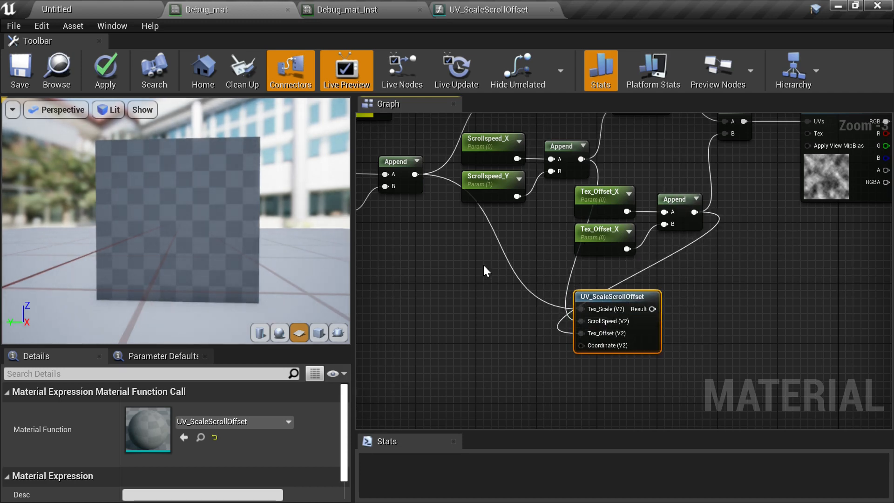
# - Connect the UV_ScaleScrollOffset Result output to the Texture Sample's UVs input
pyautogui.moveTo(483, 264); pyautogui.dragTo(595, 326, button='right')
pyautogui.moveTo(508, 162); pyautogui.dragTo(702, 361)
pyautogui.moveTo(781, 339); pyautogui.dragTo(560, 372, button='right')
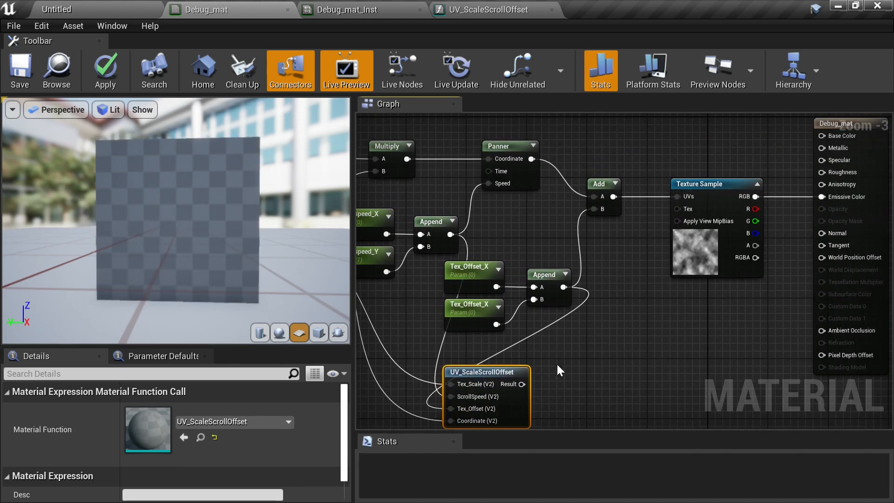
pyautogui.moveTo(522, 384); pyautogui.dragTo(680, 196)
pyautogui.moveTo(609, 334); pyautogui.dragTo(804, 331, button='right')
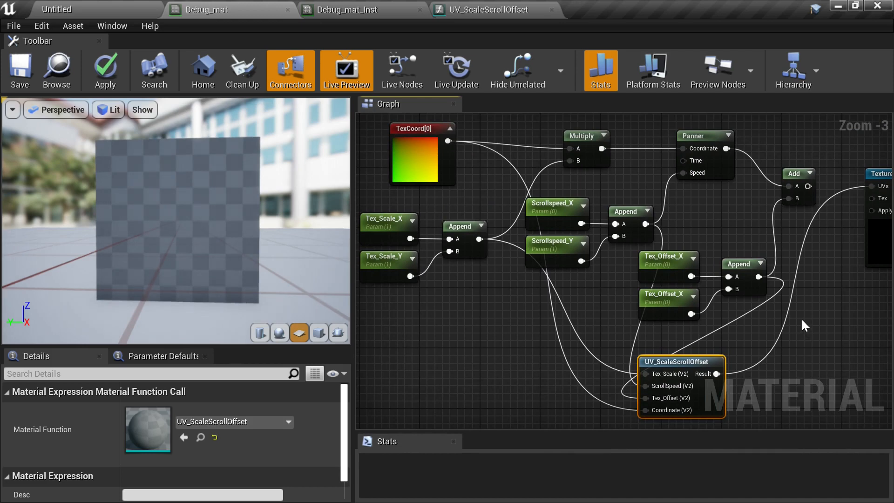
pyautogui.moveTo(540, 312); pyautogui.dragTo(609, 256, button='right')
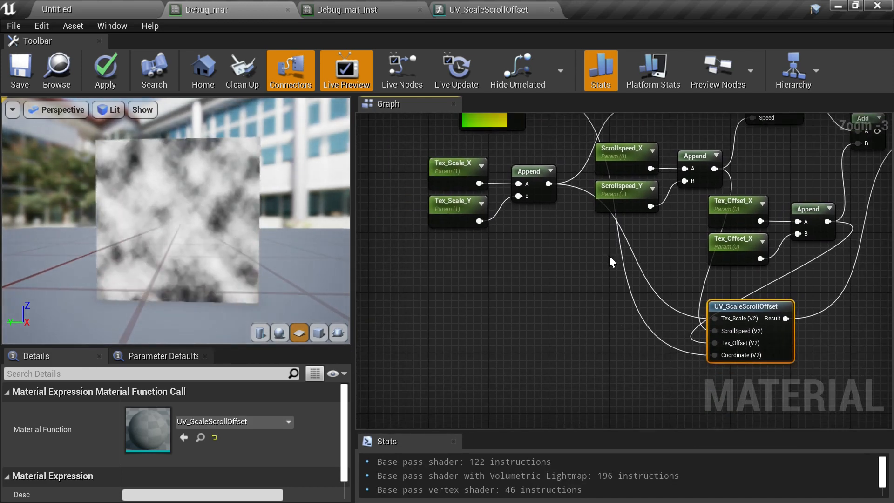
# - Regroup the Tex_Scale, Scrollspeed and Tex_Offset parameter nodes with their Appends in a column beside the function node
pyautogui.moveTo(390, 153); pyautogui.dragTo(500, 314)
pyautogui.moveTo(564, 286); pyautogui.dragTo(505, 286, button='right')
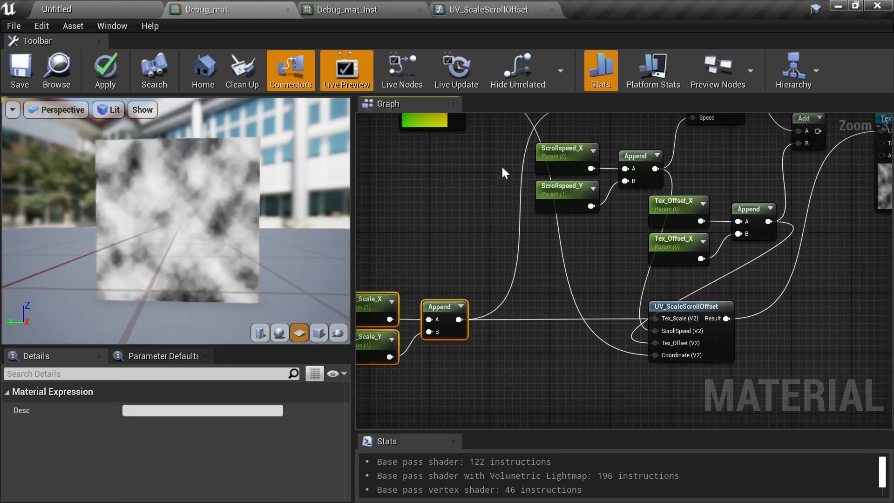
pyautogui.moveTo(492, 151); pyautogui.dragTo(685, 188)
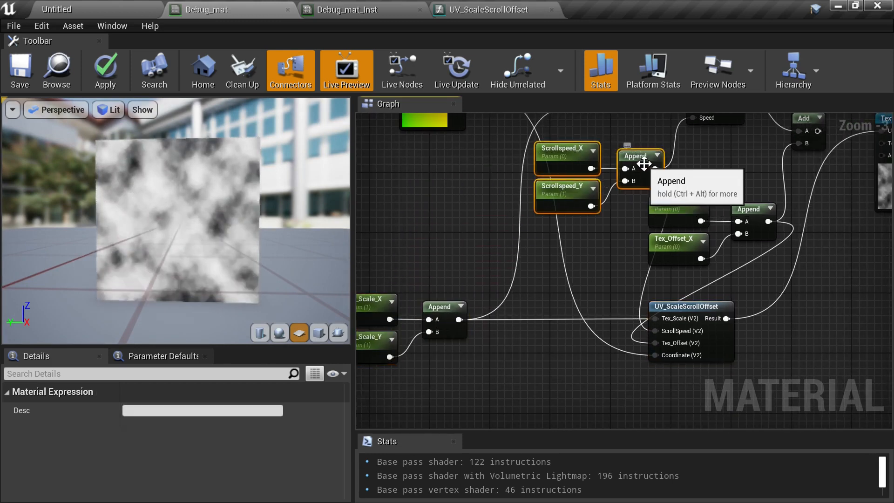
pyautogui.moveTo(643, 164); pyautogui.dragTo(492, 393)
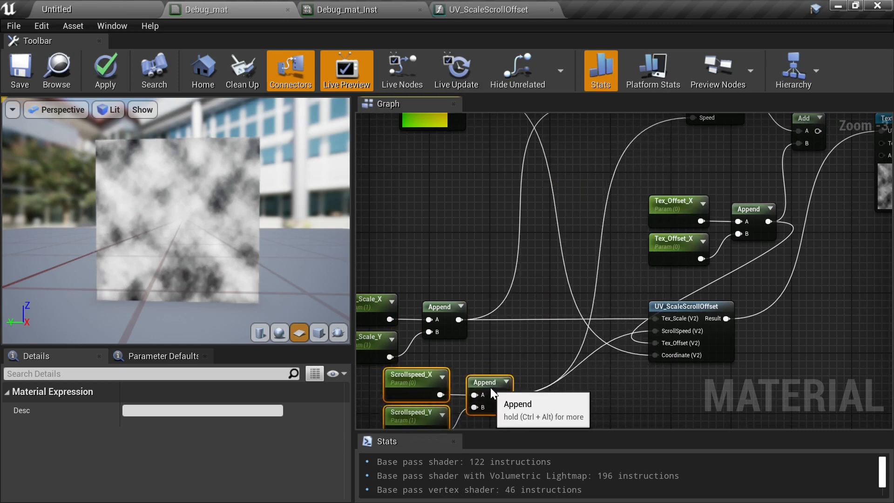
pyautogui.moveTo(540, 308); pyautogui.dragTo(423, 305, button='right')
pyautogui.moveTo(483, 223); pyautogui.dragTo(619, 160, button='right')
pyautogui.scroll(-1, 619, 160)
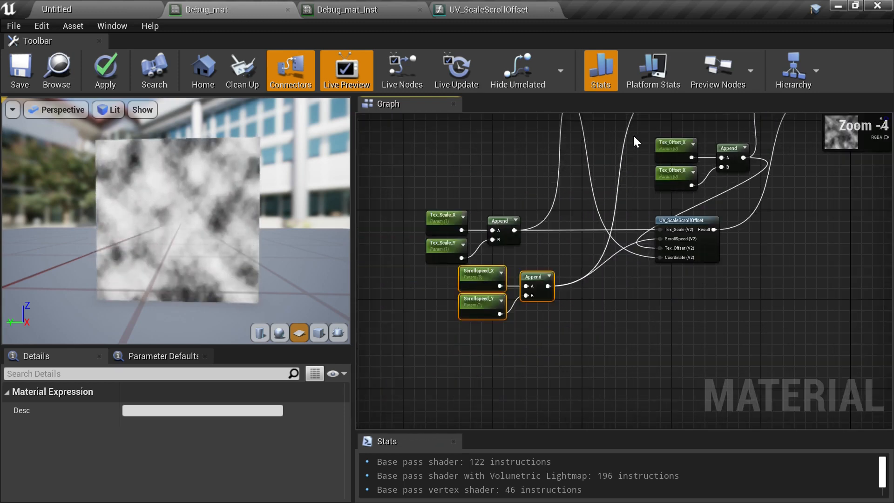
pyautogui.moveTo(636, 139); pyautogui.dragTo(534, 350)
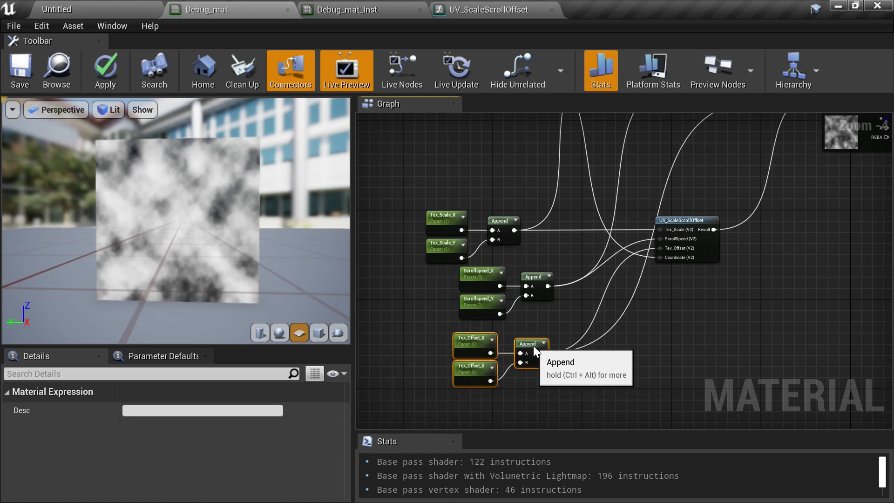
pyautogui.moveTo(588, 163); pyautogui.dragTo(530, 300, button='right')
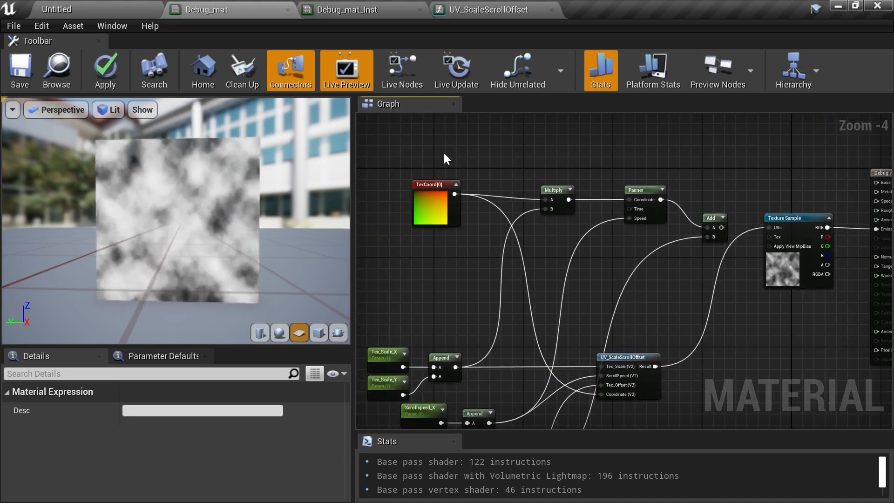
# - Delete the old Multiply, Panner and Add nodes
pyautogui.moveTo(457, 153); pyautogui.dragTo(718, 269)
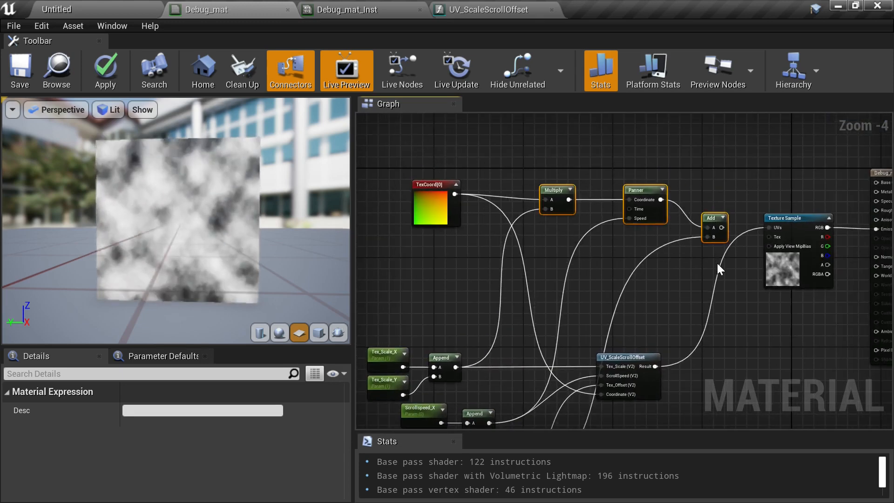
pyautogui.press('Delete')
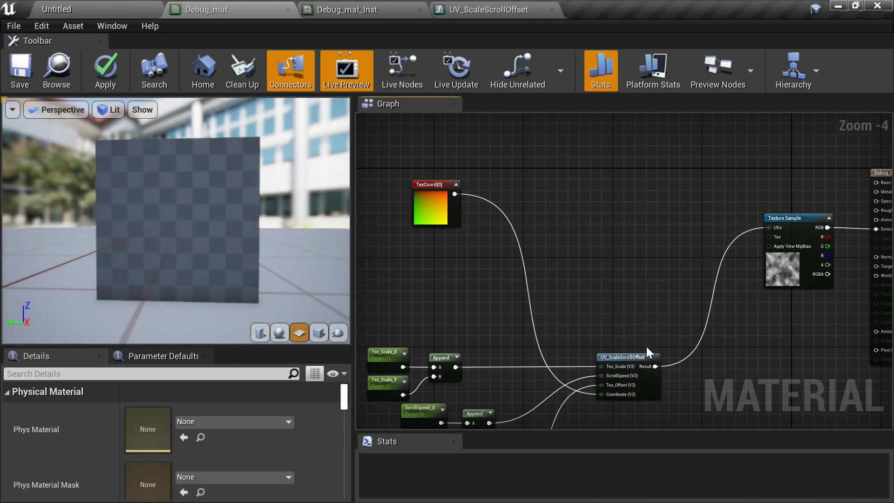
# - Move the function node next to the Texture Sample and rearrange the parameter groups tidily to its left
pyautogui.moveTo(630, 357); pyautogui.dragTo(702, 217)
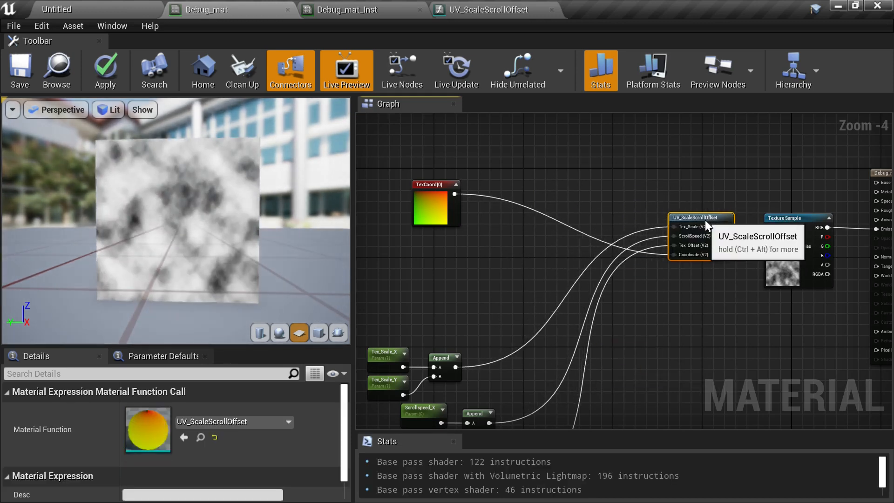
pyautogui.moveTo(656, 295); pyautogui.dragTo(739, 213, button='right')
pyautogui.moveTo(568, 272); pyautogui.dragTo(573, 225, button='right')
pyautogui.moveTo(435, 200); pyautogui.dragTo(580, 384)
pyautogui.moveTo(565, 272); pyautogui.dragTo(631, 333, button='right')
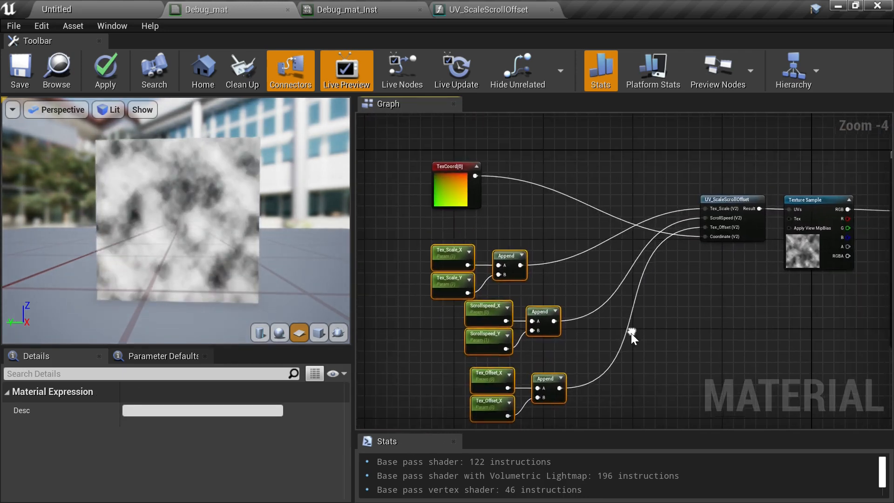
pyautogui.moveTo(534, 311); pyautogui.dragTo(608, 256)
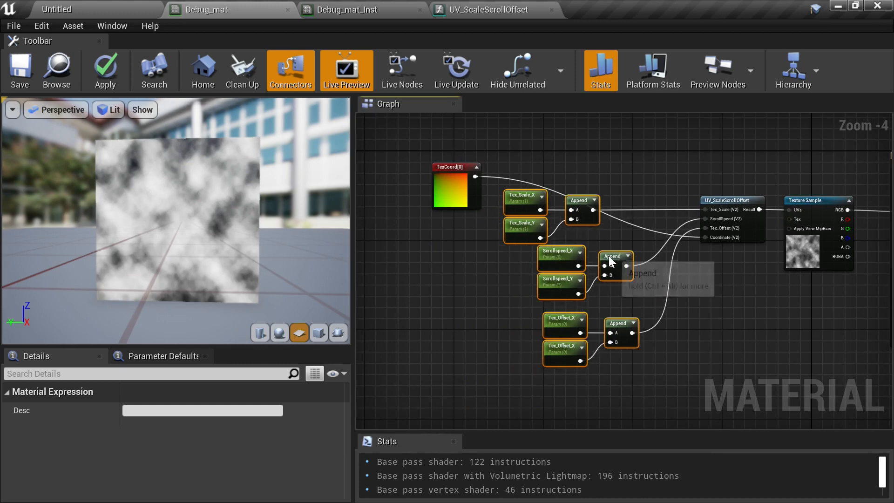
pyautogui.click(471, 275)
# - Move the TexCoord node above the parameter groups
pyautogui.moveTo(450, 179); pyautogui.dragTo(566, 147)
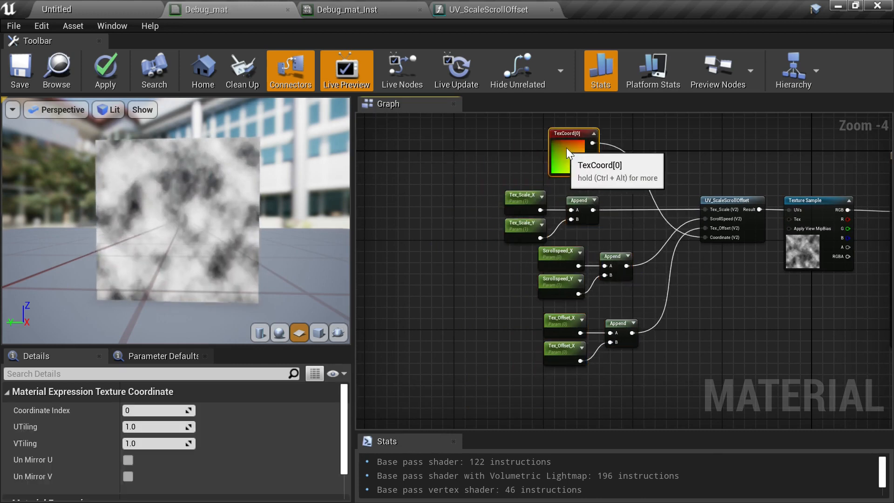
pyautogui.scroll(2, 624, 159)
pyautogui.click(625, 133)
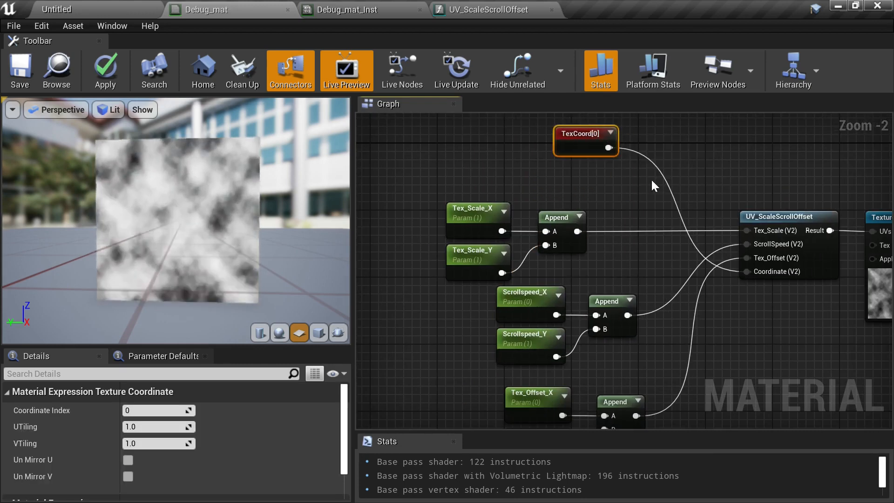
pyautogui.moveTo(587, 142); pyautogui.dragTo(571, 176)
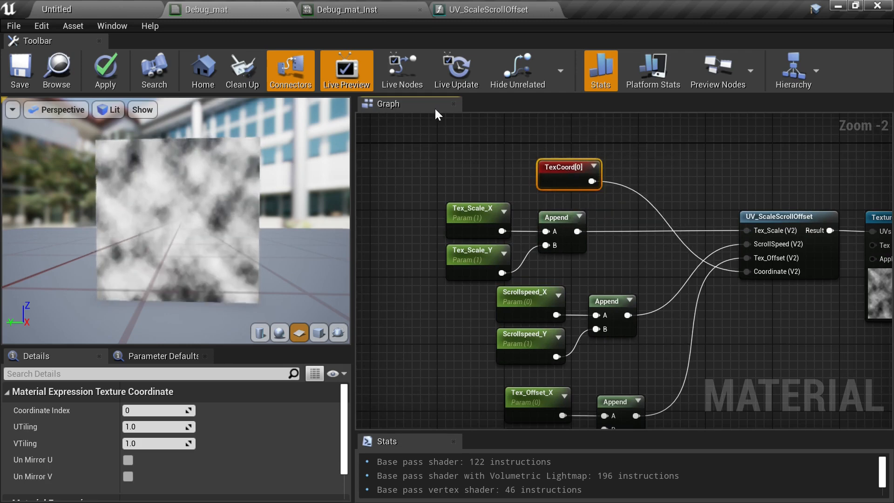
pyautogui.moveTo(623, 271); pyautogui.dragTo(475, 254, button='right')
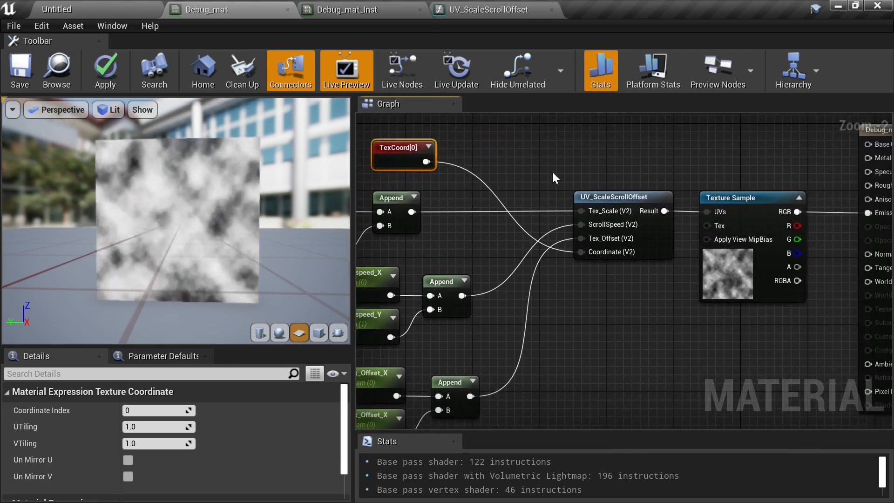
pyautogui.scroll(2, 572, 248)
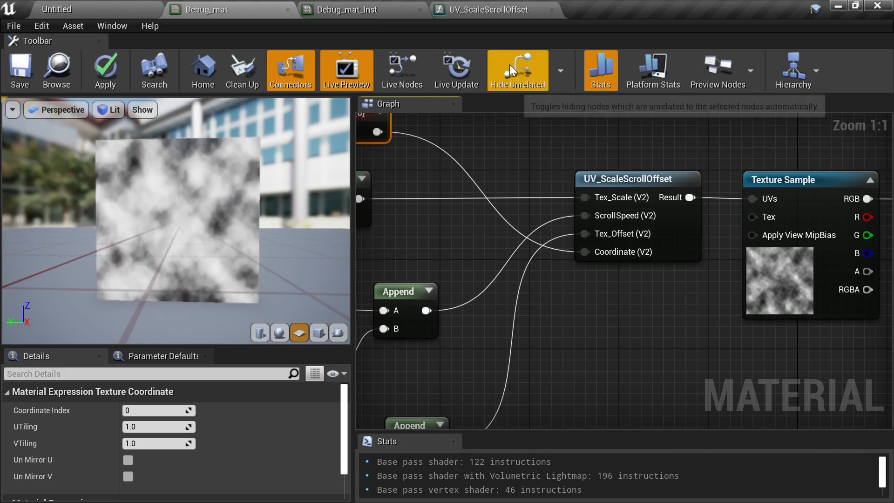
# - Switch back to the UV_ScaleScrollOffset material function editor
pyautogui.click(480, 8)
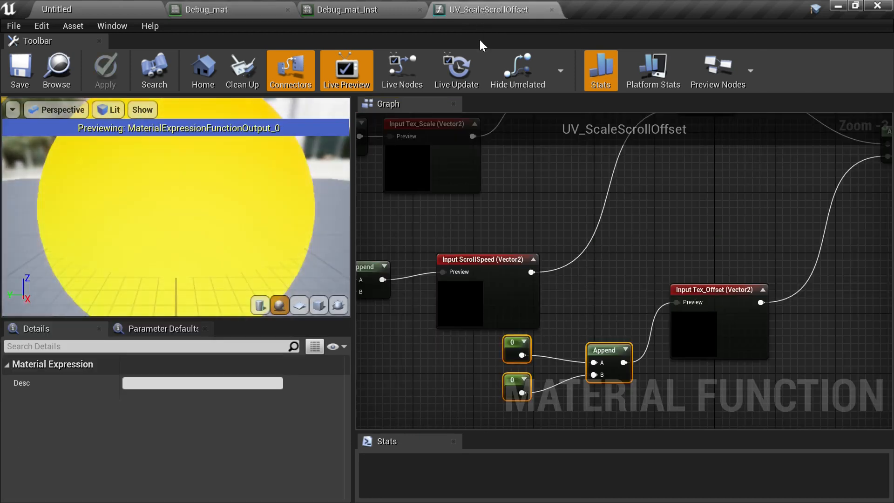
# - Inspect the TexCoord and Coordinate input nodes and their properties in the function graph
pyautogui.moveTo(513, 239); pyautogui.dragTo(720, 394, button='right')
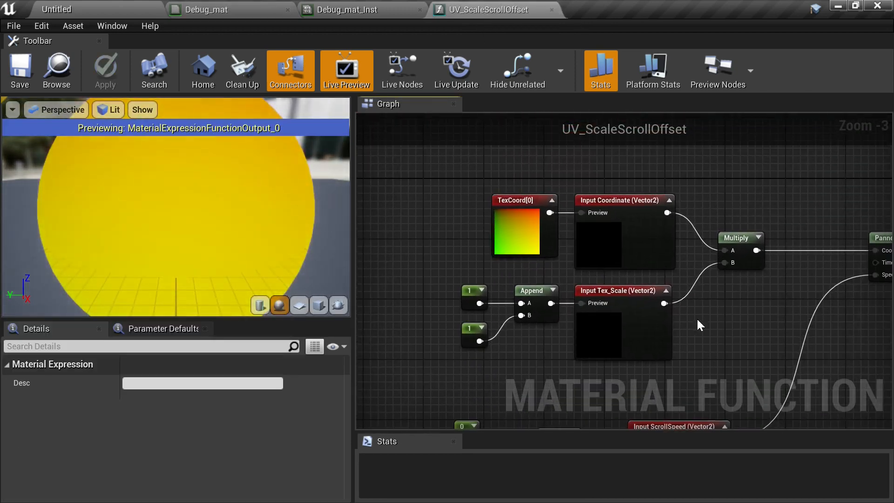
pyautogui.scroll(2, 533, 247)
pyautogui.click(533, 246)
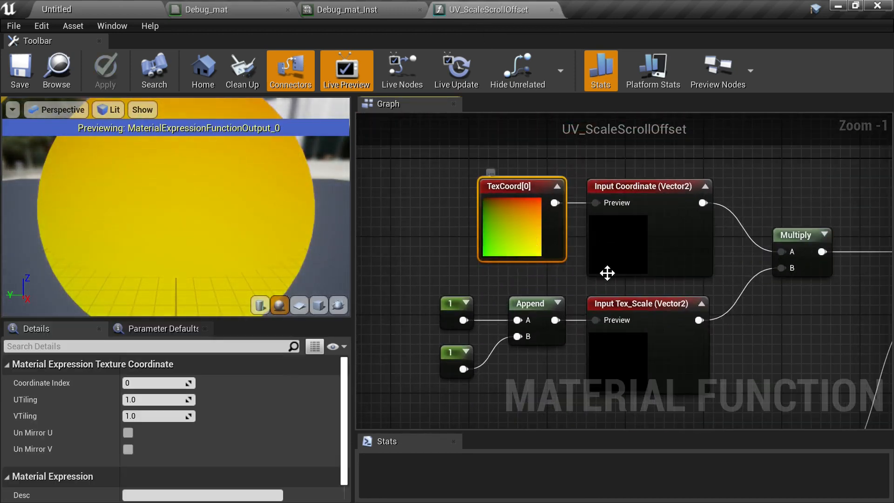
pyautogui.moveTo(743, 316); pyautogui.dragTo(659, 268, button='right')
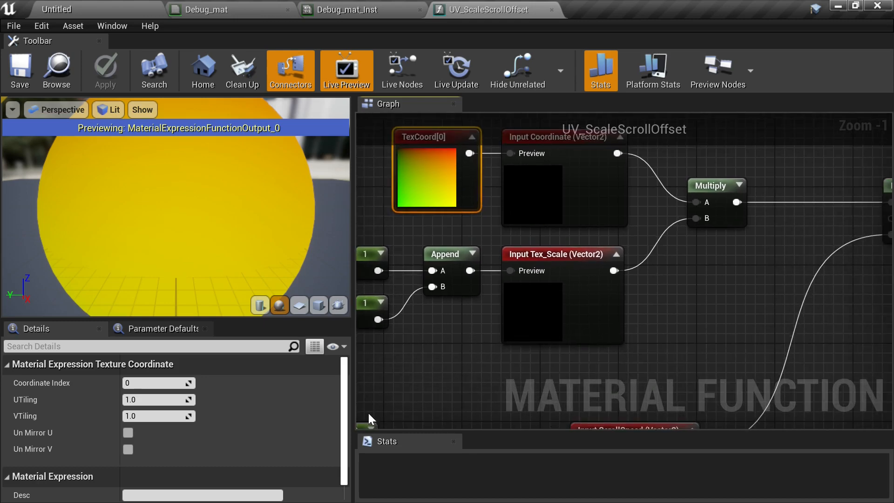
pyautogui.scroll(-1, 326, 426)
pyautogui.click(531, 223)
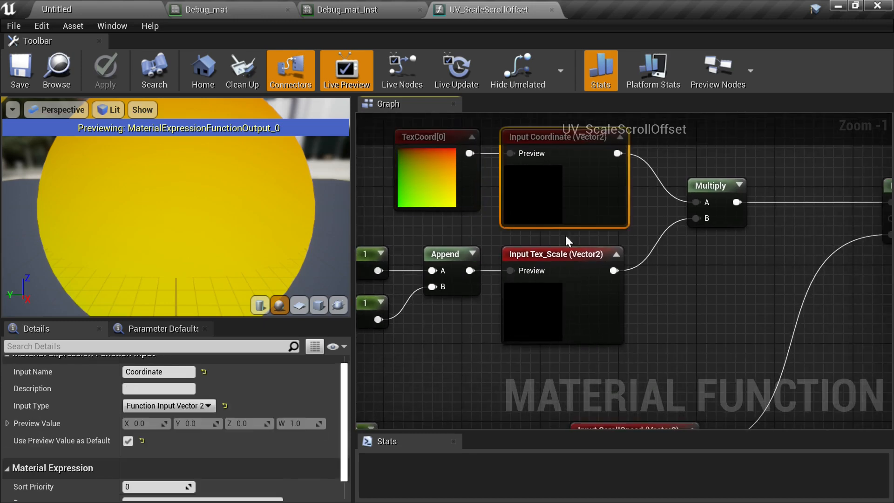
pyautogui.moveTo(664, 243); pyautogui.dragTo(645, 291, button='right')
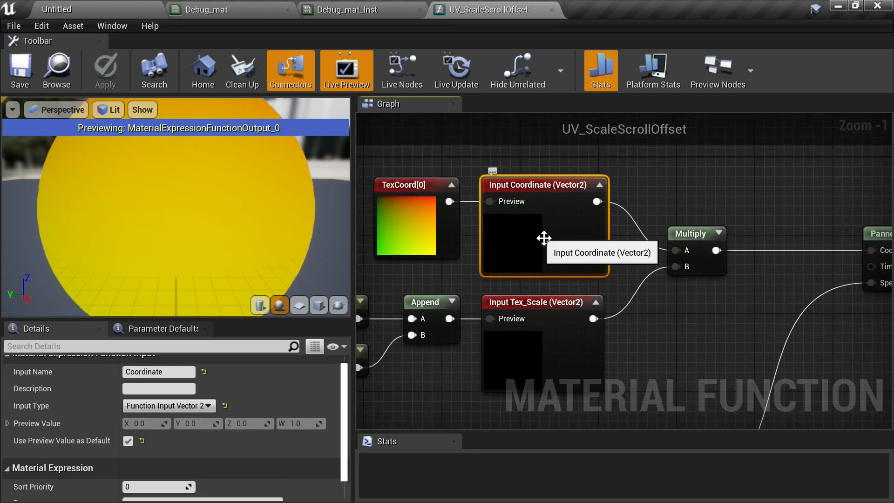
pyautogui.scroll(-1, 284, 435)
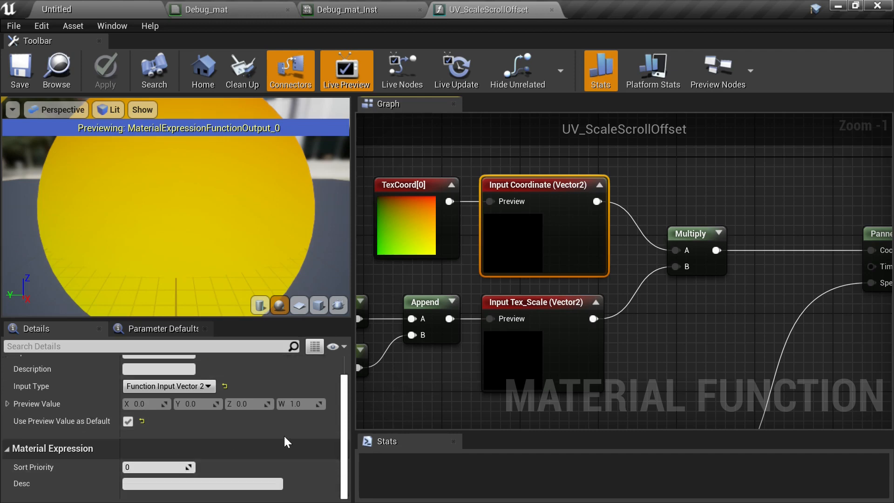
pyautogui.moveTo(667, 325); pyautogui.dragTo(691, 219, button='right')
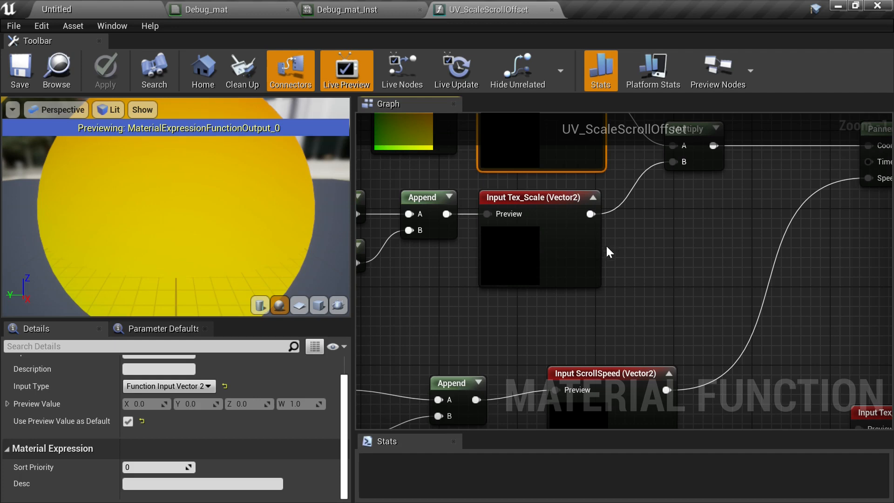
pyautogui.moveTo(608, 252); pyautogui.dragTo(706, 318, button='right')
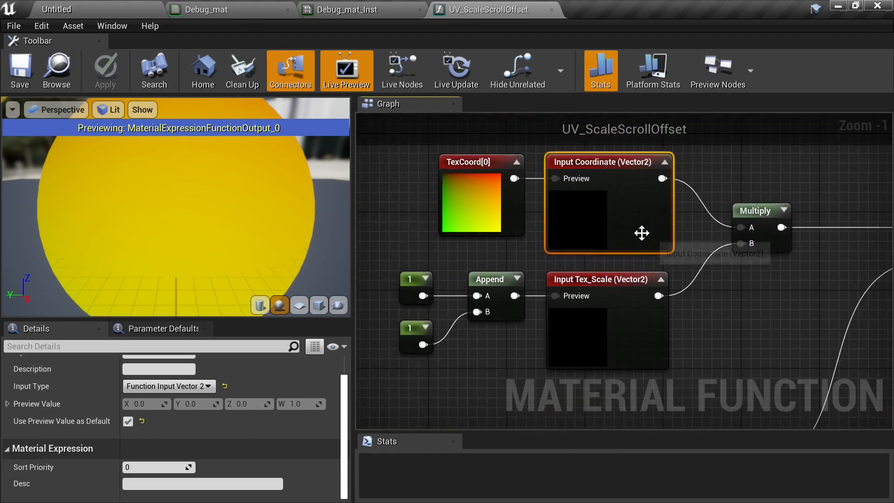
pyautogui.moveTo(660, 352); pyautogui.dragTo(651, 278, button='right')
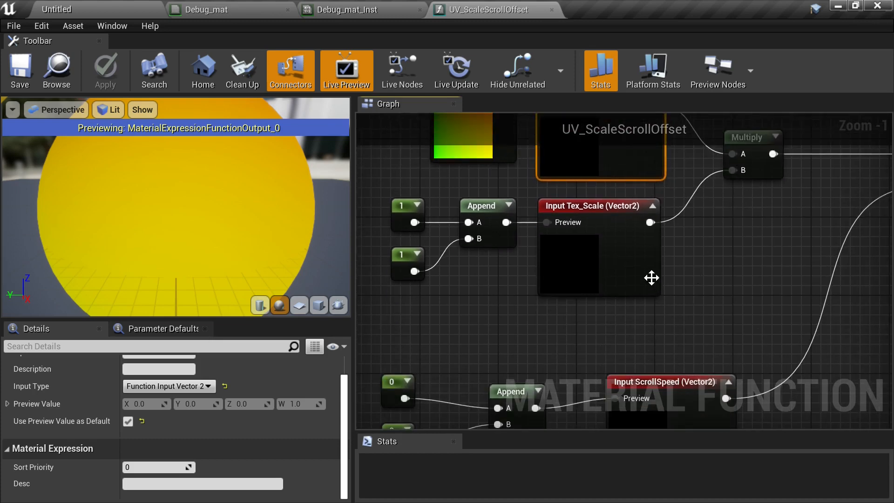
# - Set the sort priorities of the Tex_Scale, ScrollSpeed and Tex_Offset inputs to 1, 2 and 3
pyautogui.click(651, 278)
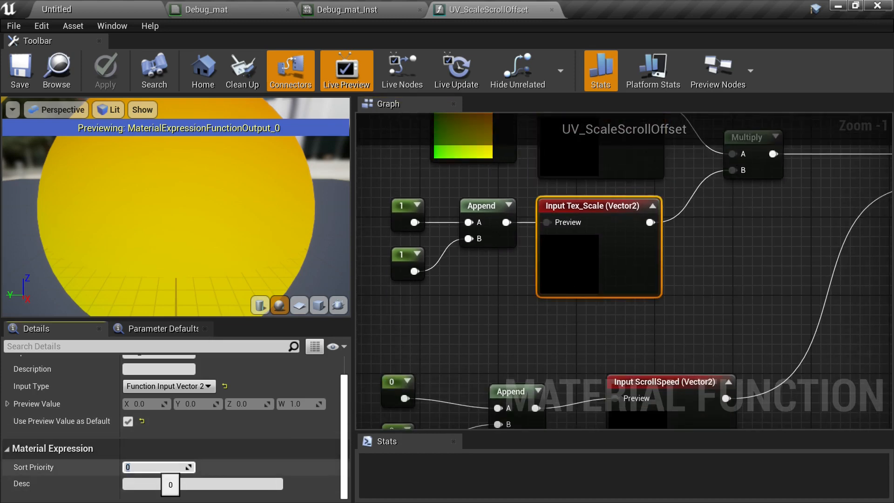
pyautogui.press('Return')
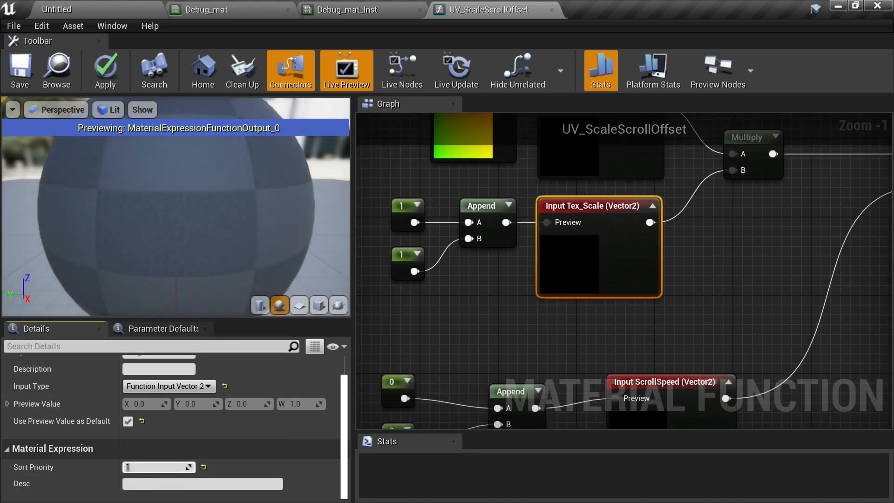
pyautogui.moveTo(690, 306); pyautogui.dragTo(614, 259, button='right')
pyautogui.click(585, 335)
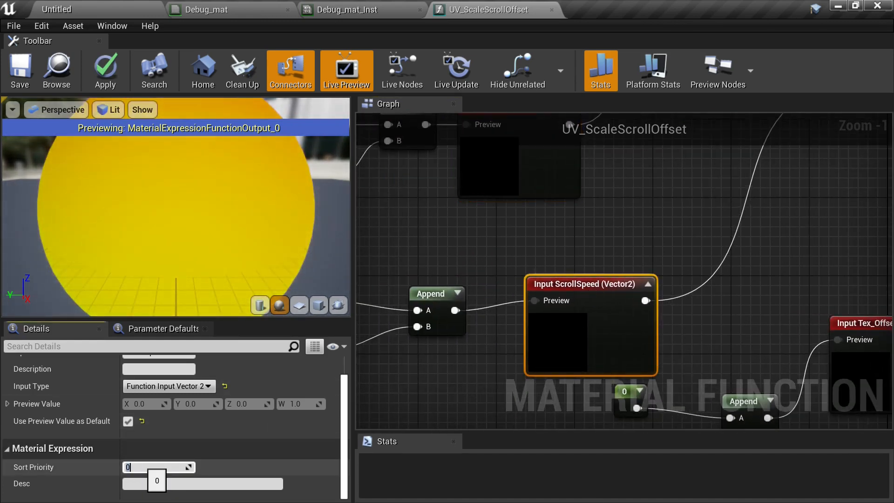
pyautogui.write('2')
pyautogui.press('Return')
pyautogui.moveTo(799, 319); pyautogui.dragTo(597, 259, button='right')
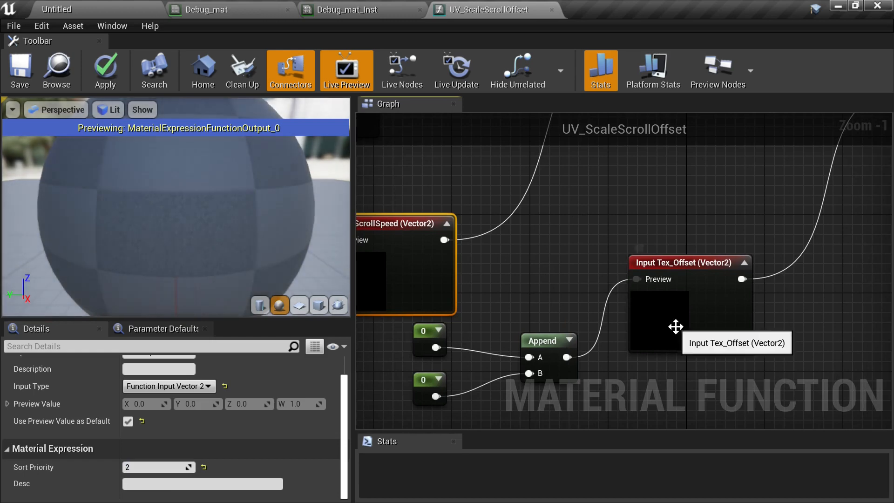
pyautogui.click(675, 332)
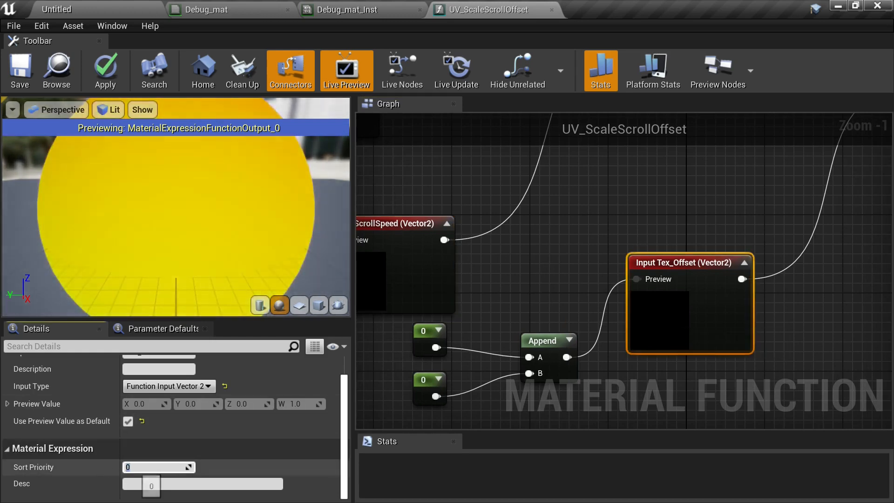
pyautogui.click(140, 467)
pyautogui.write('3')
pyautogui.press('Return')
# - Save the UV_ScaleScrollOffset material function and return to the Debug_mat editor
pyautogui.moveTo(479, 267); pyautogui.dragTo(497, 404, button='right')
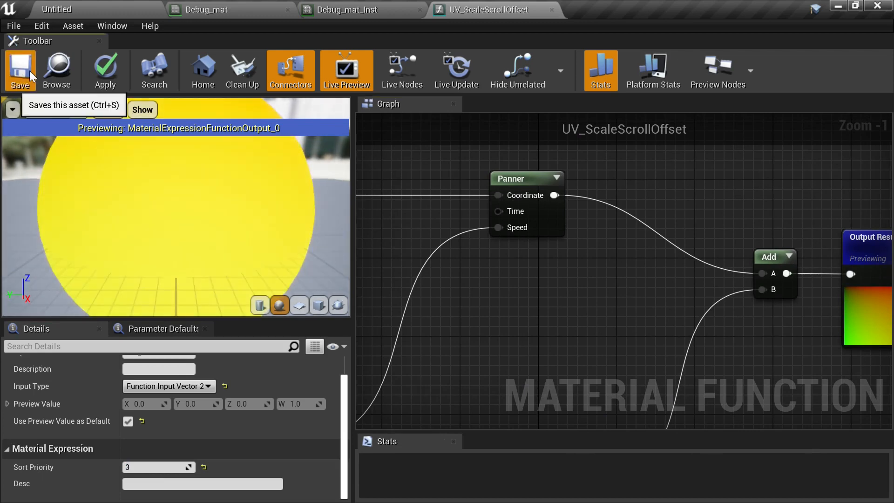
pyautogui.click(27, 71)
pyautogui.click(261, 4)
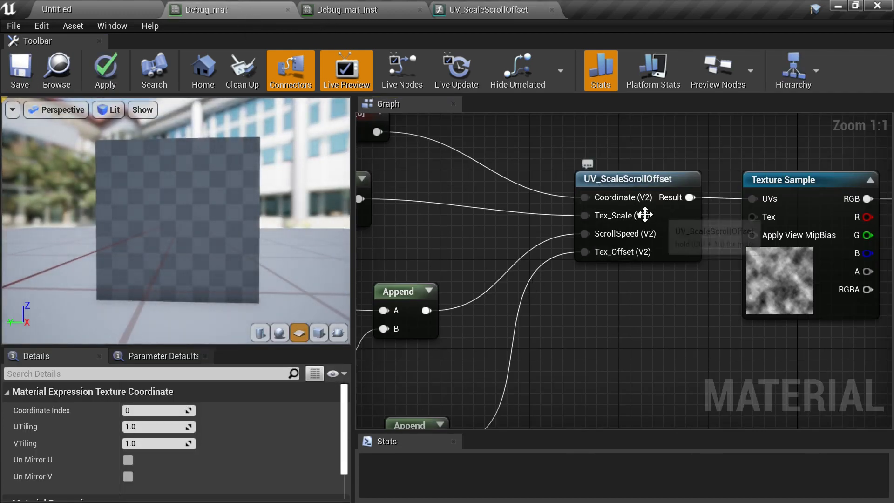
# - Move the Tex_Scale and Tex_Offset parameter groups closer to the function node to tighten the layout
pyautogui.scroll(-2, 776, 290)
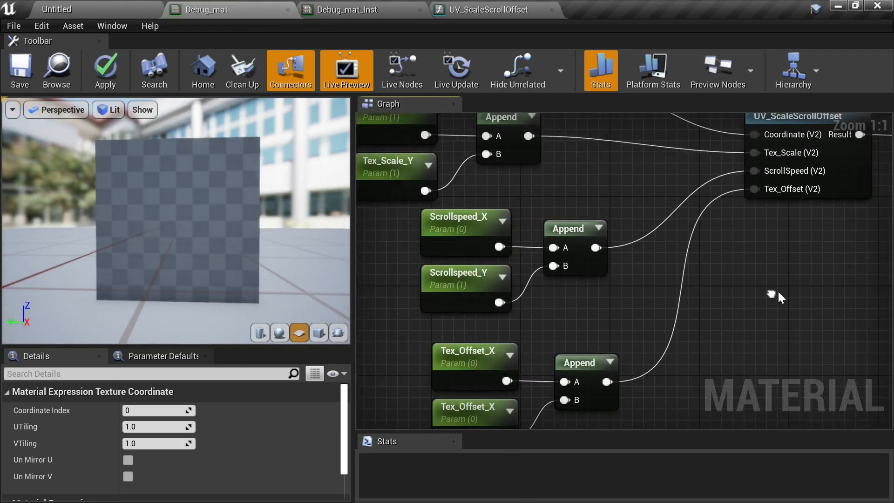
pyautogui.moveTo(765, 296); pyautogui.dragTo(680, 334, button='right')
pyautogui.scroll(-1, 675, 329)
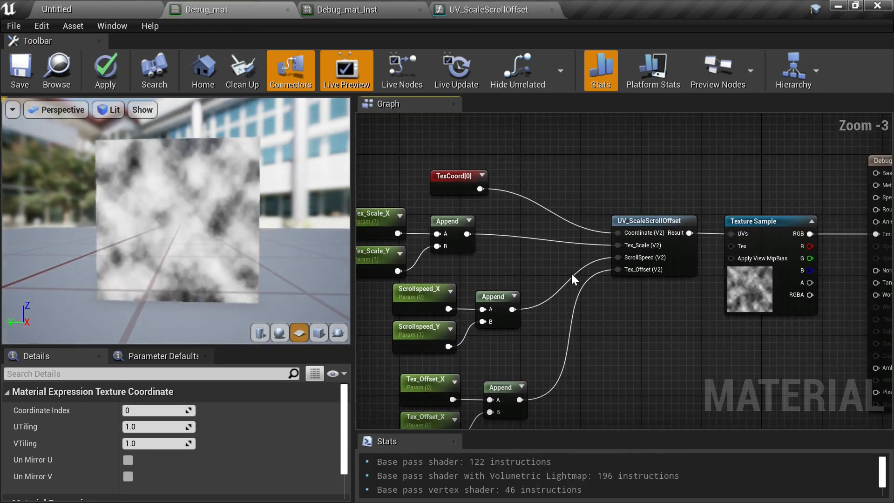
pyautogui.moveTo(563, 272); pyautogui.dragTo(597, 247, button='right')
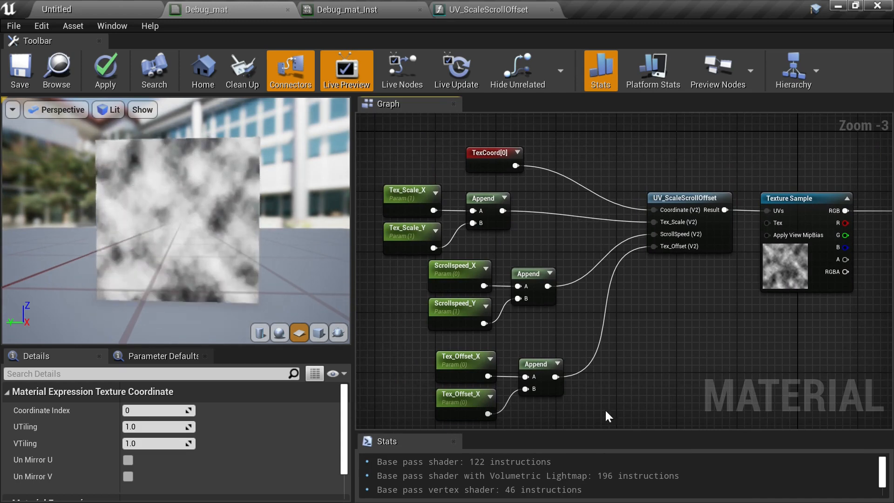
pyautogui.moveTo(617, 318); pyautogui.dragTo(492, 307, button='right')
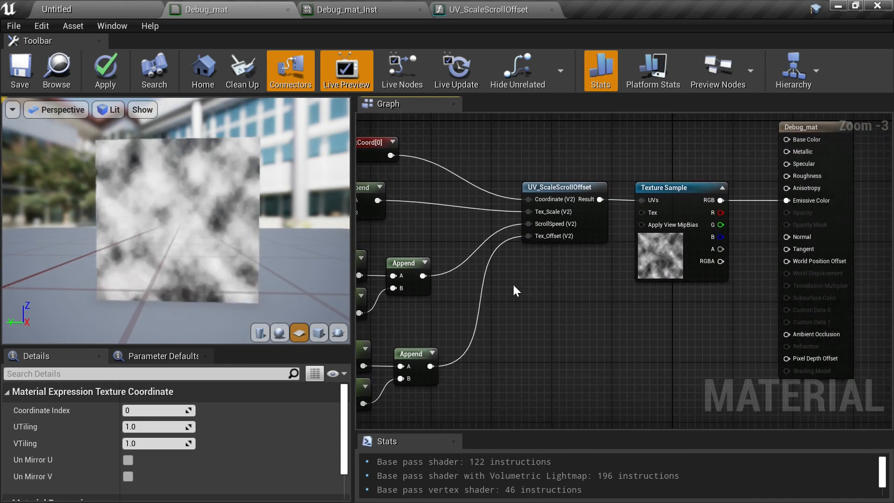
pyautogui.moveTo(485, 234); pyautogui.dragTo(520, 259, button='right')
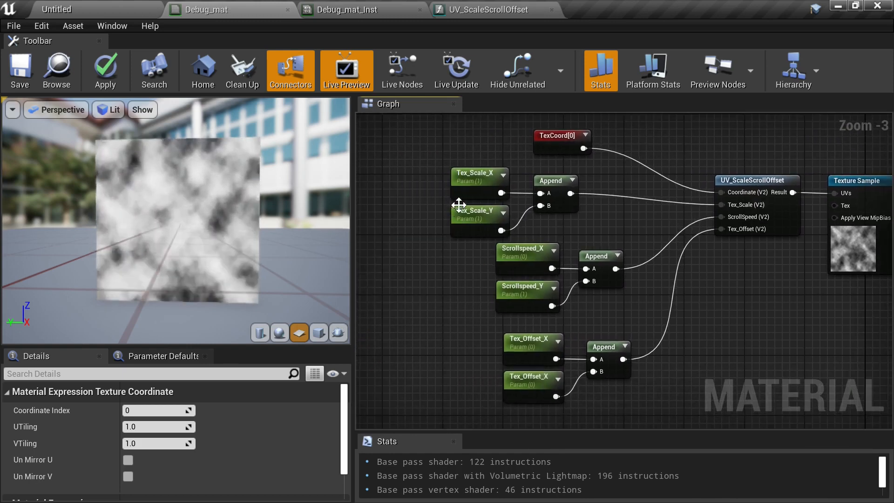
pyautogui.moveTo(547, 206); pyautogui.dragTo(544, 205)
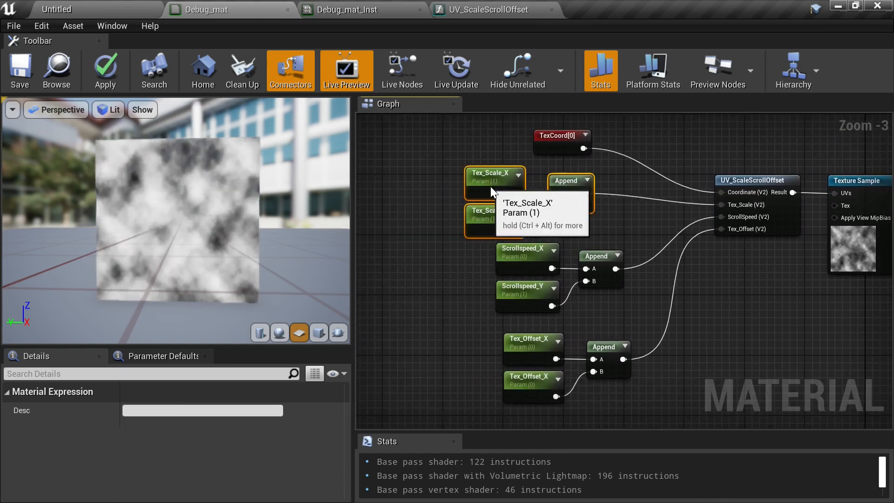
pyautogui.moveTo(490, 186); pyautogui.dragTo(519, 185)
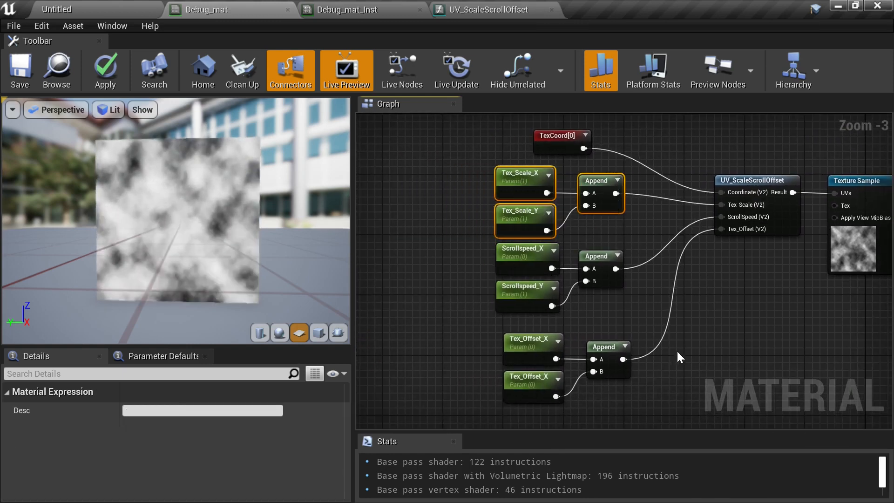
pyautogui.moveTo(677, 350); pyautogui.dragTo(669, 326, button='right')
pyautogui.moveTo(456, 324); pyautogui.dragTo(603, 372)
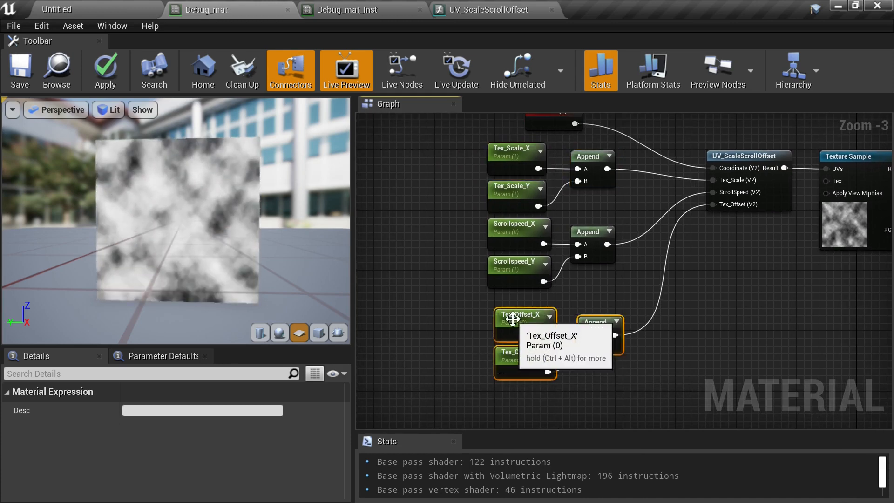
pyautogui.moveTo(513, 321); pyautogui.dragTo(505, 305)
pyautogui.moveTo(706, 300); pyautogui.dragTo(563, 324, button='right')
pyautogui.moveTo(624, 303); pyautogui.dragTo(649, 278, button='right')
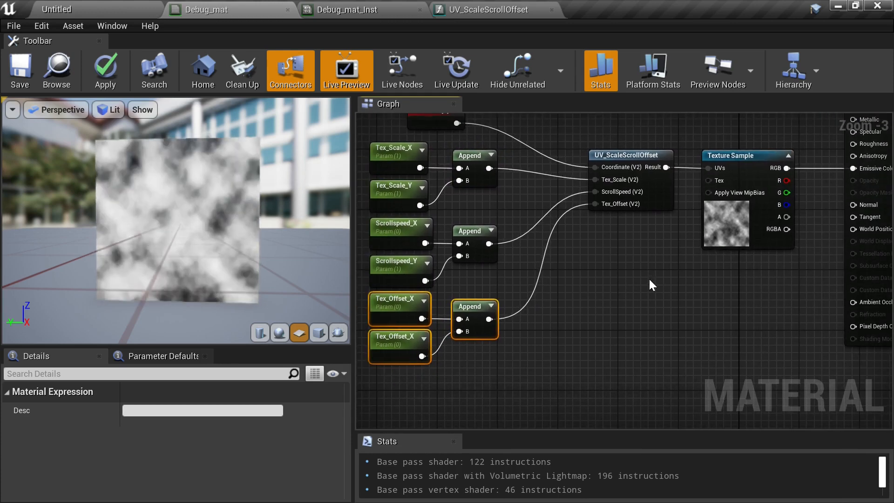
# - Duplicate the UV_ScaleScrollOffset function node and place the copy below the original
pyautogui.click(663, 185)
pyautogui.hotkey('ctrl', 'c')
pyautogui.hotkey('ctrl', 'v')
pyautogui.moveTo(638, 358); pyautogui.dragTo(639, 345, button='right')
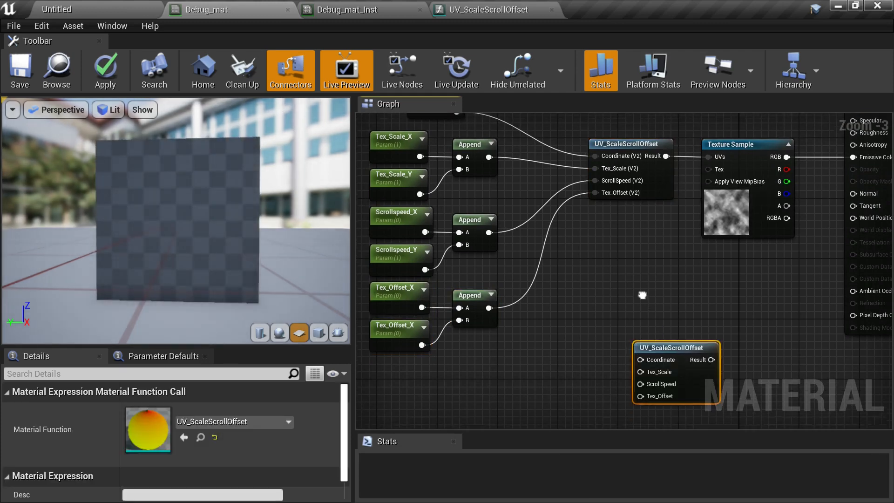
pyautogui.moveTo(666, 349); pyautogui.dragTo(644, 325)
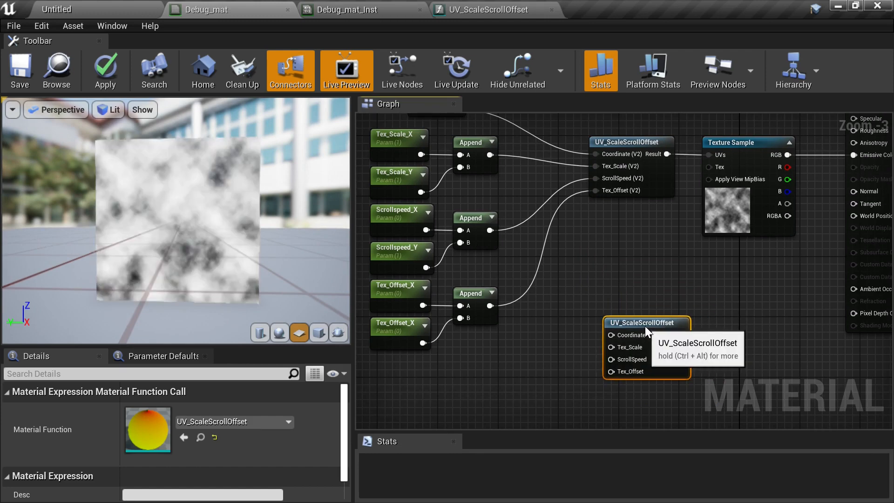
pyautogui.moveTo(688, 276); pyautogui.dragTo(550, 294, button='right')
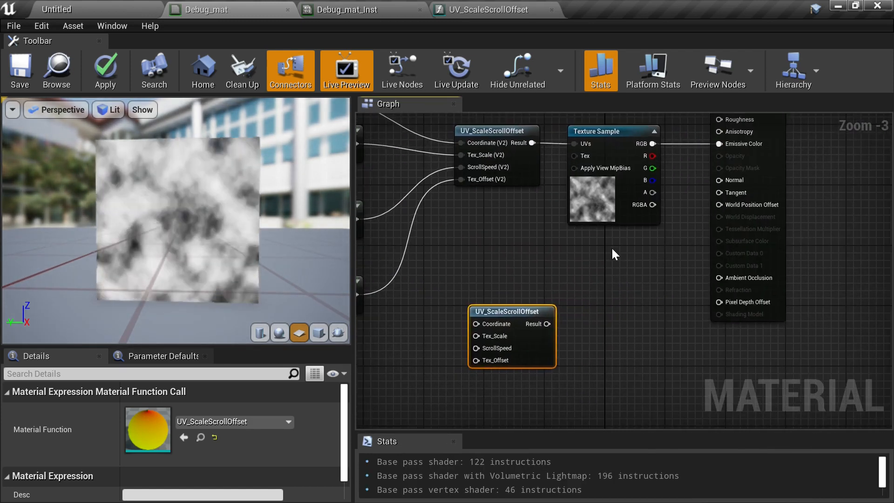
pyautogui.click(601, 200)
pyautogui.moveTo(621, 325); pyautogui.dragTo(711, 353, button='right')
pyautogui.moveTo(627, 354); pyautogui.dragTo(602, 323)
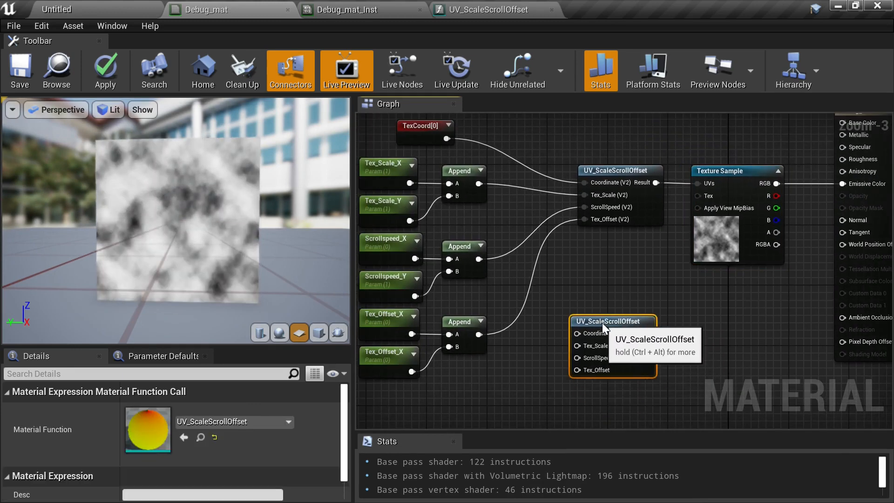
pyautogui.moveTo(705, 332); pyautogui.dragTo(641, 298, button='right')
pyautogui.scroll(-1, 641, 302)
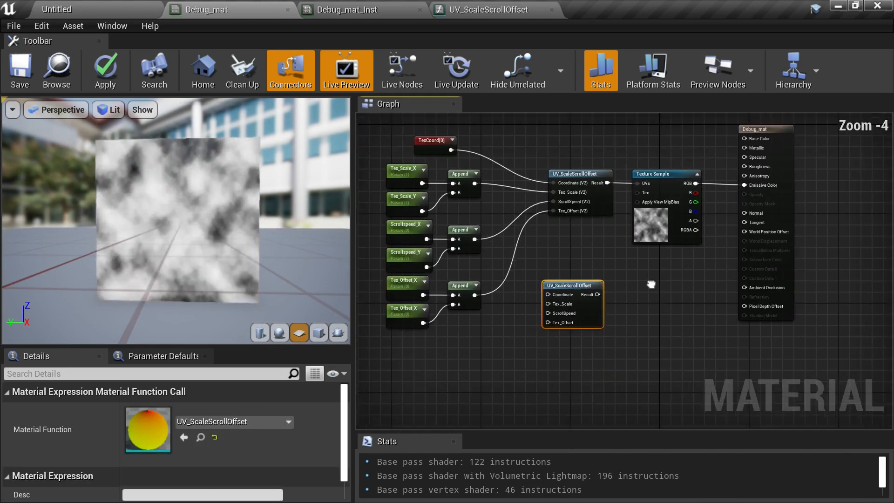
pyautogui.moveTo(577, 280); pyautogui.dragTo(595, 261, button='right')
pyautogui.moveTo(591, 271); pyautogui.dragTo(590, 276)
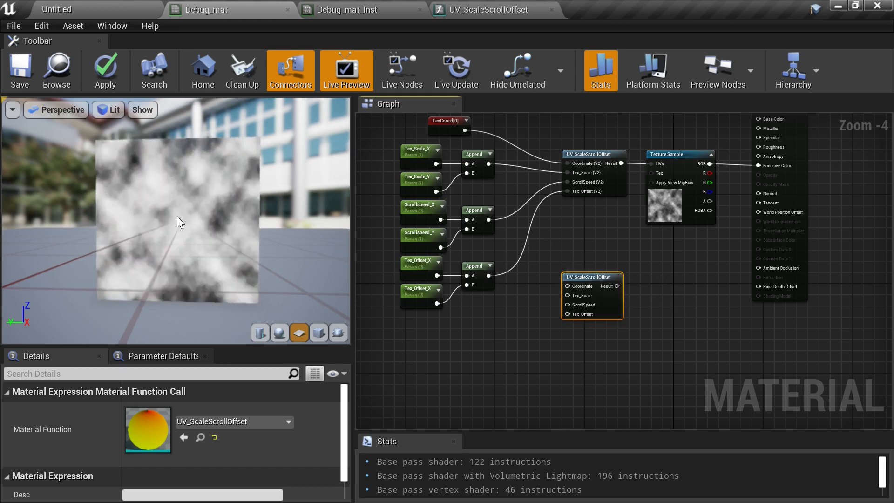
# - Paste a copy of the Texture Sample node beside the duplicated function node
pyautogui.scroll(2, 691, 240)
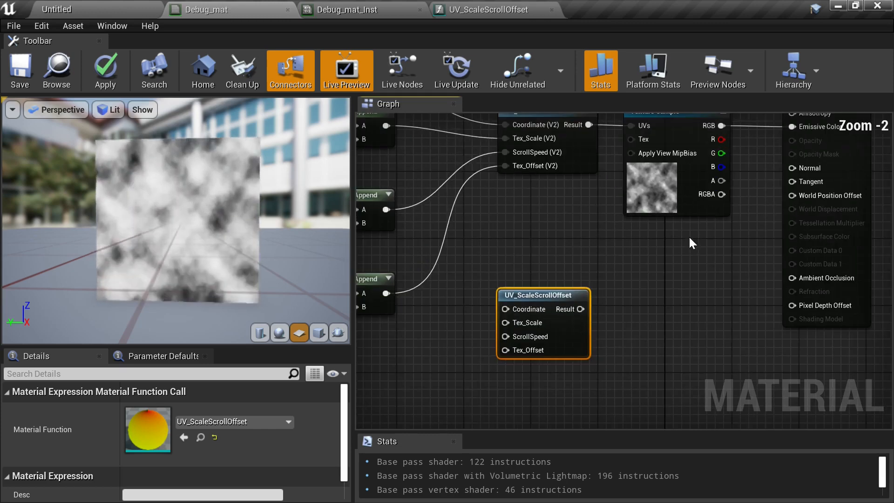
pyautogui.moveTo(691, 240); pyautogui.dragTo(723, 271, button='right')
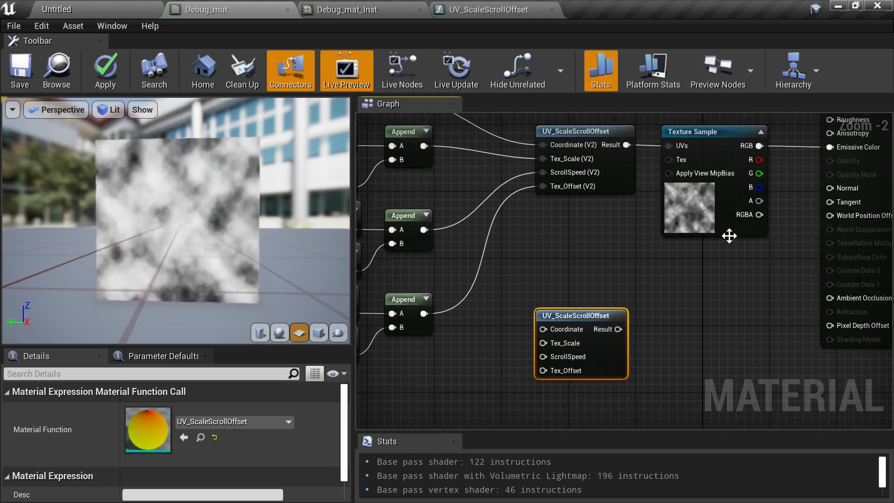
pyautogui.click(672, 233)
pyautogui.hotkey('ctrl', 'v')
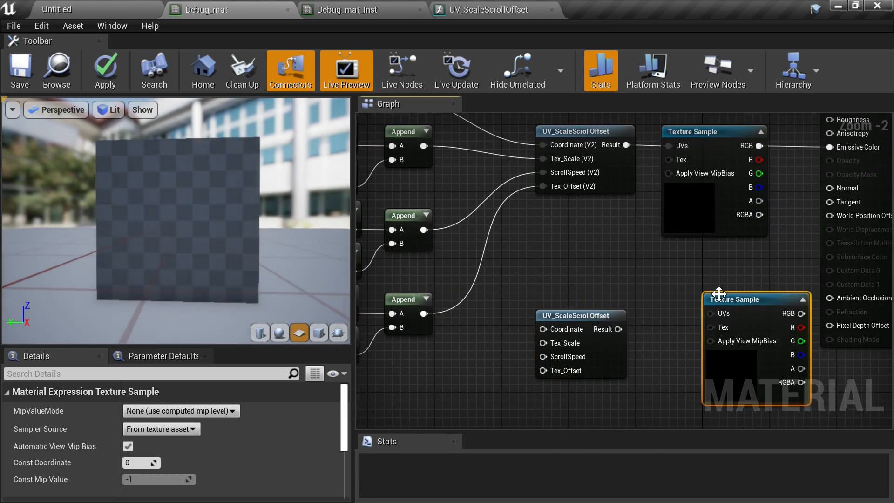
pyautogui.moveTo(757, 308); pyautogui.dragTo(707, 325)
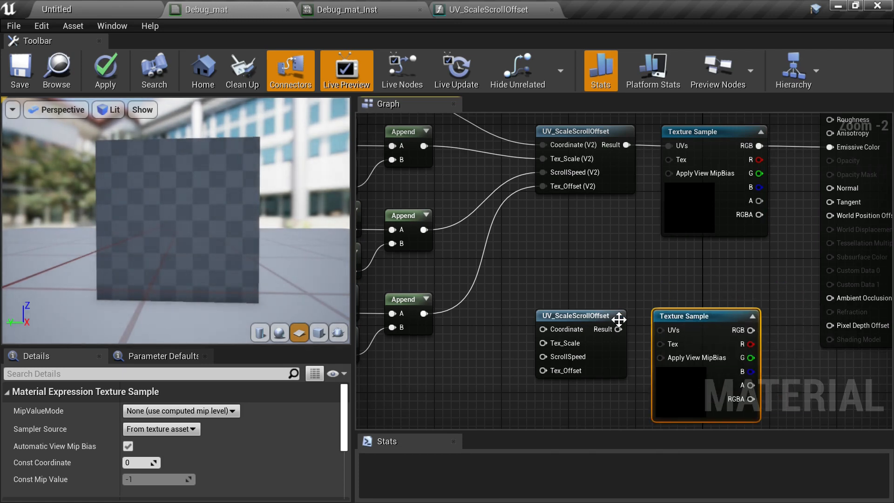
# - Position the duplicated UV_ScaleScrollOffset node beside the pasted Texture Sample and feed its Result into the sample's UVs
pyautogui.moveTo(618, 329); pyautogui.dragTo(673, 330)
pyautogui.moveTo(547, 336); pyautogui.dragTo(650, 281, button='right')
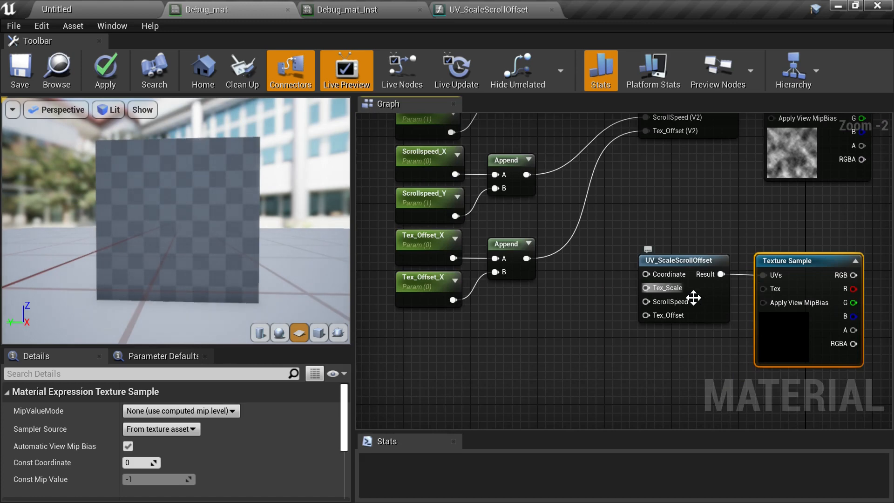
pyautogui.moveTo(702, 317); pyautogui.dragTo(694, 376)
pyautogui.moveTo(596, 311); pyautogui.dragTo(694, 314, button='right')
pyautogui.scroll(-1, 694, 314)
pyautogui.moveTo(664, 261); pyautogui.dragTo(660, 301, button='right')
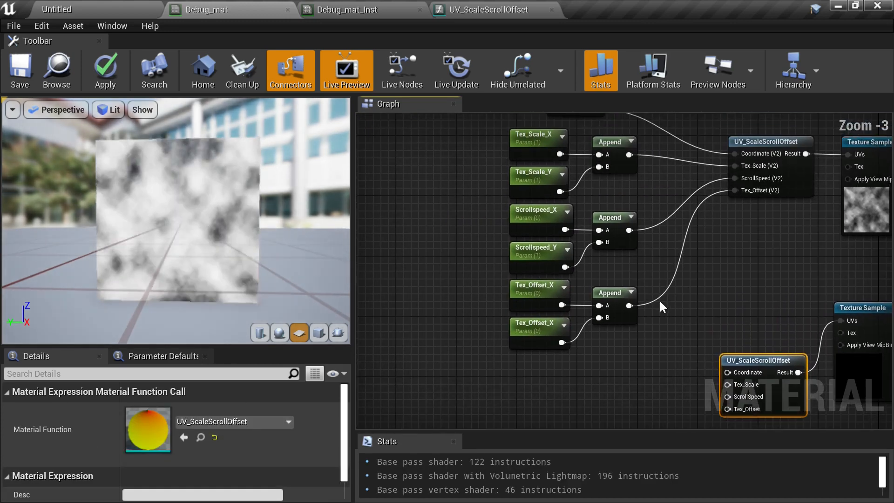
# - Copy the scale, scroll speed and offset parameter groups with their Append nodes and paste the copies below
pyautogui.moveTo(472, 179); pyautogui.dragTo(457, 209, button='right')
pyautogui.moveTo(450, 200); pyautogui.dragTo(619, 393)
pyautogui.moveTo(619, 393); pyautogui.dragTo(636, 242, button='right')
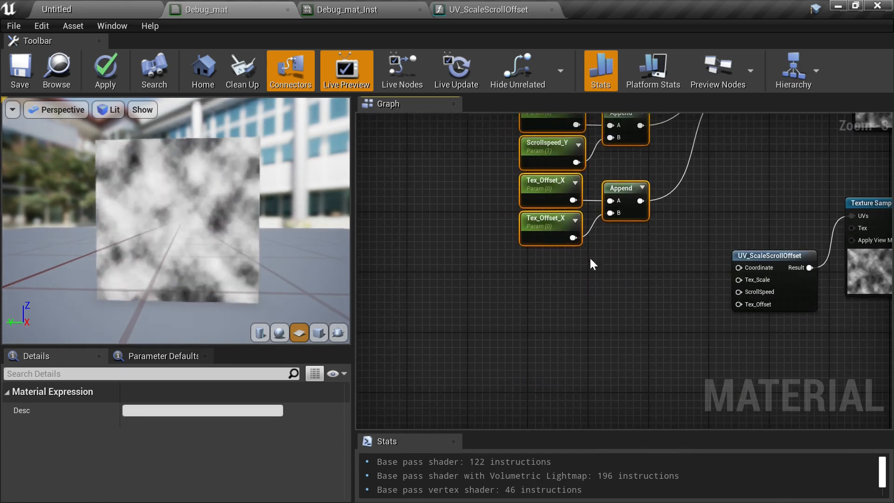
pyautogui.hotkey('ctrl', 'c')
pyautogui.hotkey('ctrl', 'v')
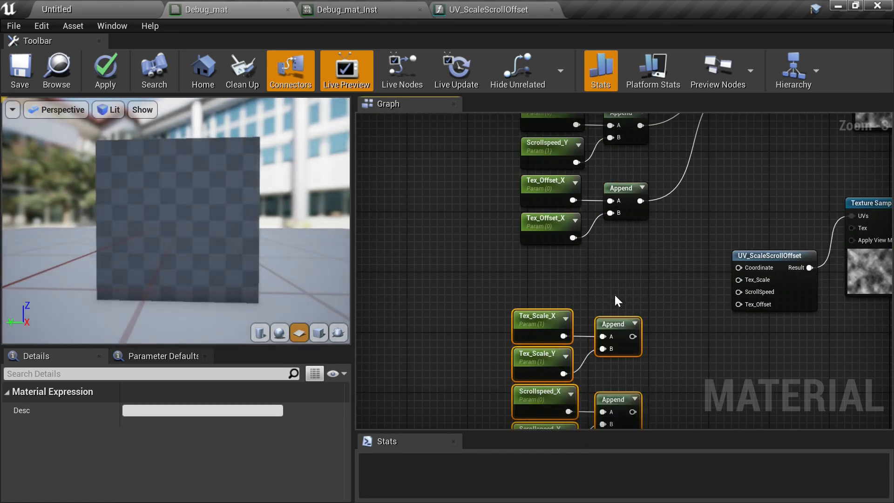
pyautogui.moveTo(540, 326); pyautogui.dragTo(549, 275)
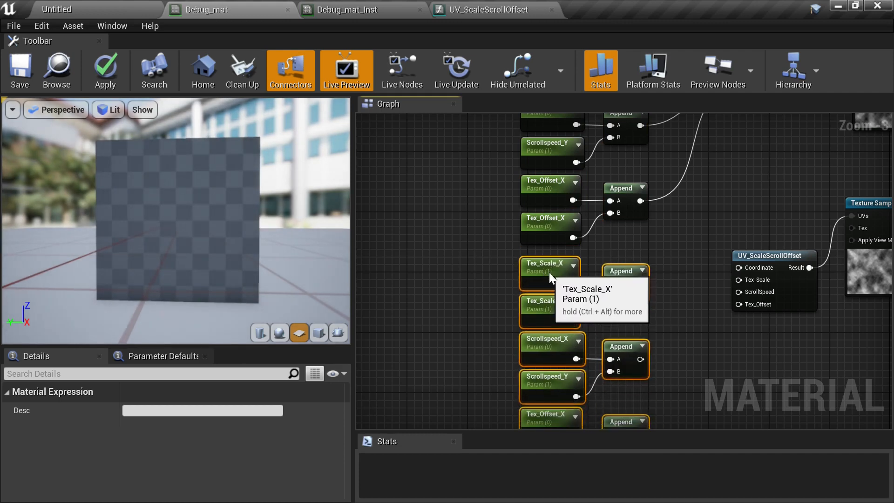
pyautogui.moveTo(636, 305); pyautogui.dragTo(646, 212, button='right')
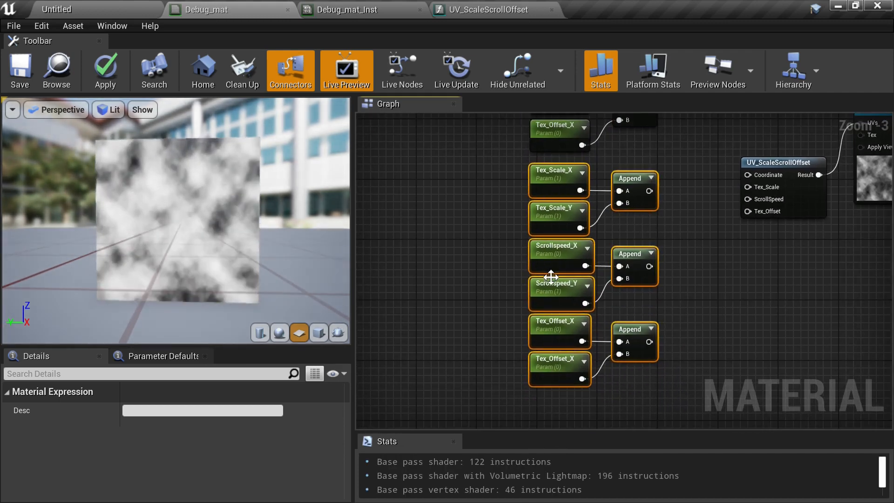
# - Rename the copied Tex_Scale_X parameter to Tex_B_Scale_X
pyautogui.click(552, 180)
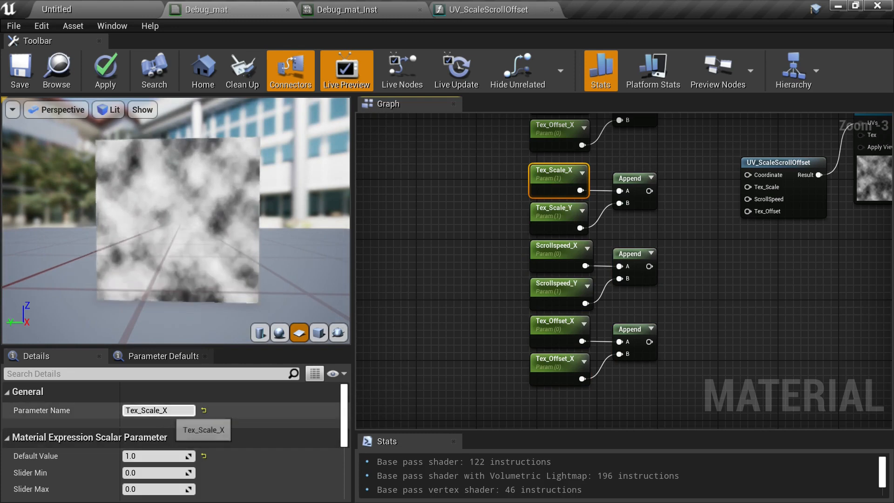
pyautogui.click(168, 410)
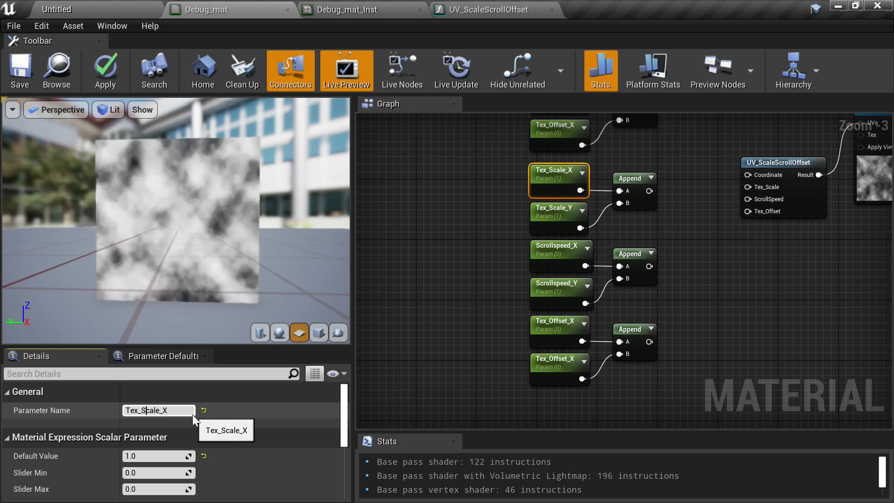
pyautogui.press('Home')
pyautogui.write('B_')
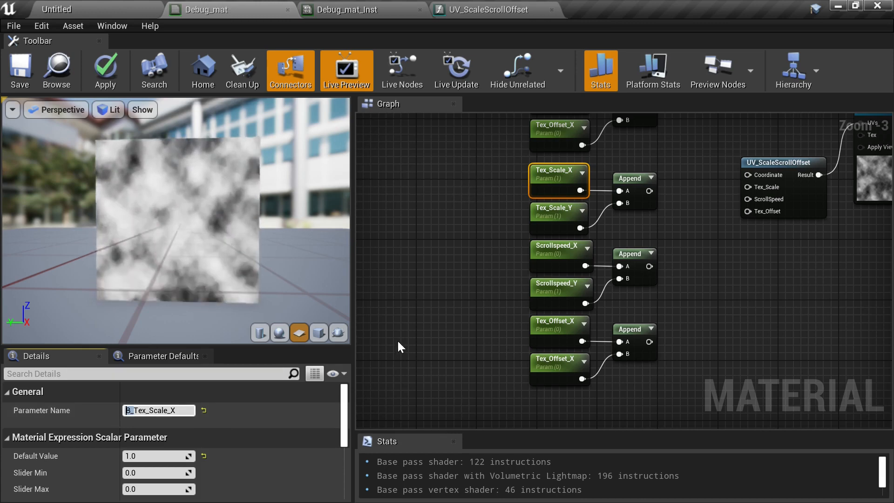
pyautogui.hotkey('ctrl', 'x')
pyautogui.press('Right')
pyautogui.press('Right')
pyautogui.press('Right')
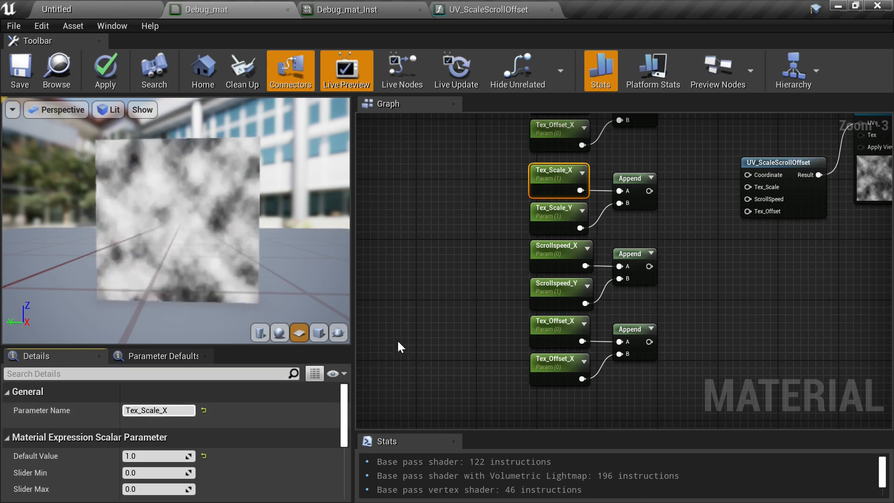
pyautogui.write('_B')
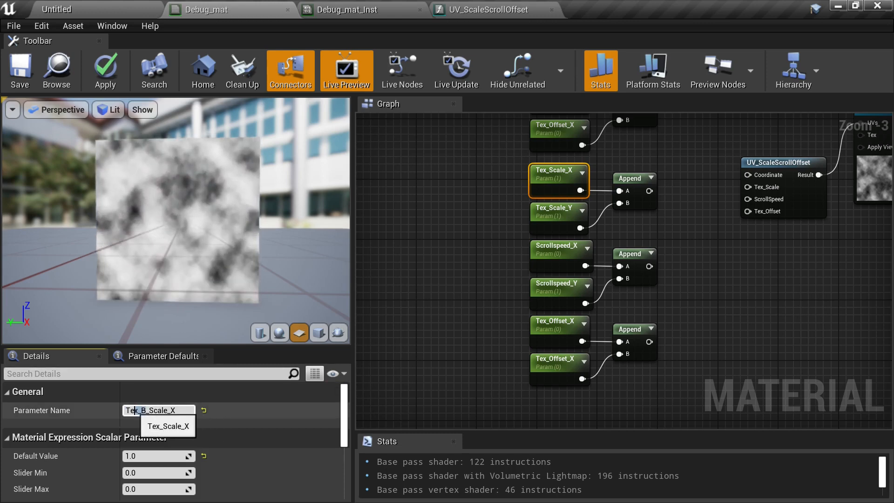
pyautogui.moveTo(131, 411); pyautogui.dragTo(117, 407)
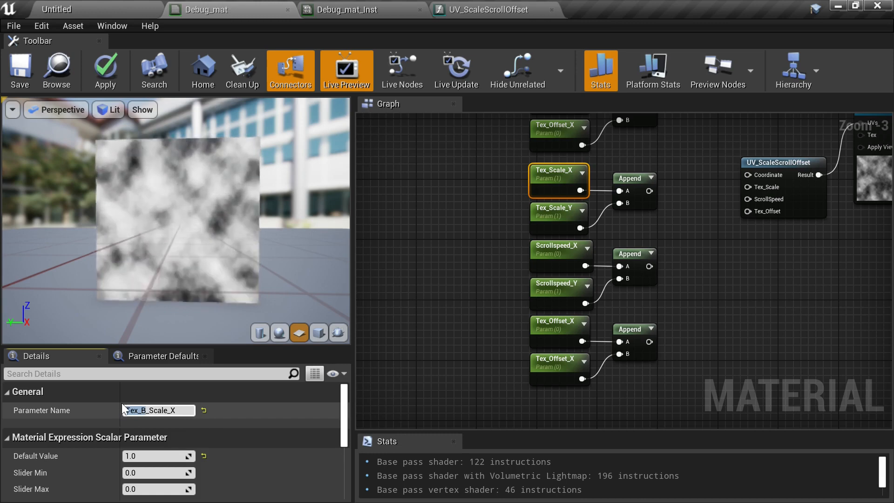
# - Rename the copied Tex_Scale_Y parameter to Tex_B_Scale_Y
pyautogui.click(591, 203)
pyautogui.click(556, 212)
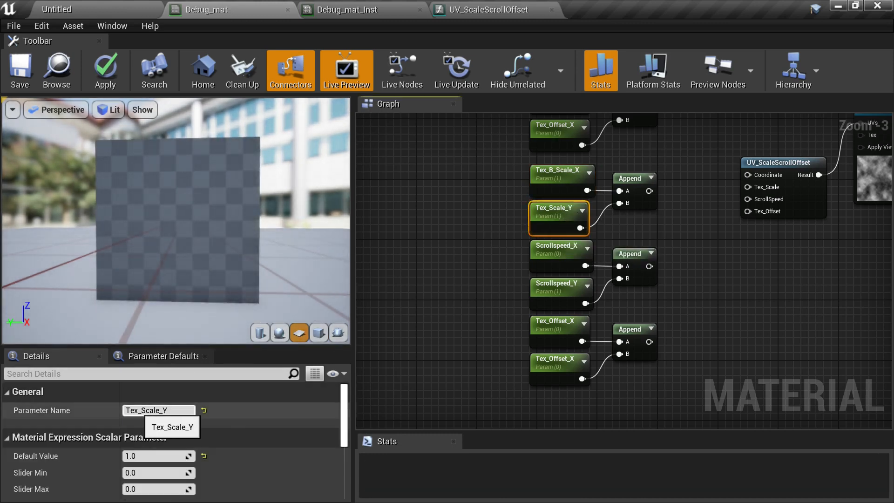
pyautogui.click(140, 410)
pyautogui.write('B')
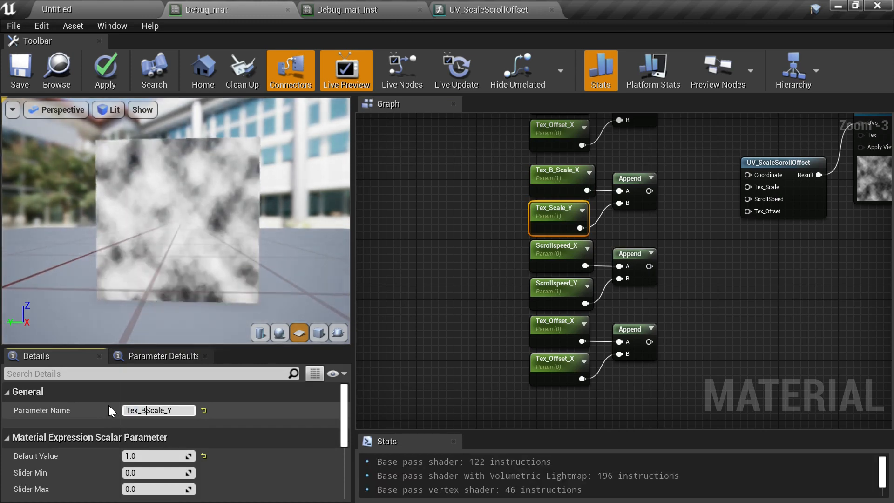
pyautogui.write('_')
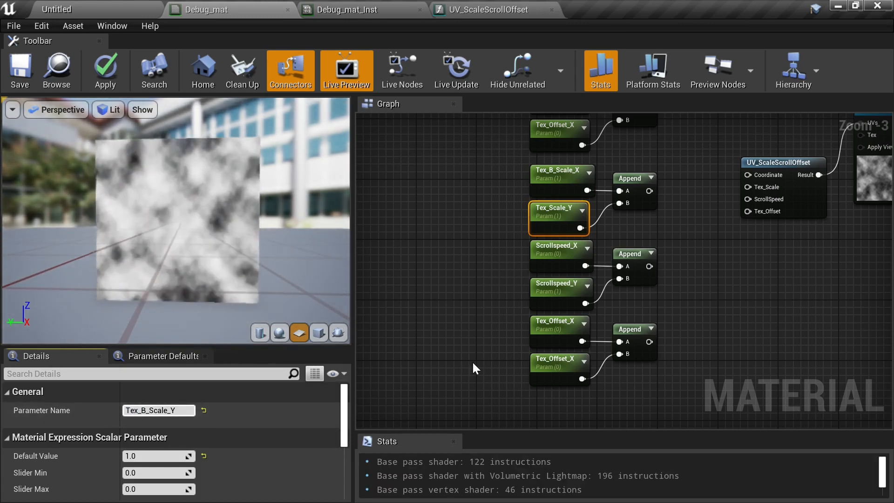
# - Rename the copied Scrollspeed_X parameter to Tex_B_Scrollspeed_X
pyautogui.click(577, 265)
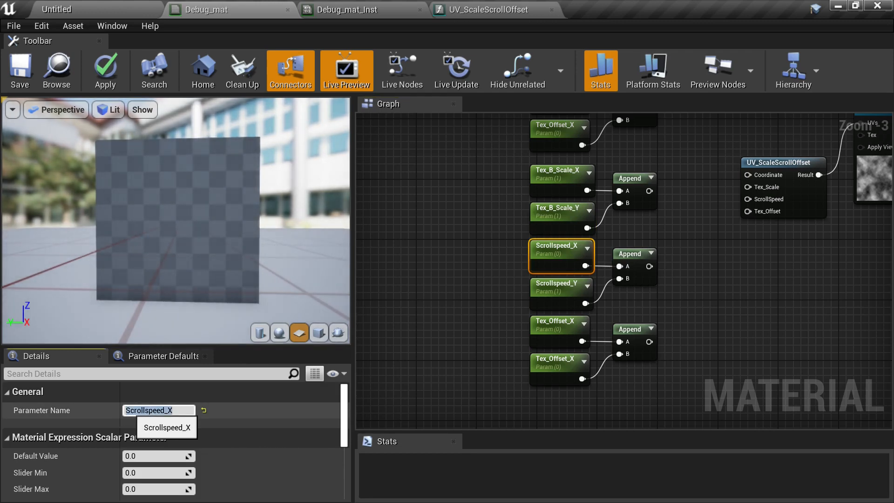
pyautogui.write('Tex_B')
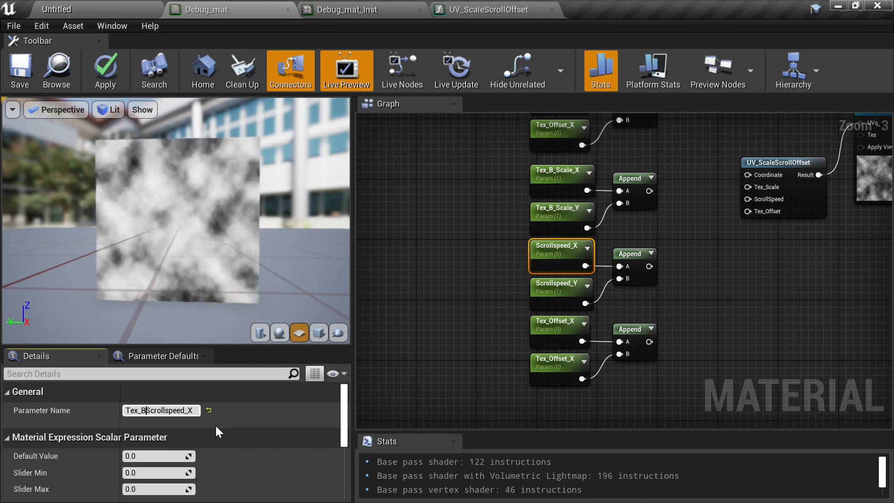
pyautogui.write('_')
pyautogui.click(474, 277)
# - Rename the copied Scrollspeed_Y parameter to Tex_B_Scrollspeed_Y
pyautogui.click(549, 286)
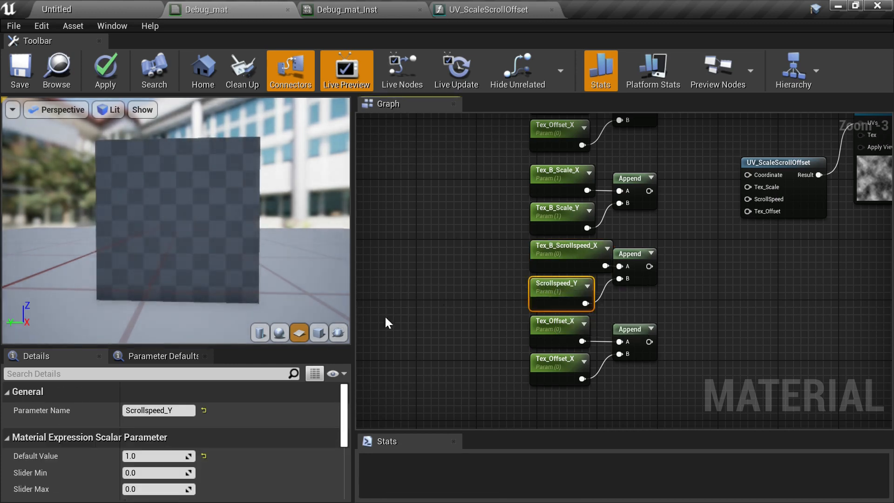
pyautogui.click(145, 410)
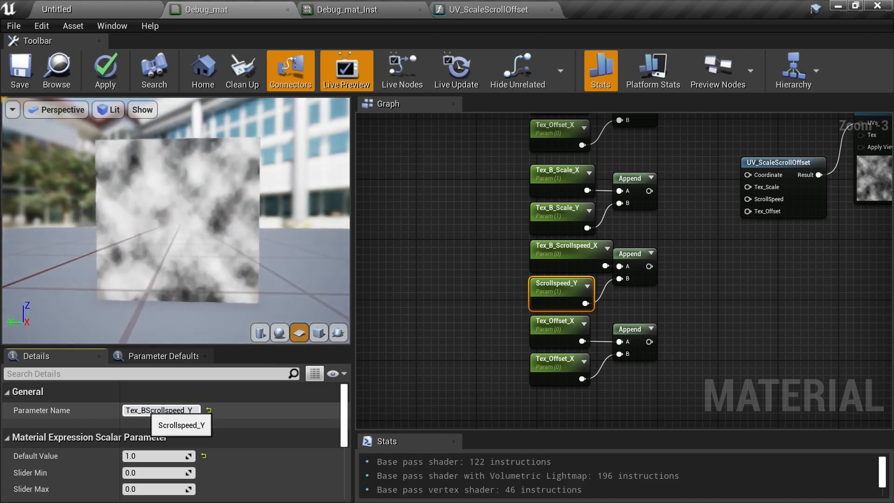
pyautogui.press('Return')
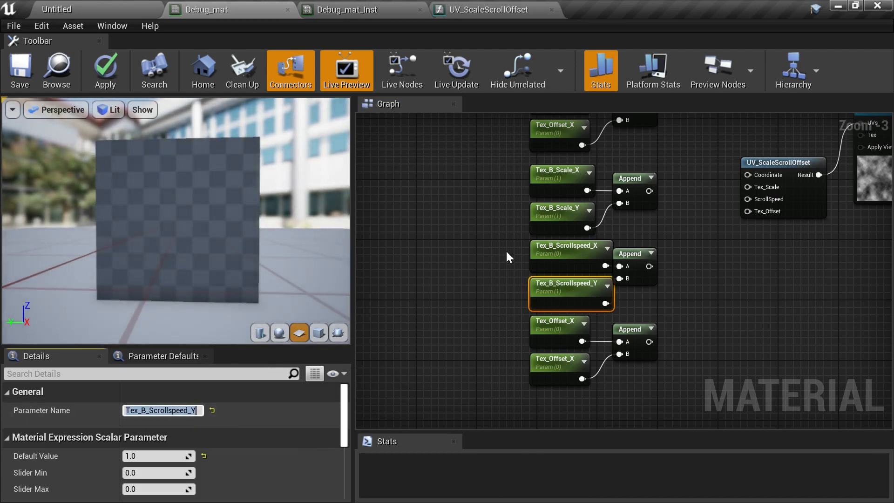
# - Shift the four renamed Tex_B scale and scroll parameter nodes slightly left
pyautogui.moveTo(485, 147); pyautogui.dragTo(499, 176)
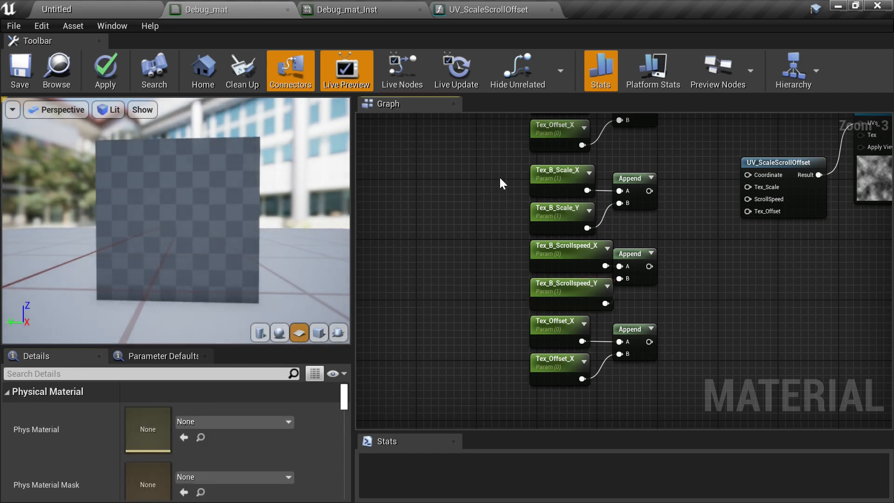
pyautogui.moveTo(547, 269); pyautogui.dragTo(513, 280)
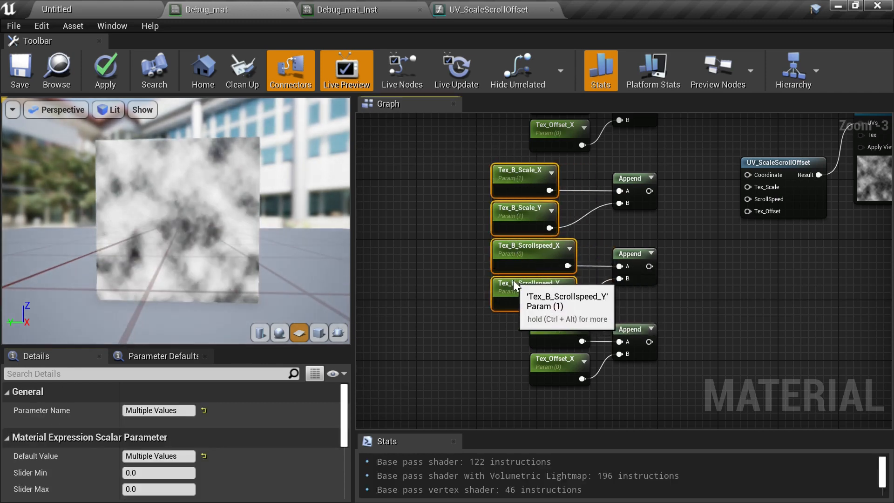
pyautogui.moveTo(641, 231); pyautogui.dragTo(666, 212, button='right')
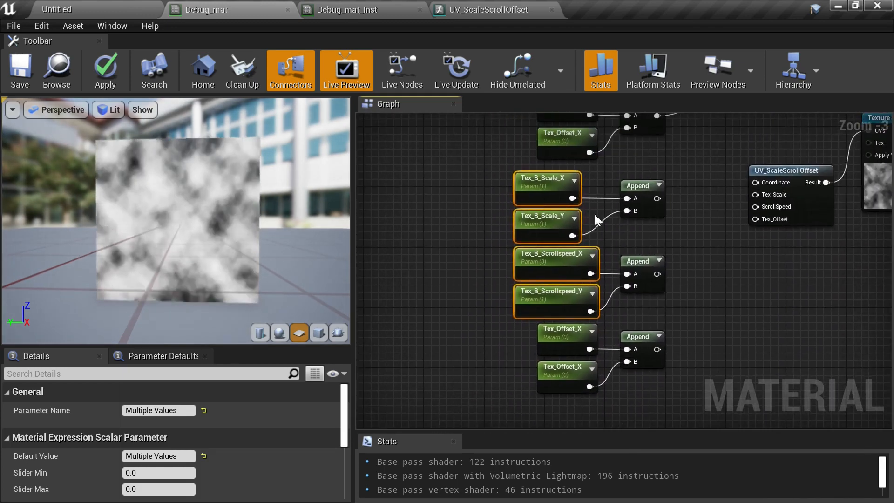
# - Rename both copied Tex_Offset_X parameters to Tex_B_Offset_X
pyautogui.click(543, 330)
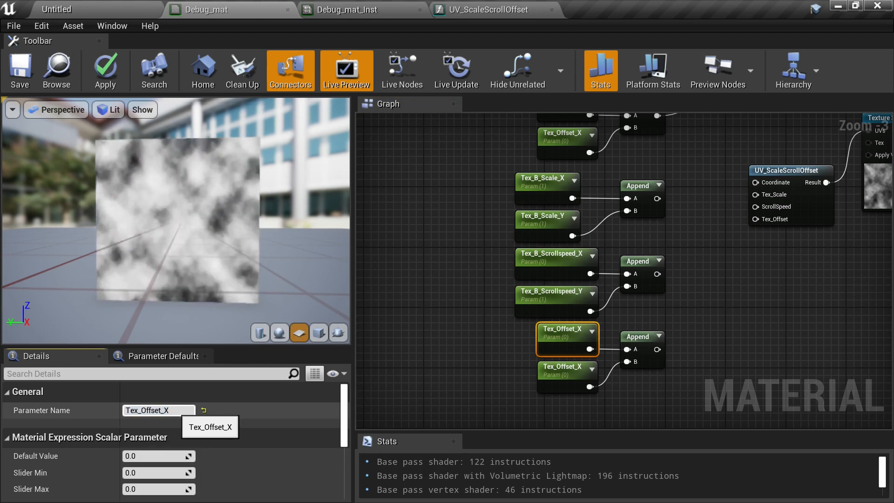
pyautogui.click(141, 410)
pyautogui.write('B_')
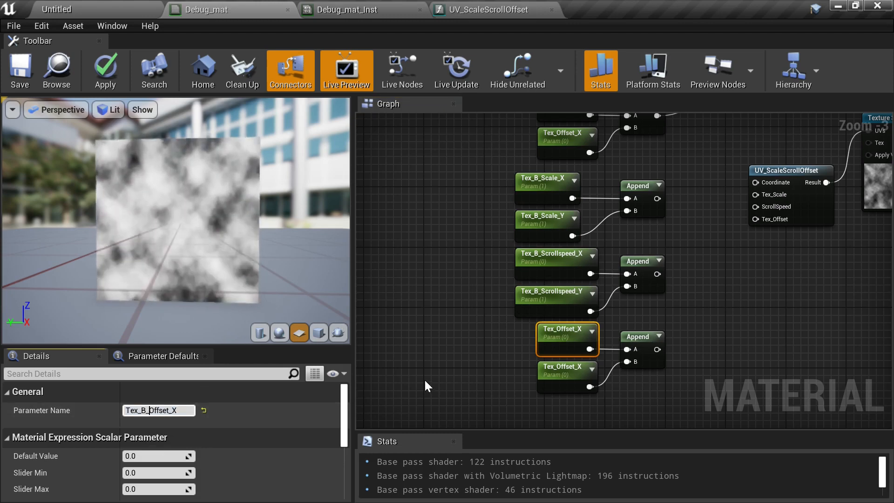
pyautogui.click(425, 383)
pyautogui.click(569, 384)
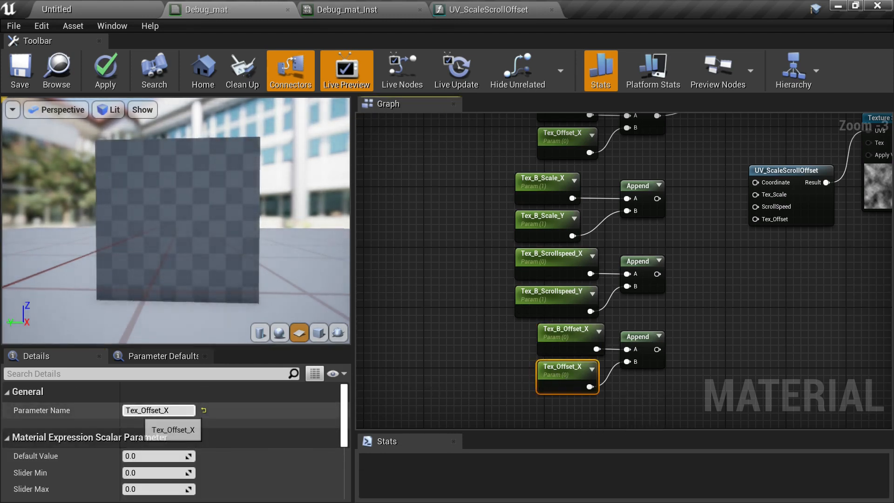
pyautogui.click(168, 410)
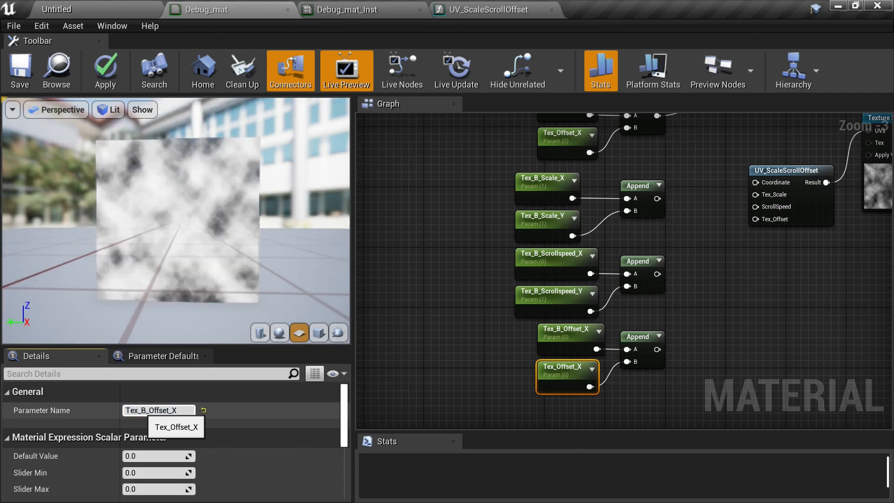
pyautogui.press('Return')
# - Wire the three copied Append outputs into the duplicated function's Tex_Scale, ScrollSpeed and Tex_Offset inputs
pyautogui.moveTo(757, 225); pyautogui.dragTo(678, 286, button='right')
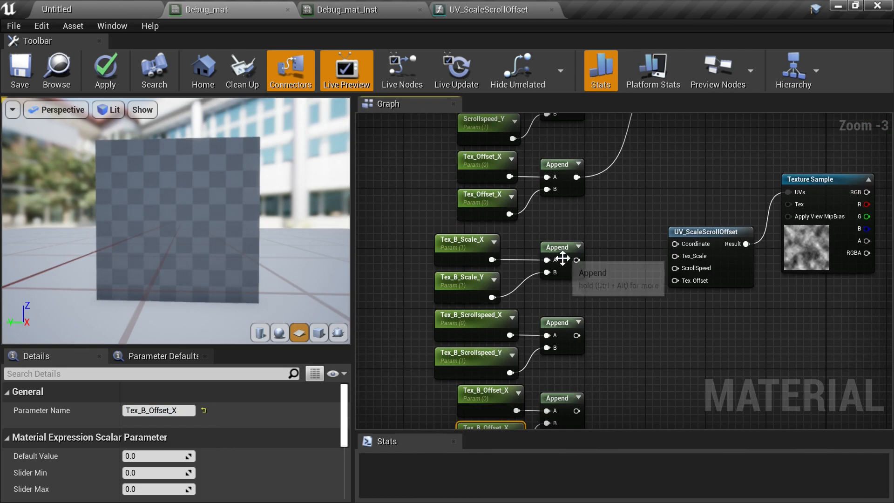
pyautogui.moveTo(576, 260); pyautogui.dragTo(675, 256)
pyautogui.moveTo(576, 335); pyautogui.dragTo(676, 268)
pyautogui.moveTo(624, 344); pyautogui.dragTo(614, 302, button='right')
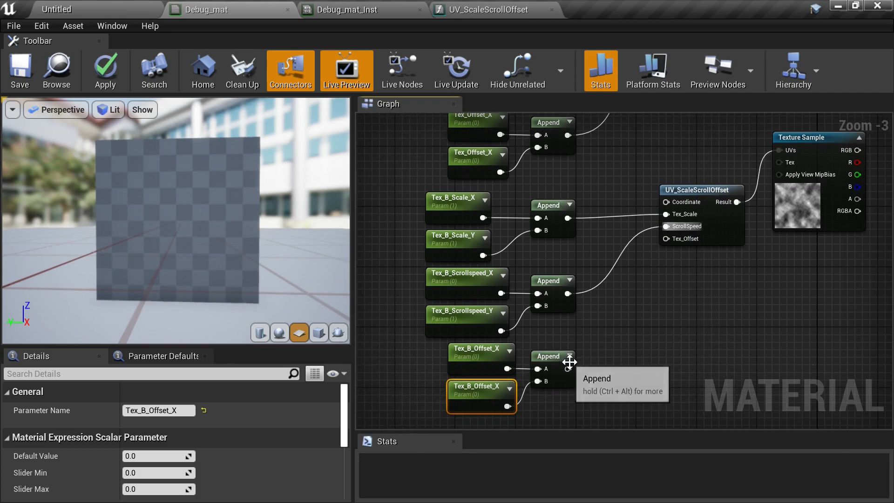
pyautogui.moveTo(567, 369); pyautogui.dragTo(665, 239)
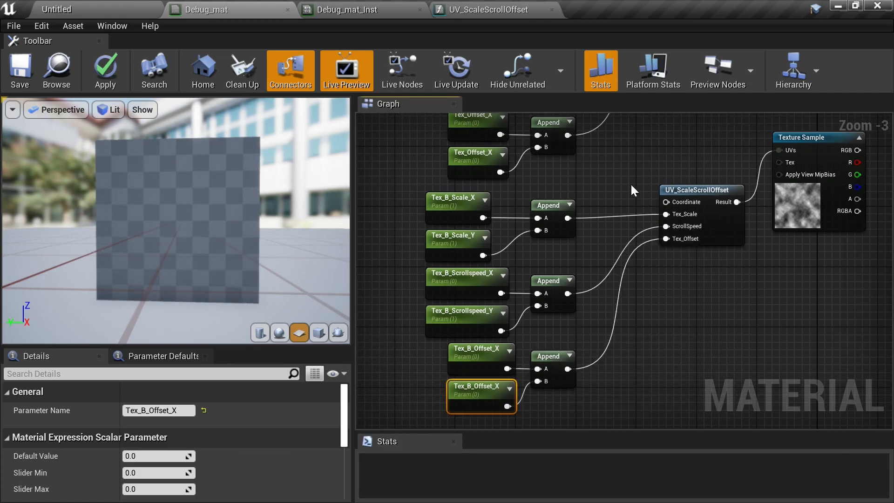
# - Connect the second Texture Sample's R output to the material's Emissive Color input
pyautogui.moveTo(630, 183); pyautogui.dragTo(651, 301, button='right')
pyautogui.moveTo(671, 243); pyautogui.dragTo(642, 303, button='right')
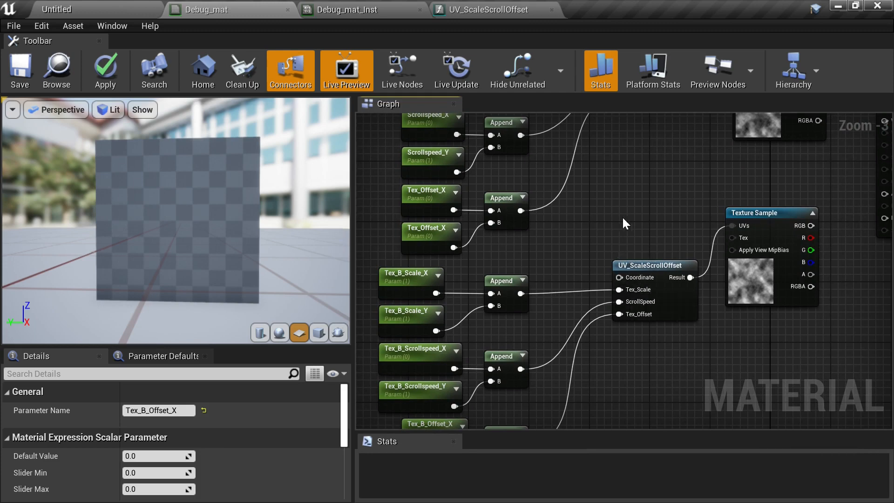
pyautogui.moveTo(622, 216); pyautogui.dragTo(462, 304, button='right')
pyautogui.moveTo(684, 207); pyautogui.dragTo(751, 208)
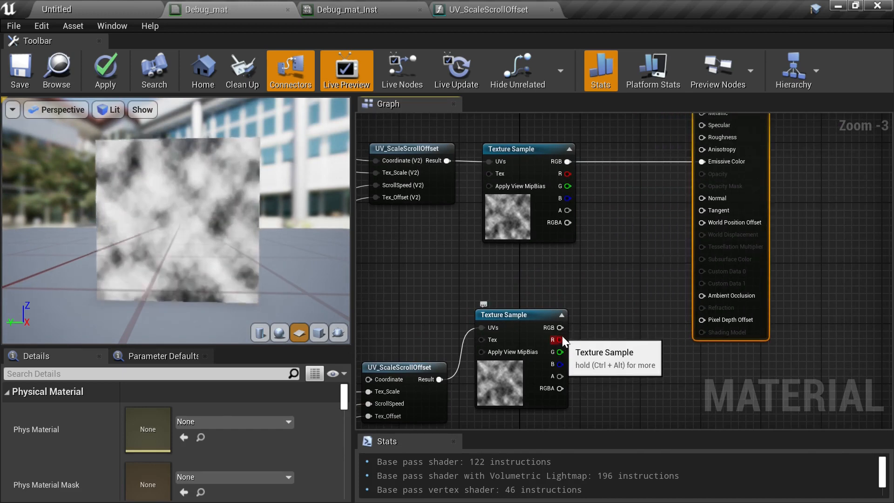
pyautogui.moveTo(560, 340); pyautogui.dragTo(702, 161)
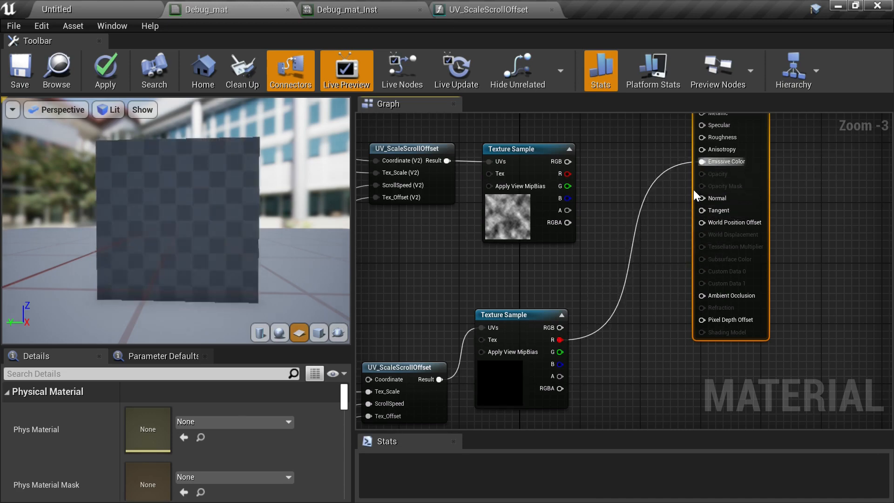
pyautogui.moveTo(538, 375); pyautogui.dragTo(675, 242, button='right')
pyautogui.moveTo(606, 317); pyautogui.dragTo(738, 268, button='right')
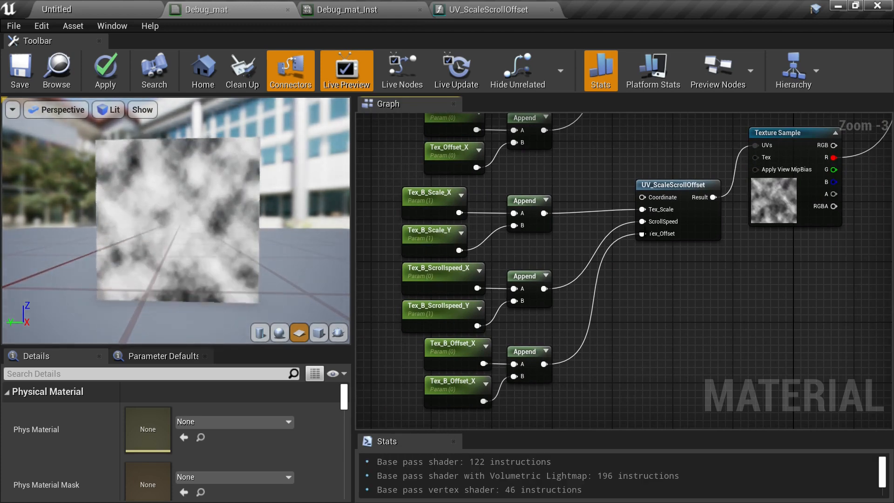
pyautogui.moveTo(771, 235); pyautogui.dragTo(586, 340, button='right')
pyautogui.moveTo(651, 155); pyautogui.dragTo(528, 250, button='right')
pyautogui.moveTo(658, 200); pyautogui.dragTo(808, 139, button='right')
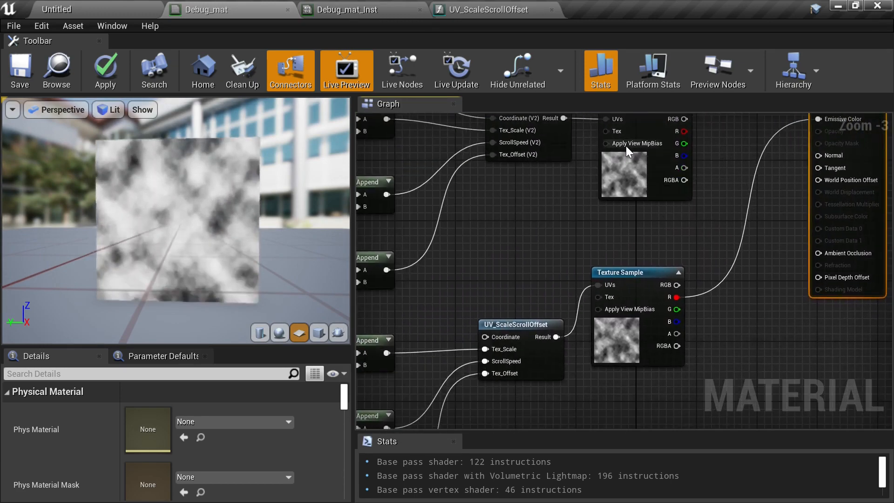
# - Add a Multiply node between the two Texture Samples and the material's output node
pyautogui.moveTo(577, 211); pyautogui.dragTo(581, 243, button='right')
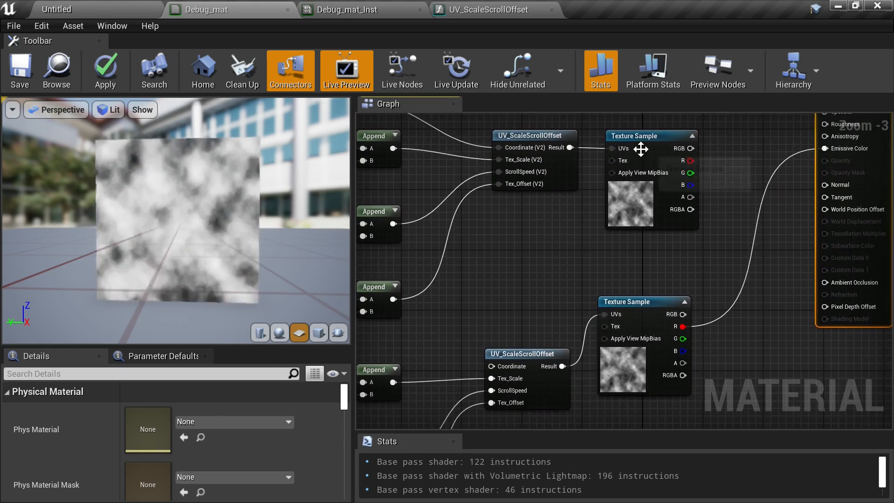
pyautogui.moveTo(720, 245); pyautogui.dragTo(607, 254, button='right')
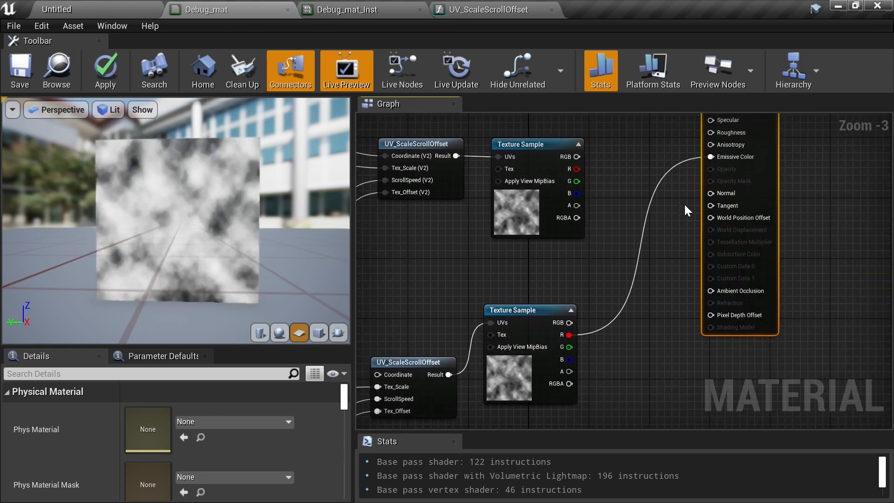
pyautogui.moveTo(770, 178); pyautogui.dragTo(822, 213)
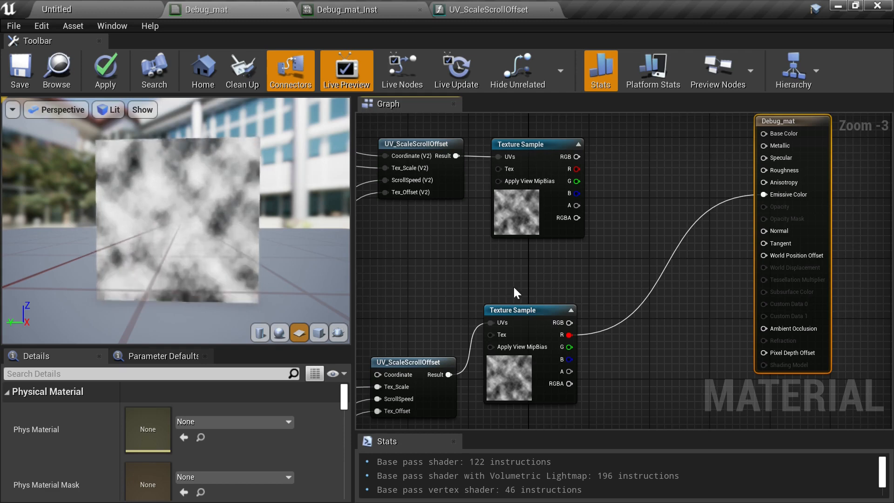
pyautogui.moveTo(473, 292); pyautogui.dragTo(730, 213, button='right')
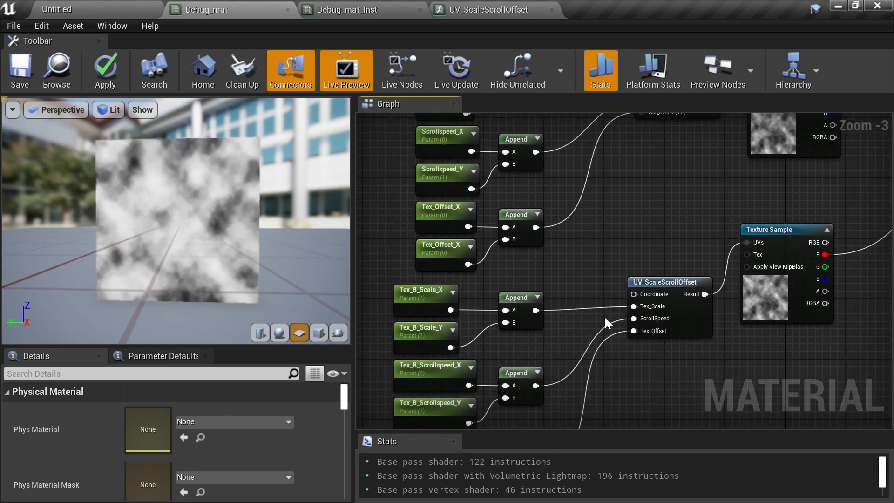
pyautogui.moveTo(686, 187); pyautogui.dragTo(510, 275, button='right')
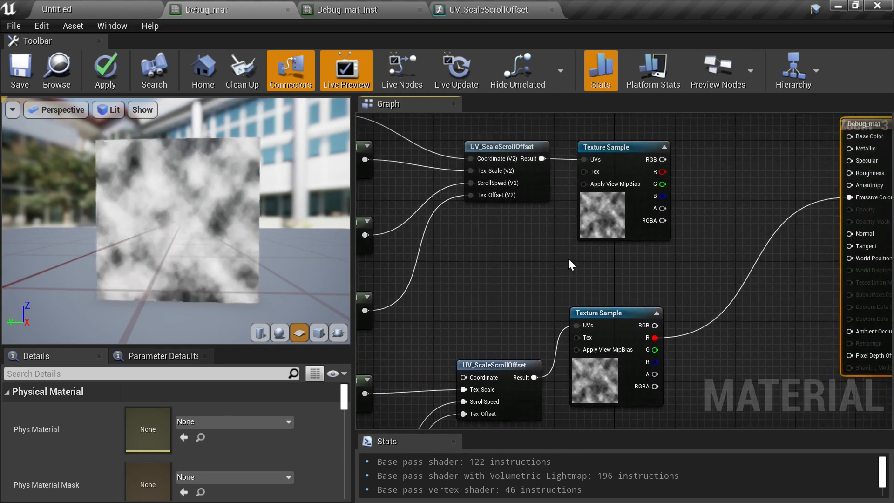
pyautogui.moveTo(715, 241); pyautogui.dragTo(637, 236, button='right')
pyautogui.click(641, 236)
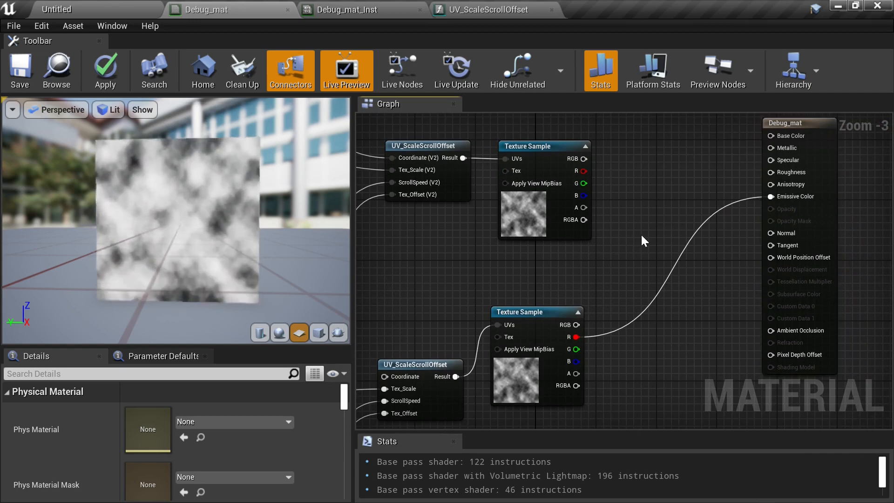
pyautogui.click(662, 179)
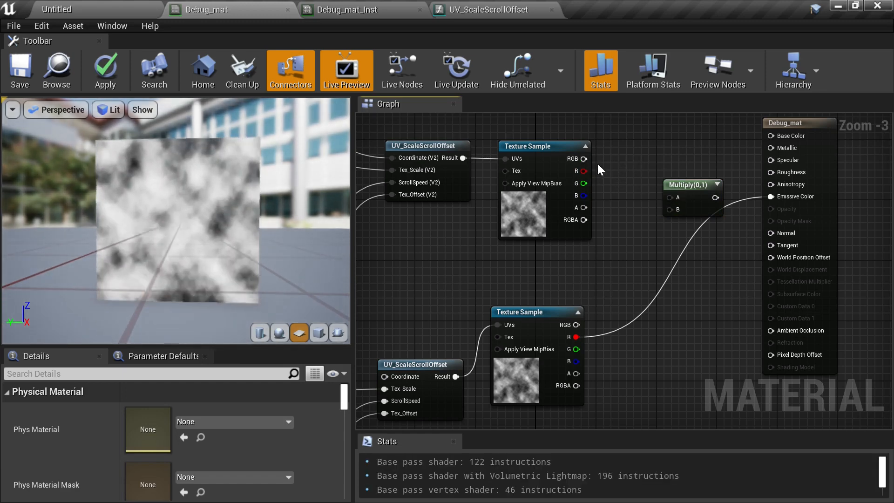
# - Multiply both Texture Samples' R outputs together and feed the Multiply result into Emissive Color
pyautogui.moveTo(584, 171); pyautogui.dragTo(670, 197)
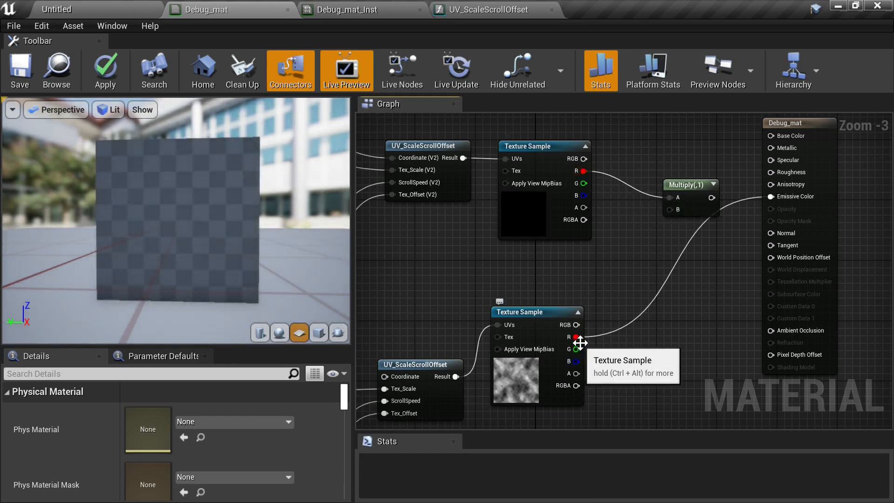
pyautogui.moveTo(673, 210); pyautogui.dragTo(675, 209)
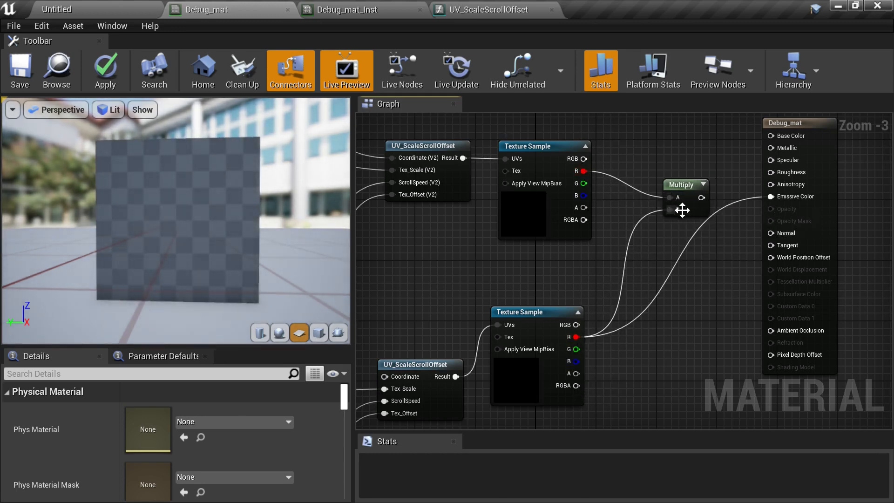
pyautogui.moveTo(772, 196); pyautogui.dragTo(773, 197)
pyautogui.moveTo(598, 291); pyautogui.dragTo(771, 214, button='right')
pyautogui.moveTo(546, 264); pyautogui.dragTo(680, 175, button='right')
pyautogui.moveTo(602, 202); pyautogui.dragTo(568, 262, button='right')
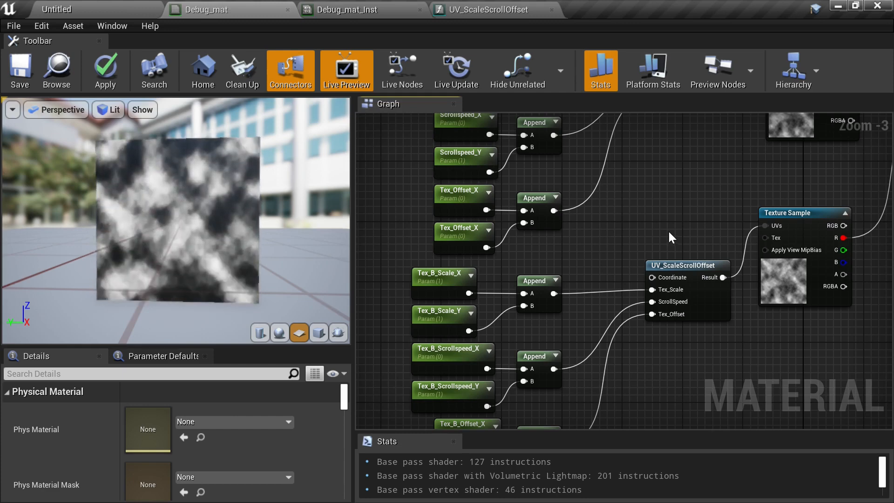
# - Save the Debug_mat material
pyautogui.moveTo(722, 205); pyautogui.dragTo(553, 246, button='right')
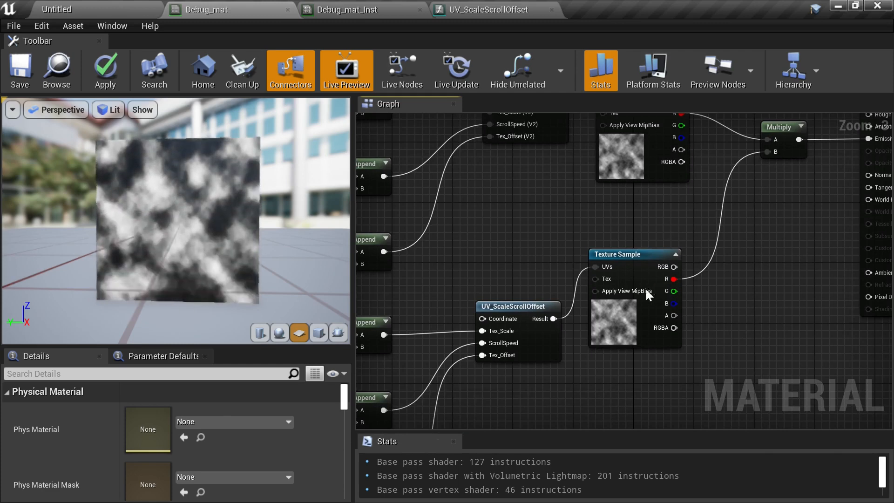
pyautogui.moveTo(646, 289); pyautogui.dragTo(652, 323, button='right')
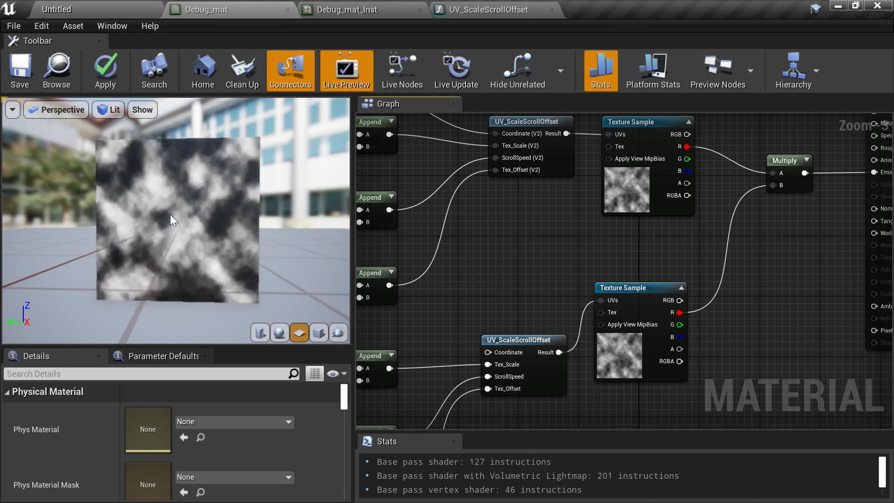
pyautogui.moveTo(555, 284); pyautogui.dragTo(748, 324, button='right')
pyautogui.moveTo(660, 343); pyautogui.dragTo(346, 289, button='right')
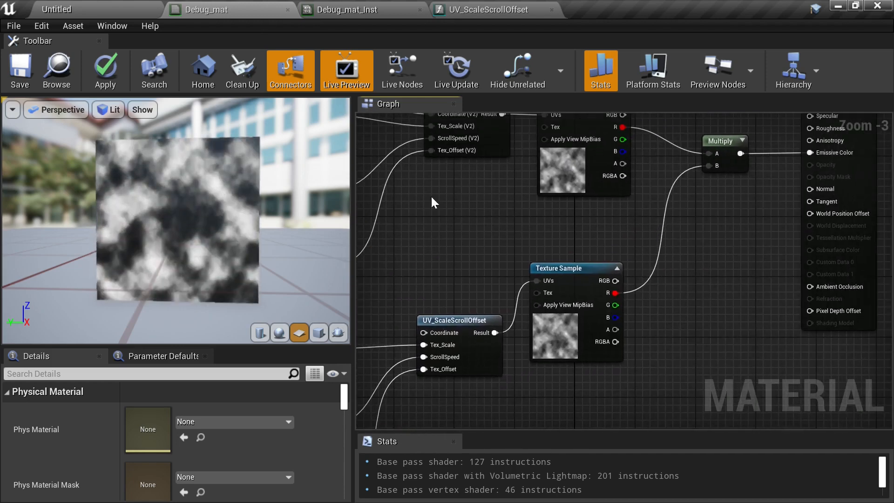
pyautogui.click(34, 62)
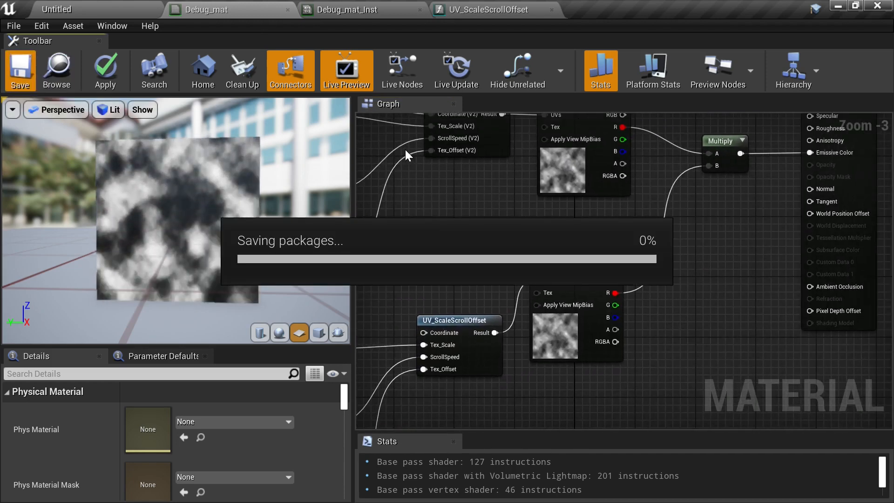
# - In the Debug_mat_Inst instance, enable the Tex_B_Offset_X override and set it to 0.5
pyautogui.click(347, 10)
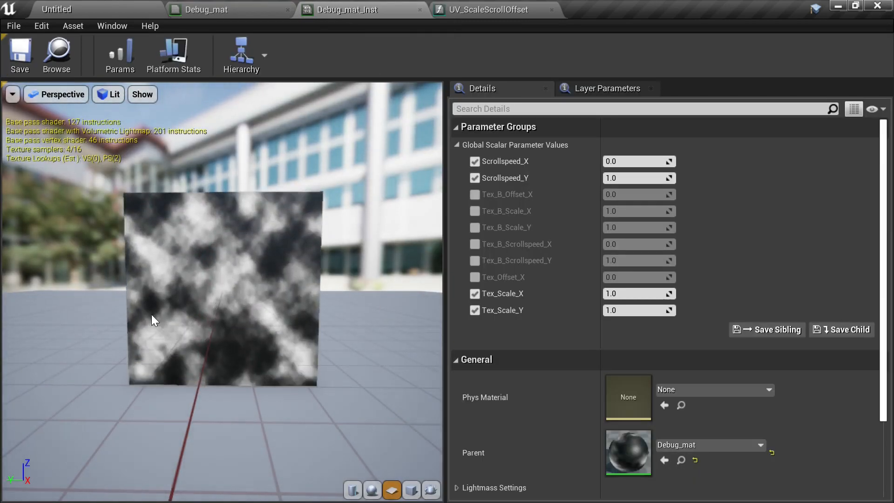
pyautogui.moveTo(202, 384); pyautogui.dragTo(239, 375)
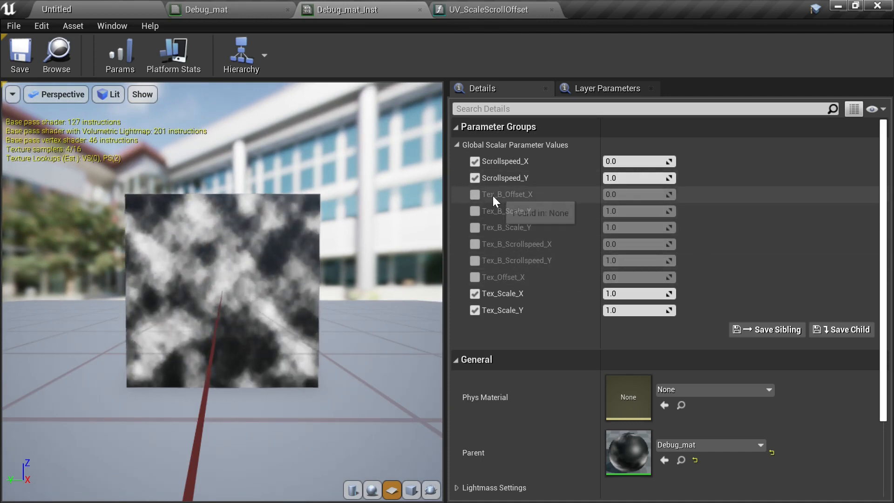
pyautogui.click(476, 194)
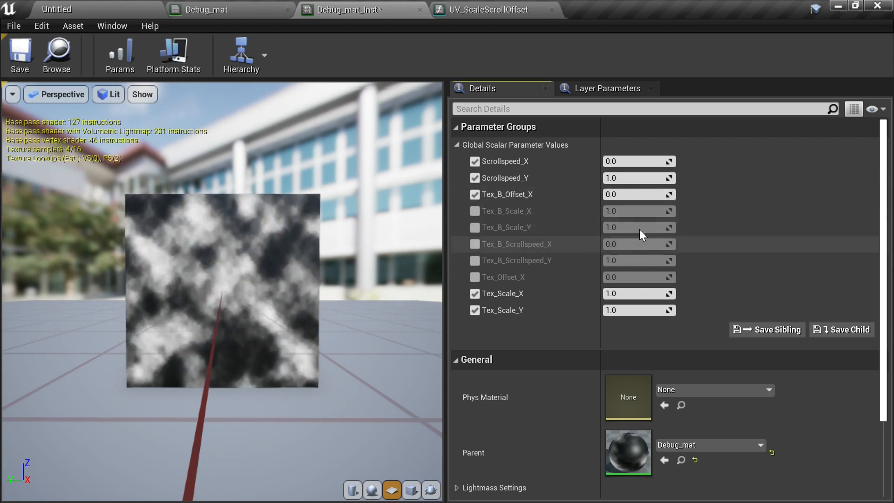
pyautogui.click(621, 192)
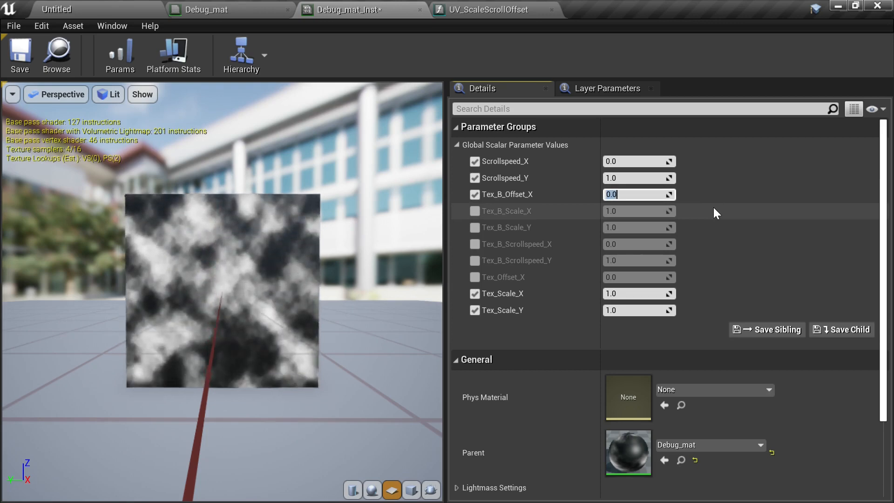
pyautogui.write('0.5')
pyautogui.press('Return')
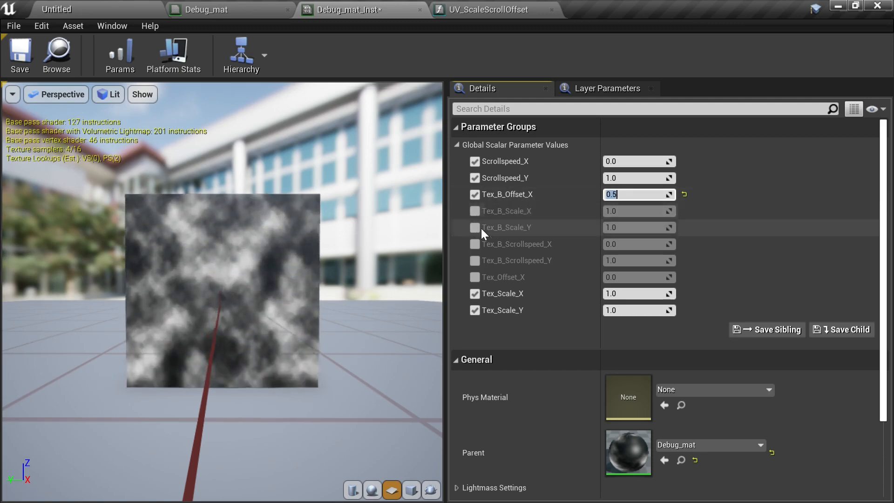
# - Enable the Tex_B_Scrollspeed_Y override and set it to 0.5
pyautogui.click(476, 244)
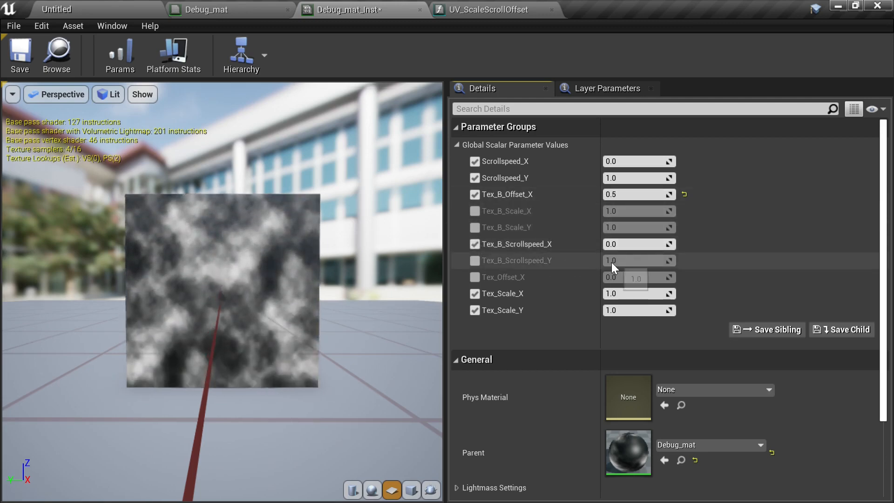
pyautogui.click(476, 262)
pyautogui.click(481, 246)
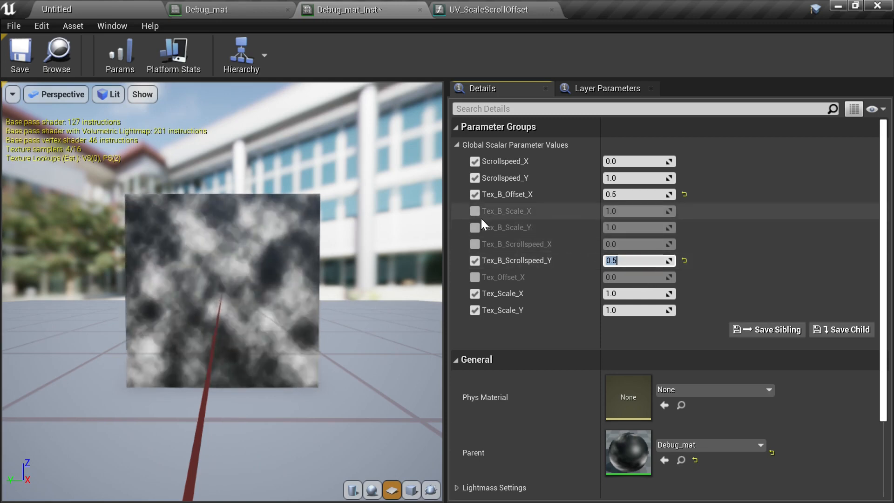
# - Enable both Tex_B_Scale overrides, set Tex_B_Scale_X to 2, and save the instance
pyautogui.click(476, 227)
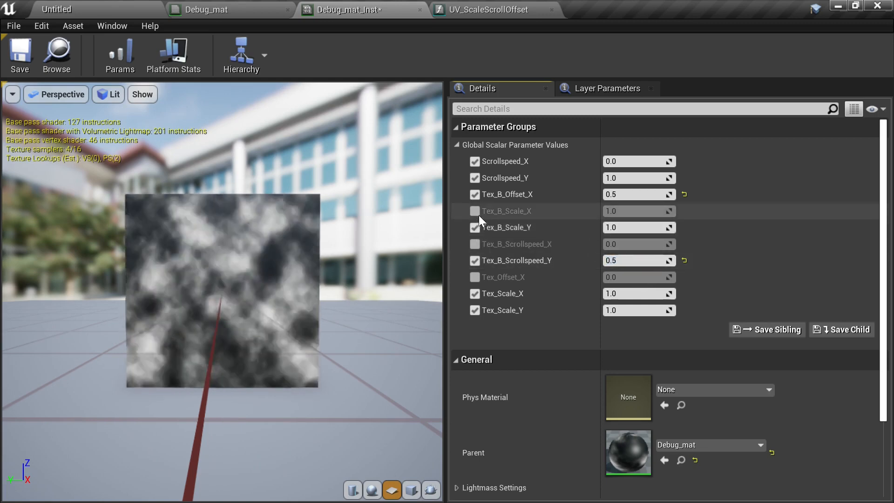
pyautogui.click(475, 211)
pyautogui.click(640, 211)
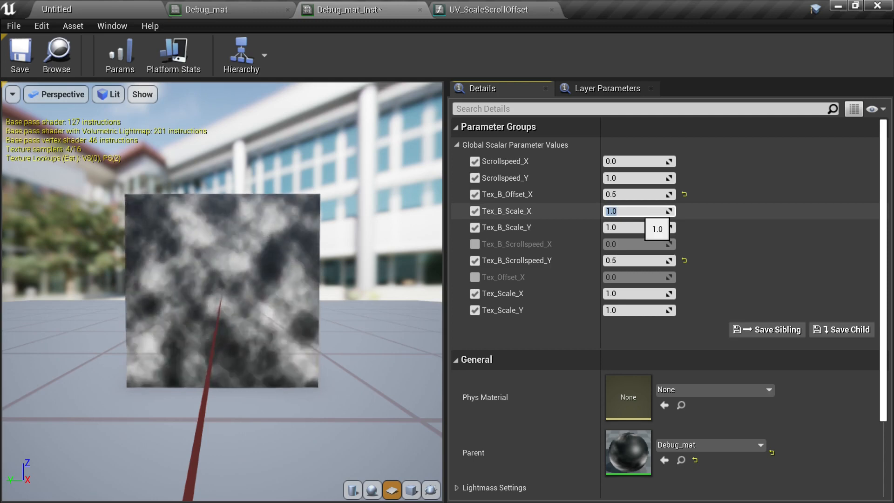
pyautogui.write('2')
pyautogui.press('Return')
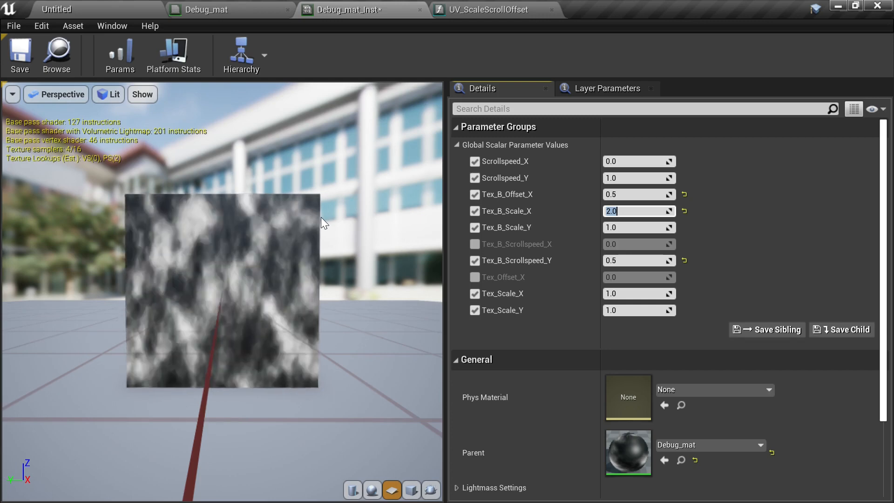
pyautogui.click(19, 60)
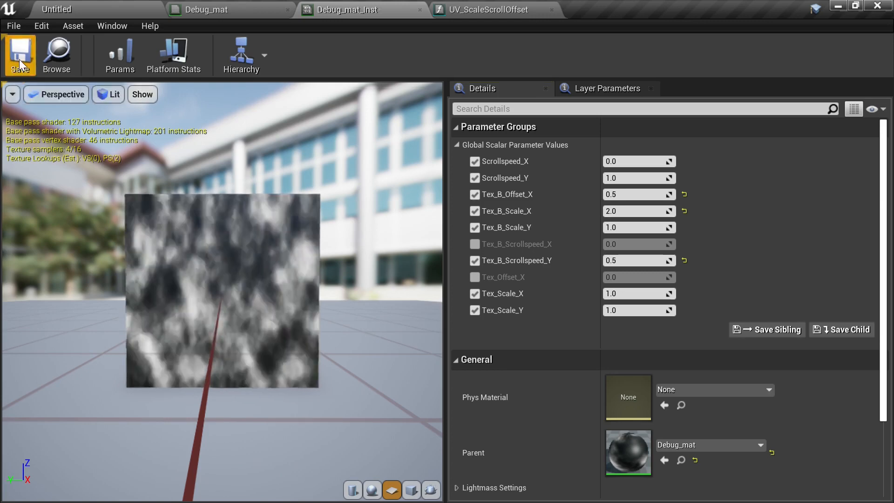
# - In Debug_mat, rename the original Tex_Scale_X and Tex_Scale_Y parameters to Tex_A_Scale_X and Tex_A_Scale_Y
pyautogui.click(234, 11)
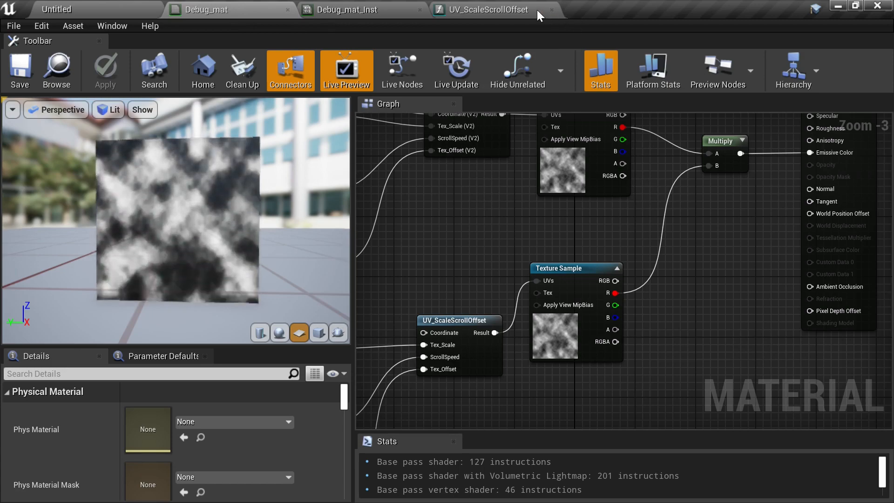
pyautogui.moveTo(497, 284); pyautogui.dragTo(688, 271, button='right')
pyautogui.scroll(-1, 707, 270)
pyautogui.scroll(2, 559, 245)
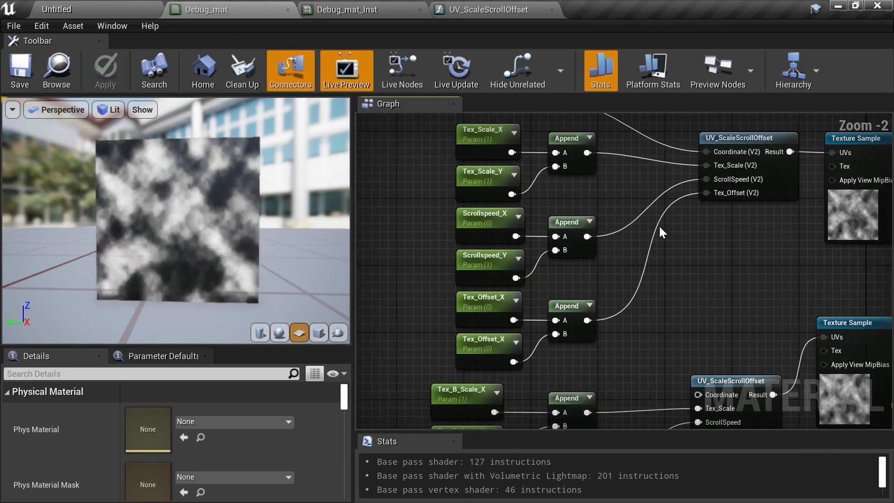
pyautogui.scroll(1, 659, 228)
pyautogui.moveTo(660, 228); pyautogui.dragTo(689, 246, button='right')
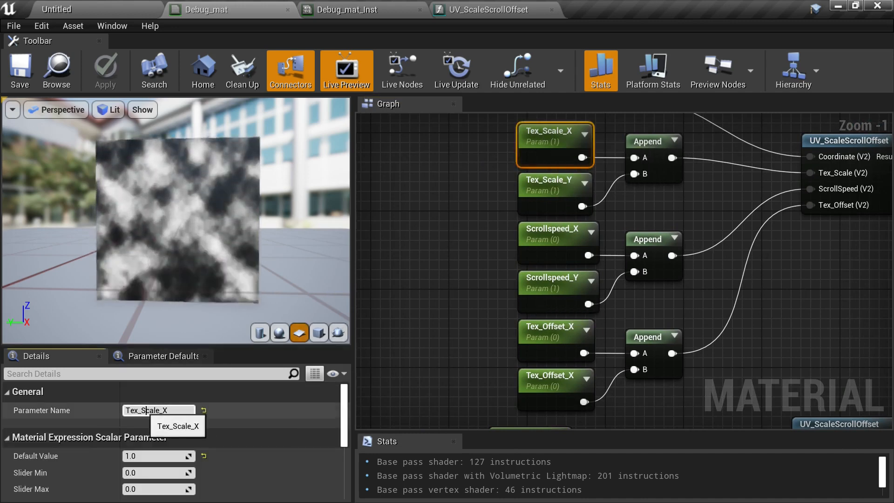
pyautogui.click(141, 410)
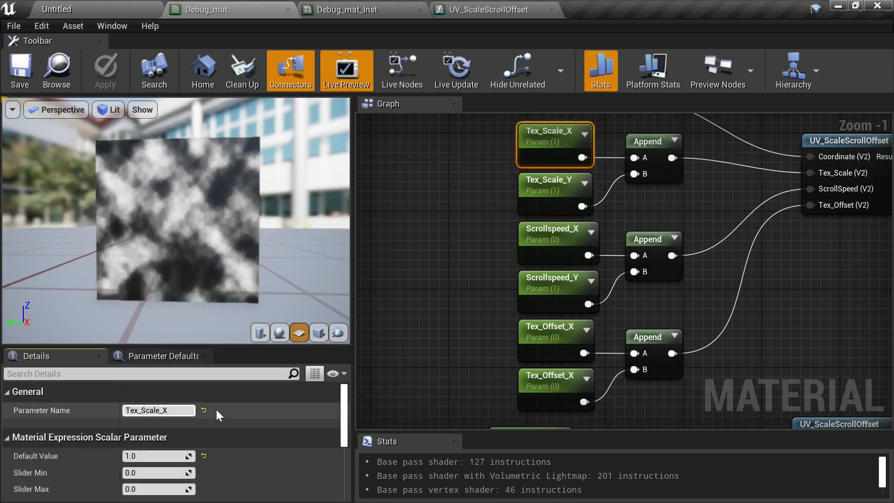
pyautogui.write('A_')
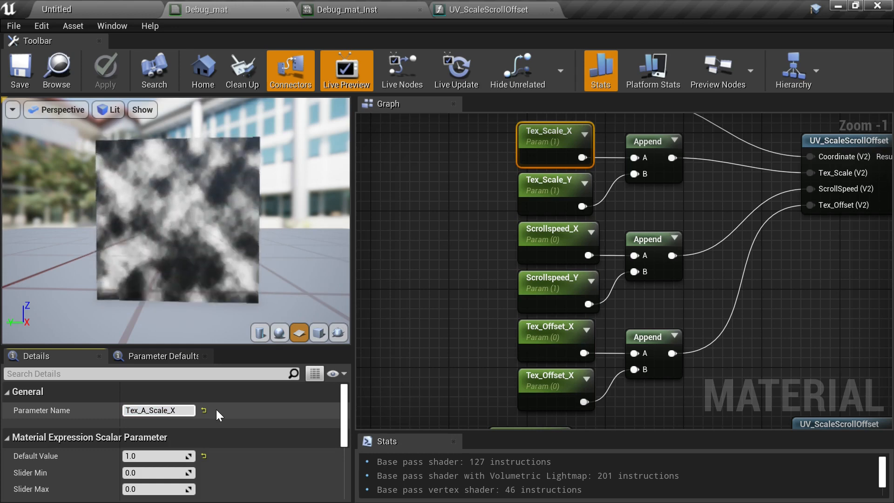
pyautogui.click(544, 184)
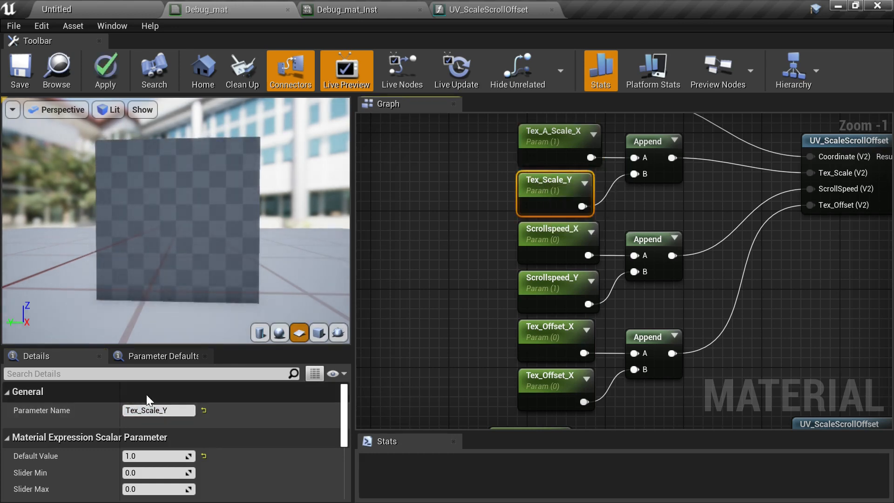
pyautogui.doubleClick(154, 410)
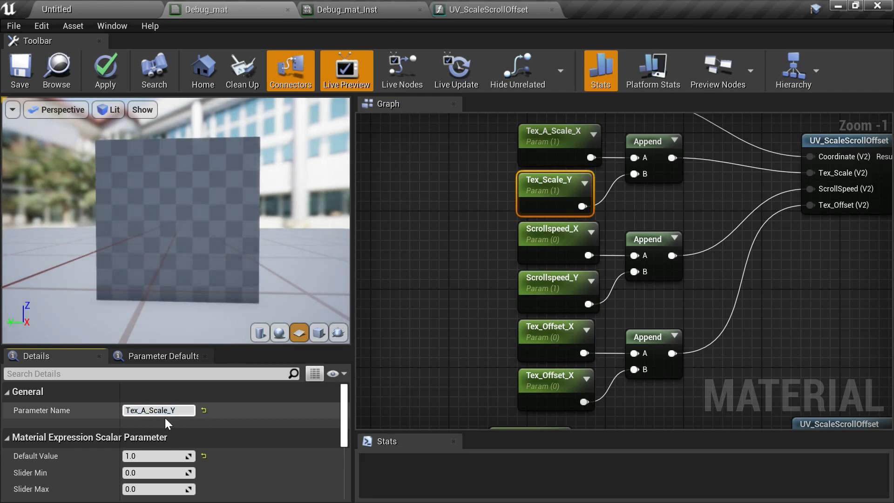
# - In Debug_mat, rename the Scrollspeed_X parameter to Tex_A_Scrollspeed_X
pyautogui.click(453, 236)
pyautogui.click(523, 235)
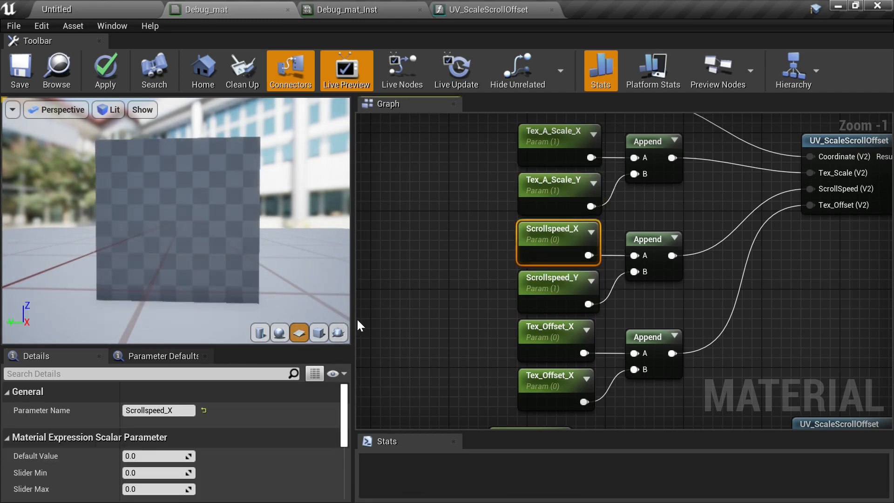
pyautogui.doubleClick(125, 410)
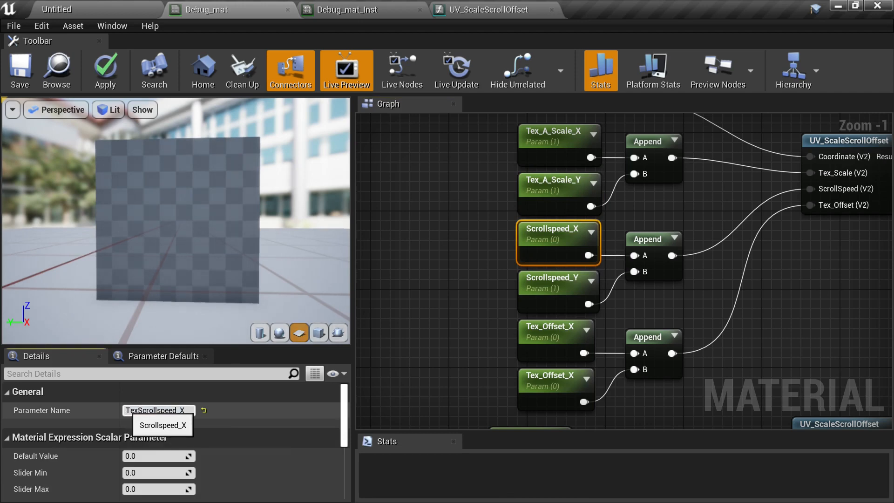
pyautogui.write('Tex_A_')
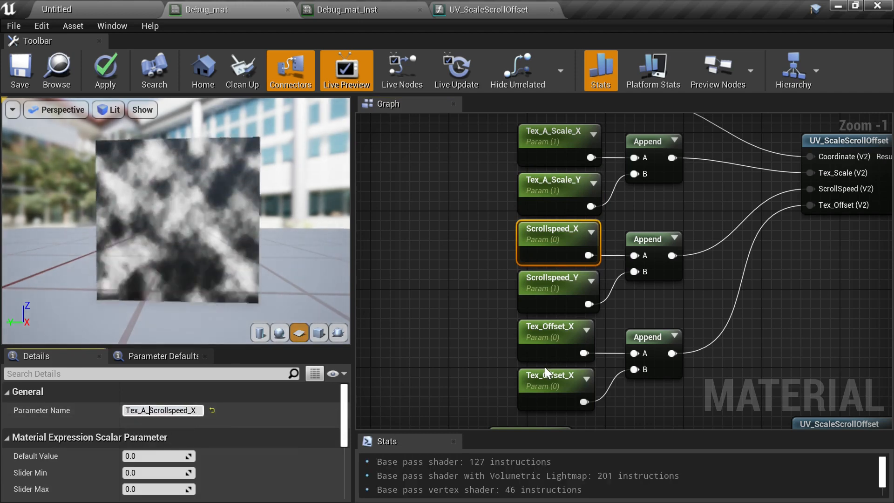
pyautogui.click(501, 316)
# - Rename the Scrollspeed_Y parameter to Tex_A_Scrollspeed_Y
pyautogui.click(521, 303)
pyautogui.doubleClick(149, 410)
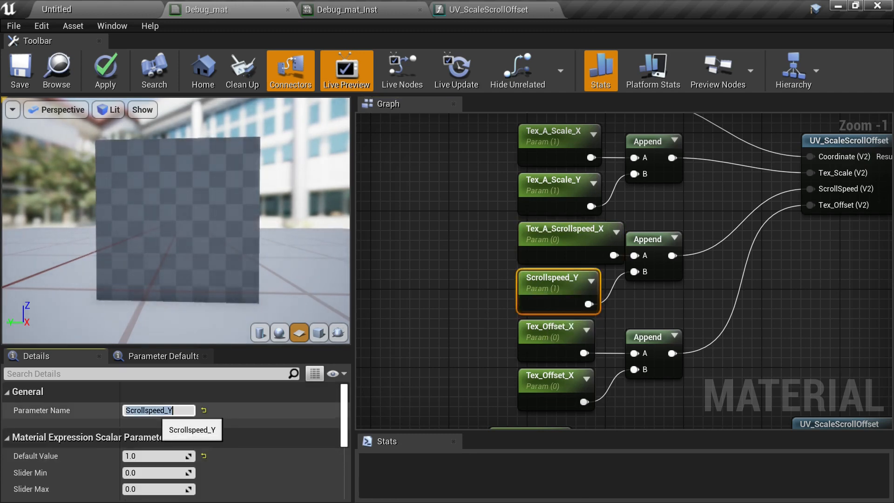
pyautogui.write('T')
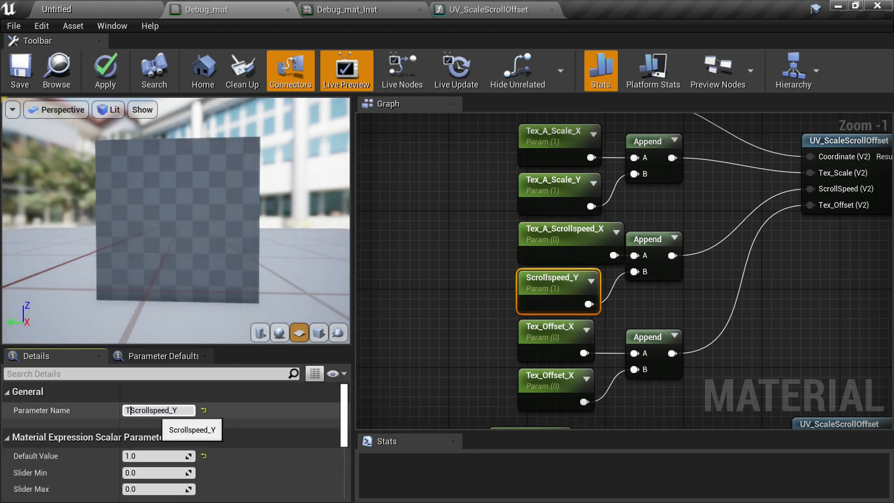
pyautogui.write('ex_A')
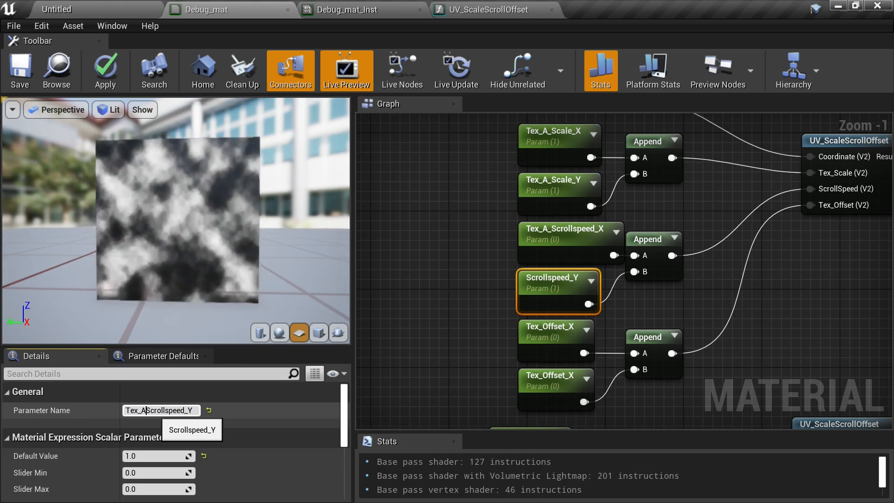
pyautogui.write('_')
pyautogui.press('Return')
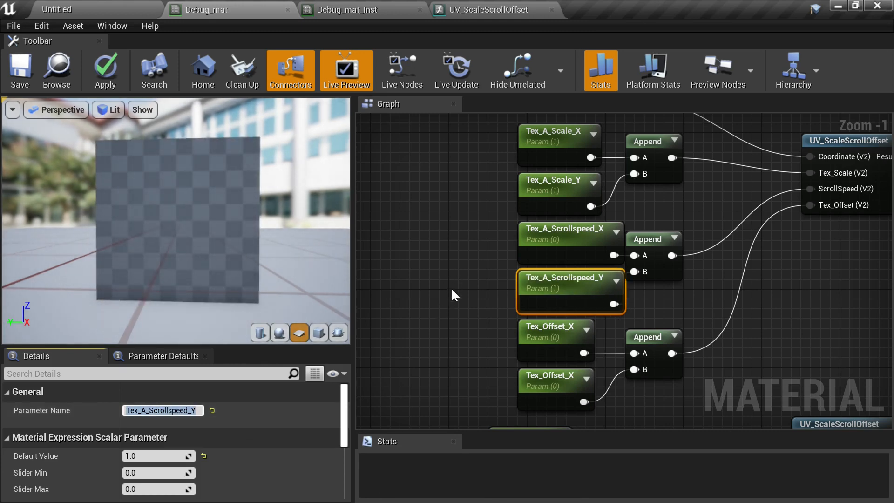
# - Rename the first Tex_Offset_X parameter feeding the Tex_A offset Append to Tex_A_Offset_X
pyautogui.moveTo(452, 288); pyautogui.dragTo(420, 200, button='right')
pyautogui.click(497, 238)
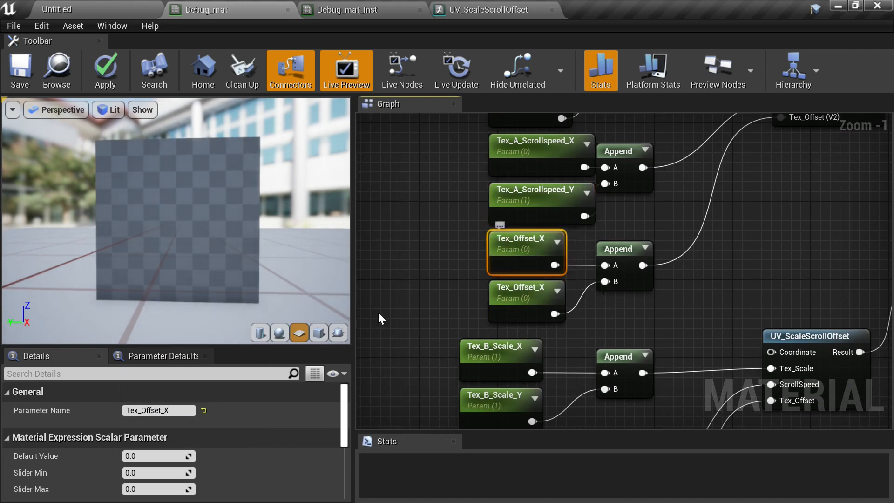
pyautogui.click(146, 410)
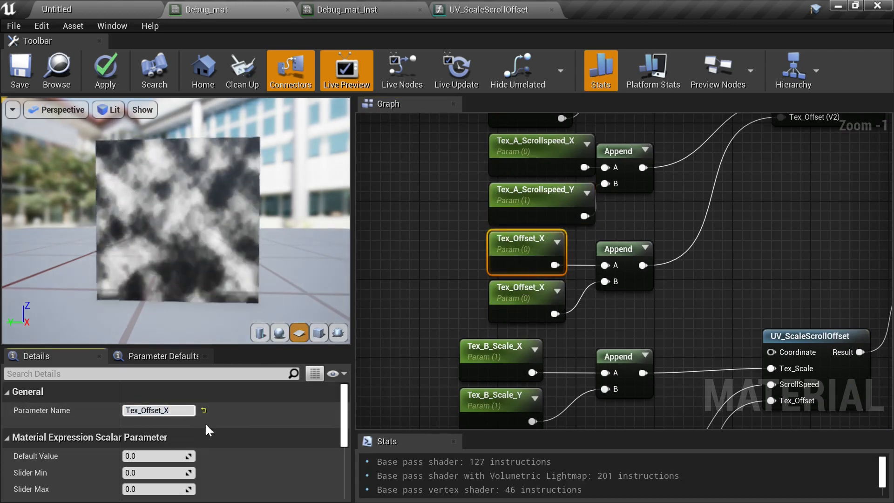
pyautogui.write('A_')
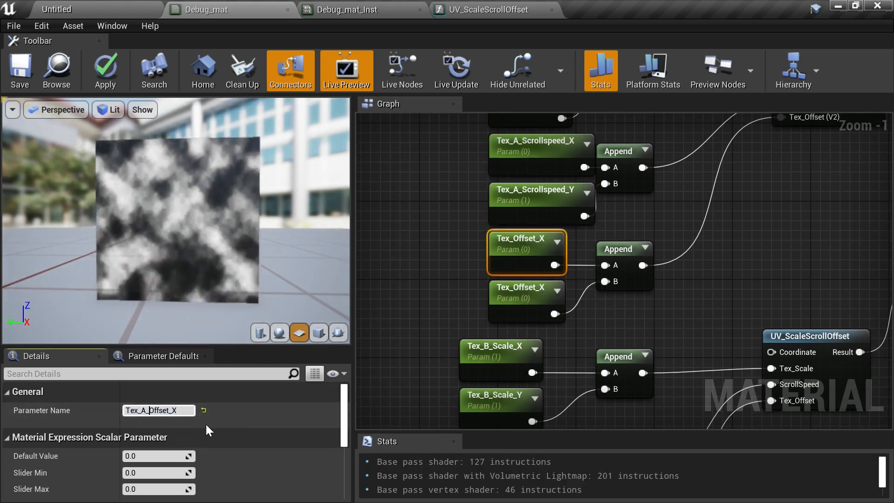
pyautogui.click(405, 250)
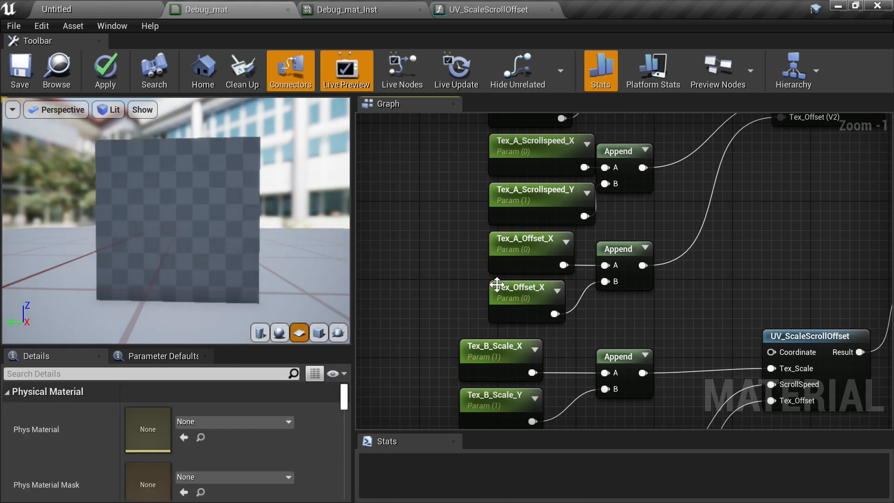
# - Rename the second Tex_Offset_X parameter under it to Tex_A_Offset_X as well
pyautogui.click(496, 287)
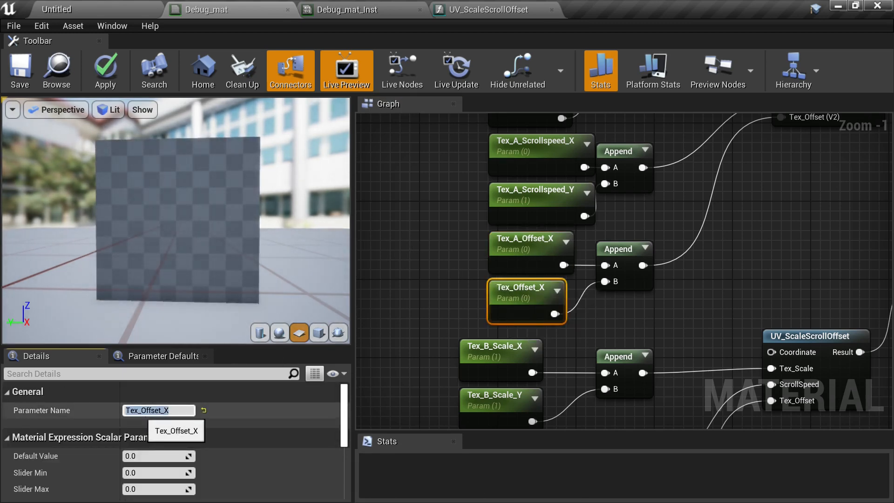
pyautogui.click(141, 410)
pyautogui.write('A_')
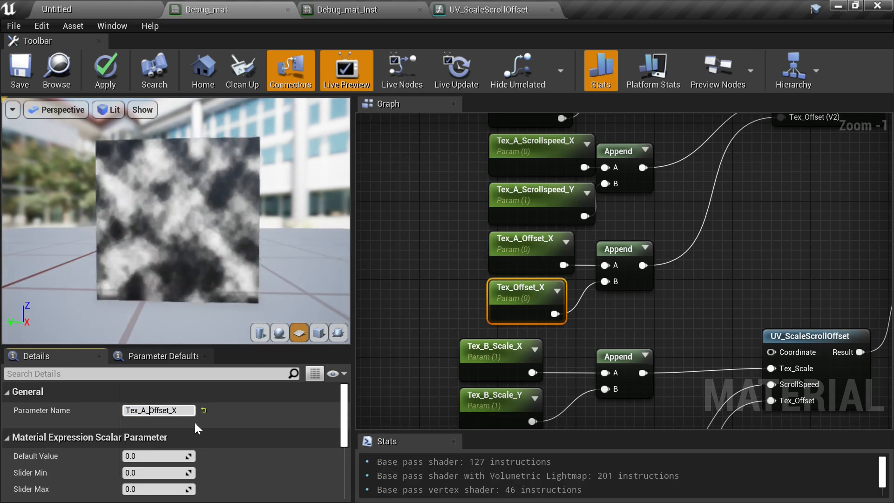
pyautogui.press('Return')
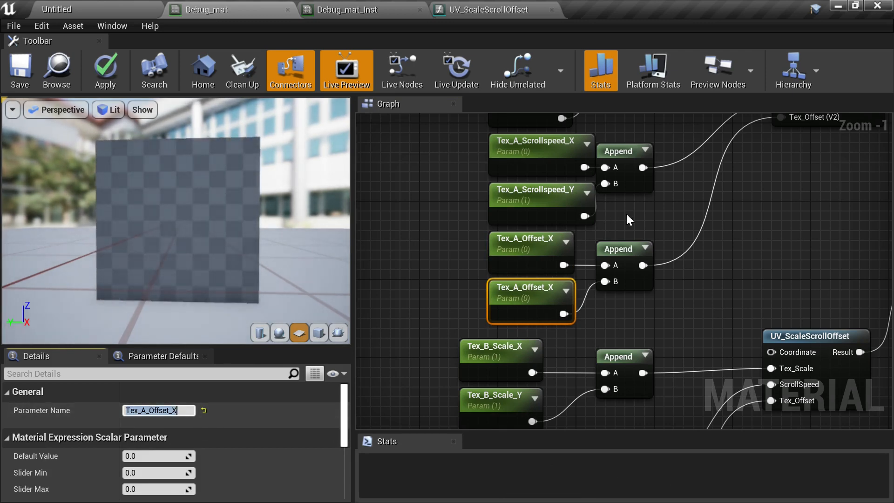
# - Select the Tex_A parameter nodes and shift them slightly left to tidy the layout
pyautogui.scroll(-2, 626, 212)
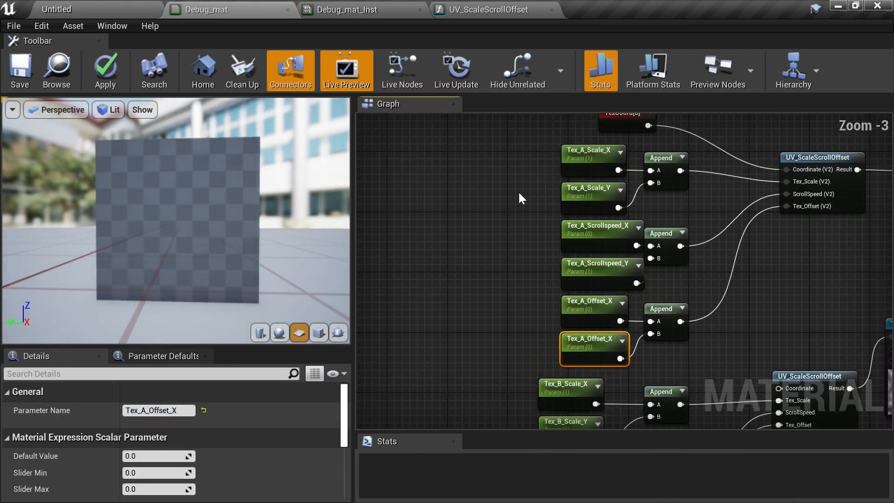
pyautogui.moveTo(519, 194); pyautogui.dragTo(508, 184, button='right')
pyautogui.moveTo(540, 311); pyautogui.dragTo(564, 356)
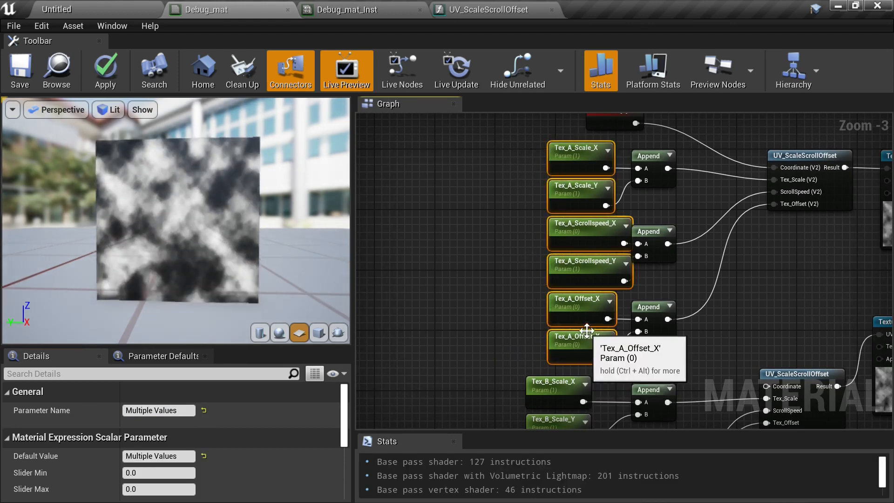
pyautogui.moveTo(584, 267); pyautogui.dragTo(560, 264)
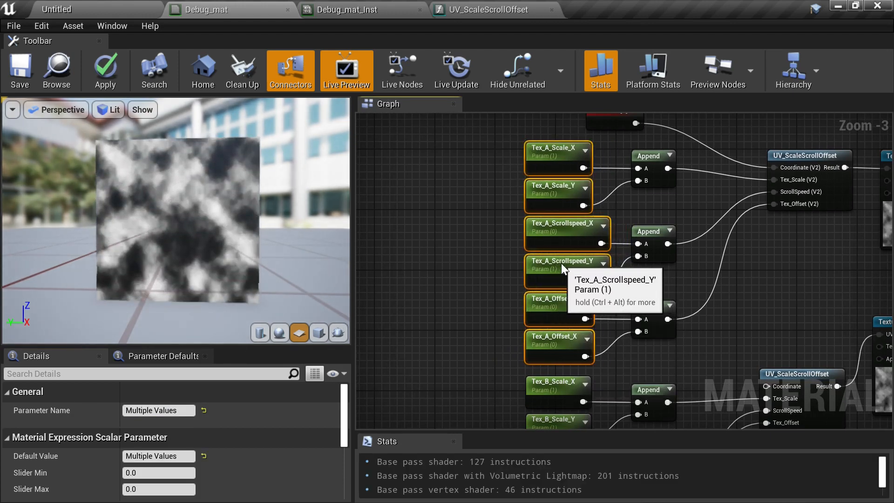
# - Select the two Tex_B offset parameter nodes and shift them left to line up with the others
pyautogui.click(750, 318)
pyautogui.moveTo(750, 318); pyautogui.dragTo(692, 183, button='right')
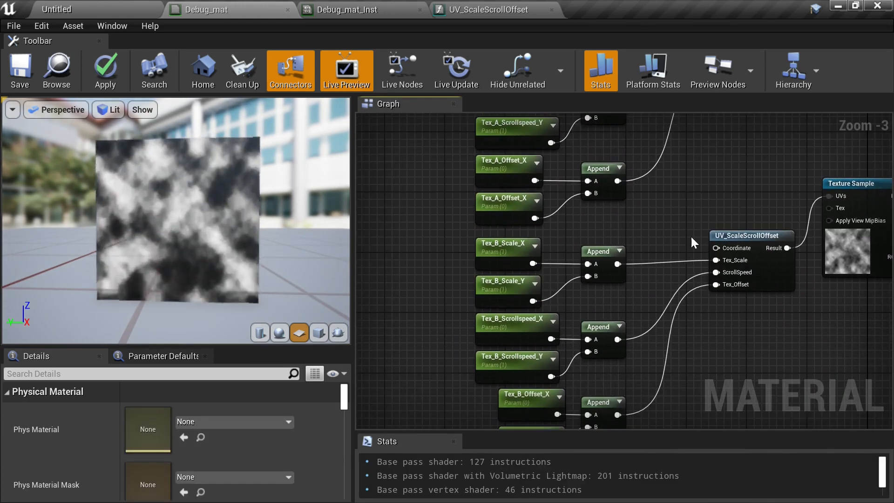
pyautogui.moveTo(691, 236); pyautogui.dragTo(690, 109, button='right')
pyautogui.moveTo(529, 336); pyautogui.dragTo(527, 334)
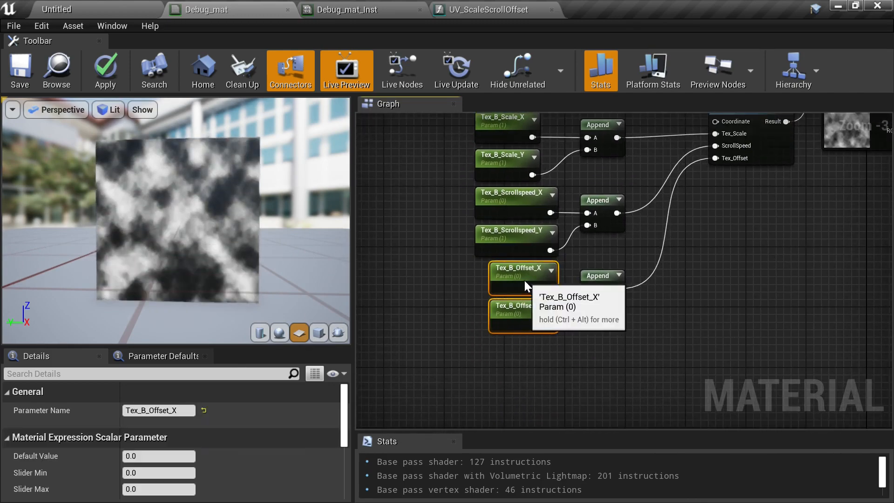
pyautogui.moveTo(524, 280); pyautogui.dragTo(507, 278)
# - Navigate to the TexCoord[0] node feeding the Tex_A UV_ScaleScrollOffset and expand its preview
pyautogui.click(770, 213)
pyautogui.moveTo(769, 208); pyautogui.dragTo(704, 379, button='right')
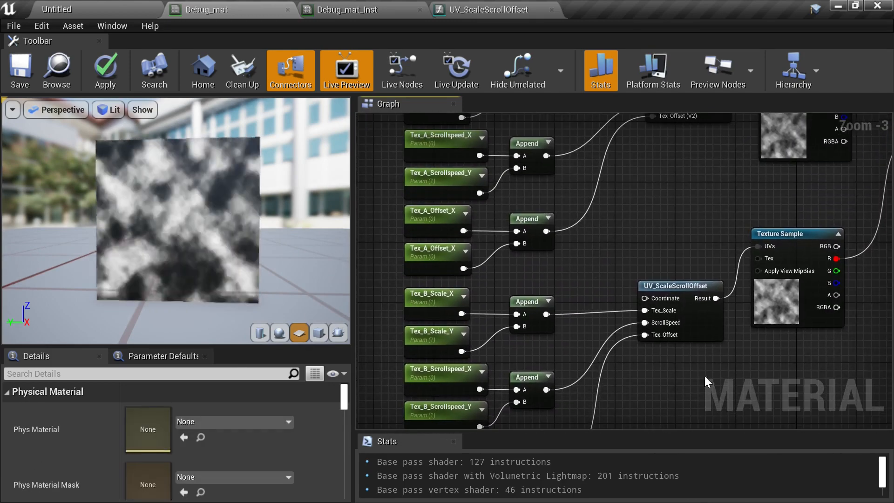
pyautogui.moveTo(699, 225); pyautogui.dragTo(535, 316, button='right')
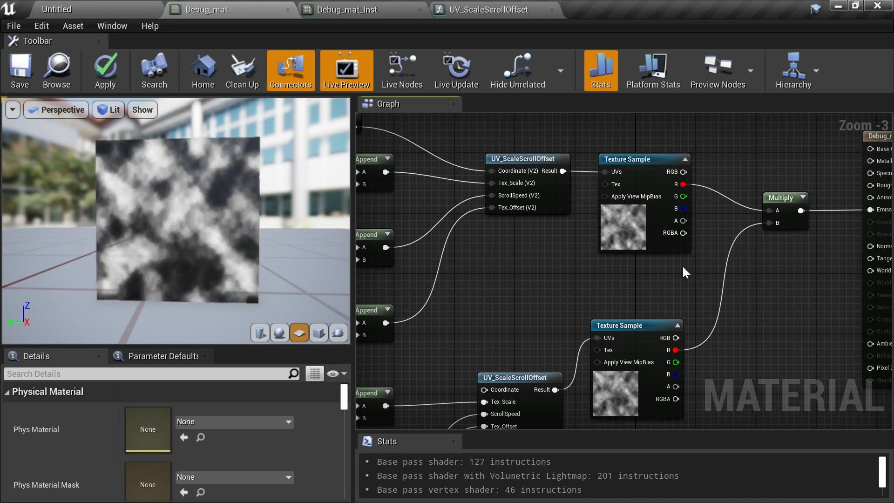
pyautogui.moveTo(769, 254); pyautogui.dragTo(633, 272, button='right')
pyautogui.moveTo(786, 227); pyautogui.dragTo(854, 205)
pyautogui.moveTo(669, 189); pyautogui.dragTo(823, 250, button='right')
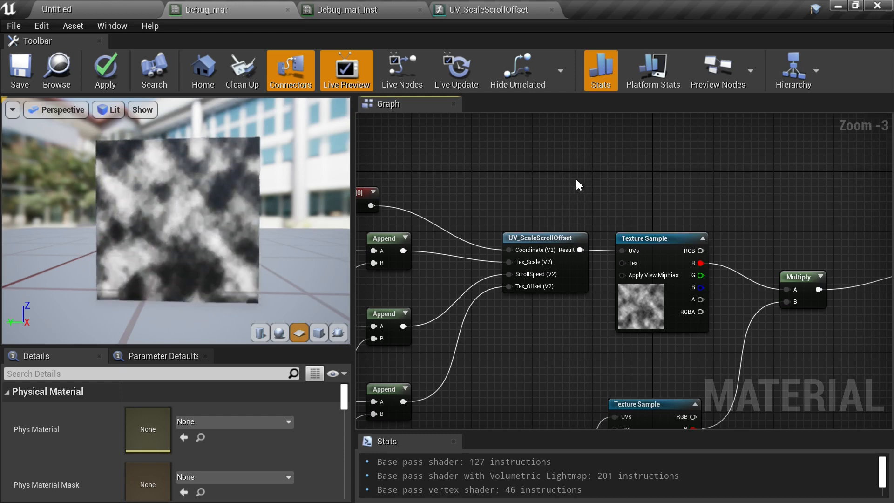
pyautogui.moveTo(577, 180); pyautogui.dragTo(638, 199, button='right')
pyautogui.scroll(-1, 517, 203)
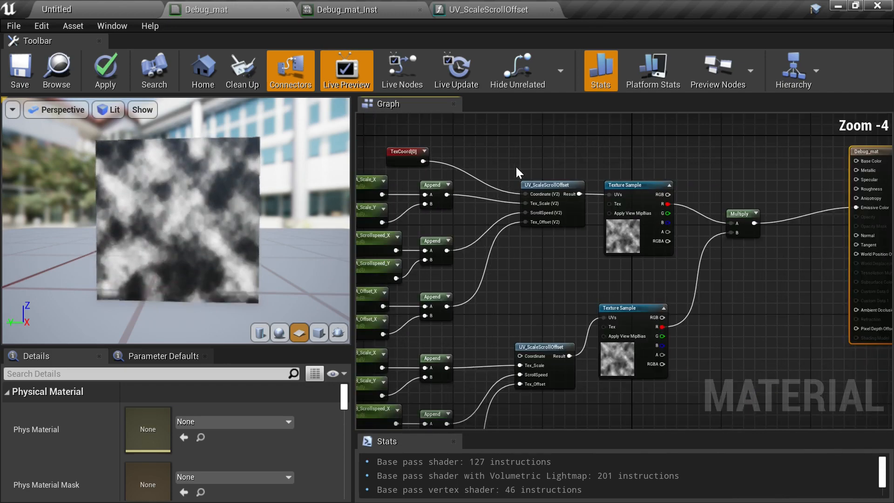
pyautogui.moveTo(515, 166); pyautogui.dragTo(539, 229, button='right')
pyautogui.scroll(1, 468, 212)
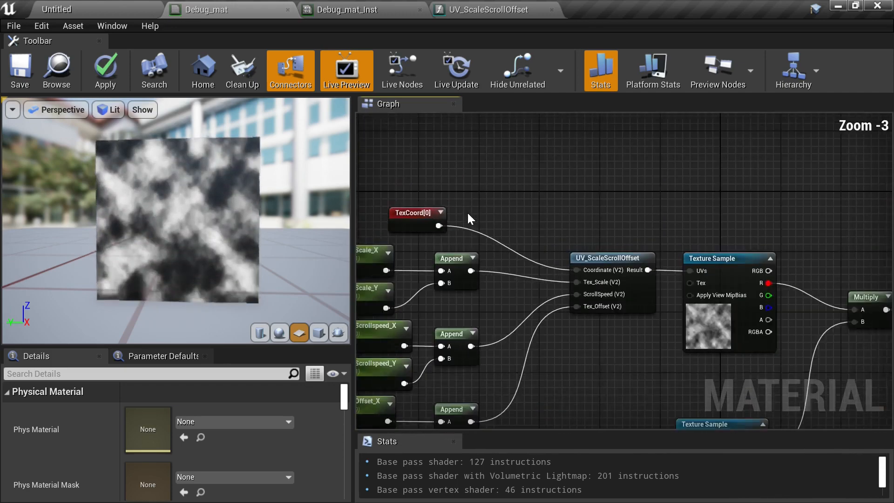
pyautogui.scroll(1, 468, 211)
pyautogui.moveTo(468, 212); pyautogui.dragTo(604, 258, button='right')
pyautogui.scroll(2, 604, 258)
pyautogui.moveTo(514, 268); pyautogui.dragTo(479, 157)
pyautogui.moveTo(557, 213); pyautogui.dragTo(606, 248, button='right')
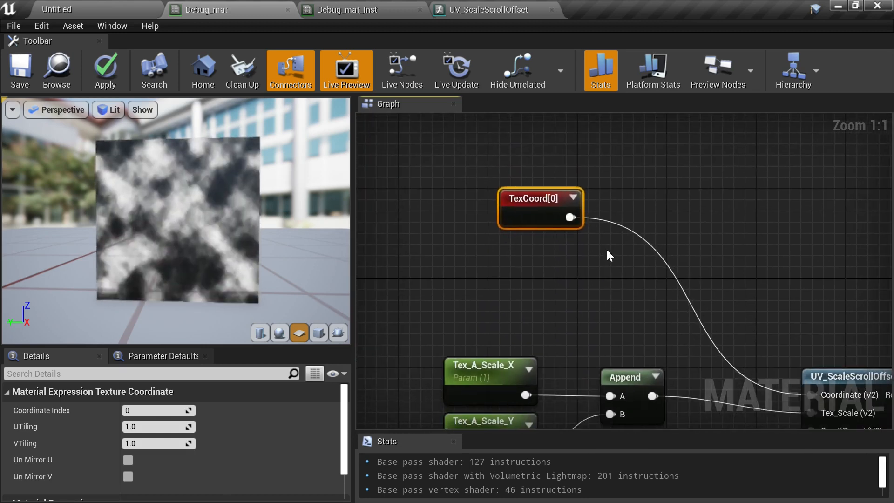
pyautogui.click(574, 197)
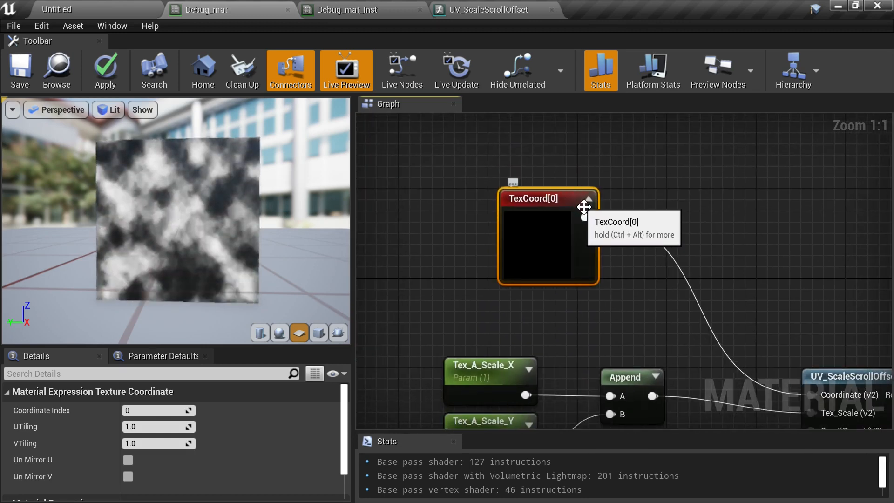
# - Add a ComponentMask node connected to the TexCoord[0] output
pyautogui.moveTo(716, 234); pyautogui.dragTo(645, 235, button='right')
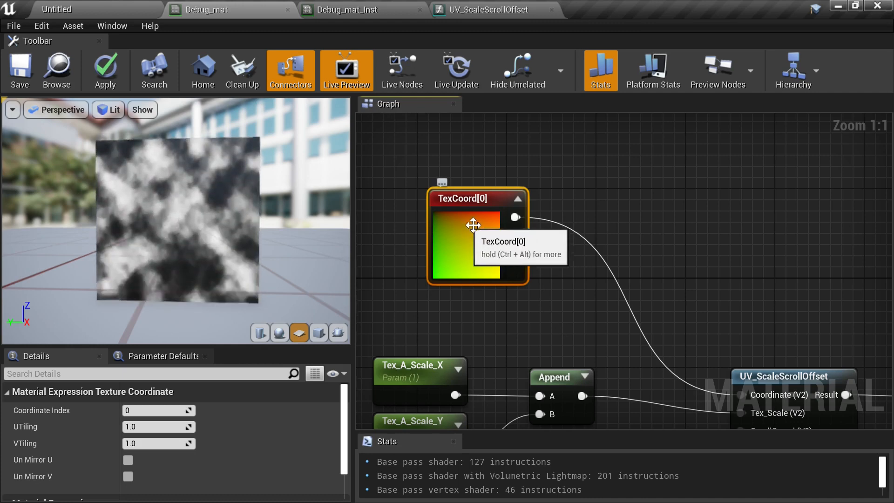
pyautogui.moveTo(515, 217); pyautogui.dragTo(610, 208)
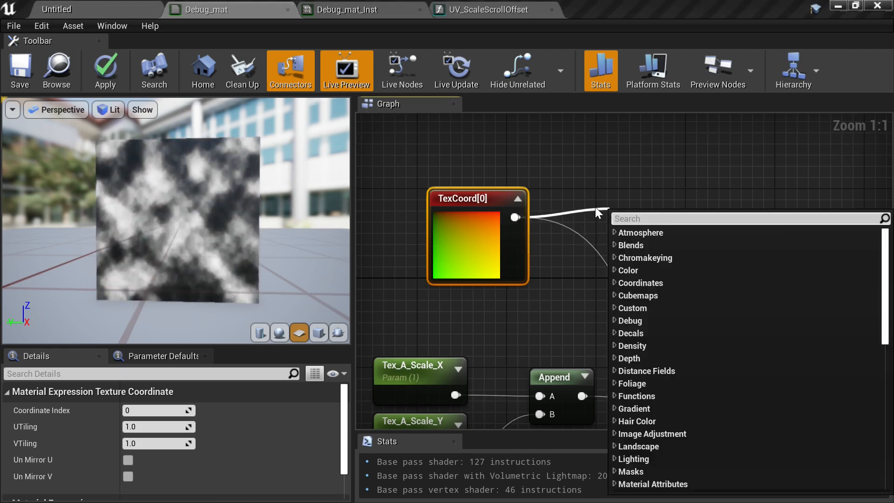
pyautogui.click(604, 187)
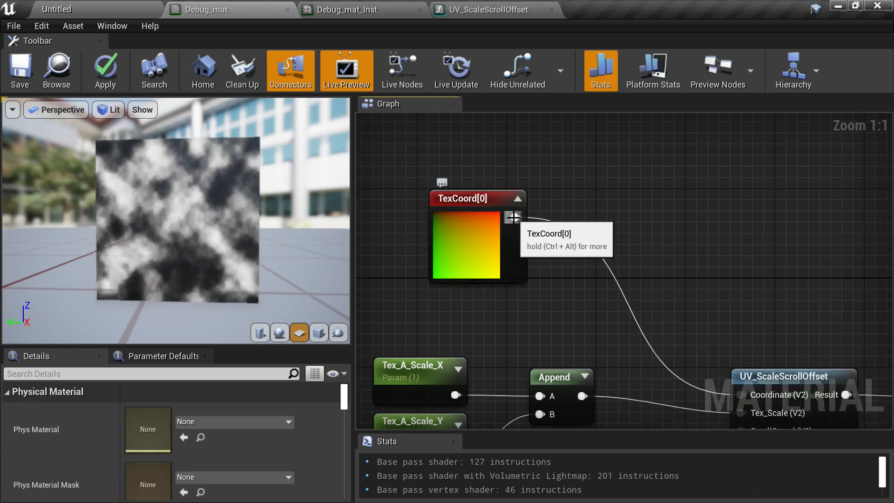
pyautogui.moveTo(523, 223); pyautogui.dragTo(590, 192)
pyautogui.write('comp')
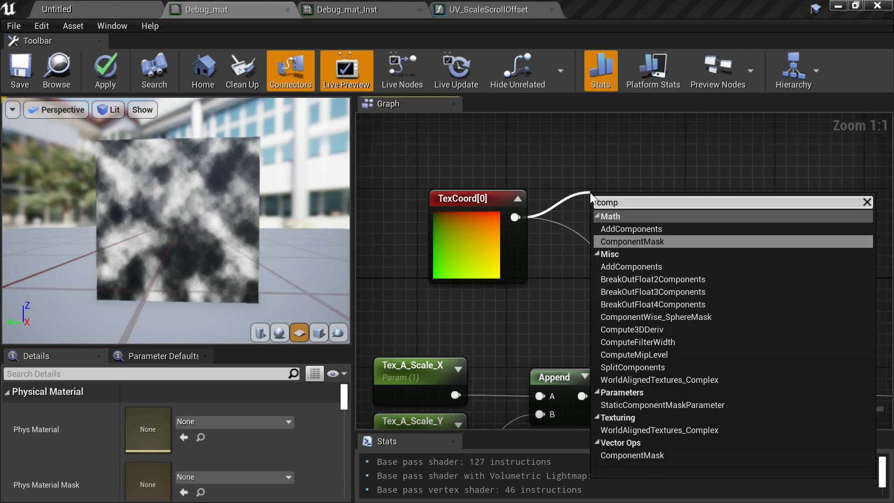
pyautogui.click(656, 241)
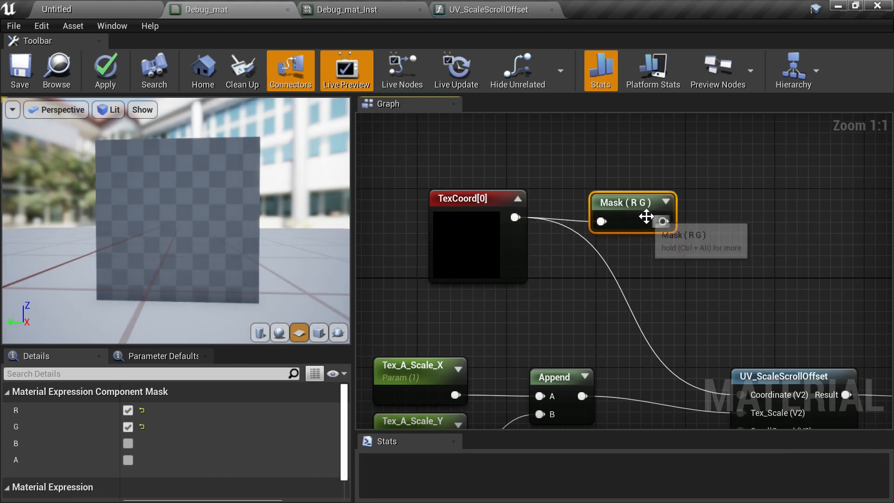
# - Reposition the mask node, uncheck its G channel to keep only R, and expand its preview
pyautogui.moveTo(636, 209); pyautogui.dragTo(642, 183)
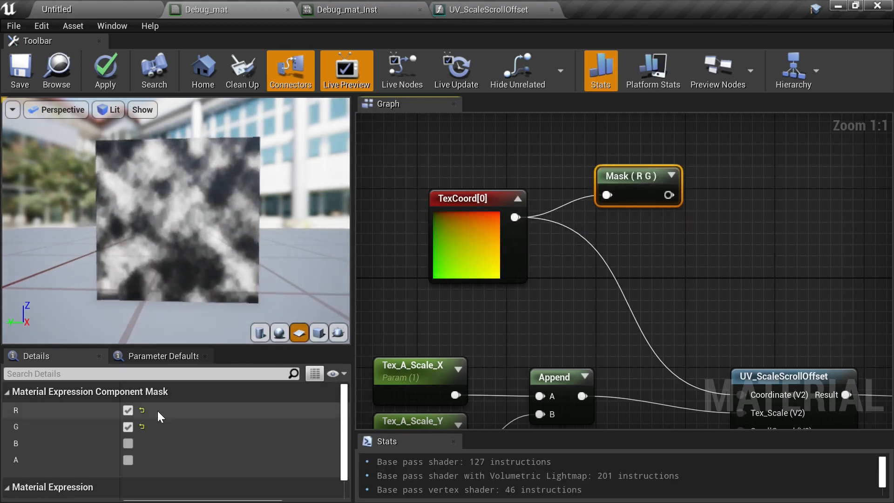
pyautogui.click(127, 426)
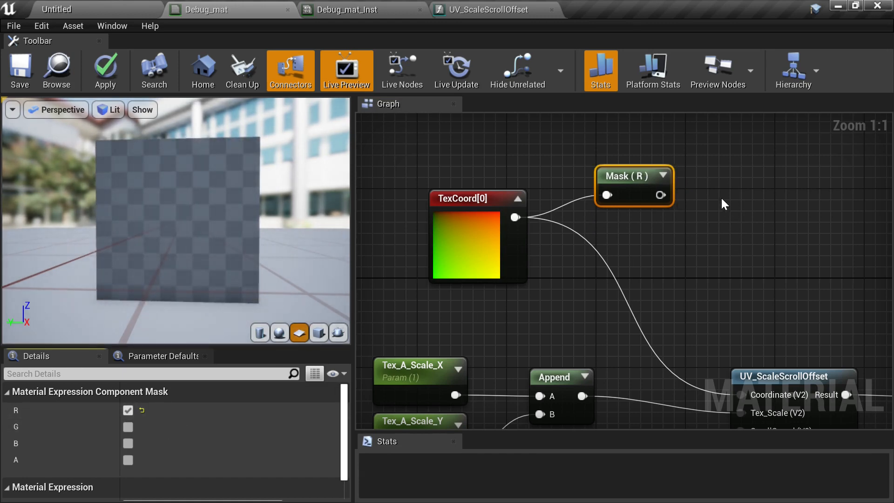
pyautogui.click(663, 176)
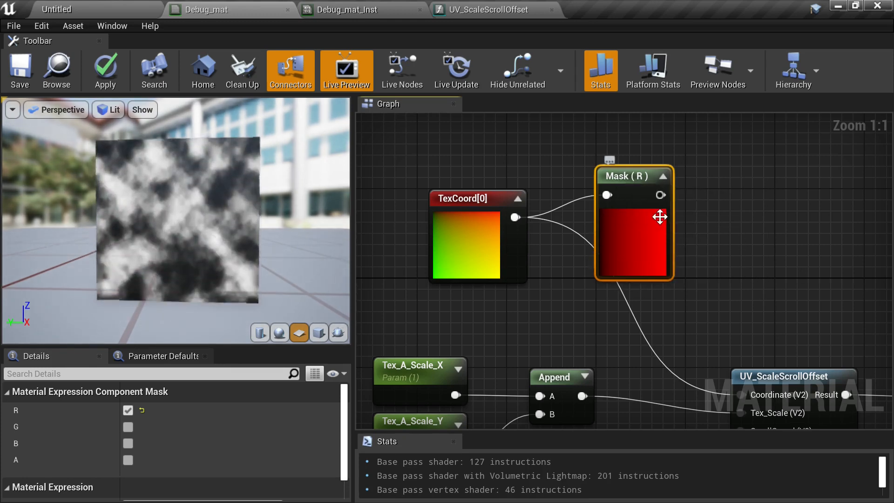
# - Preview the mask node in the viewport and switch its channel selection from R to G only
pyautogui.rightClick(634, 183)
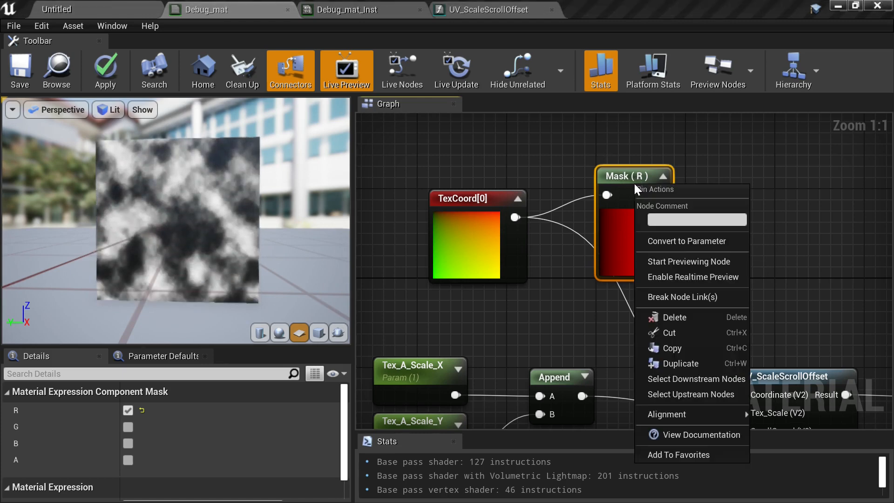
pyautogui.click(677, 260)
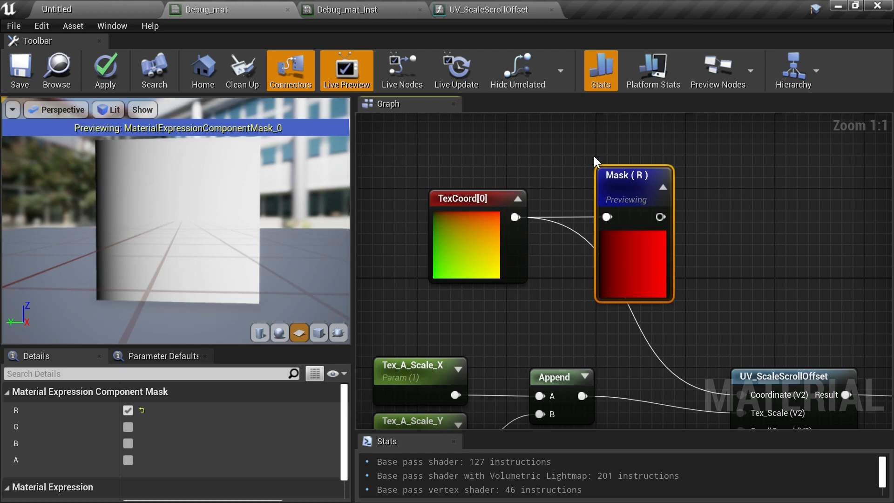
pyautogui.moveTo(730, 233); pyautogui.dragTo(662, 241, button='right')
pyautogui.moveTo(578, 196); pyautogui.dragTo(649, 240, button='right')
pyautogui.moveTo(650, 241); pyautogui.dragTo(647, 191)
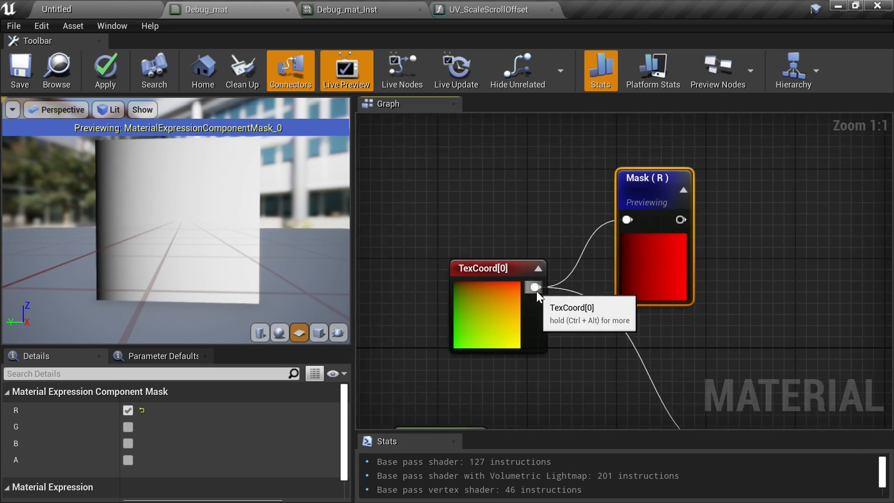
pyautogui.click(129, 426)
pyautogui.click(128, 411)
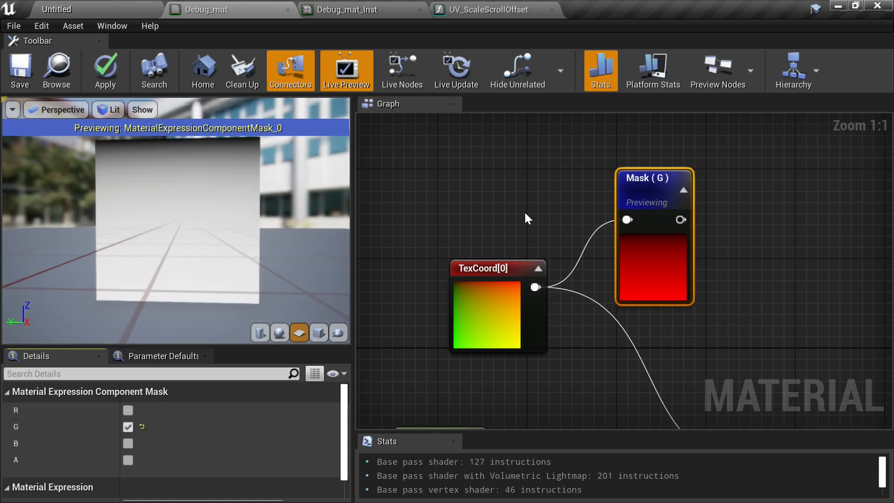
# - Move the mask node further right in the graph and stop previewing it
pyautogui.moveTo(749, 262)
pyautogui.mouseDown(button='right')
pyautogui.moveTo(675, 245)
pyautogui.moveTo(736, 259)
pyautogui.mouseUp(button='right')
pyautogui.scroll(-1, 675, 245)
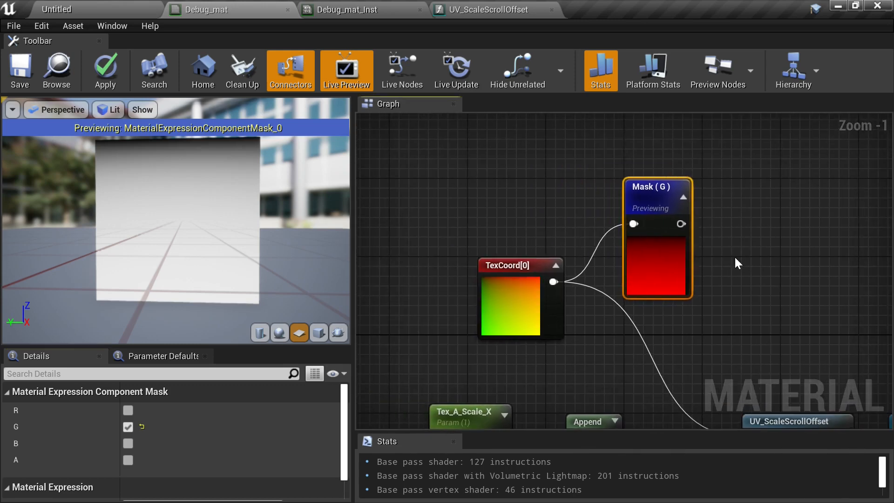
pyautogui.moveTo(786, 271); pyautogui.dragTo(625, 198, button='right')
pyautogui.moveTo(725, 245); pyautogui.dragTo(736, 265, button='right')
pyautogui.moveTo(599, 231); pyautogui.dragTo(689, 288, button='right')
pyautogui.click(649, 262)
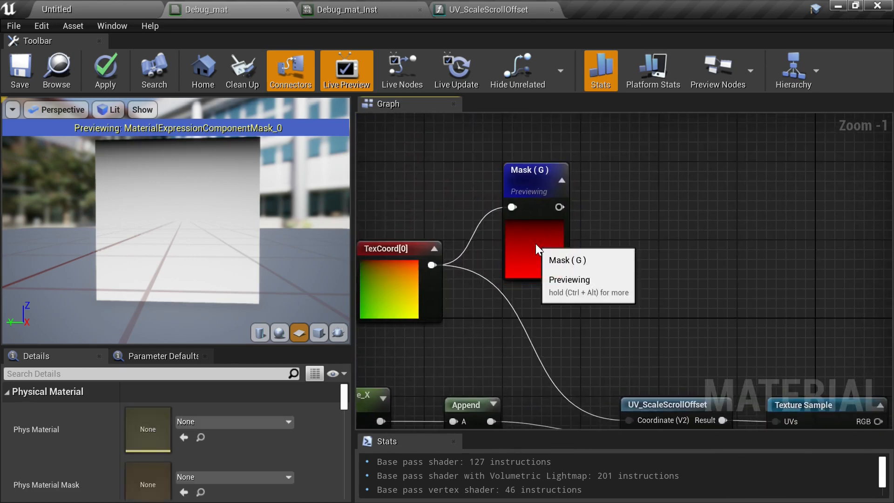
pyautogui.click(536, 244)
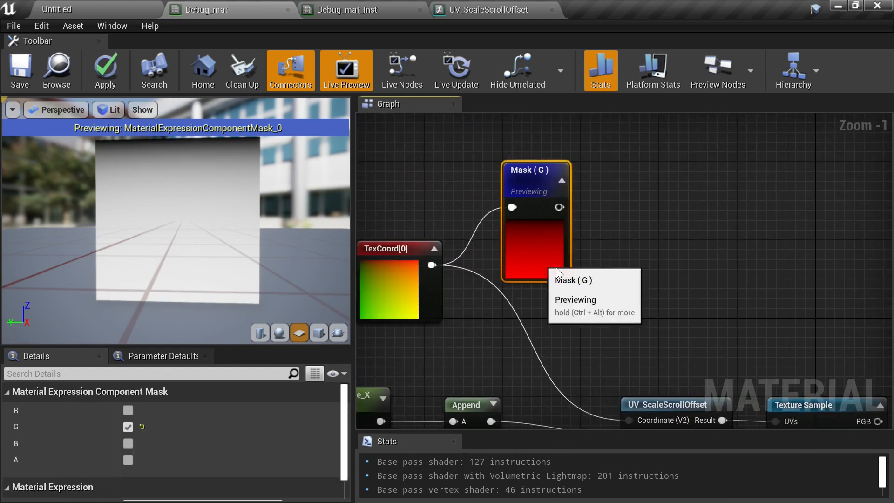
pyautogui.moveTo(528, 263); pyautogui.dragTo(783, 322)
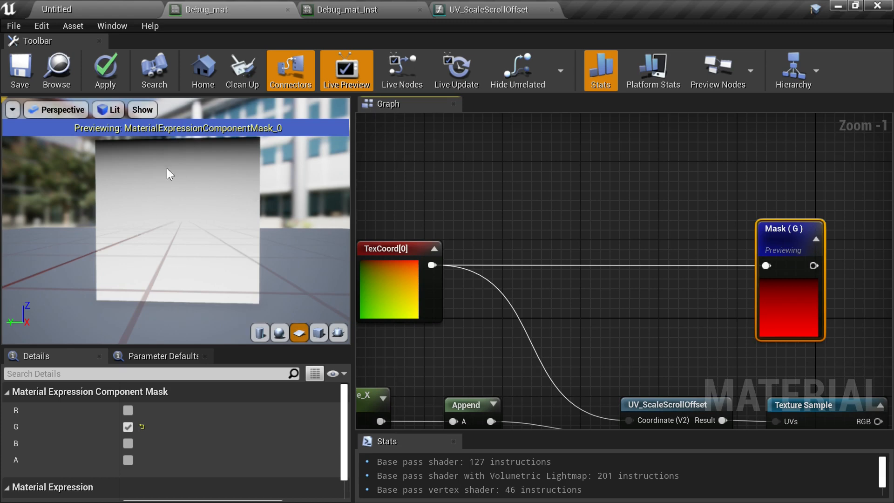
pyautogui.rightClick(765, 230)
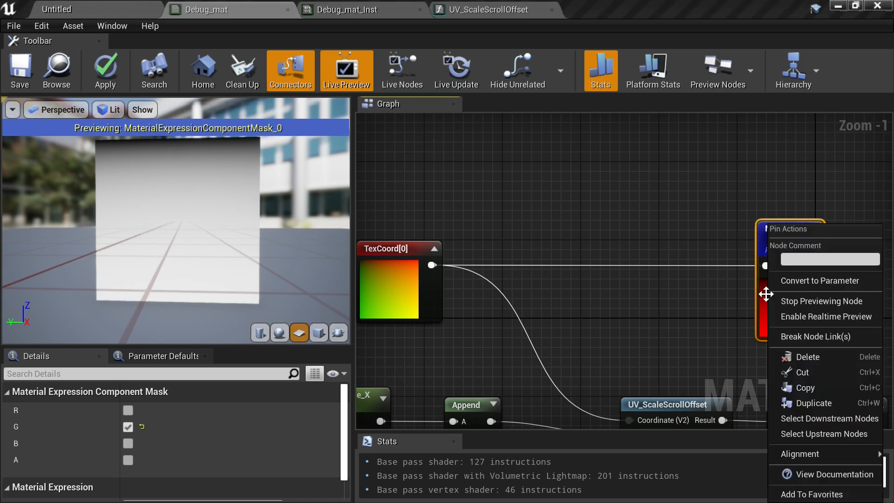
pyautogui.click(796, 295)
# - Add a Multiply node combining the mask output with the existing noise Multiply and feed it into Emissive Color
pyautogui.moveTo(777, 305); pyautogui.dragTo(499, 248, button='right')
pyautogui.scroll(-2, 611, 228)
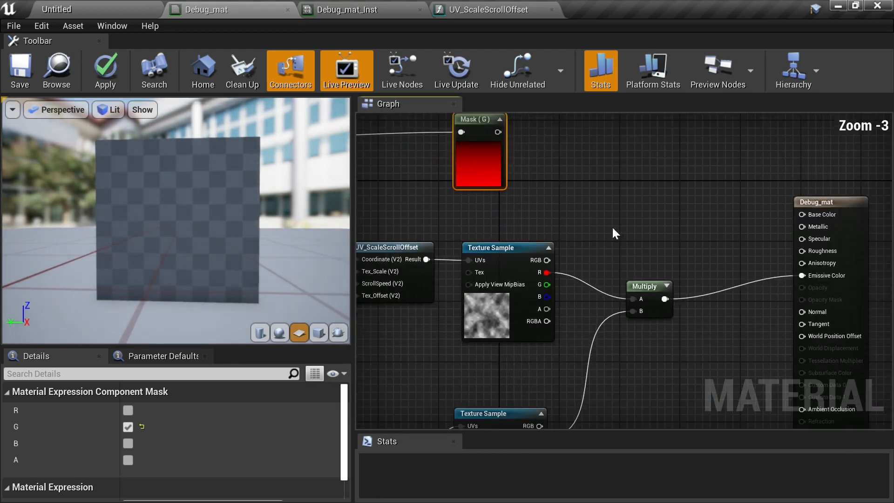
pyautogui.click(697, 276)
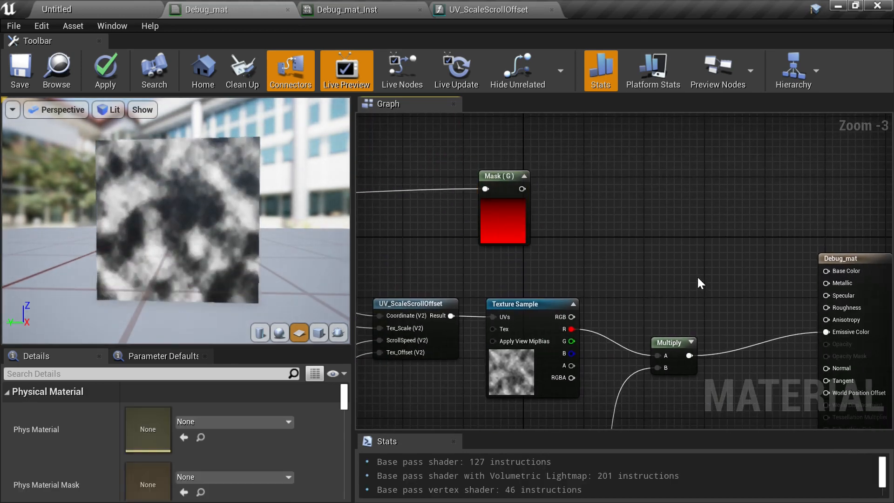
pyautogui.click(712, 263)
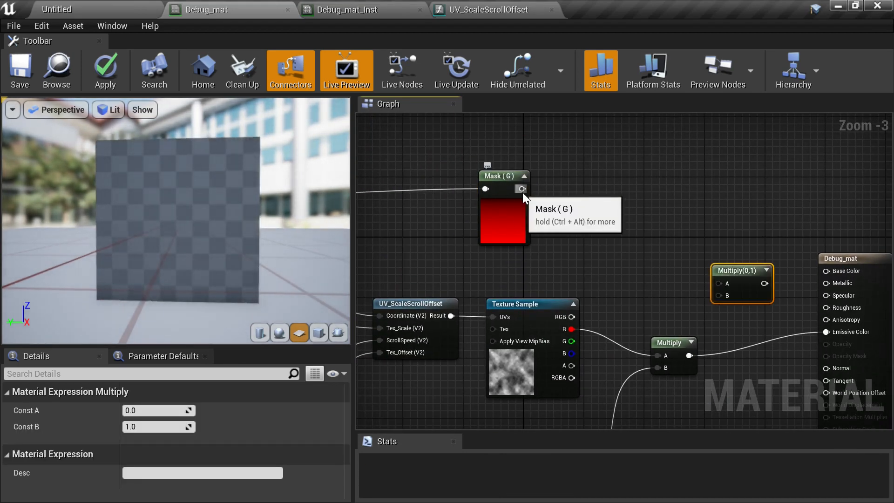
pyautogui.moveTo(522, 189); pyautogui.dragTo(724, 282)
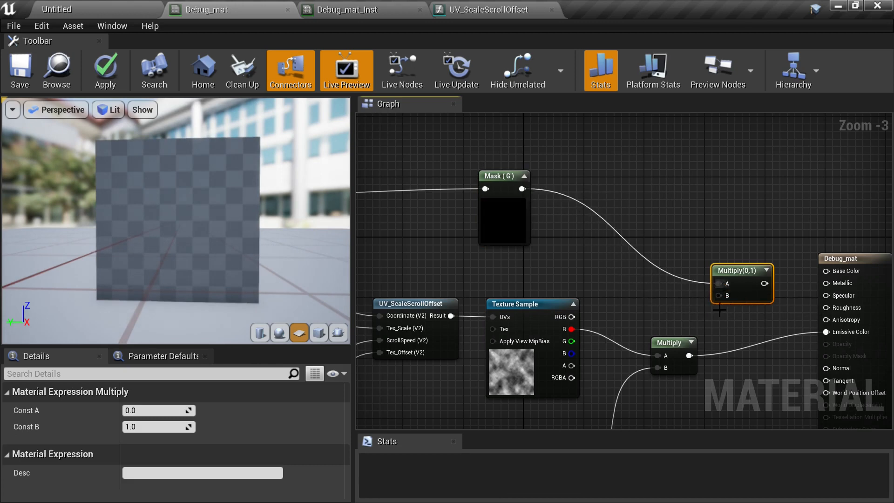
pyautogui.scroll(2, 624, 325)
pyautogui.moveTo(587, 344); pyautogui.dragTo(745, 315)
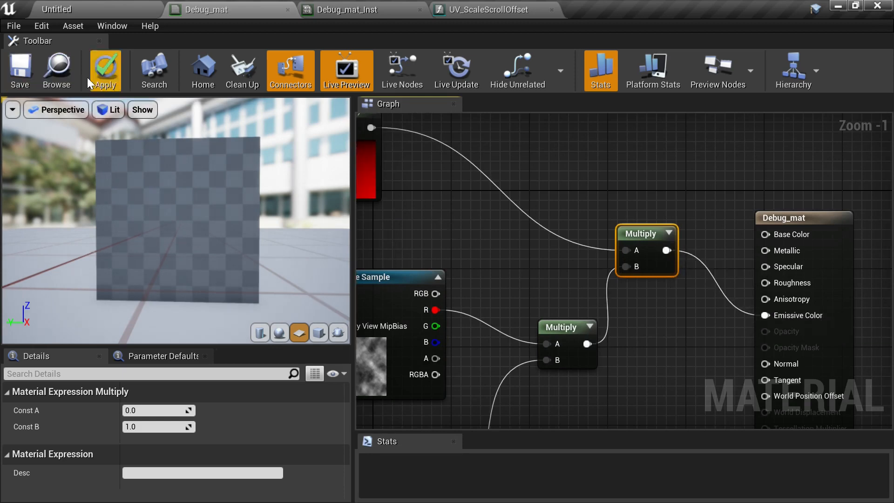
# - Save Debug_mat, switch to Debug_mat_Inst and save it, then return to the Debug_mat graph
pyautogui.click(20, 70)
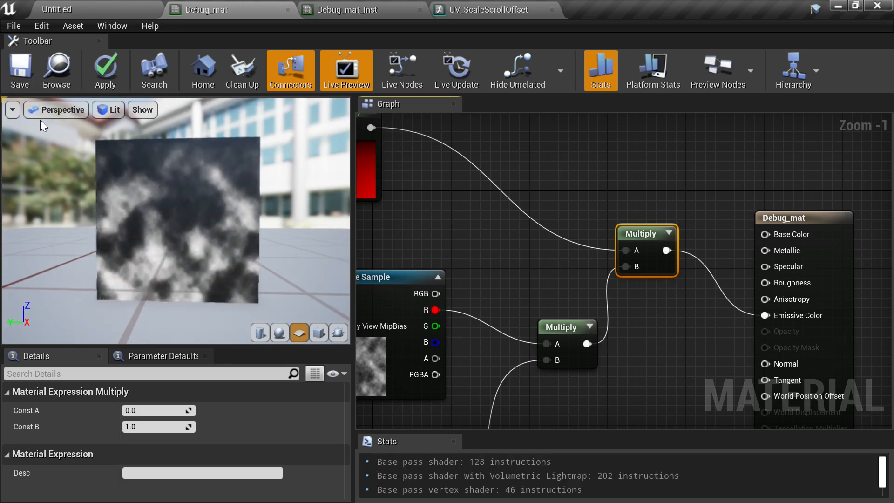
pyautogui.click(20, 70)
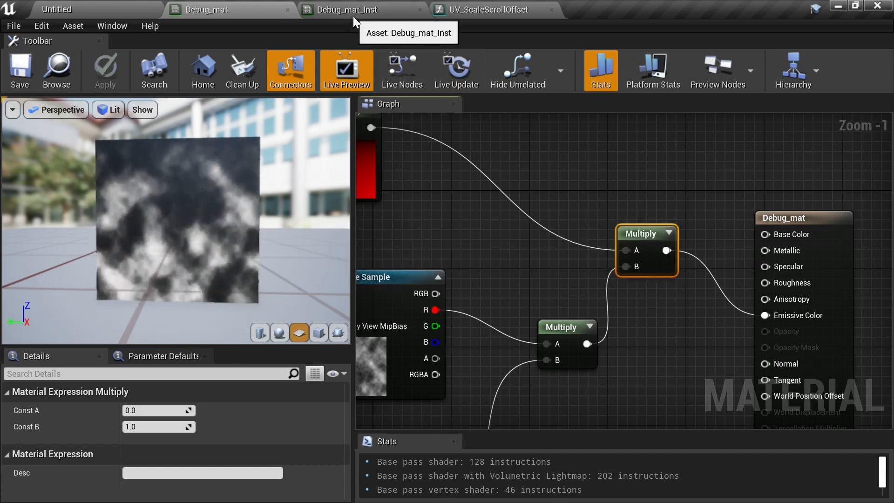
pyautogui.click(363, 10)
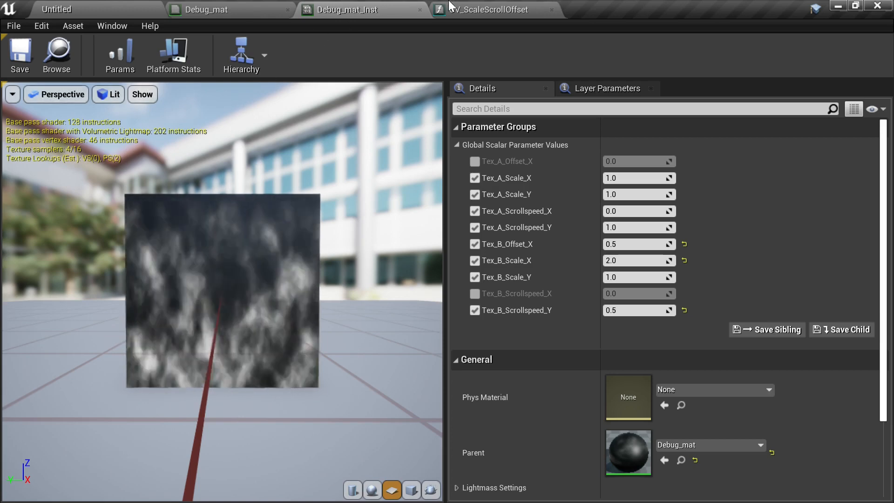
pyautogui.click(24, 55)
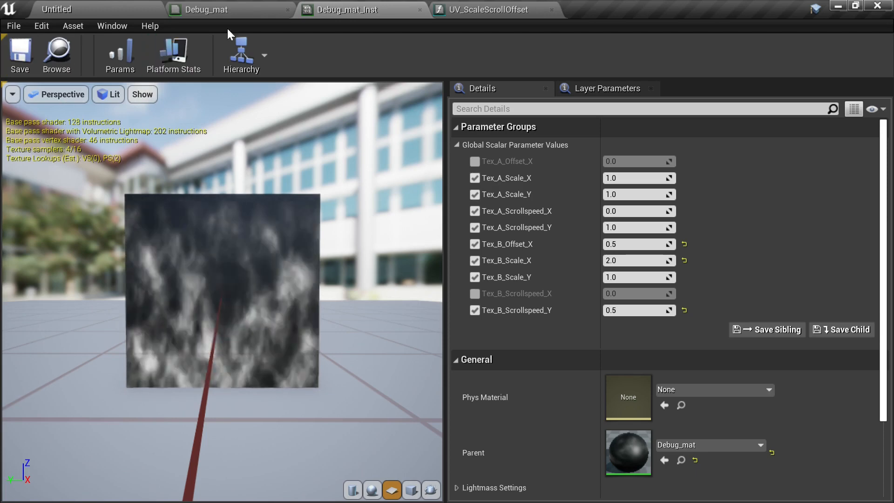
pyautogui.click(224, 6)
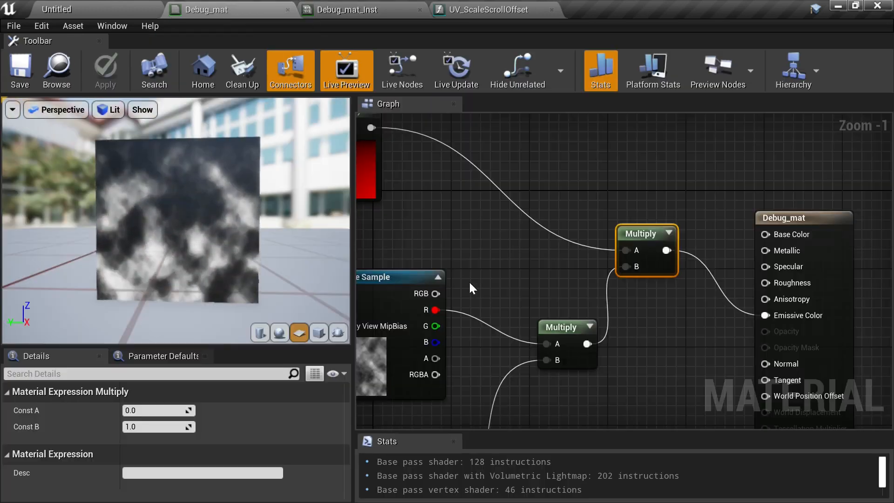
# - Move the Debug_mat result node aside and add a Power node near the top Multiply
pyautogui.moveTo(468, 281); pyautogui.dragTo(503, 292, button='right')
pyautogui.scroll(-2, 575, 219)
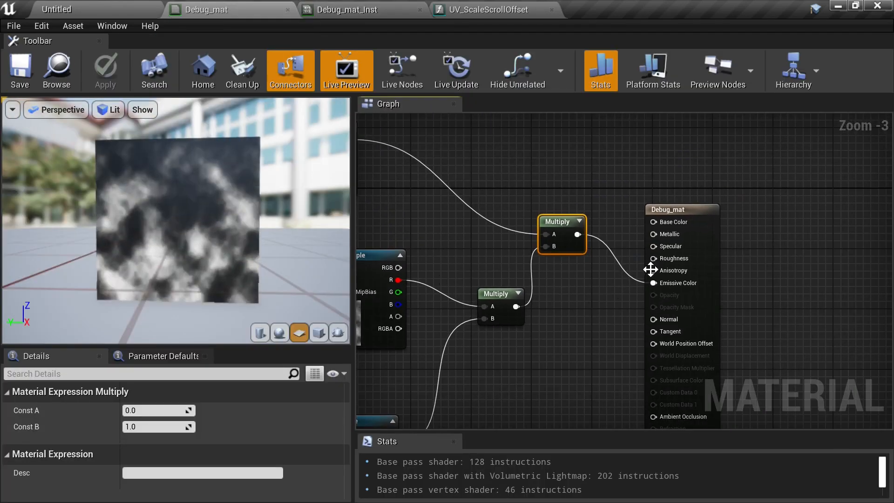
pyautogui.moveTo(707, 252); pyautogui.dragTo(802, 213)
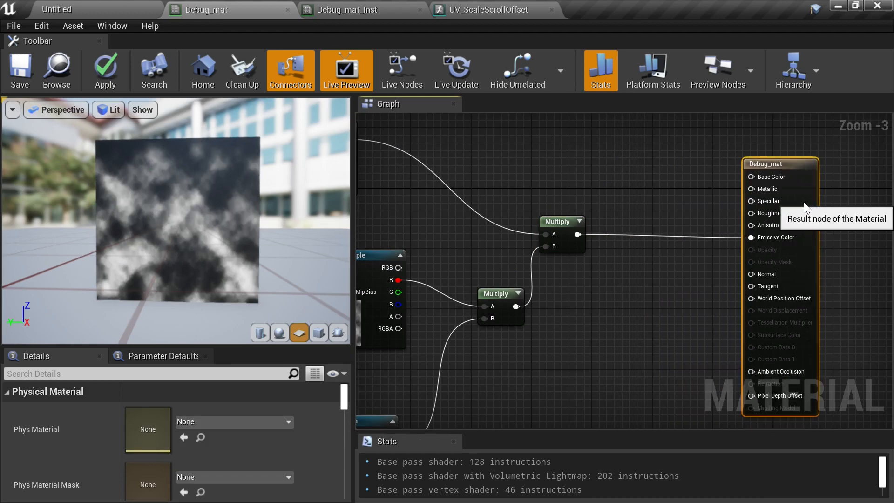
pyautogui.scroll(3, 633, 295)
pyautogui.rightClick(676, 299)
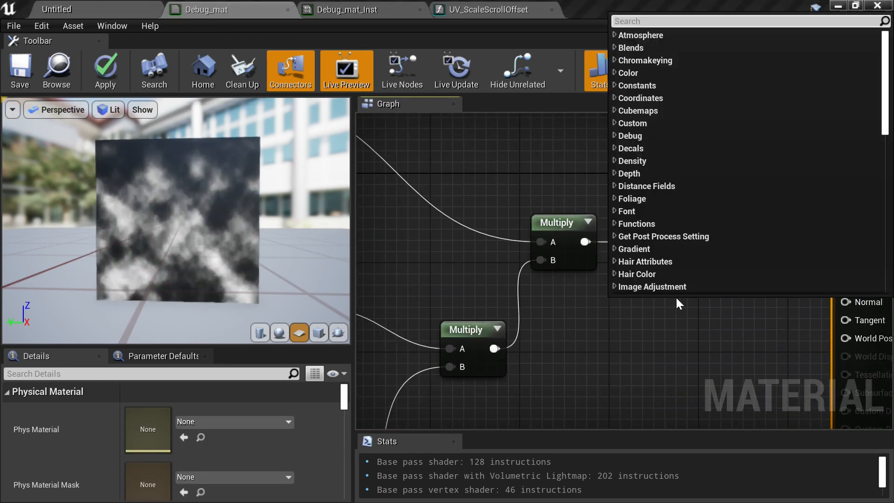
pyautogui.write('pow')
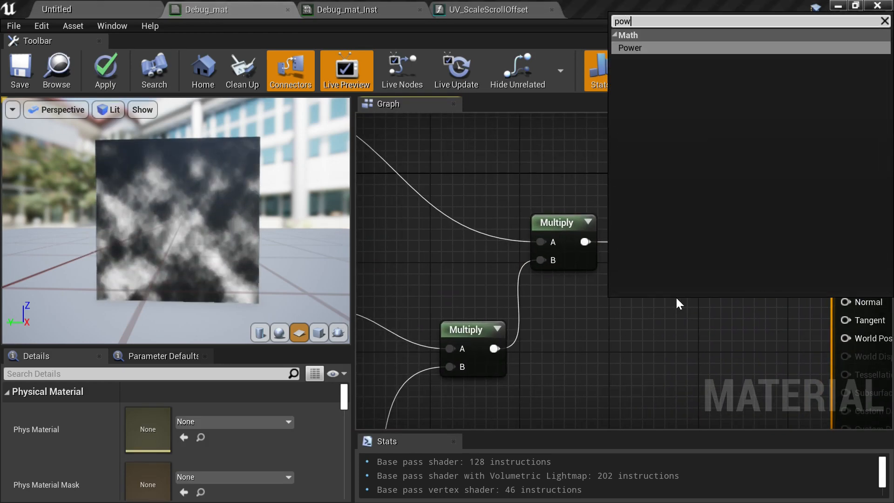
pyautogui.press('Return')
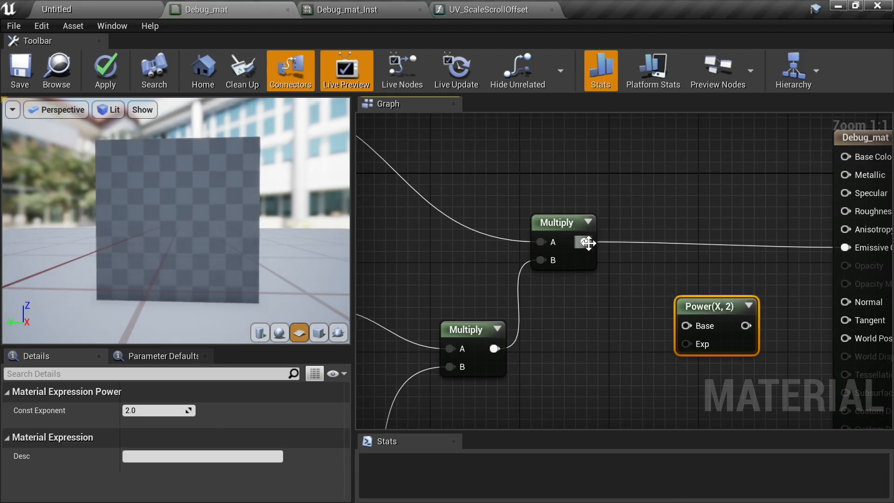
# - Route the top Multiply through the Power node's Base into Emissive Color and place the Power node beside it
pyautogui.moveTo(587, 242); pyautogui.dragTo(685, 328)
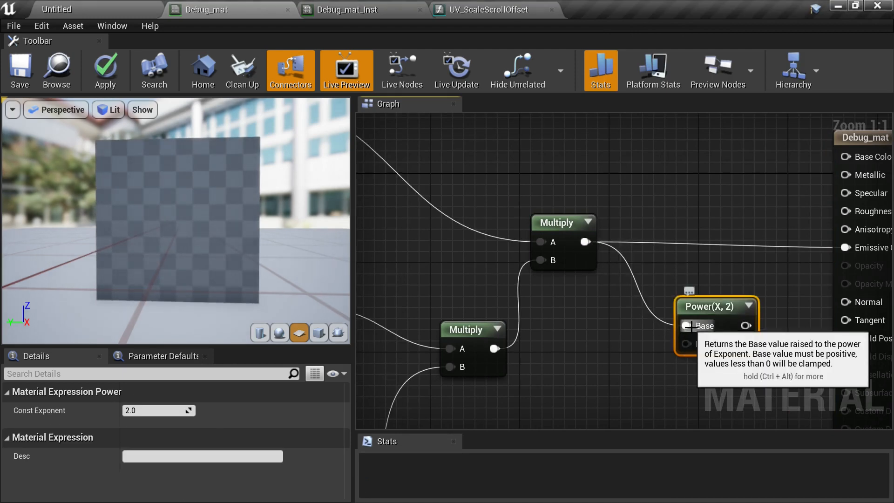
pyautogui.moveTo(743, 285); pyautogui.dragTo(663, 281, button='right')
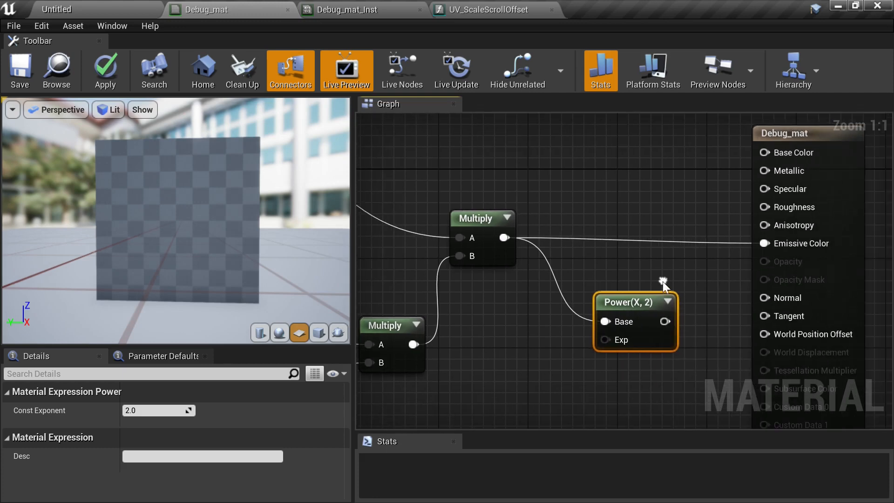
pyautogui.moveTo(666, 322); pyautogui.dragTo(768, 243)
pyautogui.moveTo(629, 303); pyautogui.dragTo(587, 222)
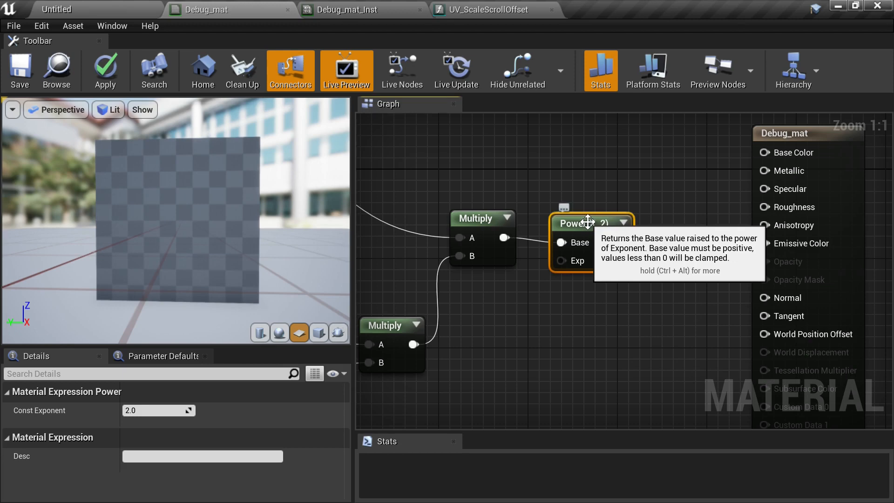
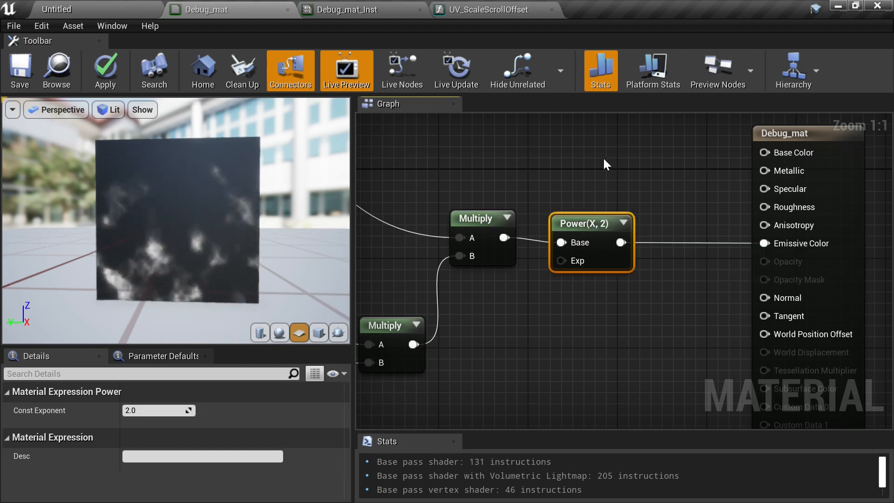
# - Move the Power node up and to the right of the top Multiply node
pyautogui.moveTo(526, 186); pyautogui.dragTo(815, 273, button='right')
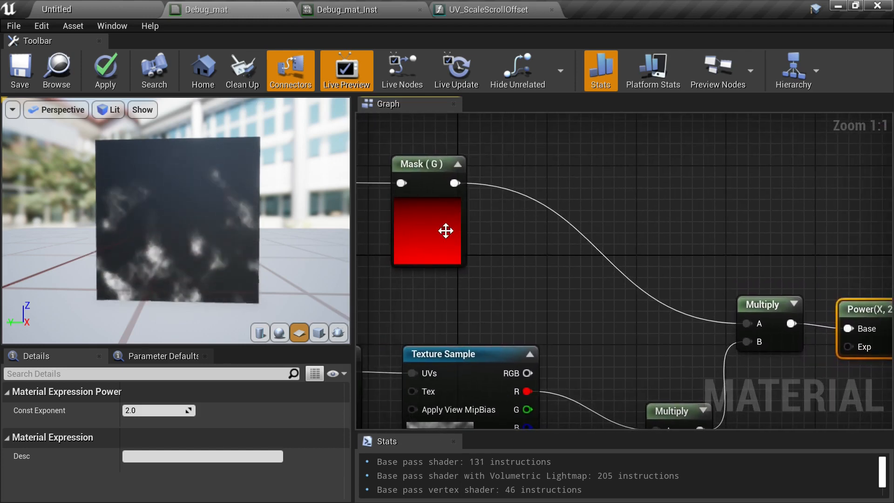
pyautogui.moveTo(656, 270); pyautogui.dragTo(588, 258, button='right')
pyautogui.moveTo(588, 213); pyautogui.dragTo(653, 215, button='right')
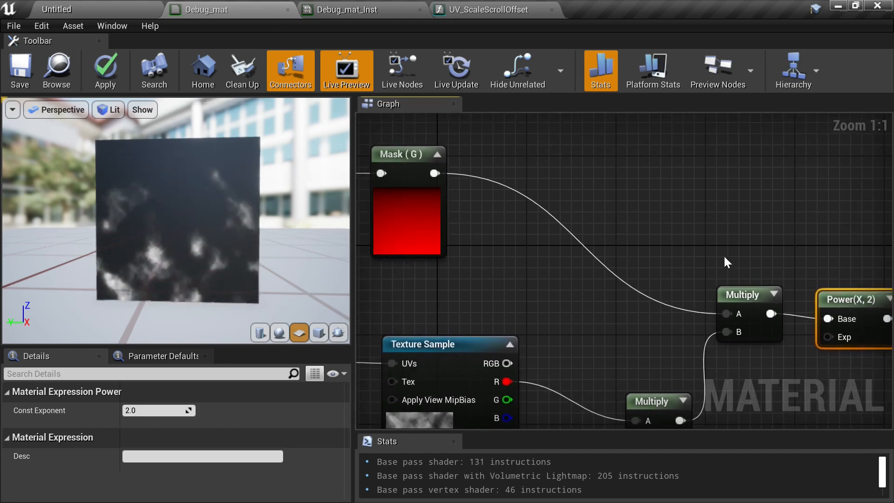
pyautogui.moveTo(724, 255); pyautogui.dragTo(644, 237, button='right')
pyautogui.moveTo(743, 287); pyautogui.dragTo(732, 242)
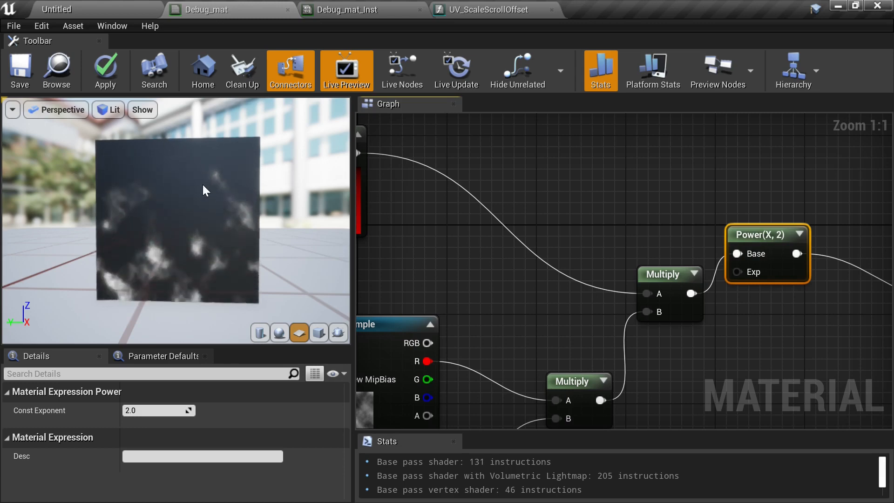
pyautogui.moveTo(737, 245); pyautogui.dragTo(592, 211, button='right')
pyautogui.moveTo(634, 204); pyautogui.dragTo(653, 247)
pyautogui.moveTo(572, 229); pyautogui.dragTo(506, 232, button='right')
pyautogui.moveTo(764, 231); pyautogui.dragTo(697, 284, button='right')
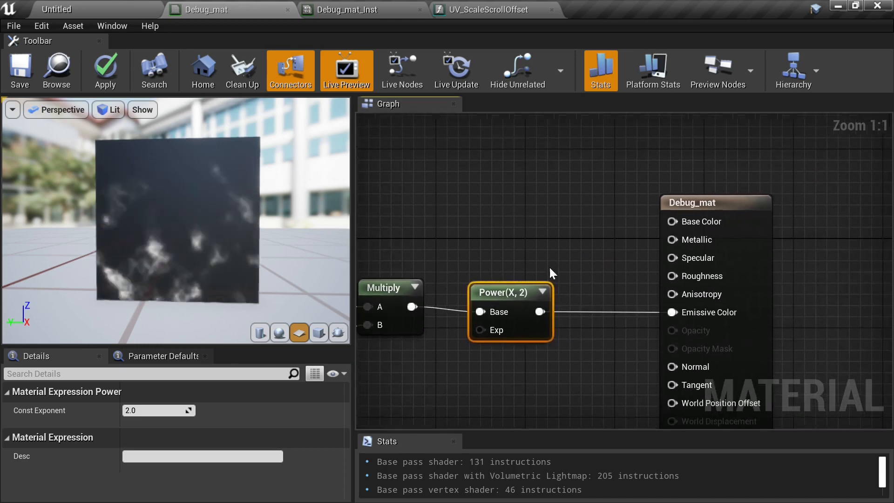
pyautogui.scroll(-1, 605, 270)
pyautogui.moveTo(742, 263); pyautogui.dragTo(830, 223)
pyautogui.moveTo(607, 313); pyautogui.dragTo(682, 273, button='right')
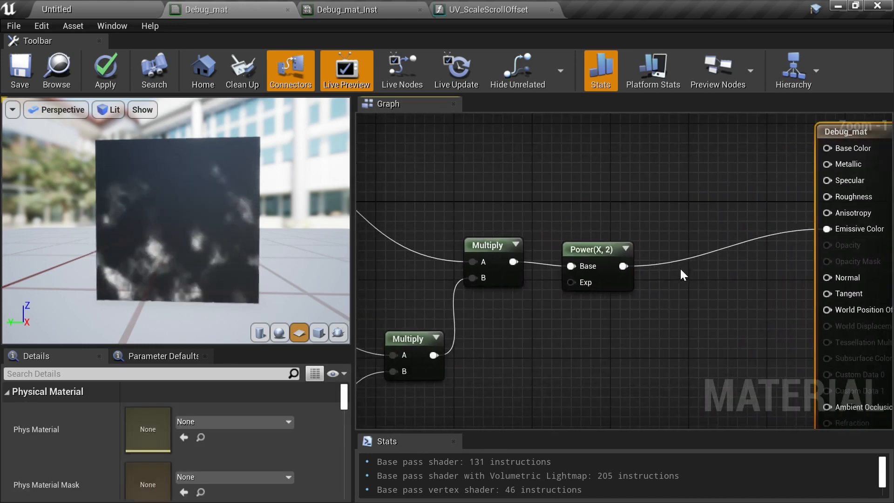
pyautogui.moveTo(582, 245); pyautogui.dragTo(633, 125)
pyautogui.moveTo(553, 230); pyautogui.dragTo(626, 324, button='right')
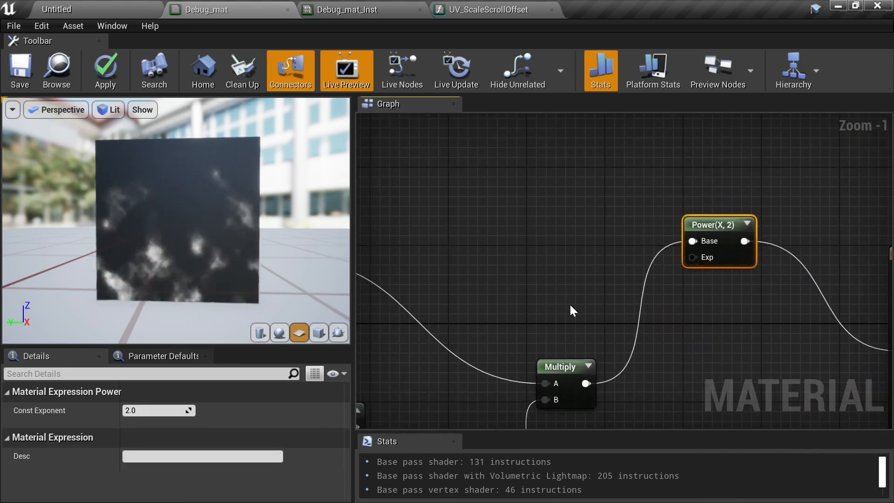
pyautogui.moveTo(569, 303); pyautogui.dragTo(633, 303, button='right')
# - Add a scalar parameter node between the top Multiply and Power nodes, naming it Verticle_Falloff
pyautogui.rightClick(591, 276)
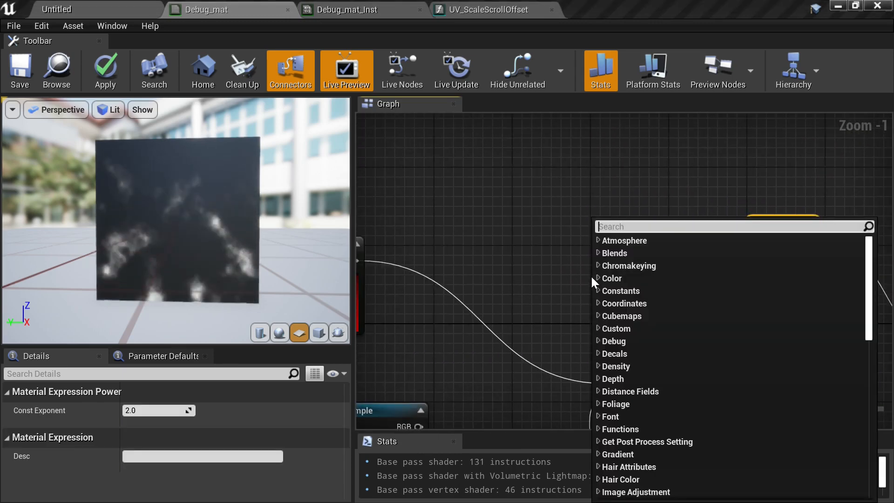
pyautogui.click(574, 269)
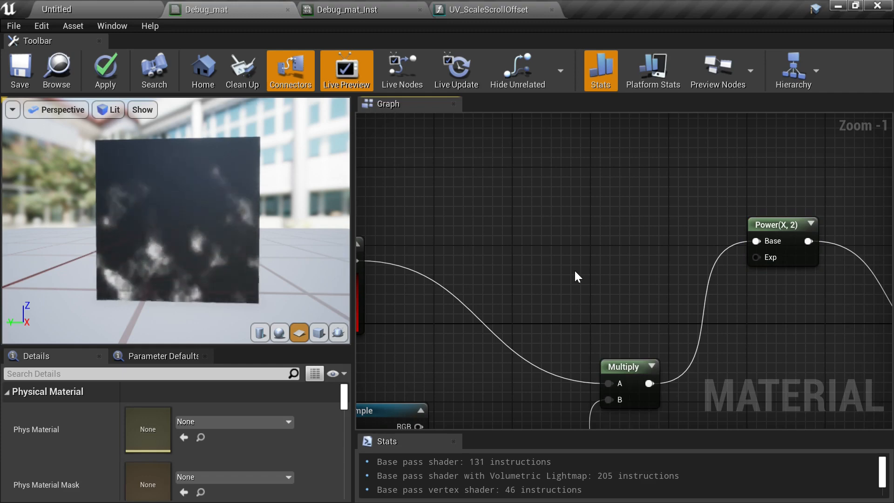
pyautogui.press('BackSpace')
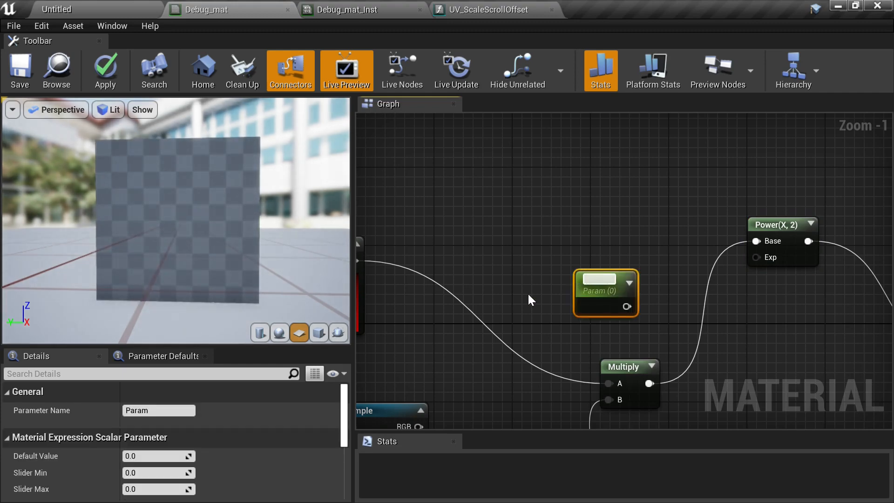
pyautogui.write('Verticla_Fa')
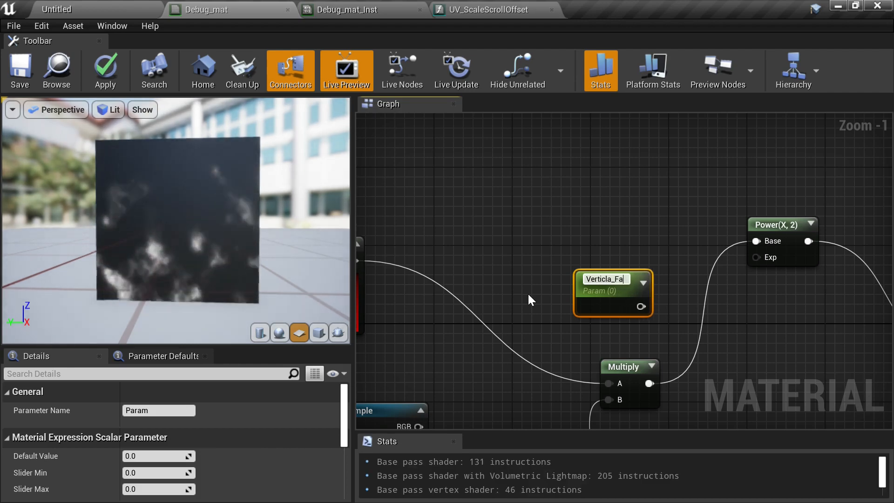
pyautogui.write('lloff')
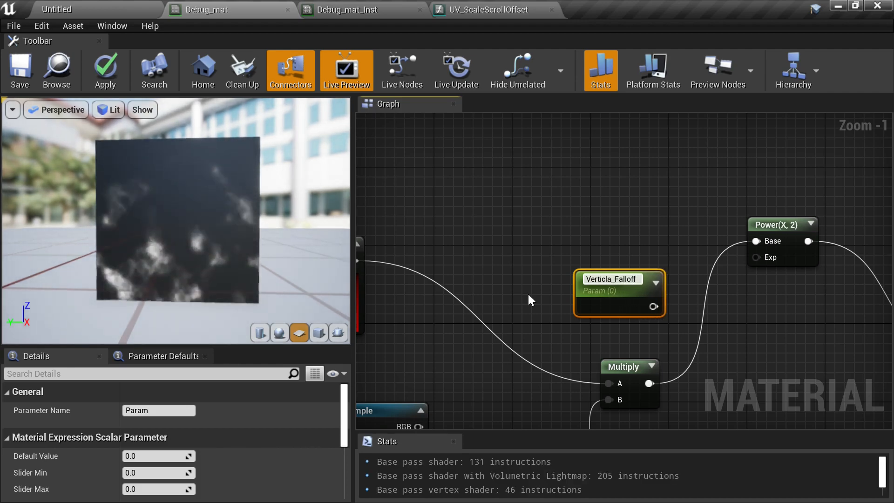
pyautogui.press('BackSpace')
pyautogui.write('e')
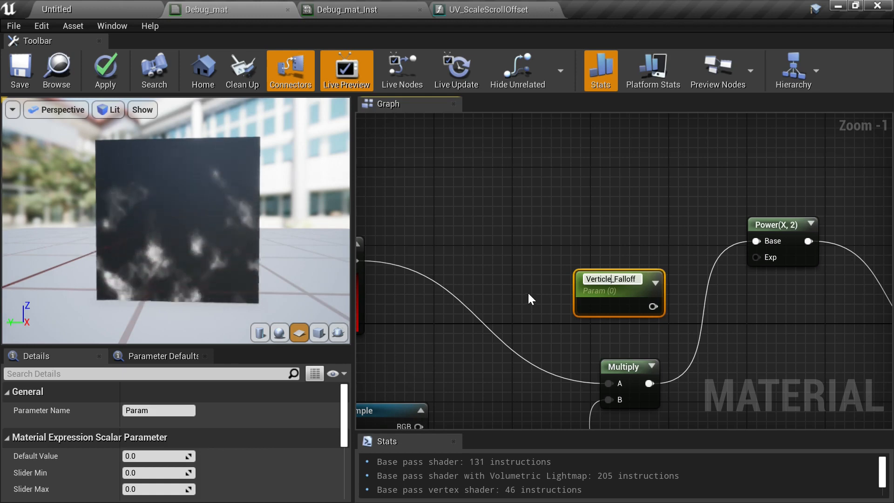
pyautogui.press('Return')
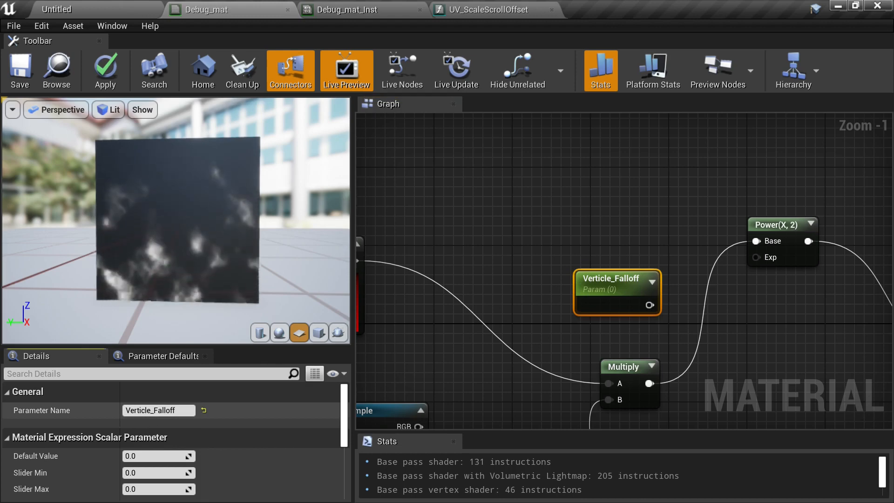
# - Rename the scalar parameter to Falloff_V
pyautogui.click(150, 410)
pyautogui.press('BackSpace')
pyautogui.press('BackSpace')
pyautogui.press('BackSpace')
pyautogui.press('BackSpace')
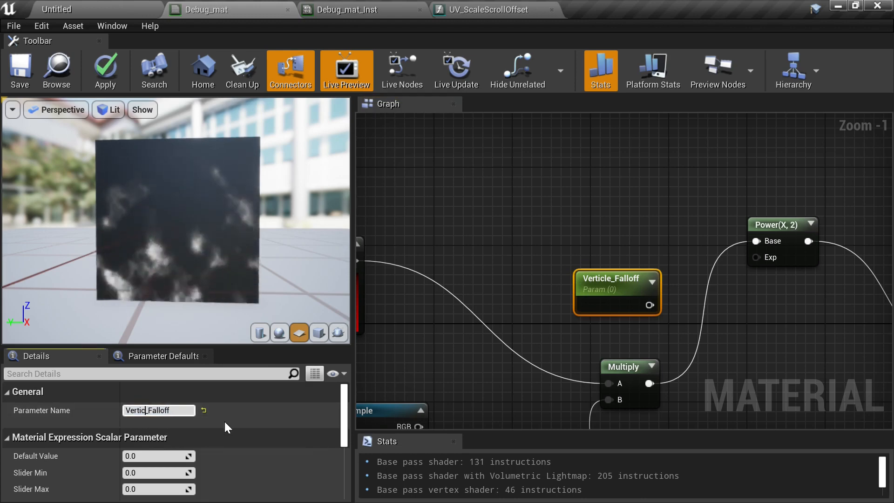
pyautogui.click(623, 231)
pyautogui.moveTo(634, 305); pyautogui.dragTo(738, 284)
pyautogui.click(544, 209)
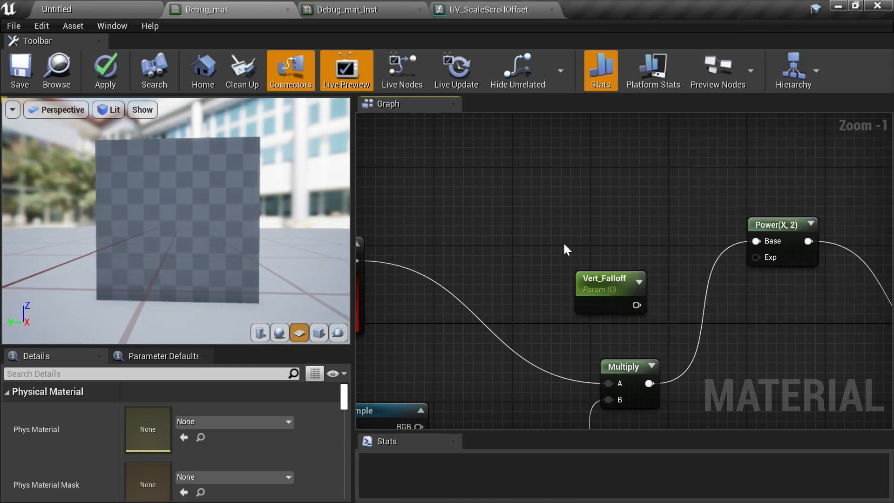
pyautogui.click(585, 287)
pyautogui.click(139, 410)
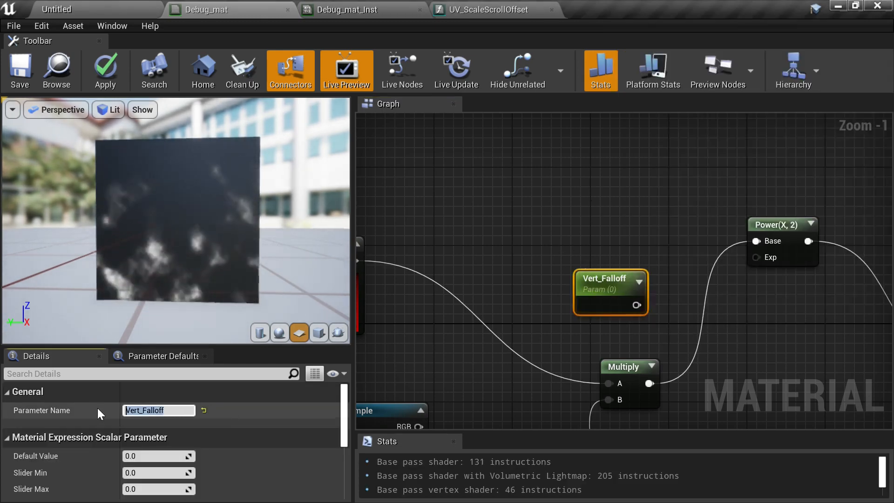
pyautogui.write('Fall')
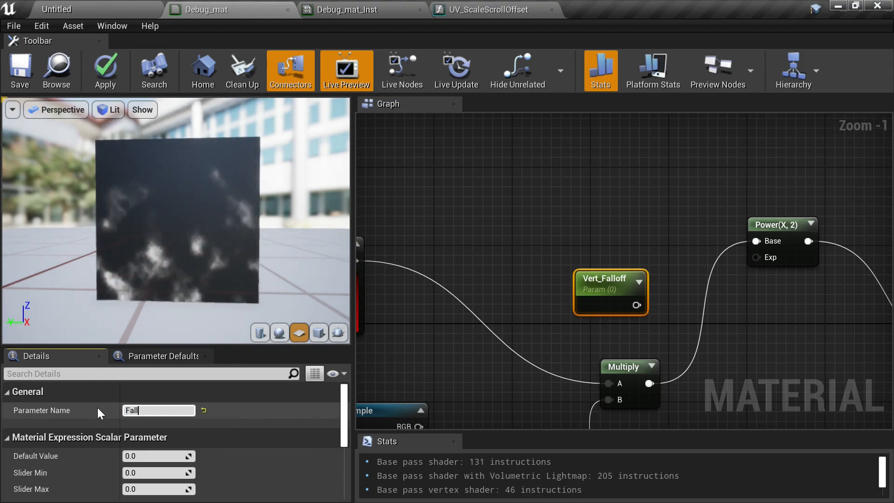
pyautogui.write('off_V')
pyautogui.press('Return')
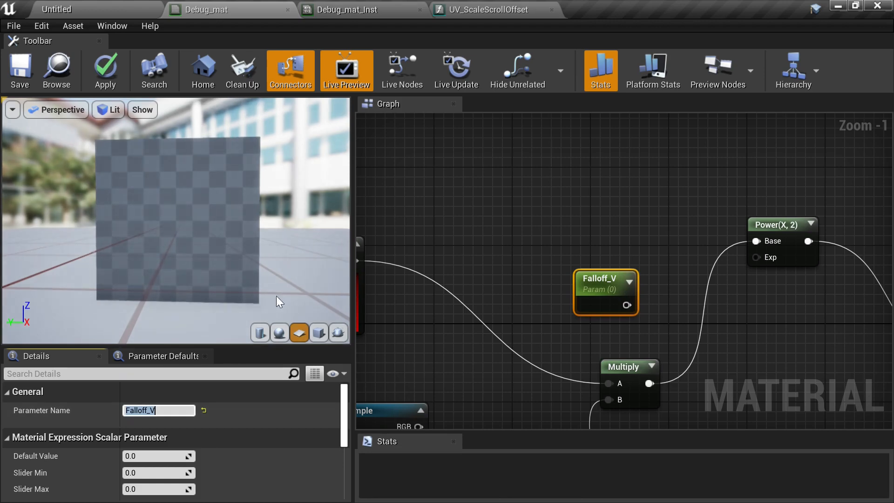
# - Set Falloff_V's default value to 1 and connect it to the Power node's Exp input
pyautogui.click(617, 232)
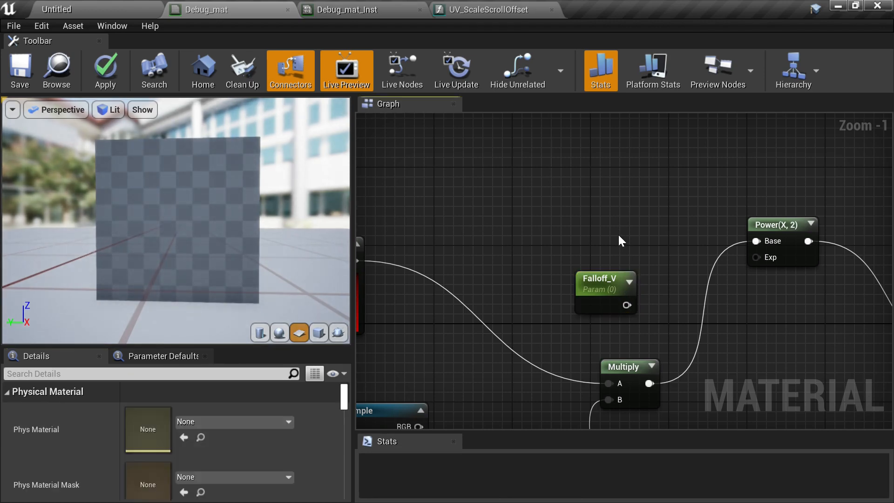
pyautogui.click(598, 284)
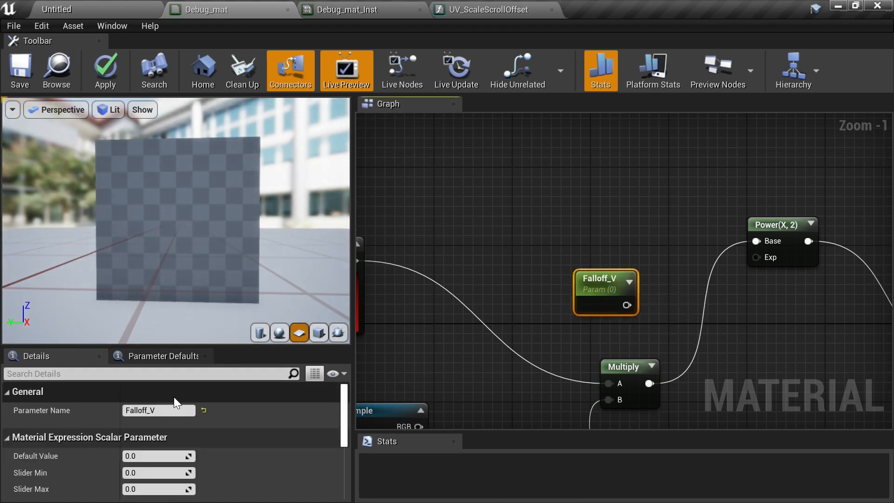
pyautogui.click(153, 456)
pyautogui.write('1')
pyautogui.press('Return')
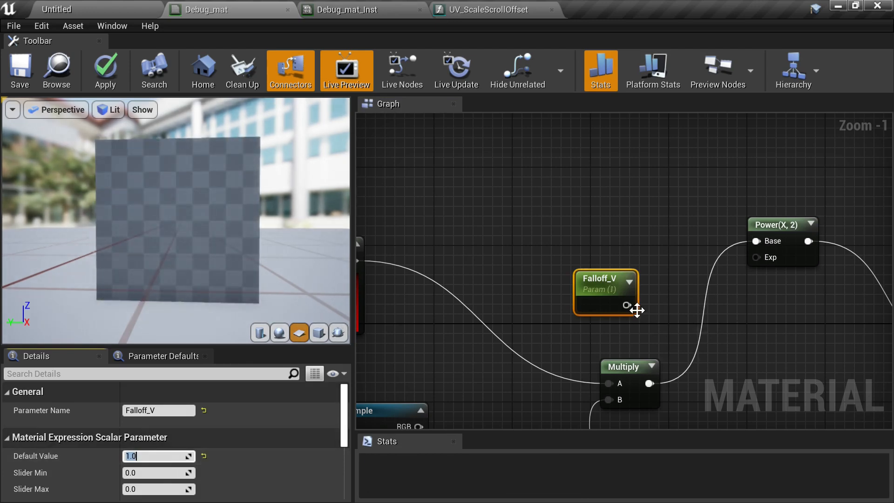
pyautogui.moveTo(626, 305); pyautogui.dragTo(756, 257)
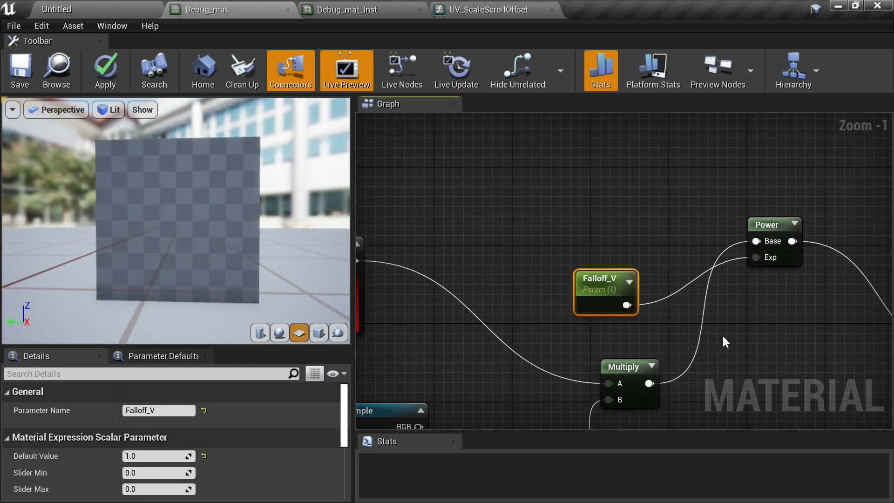
# - Save the Debug_mat material
pyautogui.moveTo(724, 342); pyautogui.dragTo(596, 311, button='right')
pyautogui.moveTo(646, 197); pyautogui.dragTo(618, 294)
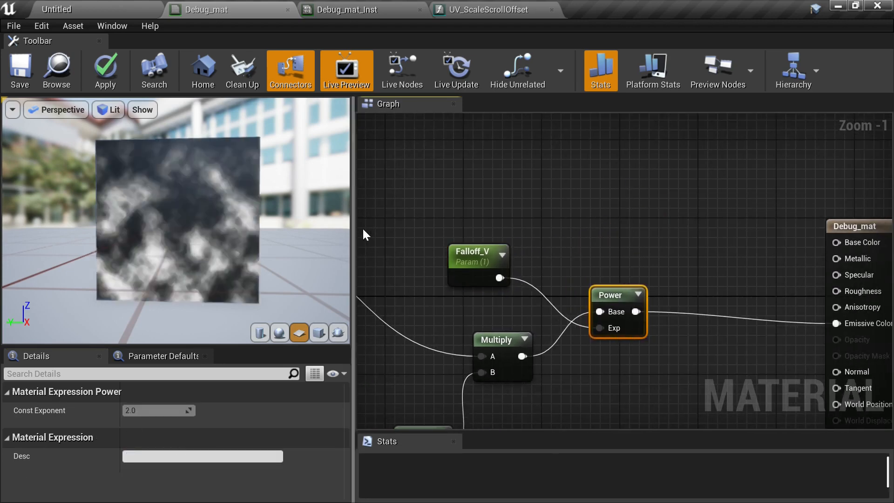
pyautogui.click(25, 71)
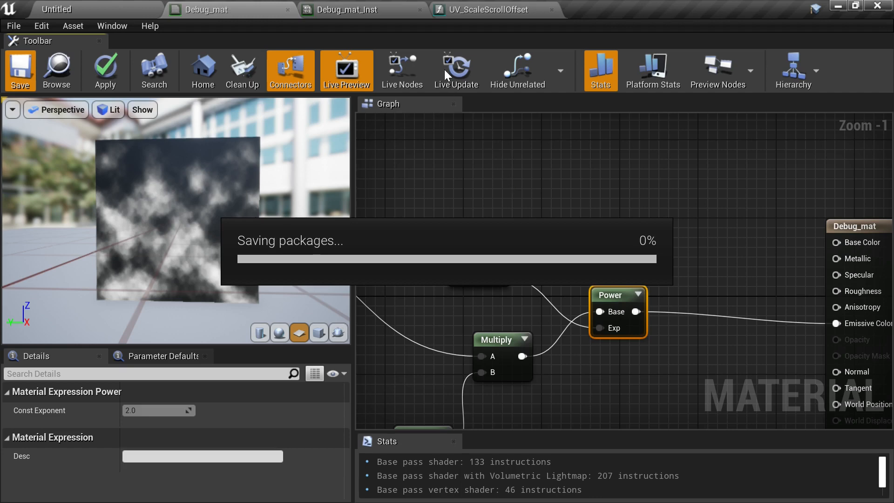
# - In Debug_mat_Inst, enable the Falloff_V override and scrub its value to about 1.02
pyautogui.click(356, 10)
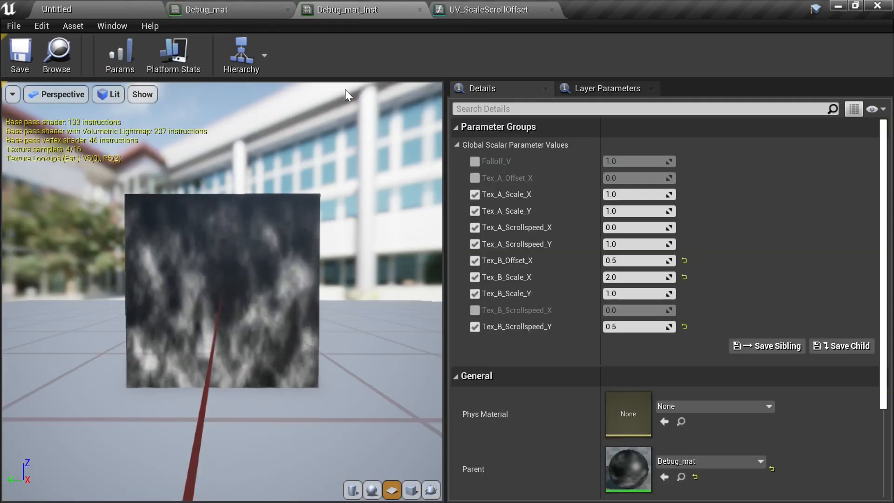
pyautogui.click(476, 162)
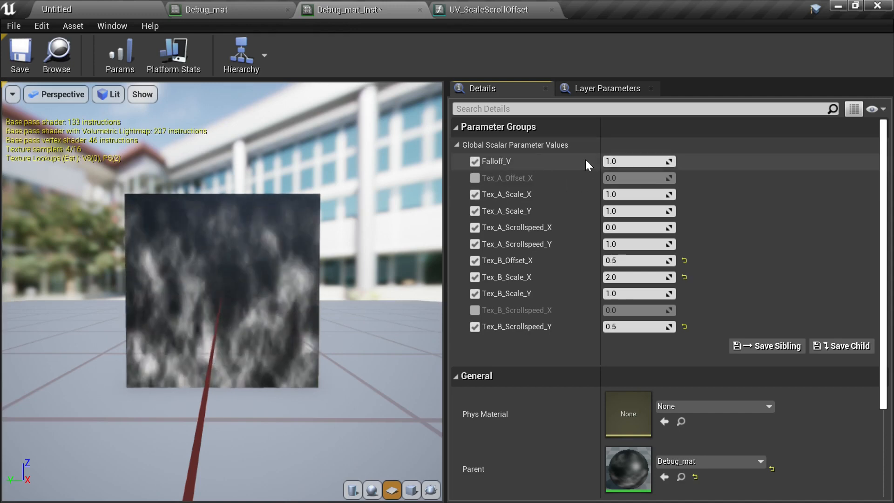
pyautogui.moveTo(612, 161); pyautogui.dragTo(619, 161)
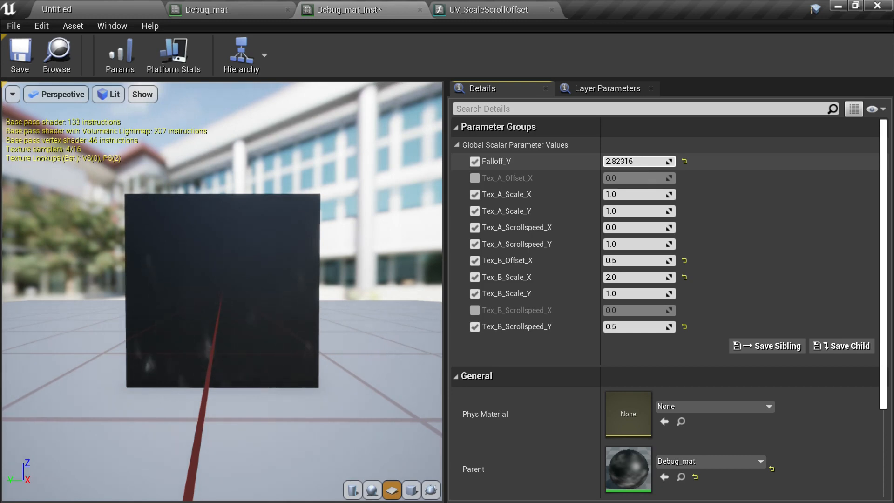
pyautogui.moveTo(619, 161)
pyautogui.mouseDown()
pyautogui.moveTo(604, 161)
pyautogui.moveTo(613, 160)
pyautogui.mouseUp()
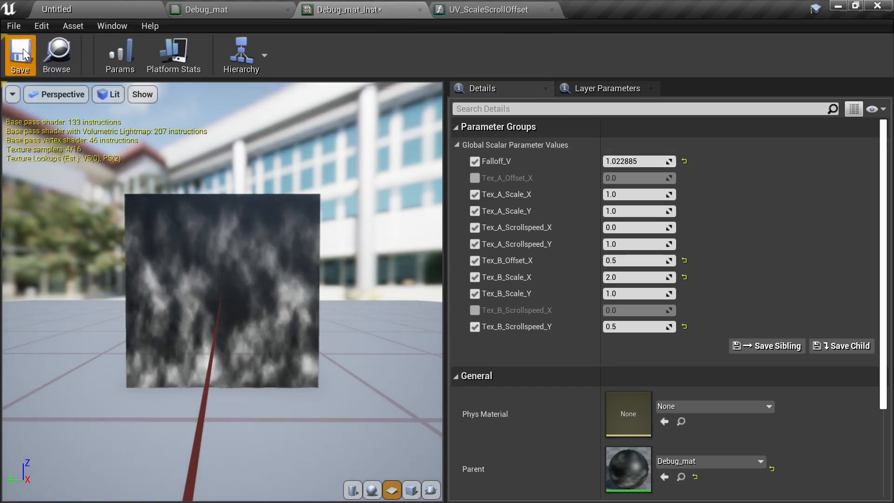
# - Return to the Debug_mat graph and place Falloff_V below the top Multiply, beside the Power node
pyautogui.click(214, 13)
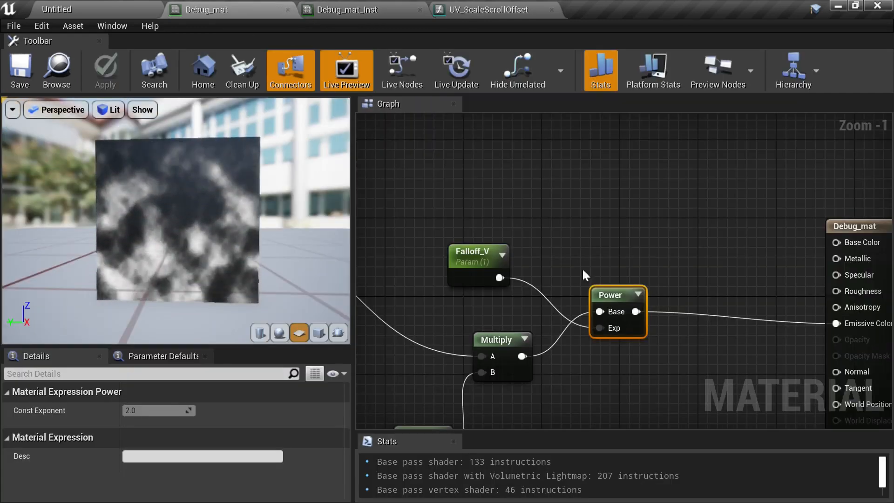
pyautogui.moveTo(581, 268); pyautogui.dragTo(563, 218, button='right')
pyautogui.moveTo(453, 187); pyautogui.dragTo(487, 341)
pyautogui.moveTo(598, 219); pyautogui.dragTo(596, 269)
pyautogui.moveTo(596, 269); pyautogui.dragTo(768, 239, button='right')
pyautogui.scroll(-2, 618, 193)
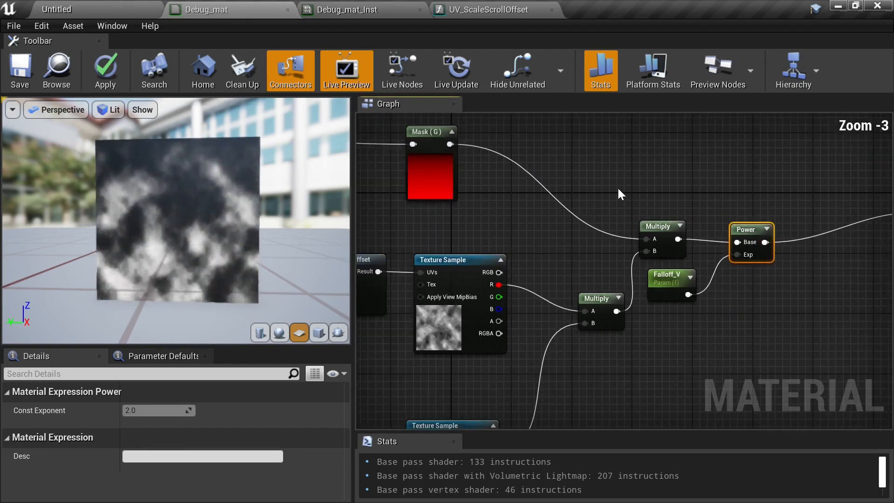
pyautogui.moveTo(618, 194); pyautogui.dragTo(705, 238, button='right')
pyautogui.moveTo(787, 413); pyautogui.dragTo(709, 190, button='right')
pyautogui.scroll(-1, 710, 190)
pyautogui.scroll(-2, 709, 188)
pyautogui.moveTo(686, 115); pyautogui.dragTo(660, 142, button='right')
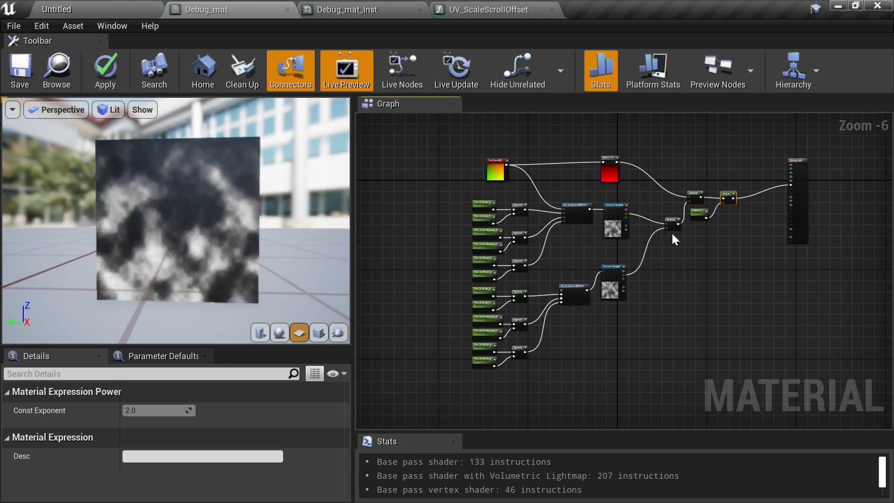
pyautogui.moveTo(673, 239); pyautogui.dragTo(634, 232, button='right')
pyautogui.scroll(4, 582, 238)
pyautogui.moveTo(587, 247); pyautogui.dragTo(588, 288, button='right')
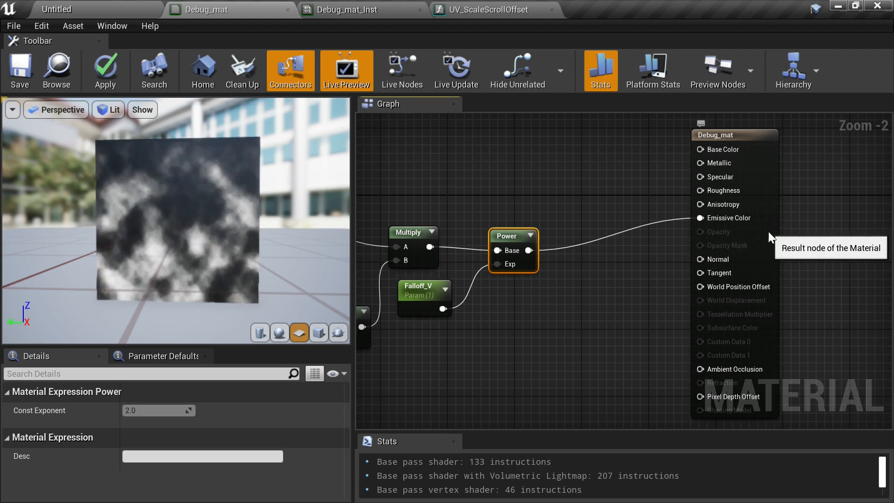
# - Move the Debug_mat result node further right and add a Constant3Vector node above the Power node
pyautogui.moveTo(768, 230); pyautogui.dragTo(842, 256)
pyautogui.moveTo(737, 257); pyautogui.dragTo(641, 267, button='right')
pyautogui.rightClick(641, 266)
pyautogui.click(657, 183)
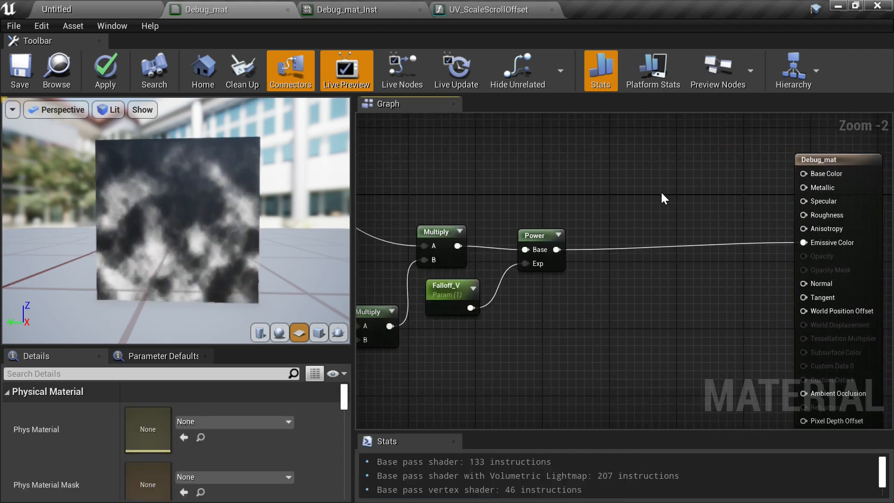
pyautogui.moveTo(661, 191); pyautogui.dragTo(643, 214, button='right')
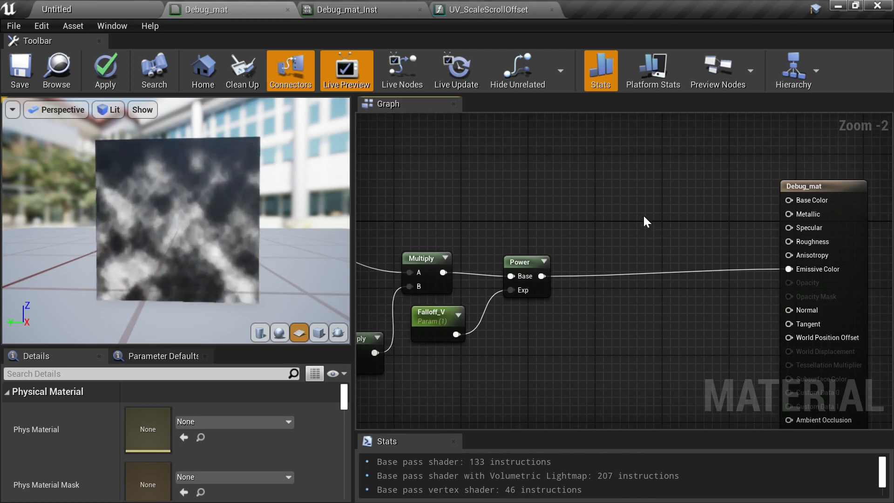
pyautogui.click(615, 188)
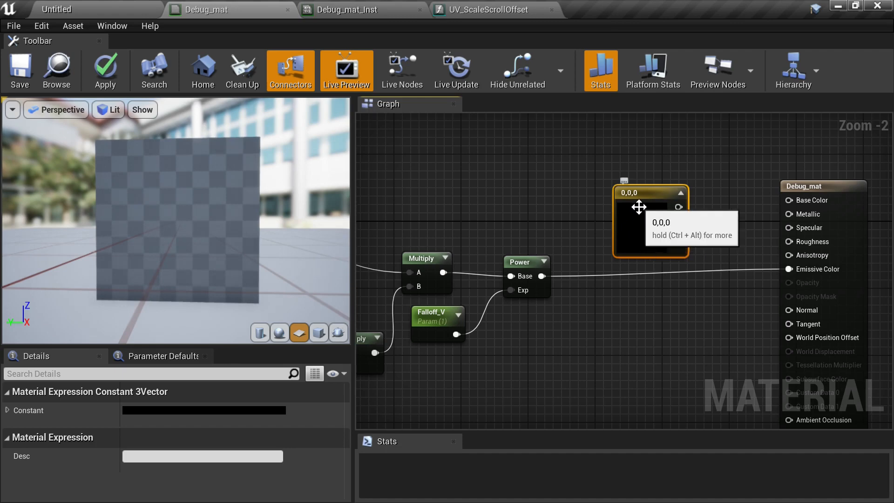
# - Move the Constant3Vector node and convert it to a vector parameter named Emissive_Color
pyautogui.moveTo(646, 199); pyautogui.dragTo(545, 176)
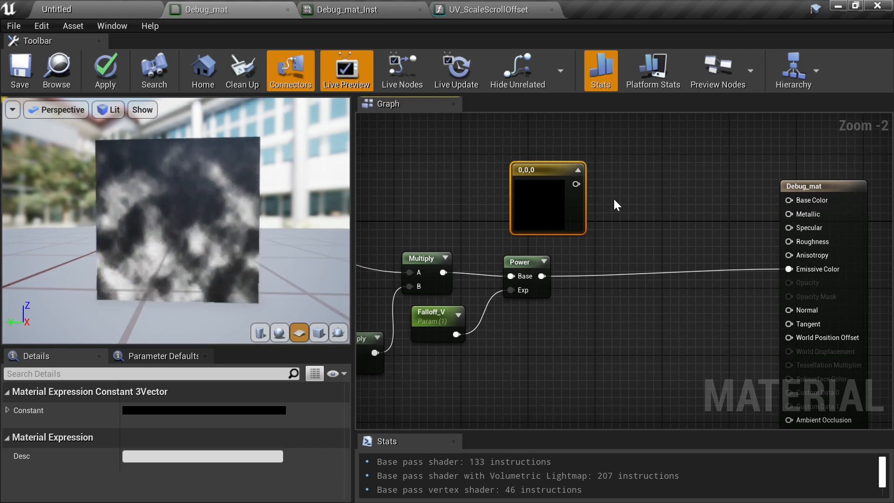
pyautogui.rightClick(543, 173)
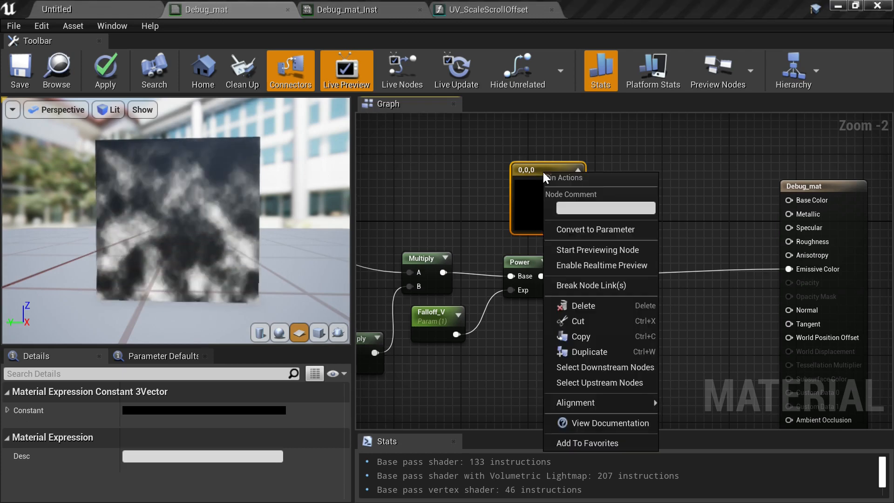
pyautogui.click(616, 233)
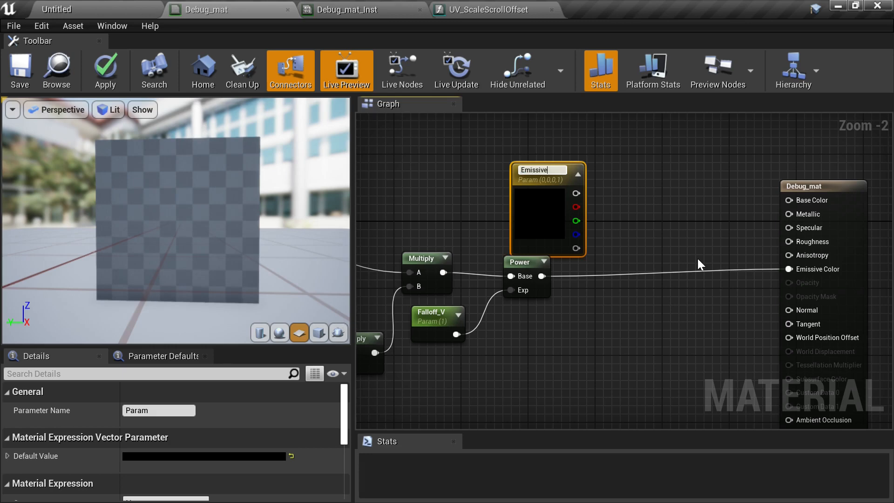
pyautogui.write('Emissive_Colo')
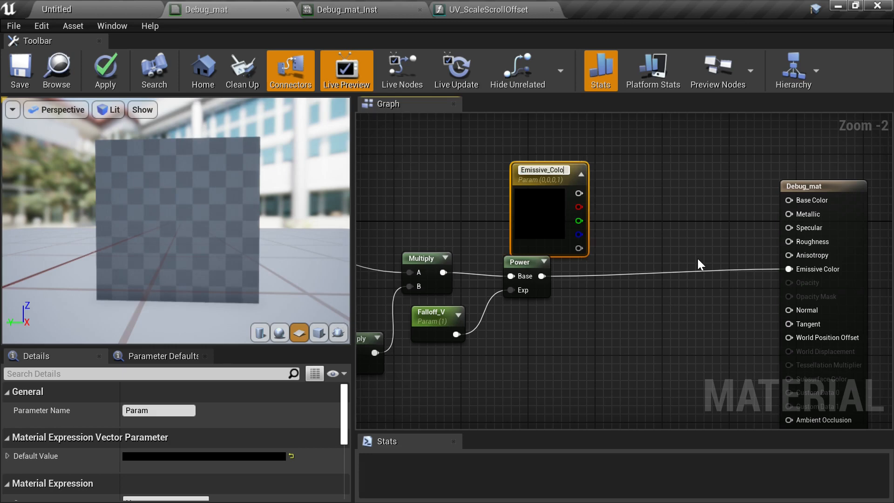
pyautogui.write('r')
pyautogui.press('Return')
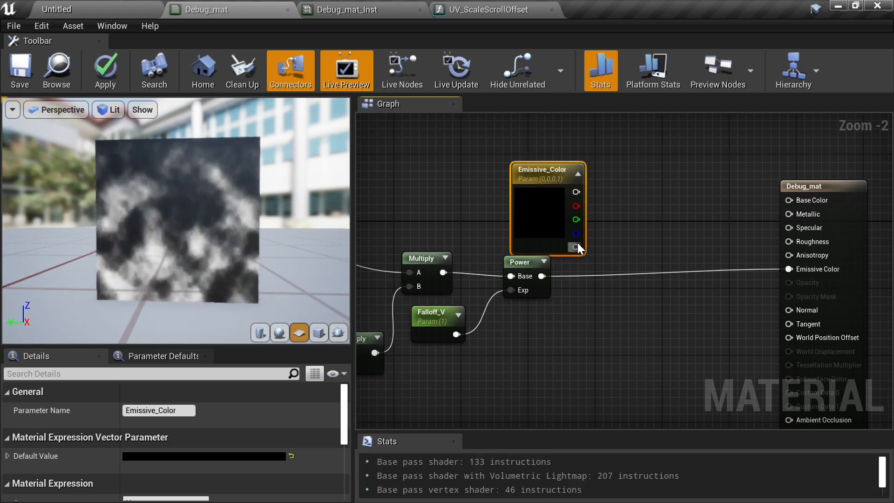
# - Add a Multiply node combining Emissive_Color and the Power output, and feed it into the Emissive Color input
pyautogui.moveTo(578, 247); pyautogui.dragTo(517, 221)
pyautogui.click(570, 228)
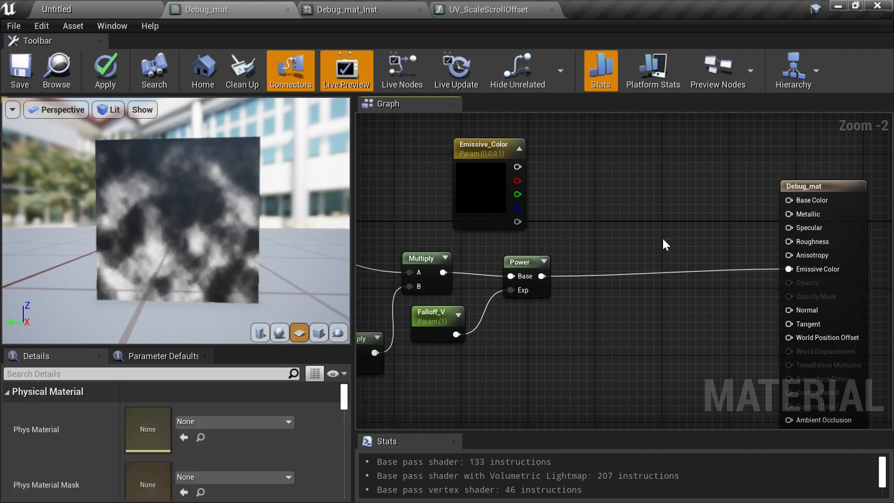
pyautogui.click(653, 232)
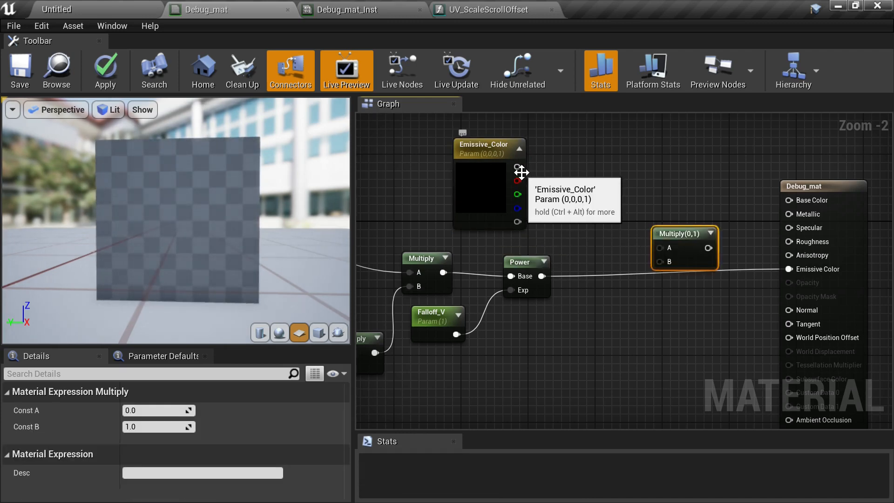
pyautogui.moveTo(517, 167); pyautogui.dragTo(661, 249)
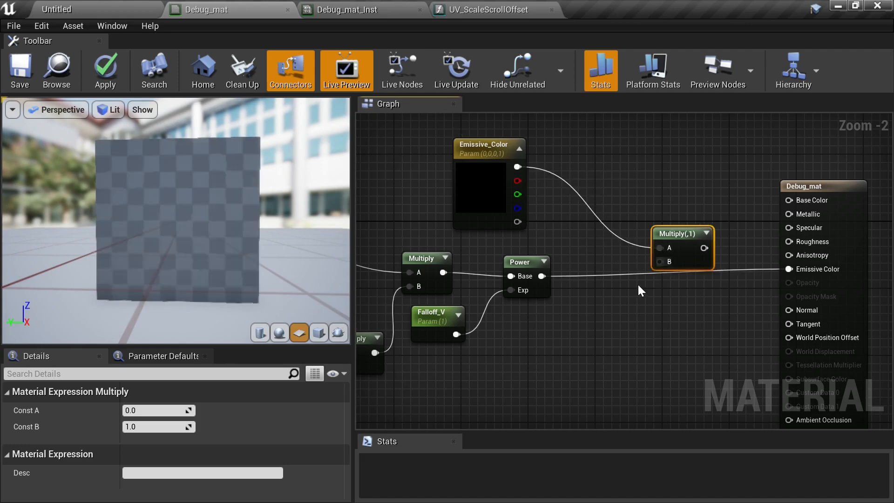
pyautogui.moveTo(541, 276); pyautogui.dragTo(789, 269)
# - Set the Emissive_Color parameter's default value to white
pyautogui.click(463, 198)
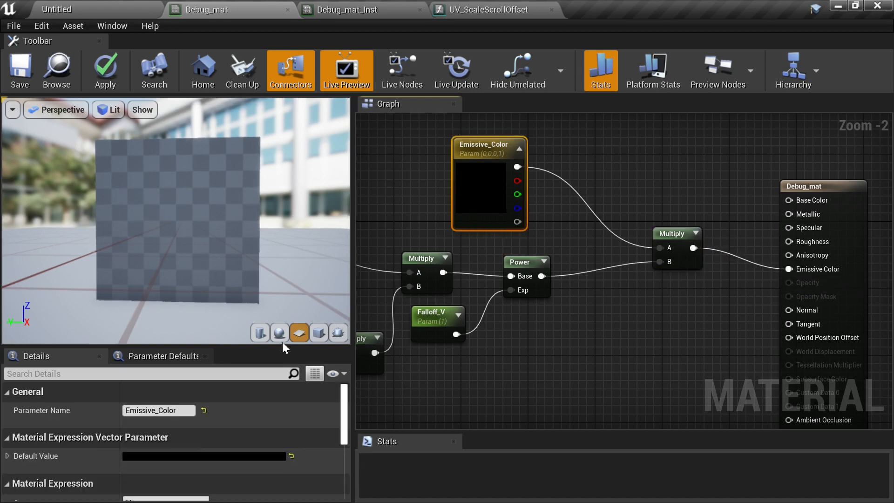
pyautogui.click(199, 454)
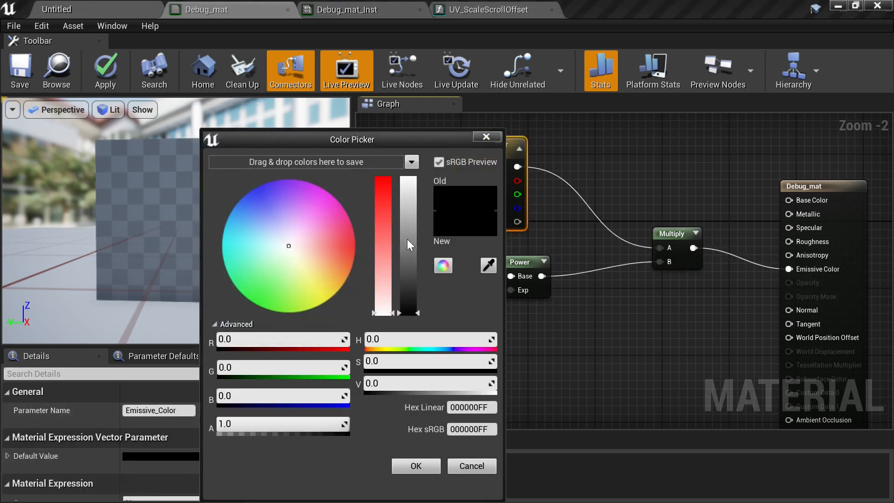
pyautogui.moveTo(412, 247); pyautogui.dragTo(416, 135)
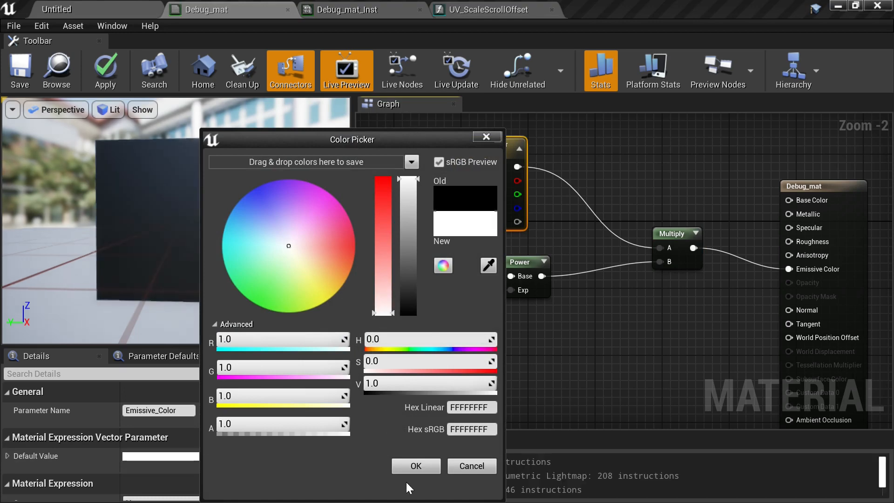
pyautogui.click(412, 466)
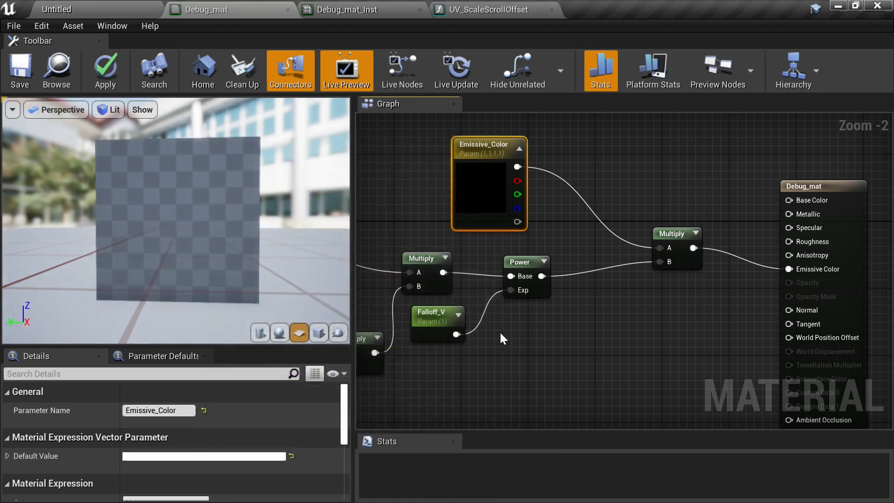
# - Rearrange the Emissive_Color, Multiply and result nodes, and save Debug_mat
pyautogui.moveTo(480, 187); pyautogui.dragTo(508, 206)
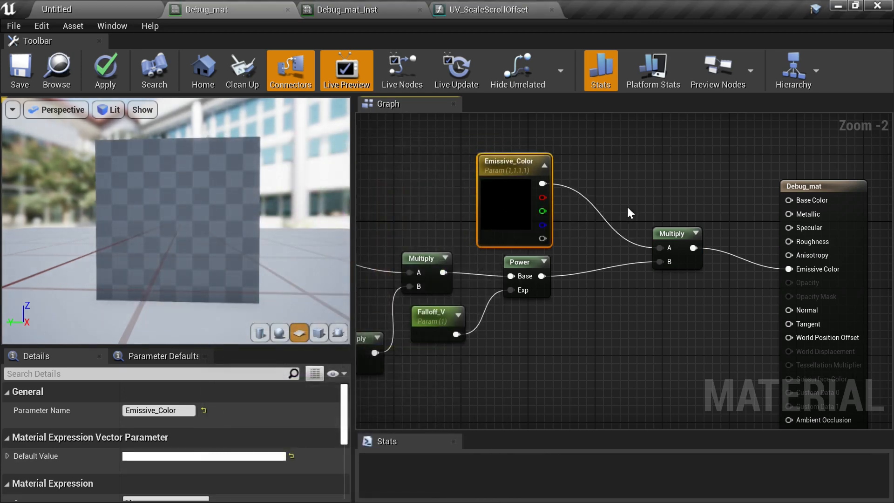
pyautogui.moveTo(679, 237); pyautogui.dragTo(625, 177)
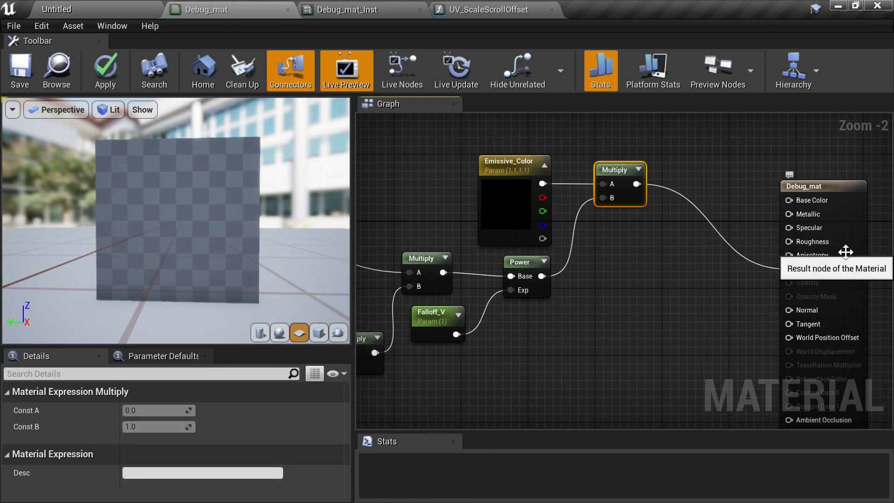
pyautogui.moveTo(845, 252); pyautogui.dragTo(747, 174)
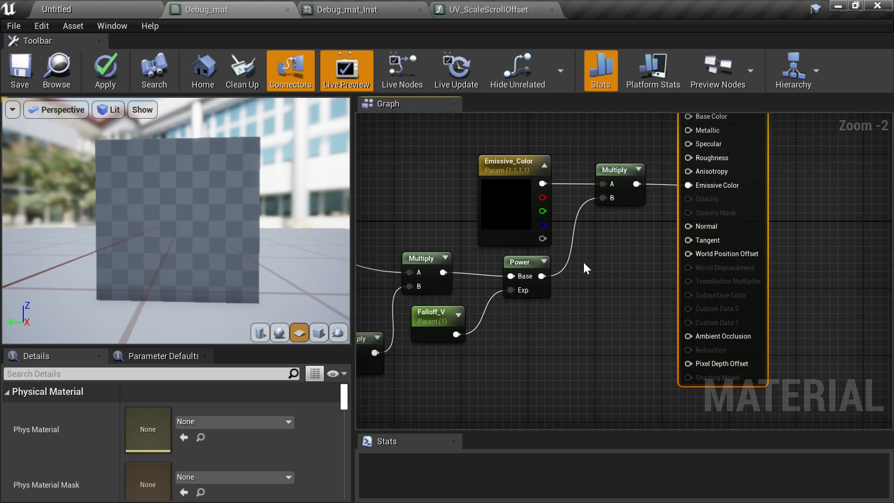
pyautogui.moveTo(590, 294); pyautogui.dragTo(664, 296, button='right')
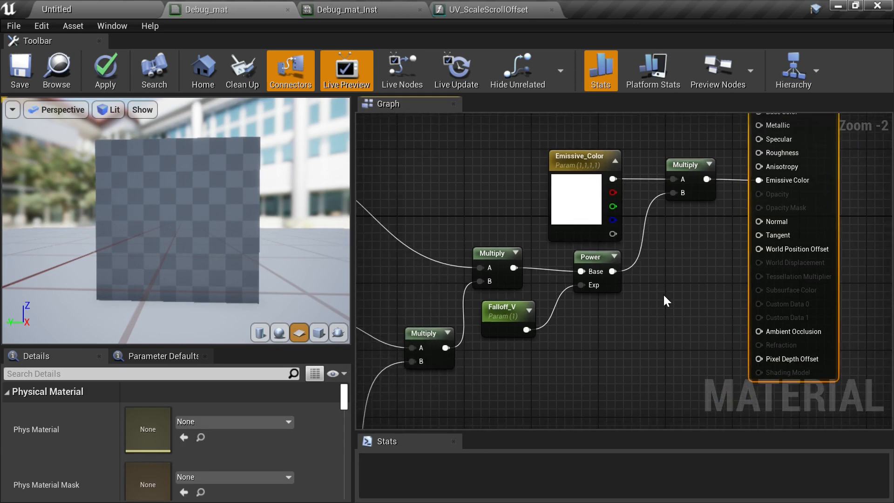
pyautogui.click(21, 72)
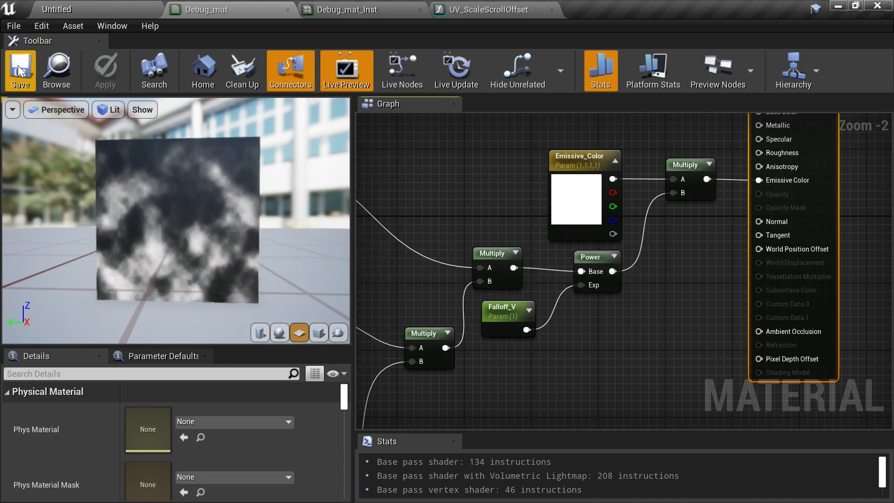
# - In Debug_mat_Inst, enable the Emissive_Color override, set it to orange (sRGB FF8F00), and save the instance
pyautogui.click(334, 10)
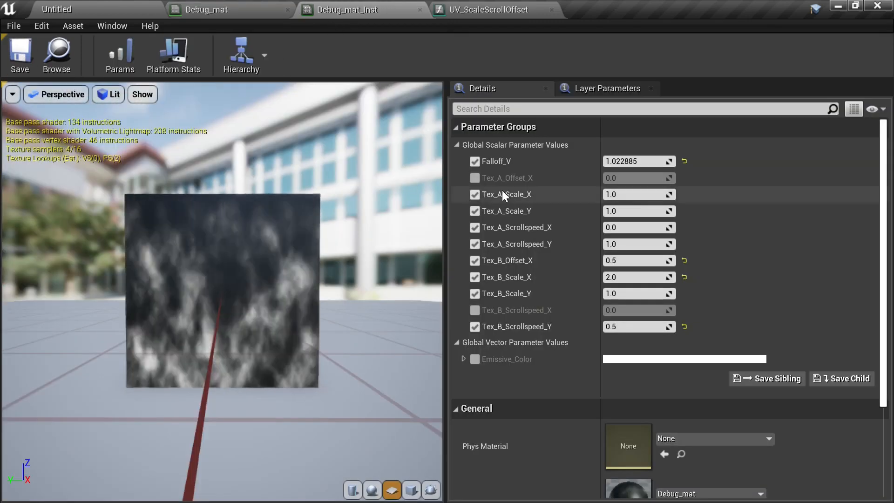
pyautogui.click(475, 359)
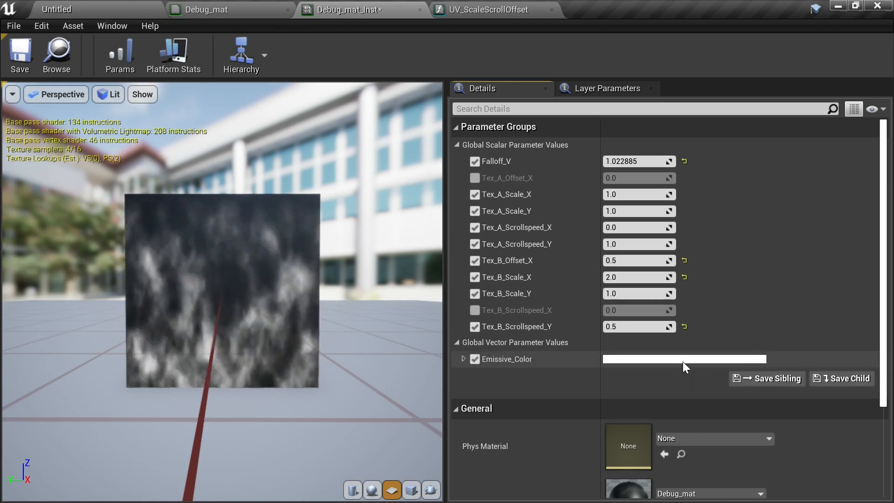
pyautogui.click(683, 360)
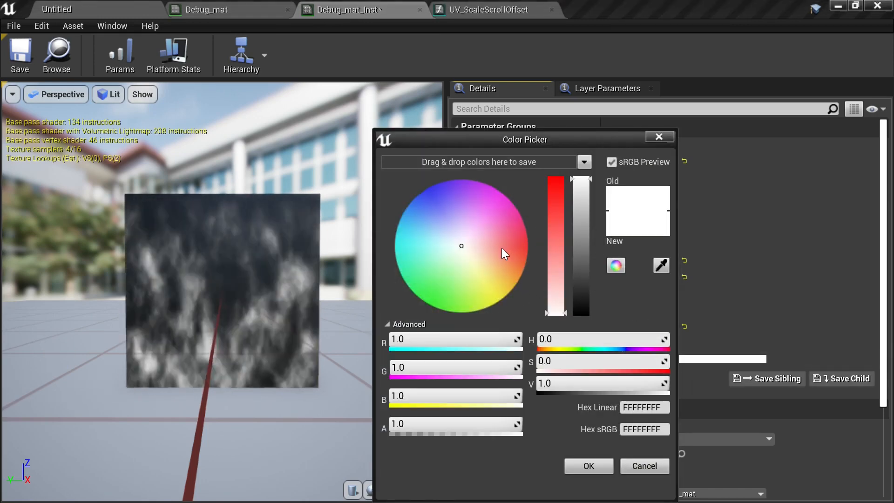
pyautogui.moveTo(502, 247); pyautogui.dragTo(534, 268)
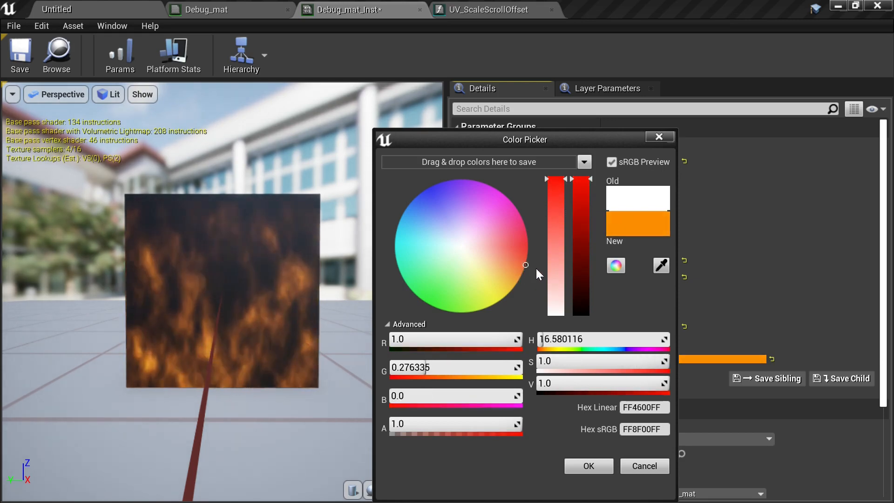
pyautogui.click(584, 466)
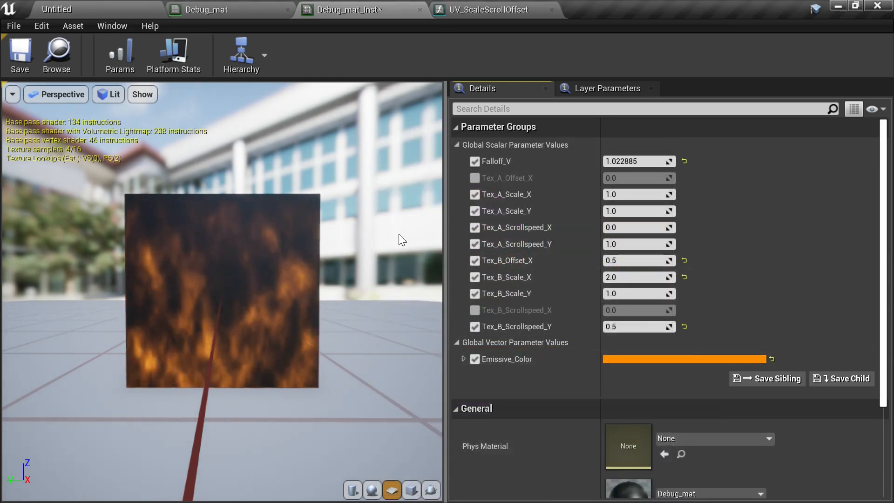
pyautogui.click(19, 55)
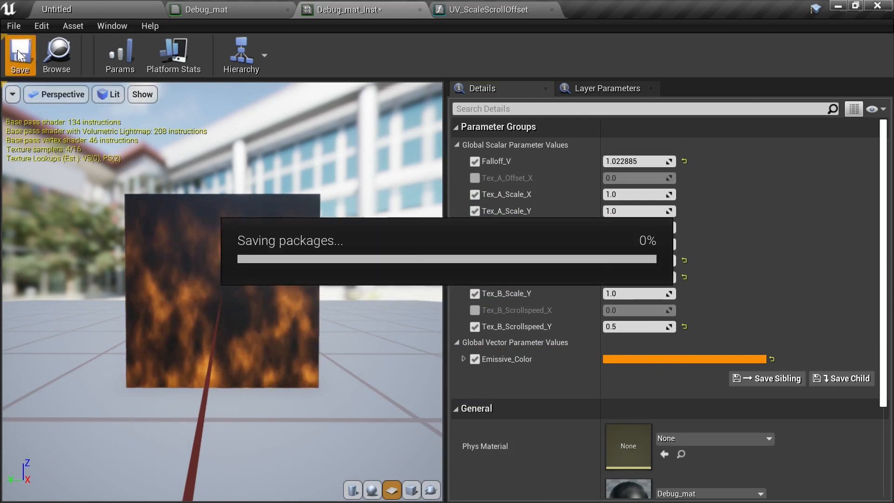
# - Return to Debug_mat and set the material's Blend Mode to Translucent
pyautogui.click(237, 8)
pyautogui.moveTo(617, 302); pyautogui.dragTo(531, 321, button='right')
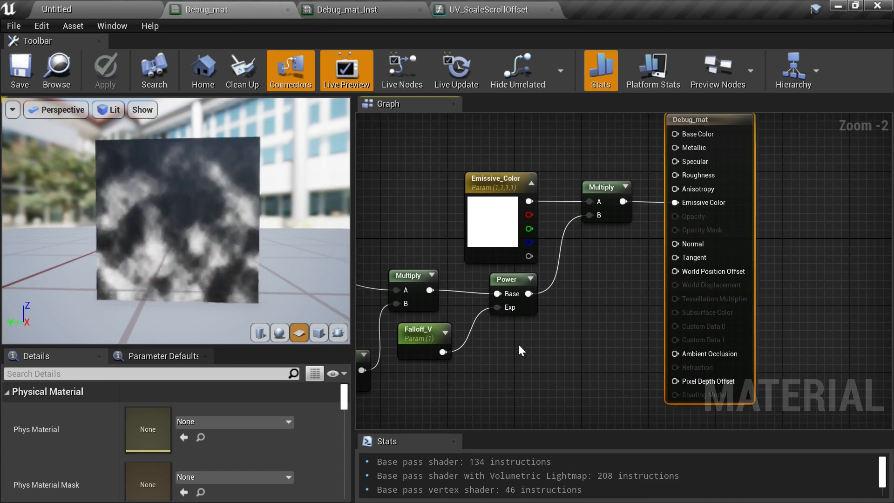
pyautogui.moveTo(229, 348); pyautogui.dragTo(229, 282)
pyautogui.moveTo(634, 274); pyautogui.dragTo(681, 320, button='right')
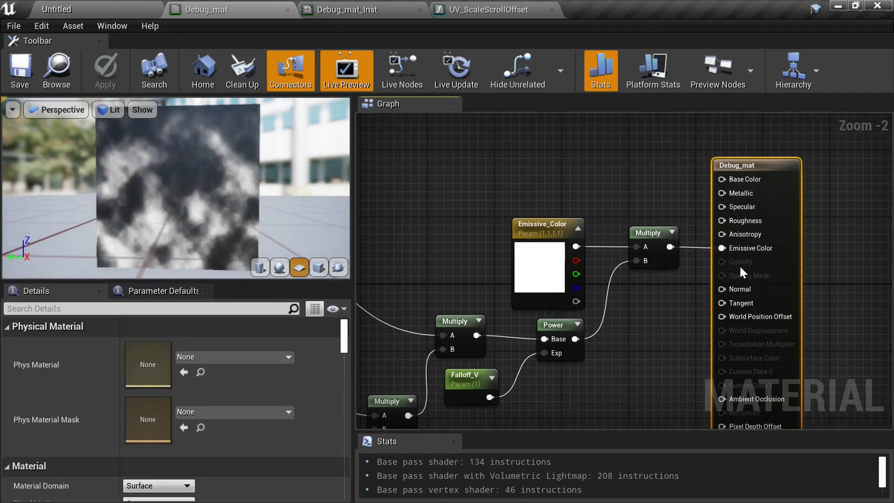
pyautogui.scroll(-3, 194, 387)
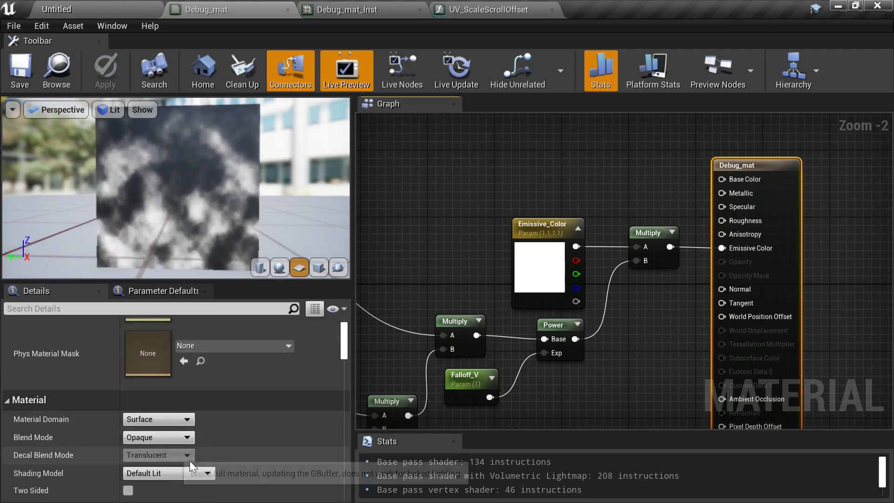
pyautogui.scroll(-2, 200, 457)
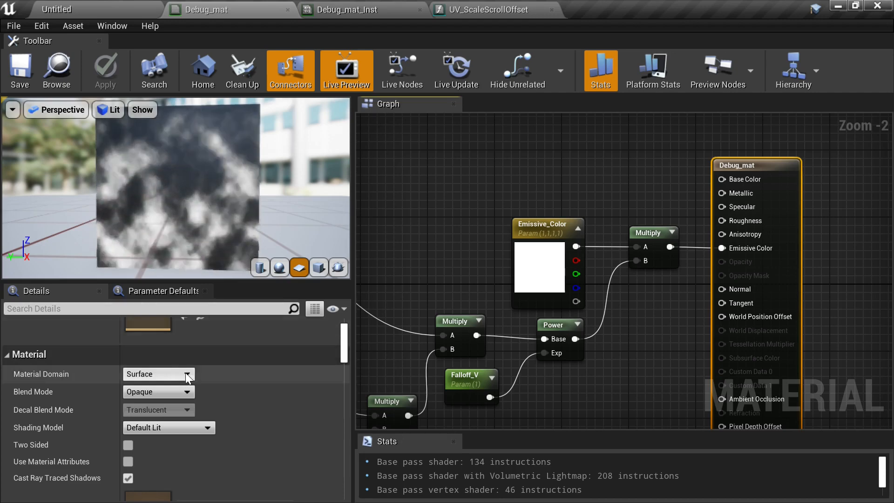
pyautogui.click(176, 393)
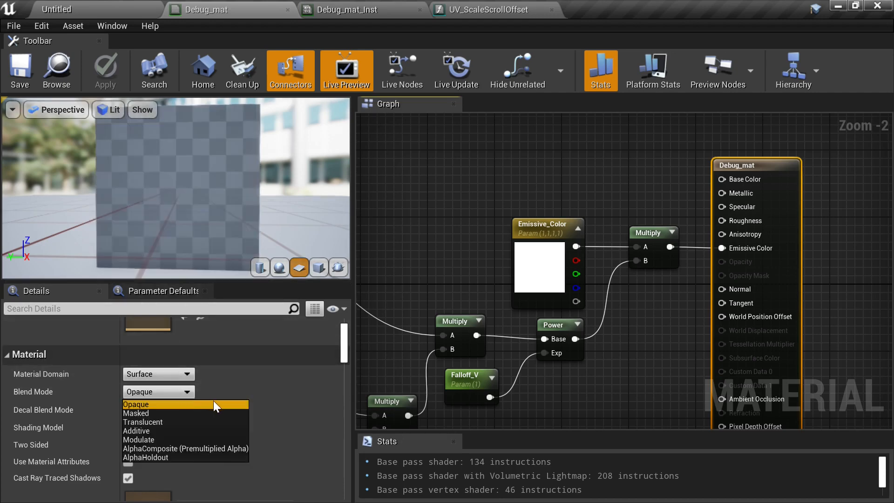
pyautogui.click(185, 422)
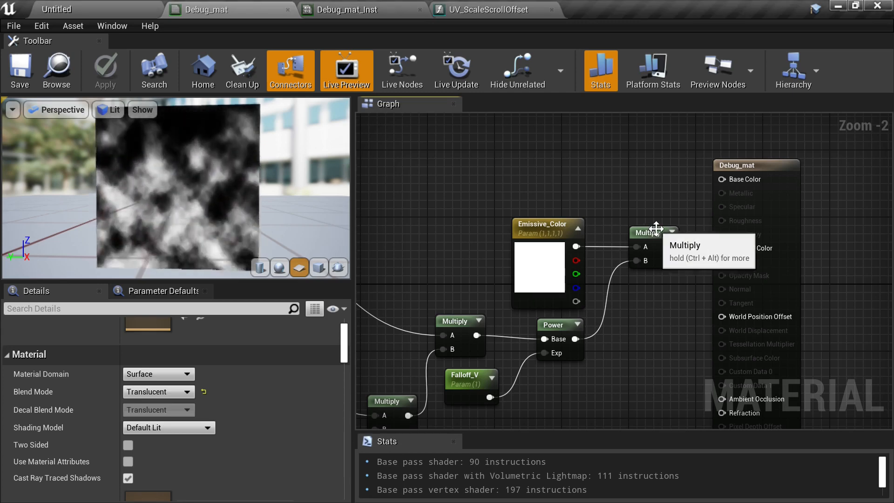
# - Wire Emissive_Color directly into Emissive Color, feed the Multiply output into Opacity, and save Debug_mat
pyautogui.moveTo(649, 225); pyautogui.dragTo(619, 212, button='right')
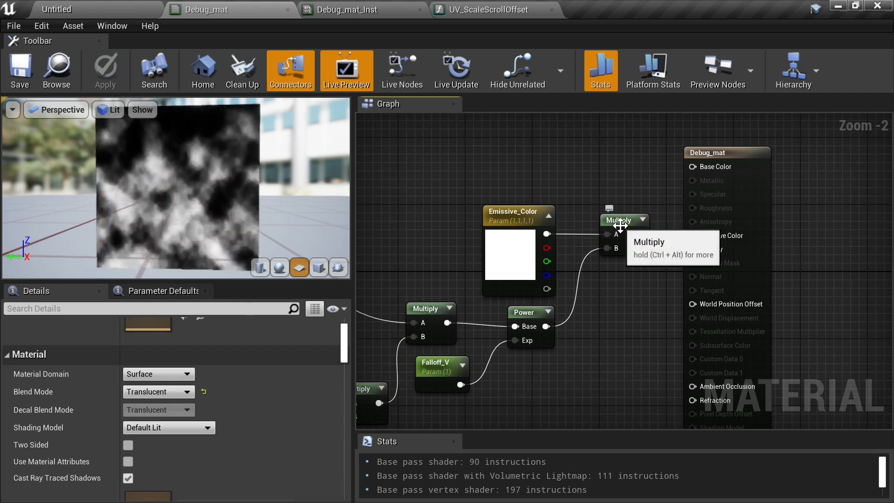
pyautogui.moveTo(624, 222); pyautogui.dragTo(624, 230)
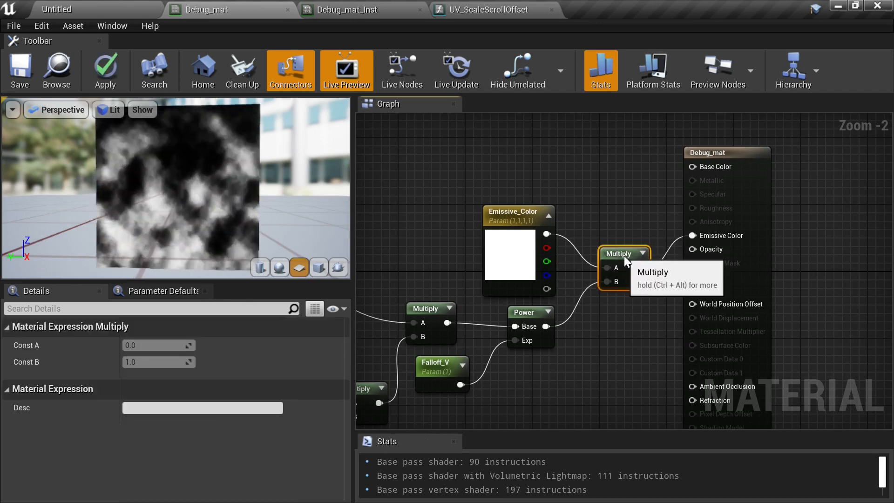
pyautogui.moveTo(544, 326); pyautogui.dragTo(547, 331)
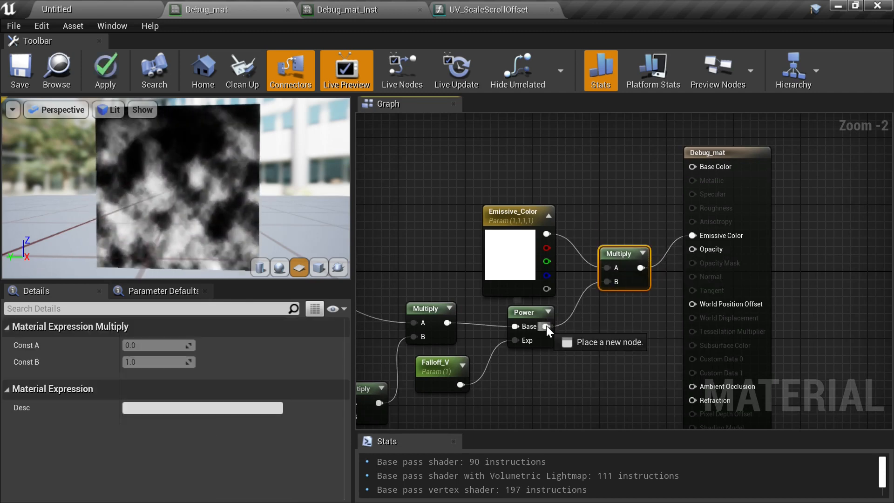
pyautogui.moveTo(674, 263); pyautogui.dragTo(692, 250)
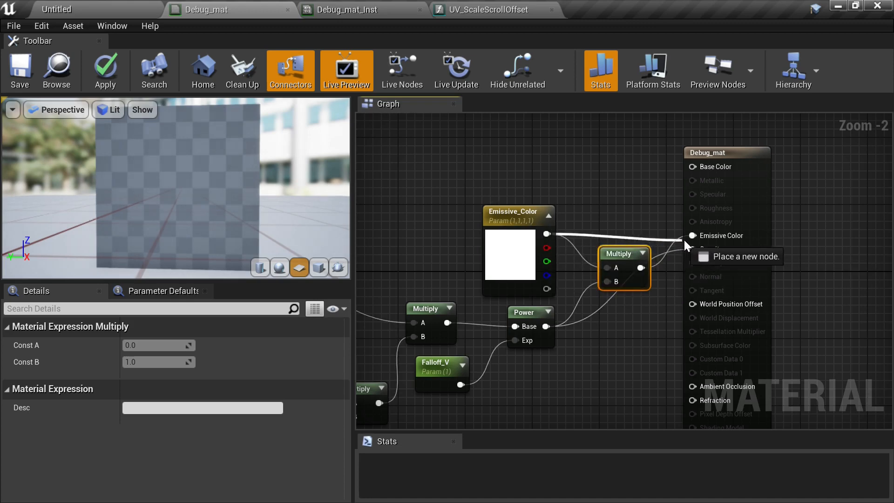
pyautogui.moveTo(694, 238); pyautogui.dragTo(694, 238)
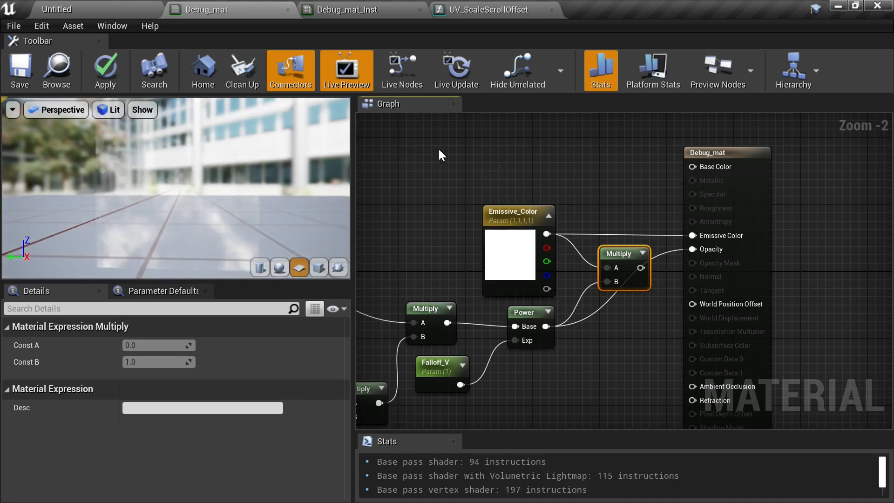
pyautogui.click(19, 72)
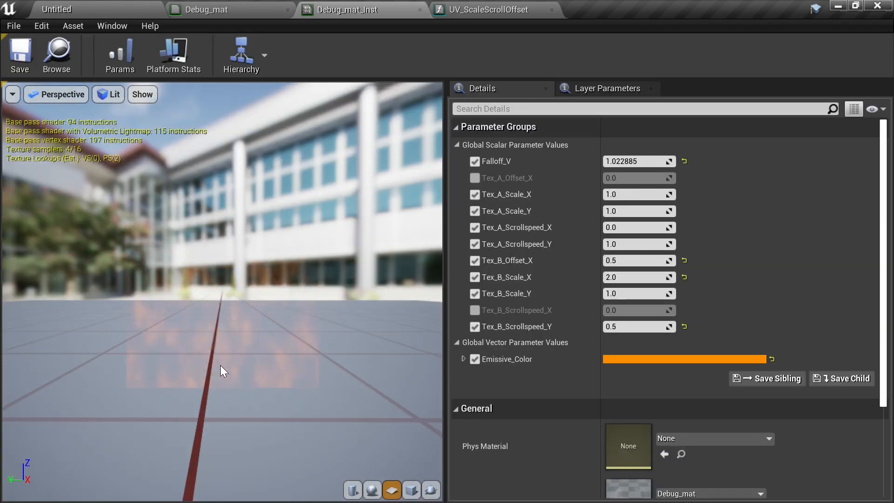
# - In Debug_mat_Inst, raise the Emissive_Color override's brightness value (V) to 20
pyautogui.moveTo(219, 365); pyautogui.dragTo(180, 362)
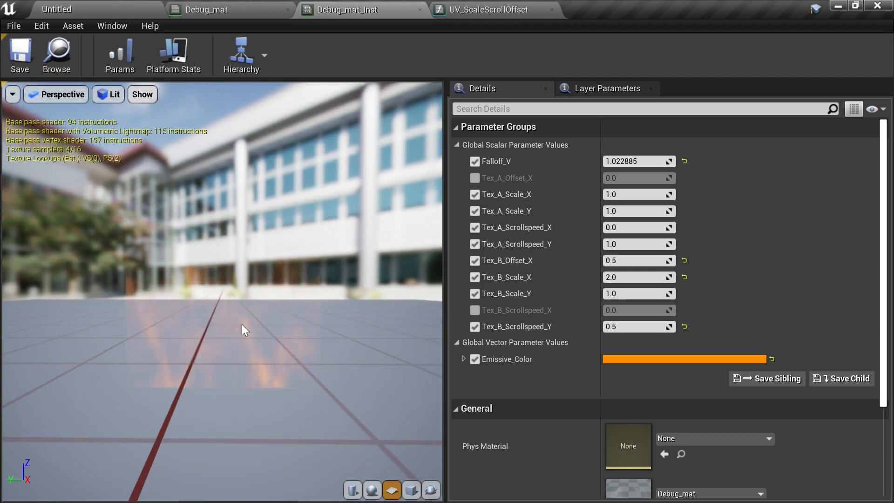
pyautogui.click(661, 361)
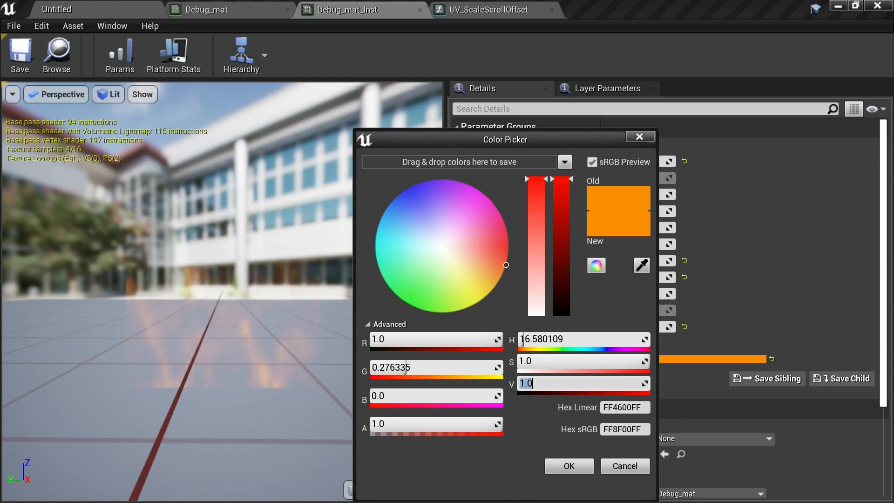
pyautogui.press('Return')
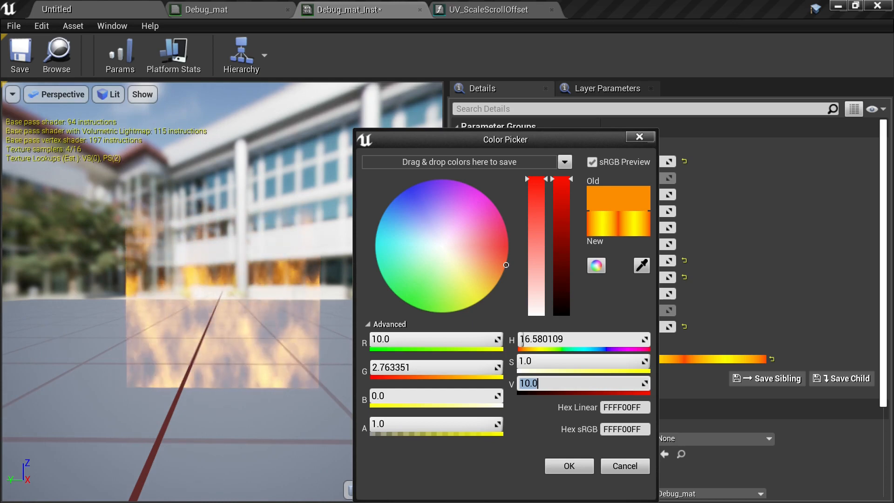
pyautogui.write('20')
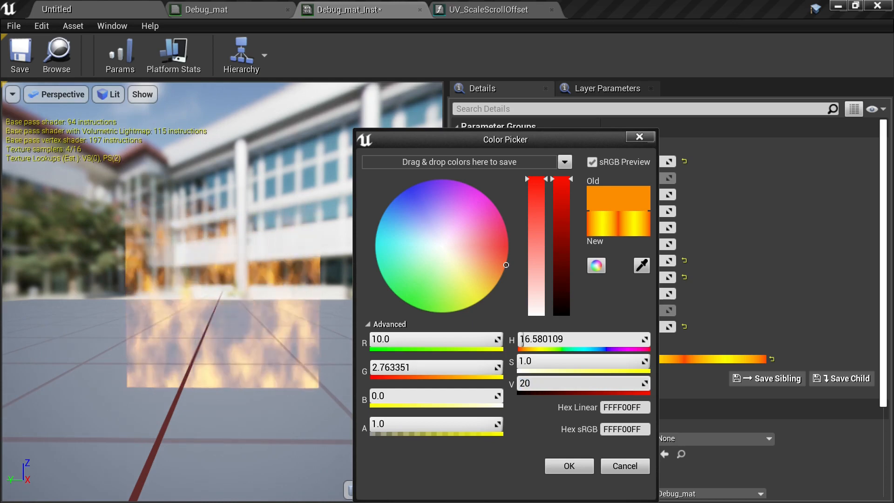
pyautogui.press('Return')
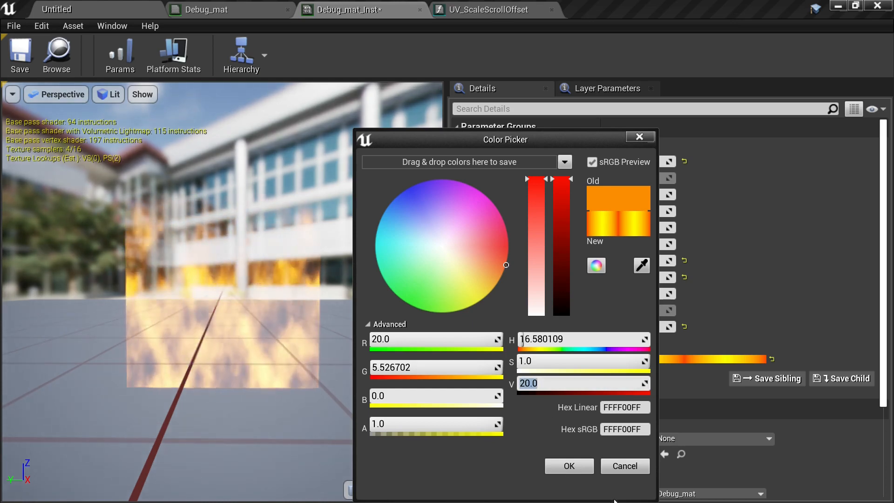
pyautogui.click(564, 467)
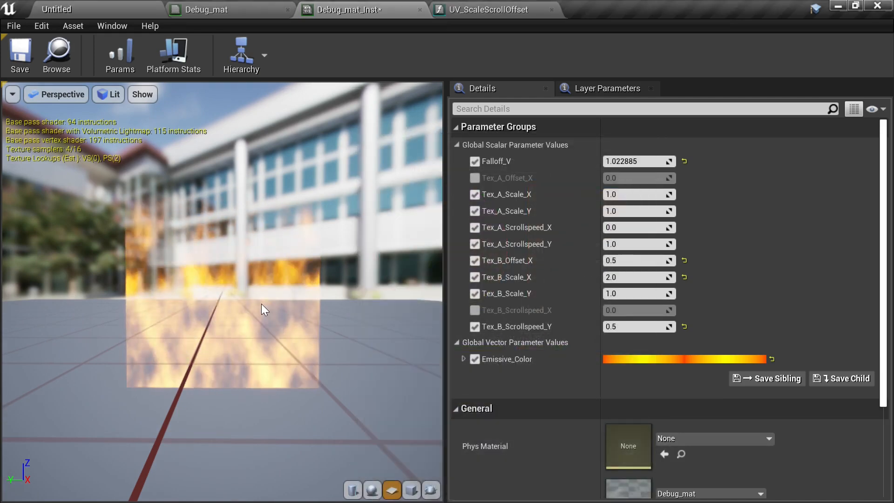
# - Turn off the background in the instance's preview pane
pyautogui.moveTo(256, 311); pyautogui.dragTo(216, 259)
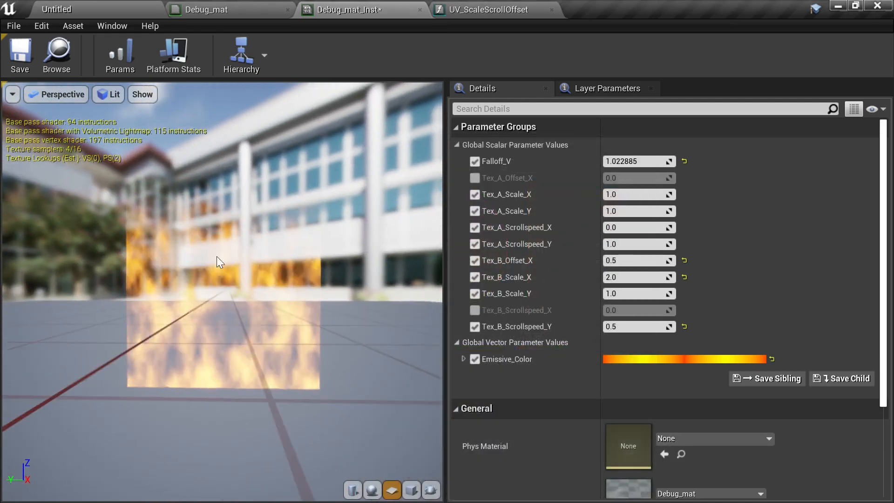
pyautogui.click(147, 94)
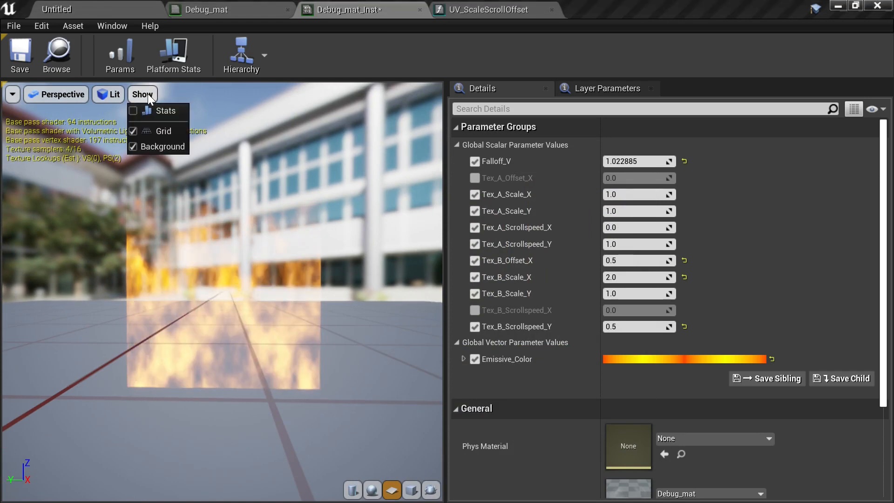
pyautogui.click(137, 148)
pyautogui.click(371, 364)
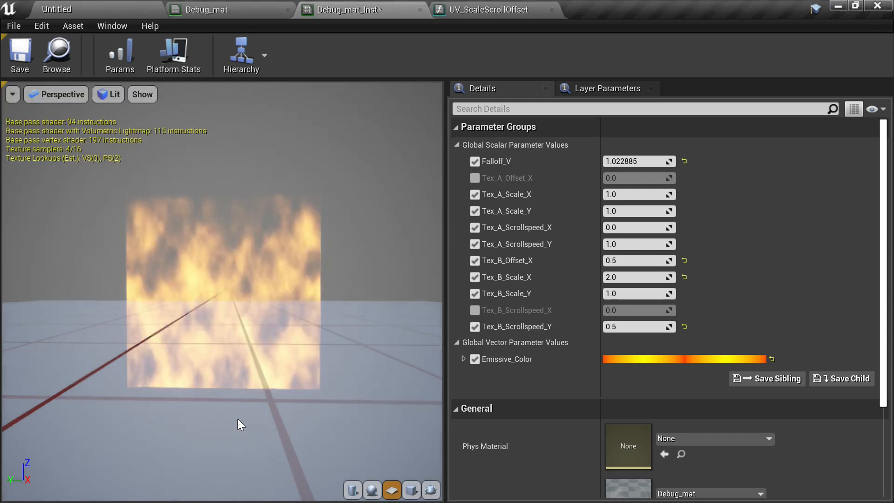
# - Increase the Falloff_V parameter to about 1.41 in the instance
pyautogui.scroll(3, 237, 418)
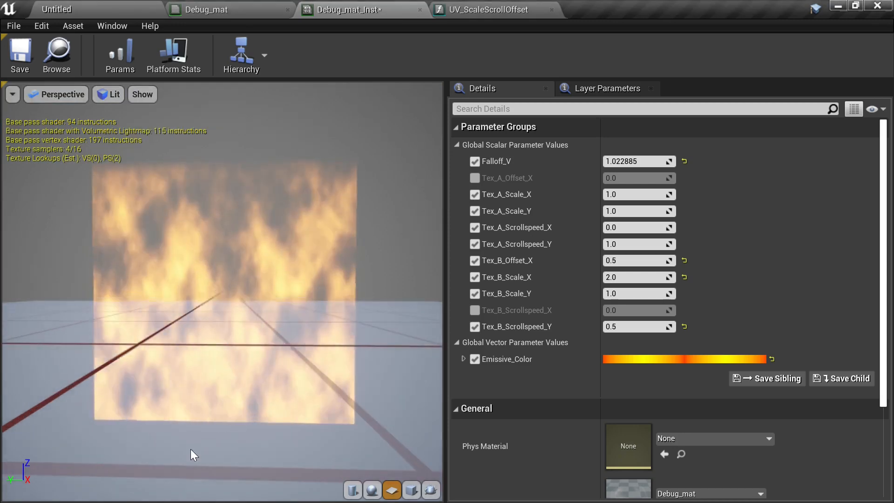
pyautogui.moveTo(190, 449); pyautogui.dragTo(213, 467)
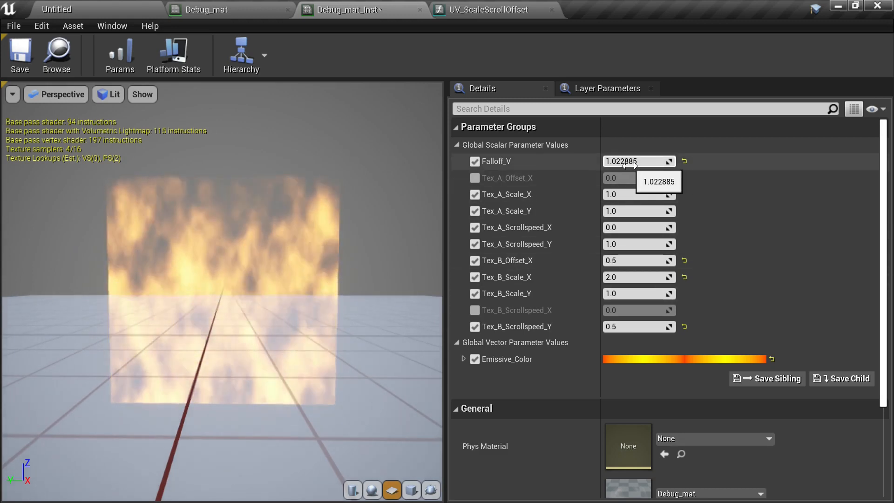
pyautogui.moveTo(624, 161); pyautogui.dragTo(655, 161)
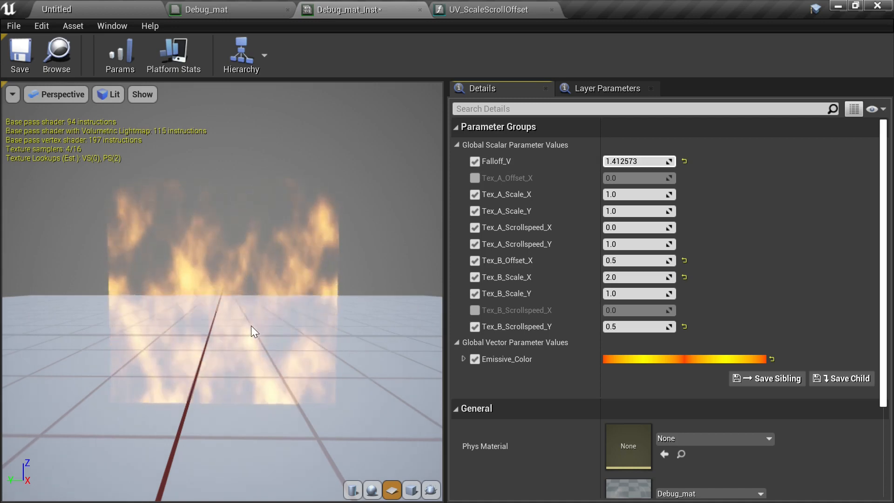
pyautogui.moveTo(219, 405); pyautogui.dragTo(235, 419)
pyautogui.moveTo(247, 374)
pyautogui.mouseDown()
pyautogui.moveTo(227, 374)
pyautogui.moveTo(263, 378)
pyautogui.mouseUp()
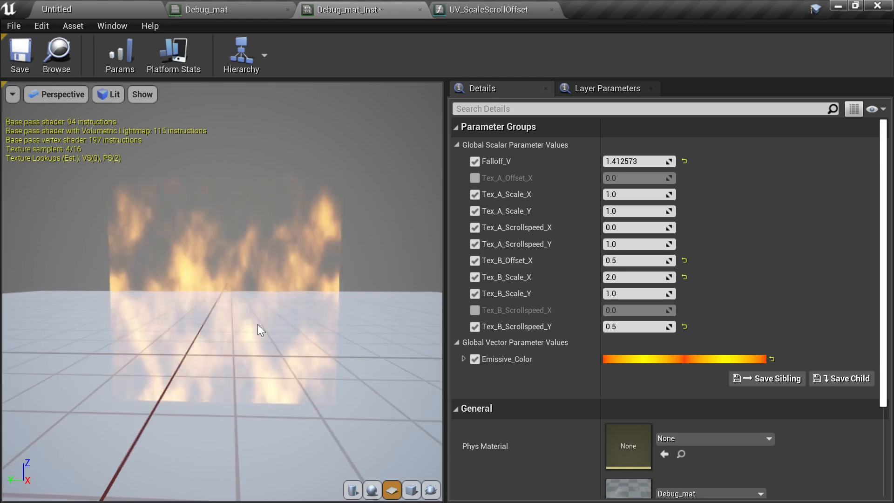
pyautogui.click(687, 359)
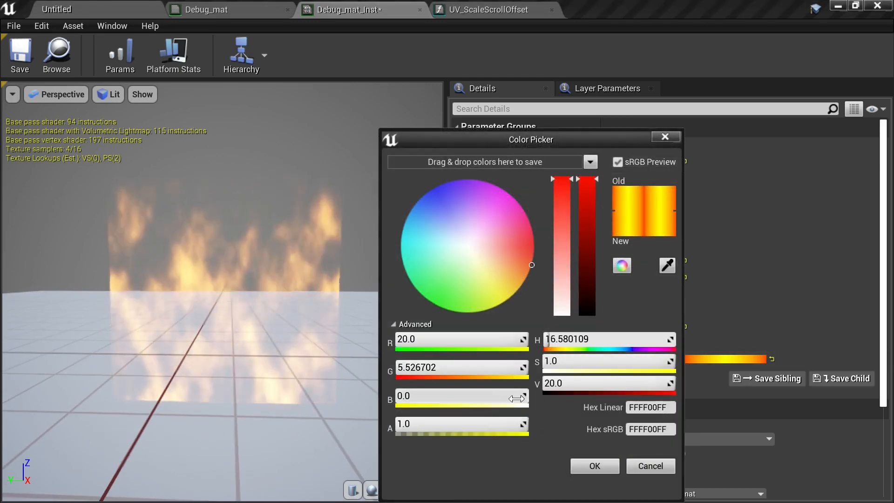
pyautogui.click(601, 384)
pyautogui.write('100.0')
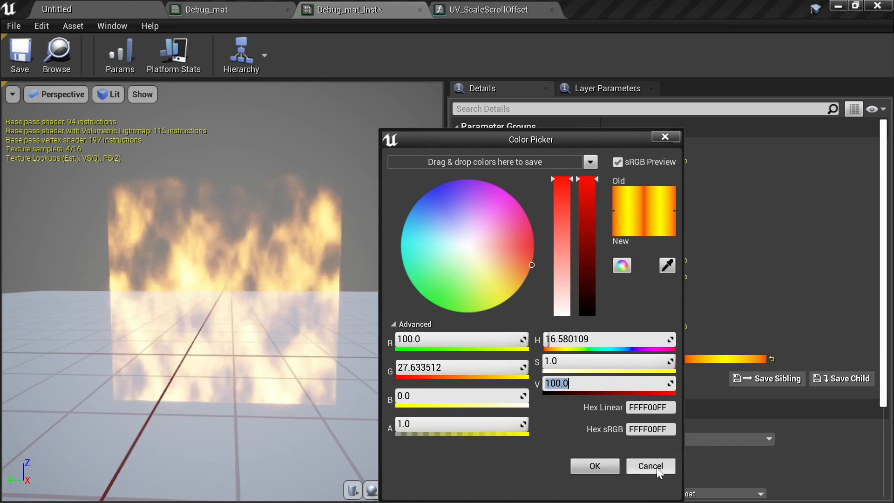
pyautogui.click(650, 466)
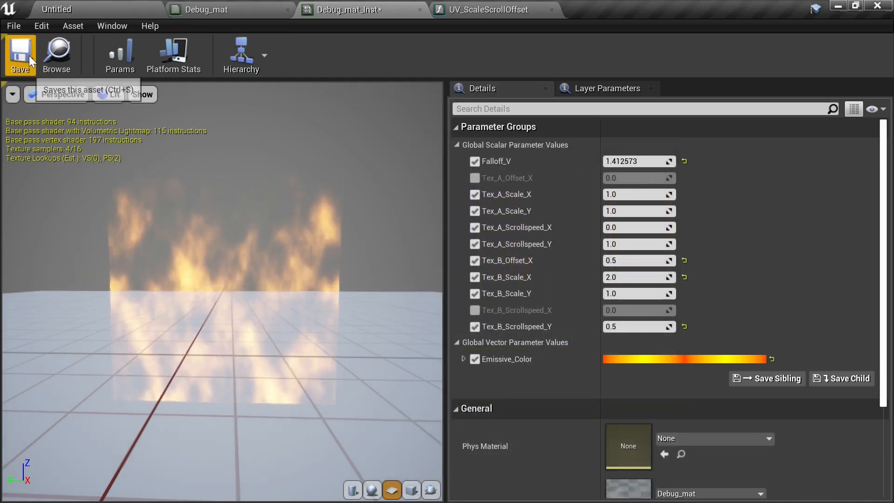
# - Save Debug_mat_Inst
pyautogui.click(29, 55)
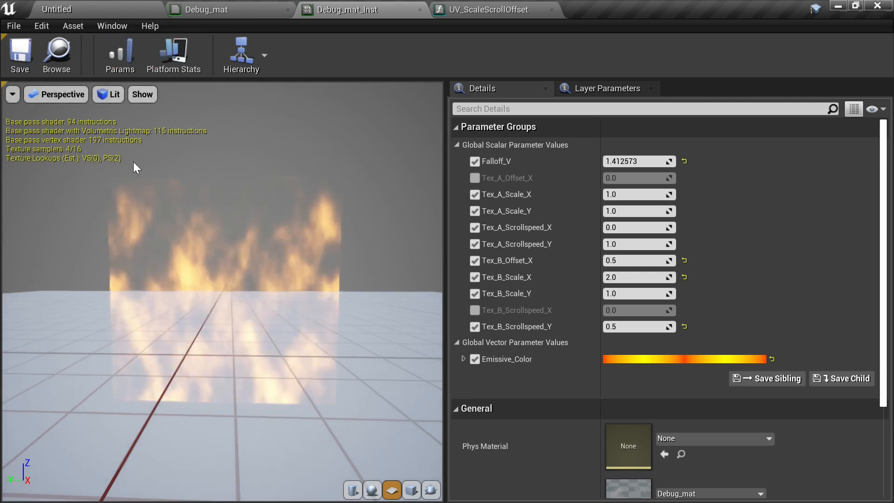
pyautogui.moveTo(291, 338)
pyautogui.mouseDown()
pyautogui.moveTo(368, 334)
pyautogui.moveTo(347, 354)
pyautogui.moveTo(314, 357)
pyautogui.moveTo(328, 354)
pyautogui.moveTo(284, 336)
pyautogui.mouseUp()
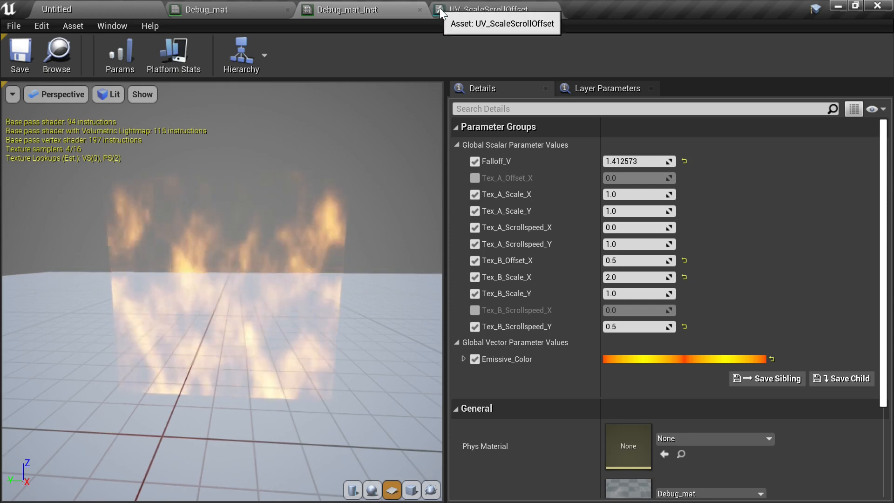
# - Back in Debug_mat, delete the Multiply node between the Power node and Opacity
pyautogui.click(238, 6)
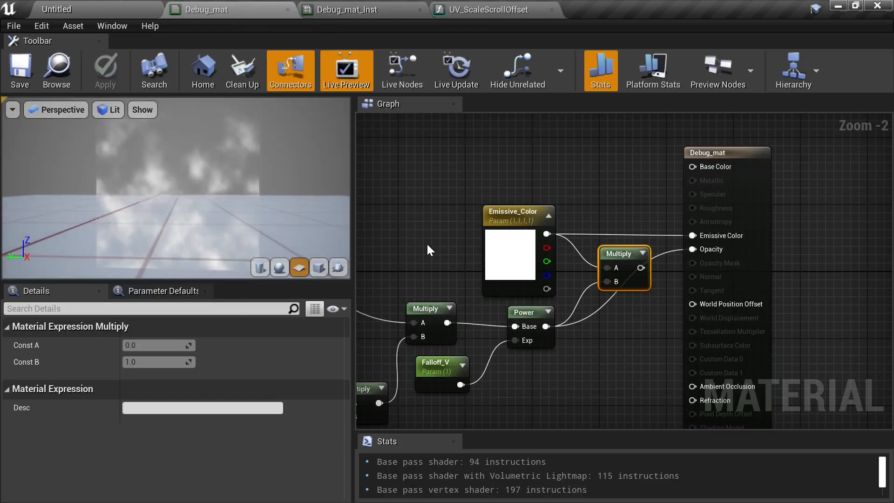
pyautogui.moveTo(432, 246); pyautogui.dragTo(473, 232, button='right')
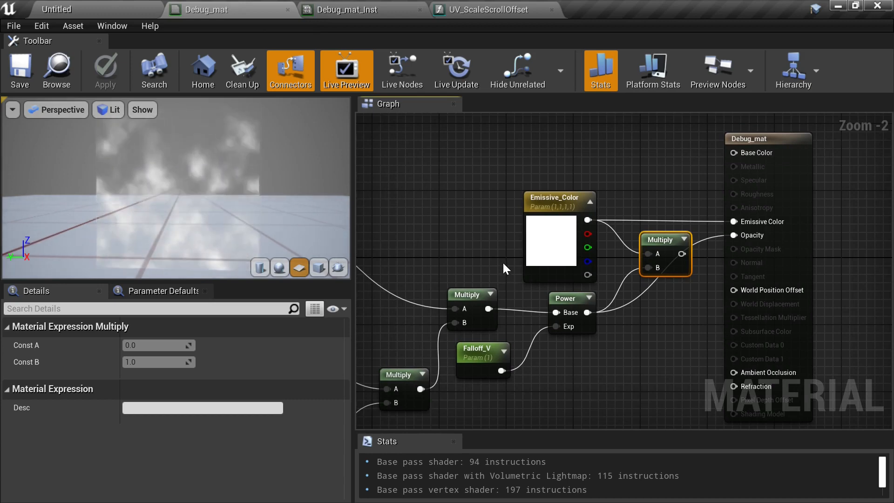
pyautogui.moveTo(618, 202); pyautogui.dragTo(677, 321)
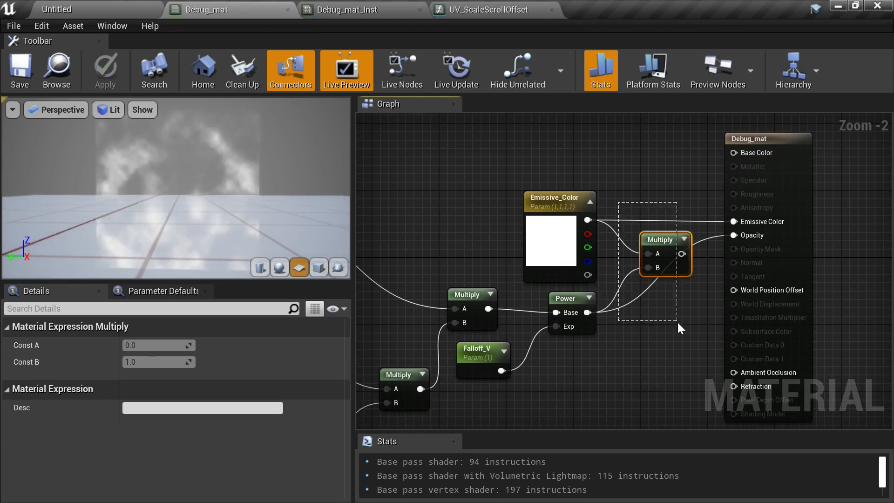
pyautogui.press('Delete')
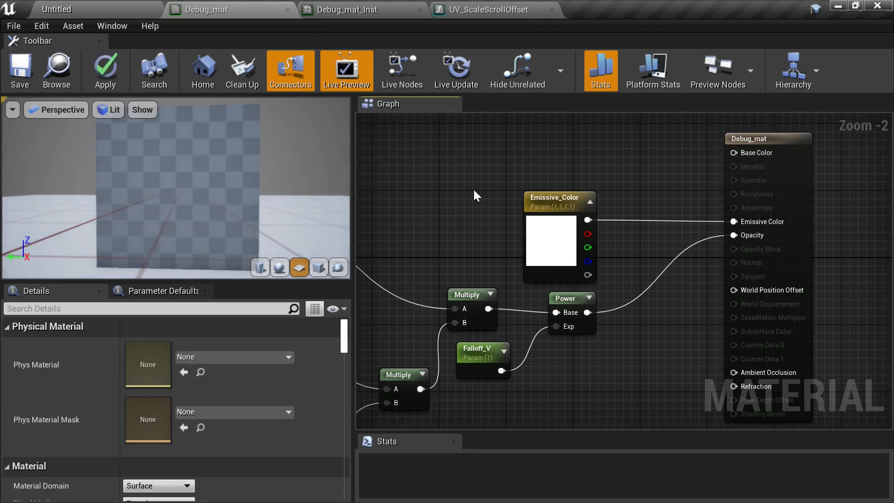
# - Reposition the result node and the Multiply, Power, Falloff_V and Emissive_Color nodes closer to the texture samples
pyautogui.moveTo(765, 226); pyautogui.dragTo(715, 279)
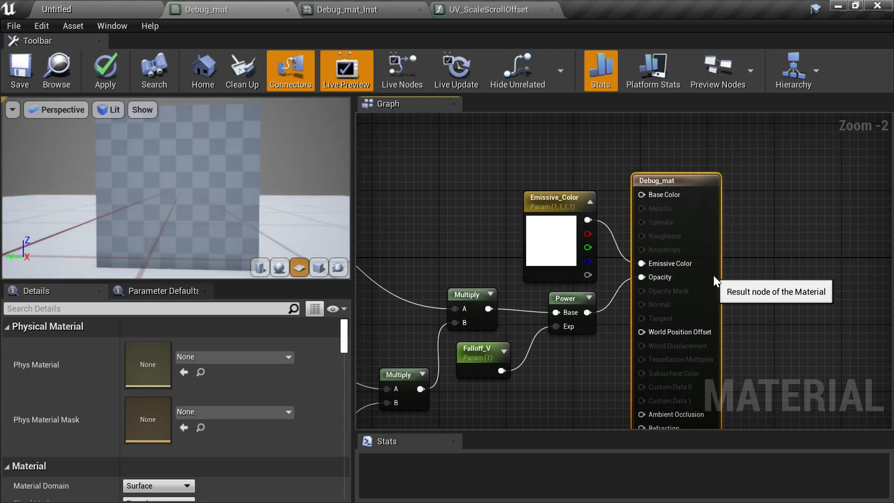
pyautogui.moveTo(405, 236); pyautogui.dragTo(770, 150, button='right')
pyautogui.scroll(-2, 641, 164)
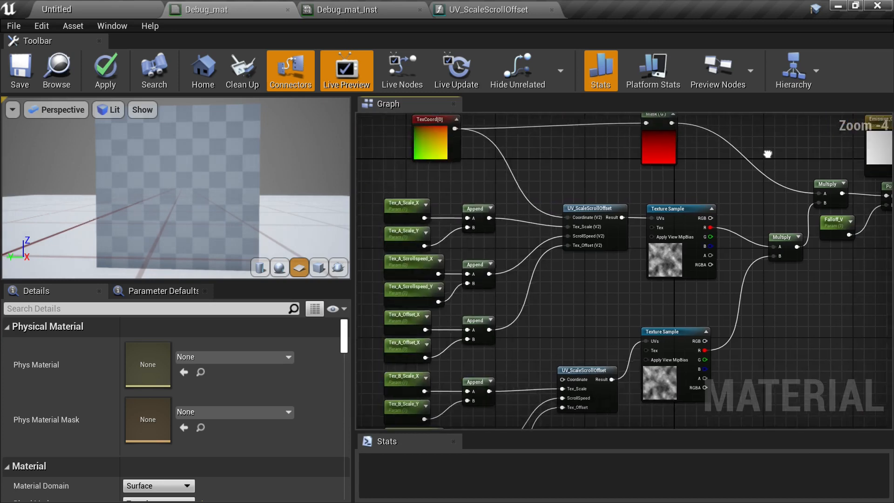
pyautogui.scroll(-2, 630, 202)
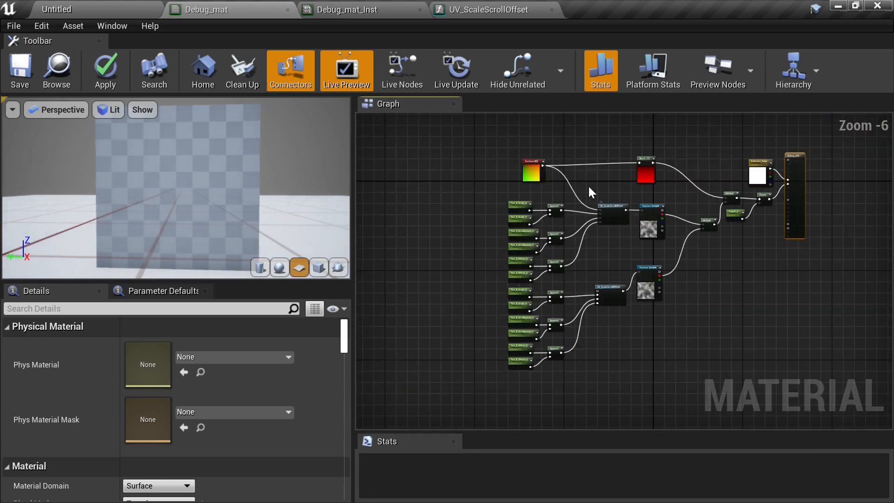
pyautogui.scroll(2, 643, 307)
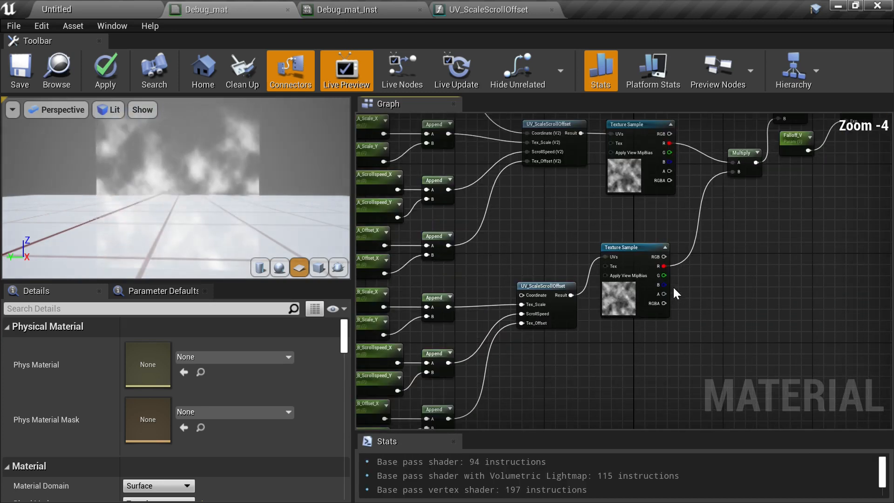
pyautogui.moveTo(716, 213); pyautogui.dragTo(613, 317, button='right')
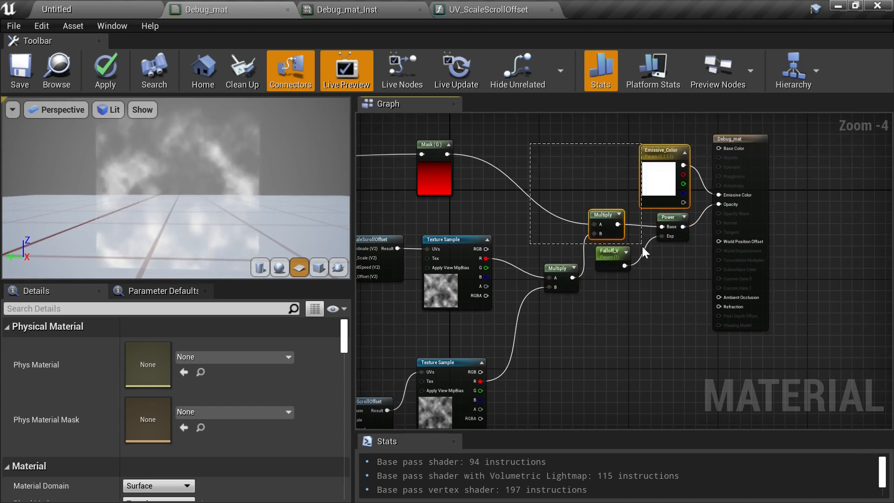
pyautogui.moveTo(666, 283); pyautogui.dragTo(667, 283)
pyautogui.moveTo(750, 205); pyautogui.dragTo(827, 193)
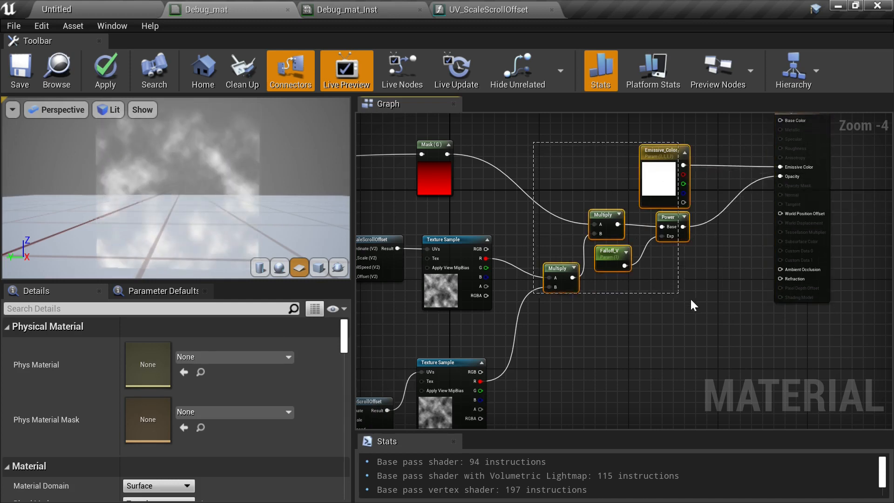
pyautogui.moveTo(692, 305); pyautogui.dragTo(682, 297)
pyautogui.moveTo(661, 219); pyautogui.dragTo(666, 195)
pyautogui.moveTo(583, 263); pyautogui.dragTo(784, 280, button='right')
pyautogui.moveTo(540, 322); pyautogui.dragTo(683, 254, button='right')
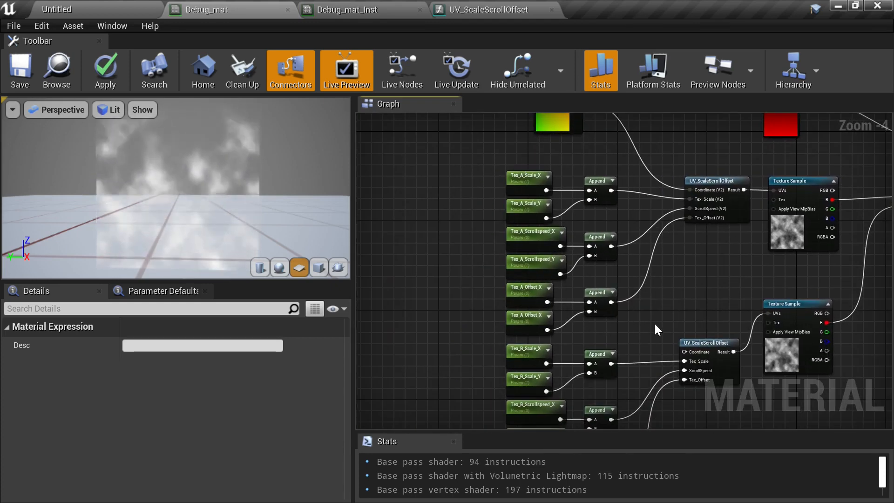
# - Add a texture object parameter named Noise_01 beside the texture samples
pyautogui.moveTo(657, 329); pyautogui.dragTo(550, 190, button='right')
pyautogui.moveTo(496, 212); pyautogui.dragTo(559, 218, button='right')
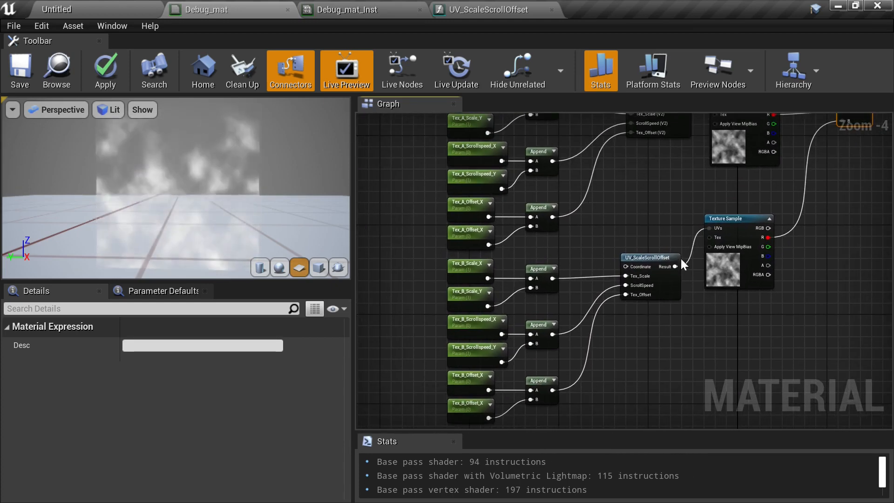
pyautogui.moveTo(780, 198); pyautogui.dragTo(649, 293, button='right')
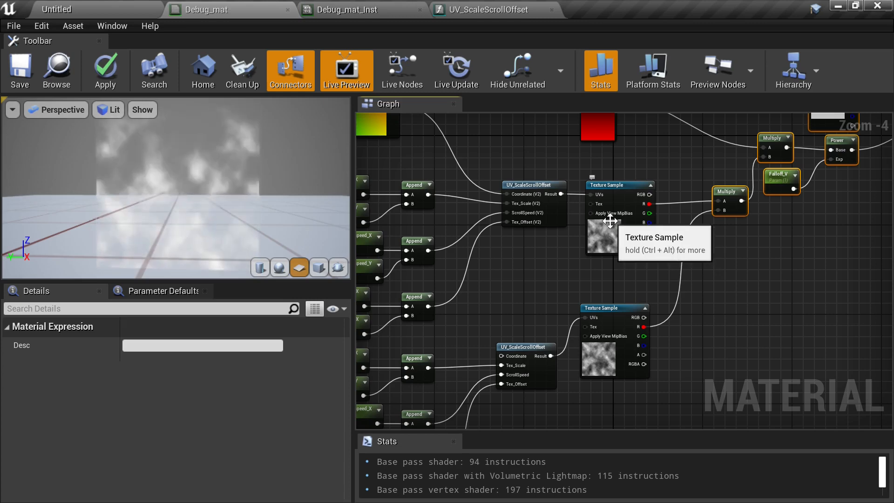
pyautogui.moveTo(544, 255); pyautogui.dragTo(694, 239, button='right')
pyautogui.scroll(2, 568, 269)
pyautogui.scroll(-1, 622, 257)
pyautogui.click(642, 250)
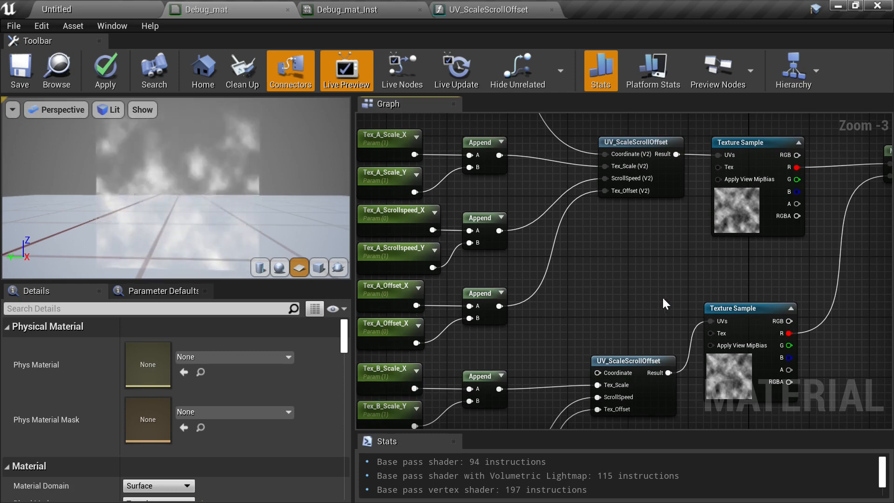
pyautogui.moveTo(676, 258); pyautogui.dragTo(656, 247, button='right')
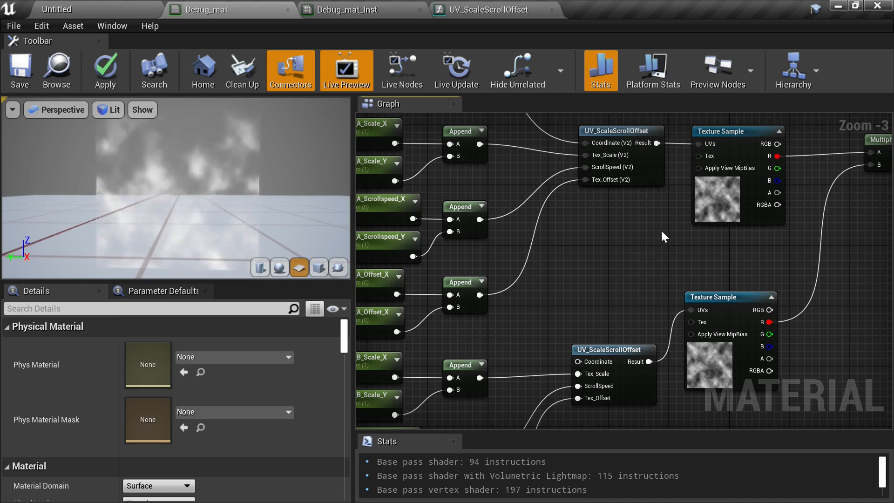
pyautogui.moveTo(662, 231); pyautogui.dragTo(684, 230, button='right')
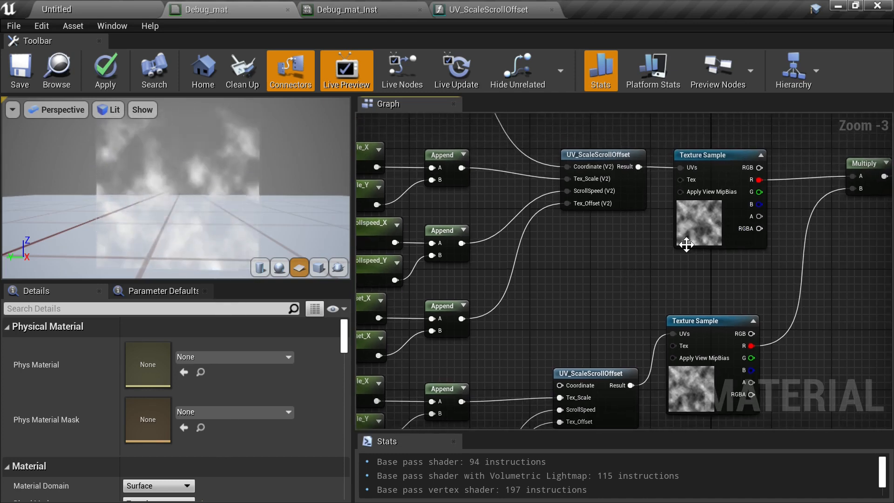
pyautogui.rightClick(596, 262)
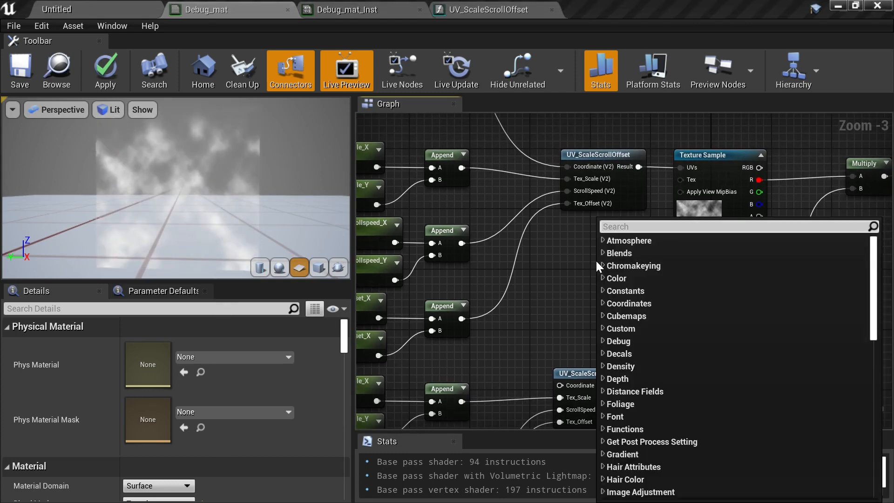
pyautogui.write('textur')
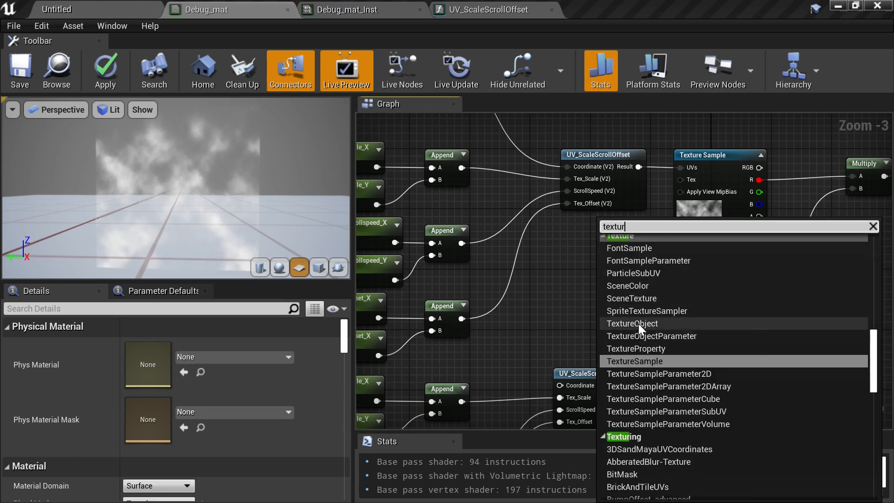
pyautogui.press('Escape')
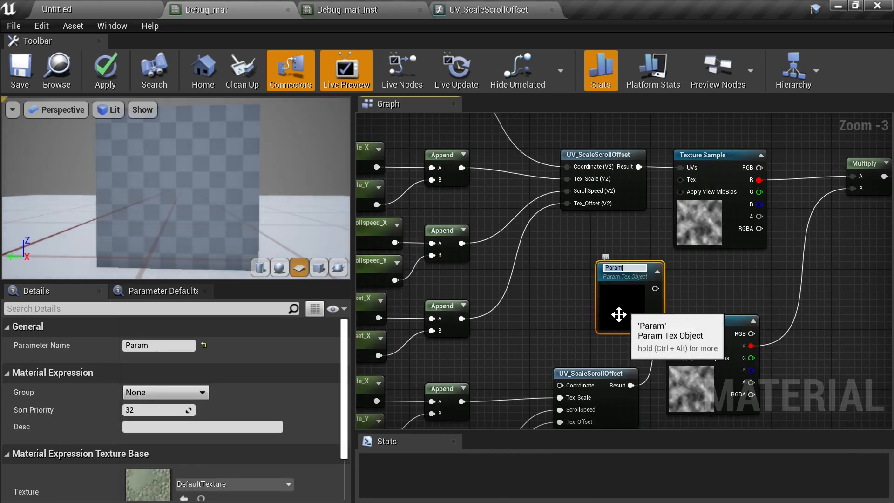
pyautogui.write('No')
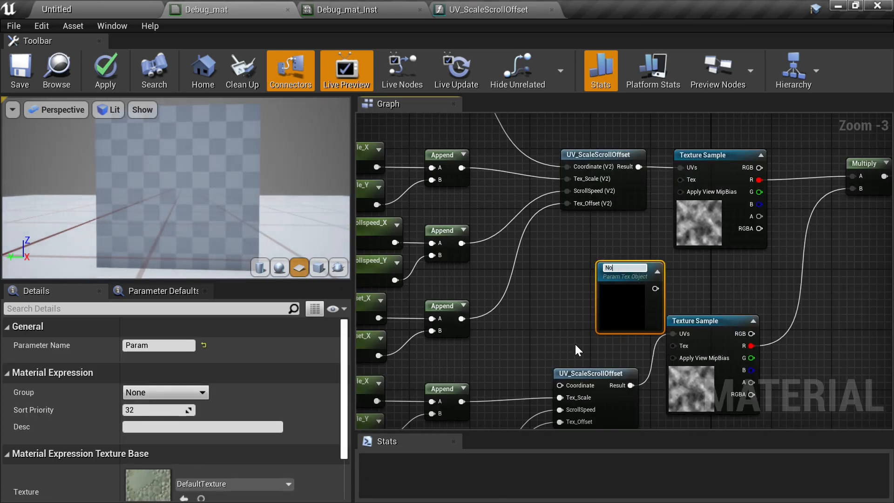
pyautogui.write('ise_01')
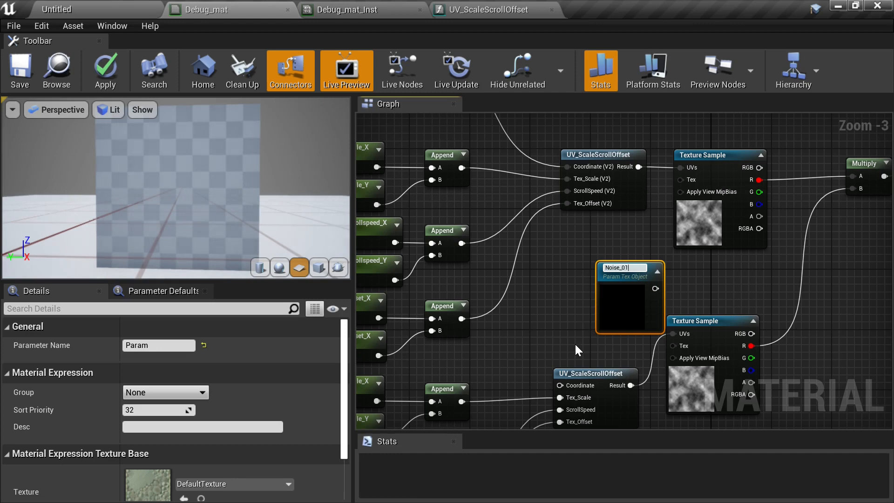
pyautogui.press('Return')
# - Connect Noise_01 to the Tex input of the upper Texture Sample
pyautogui.moveTo(610, 320); pyautogui.dragTo(588, 292)
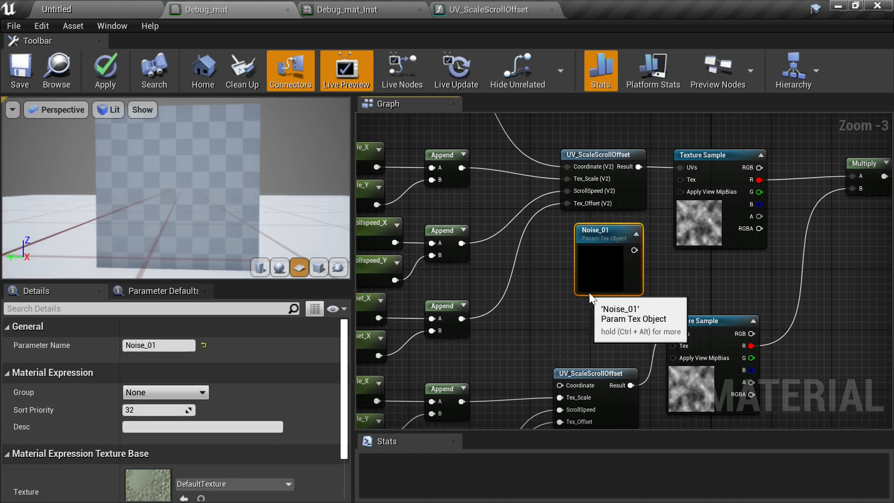
pyautogui.click(677, 277)
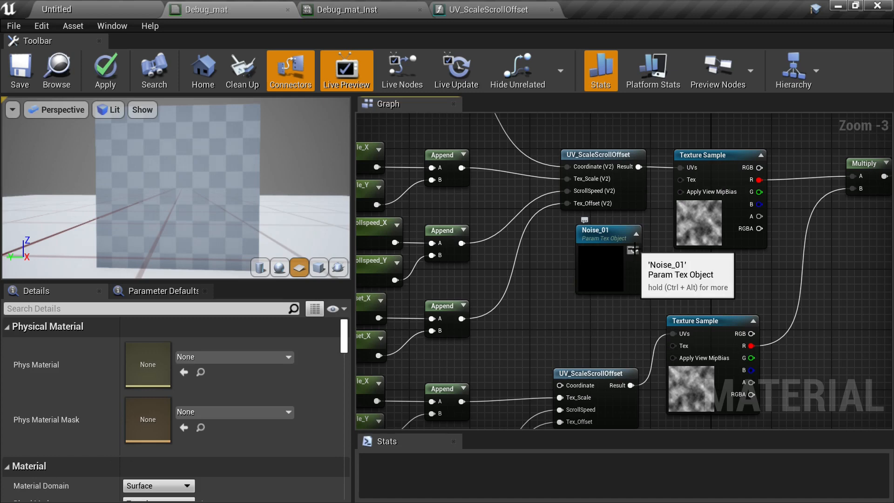
pyautogui.moveTo(633, 250); pyautogui.dragTo(685, 181)
pyautogui.moveTo(670, 285); pyautogui.dragTo(667, 157, button='right')
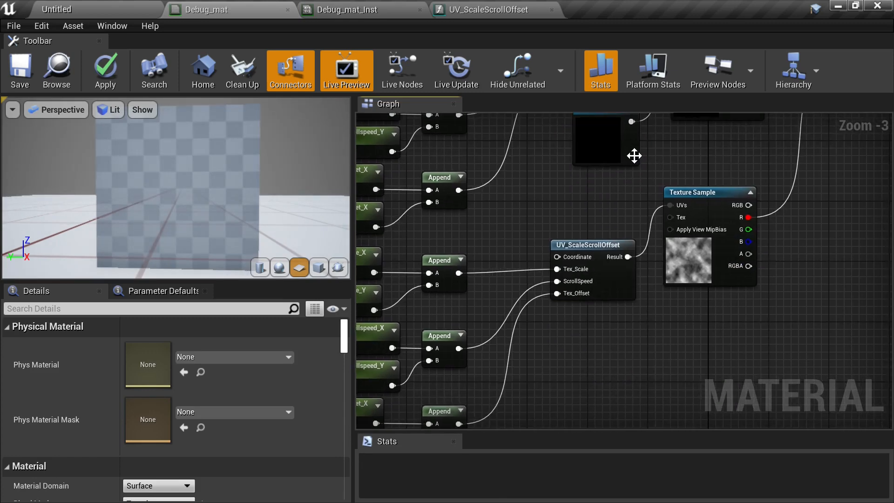
# - Duplicate Noise_01 as Noise_02 and connect it to the Tex input of the lower Texture Sample
pyautogui.click(605, 148)
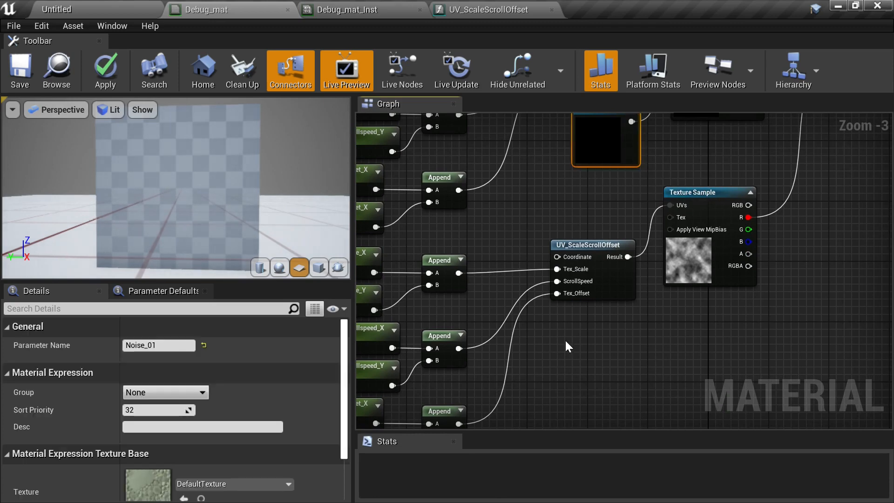
pyautogui.hotkey('ctrl', 'v')
pyautogui.click(175, 345)
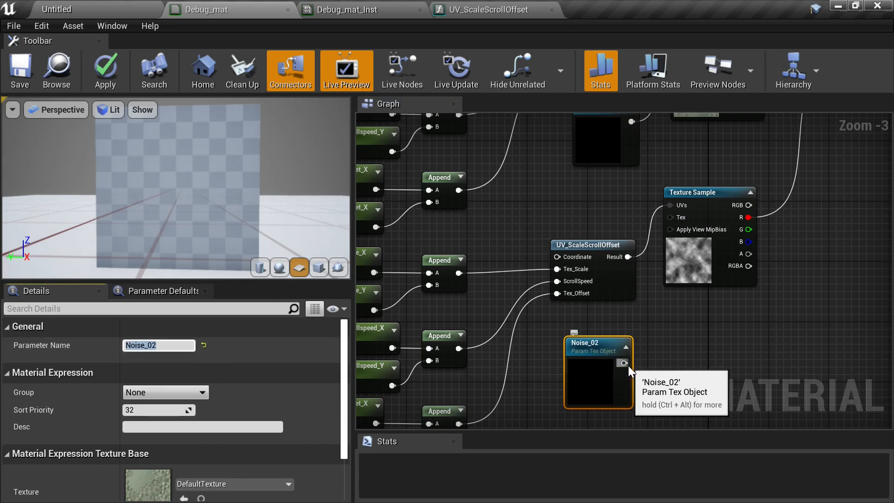
pyautogui.moveTo(624, 363); pyautogui.dragTo(670, 217)
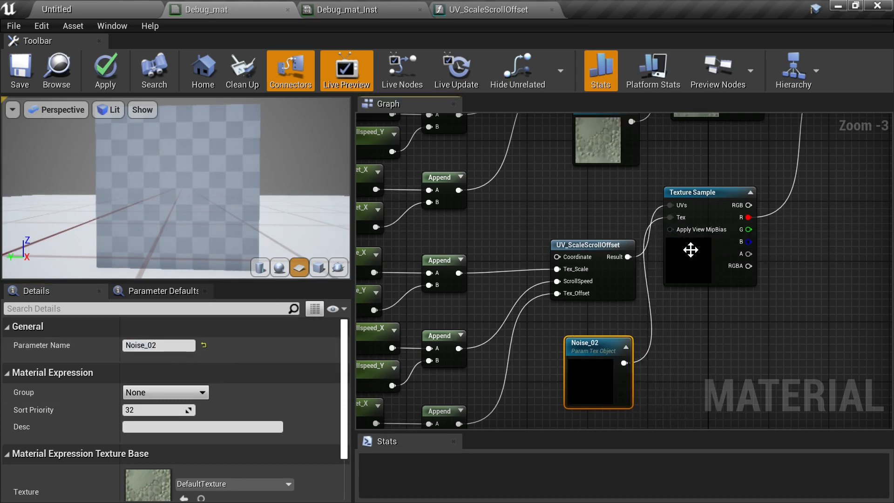
pyautogui.moveTo(592, 362); pyautogui.dragTo(590, 346)
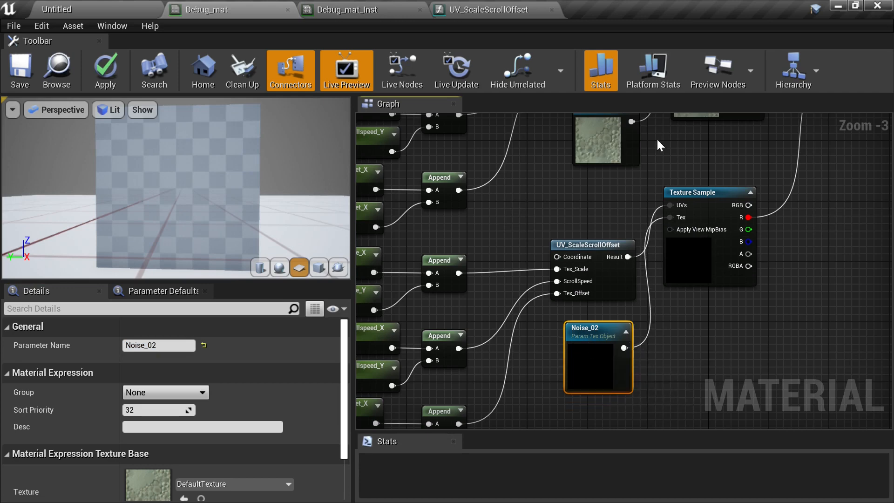
# - Assign the CloudNoise texture to both the Noise_01 and Noise_02 parameter nodes
pyautogui.moveTo(656, 144); pyautogui.dragTo(647, 155, button='right')
pyautogui.click(586, 148)
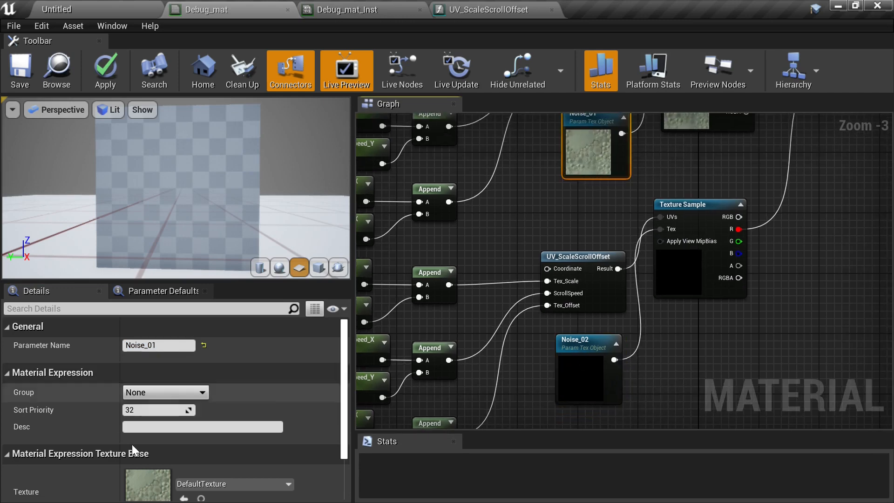
pyautogui.click(205, 484)
pyautogui.click(239, 293)
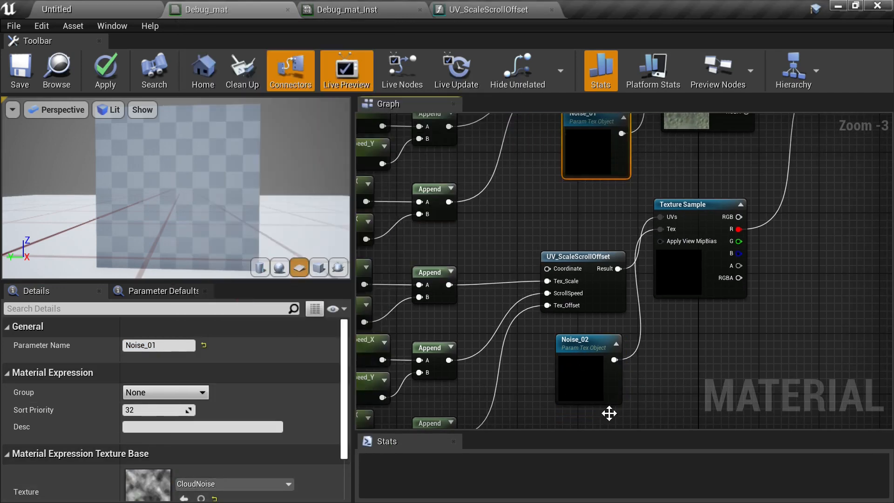
pyautogui.click(571, 384)
pyautogui.click(223, 483)
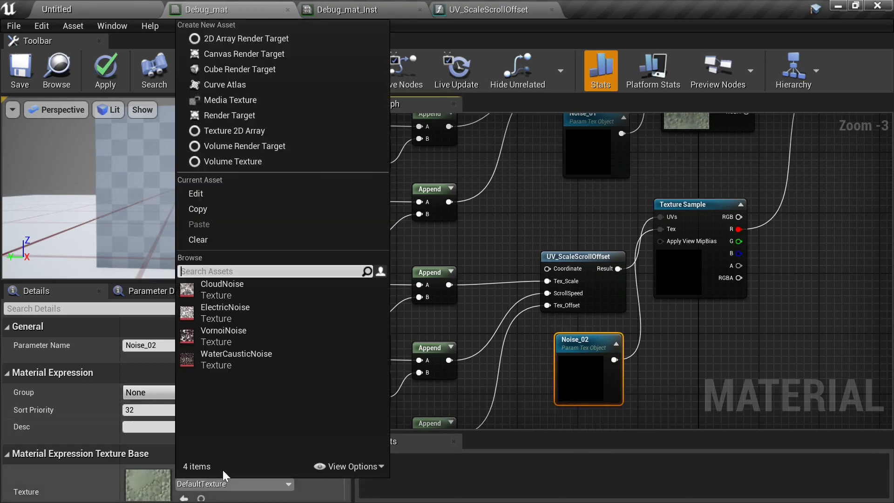
pyautogui.click(228, 293)
pyautogui.click(806, 299)
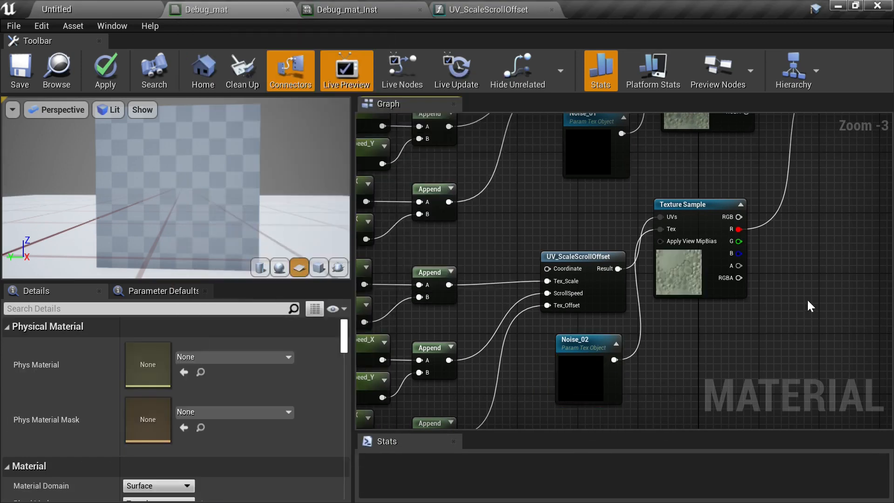
# - Save Debug_mat
pyautogui.moveTo(808, 300); pyautogui.dragTo(599, 352, button='right')
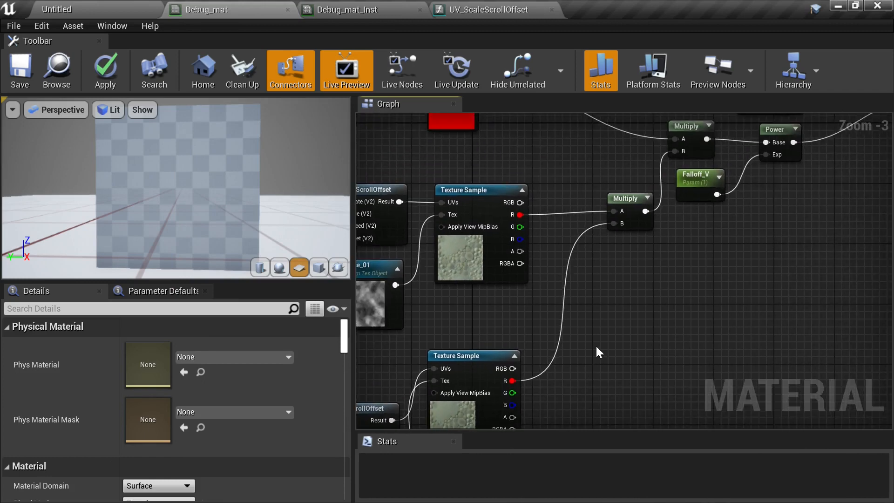
pyautogui.moveTo(623, 298); pyautogui.dragTo(549, 339, button='right')
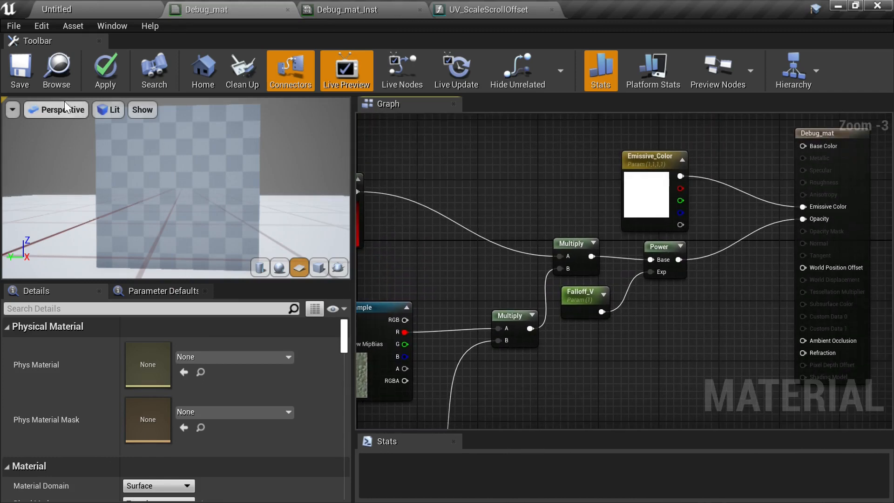
pyautogui.click(28, 84)
# - In Debug_mat_Inst, enable the Noise_01 and Noise_02 texture parameter overrides
pyautogui.click(363, 9)
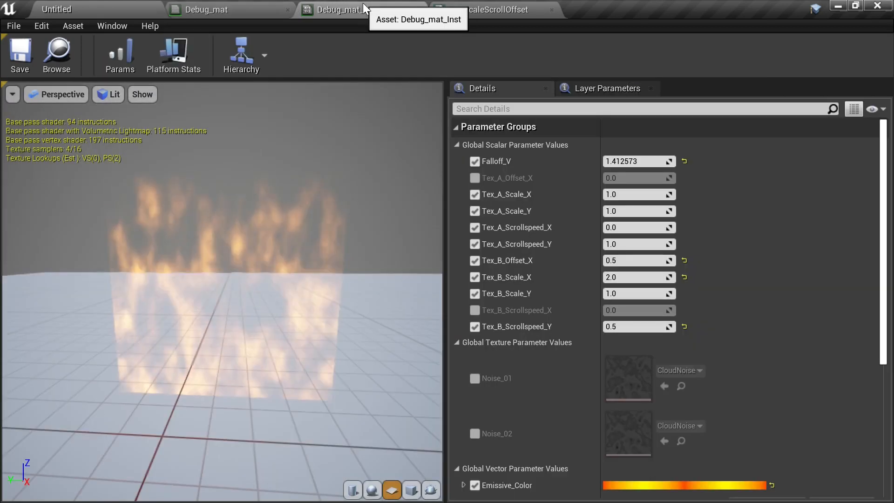
pyautogui.moveTo(274, 317)
pyautogui.mouseDown()
pyautogui.moveTo(275, 302)
pyautogui.moveTo(274, 315)
pyautogui.mouseUp()
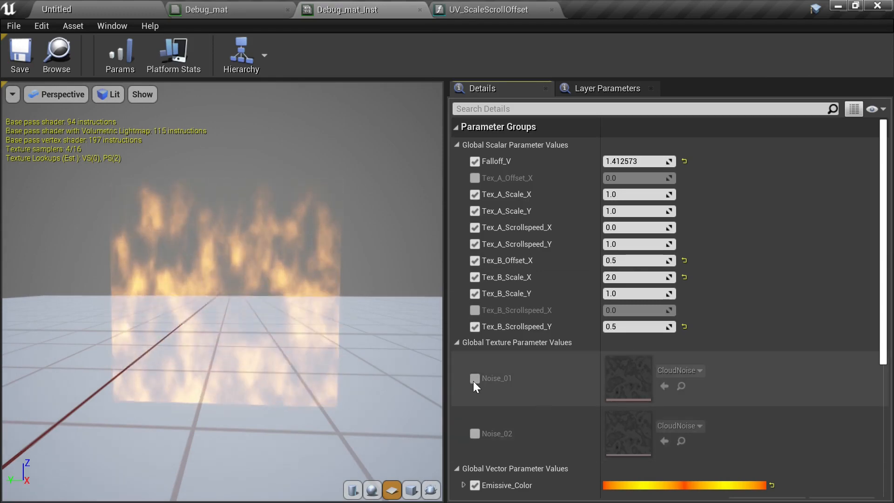
pyautogui.click(474, 378)
pyautogui.click(476, 435)
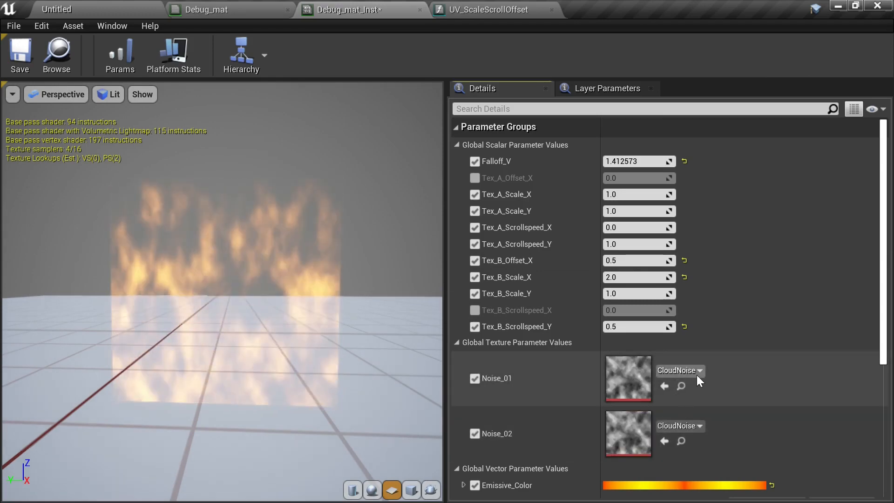
# - Set Noise_01 to ElectricNoise and Noise_02 to VornoiNoise in the instance
pyautogui.click(697, 373)
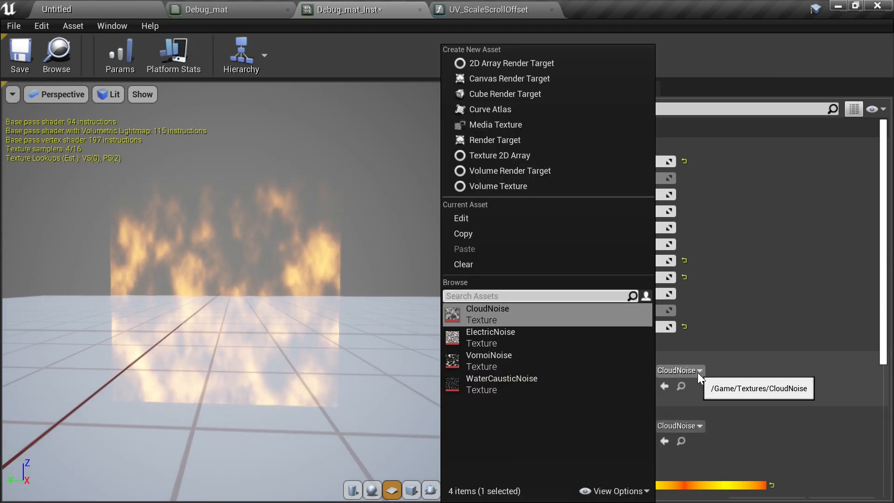
pyautogui.click(543, 337)
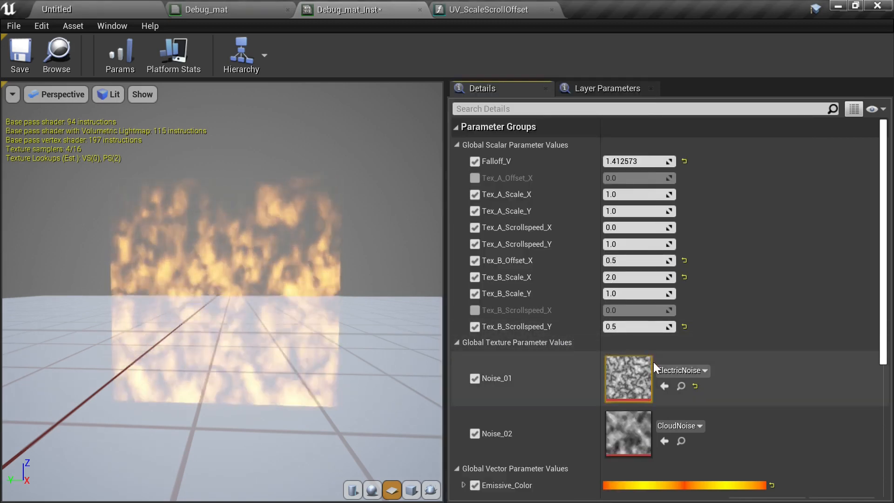
pyautogui.click(693, 426)
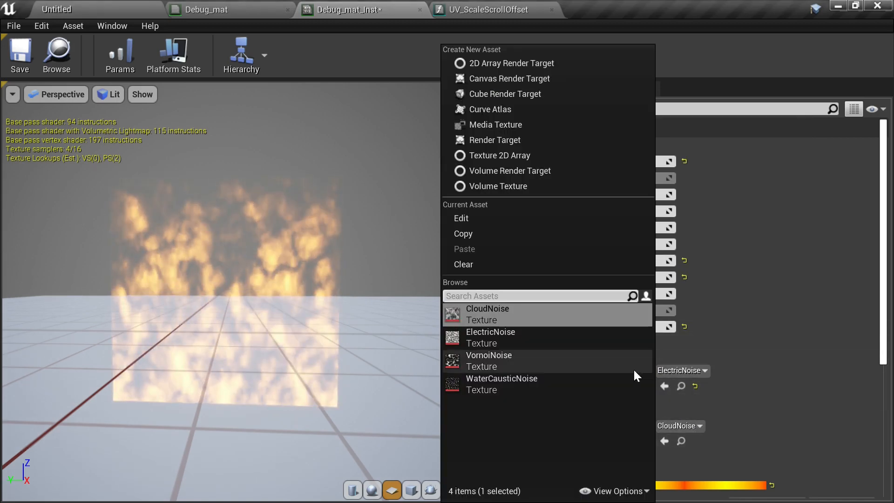
pyautogui.click(546, 360)
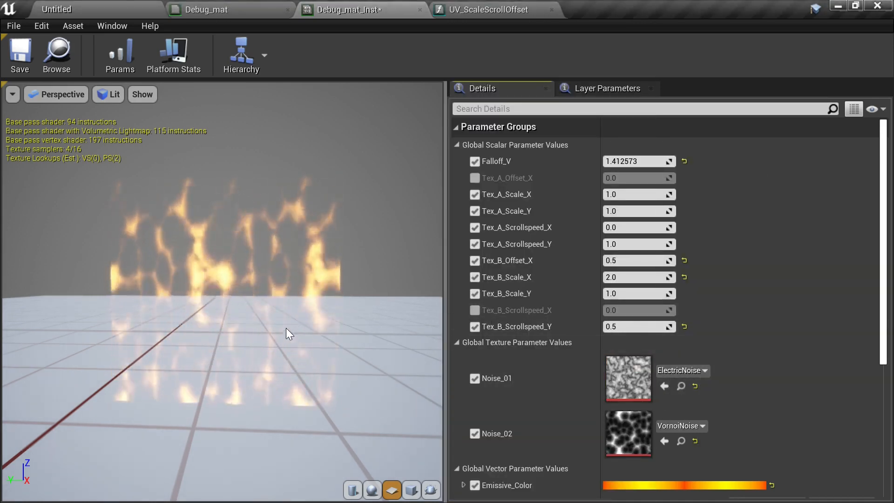
# - Switch Noise_01 to WaterCausticNoise in the instance
pyautogui.moveTo(288, 333); pyautogui.dragTo(315, 335)
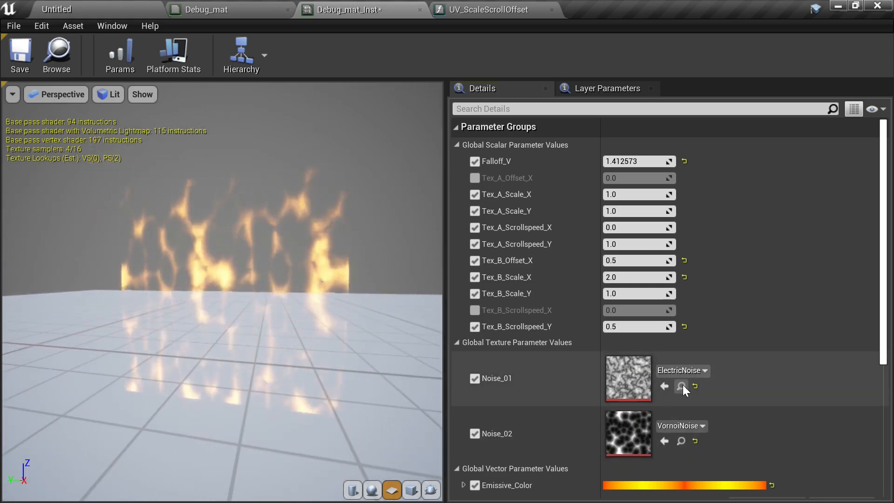
pyautogui.click(692, 375)
pyautogui.click(551, 381)
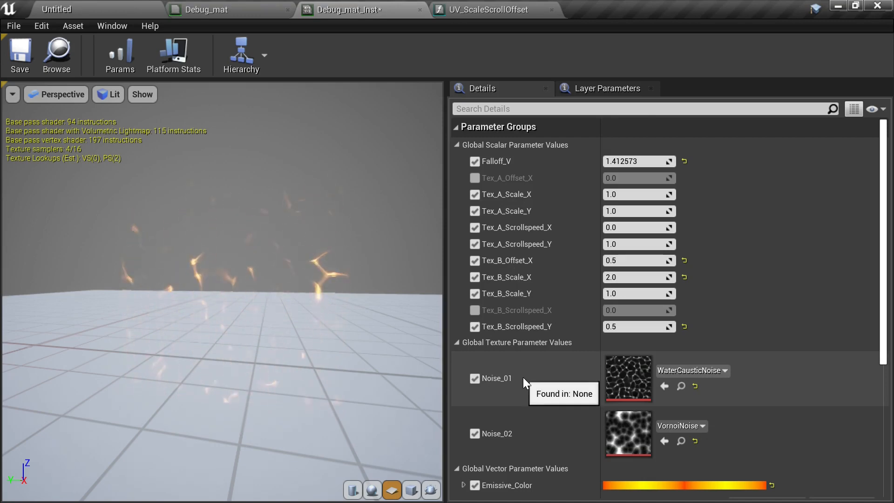
# - Set Noise_01 to CloudNoise and Noise_02 to WaterCausticNoise in the instance
pyautogui.moveTo(290, 364)
pyautogui.mouseDown()
pyautogui.moveTo(307, 362)
pyautogui.moveTo(291, 353)
pyautogui.mouseUp()
pyautogui.click(706, 375)
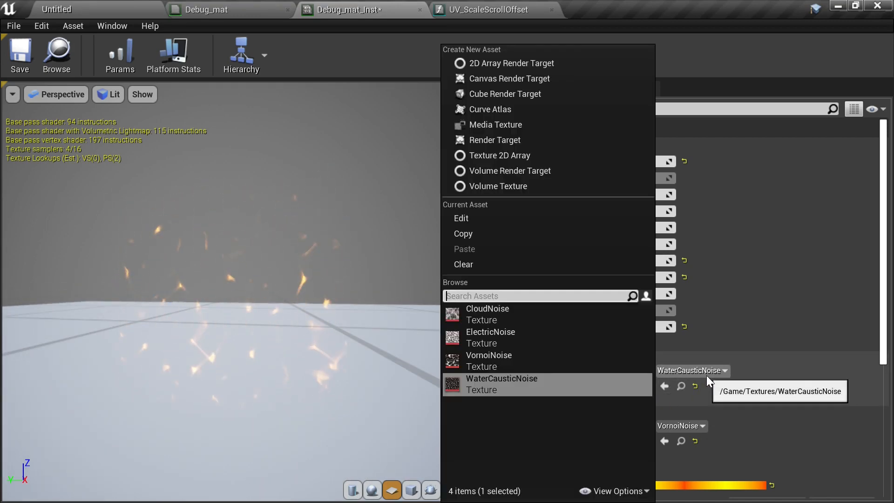
pyautogui.click(546, 321)
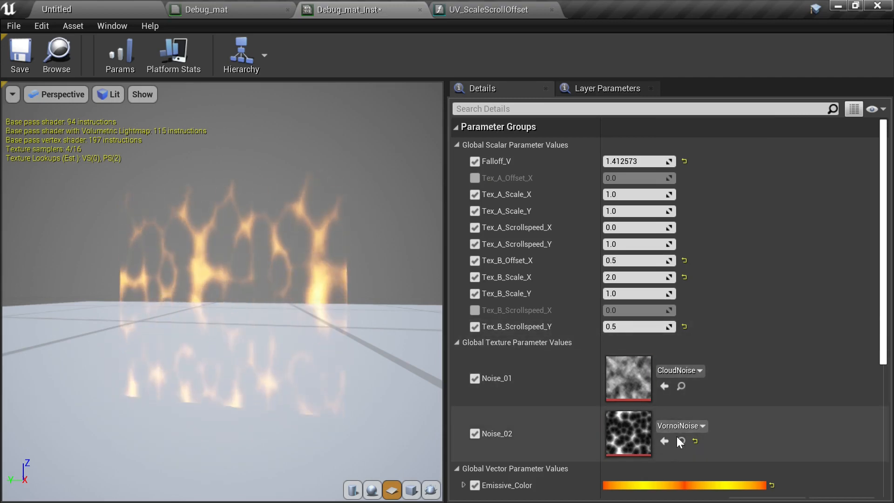
pyautogui.click(686, 428)
pyautogui.click(549, 377)
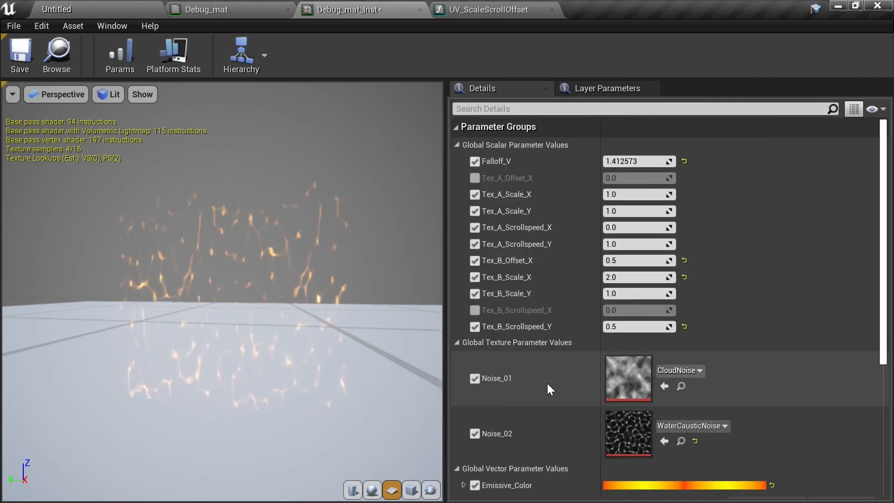
# - Try ElectricNoise as the Noise_02 texture in the instance
pyautogui.click(696, 427)
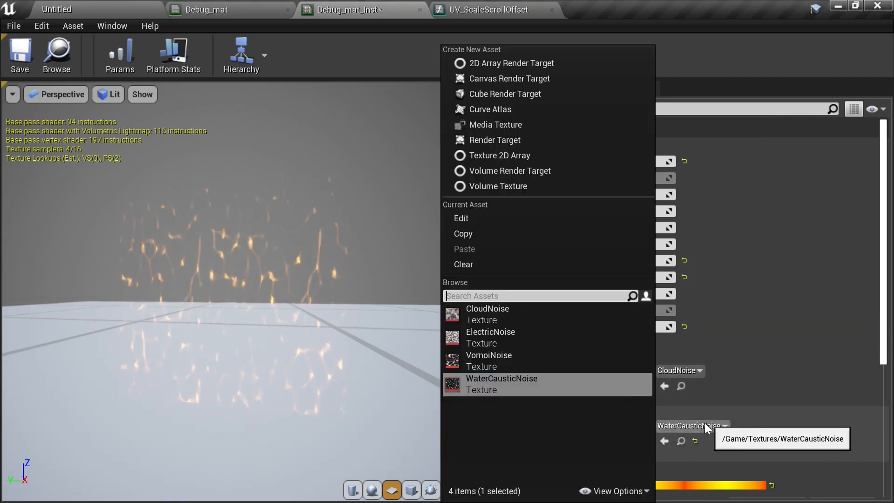
pyautogui.click(568, 345)
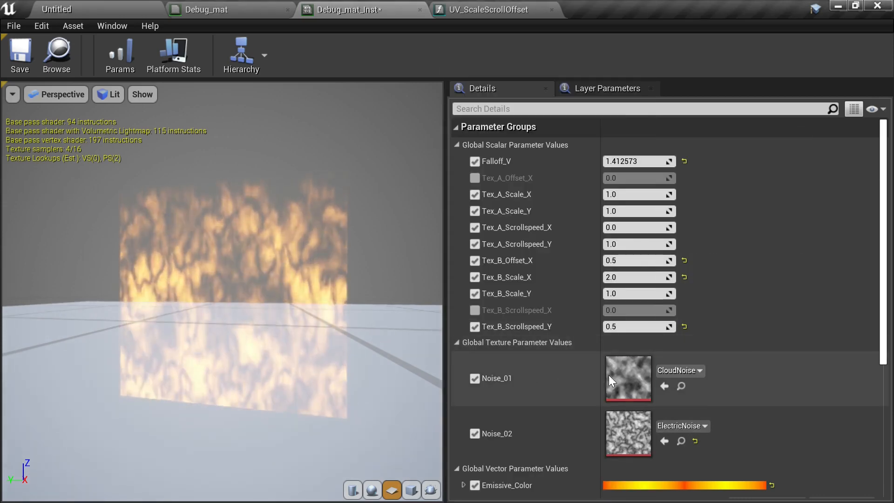
pyautogui.moveTo(350, 336); pyautogui.dragTo(358, 356)
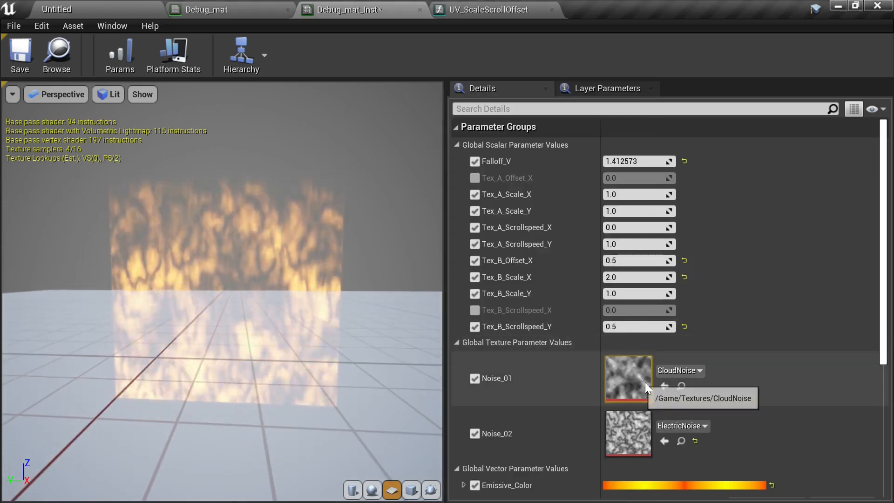
# - Set Noise_02 to CloudNoise and Noise_01 to VornoiNoise in the instance
pyautogui.click(702, 426)
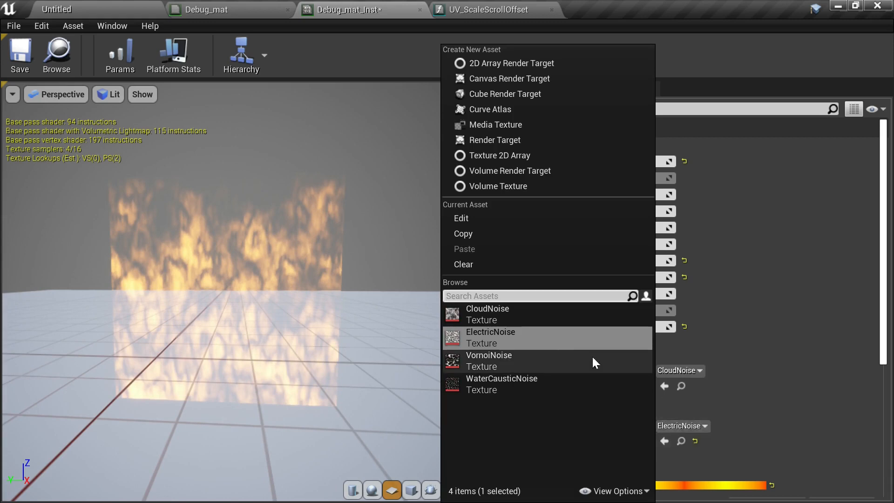
pyautogui.click(541, 321)
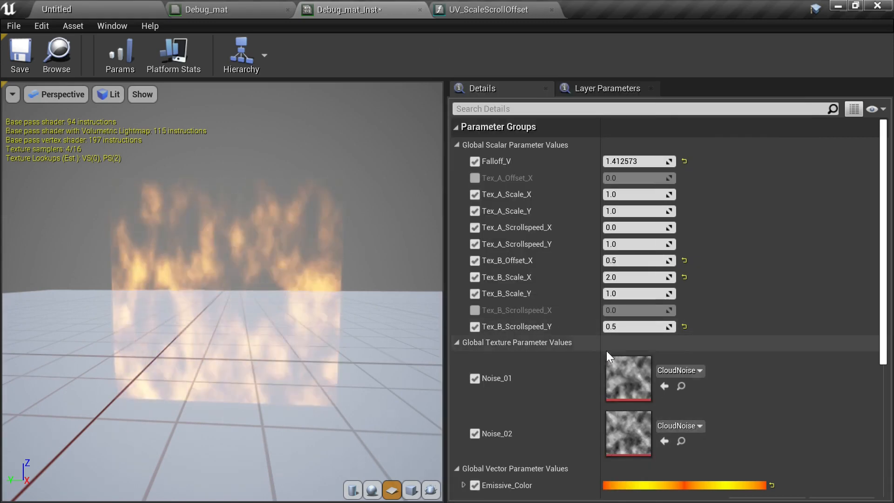
pyautogui.click(690, 373)
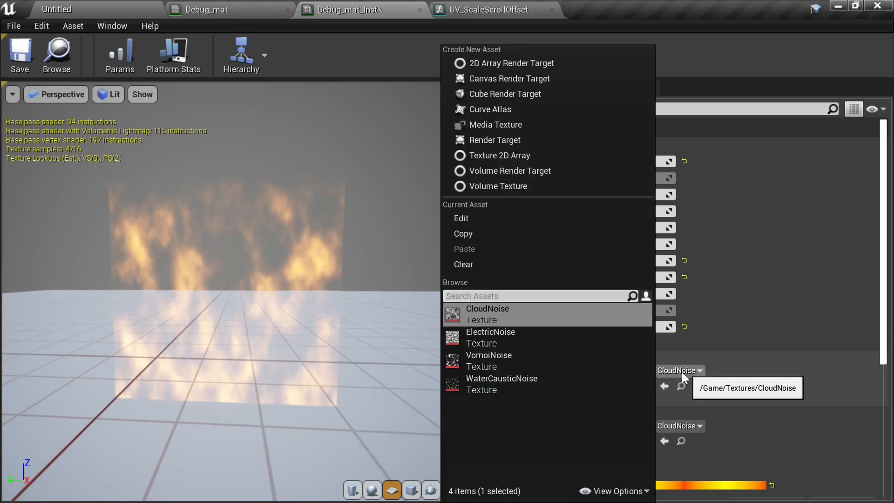
pyautogui.click(517, 364)
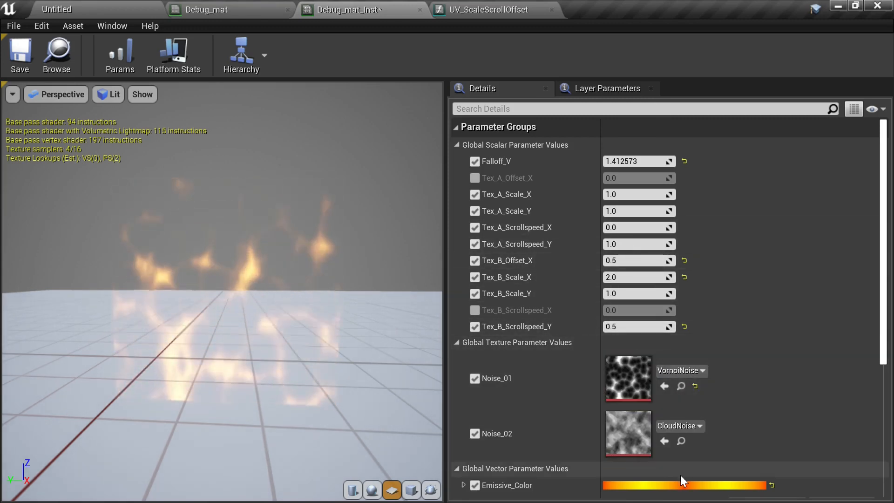
# - Change Emissive_Color to a bright blue, hue about 230 and value 20, in the color picker
pyautogui.scroll(-2, 699, 468)
pyautogui.click(701, 440)
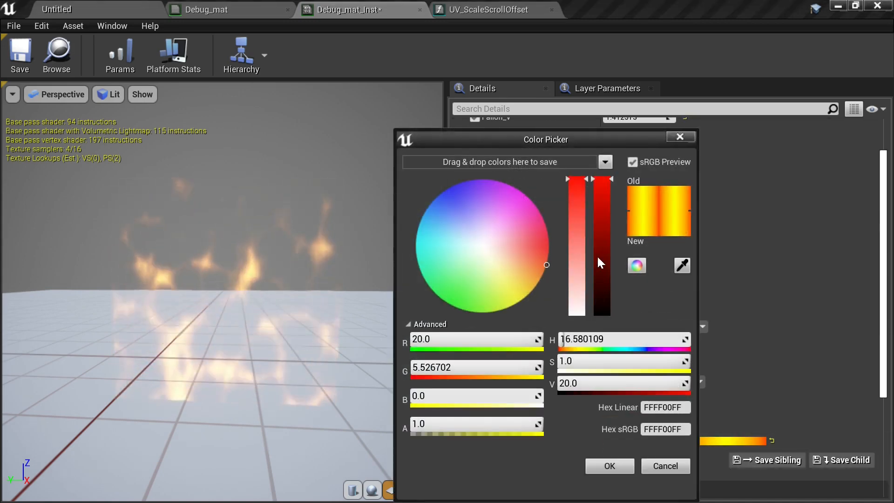
pyautogui.moveTo(528, 230); pyautogui.dragTo(520, 191)
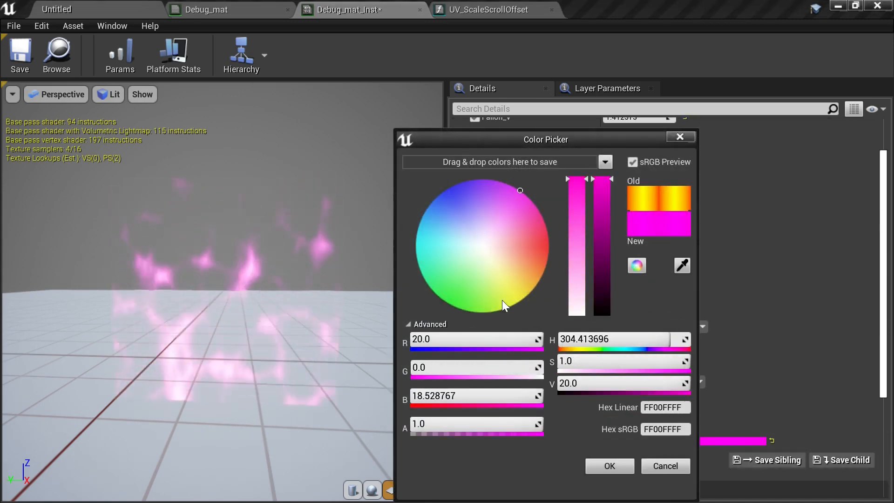
pyautogui.moveTo(503, 306); pyautogui.dragTo(388, 142)
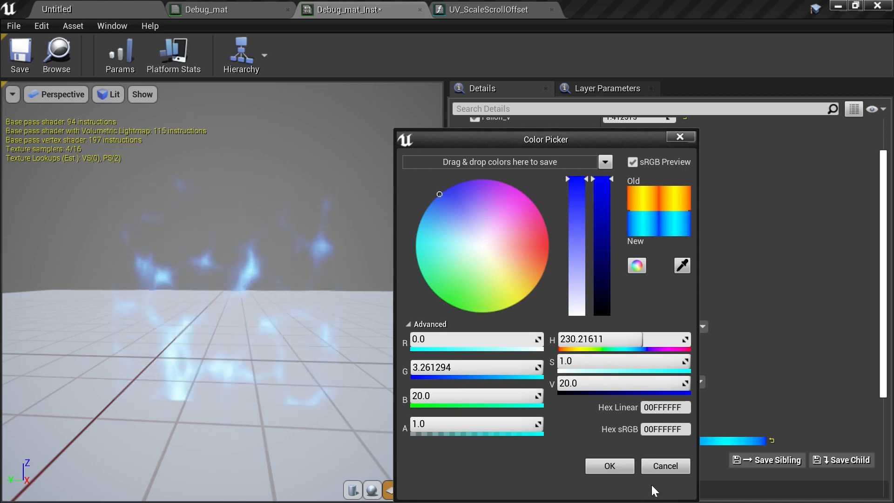
pyautogui.click(622, 467)
# - Switch Noise_01 back to CloudNoise in the instance
pyautogui.click(680, 326)
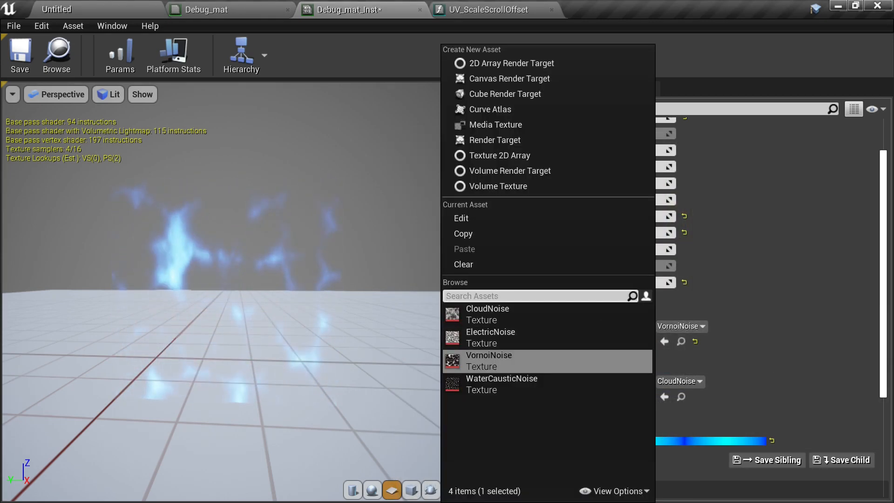
pyautogui.click(529, 317)
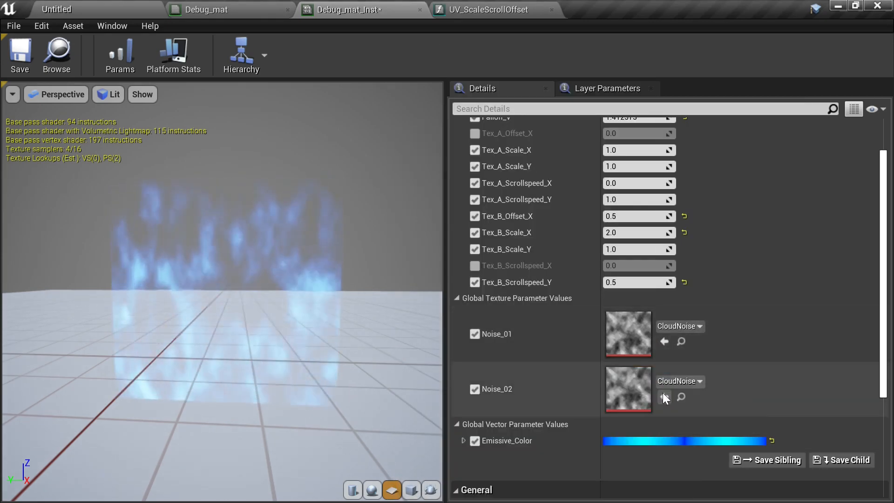
pyautogui.moveTo(261, 341); pyautogui.dragTo(245, 353)
# - Turn on the preview background and save Debug_mat_Inst
pyautogui.click(152, 97)
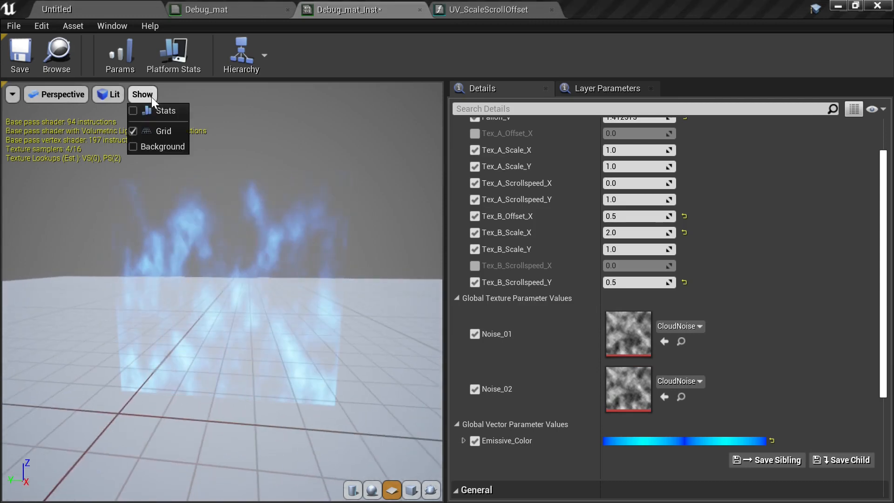
pyautogui.click(150, 144)
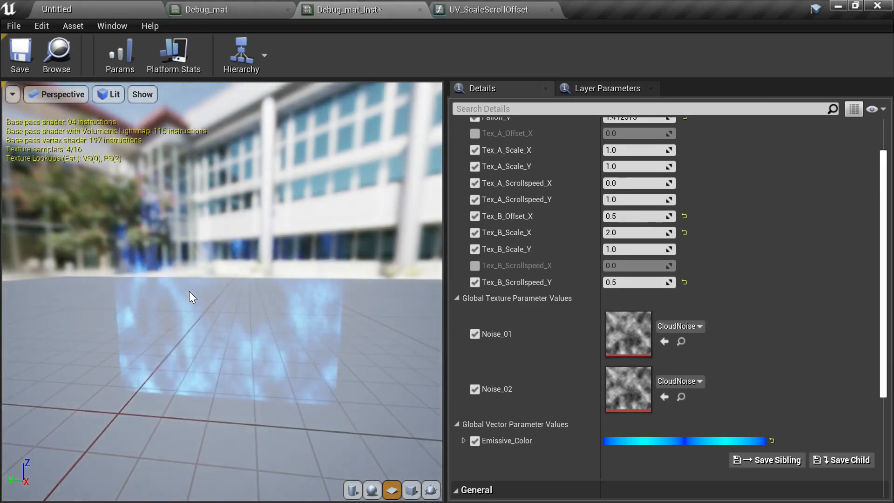
pyautogui.moveTo(191, 295); pyautogui.dragTo(194, 296)
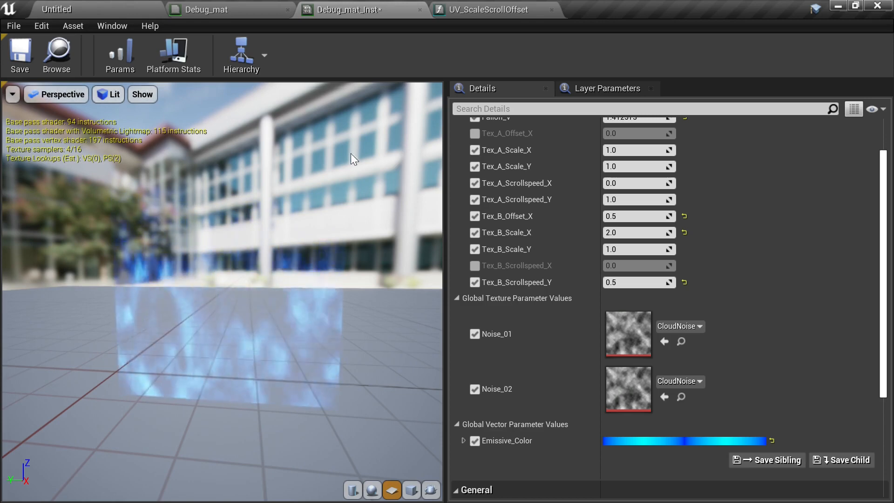
pyautogui.click(29, 56)
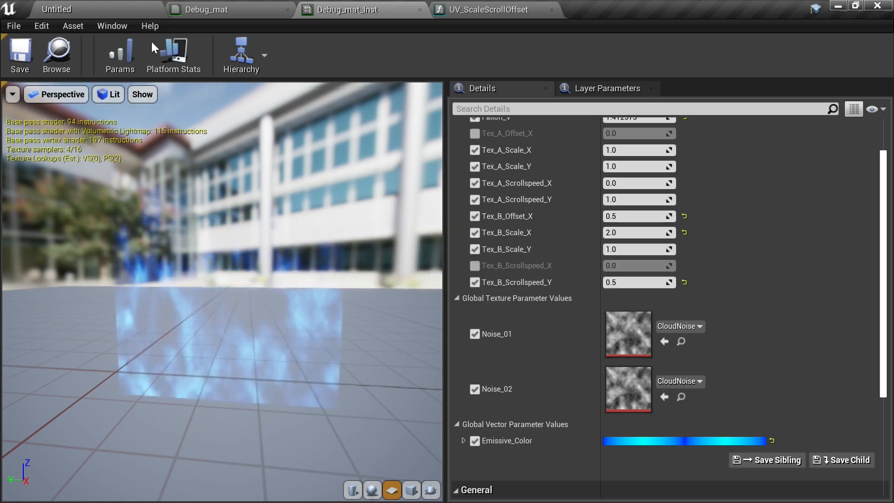
# - In Debug_mat, rearrange the graph nodes and select the whole node network
pyautogui.click(217, 14)
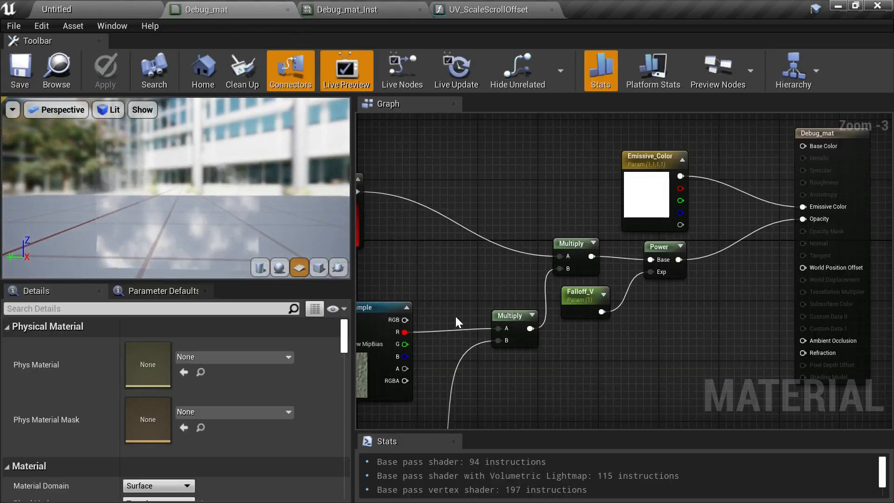
pyautogui.moveTo(454, 315); pyautogui.dragTo(572, 211, button='right')
pyautogui.scroll(-2, 578, 223)
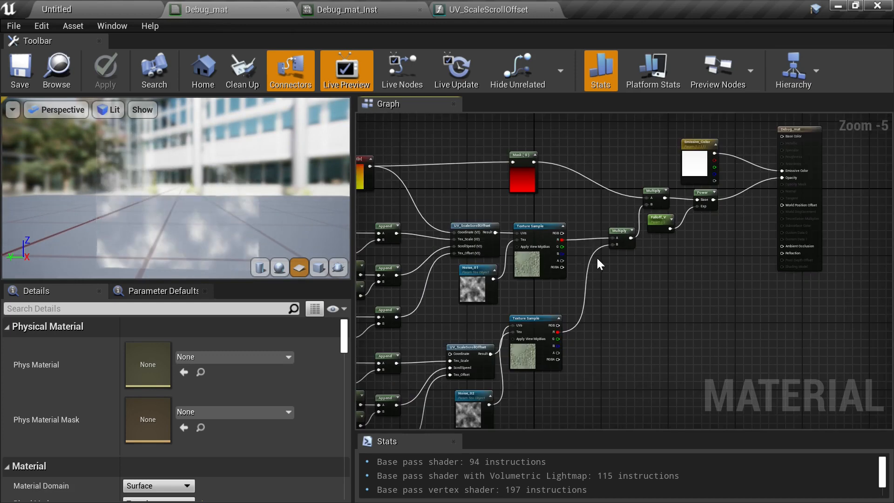
pyautogui.moveTo(596, 257); pyautogui.dragTo(708, 259, button='right')
pyautogui.moveTo(727, 201); pyautogui.dragTo(744, 231, button='right')
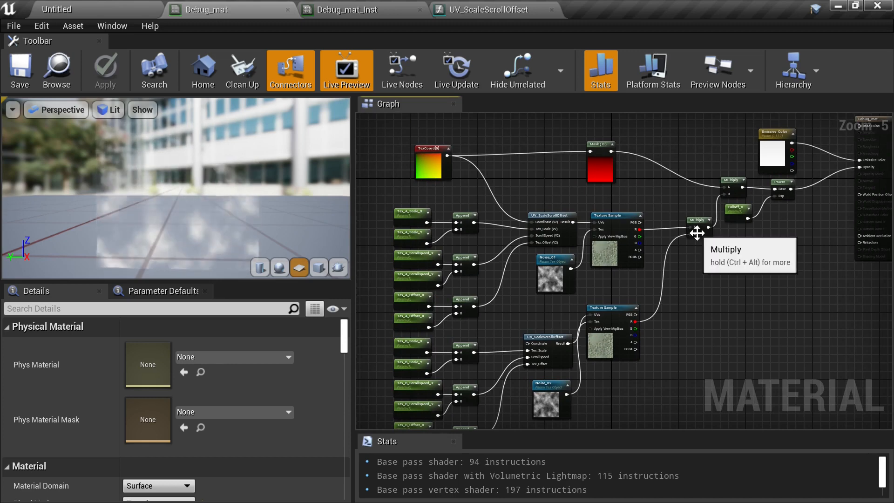
pyautogui.moveTo(694, 193); pyautogui.dragTo(629, 200, button='right')
pyautogui.scroll(2, 573, 186)
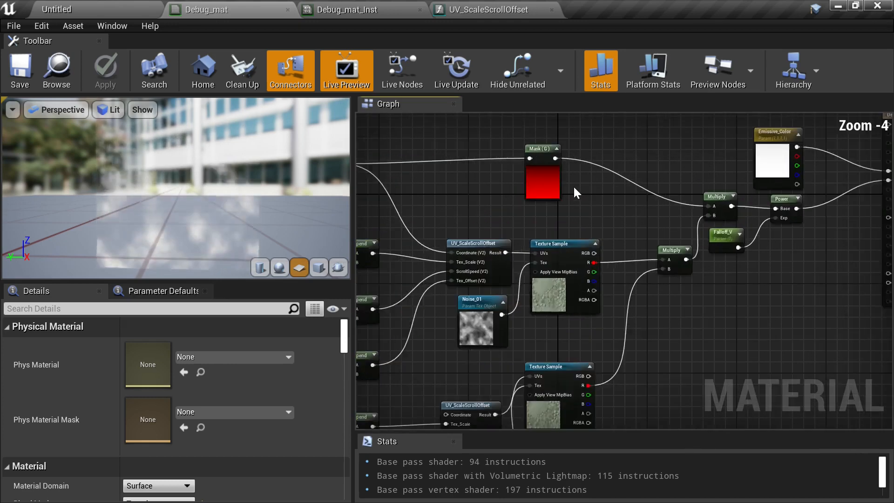
pyautogui.click(537, 201)
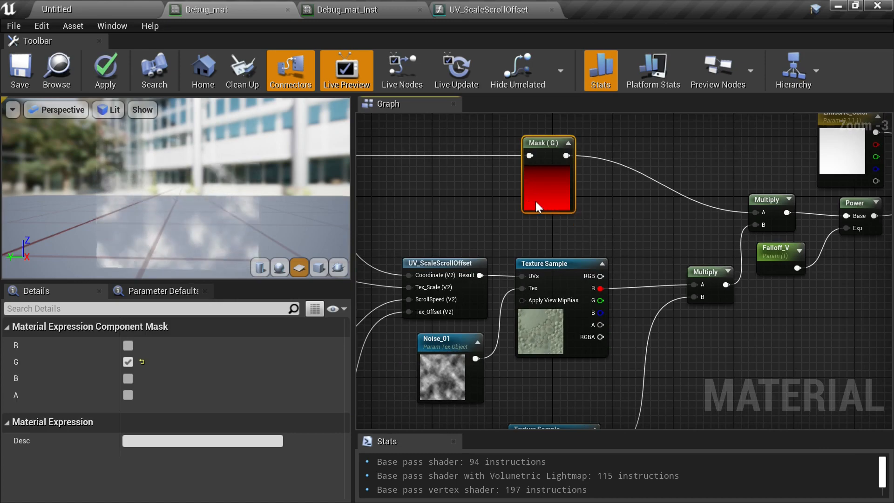
pyautogui.moveTo(536, 206); pyautogui.dragTo(655, 210, button='right')
pyautogui.moveTo(574, 219); pyautogui.dragTo(670, 173, button='right')
pyautogui.scroll(-2, 546, 208)
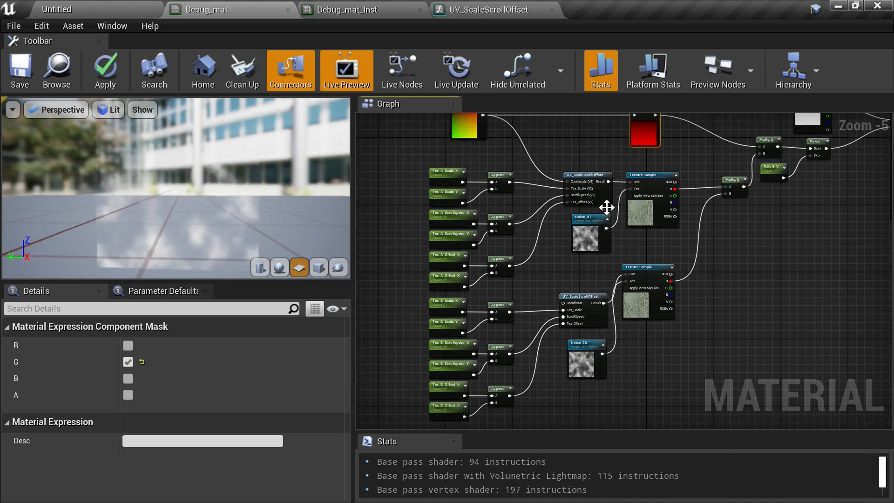
pyautogui.moveTo(607, 207); pyautogui.dragTo(502, 271, button='right')
pyautogui.scroll(1, 644, 203)
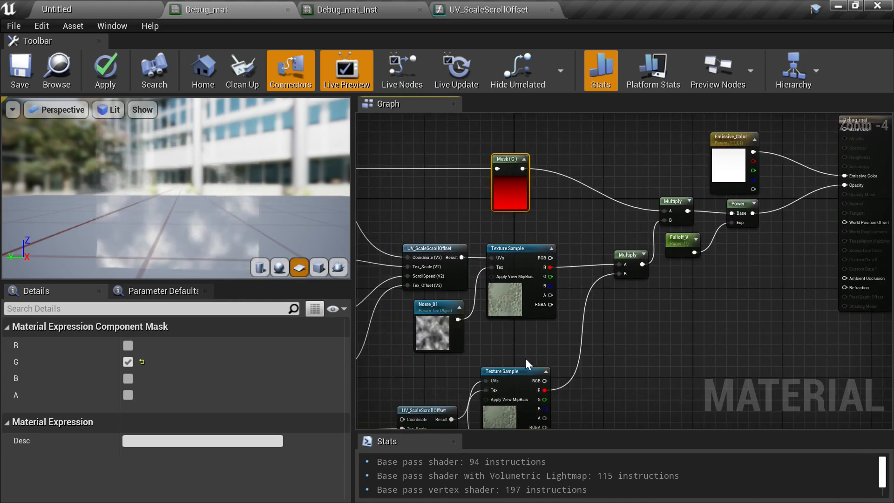
pyautogui.moveTo(527, 362); pyautogui.dragTo(688, 213, button='right')
pyautogui.scroll(-2, 595, 162)
pyautogui.moveTo(554, 143); pyautogui.dragTo(521, 234, button='right')
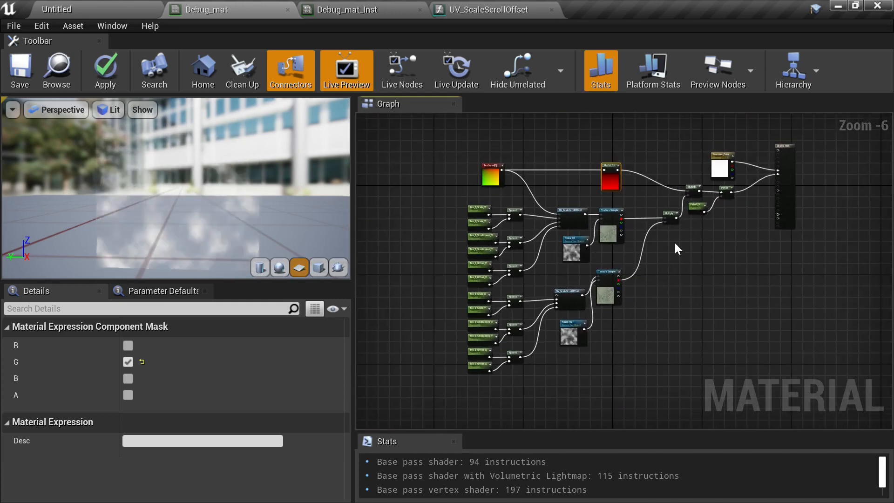
pyautogui.moveTo(424, 146); pyautogui.dragTo(737, 379)
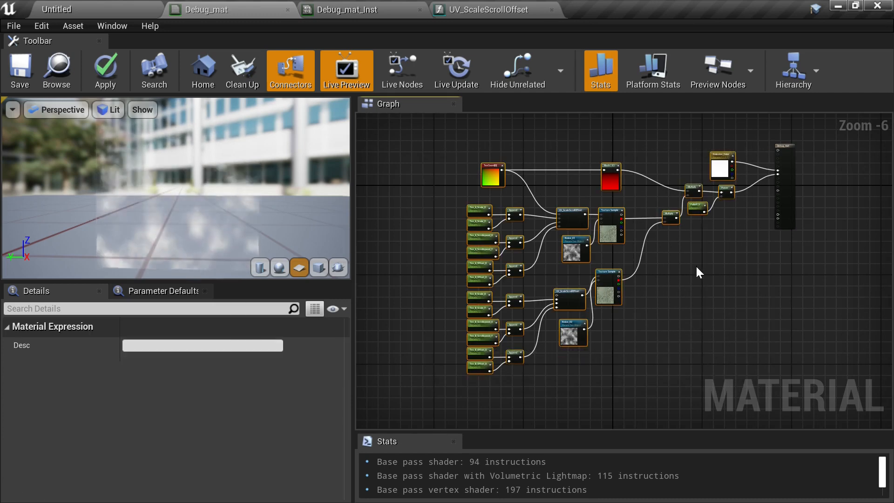
# - Create a new Material Function named Material_FX in the MaterialFucntions folder
pyautogui.click(114, 5)
pyautogui.click(374, 431)
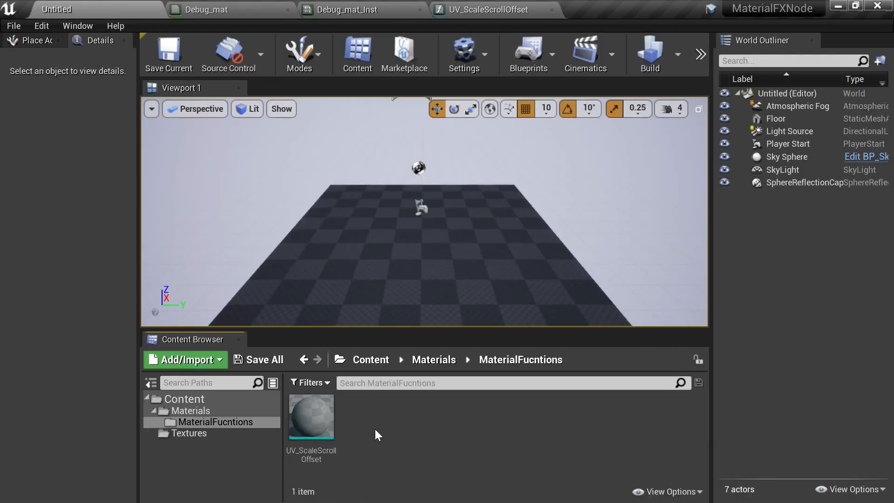
pyautogui.rightClick(375, 425)
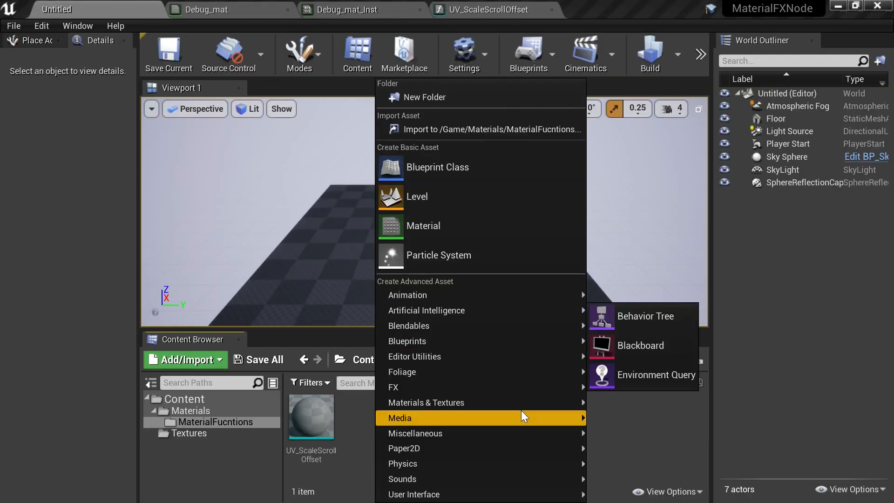
pyautogui.moveTo(522, 403)
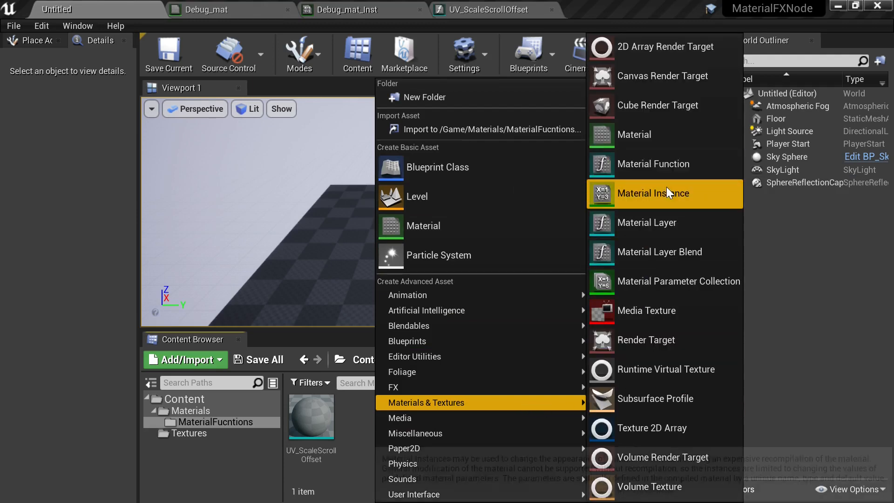
pyautogui.click(669, 165)
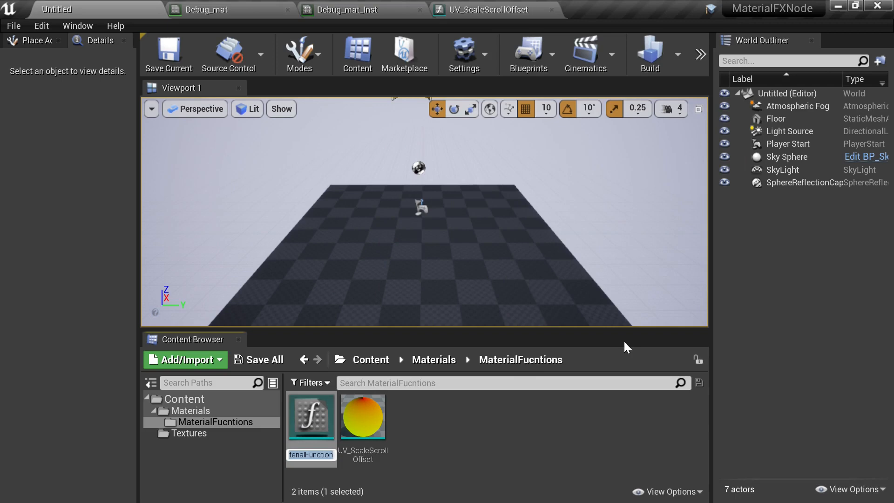
pyautogui.write('Material_')
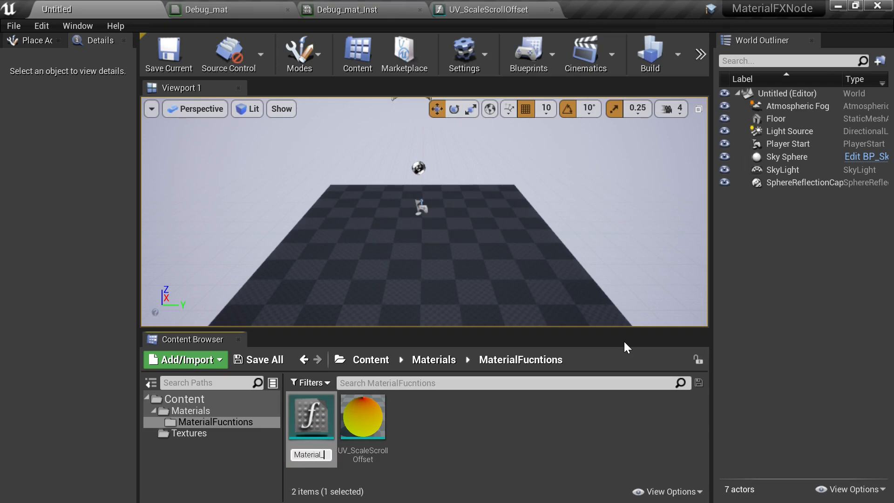
pyautogui.write('FX')
pyautogui.press('Return')
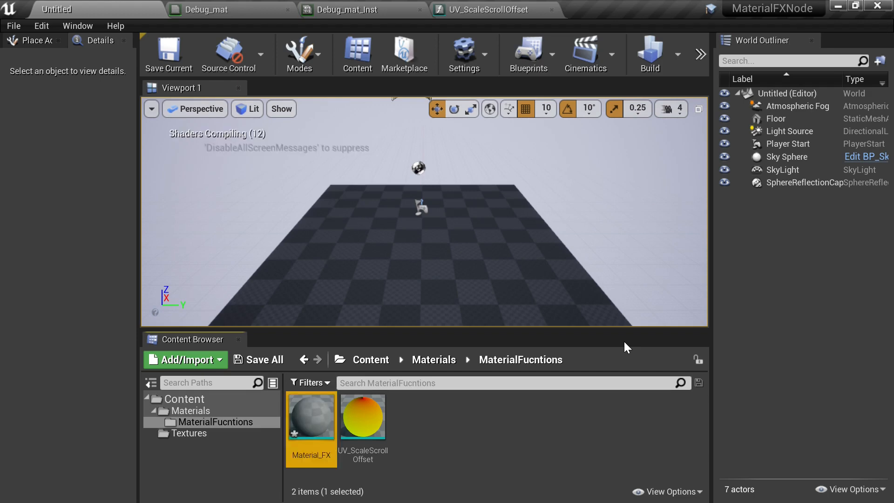
# - Open Material_FX and paste the copied Debug_mat nodes into its graph
pyautogui.doubleClick(306, 421)
pyautogui.moveTo(422, 251); pyautogui.dragTo(675, 222, button='right')
pyautogui.scroll(-2, 635, 234)
pyautogui.moveTo(557, 212); pyautogui.dragTo(714, 223, button='right')
pyautogui.scroll(-3, 691, 207)
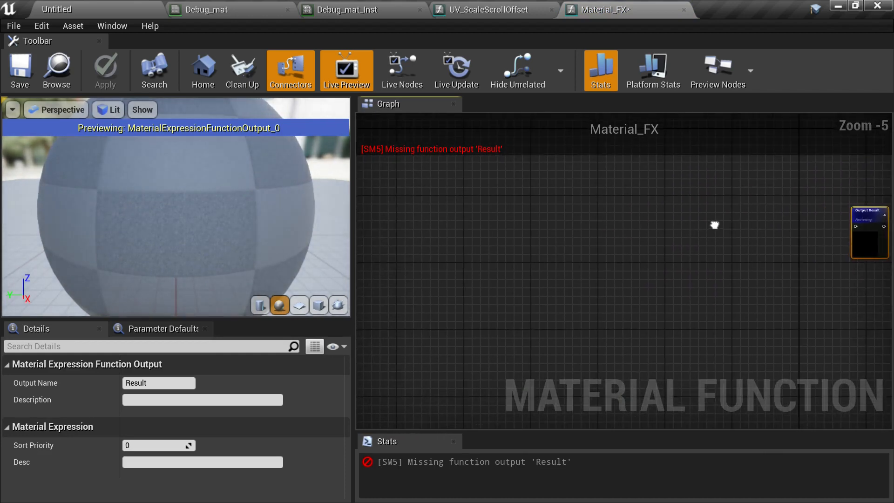
pyautogui.click(511, 230)
pyautogui.hotkey('ctrl', 'v')
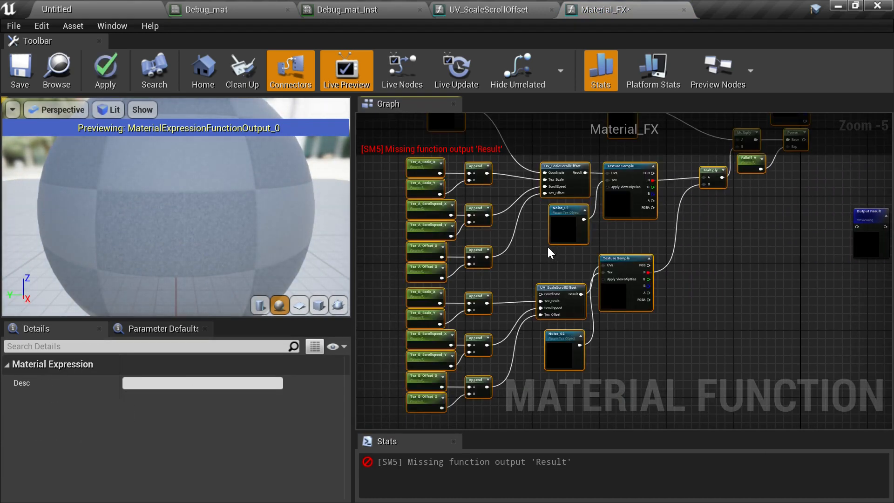
# - Arrange the pasted nodes and the Output Result node in the Material_FX graph
pyautogui.moveTo(687, 260); pyautogui.dragTo(569, 308, button='right')
pyautogui.click(643, 239)
pyautogui.moveTo(683, 269); pyautogui.dragTo(689, 318, button='right')
pyautogui.moveTo(765, 327); pyautogui.dragTo(745, 236)
pyautogui.scroll(2, 661, 240)
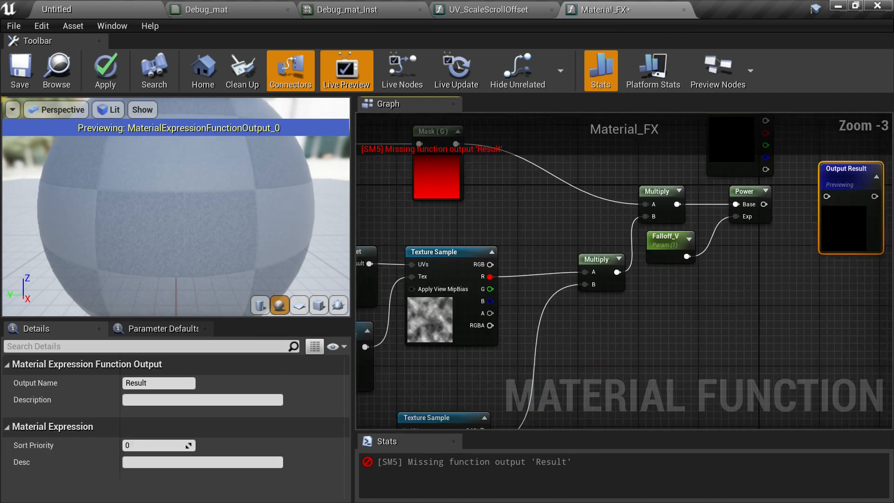
pyautogui.moveTo(809, 259); pyautogui.dragTo(803, 268)
pyautogui.moveTo(692, 291); pyautogui.dragTo(645, 358, button='right')
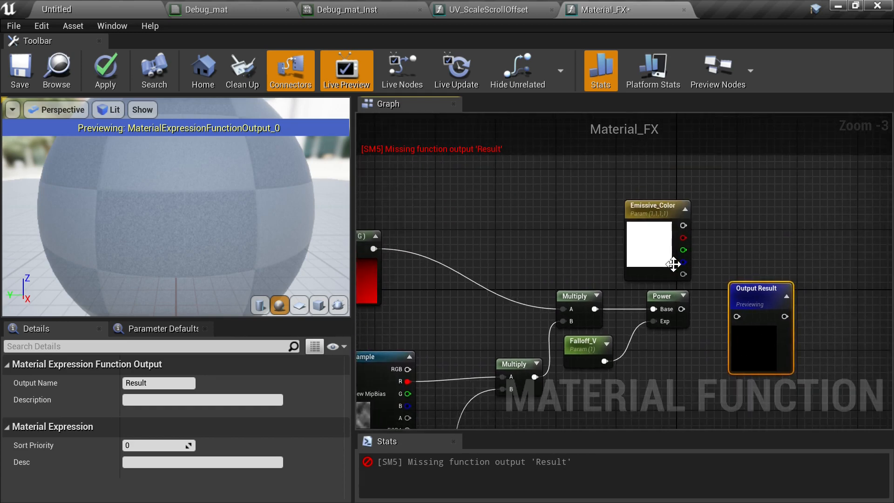
# - Wire the Power node's output into Output Result and delete the unused Emissive_Color parameter node
pyautogui.click(679, 233)
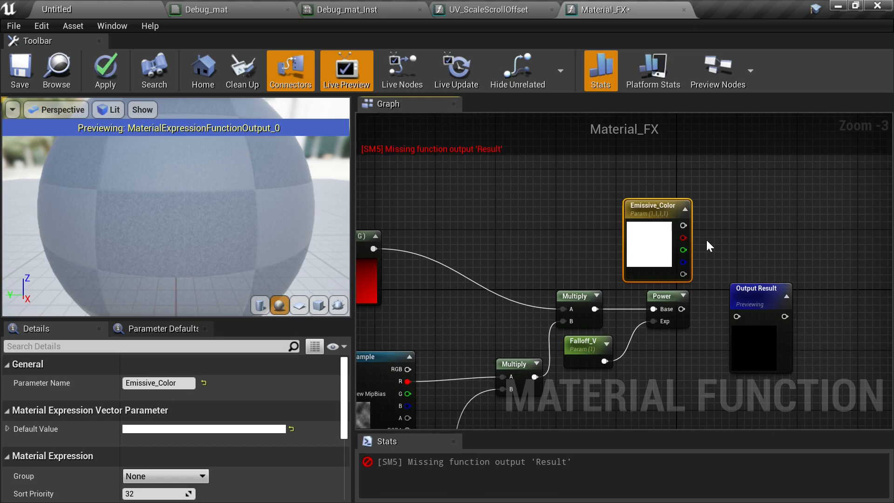
pyautogui.click(735, 243)
pyautogui.moveTo(557, 259); pyautogui.dragTo(512, 219, button='right')
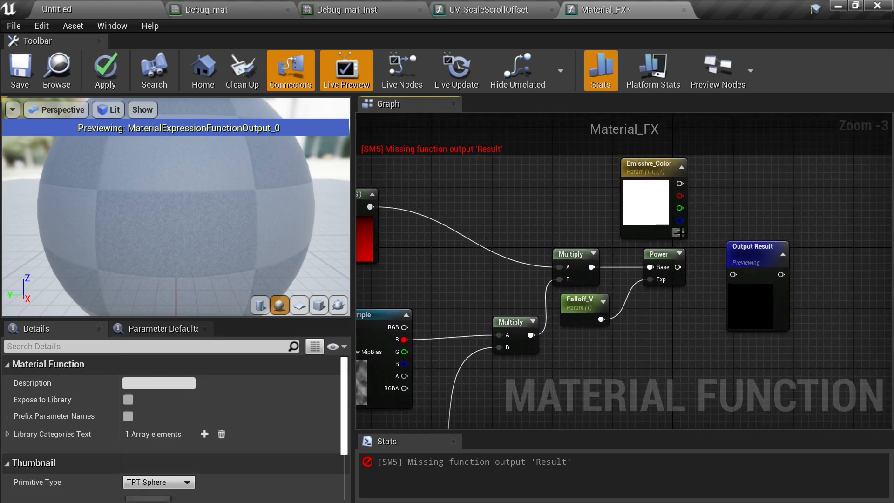
pyautogui.moveTo(678, 266); pyautogui.dragTo(747, 238)
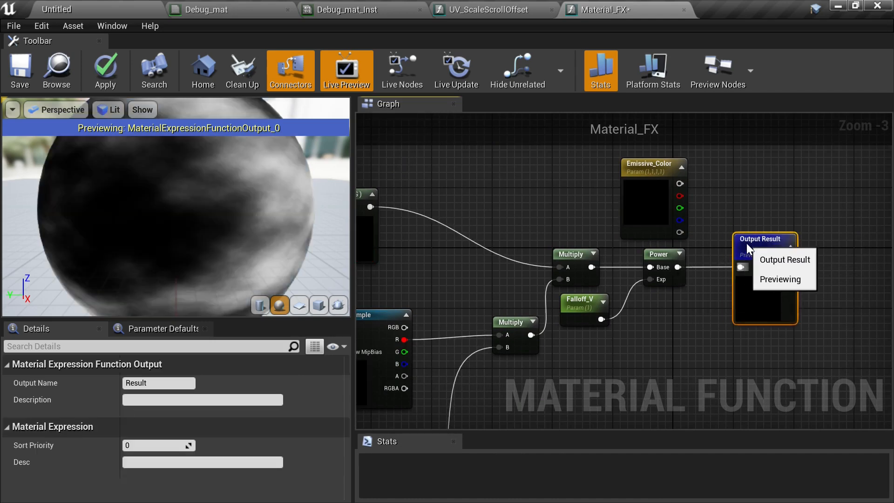
pyautogui.moveTo(516, 179); pyautogui.dragTo(646, 206)
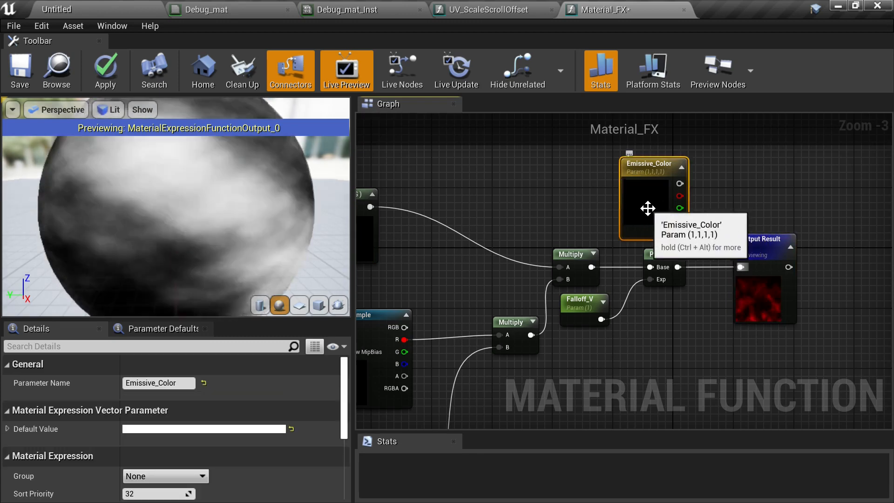
pyautogui.press('Delete')
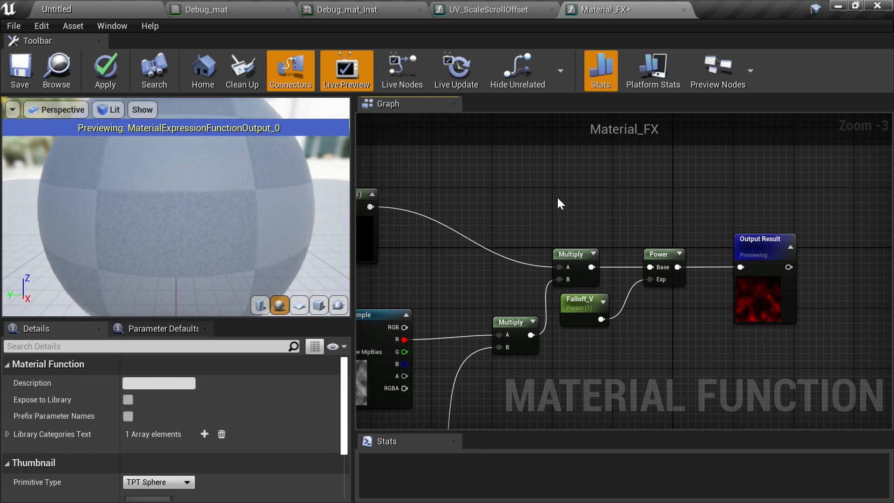
# - Add a FunctionInput node to the Material_FX graph above the TexCoord node
pyautogui.moveTo(558, 201); pyautogui.dragTo(890, 241, button='right')
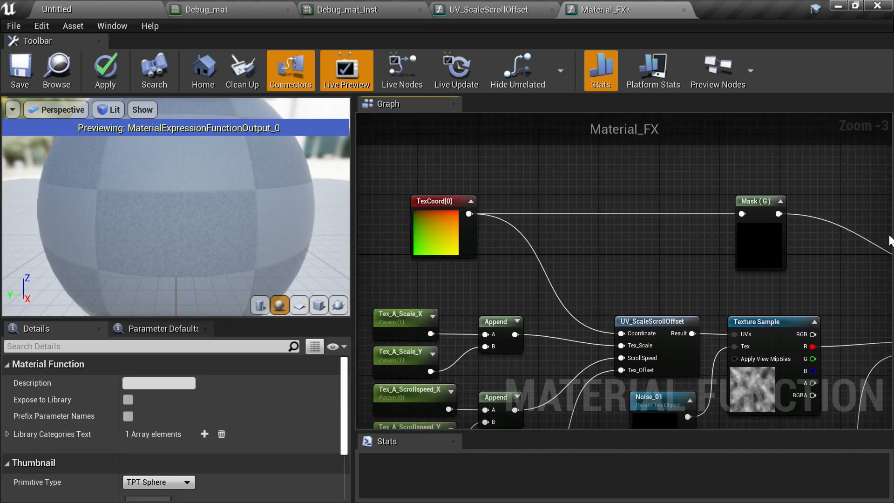
pyautogui.moveTo(675, 246); pyautogui.dragTo(625, 250, button='right')
pyautogui.rightClick(610, 217)
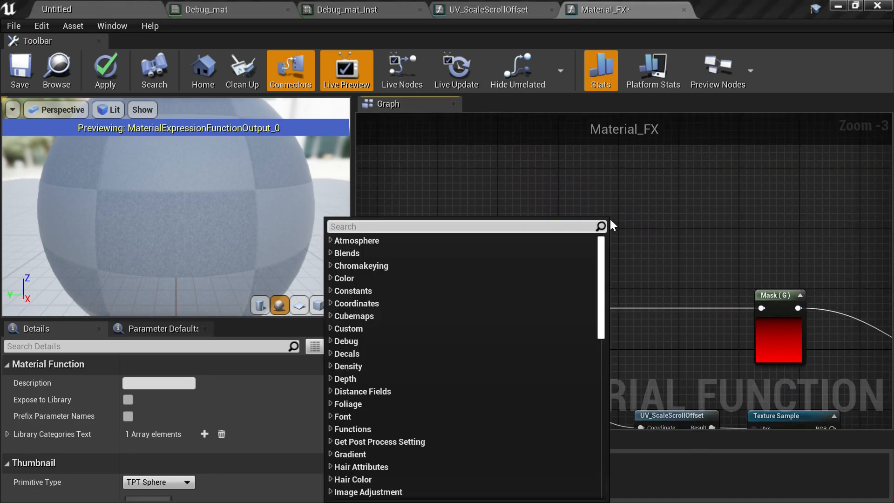
pyautogui.click(651, 208)
pyautogui.rightClick(647, 208)
pyautogui.write('fu')
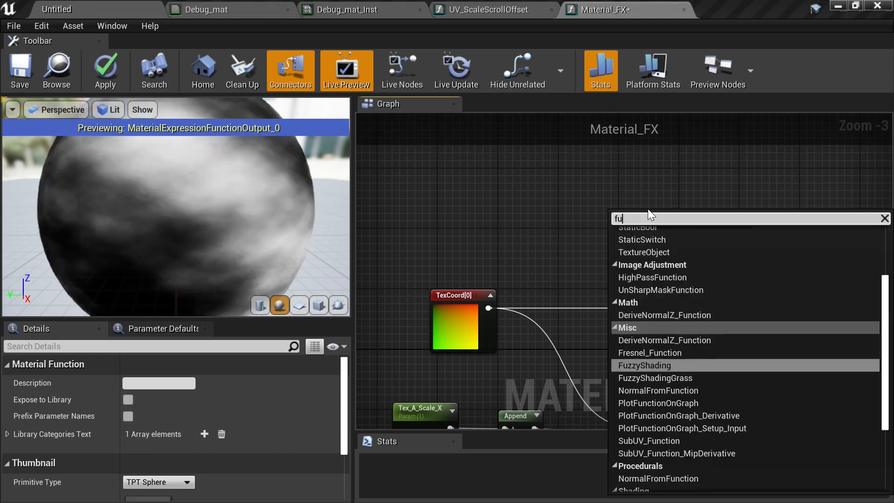
pyautogui.write('nction')
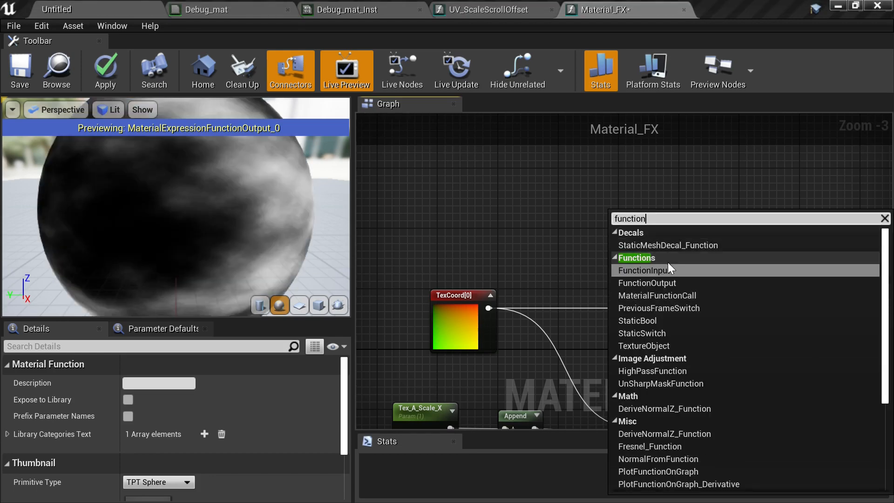
pyautogui.click(656, 270)
pyautogui.moveTo(649, 282); pyautogui.dragTo(598, 294)
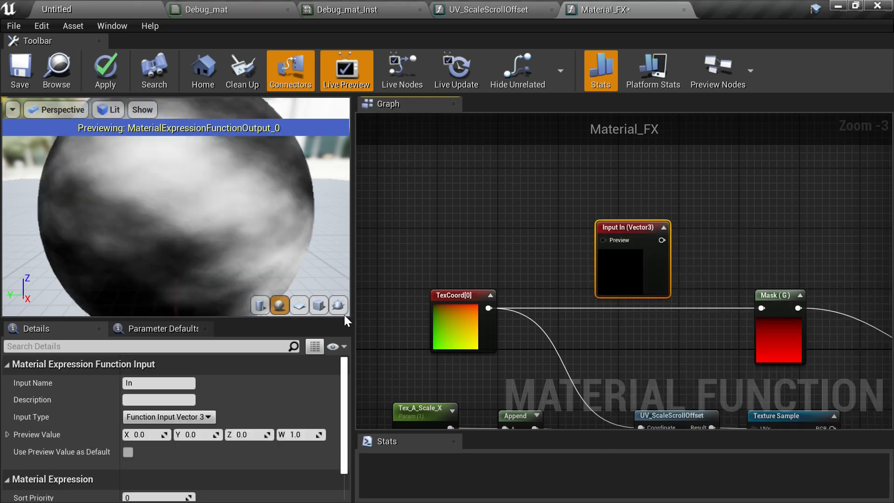
# - Rename the function input to Coordinate
pyautogui.click(158, 382)
pyautogui.write('Coo')
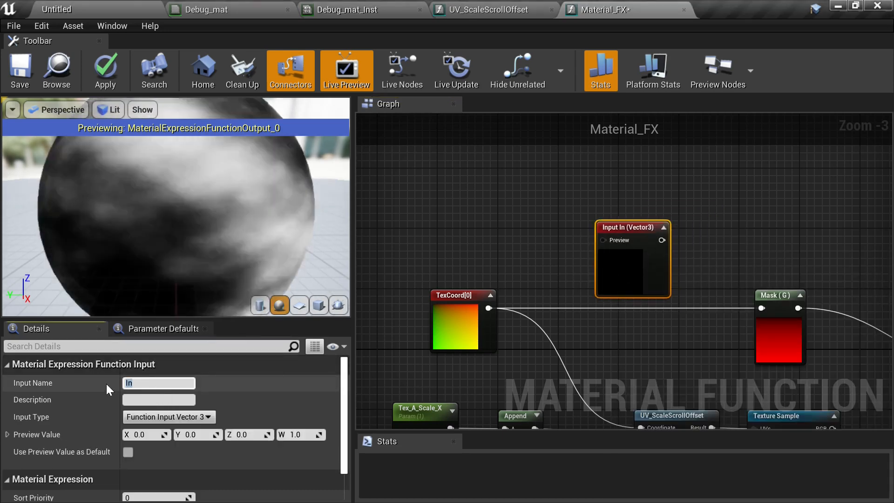
pyautogui.write('r')
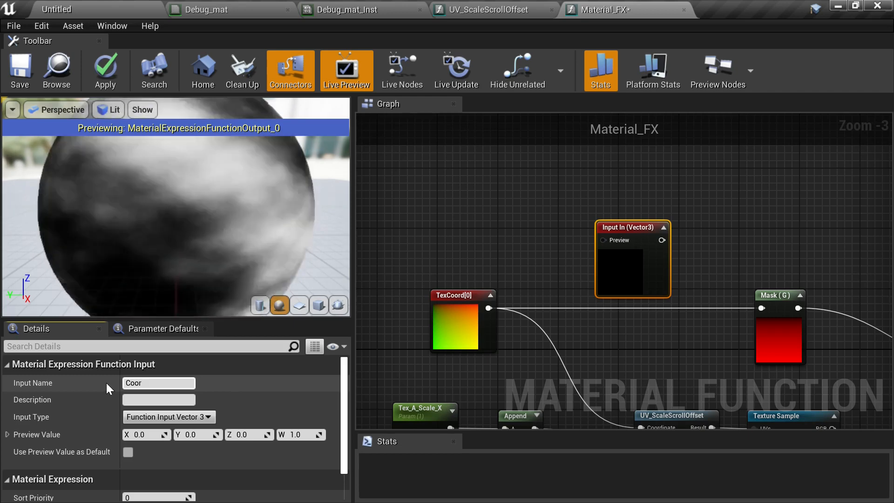
pyautogui.write('dinate')
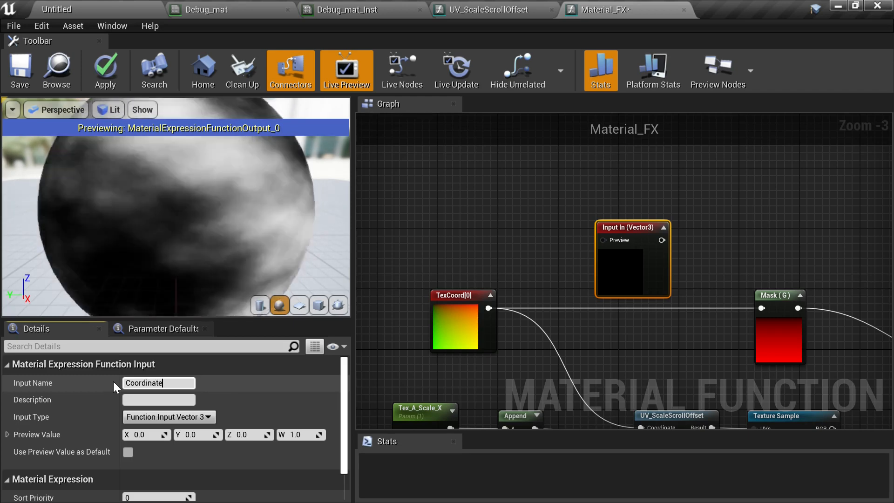
pyautogui.write('s')
pyautogui.press('BackSpace')
pyautogui.press('Return')
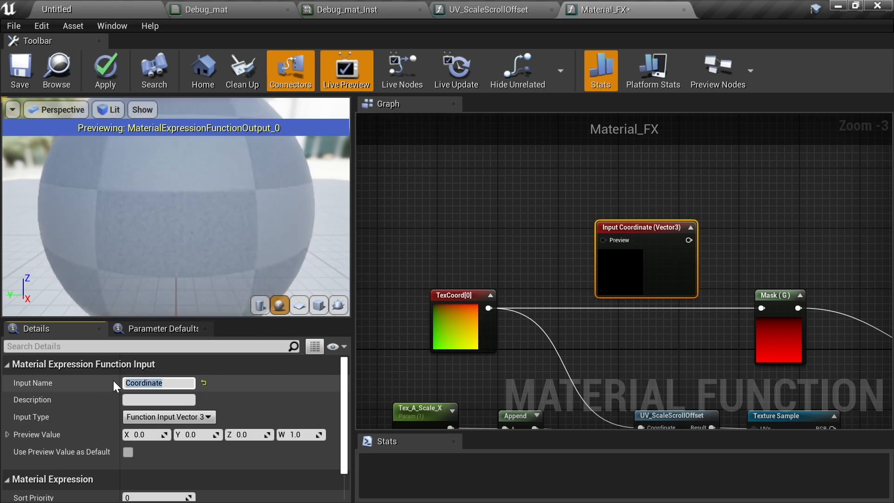
# - Connect TexCoord to the Coordinate input's Preview pin and set its input type to Function Input Vector 2
pyautogui.moveTo(549, 275); pyautogui.dragTo(485, 261, button='right')
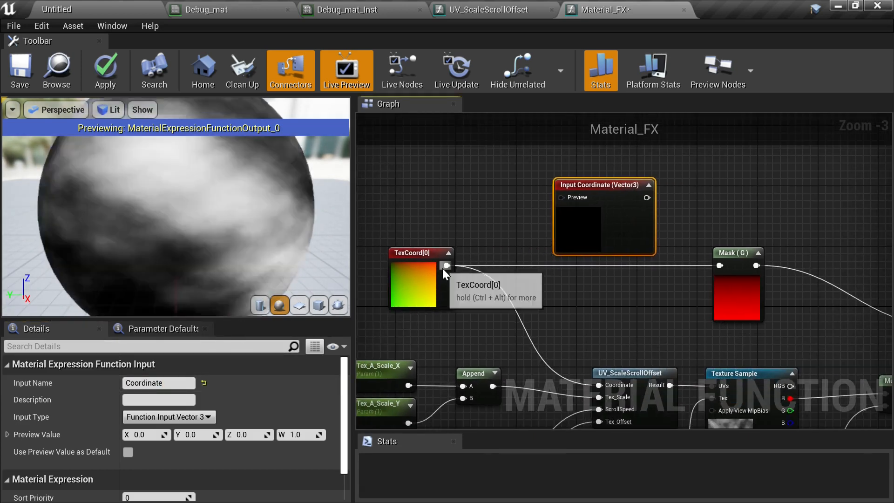
pyautogui.moveTo(445, 266); pyautogui.dragTo(566, 199)
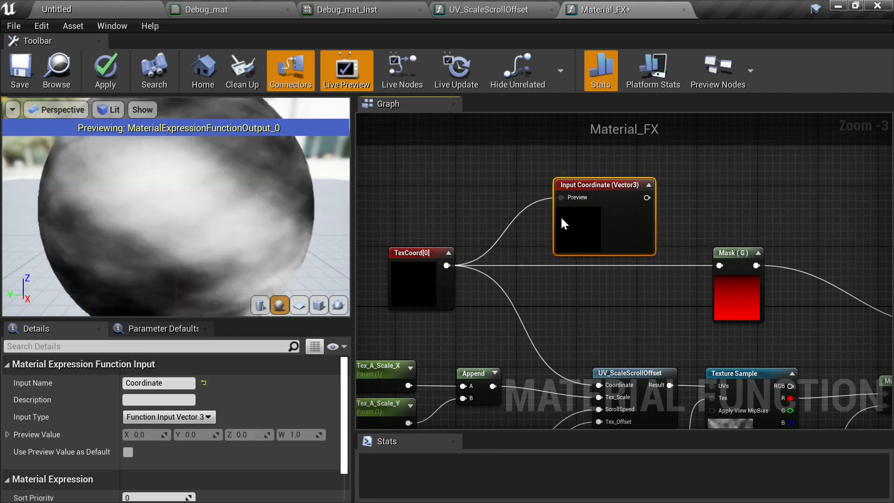
pyautogui.click(201, 417)
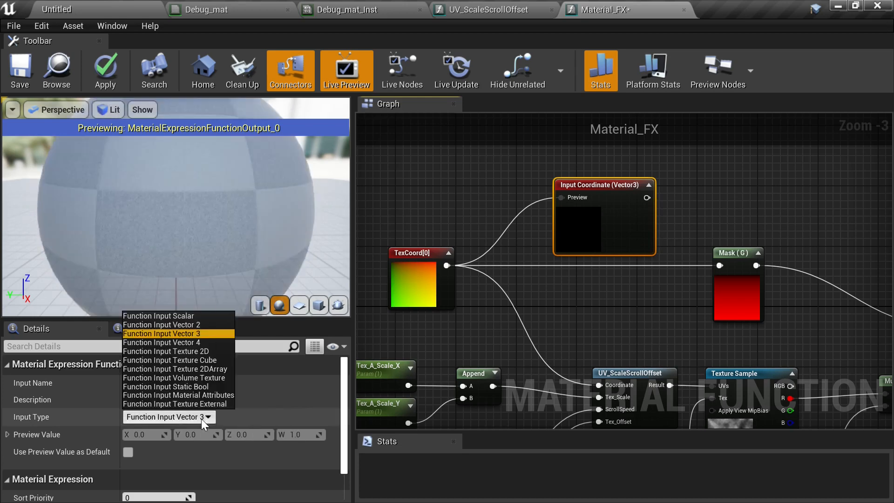
pyautogui.click(203, 325)
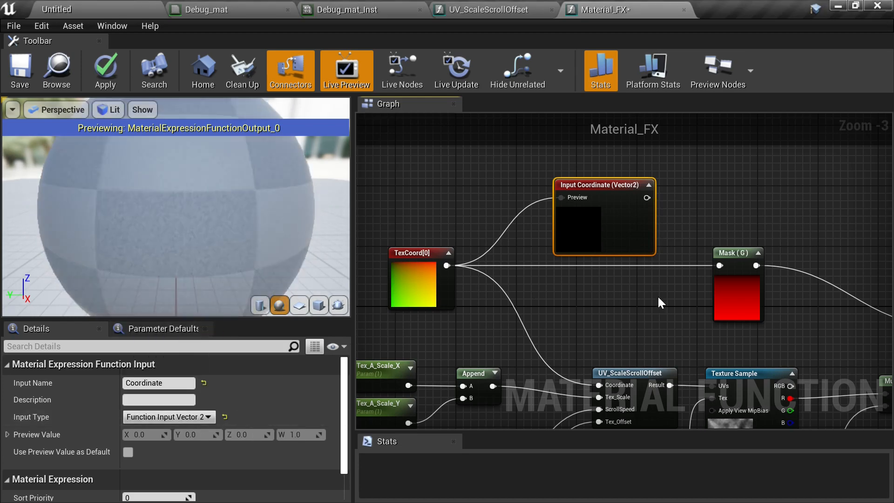
# - Connect the Coordinate input's output to the Mask (G) node and the first UV_ScaleScrollOffset Coordinate pin
pyautogui.moveTo(607, 211); pyautogui.dragTo(719, 267)
pyautogui.moveTo(689, 283); pyautogui.dragTo(794, 263, button='right')
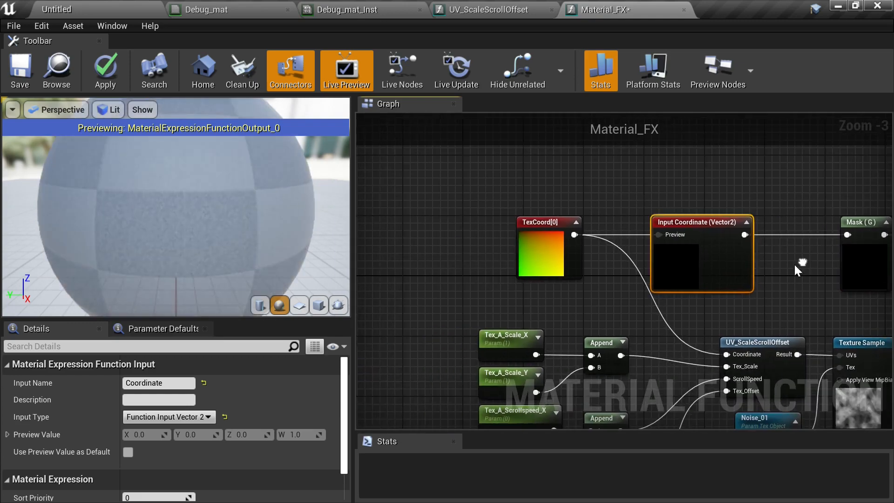
pyautogui.moveTo(744, 234); pyautogui.dragTo(728, 358)
# - Connect the Coordinate input's output to the second UV_ScaleScrollOffset node's Coordinate pin
pyautogui.scroll(-2, 777, 195)
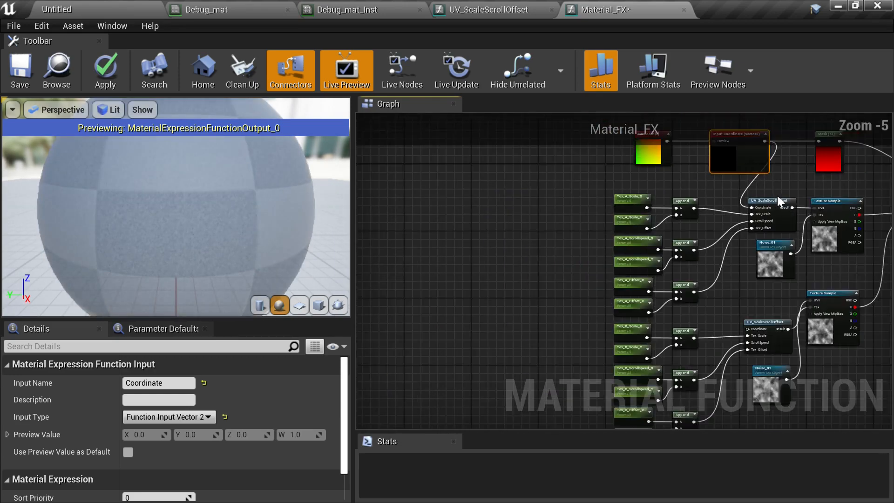
pyautogui.moveTo(591, 166); pyautogui.dragTo(691, 209)
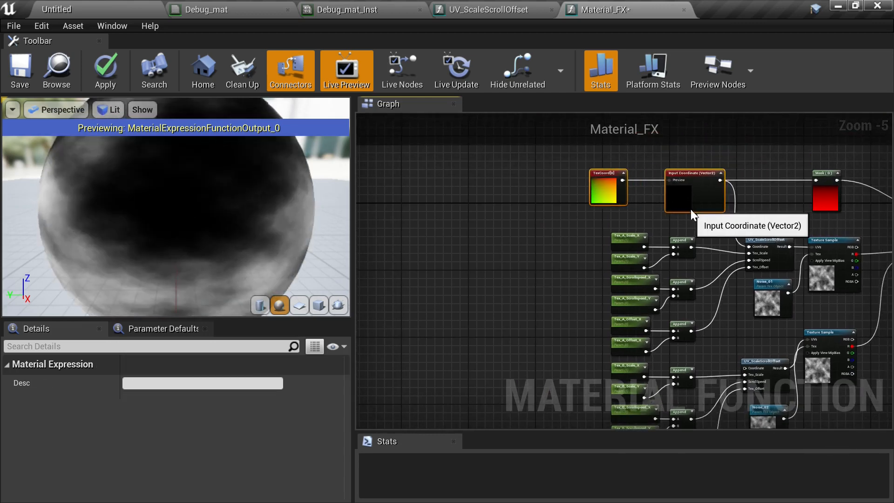
pyautogui.moveTo(694, 217); pyautogui.dragTo(628, 205, button='right')
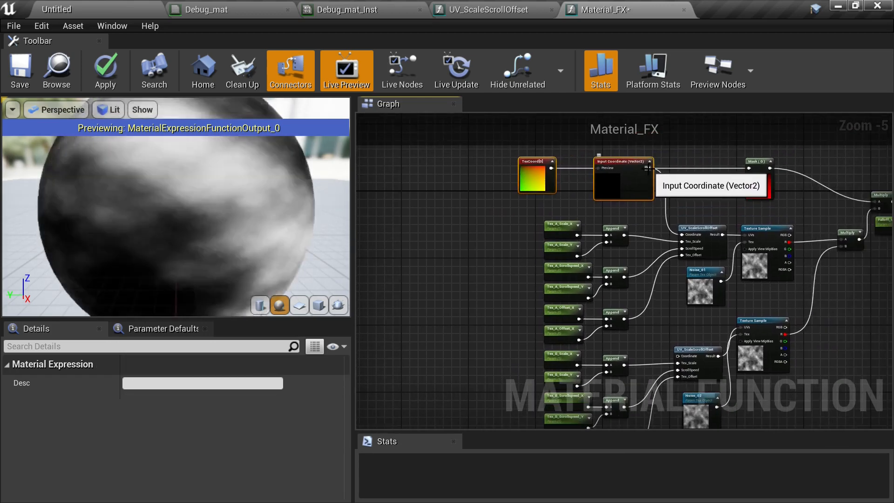
pyautogui.moveTo(649, 168); pyautogui.dragTo(677, 358)
pyautogui.click(456, 264)
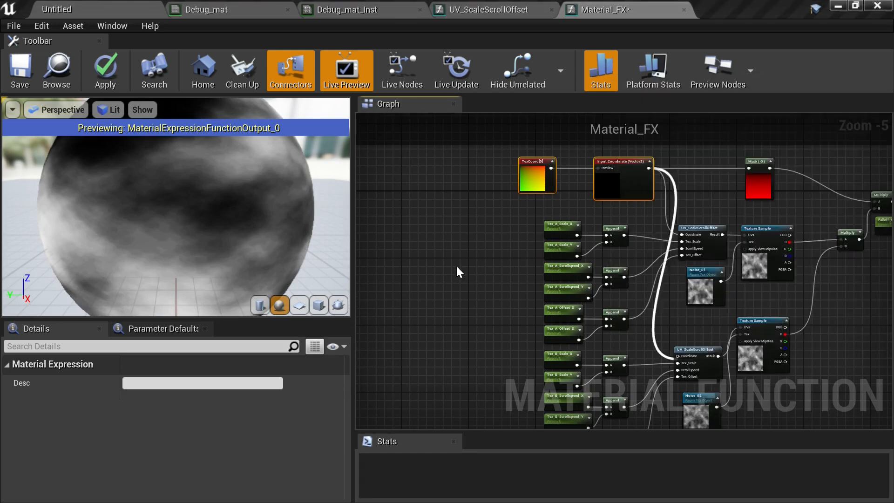
pyautogui.moveTo(506, 305); pyautogui.dragTo(456, 282, button='right')
pyautogui.scroll(2, 558, 265)
pyautogui.moveTo(623, 217); pyautogui.dragTo(550, 323, button='right')
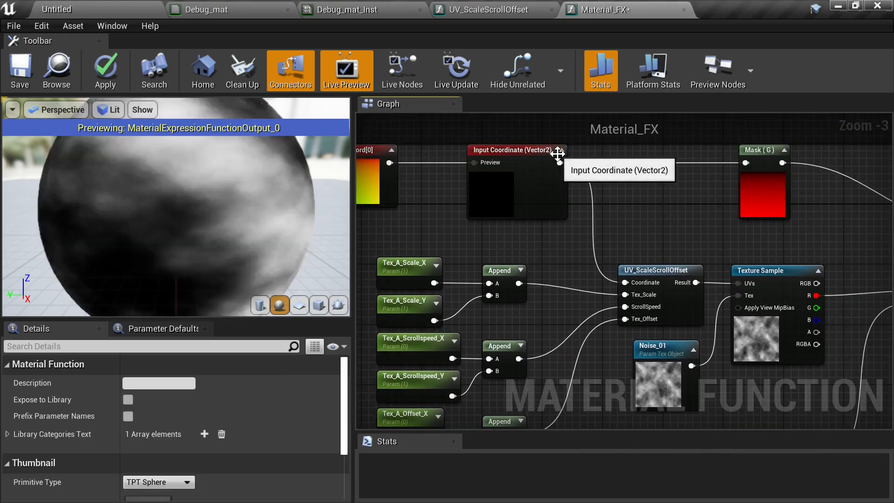
pyautogui.moveTo(558, 163); pyautogui.dragTo(621, 261)
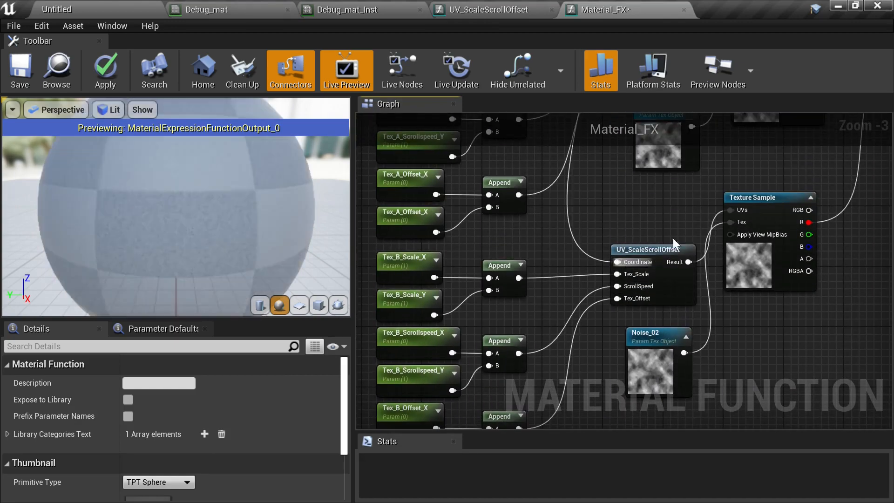
pyautogui.moveTo(666, 211); pyautogui.dragTo(716, 416, button='right')
pyautogui.moveTo(617, 223); pyautogui.dragTo(588, 304, button='right')
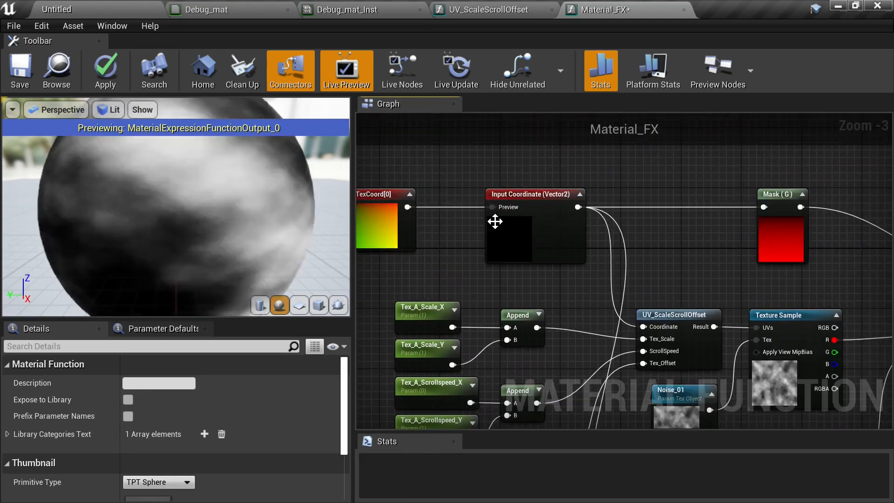
# - Enable Use Preview Value as Default on the Coordinate function input
pyautogui.moveTo(490, 231); pyautogui.dragTo(548, 236, button='right')
pyautogui.click(549, 236)
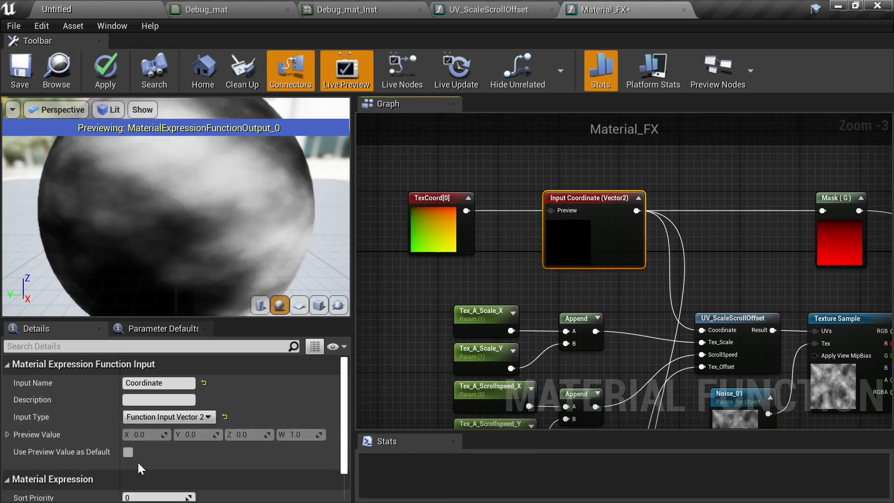
pyautogui.click(127, 451)
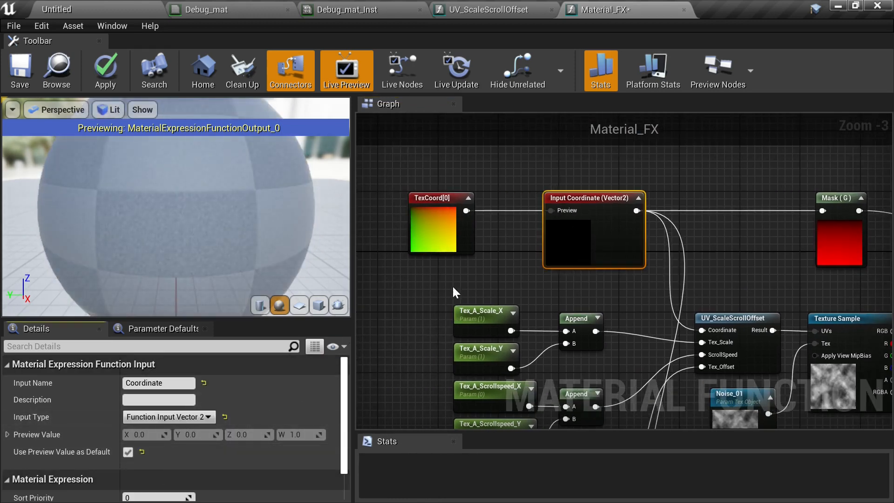
# - Rearrange the TexCoord and Coordinate input nodes above the parameter nodes and select the Coordinate input
pyautogui.moveTo(451, 224); pyautogui.dragTo(490, 224)
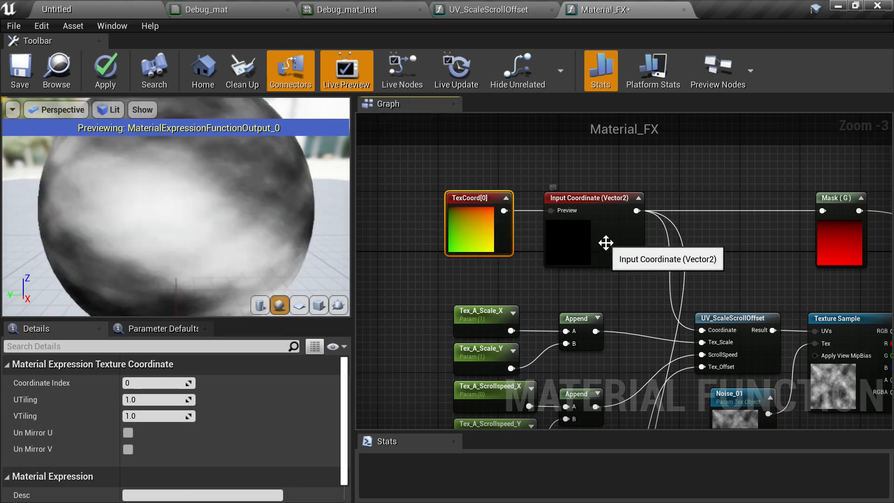
pyautogui.click(605, 243)
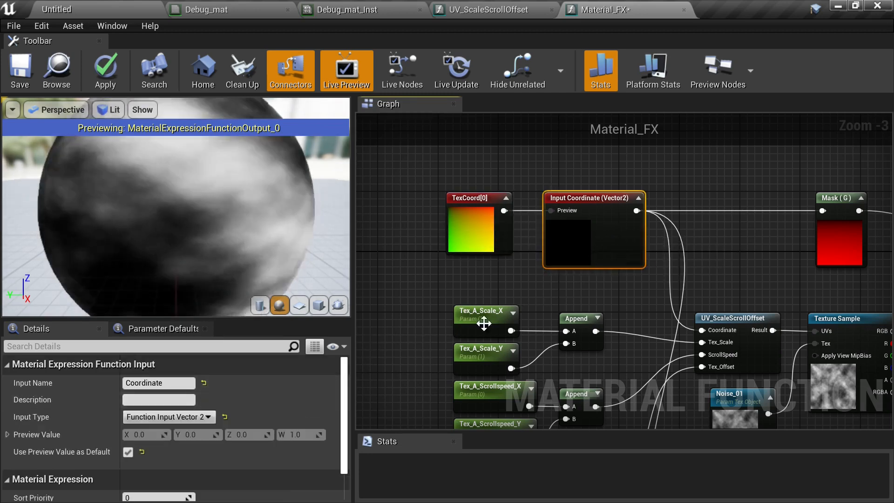
pyautogui.moveTo(650, 315); pyautogui.dragTo(556, 288, button='right')
pyautogui.moveTo(496, 261); pyautogui.dragTo(601, 321, button='right')
pyautogui.click(532, 293)
pyautogui.moveTo(533, 292); pyautogui.dragTo(458, 265, button='right')
pyautogui.moveTo(593, 259); pyautogui.dragTo(641, 188, button='right')
pyautogui.scroll(-2, 640, 230)
pyautogui.moveTo(640, 234); pyautogui.dragTo(526, 250, button='right')
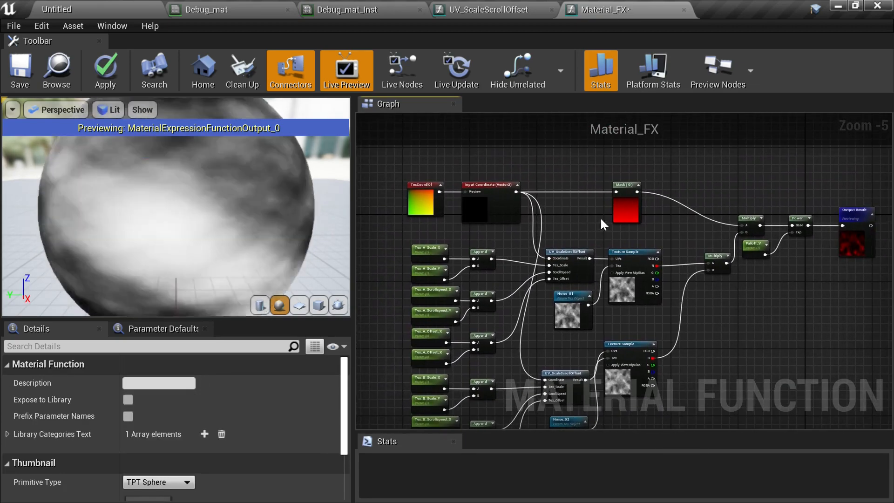
pyautogui.moveTo(560, 215); pyautogui.dragTo(660, 271, button='right')
pyautogui.scroll(2, 610, 263)
pyautogui.scroll(-1, 663, 275)
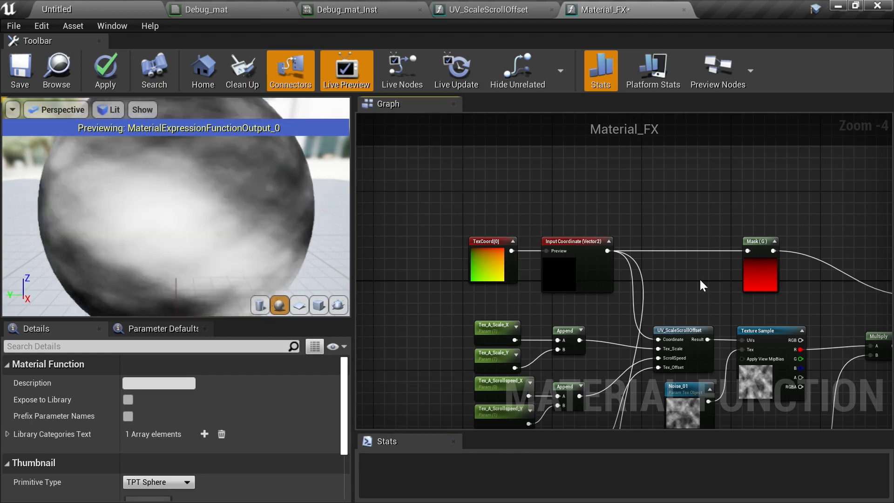
pyautogui.moveTo(700, 281); pyautogui.dragTo(728, 242, button='right')
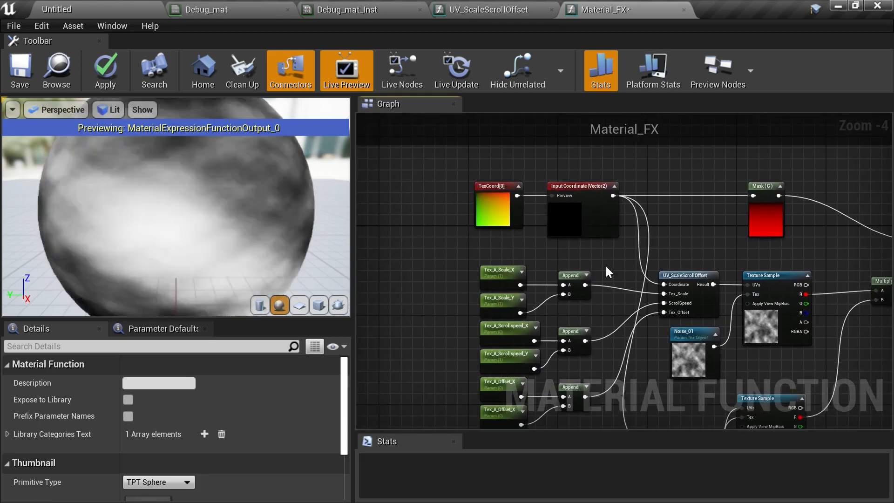
pyautogui.scroll(1, 605, 266)
pyautogui.moveTo(604, 266); pyautogui.dragTo(685, 257, button='right')
pyautogui.click(672, 203)
pyautogui.moveTo(558, 245); pyautogui.dragTo(618, 223, button='right')
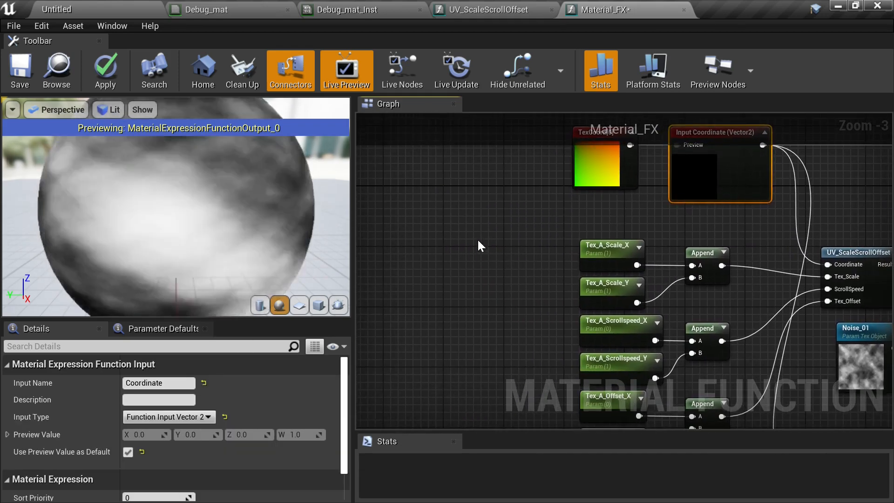
# - Duplicate the Coordinate function input node
pyautogui.hotkey('ctrl', 'c')
pyautogui.hotkey('ctrl', 'v')
pyautogui.moveTo(457, 284); pyautogui.dragTo(487, 252, button='right')
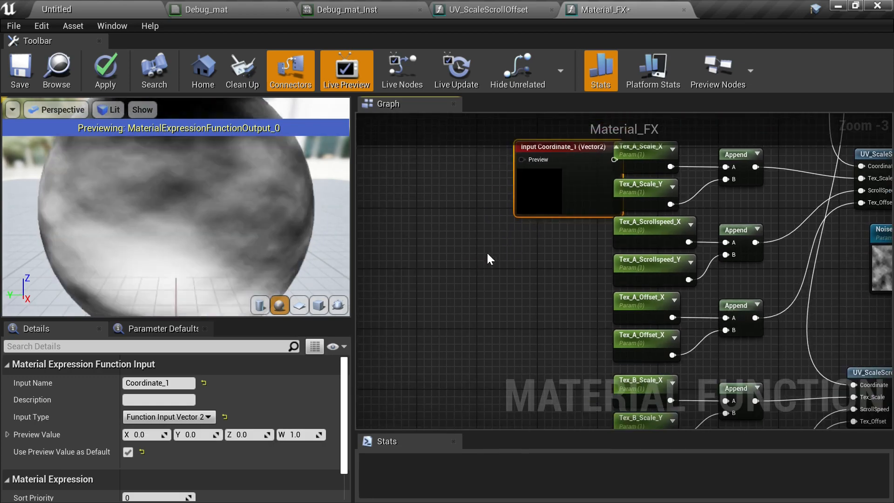
# - Paste four more copies of the Coordinate function input and stack them to the left of the parameter nodes
pyautogui.hotkey('ctrl', 'v')
pyautogui.hotkey('ctrl', 'v')
pyautogui.moveTo(454, 374); pyautogui.dragTo(494, 284, button='right')
pyautogui.moveTo(513, 310); pyautogui.dragTo(525, 337, button='right')
pyautogui.scroll(-1, 525, 173)
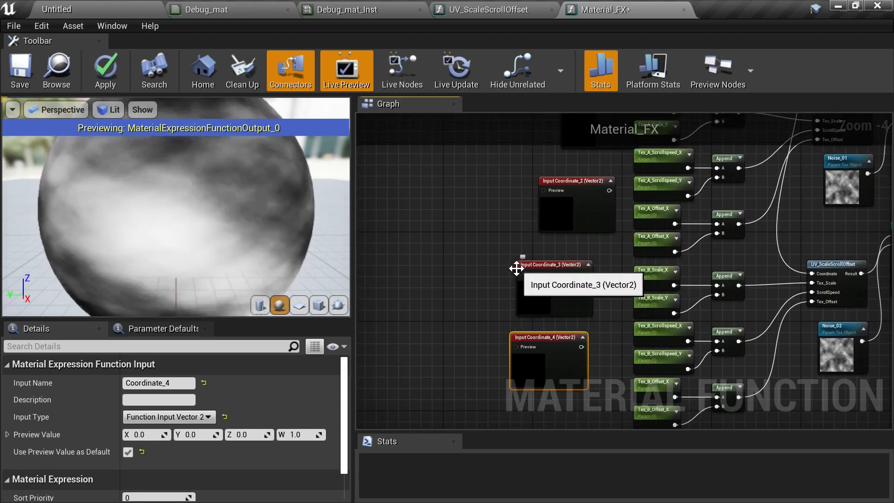
pyautogui.moveTo(704, 425); pyautogui.dragTo(658, 386, button='right')
pyautogui.moveTo(680, 253); pyautogui.dragTo(625, 376, button='right')
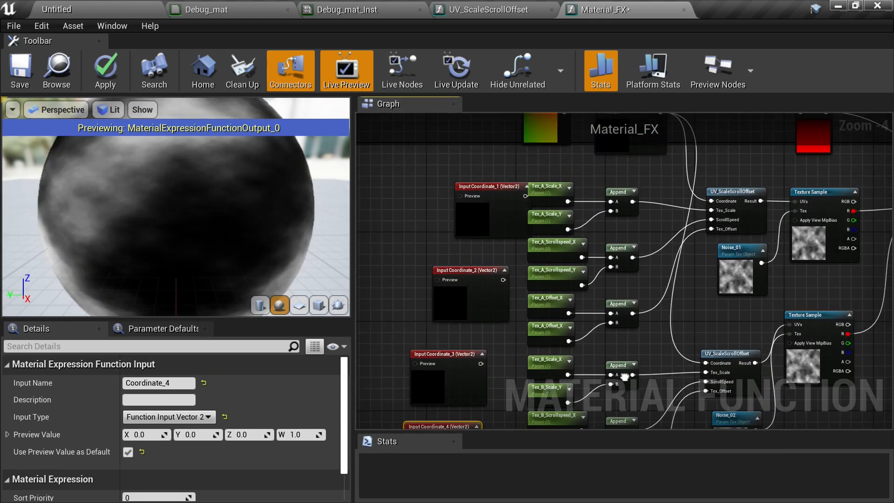
pyautogui.moveTo(646, 302); pyautogui.dragTo(742, 276, button='right')
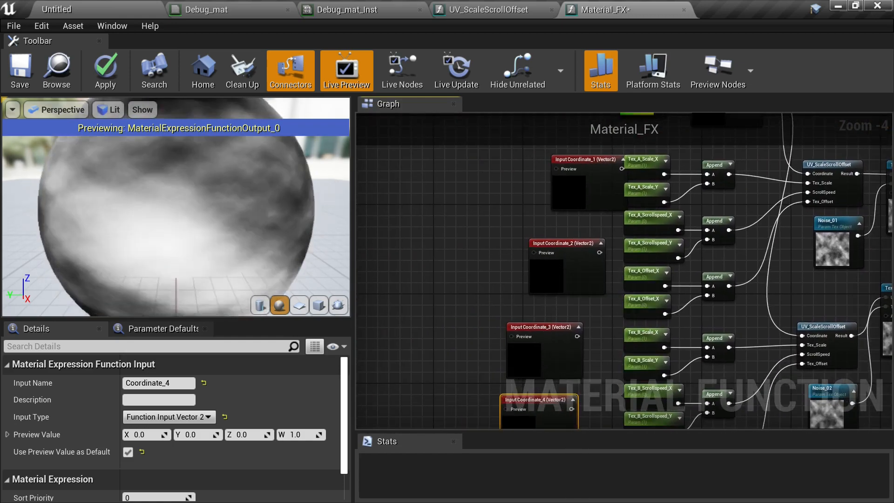
pyautogui.moveTo(545, 411); pyautogui.dragTo(677, 423, button='right')
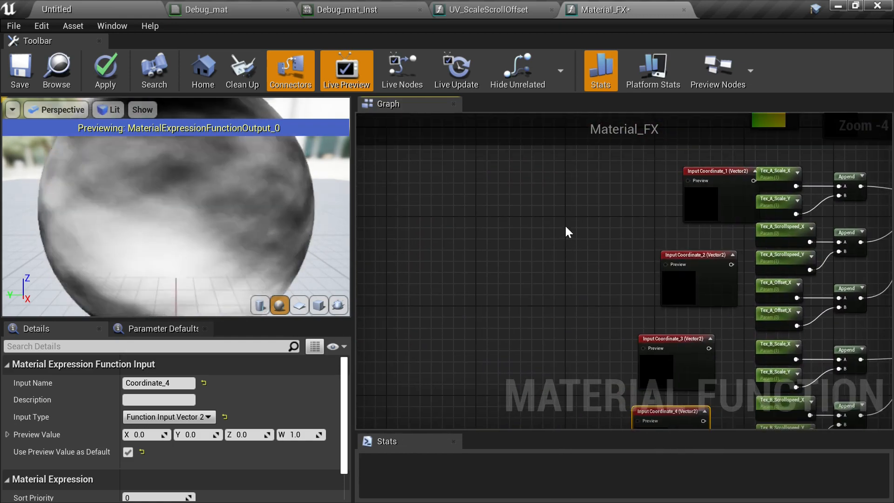
pyautogui.hotkey('ctrl', 'v')
pyautogui.hotkey('ctrl', 'v')
pyautogui.moveTo(731, 260); pyautogui.dragTo(556, 292, button='right')
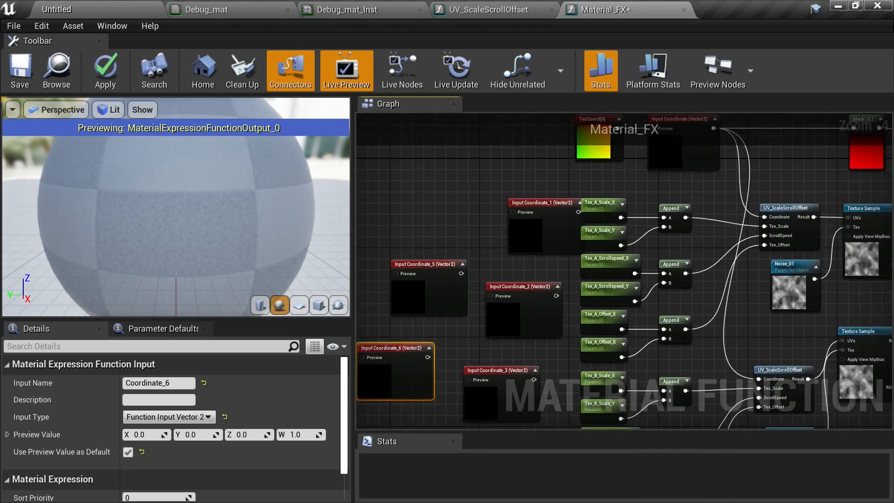
pyautogui.moveTo(706, 308); pyautogui.dragTo(340, 330, button='right')
pyautogui.scroll(1, 569, 239)
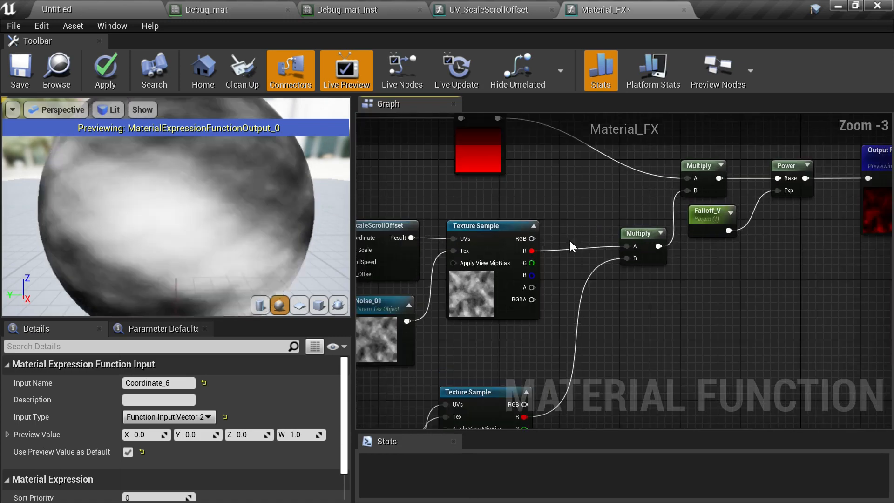
# - Move the Coordinate_1 input up beside the scale parameters and rename it Tex_A_Scale
pyautogui.moveTo(588, 284); pyautogui.dragTo(616, 273, button='right')
pyautogui.scroll(1, 685, 285)
pyautogui.click(573, 252)
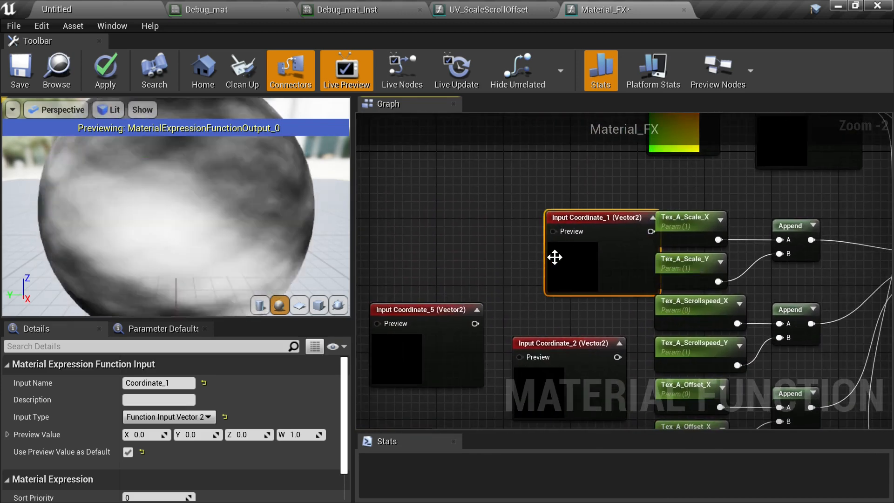
pyautogui.moveTo(557, 256); pyautogui.dragTo(486, 236)
pyautogui.click(156, 382)
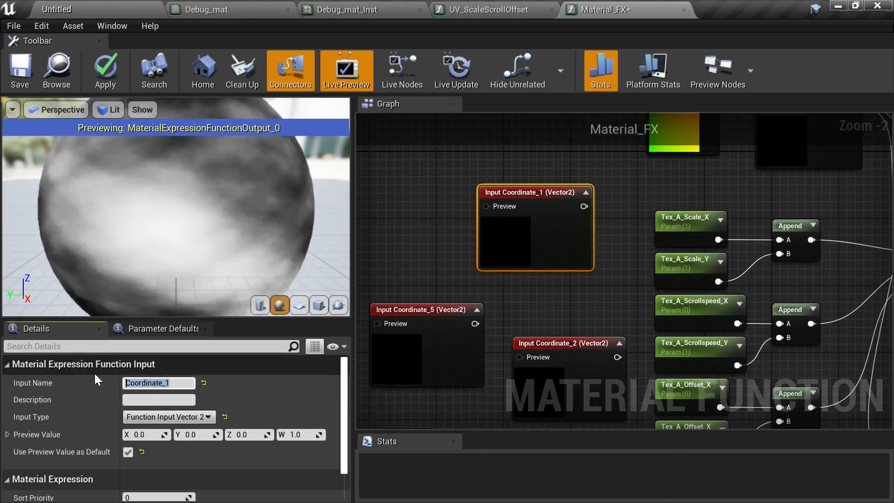
pyautogui.write('Tex_')
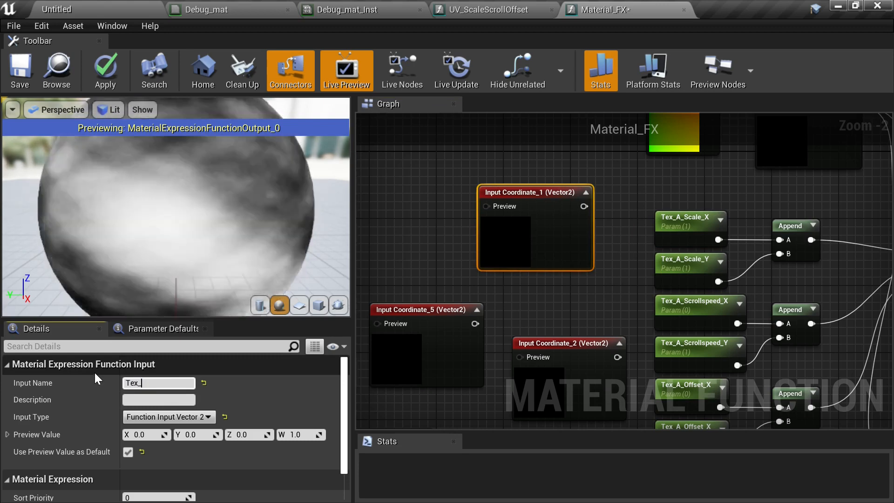
pyautogui.write('A_Scale')
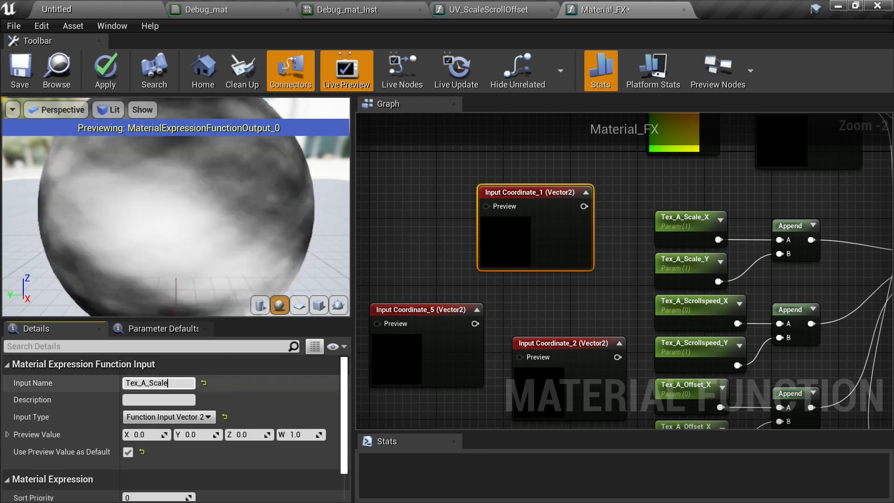
pyautogui.press('Return')
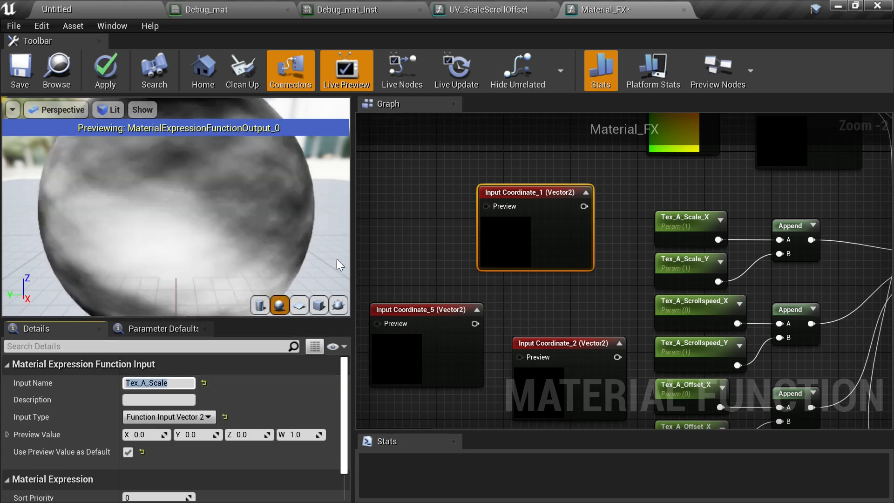
# - Reposition the Coordinate_5 input and rename it Tex_A_Scrollspeed
pyautogui.click(410, 253)
pyautogui.moveTo(419, 270); pyautogui.dragTo(466, 227, button='right')
pyautogui.click(428, 311)
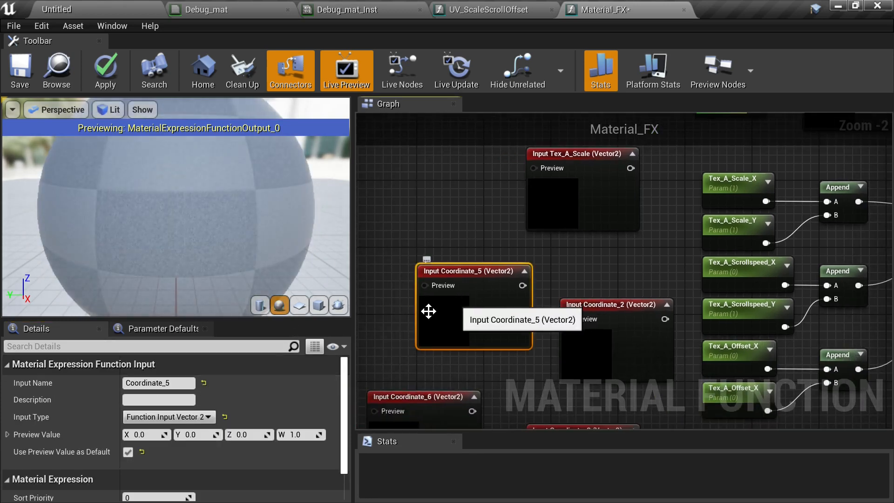
pyautogui.moveTo(181, 383); pyautogui.dragTo(90, 376)
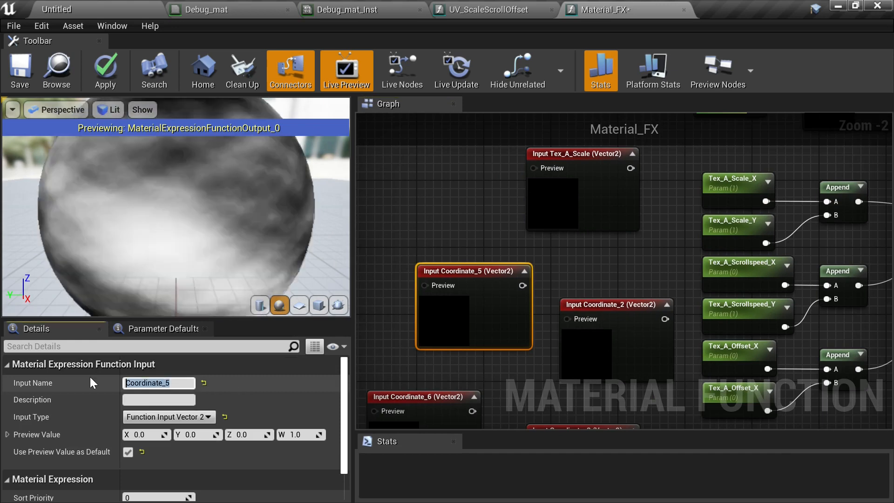
pyautogui.hotkey('ctrl', 'v')
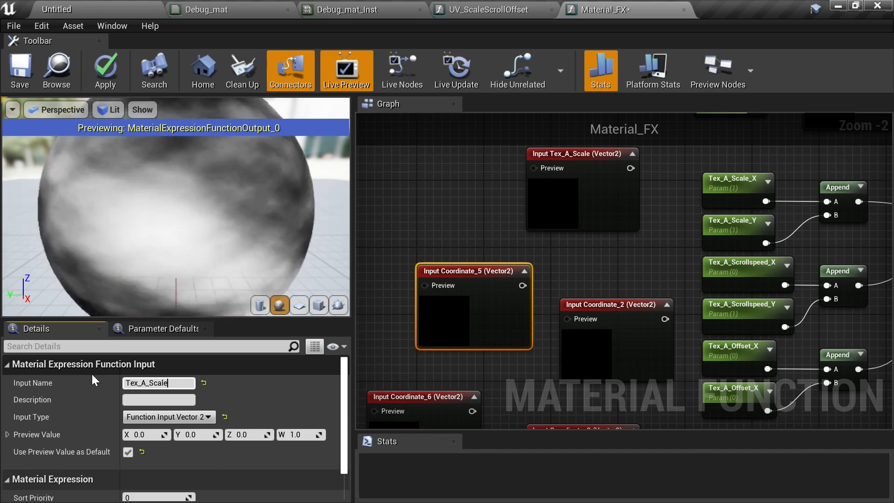
pyautogui.press('BackSpace')
pyautogui.press('BackSpace')
pyautogui.press('BackSpace')
pyautogui.write('rollSpee')
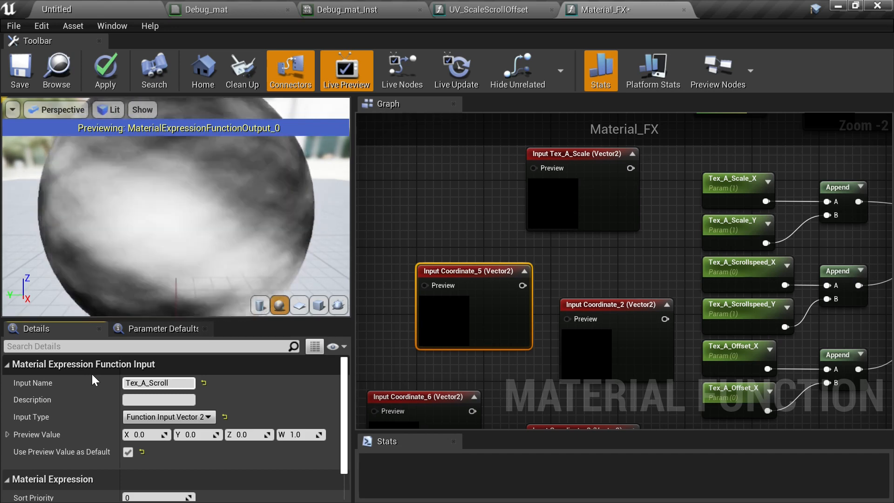
pyautogui.press('BackSpace')
pyautogui.press('BackSpace')
pyautogui.press('BackSpace')
pyautogui.press('BackSpace')
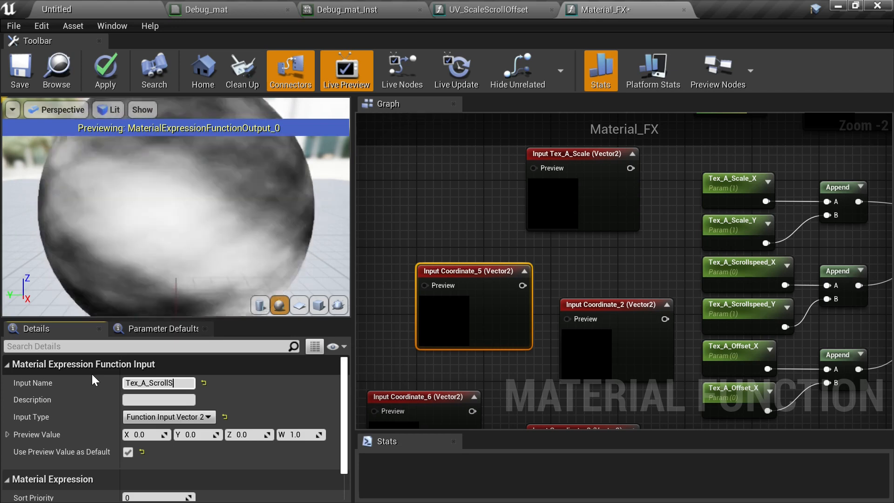
pyautogui.write('speed')
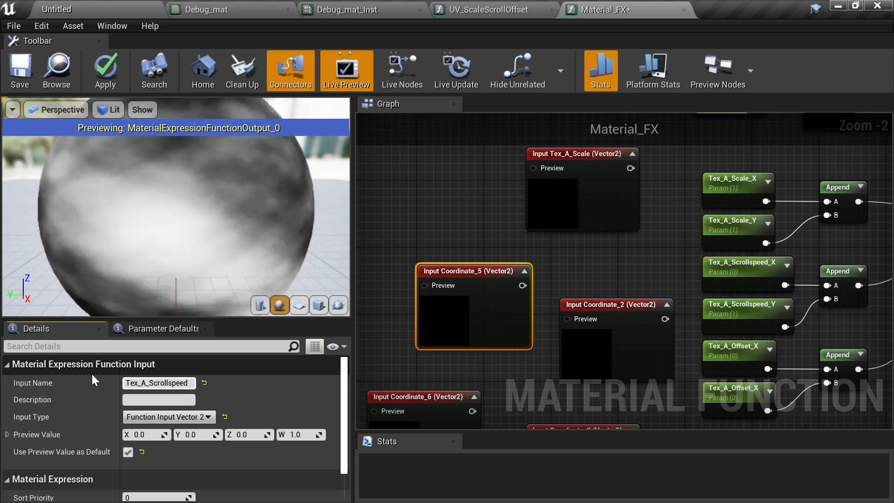
pyautogui.press('Return')
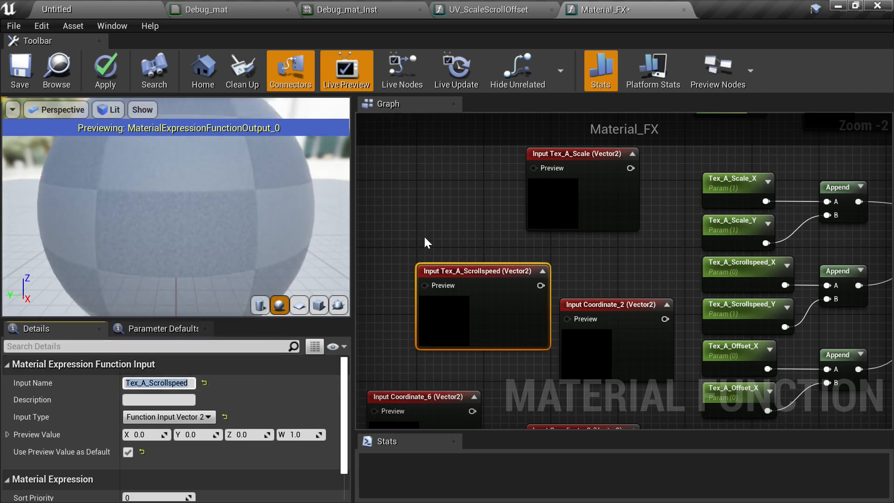
# - Rename the Coordinate_2 function input to Tex_A_Offset
pyautogui.moveTo(473, 261); pyautogui.dragTo(495, 204, button='right')
pyautogui.click(636, 302)
pyautogui.moveTo(526, 323); pyautogui.dragTo(463, 310, button='right')
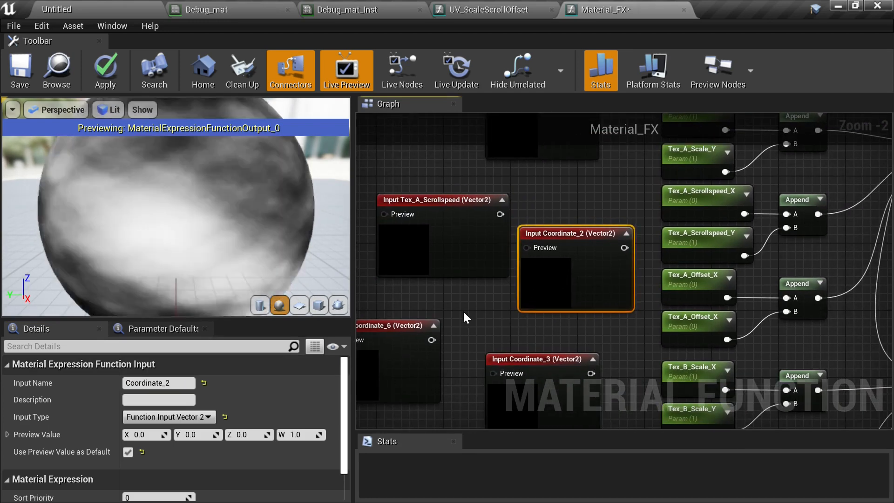
pyautogui.click(186, 383)
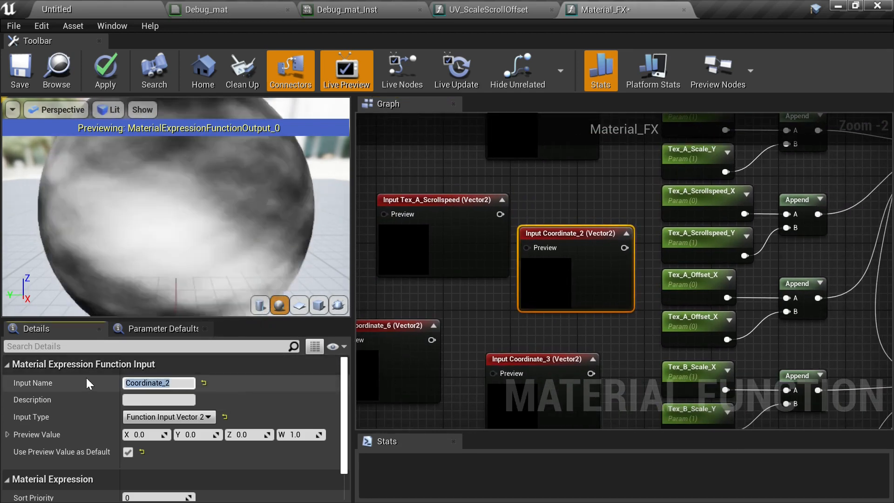
pyautogui.write('Tex_')
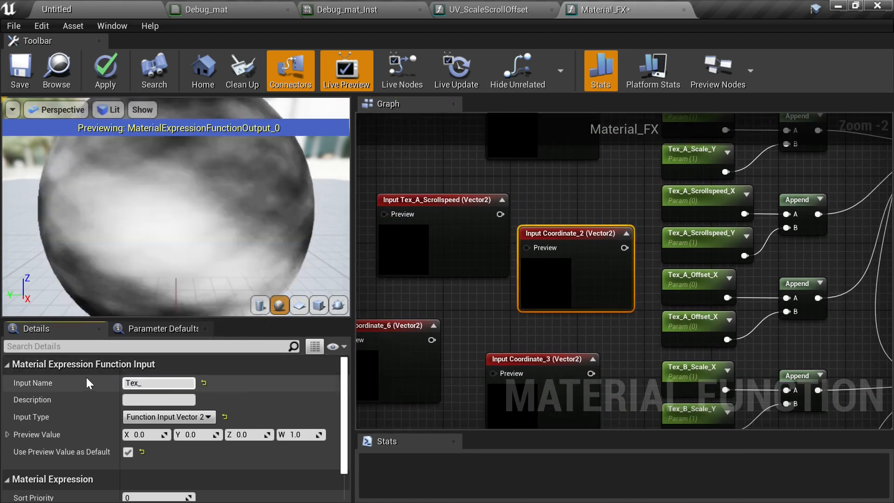
pyautogui.write('A_Offset')
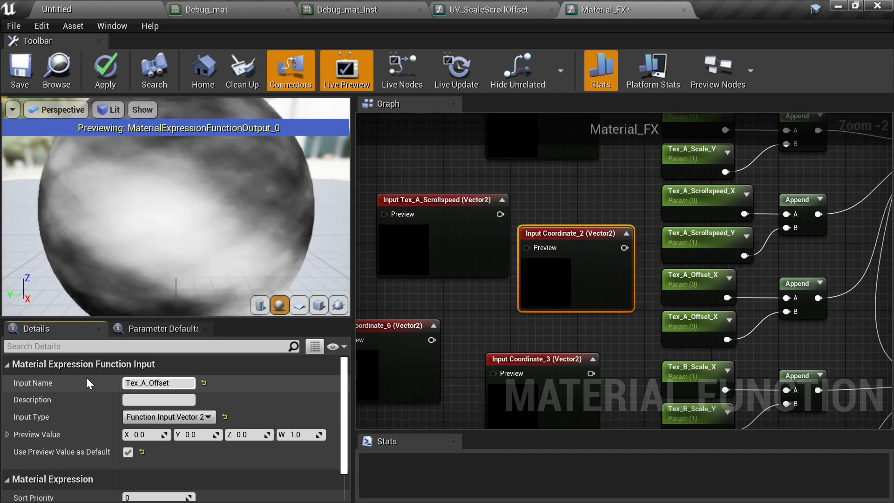
pyautogui.press('Return')
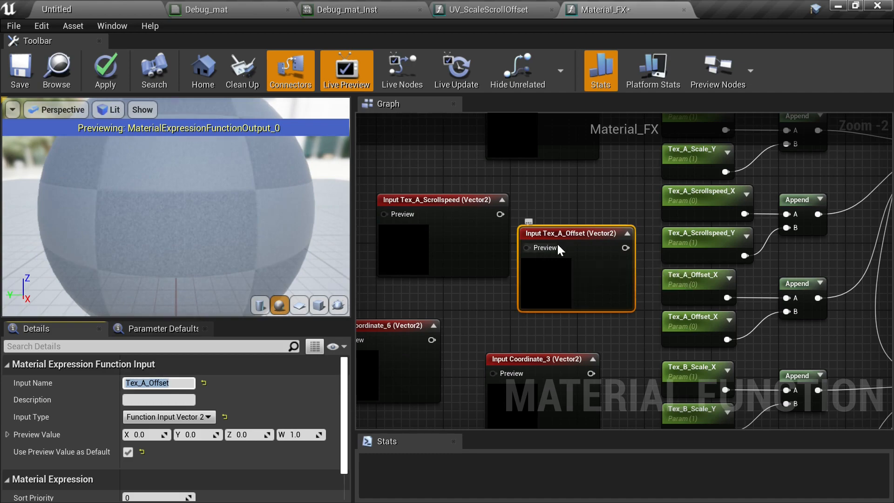
# - Move the Coordinate_6 input below the others and rename it Tex_A
pyautogui.moveTo(558, 245); pyautogui.dragTo(586, 275, button='right')
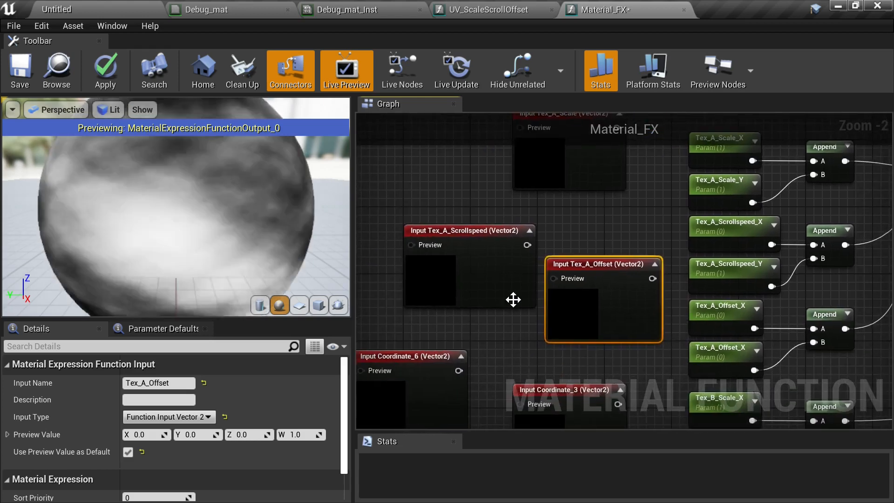
pyautogui.moveTo(513, 299); pyautogui.dragTo(538, 323, button='right')
pyautogui.click(531, 347)
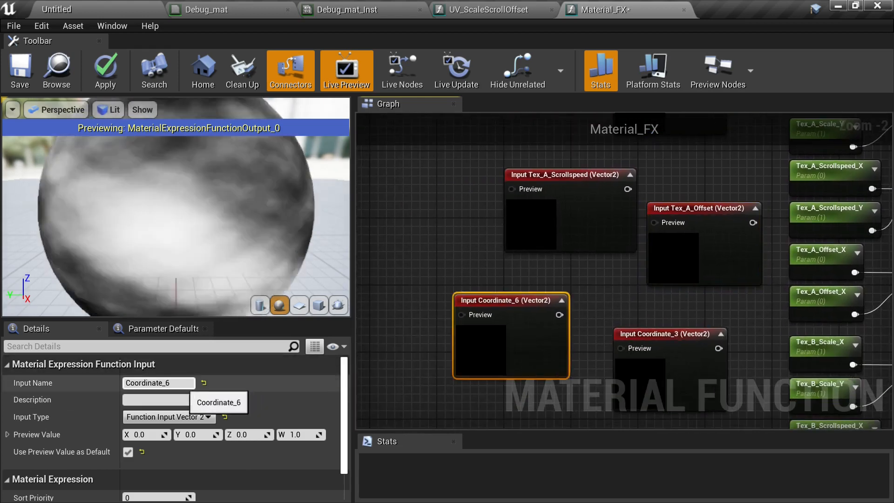
pyautogui.moveTo(184, 384); pyautogui.dragTo(84, 376)
pyautogui.write('T')
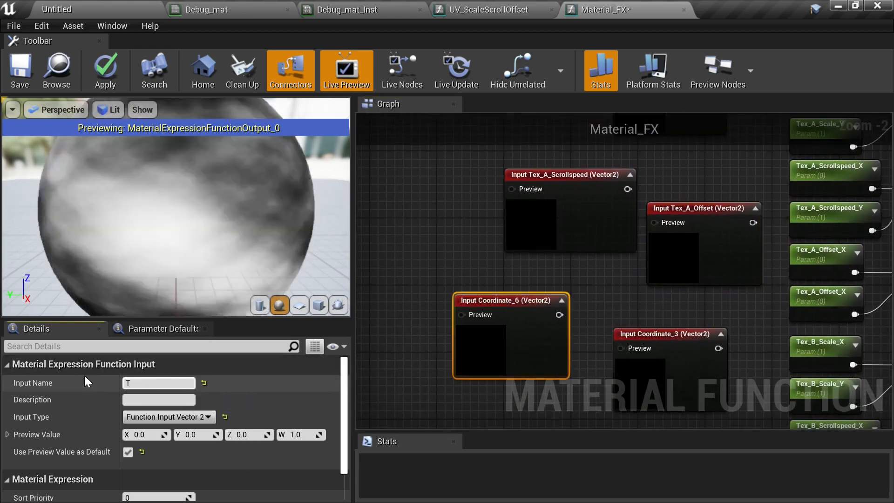
pyautogui.write('exture')
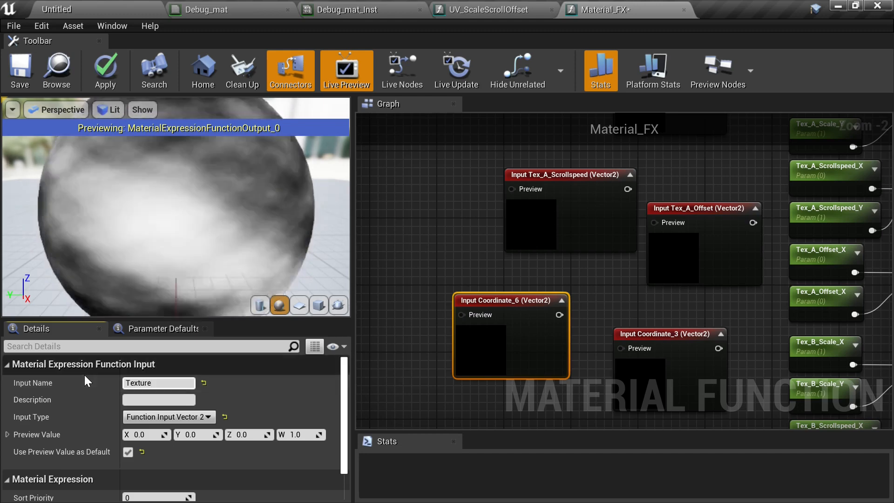
pyautogui.press('BackSpace')
pyautogui.press('BackSpace')
pyautogui.press('BackSpace')
pyautogui.press('BackSpace')
pyautogui.write('_A')
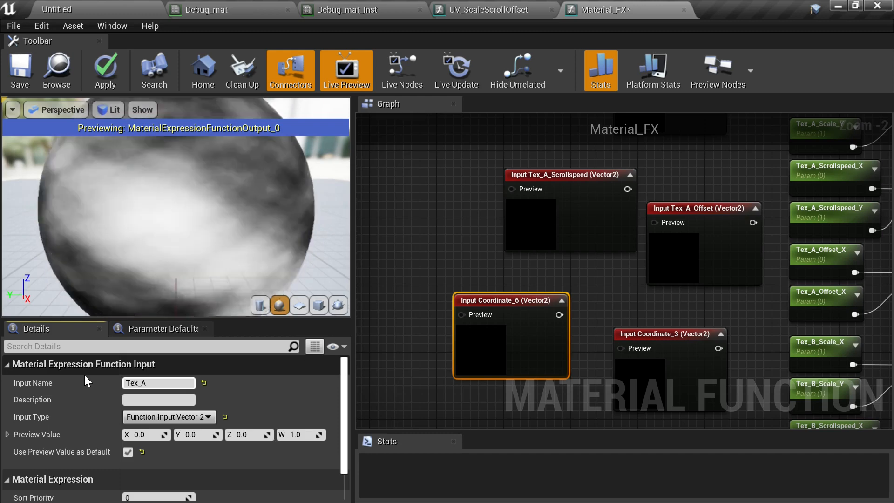
pyautogui.press('Return')
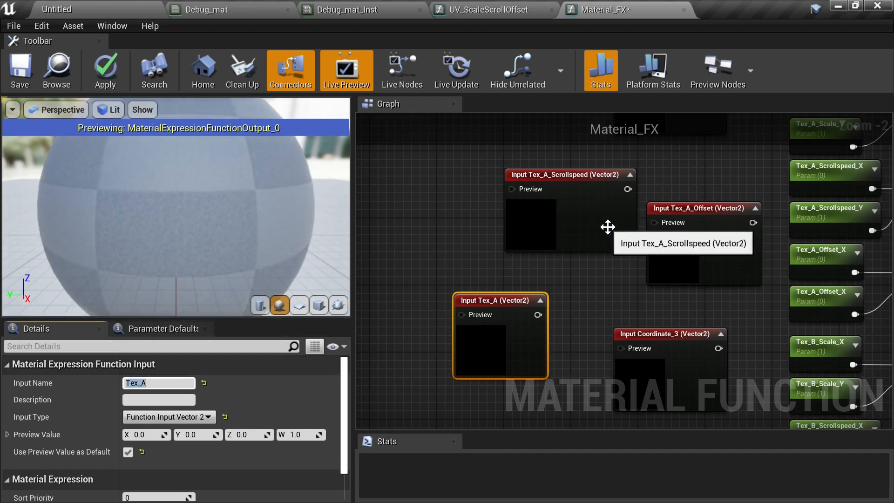
# - Connect the Tex_A_Scale input's output to the first UV_ScaleScrollOffset node's Tex_Scale pin
pyautogui.moveTo(607, 227); pyautogui.dragTo(489, 341, button='right')
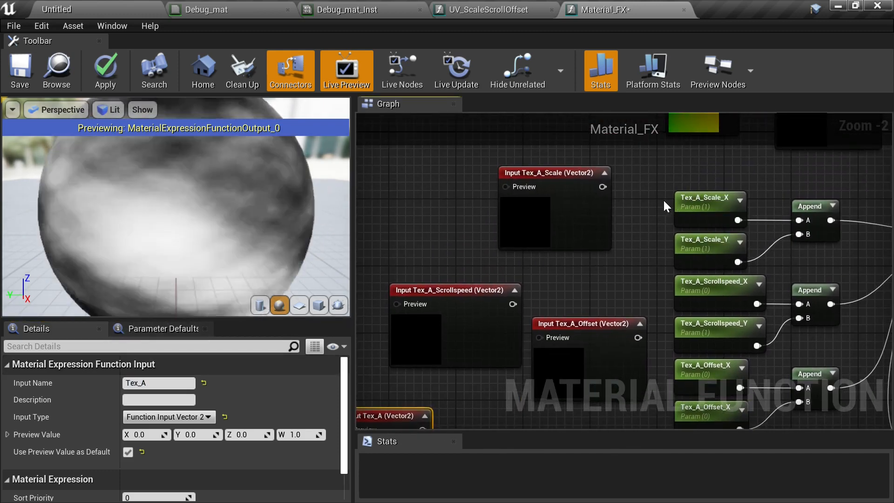
pyautogui.moveTo(663, 199); pyautogui.dragTo(826, 253)
pyautogui.moveTo(825, 253); pyautogui.dragTo(864, 276, button='right')
pyautogui.moveTo(814, 231); pyautogui.dragTo(544, 210)
pyautogui.moveTo(654, 245); pyautogui.dragTo(531, 244, button='right')
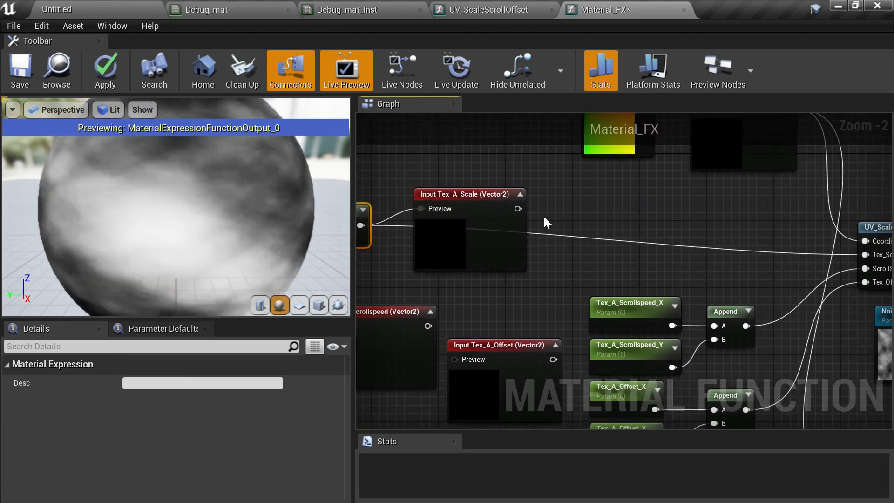
pyautogui.moveTo(517, 208); pyautogui.dragTo(863, 254)
pyautogui.moveTo(577, 240); pyautogui.dragTo(356, 246, button='right')
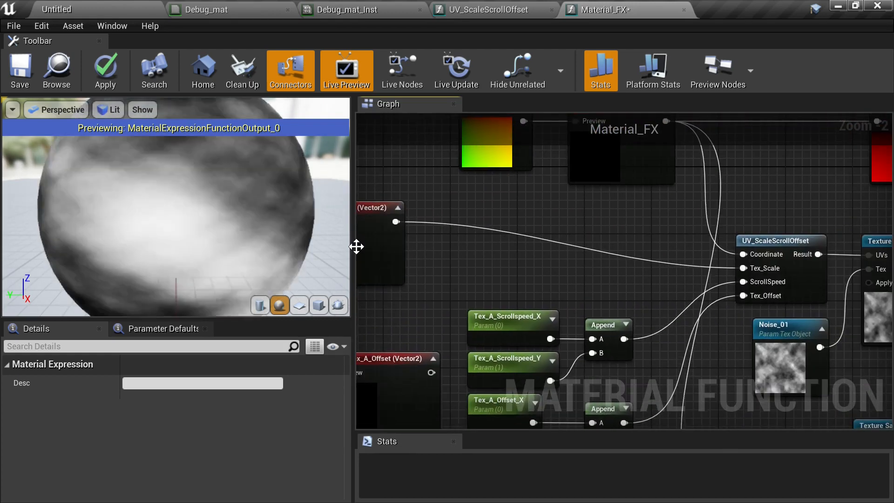
# - Connect the scale Append output to the Tex_A_Scale input's Preview pin and move the Tex_A_Scale_X/Y parameters beside it
pyautogui.rightClick(356, 245)
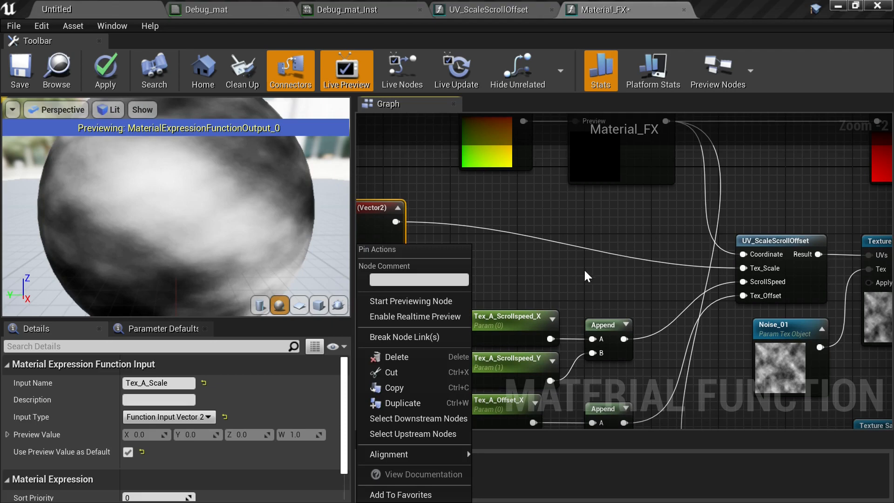
pyautogui.click(538, 251)
pyautogui.moveTo(537, 251); pyautogui.dragTo(839, 263, button='right')
pyautogui.moveTo(741, 261); pyautogui.dragTo(847, 269, button='right')
pyautogui.moveTo(454, 211); pyautogui.dragTo(460, 218)
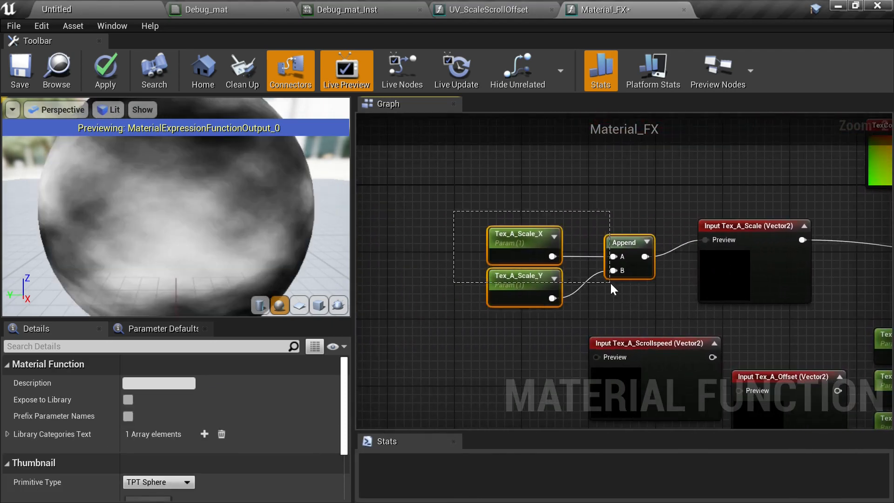
pyautogui.moveTo(610, 282); pyautogui.dragTo(610, 281)
pyautogui.moveTo(515, 269); pyautogui.dragTo(539, 253)
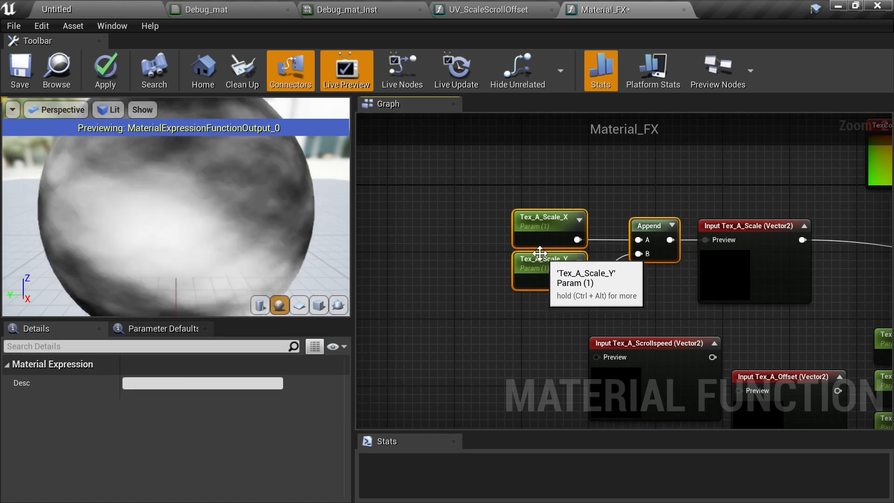
# - Convert the Tex_A_Scale_X and Tex_A_Scale_Y parameters into constants
pyautogui.click(535, 231)
pyautogui.rightClick(537, 225)
pyautogui.click(605, 278)
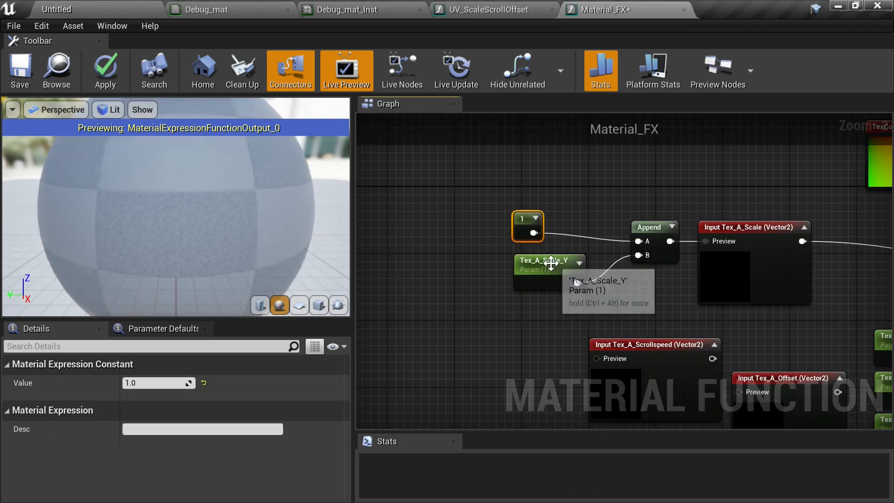
pyautogui.click(551, 263)
pyautogui.rightClick(539, 264)
pyautogui.click(588, 281)
# - Move the Tex_A_Scrollspeed_X/Y parameters and their Append beside the Tex_A_Scrollspeed input and connect the Append to its Preview pin
pyautogui.moveTo(697, 291); pyautogui.dragTo(556, 274, button='right')
pyautogui.moveTo(682, 275); pyautogui.dragTo(580, 199, button='right')
pyautogui.moveTo(611, 236); pyautogui.dragTo(740, 208, button='right')
pyautogui.moveTo(761, 184); pyautogui.dragTo(862, 275)
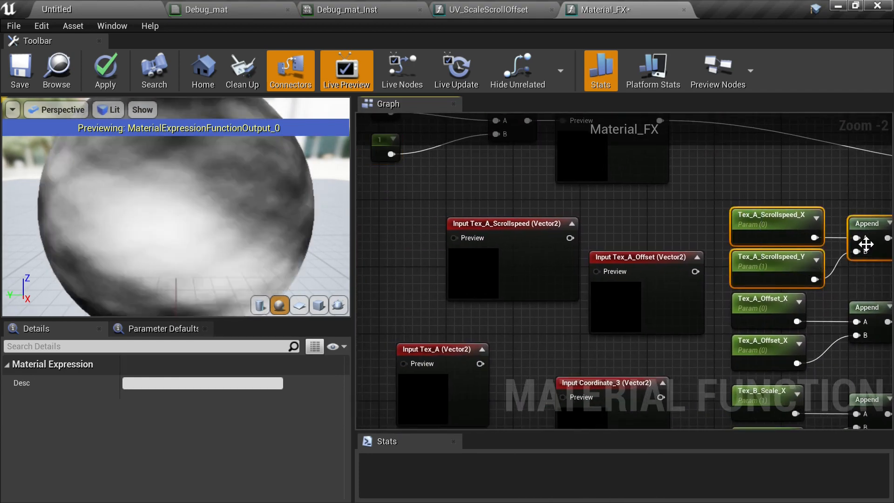
pyautogui.moveTo(866, 244); pyautogui.dragTo(462, 239)
pyautogui.moveTo(569, 238); pyautogui.dragTo(712, 182)
pyautogui.moveTo(589, 237); pyautogui.dragTo(863, 257, button='right')
pyautogui.moveTo(632, 239); pyautogui.dragTo(763, 255, button='right')
pyautogui.moveTo(520, 271); pyautogui.dragTo(618, 273, button='right')
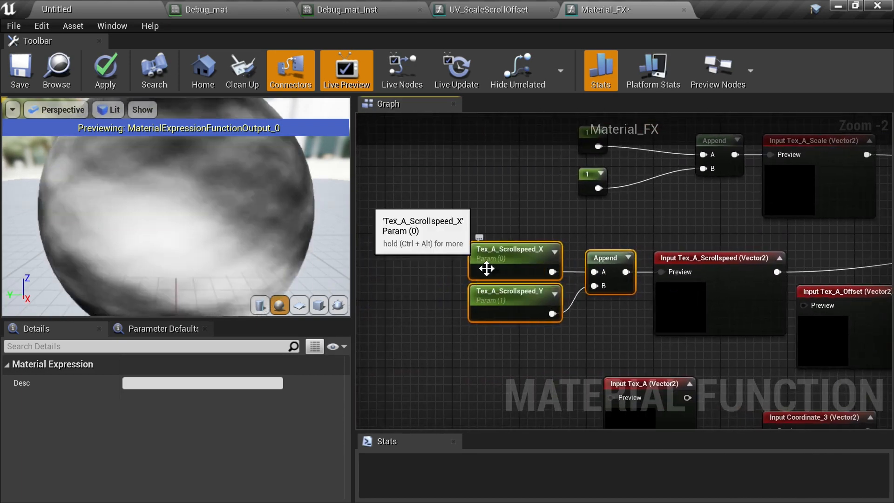
# - Convert the Tex_A_Scrollspeed_X and Tex_A_Scrollspeed_Y parameters into constants
pyautogui.click(500, 260)
pyautogui.rightClick(500, 259)
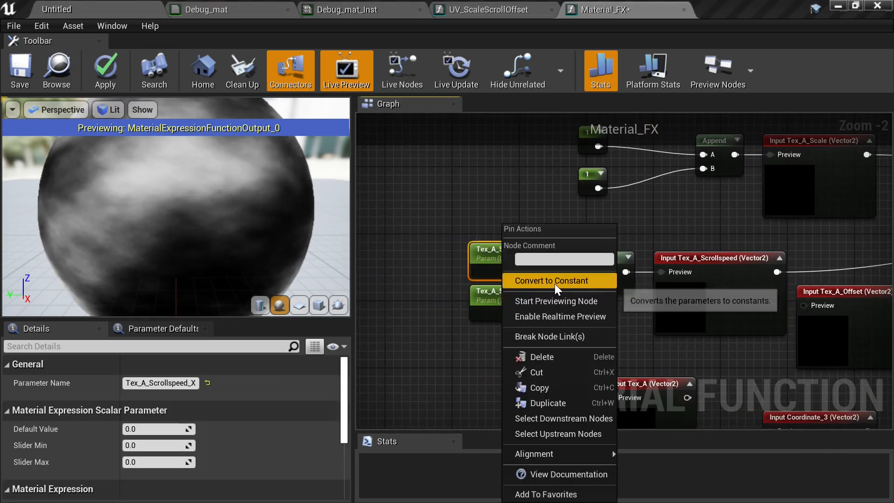
pyautogui.click(554, 282)
pyautogui.click(502, 294)
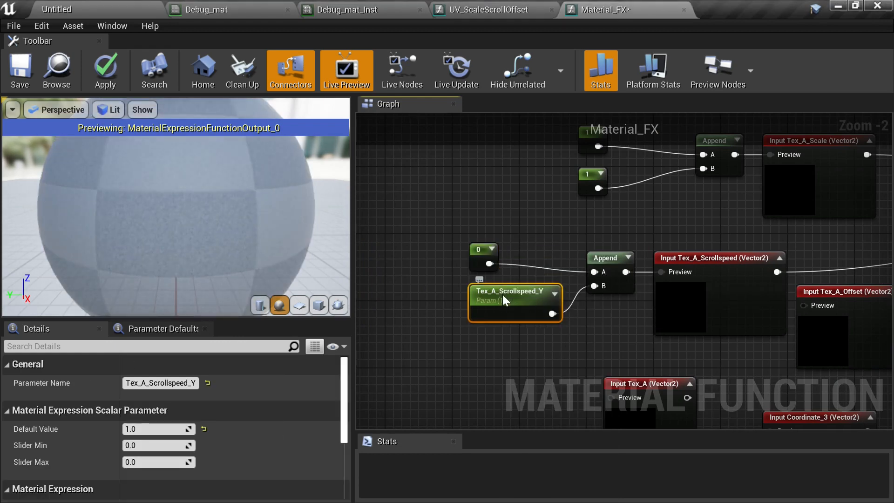
pyautogui.rightClick(503, 295)
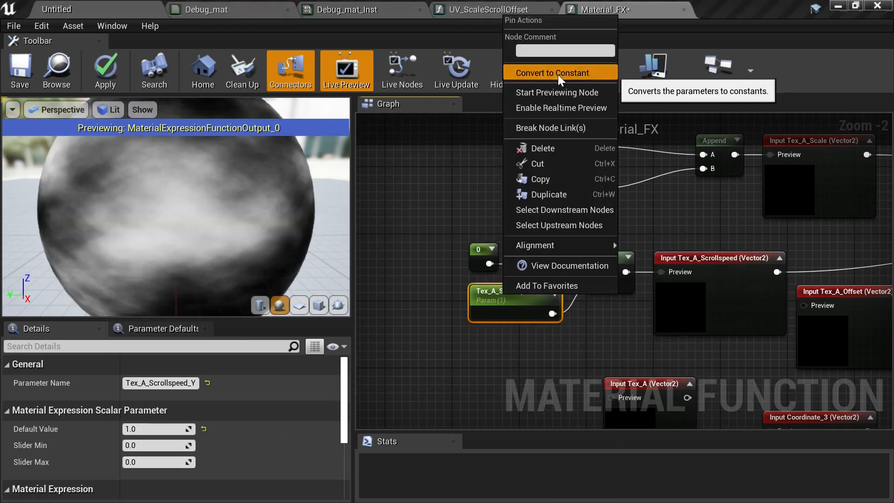
pyautogui.click(558, 74)
# - Move the two Tex_A_Offset_X parameters and their Append beside the Tex_A_Offset input
pyautogui.moveTo(732, 254); pyautogui.dragTo(568, 167, button='right')
pyautogui.moveTo(613, 228); pyautogui.dragTo(513, 243, button='right')
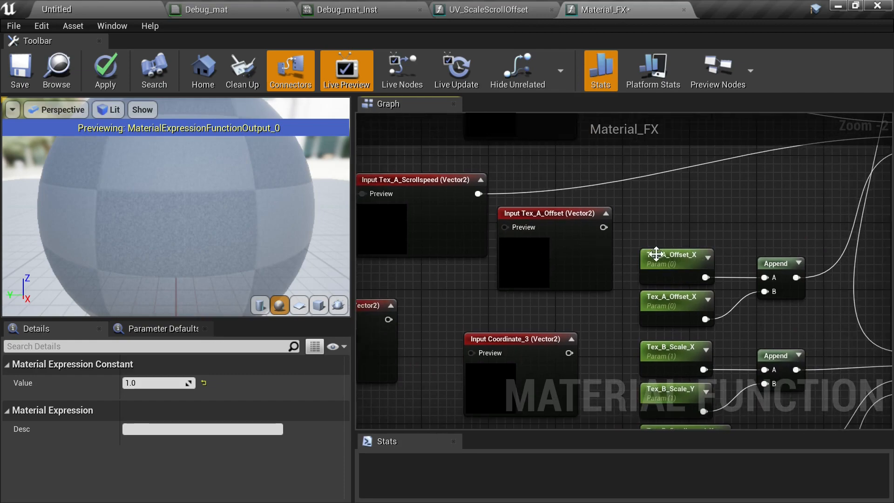
pyautogui.moveTo(667, 240); pyautogui.dragTo(822, 318)
pyautogui.moveTo(822, 318); pyautogui.dragTo(884, 285, button='right')
pyautogui.scroll(-1, 862, 290)
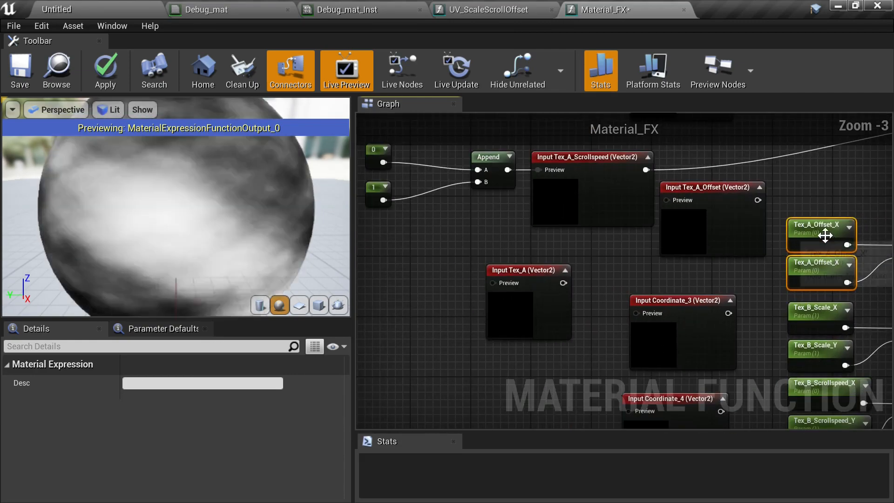
pyautogui.moveTo(823, 234); pyautogui.dragTo(678, 254)
pyautogui.moveTo(678, 254); pyautogui.dragTo(459, 307, button='right')
pyautogui.scroll(1, 502, 302)
pyautogui.moveTo(561, 329); pyautogui.dragTo(799, 267)
pyautogui.moveTo(800, 267); pyautogui.dragTo(497, 318, button='right')
pyautogui.moveTo(489, 308); pyautogui.dragTo(809, 232)
pyautogui.scroll(-2, 708, 257)
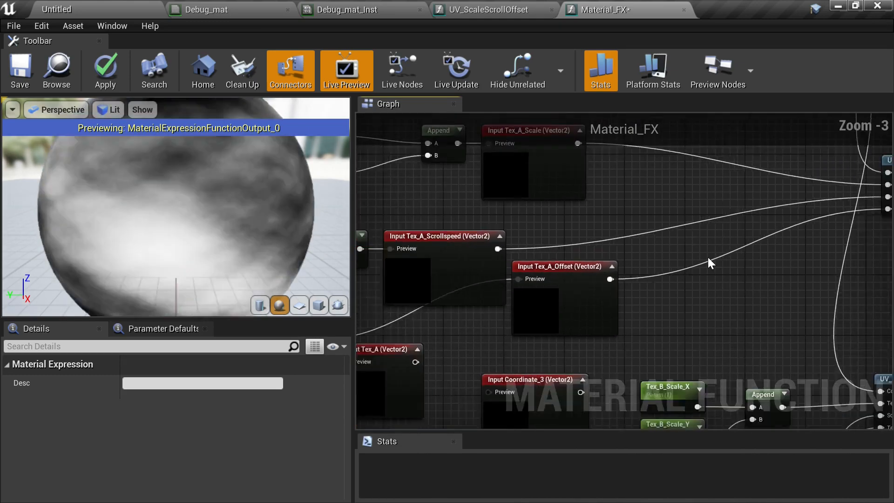
# - Rearrange the Tex_A_Scale and Tex_A_Scrollspeed constant, Append and input groups into a column
pyautogui.click(558, 248)
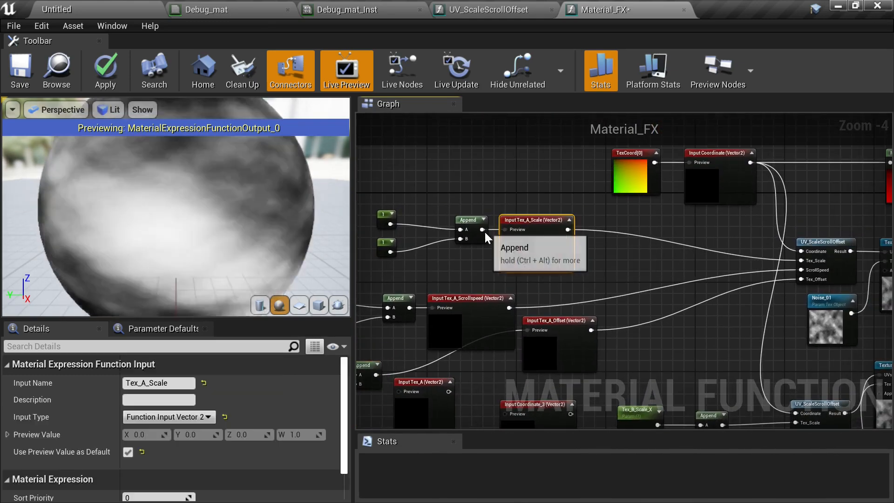
pyautogui.moveTo(484, 232); pyautogui.dragTo(547, 231, button='right')
pyautogui.moveTo(418, 193); pyautogui.dragTo(475, 249)
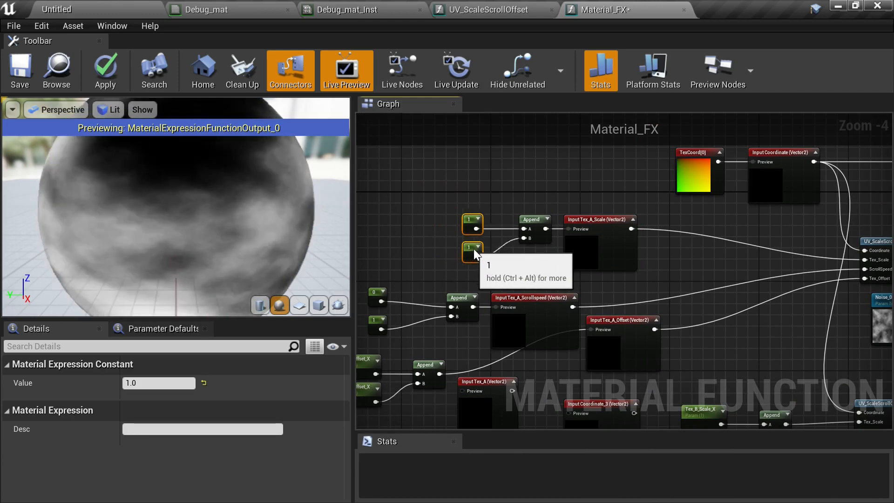
pyautogui.moveTo(461, 203); pyautogui.dragTo(623, 262)
pyautogui.moveTo(623, 261); pyautogui.dragTo(736, 254)
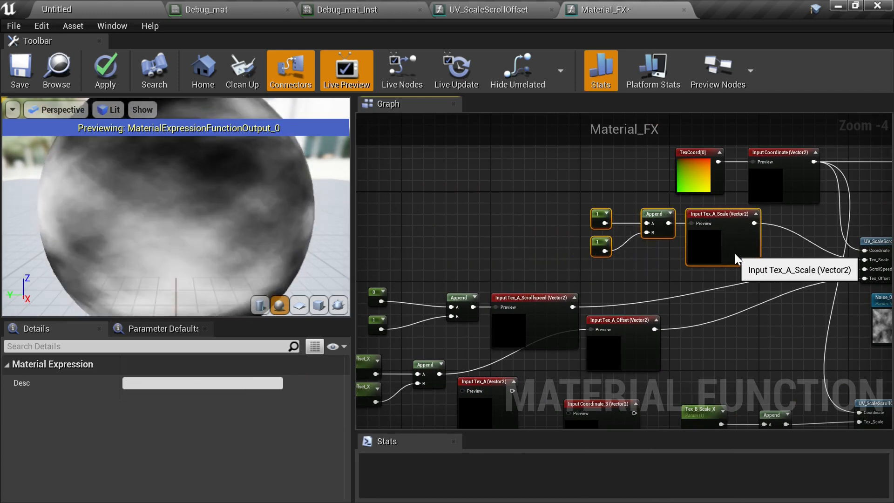
pyautogui.moveTo(675, 277); pyautogui.dragTo(751, 250, button='right')
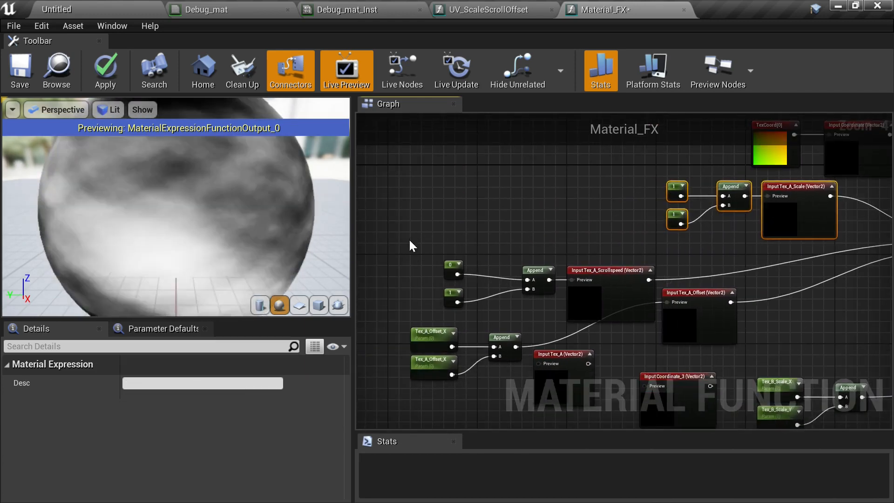
pyautogui.moveTo(601, 292); pyautogui.dragTo(607, 244)
pyautogui.moveTo(610, 336); pyautogui.dragTo(585, 265, button='right')
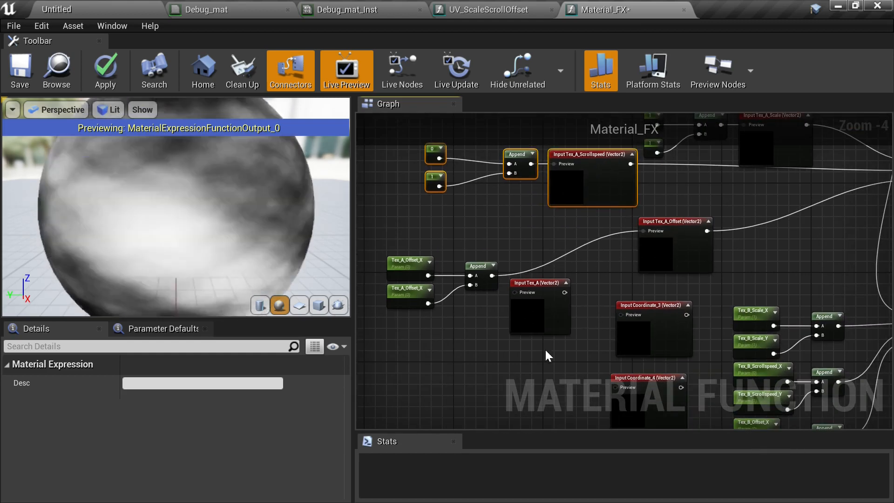
# - Position the Tex_A_Offset parameters, Append and input below the scrollspeed group, linking the Append to the input's Preview pin
pyautogui.moveTo(545, 351); pyautogui.dragTo(490, 263, button='right')
pyautogui.moveTo(517, 272); pyautogui.dragTo(662, 335)
pyautogui.moveTo(514, 232); pyautogui.dragTo(514, 304)
pyautogui.moveTo(598, 188); pyautogui.dragTo(654, 273, button='right')
pyautogui.click(680, 273)
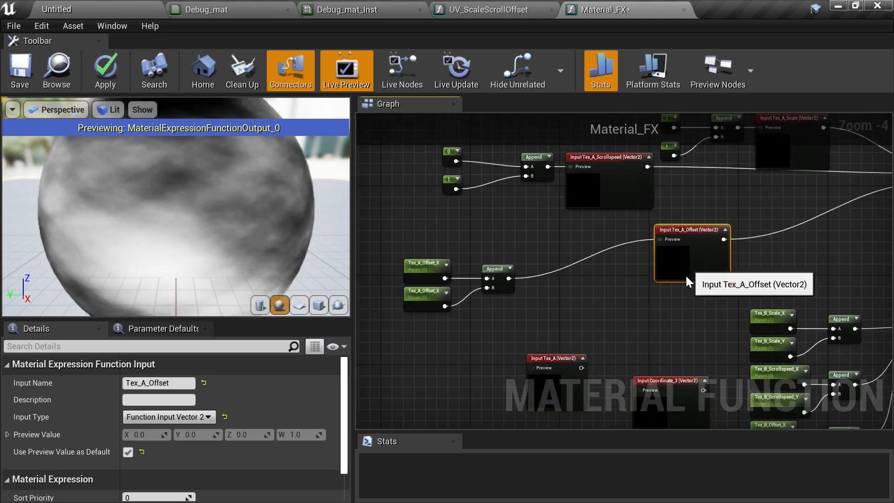
pyautogui.moveTo(685, 273); pyautogui.dragTo(569, 301)
pyautogui.moveTo(499, 302); pyautogui.dragTo(593, 290, button='right')
pyautogui.scroll(1, 470, 287)
# - Convert both Tex_A_Offset_X parameters into constants
pyautogui.rightClick(544, 245)
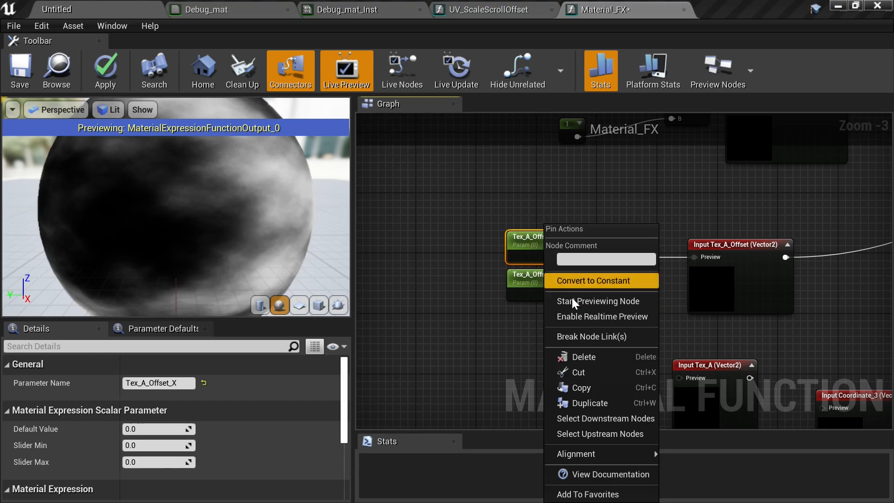
pyautogui.click(600, 281)
pyautogui.click(533, 283)
pyautogui.rightClick(533, 283)
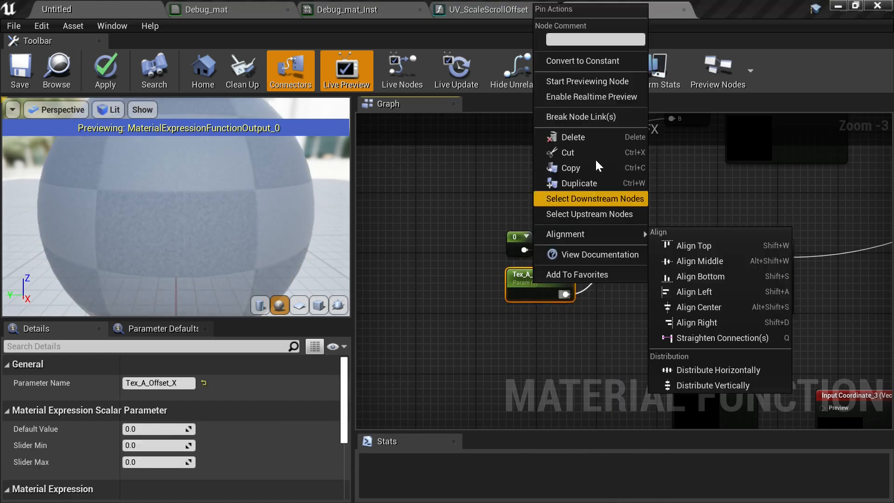
pyautogui.click(587, 64)
# - Tidy the scale, scrollspeed and offset constant groups into an aligned stack
pyautogui.moveTo(665, 216); pyautogui.dragTo(525, 262, button='right')
pyautogui.scroll(-1, 488, 298)
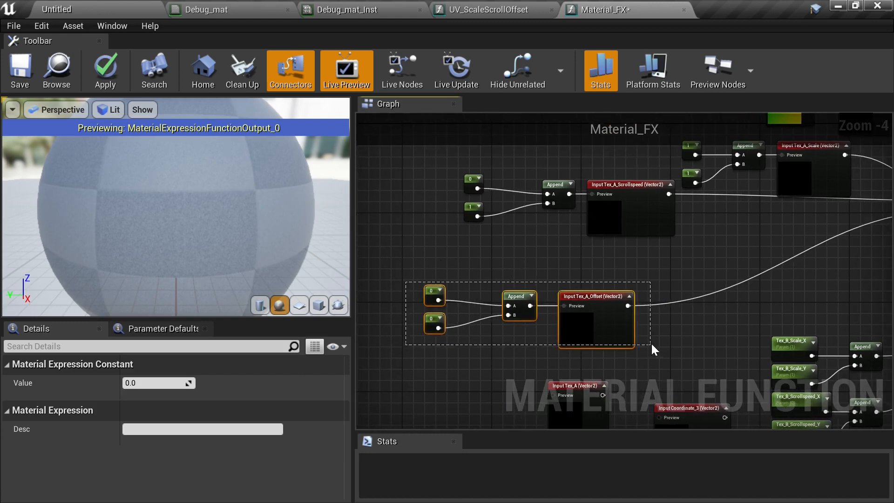
pyautogui.moveTo(652, 344); pyautogui.dragTo(652, 345)
pyautogui.moveTo(607, 327); pyautogui.dragTo(659, 277)
pyautogui.moveTo(794, 268); pyautogui.dragTo(667, 361, button='right')
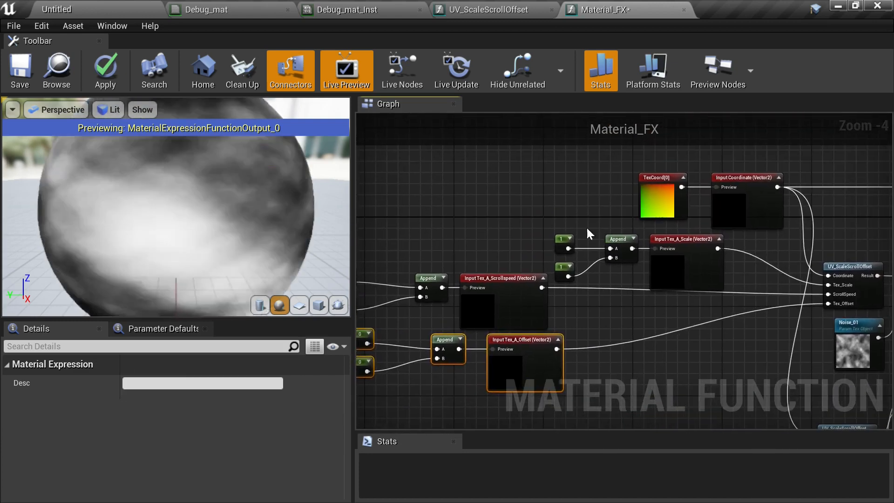
pyautogui.moveTo(544, 238); pyautogui.dragTo(526, 251)
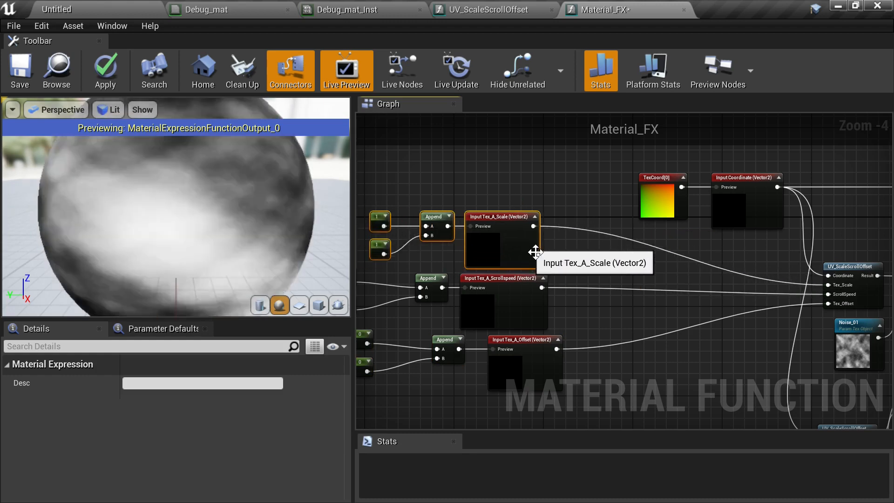
pyautogui.moveTo(600, 346); pyautogui.dragTo(720, 322, button='right')
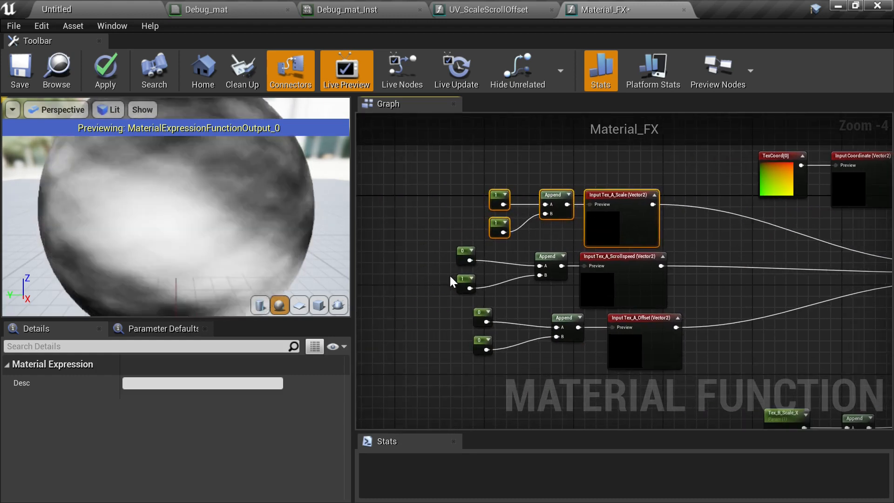
pyautogui.moveTo(448, 247); pyautogui.dragTo(493, 260)
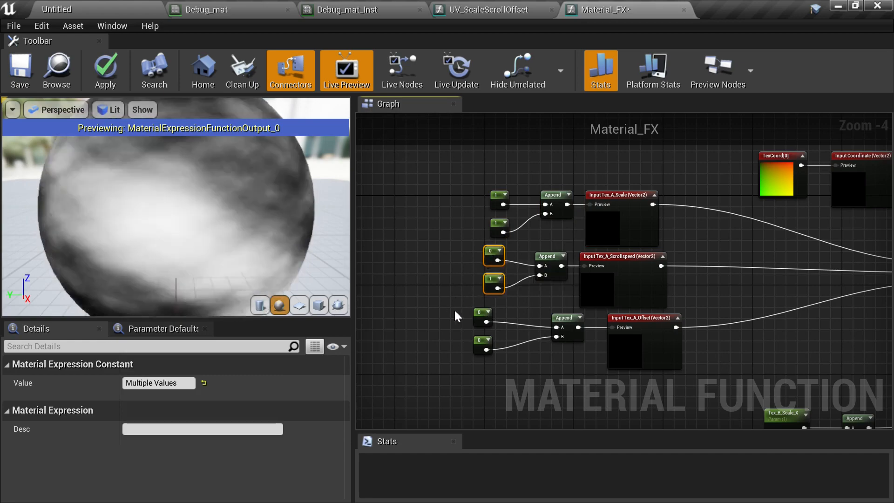
pyautogui.moveTo(454, 309); pyautogui.dragTo(483, 338)
pyautogui.moveTo(568, 322); pyautogui.dragTo(562, 322)
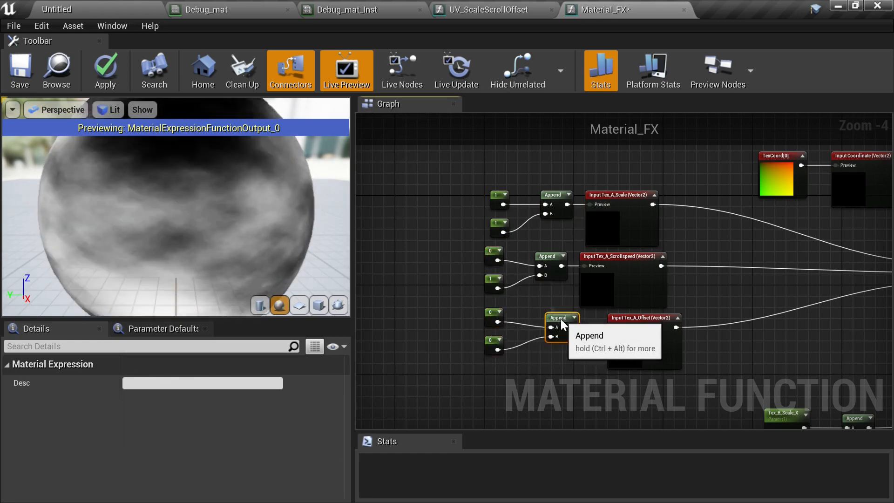
pyautogui.moveTo(640, 351); pyautogui.dragTo(621, 344)
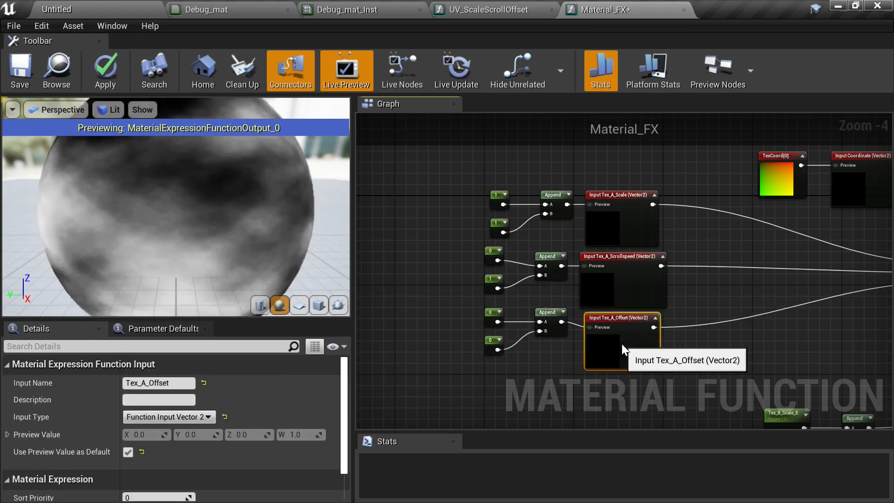
pyautogui.moveTo(621, 343); pyautogui.dragTo(604, 270, button='right')
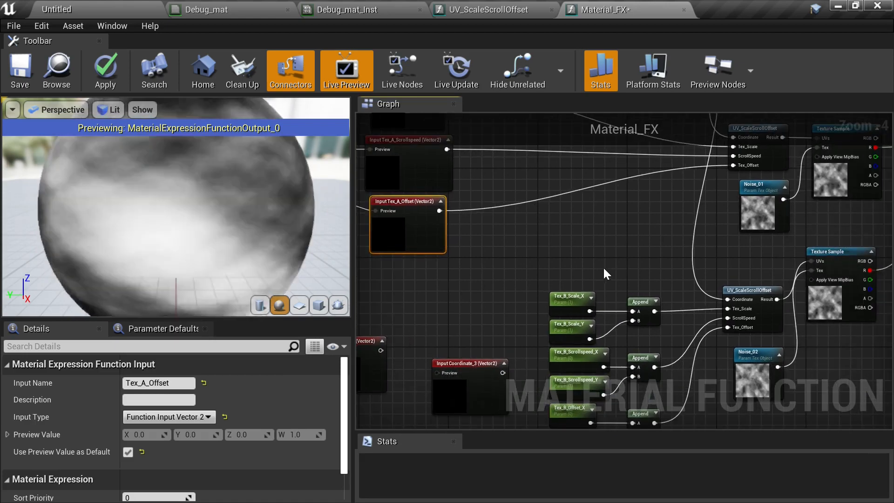
# - Set the second Tex_A_Scrollspeed constant to 0
pyautogui.moveTo(507, 220); pyautogui.dragTo(697, 318, button='right')
pyautogui.scroll(1, 460, 261)
pyautogui.click(469, 266)
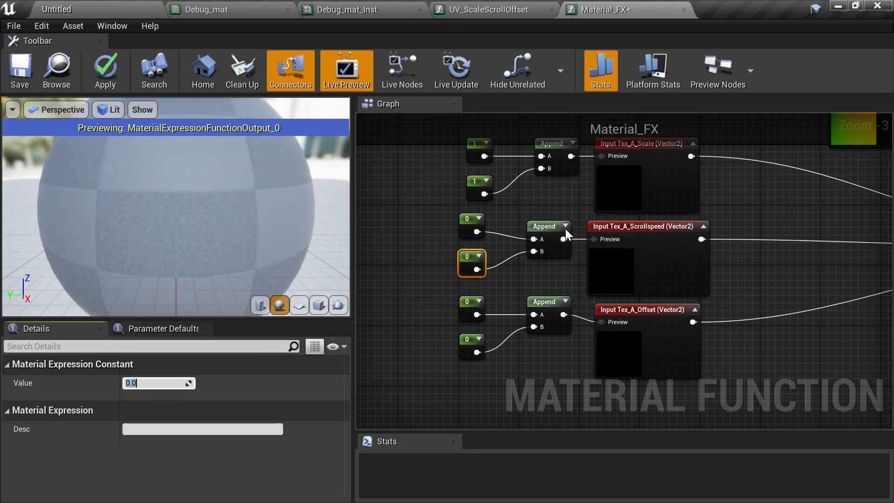
pyautogui.scroll(-2, 665, 238)
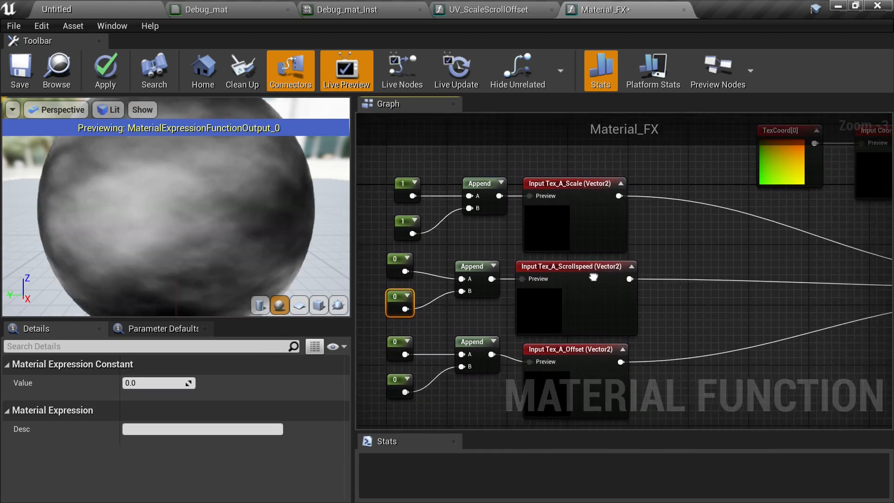
# - Change the Tex_A function input's type to Function Input Texture 2D
pyautogui.moveTo(594, 276); pyautogui.dragTo(551, 231, button='right')
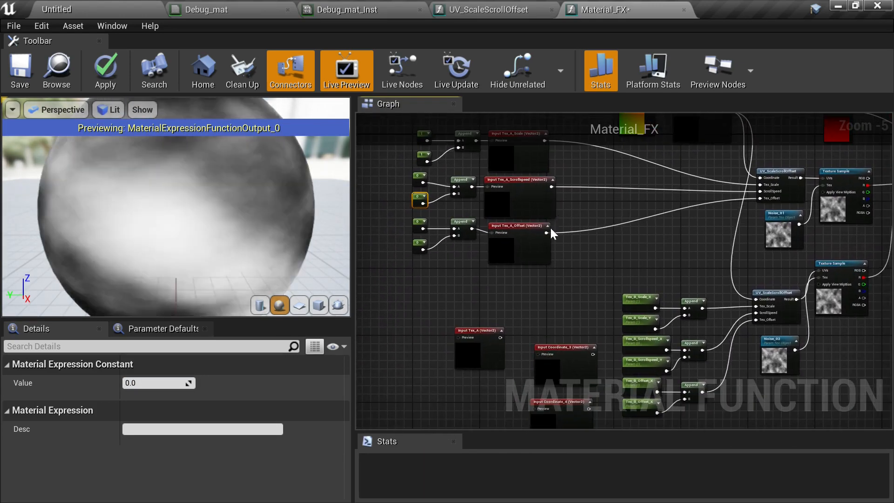
pyautogui.moveTo(486, 370); pyautogui.dragTo(668, 241)
pyautogui.scroll(4, 680, 249)
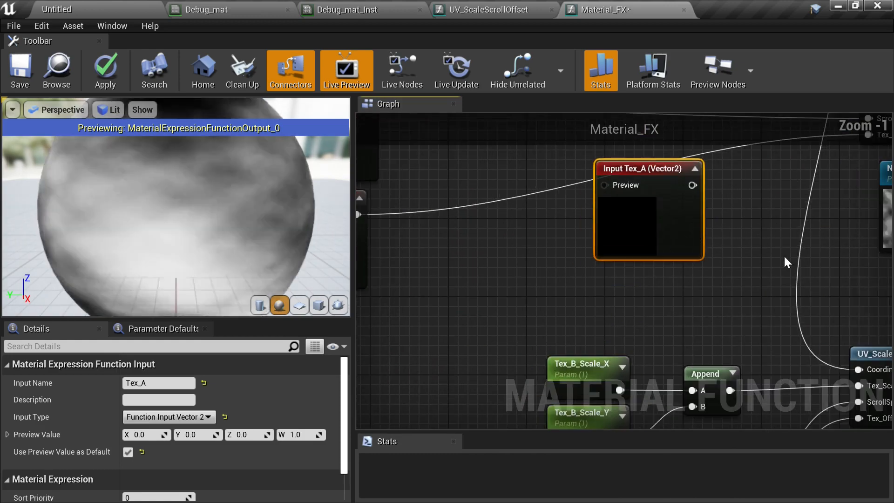
pyautogui.moveTo(656, 245); pyautogui.dragTo(839, 380, button='right')
pyautogui.moveTo(729, 353); pyautogui.dragTo(650, 339, button='right')
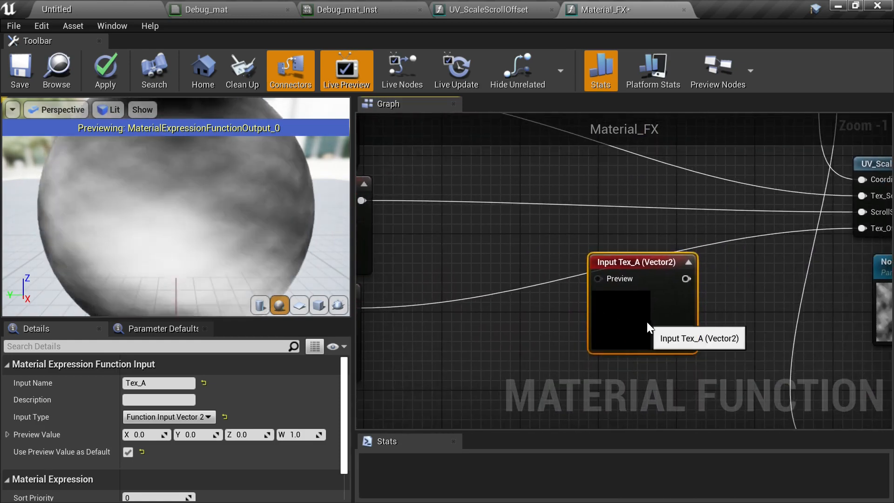
pyautogui.click(211, 417)
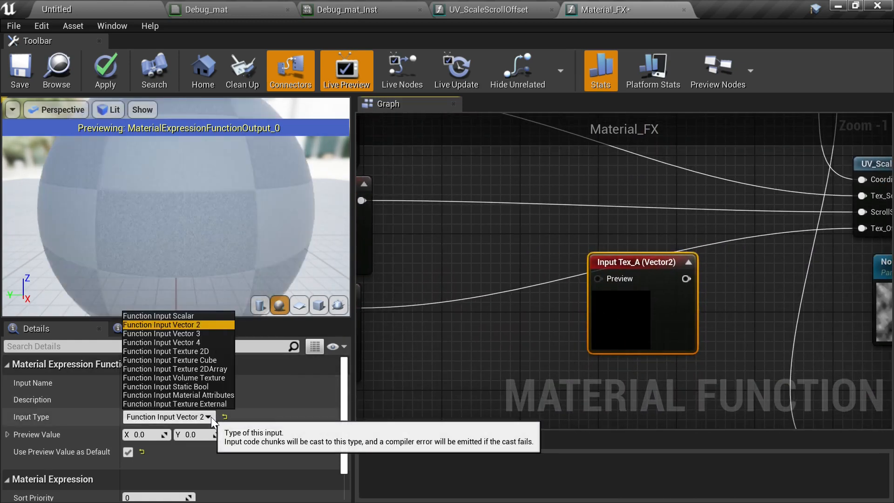
pyautogui.click(197, 352)
# - Move the Noise_01 texture object beside the Tex_A input and connect it to the input's Preview pin
pyautogui.moveTo(563, 329); pyautogui.dragTo(451, 328, button='right')
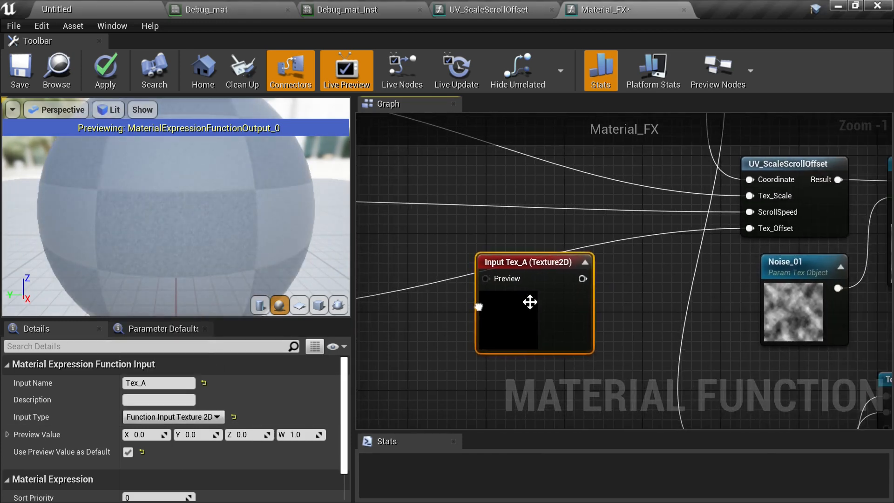
pyautogui.click(797, 312)
pyautogui.moveTo(797, 312); pyautogui.dragTo(403, 314)
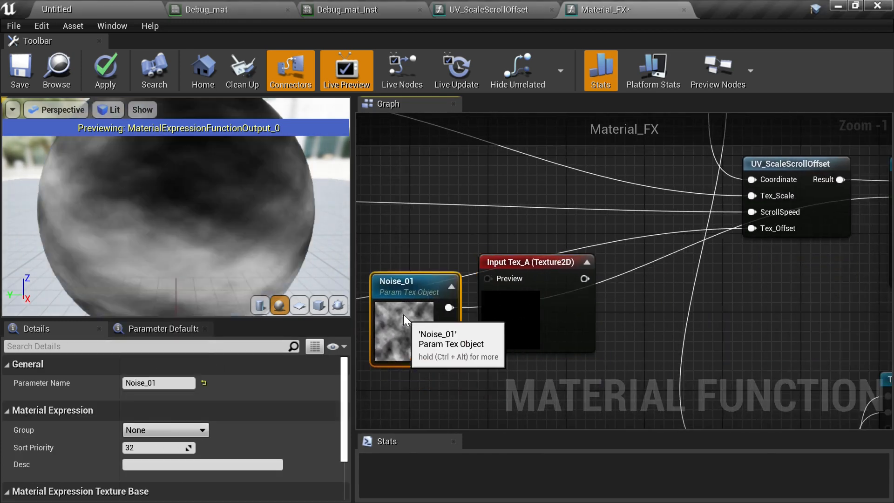
pyautogui.moveTo(439, 287); pyautogui.dragTo(486, 278)
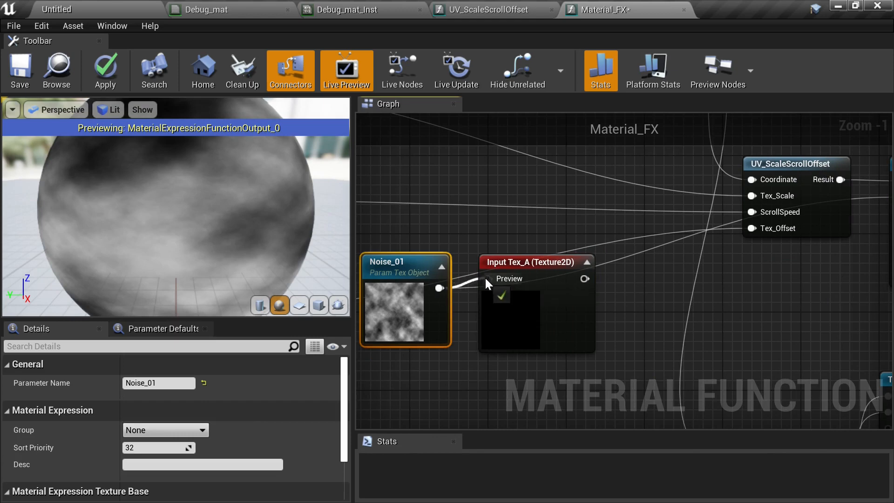
pyautogui.moveTo(616, 305); pyautogui.dragTo(544, 318, button='right')
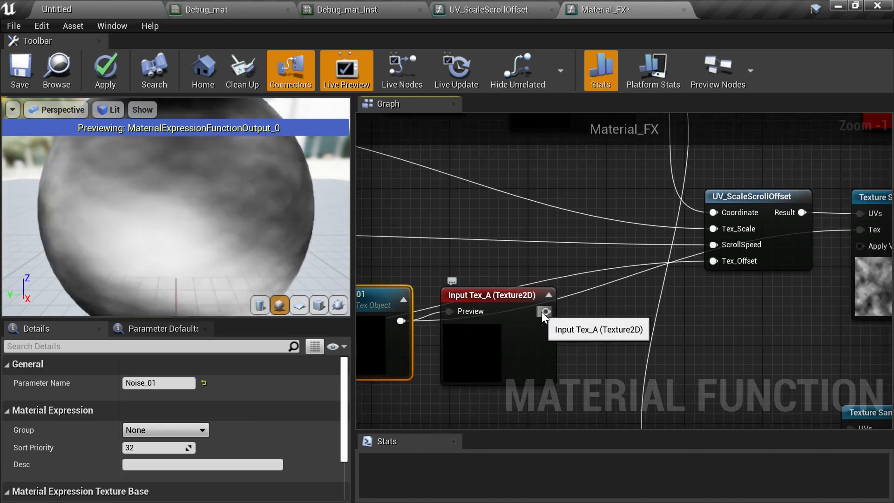
# - Connect the Tex_A input's output to the Tex input of the Texture Sample node
pyautogui.moveTo(546, 311); pyautogui.dragTo(859, 230)
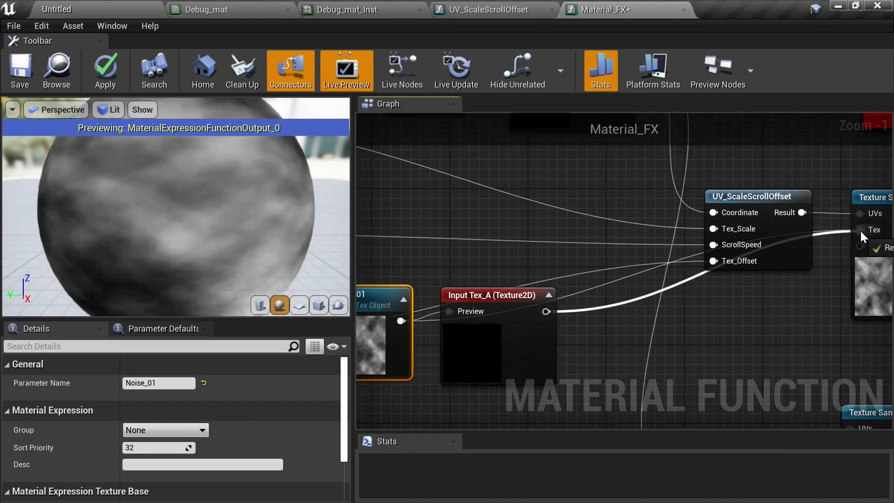
pyautogui.moveTo(819, 308); pyautogui.dragTo(695, 323, button='right')
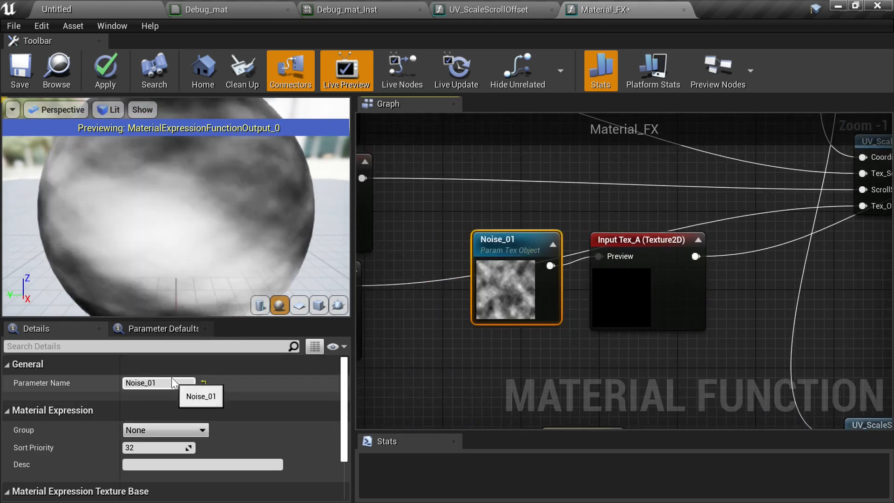
# - Convert the Noise_01 texture parameter into a constant Texture Object feeding the Tex_A input
pyautogui.rightClick(502, 290)
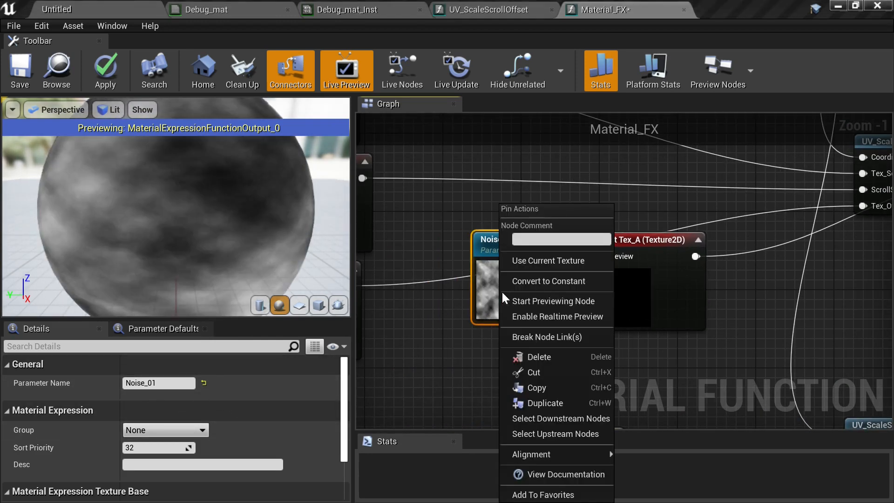
pyautogui.click(556, 282)
pyautogui.moveTo(631, 303); pyautogui.dragTo(706, 278, button='right')
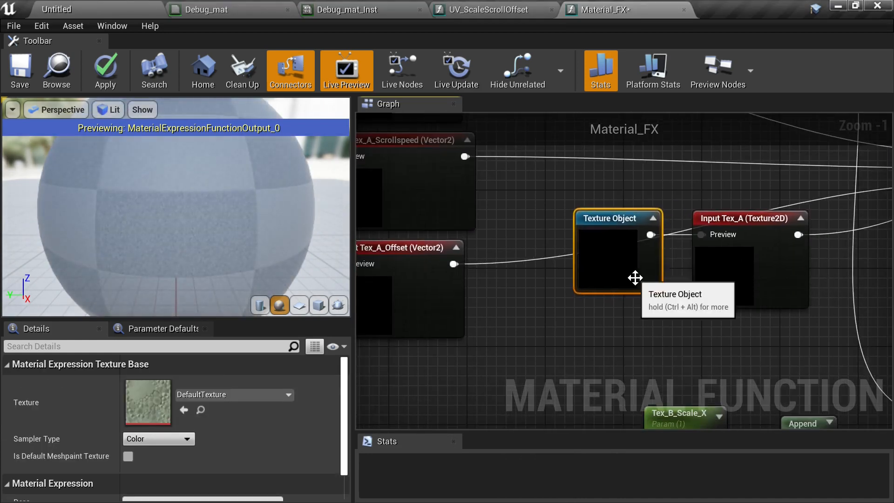
pyautogui.click(710, 265)
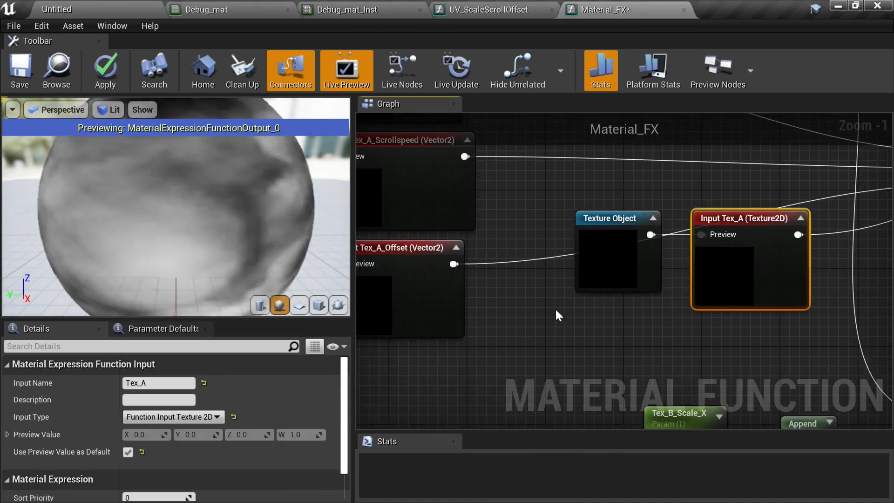
pyautogui.scroll(-1, 603, 282)
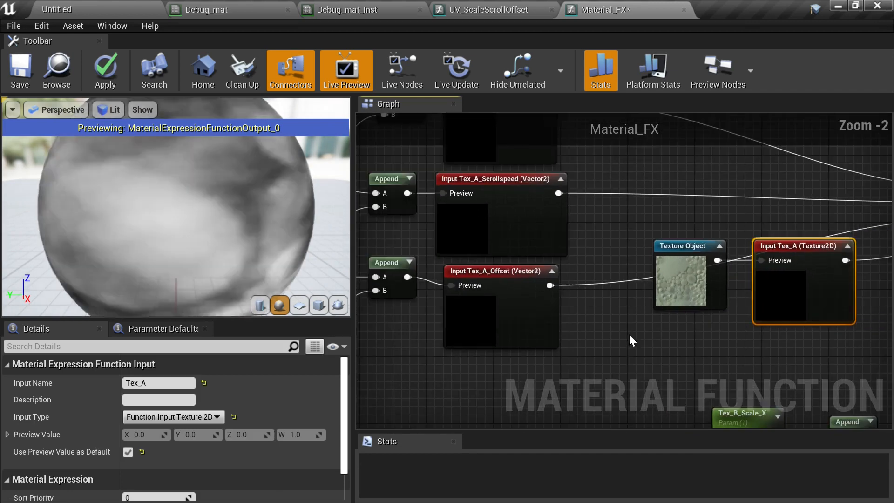
# - Set the Texture Object's texture to CloudNoise
pyautogui.click(689, 290)
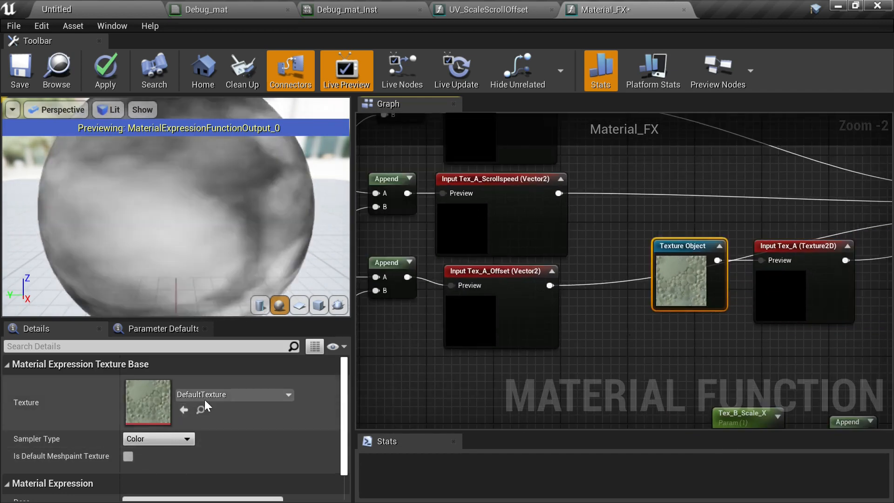
pyautogui.click(206, 394)
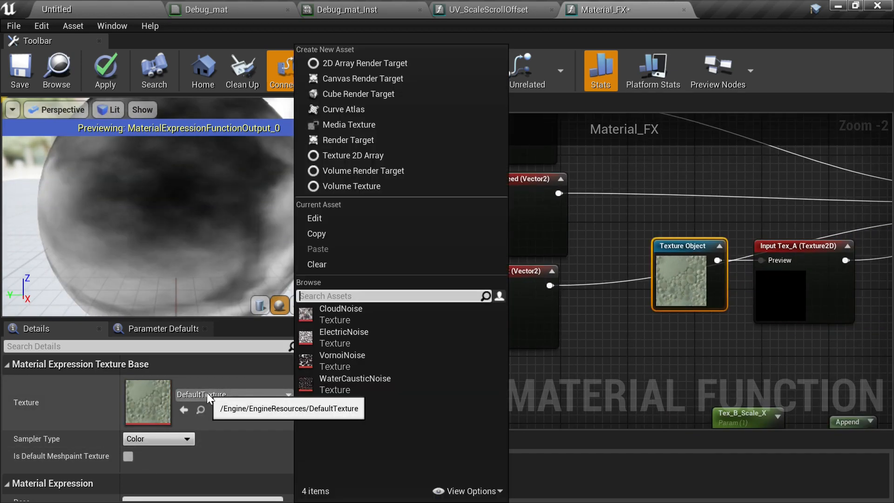
pyautogui.click(369, 315)
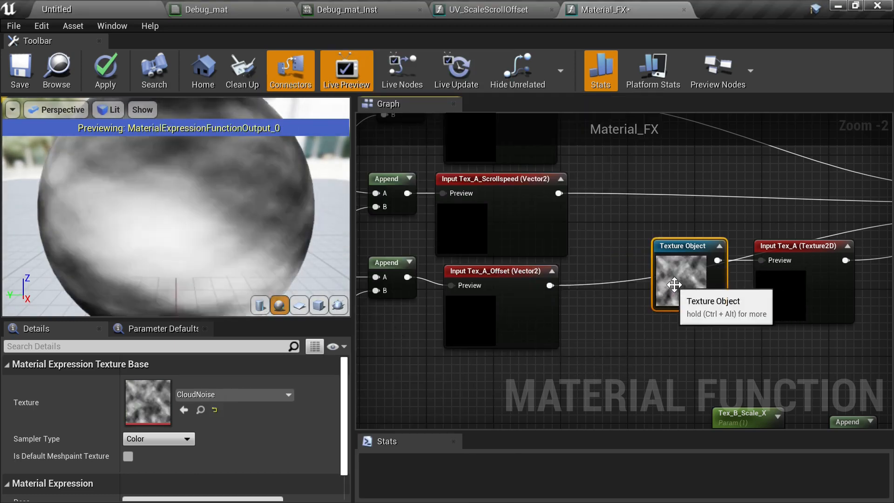
# - Move the Texture Object and the Tex_A input below the offset group in the aligned stack
pyautogui.moveTo(617, 242); pyautogui.dragTo(832, 325)
pyautogui.moveTo(646, 329)
pyautogui.mouseDown(button='right')
pyautogui.moveTo(681, 300)
pyautogui.moveTo(652, 313)
pyautogui.mouseUp(button='right')
pyautogui.scroll(-2, 681, 301)
pyautogui.moveTo(752, 280); pyautogui.dragTo(545, 358)
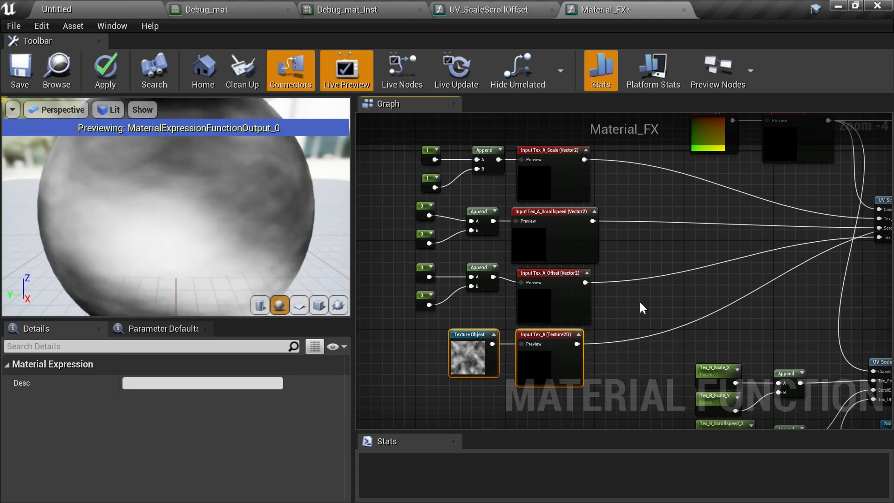
# - Reset the Texture Object's texture back to its default texture
pyautogui.click(638, 301)
pyautogui.moveTo(636, 331); pyautogui.dragTo(697, 268, button='right')
pyautogui.scroll(3, 554, 298)
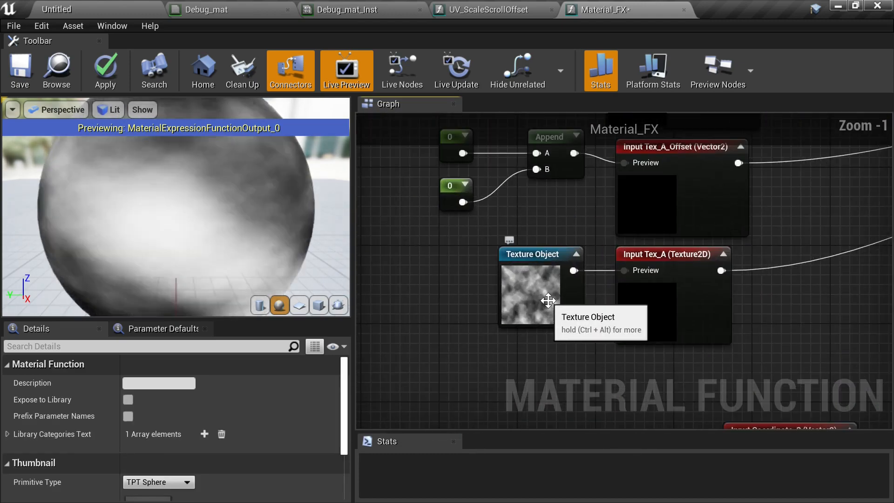
pyautogui.click(538, 302)
pyautogui.click(239, 398)
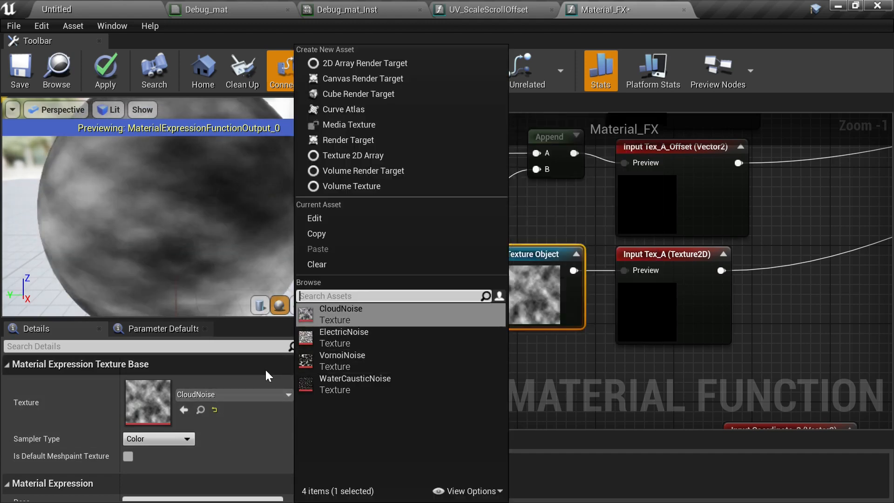
pyautogui.click(603, 371)
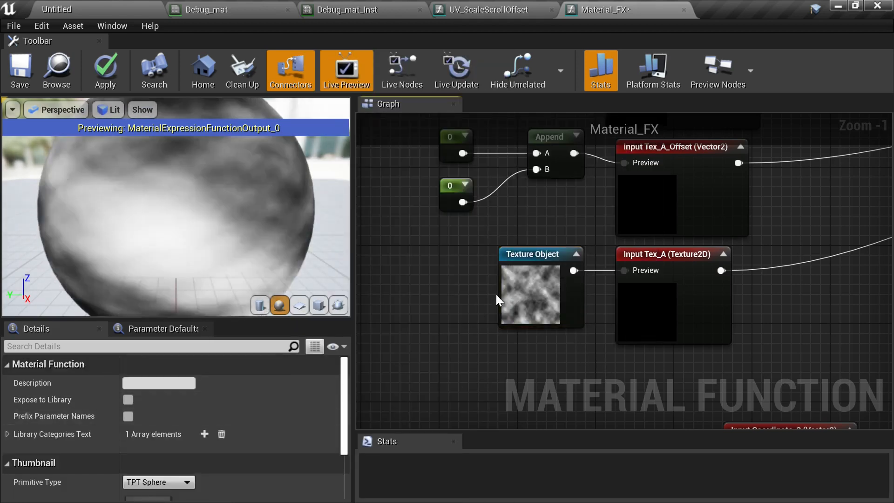
pyautogui.click(498, 296)
pyautogui.click(213, 411)
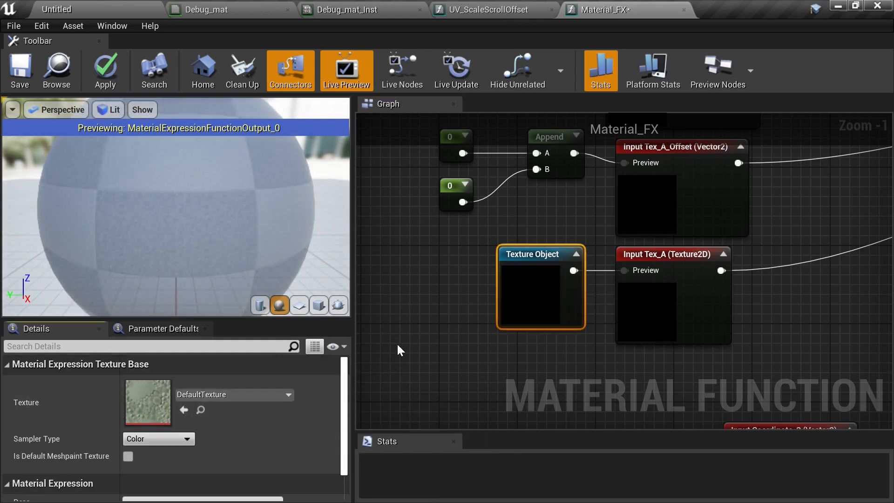
# - Enclose all the Tex_A function inputs and their constant nodes in a comment box
pyautogui.scroll(-4, 735, 309)
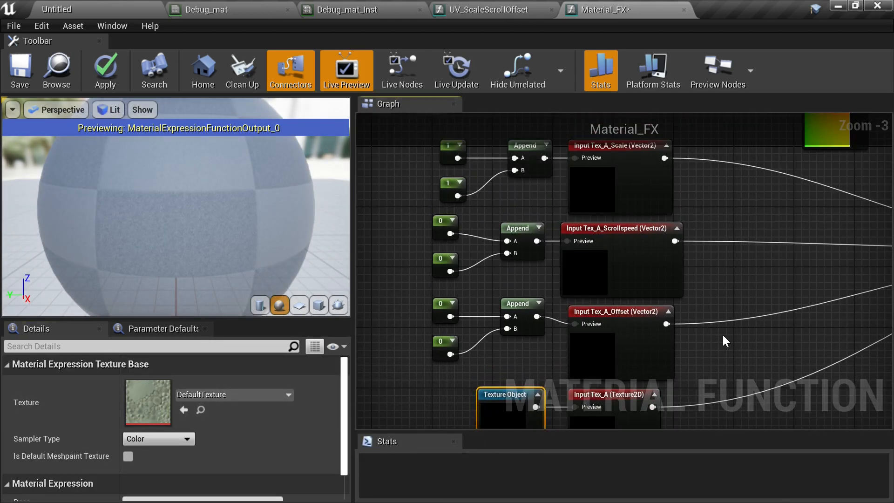
pyautogui.moveTo(728, 307); pyautogui.dragTo(684, 249, button='right')
pyautogui.moveTo(441, 247); pyautogui.dragTo(404, 260, button='right')
pyautogui.moveTo(453, 175); pyautogui.dragTo(646, 354)
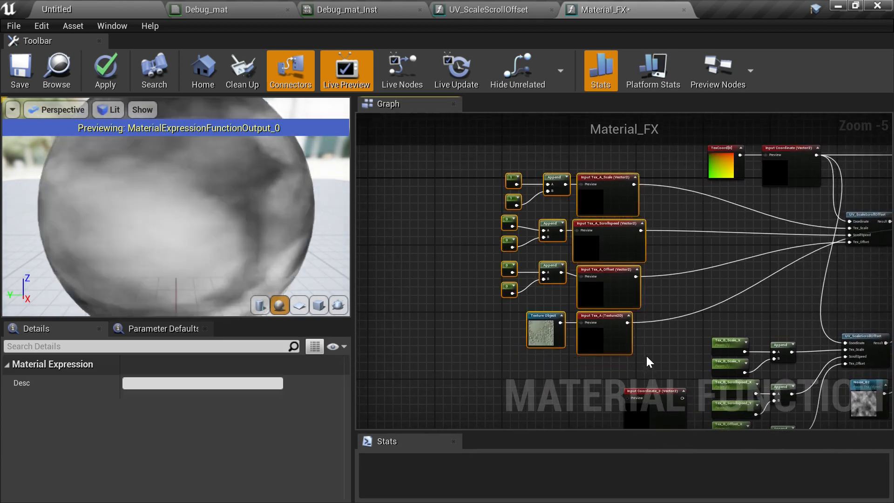
pyautogui.press('c')
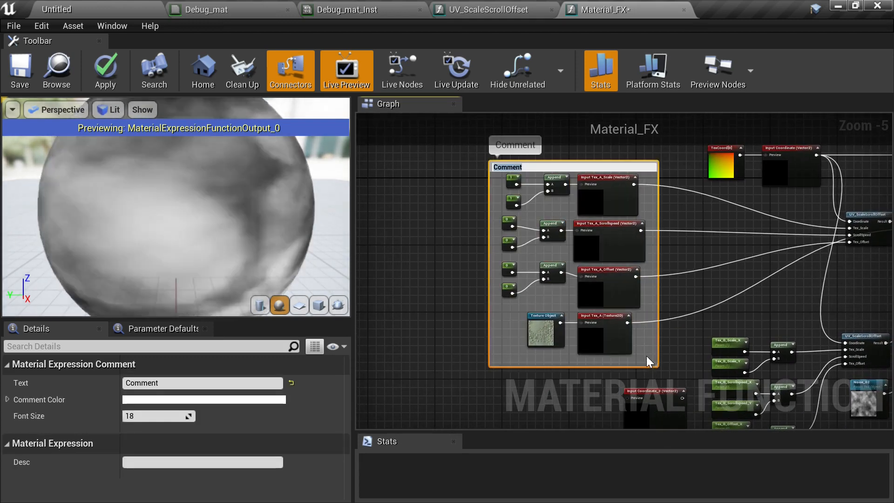
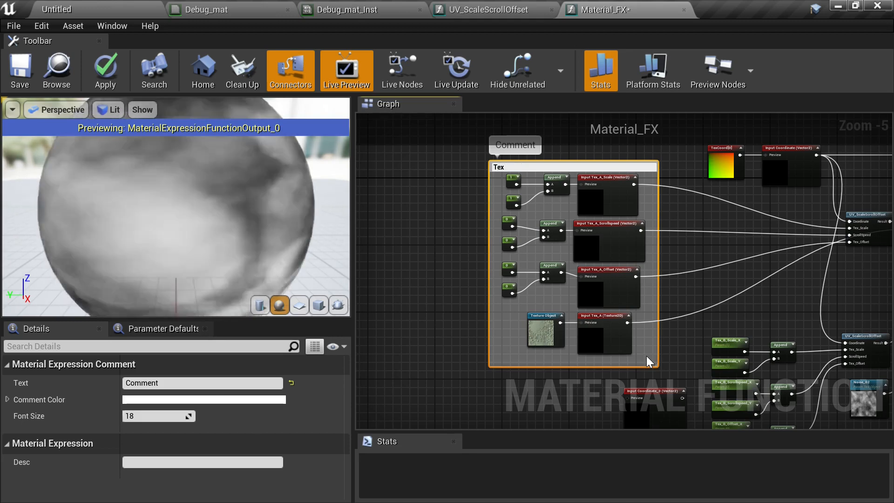
# - Confirm Tex A as the text of the comment around the first texture's input nodes
pyautogui.press('Return')
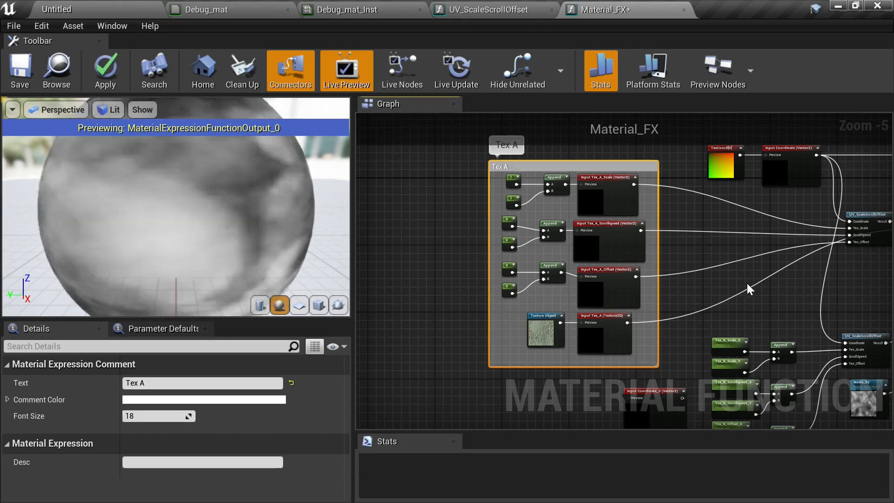
# - Delete the Input Coordinate_3 and Input Coordinate_4 function input nodes, confirming the deletion
pyautogui.moveTo(720, 286); pyautogui.dragTo(642, 172, button='right')
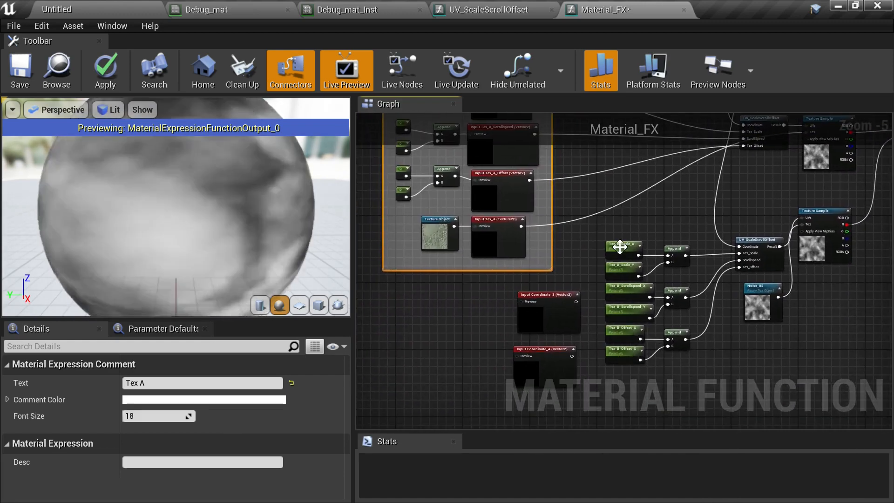
pyautogui.moveTo(485, 291); pyautogui.dragTo(545, 393)
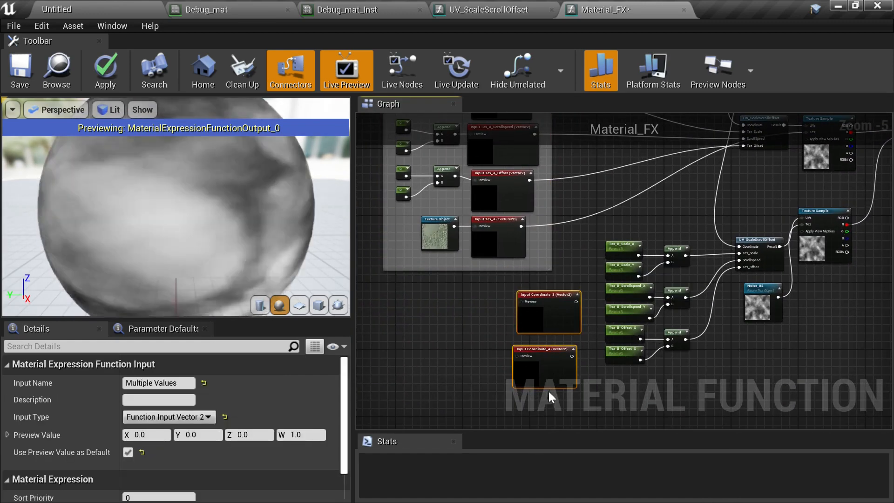
pyautogui.press('Delete')
pyautogui.click(544, 303)
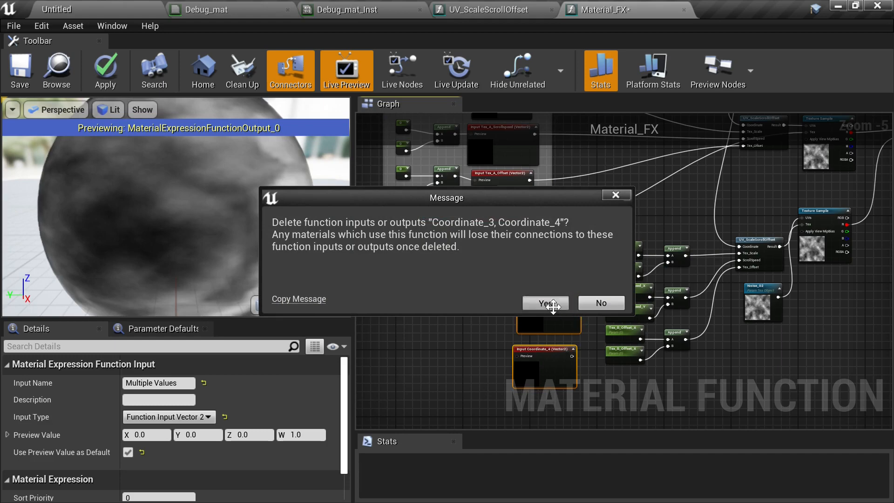
# - Delete the Tex_B scalar parameter and Append nodes feeding the second UV_ScaleScrollOffset
pyautogui.moveTo(585, 229); pyautogui.dragTo(700, 384)
pyautogui.moveTo(700, 383); pyautogui.dragTo(680, 319, button='right')
pyautogui.scroll(-2, 702, 304)
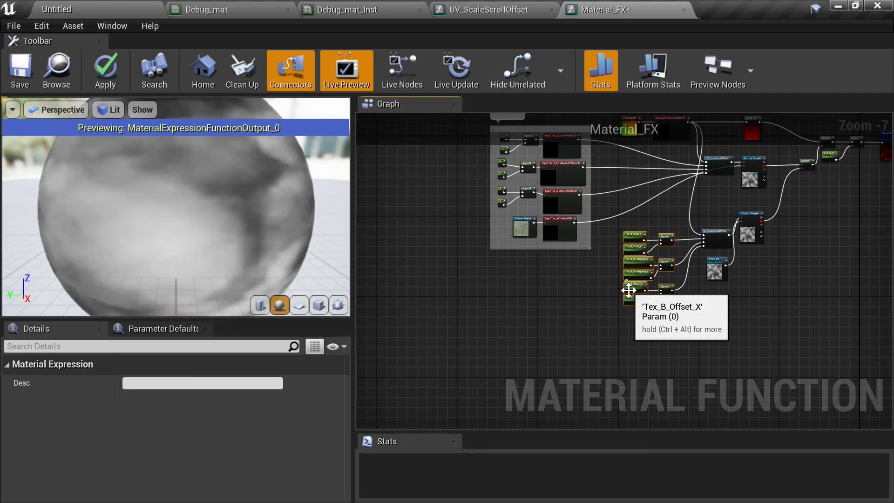
pyautogui.press('Delete')
# - Duplicate the Tex A comment group with all its nodes and place the copy below the original
pyautogui.moveTo(576, 294); pyautogui.dragTo(573, 357, button='right')
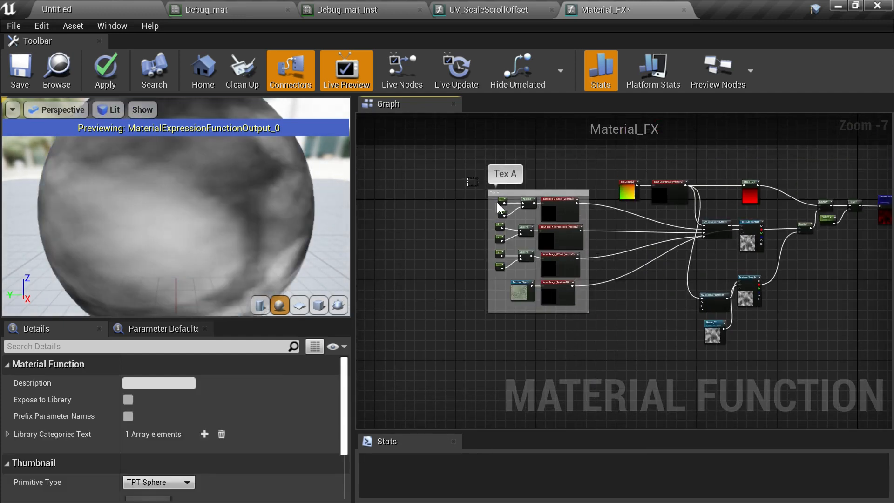
pyautogui.moveTo(498, 204); pyautogui.dragTo(590, 320)
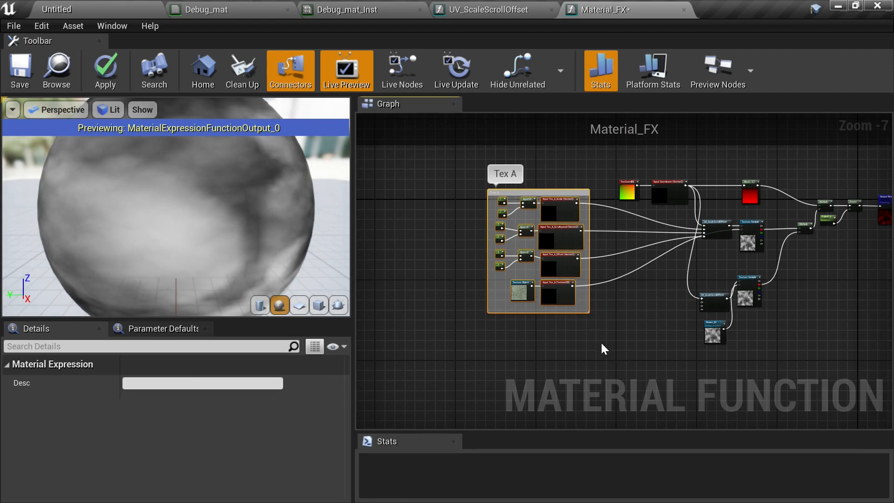
pyautogui.moveTo(604, 349); pyautogui.dragTo(571, 170, button='right')
pyautogui.hotkey('ctrl', 'v')
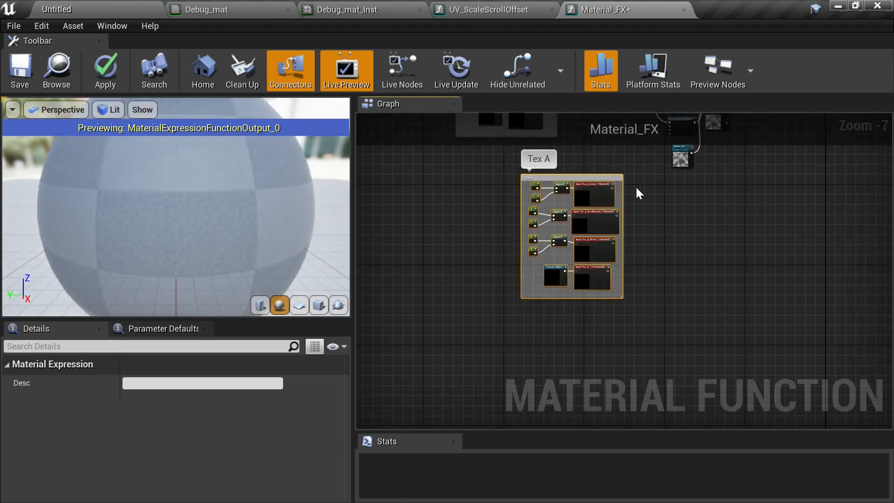
pyautogui.scroll(4, 637, 181)
pyautogui.moveTo(638, 179); pyautogui.dragTo(760, 297, button='right')
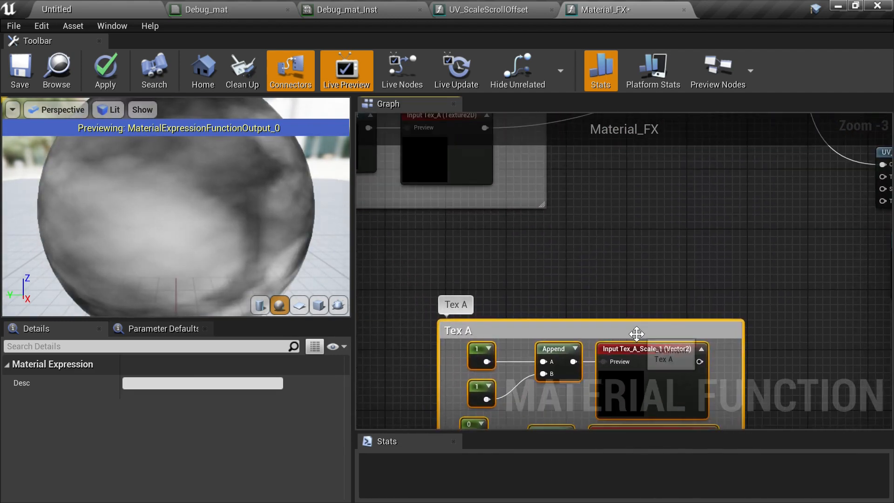
pyautogui.moveTo(637, 334); pyautogui.dragTo(651, 243)
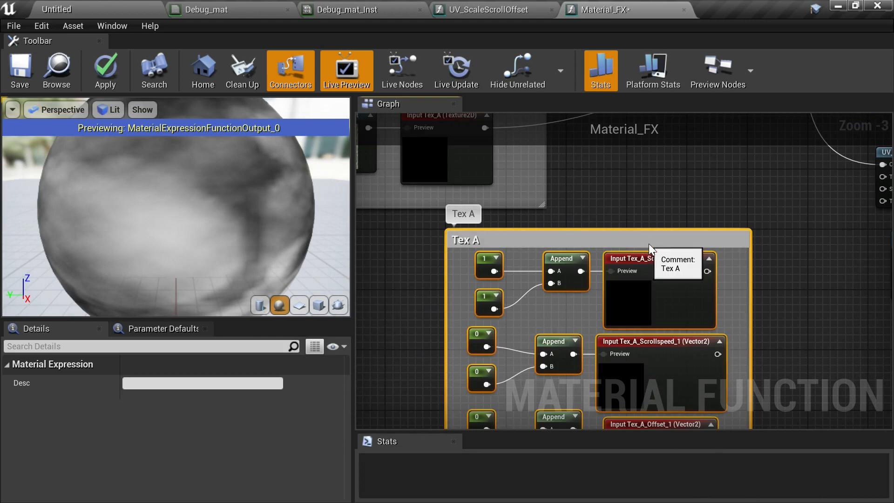
# - Rename the copied comment to Tex B
pyautogui.click(467, 242)
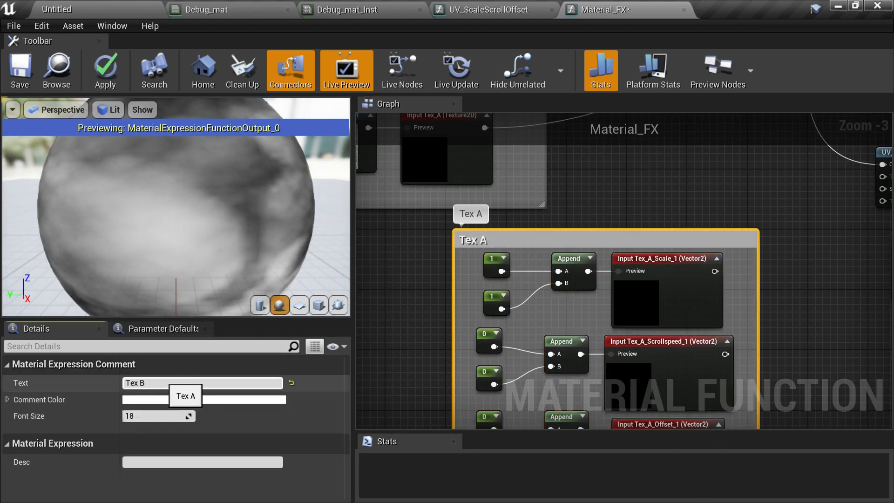
pyautogui.press('Return')
# - Rename the copied scale input node to Tex_B_Scale
pyautogui.click(675, 303)
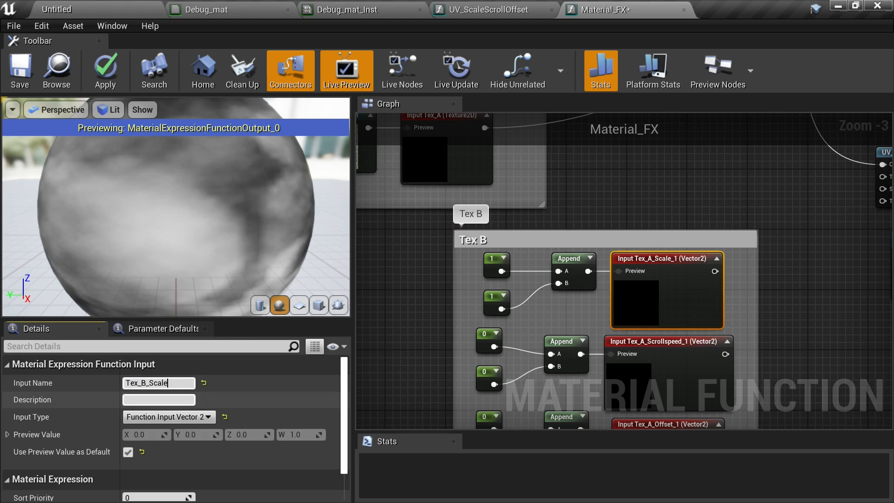
pyautogui.press('Return')
# - Rename the copied scroll speed input node to Tex_B_Scrollspeed
pyautogui.moveTo(771, 375); pyautogui.dragTo(750, 271, button='right')
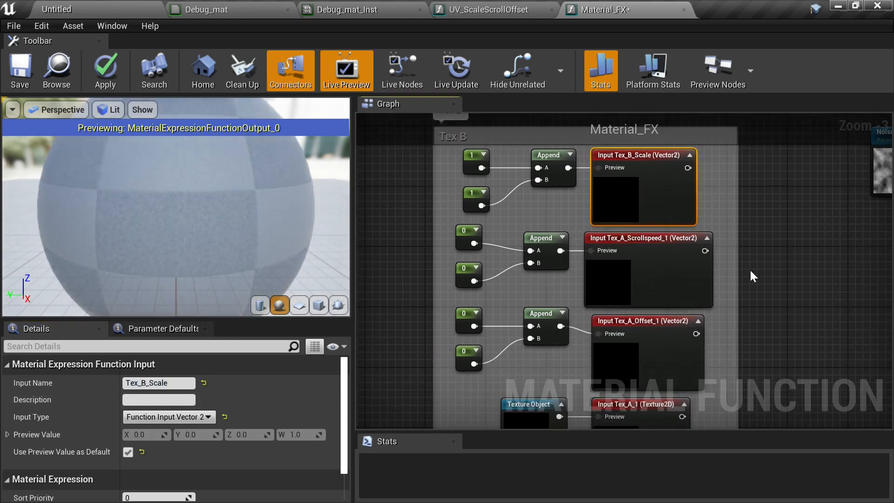
pyautogui.click(700, 284)
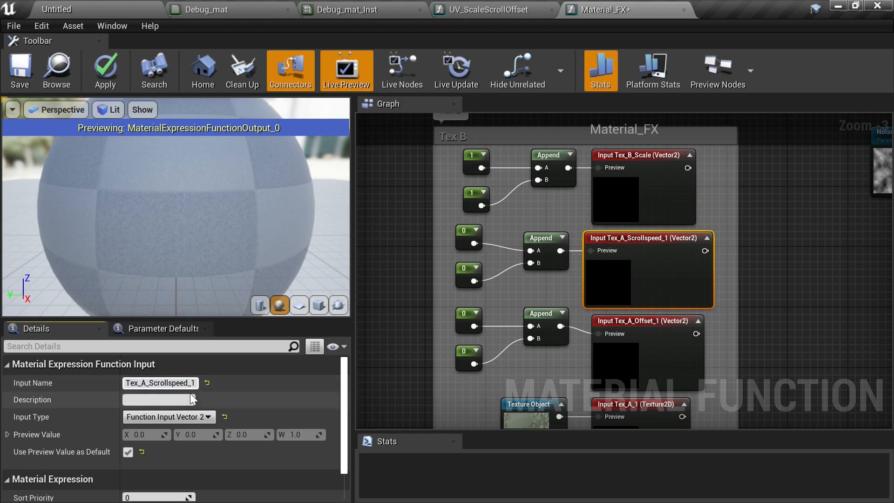
pyautogui.press('BackSpace')
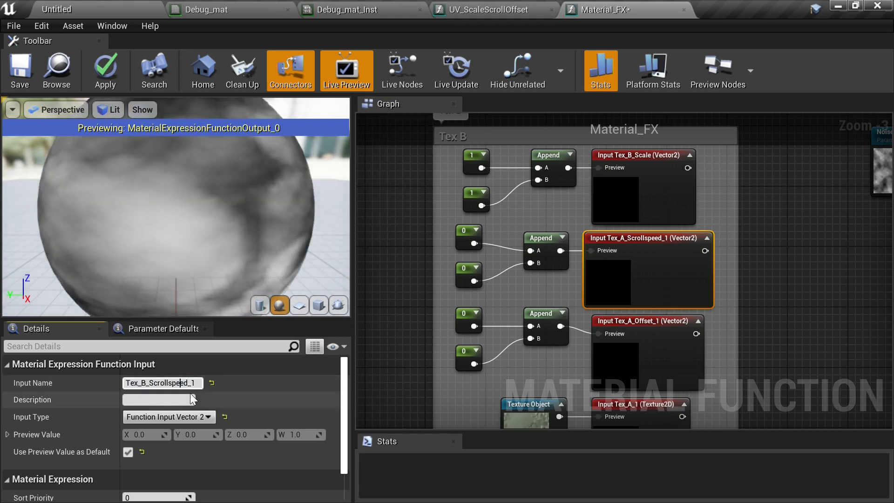
pyautogui.press('Return')
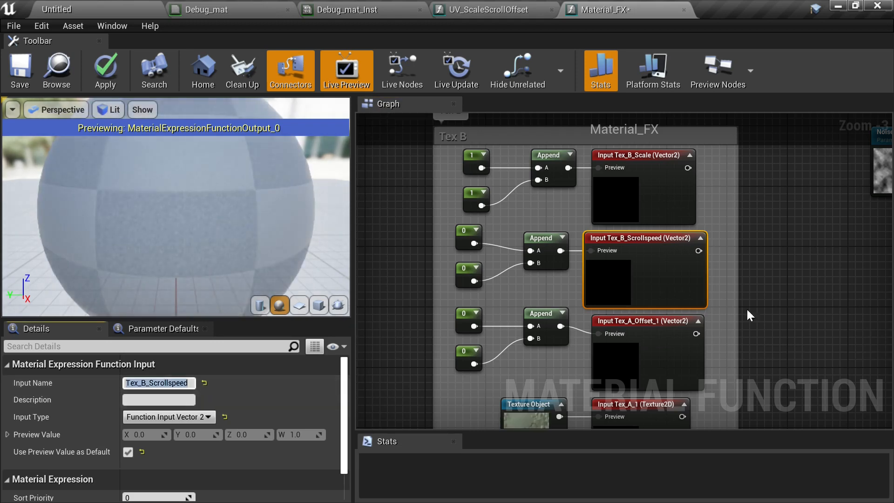
# - Rename the copied offset and texture input nodes to Tex_B_Offset and Tex_B
pyautogui.moveTo(704, 351); pyautogui.dragTo(697, 250, button='right')
pyautogui.click(599, 259)
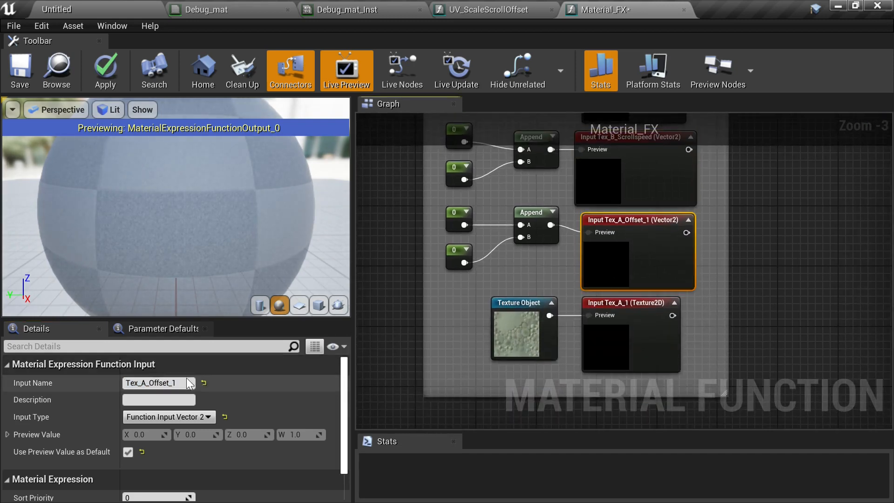
pyautogui.click(144, 383)
pyautogui.click(142, 383)
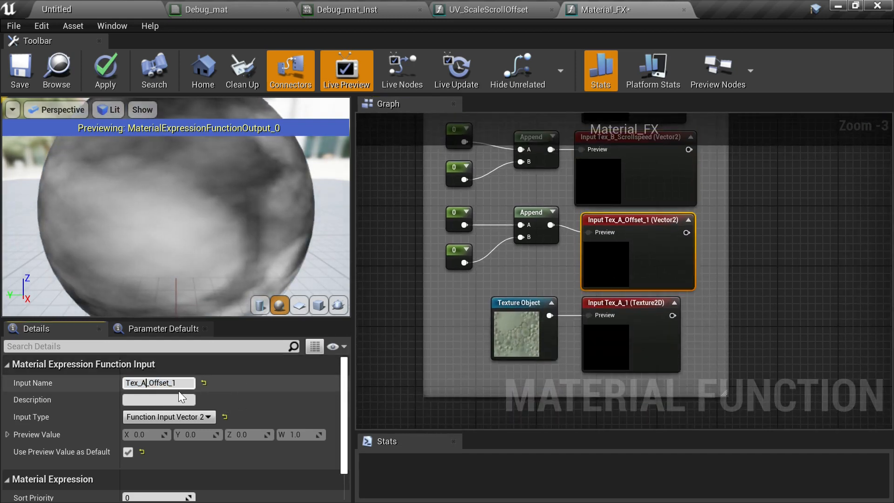
pyautogui.press('Delete')
pyautogui.write('B')
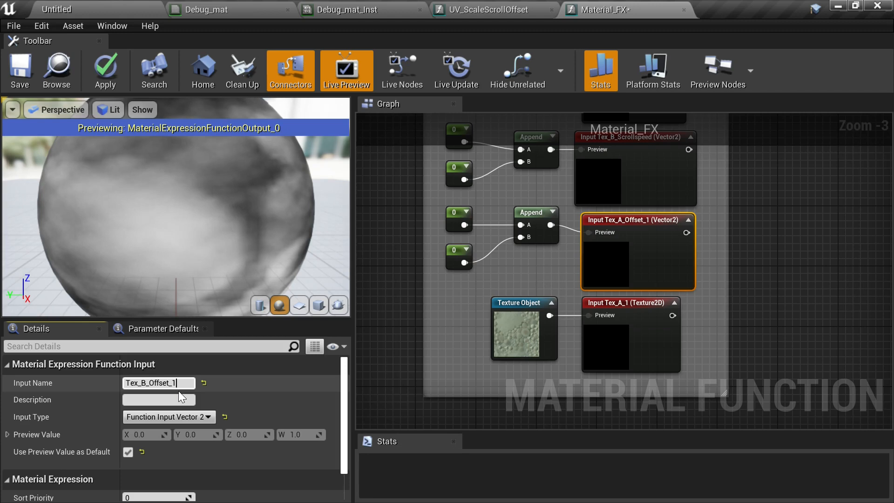
pyautogui.press('Return')
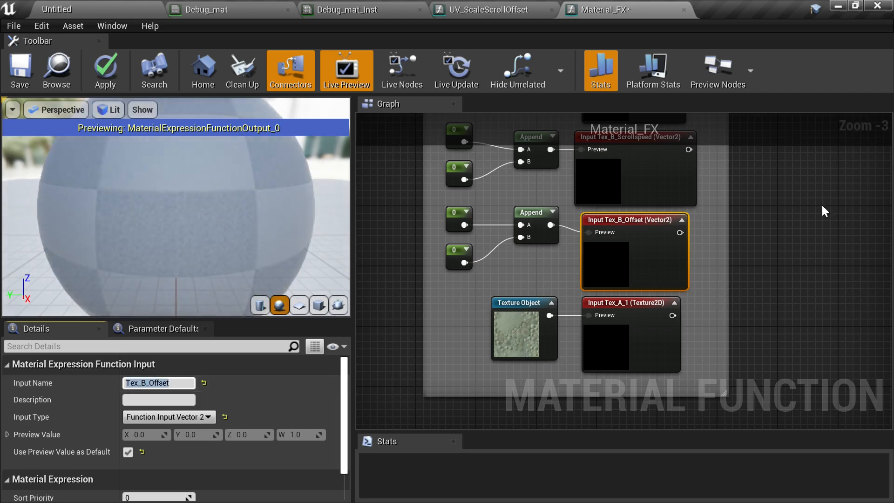
pyautogui.click(645, 342)
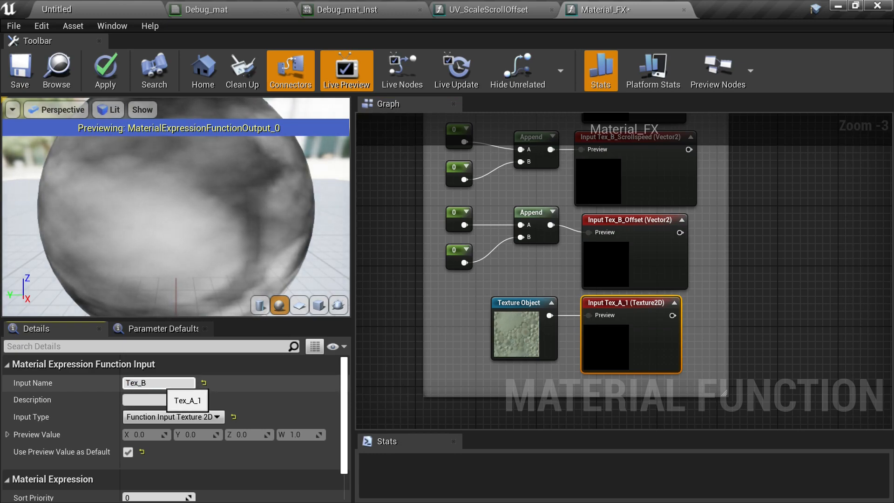
# - Connect the Tex_B scale, scroll speed and offset inputs to the second UV_ScaleScrollOffset, and Tex_B to its Texture Sample's Tex
pyautogui.moveTo(774, 185); pyautogui.dragTo(623, 484, button='right')
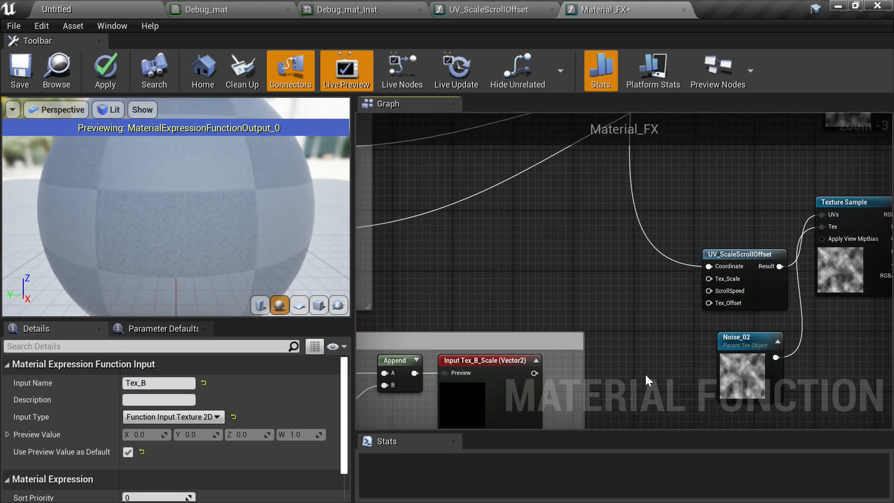
pyautogui.moveTo(638, 362); pyautogui.dragTo(650, 310, button='right')
pyautogui.moveTo(546, 321); pyautogui.dragTo(730, 230)
pyautogui.moveTo(642, 293); pyautogui.dragTo(638, 253, button='right')
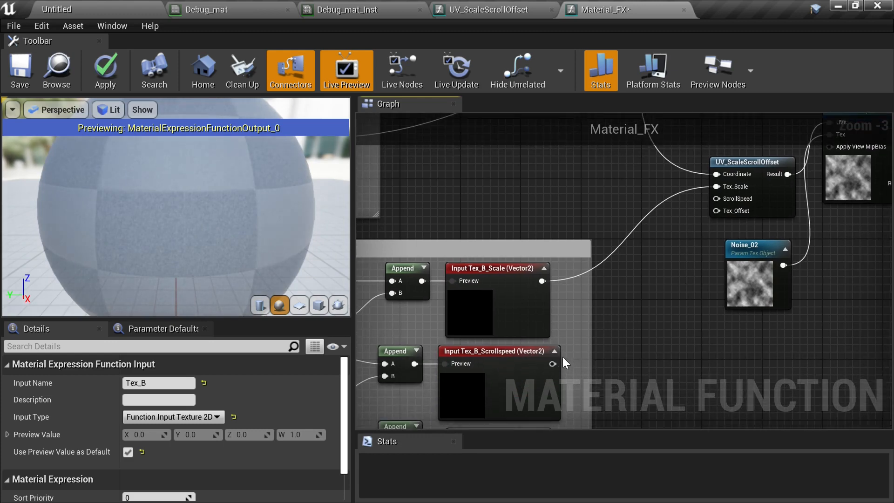
pyautogui.moveTo(552, 365); pyautogui.dragTo(720, 200)
pyautogui.moveTo(695, 278); pyautogui.dragTo(639, 235, button='right')
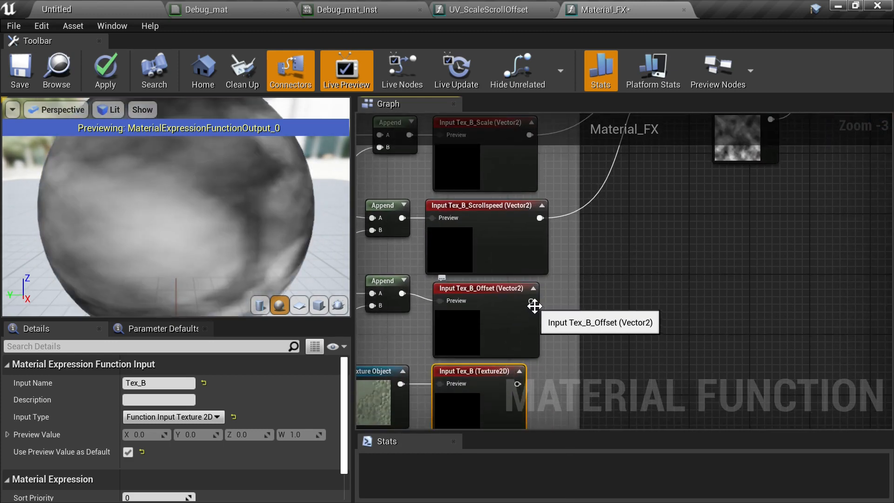
pyautogui.moveTo(531, 301); pyautogui.dragTo(702, 319)
pyautogui.moveTo(671, 355); pyautogui.dragTo(625, 213, button='right')
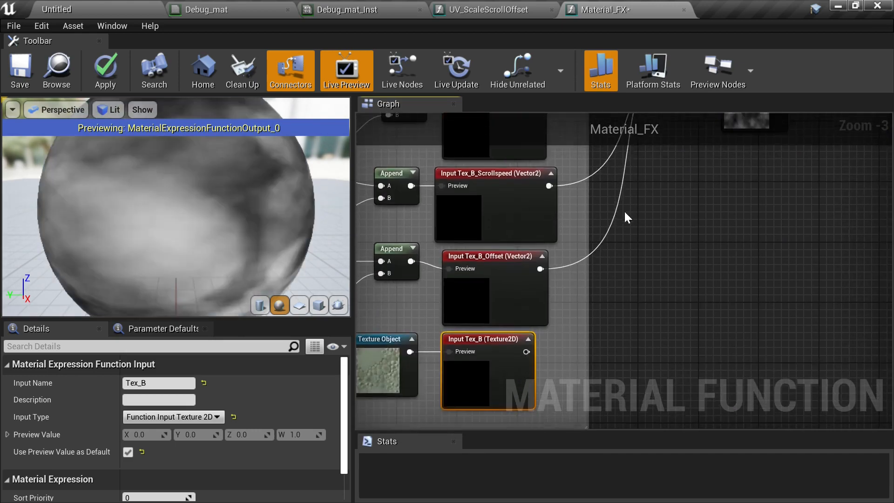
pyautogui.moveTo(532, 352); pyautogui.dragTo(830, 219)
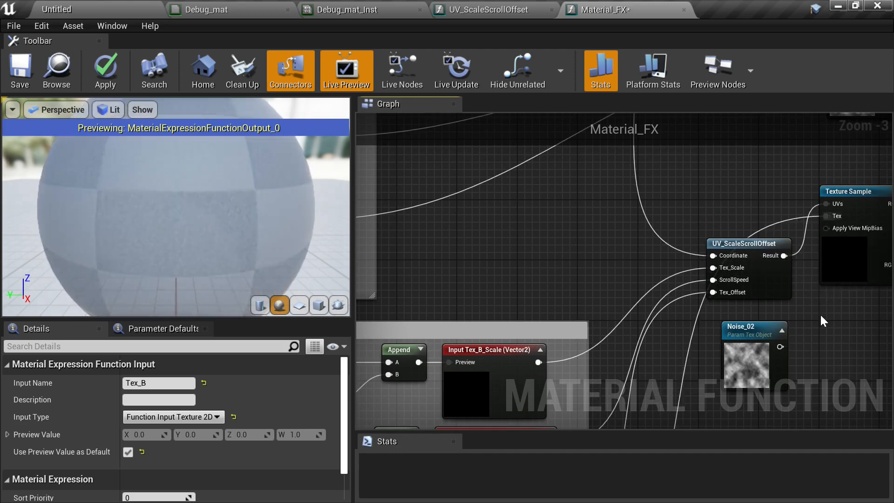
# - Delete the Noise_02 texture object node
pyautogui.moveTo(791, 377); pyautogui.dragTo(599, 402, button='right')
pyautogui.click(733, 314)
pyautogui.press('Delete')
# - Move the second UV_ScaleScrollOffset and Texture Sample beside the Tex B nodes and widen the Tex B comment to enclose them
pyautogui.scroll(-3, 729, 365)
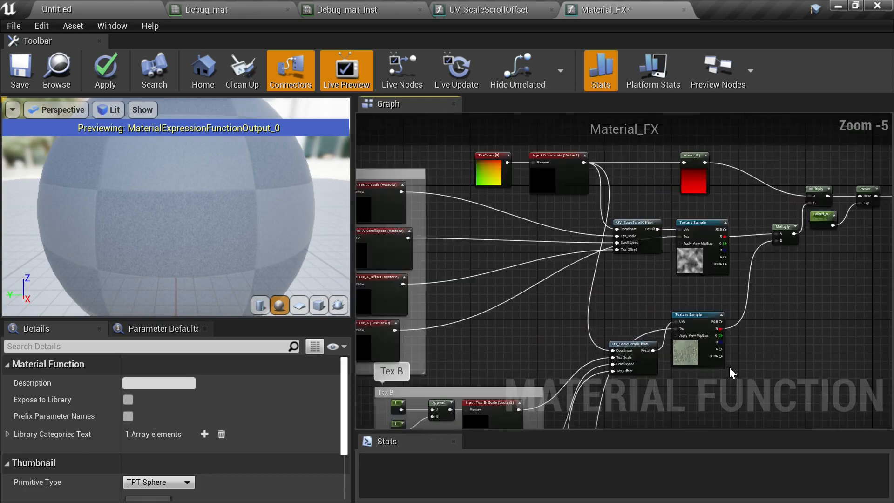
pyautogui.moveTo(731, 256); pyautogui.dragTo(701, 230, button='right')
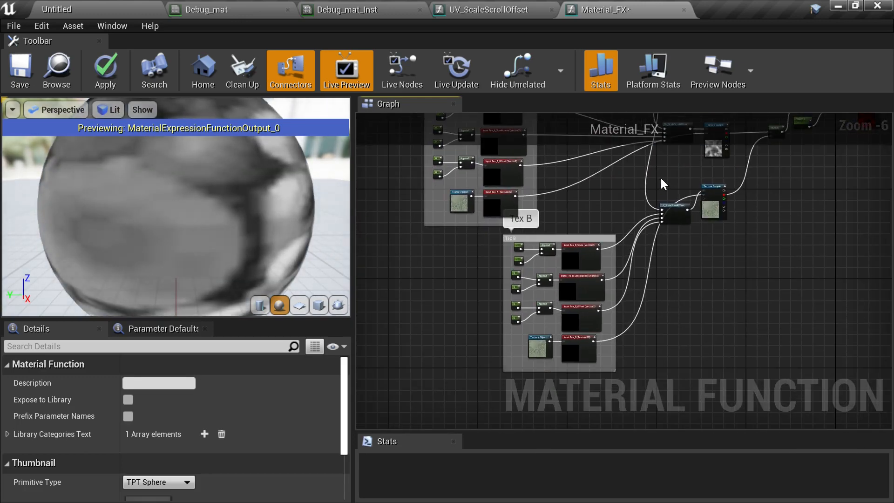
pyautogui.moveTo(660, 176); pyautogui.dragTo(681, 292)
pyautogui.scroll(3, 671, 328)
pyautogui.scroll(-1, 670, 328)
pyautogui.moveTo(670, 329); pyautogui.dragTo(605, 338, button='right')
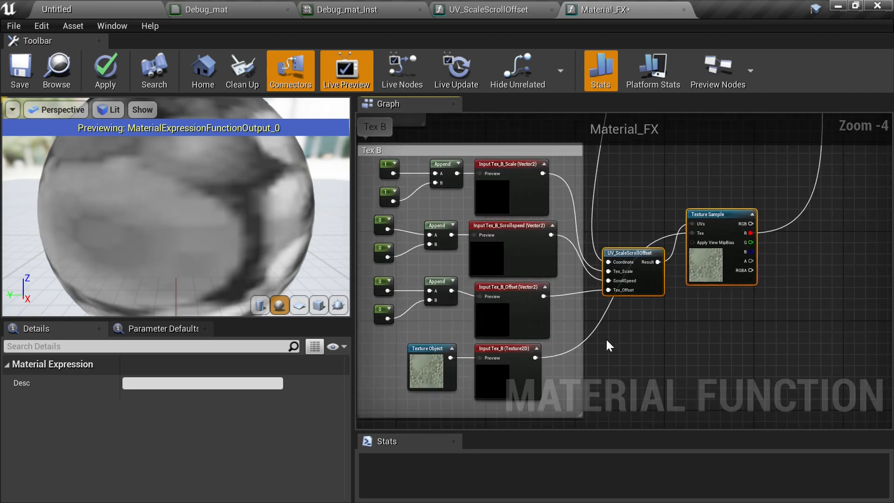
pyautogui.moveTo(581, 322); pyautogui.dragTo(810, 317)
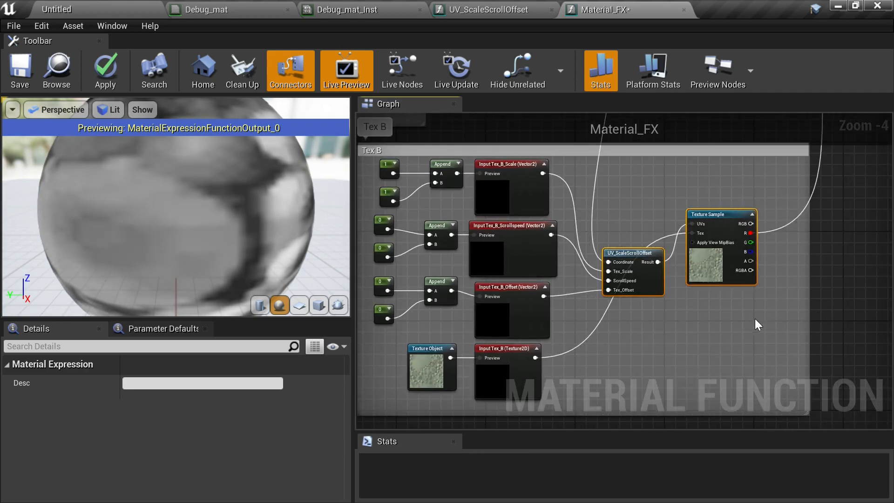
pyautogui.click(755, 330)
pyautogui.moveTo(632, 253); pyautogui.dragTo(629, 206)
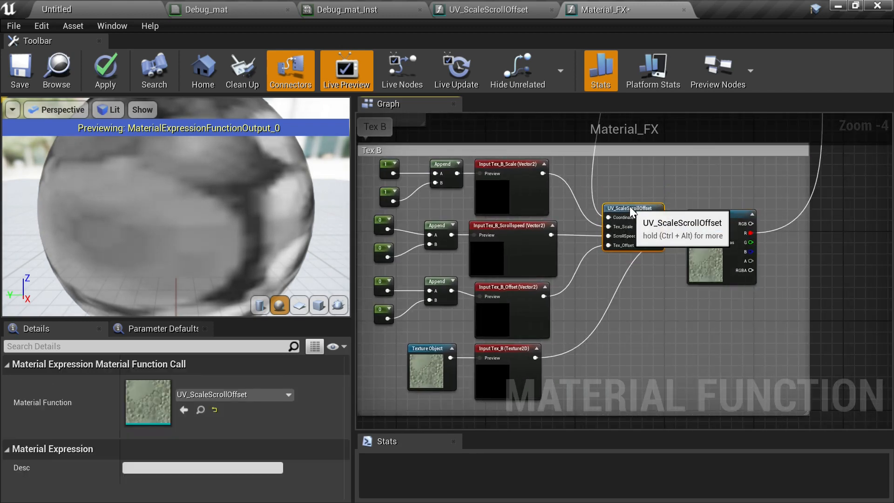
# - Move the first UV_ScaleScrollOffset and Texture Sample beside the Tex A nodes and widen the Tex A comment to enclose them
pyautogui.moveTo(711, 149); pyautogui.dragTo(751, 324, button='right')
pyautogui.moveTo(716, 217); pyautogui.dragTo(806, 357, button='right')
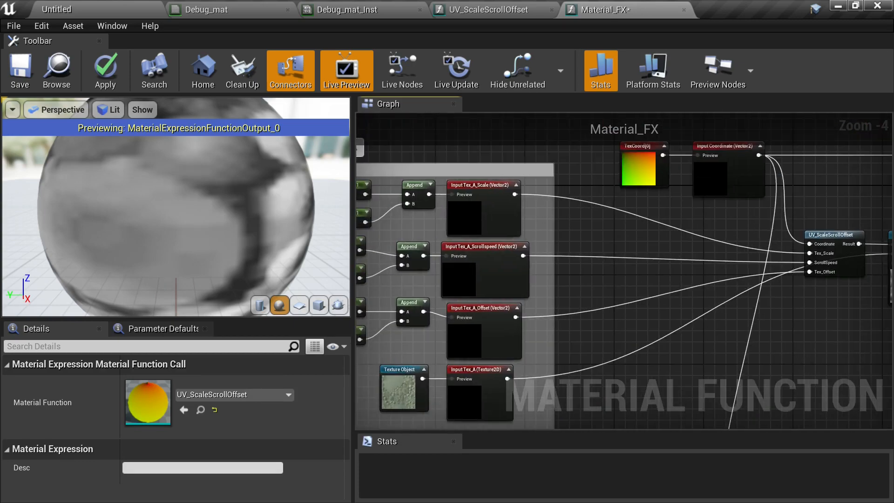
pyautogui.moveTo(720, 294); pyautogui.dragTo(651, 269, button='right')
pyautogui.scroll(-2, 653, 267)
pyautogui.scroll(1, 647, 249)
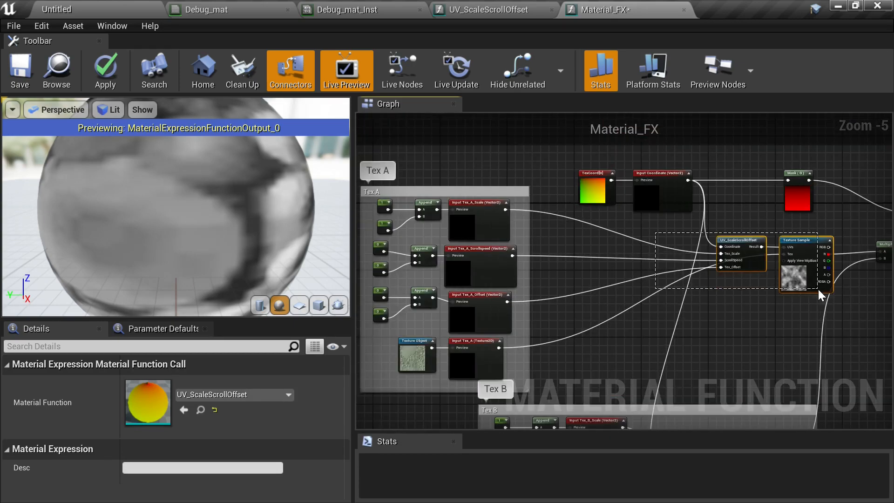
pyautogui.moveTo(818, 290); pyautogui.dragTo(626, 285)
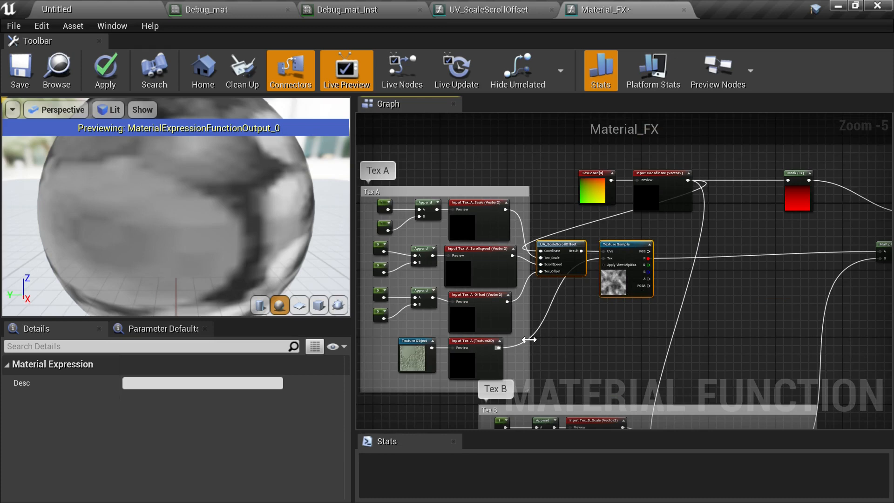
pyautogui.moveTo(529, 339); pyautogui.dragTo(664, 326)
pyautogui.moveTo(686, 226); pyautogui.dragTo(718, 294, button='right')
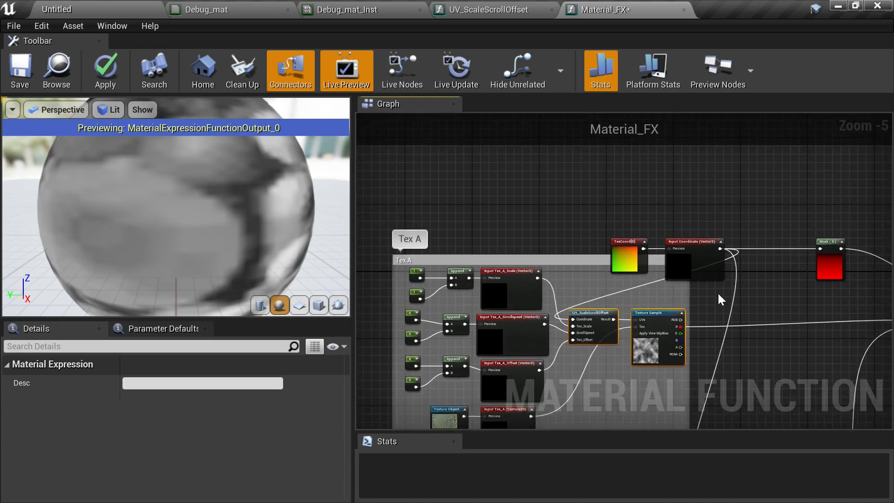
# - Move the TexCoord and Input Coordinate nodes leftward, above the Tex A comment
pyautogui.scroll(1, 719, 298)
pyautogui.moveTo(589, 202); pyautogui.dragTo(474, 177)
pyautogui.moveTo(594, 232); pyautogui.dragTo(710, 231, button='right')
pyautogui.scroll(-1, 804, 245)
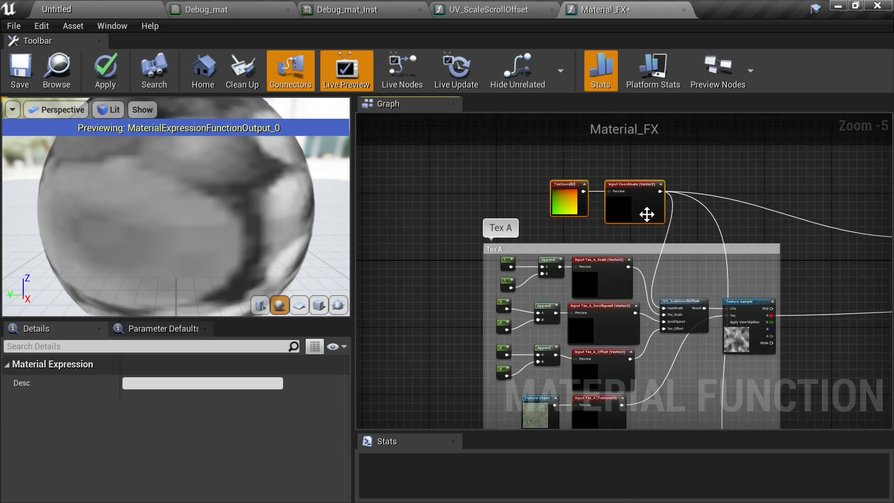
pyautogui.moveTo(640, 213); pyautogui.dragTo(610, 214)
pyautogui.moveTo(608, 212); pyautogui.dragTo(441, 214, button='right')
# - Reposition the lower Multiply node and the Mask (G) node closer to the final Multiply and Power chain
pyautogui.scroll(1, 477, 210)
pyautogui.moveTo(505, 272); pyautogui.dragTo(509, 209, button='right')
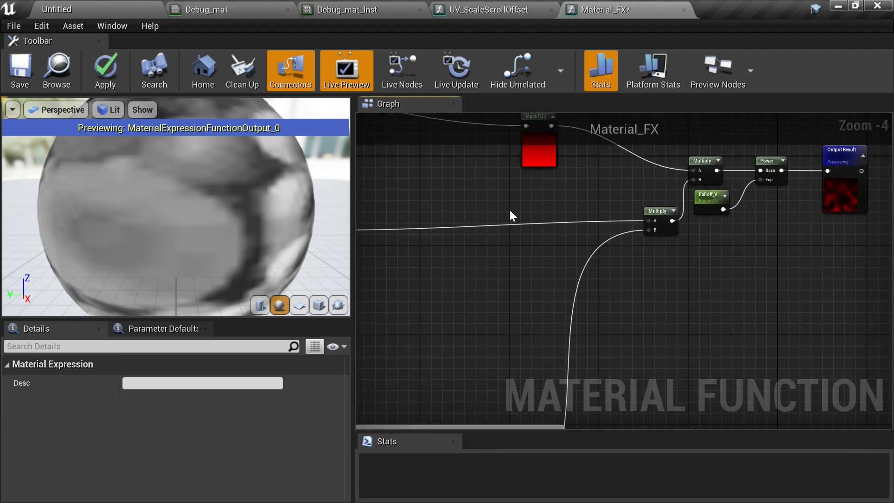
pyautogui.moveTo(655, 213); pyautogui.dragTo(661, 225)
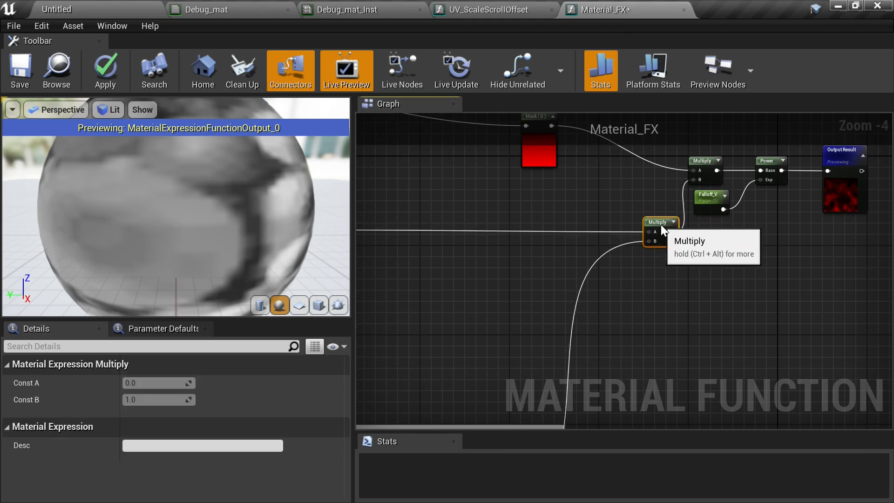
pyautogui.scroll(-1, 621, 263)
pyautogui.moveTo(621, 263); pyautogui.dragTo(540, 329, button='right')
pyautogui.moveTo(575, 225); pyautogui.dragTo(642, 269, button='right')
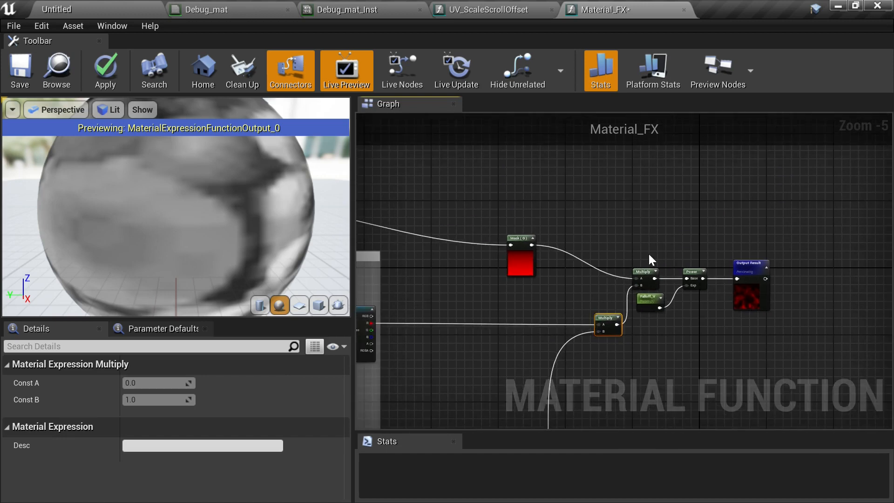
pyautogui.moveTo(555, 206); pyautogui.dragTo(576, 241, button='right')
pyautogui.moveTo(574, 297); pyautogui.dragTo(609, 247)
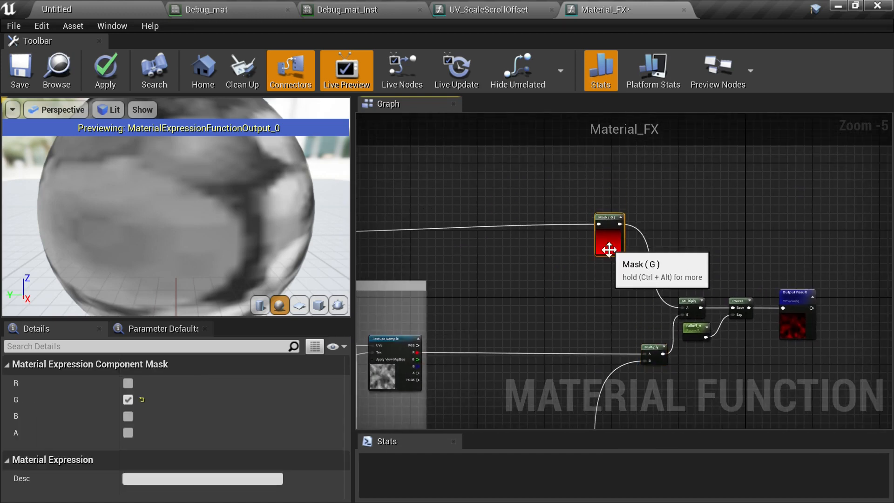
pyautogui.moveTo(695, 263); pyautogui.dragTo(803, 264, button='right')
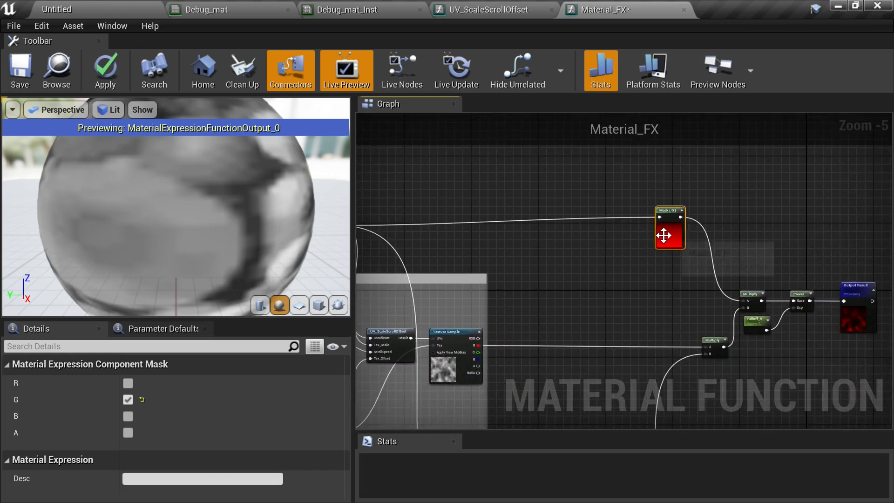
pyautogui.moveTo(664, 235); pyautogui.dragTo(661, 239)
# - Move the Output Result node further to the right
pyautogui.scroll(1, 671, 256)
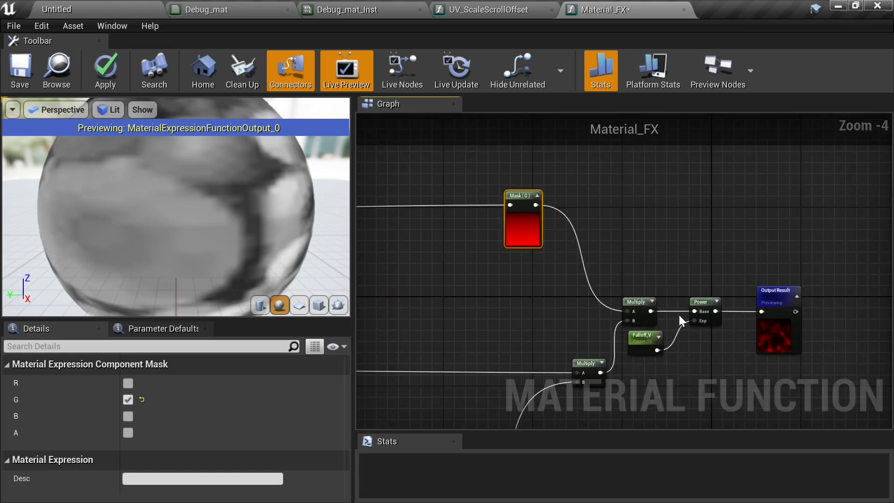
pyautogui.moveTo(709, 286); pyautogui.dragTo(659, 277, button='right')
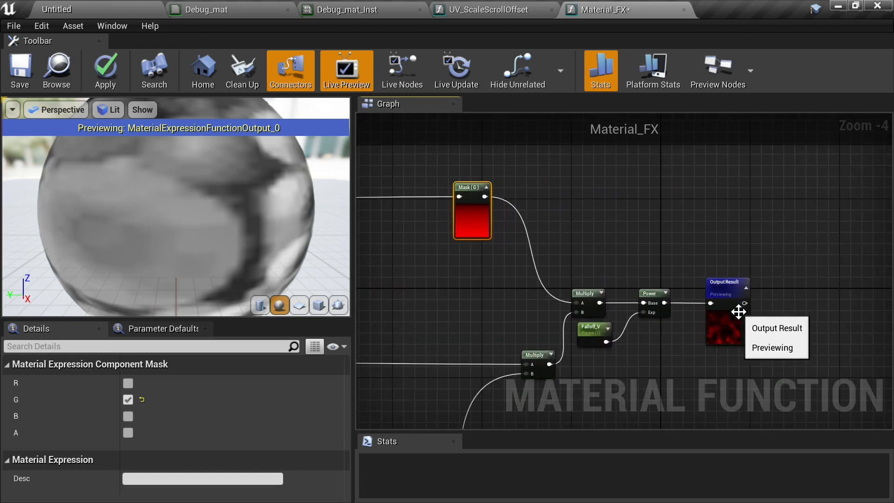
pyautogui.moveTo(738, 313); pyautogui.dragTo(808, 306)
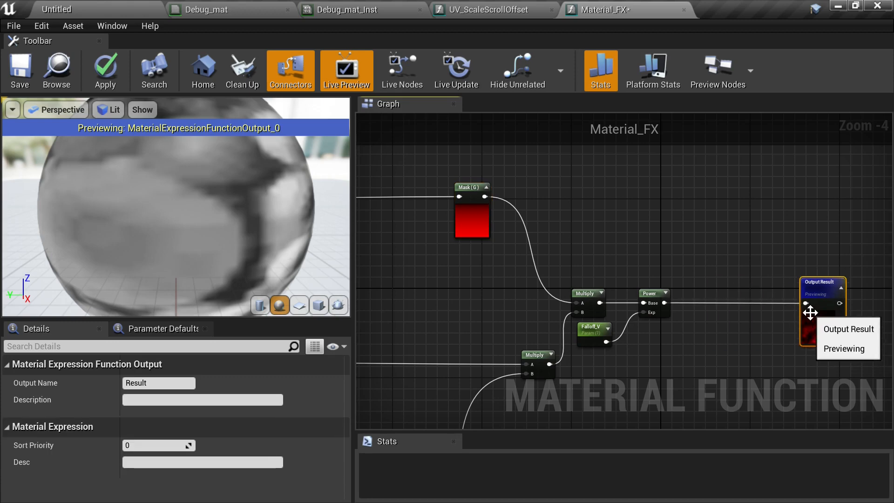
# - Move the Multiply, Falloff_V and Power nodes up into a row beside the Mask (G) node
pyautogui.moveTo(631, 331); pyautogui.dragTo(631, 331)
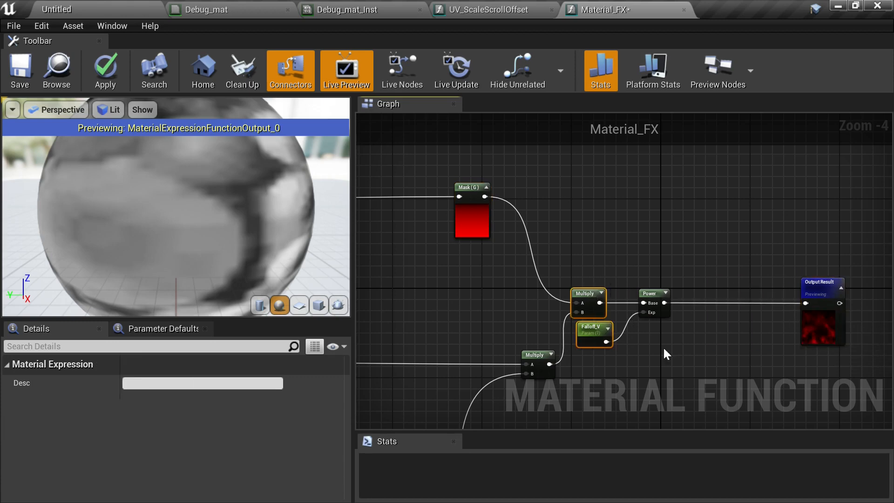
pyautogui.click(609, 287)
pyautogui.moveTo(597, 277); pyautogui.dragTo(661, 331)
pyautogui.moveTo(589, 337); pyautogui.dragTo(594, 237)
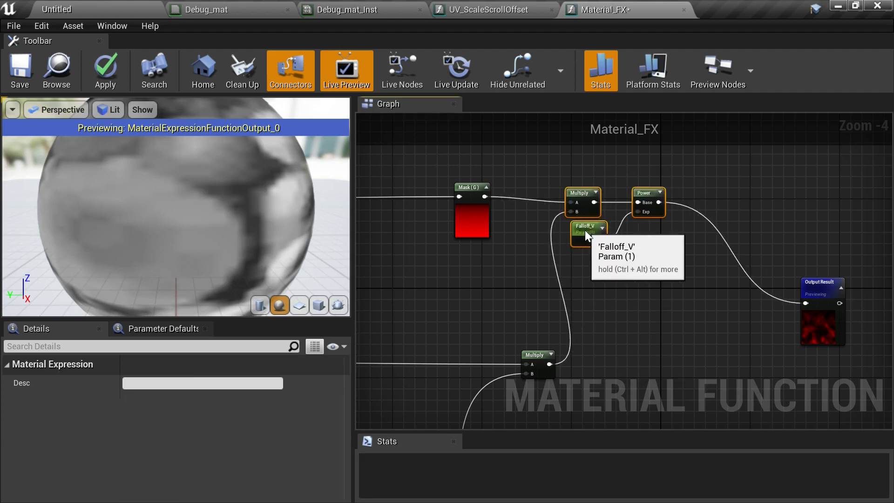
# - Wrap the Mask (G), Multiply, Falloff_V and Power nodes in a comment named Masks
pyautogui.moveTo(583, 231); pyautogui.dragTo(651, 315, button='right')
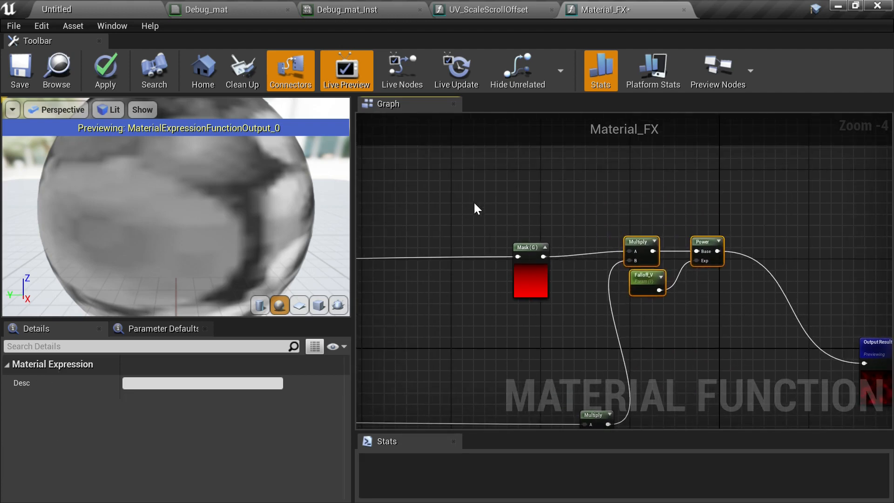
pyautogui.press('c')
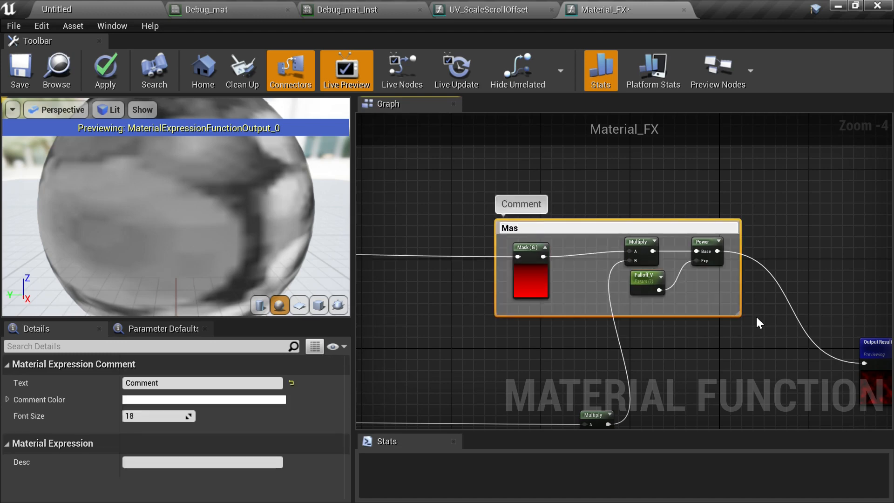
pyautogui.write('Masks')
pyautogui.press('Return')
pyautogui.click(616, 245)
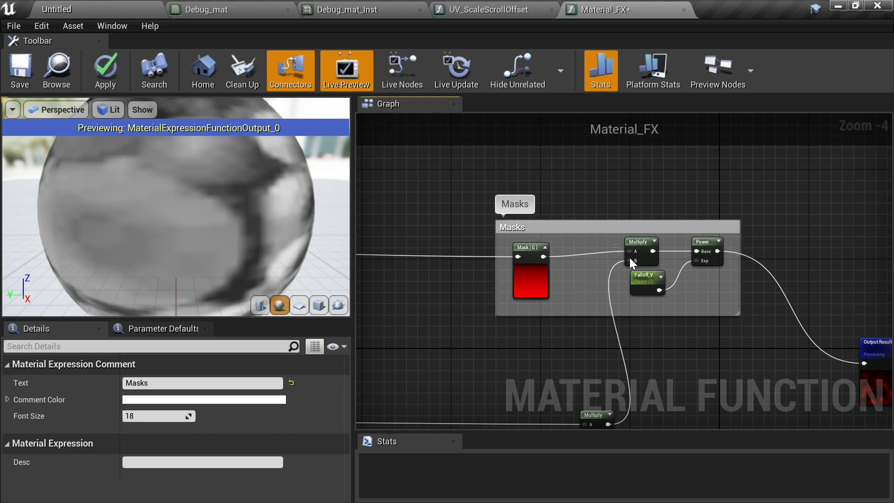
# - Select the Falloff_V parameter and add a new FunctionInput node above the Masks comment
pyautogui.moveTo(713, 281); pyautogui.dragTo(715, 279)
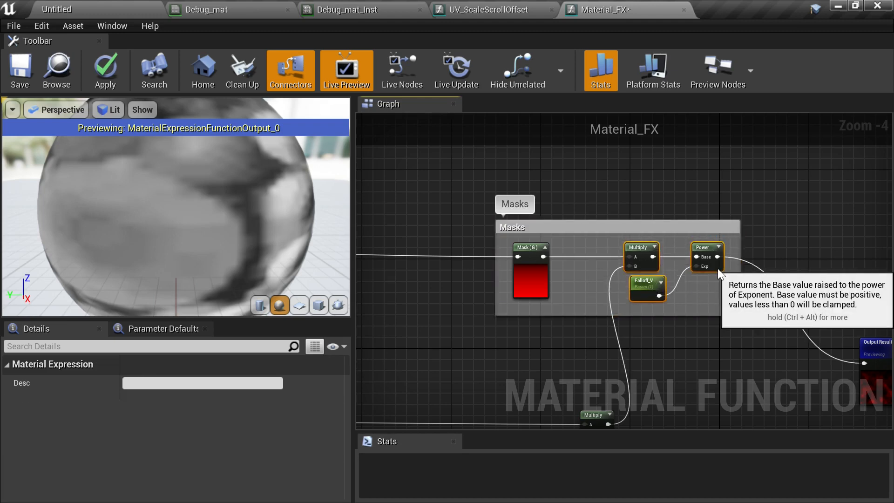
pyautogui.scroll(2, 689, 330)
pyautogui.moveTo(689, 331); pyautogui.dragTo(775, 335, button='right')
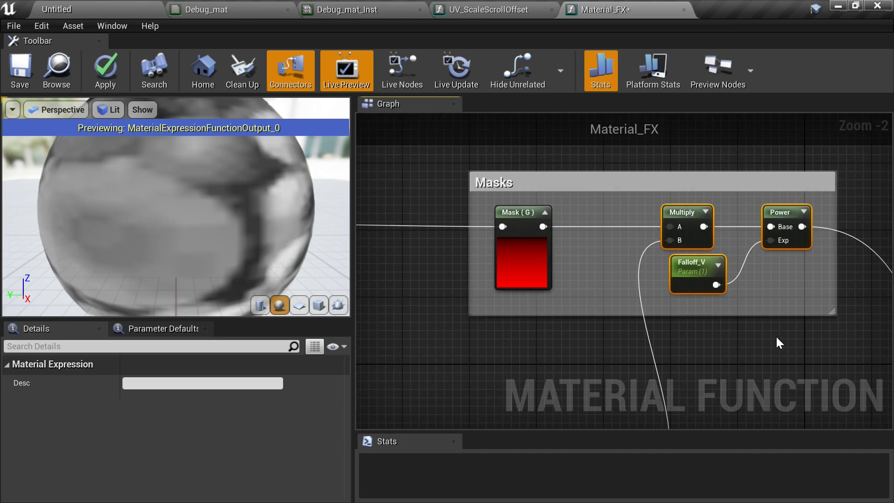
pyautogui.click(692, 289)
pyautogui.scroll(-1, 742, 359)
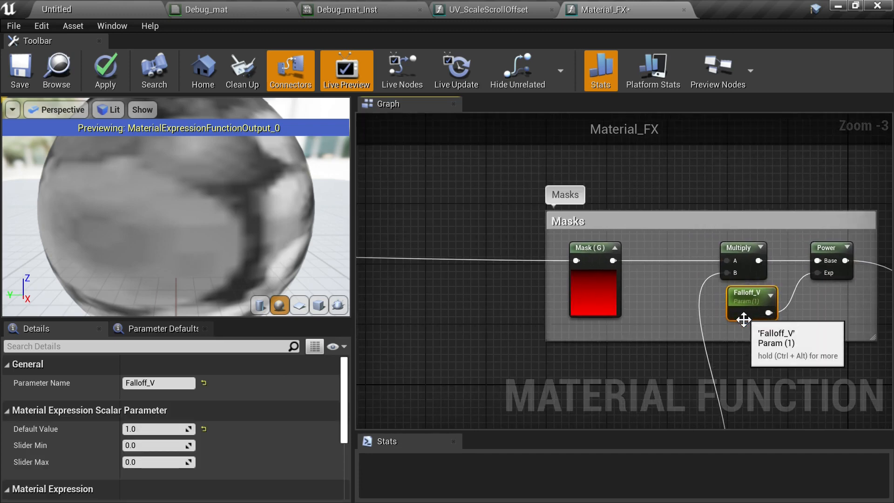
pyautogui.moveTo(665, 194); pyautogui.dragTo(587, 255, button='right')
pyautogui.rightClick(606, 205)
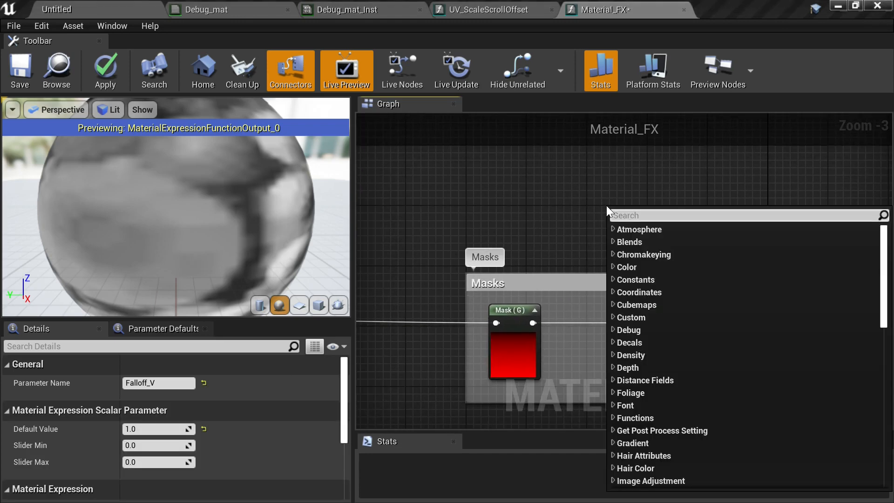
pyautogui.write('func')
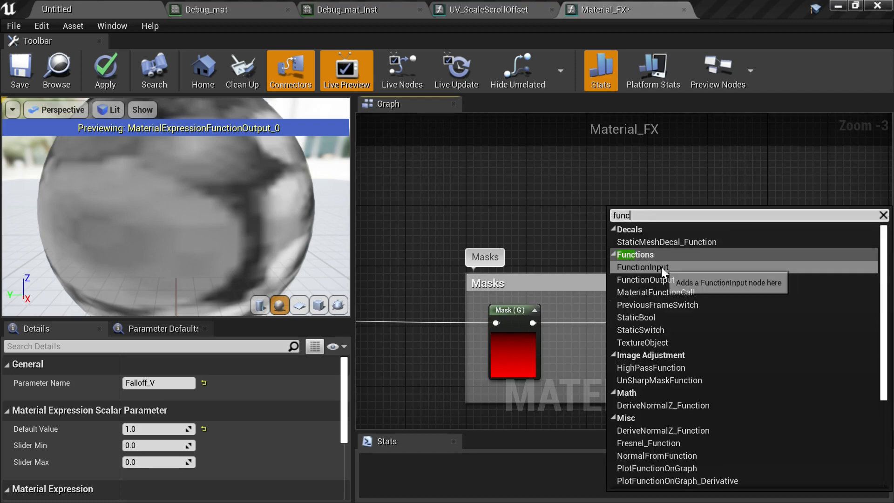
pyautogui.click(637, 267)
pyautogui.moveTo(637, 257); pyautogui.dragTo(596, 241)
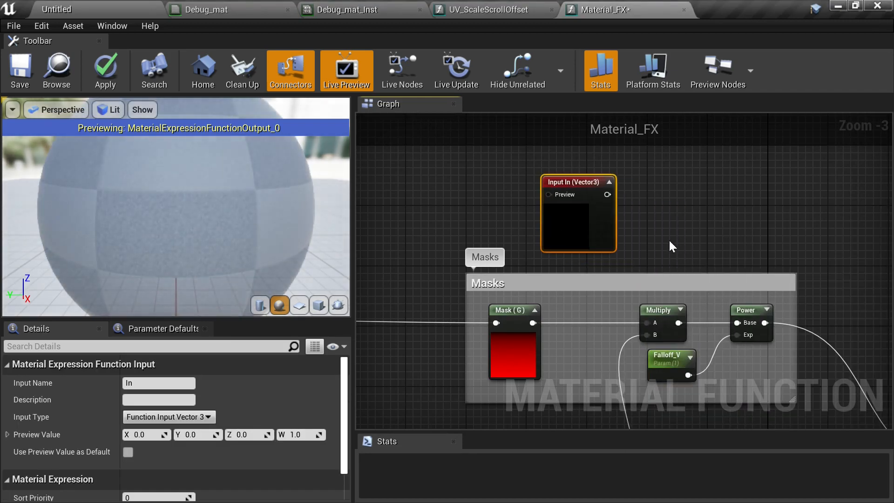
# - Set the new function input's type to Function Input Scalar and name it Falloff_V
pyautogui.click(164, 416)
pyautogui.click(194, 313)
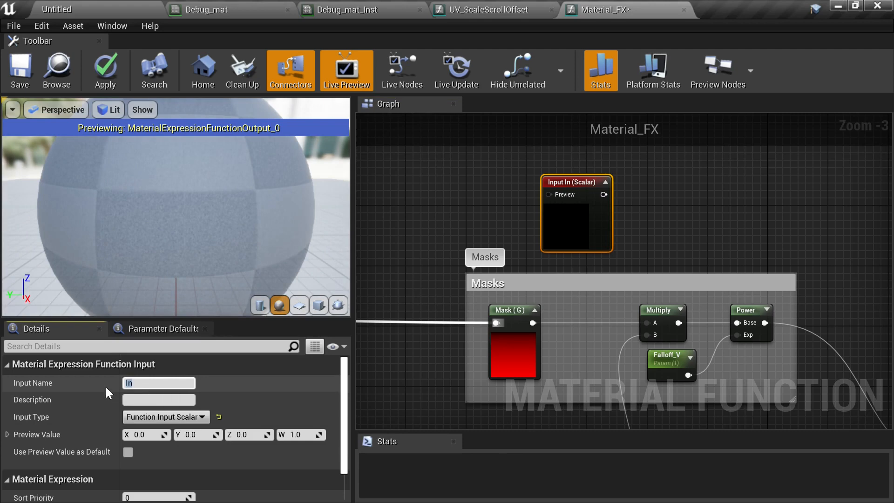
pyautogui.write('Fal')
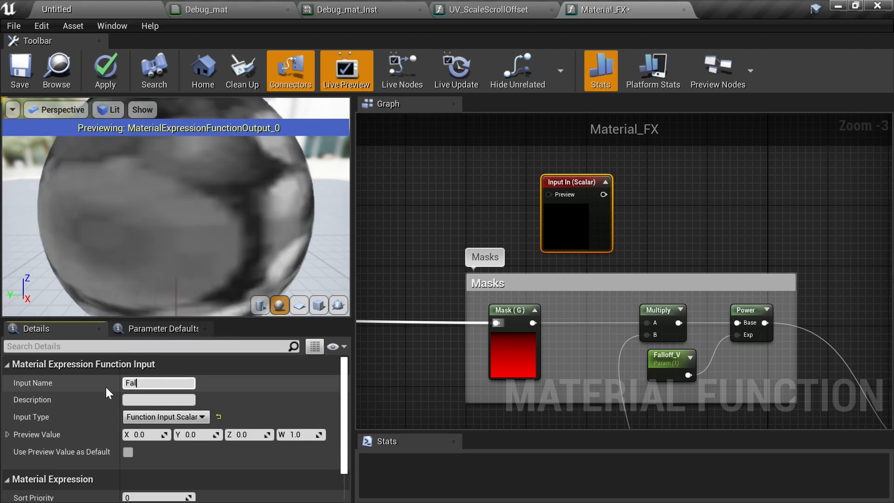
pyautogui.write('loff_V')
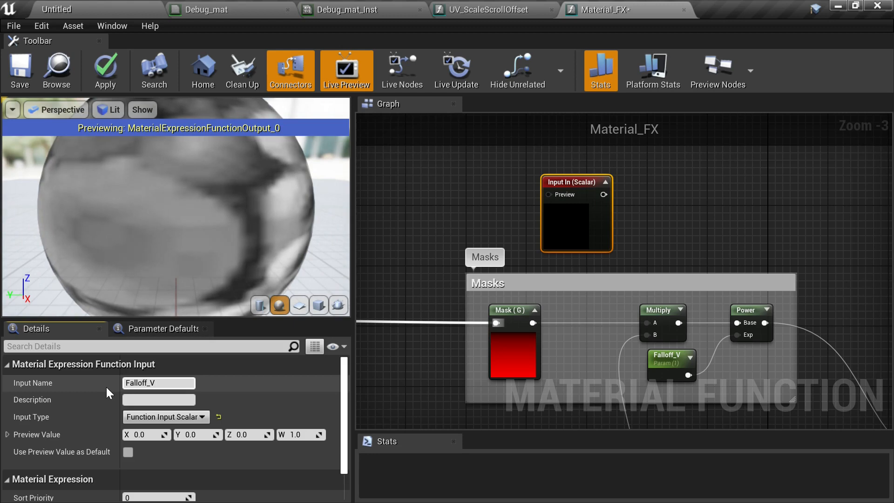
pyautogui.press('Return')
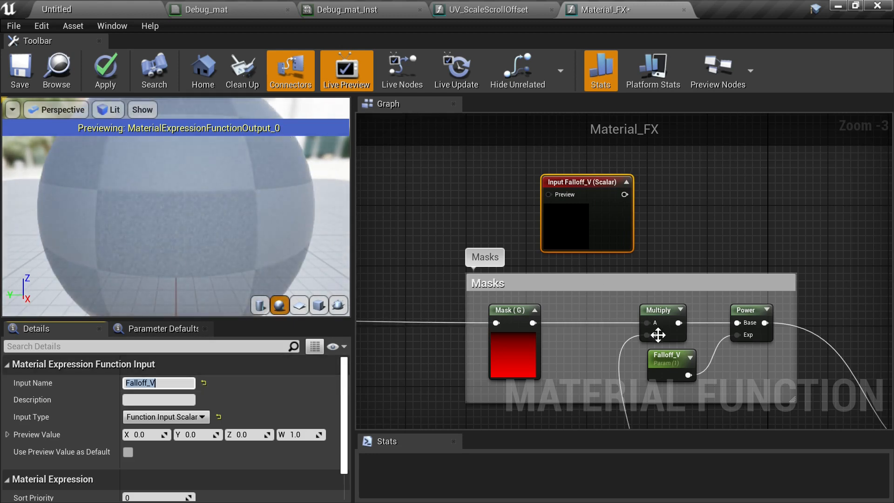
# - Move the Falloff_V parameter node aside and convert it to a constant
pyautogui.moveTo(664, 373); pyautogui.dragTo(444, 199)
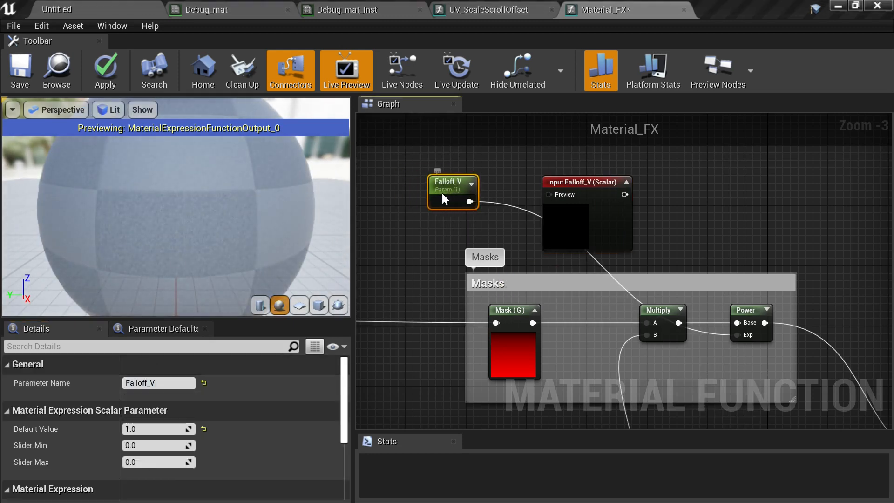
pyautogui.rightClick(444, 199)
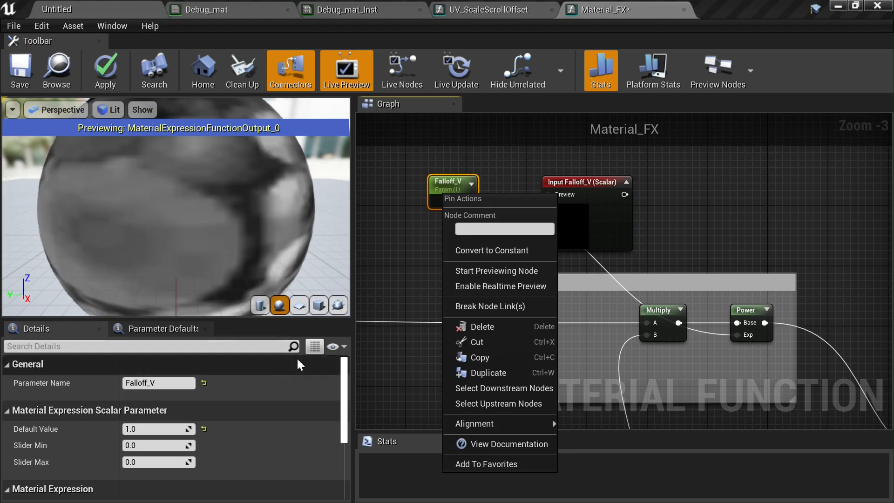
pyautogui.click(497, 251)
# - Connect the constant to the Falloff_V input's Preview and the input's output to the Power node's Exp
pyautogui.moveTo(451, 201); pyautogui.dragTo(550, 192)
pyautogui.moveTo(593, 209); pyautogui.dragTo(539, 172, button='right')
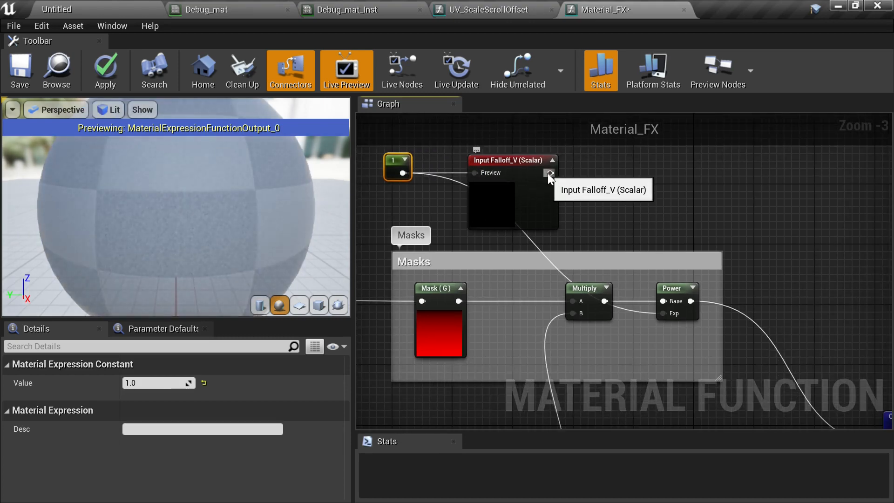
pyautogui.moveTo(548, 173); pyautogui.dragTo(663, 313)
# - Move the constant and Falloff_V input into the Masks comment and enlarge the comment to enclose them
pyautogui.moveTo(733, 269); pyautogui.dragTo(782, 259, button='right')
pyautogui.moveTo(709, 214); pyautogui.dragTo(722, 225, button='right')
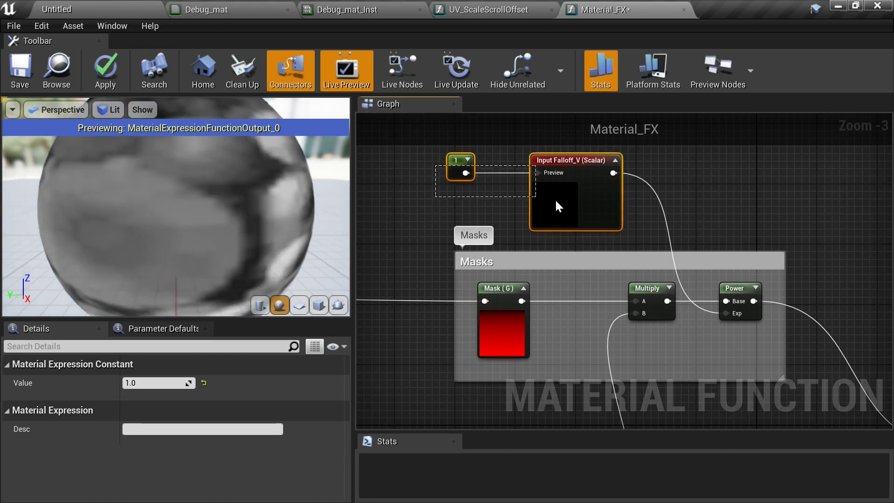
pyautogui.moveTo(558, 207); pyautogui.dragTo(659, 380)
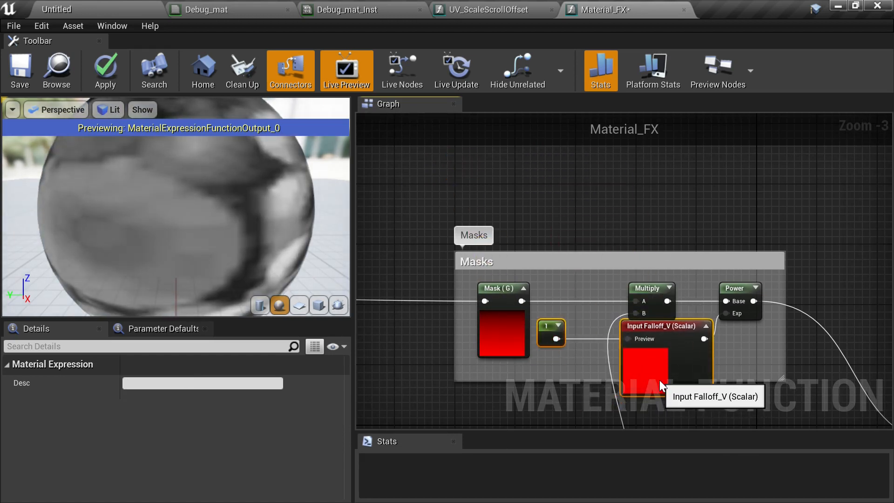
pyautogui.moveTo(760, 316); pyautogui.dragTo(742, 272, button='right')
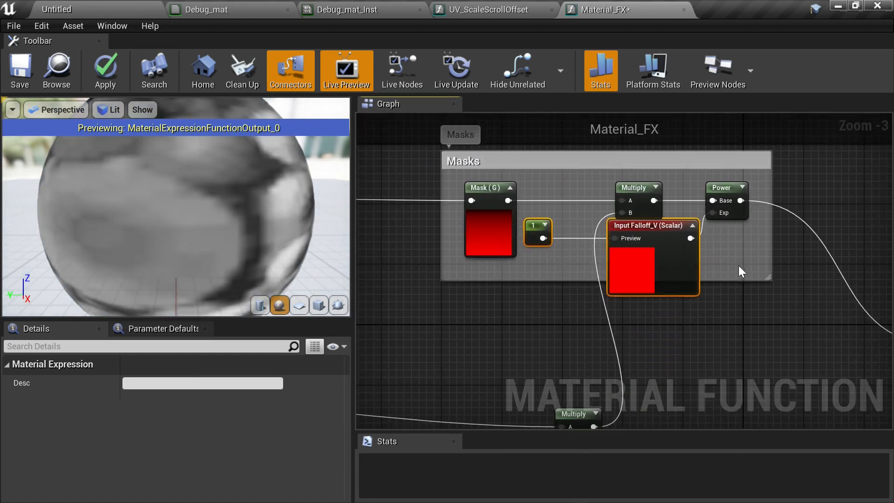
pyautogui.moveTo(730, 280); pyautogui.dragTo(733, 331)
pyautogui.moveTo(581, 331); pyautogui.dragTo(578, 294, button='right')
pyautogui.scroll(-1, 656, 284)
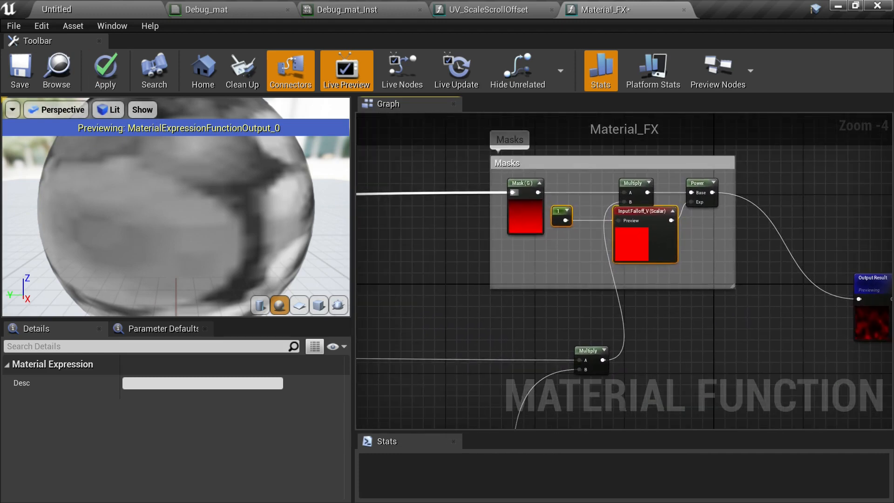
# - Save the material function and glance at the Debug_mat editor tab before returning
pyautogui.click(23, 70)
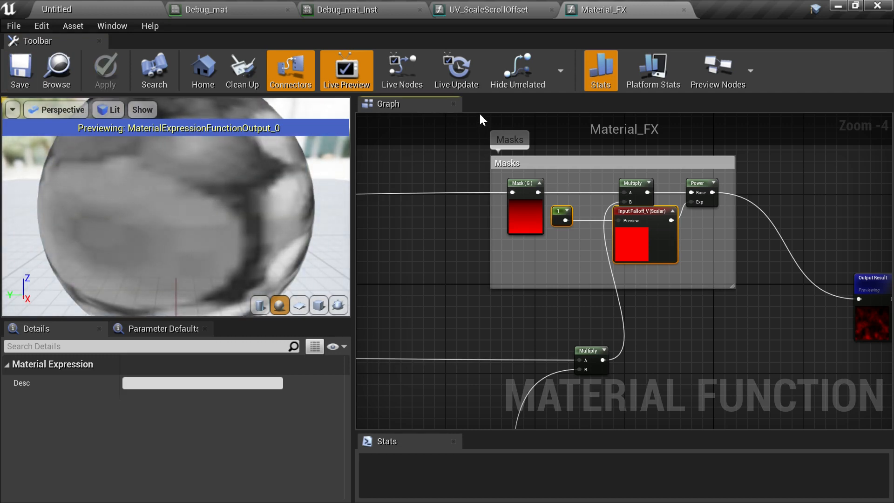
pyautogui.click(210, 13)
pyautogui.click(602, 11)
# - Enable Expose to Library for the material function and save it
pyautogui.moveTo(535, 296); pyautogui.dragTo(552, 241, button='right')
pyautogui.click(552, 242)
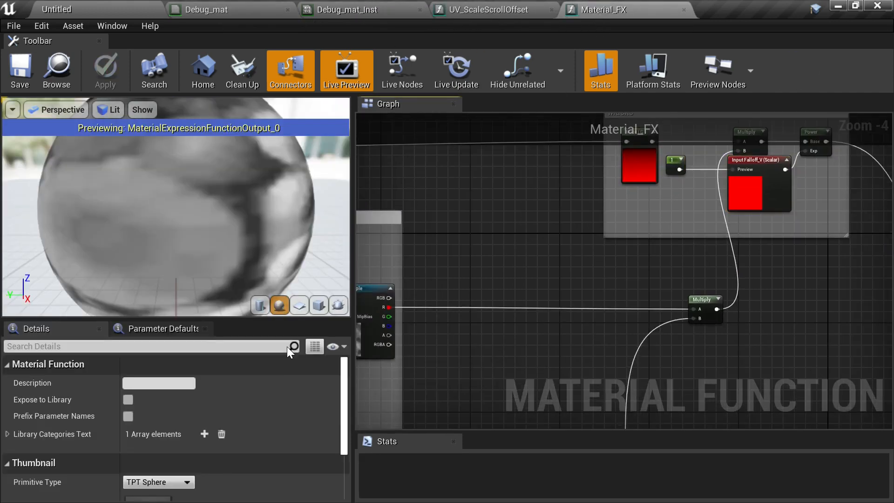
pyautogui.click(129, 399)
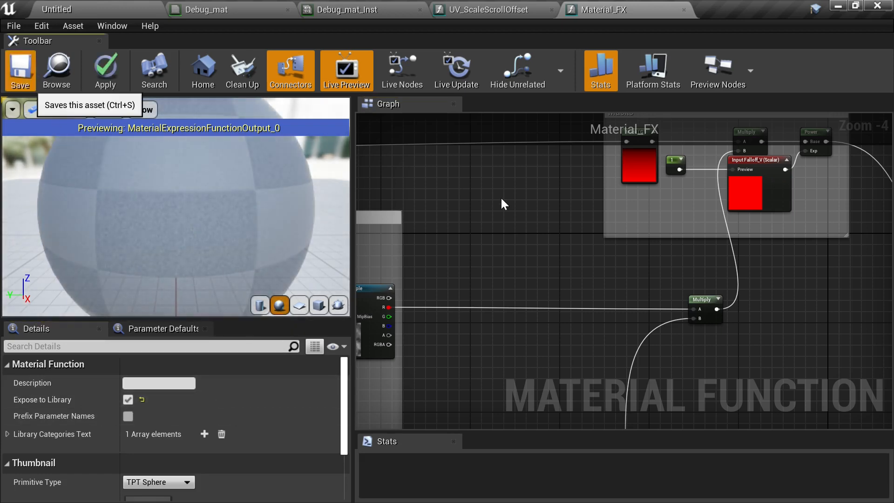
pyautogui.hotkey('ctrl', 's')
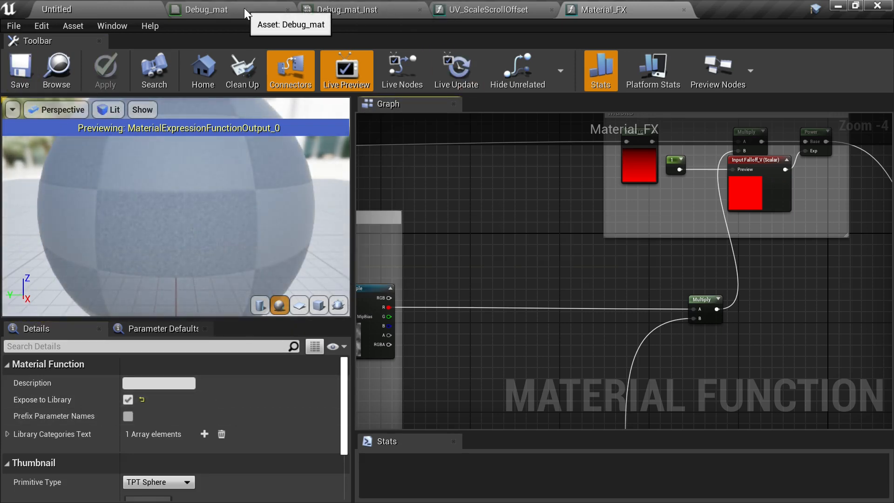
# - In the Debug_mat graph, add a Material_FX material function call node
pyautogui.click(244, 7)
pyautogui.moveTo(649, 307); pyautogui.dragTo(535, 211, button='right')
pyautogui.rightClick(580, 218)
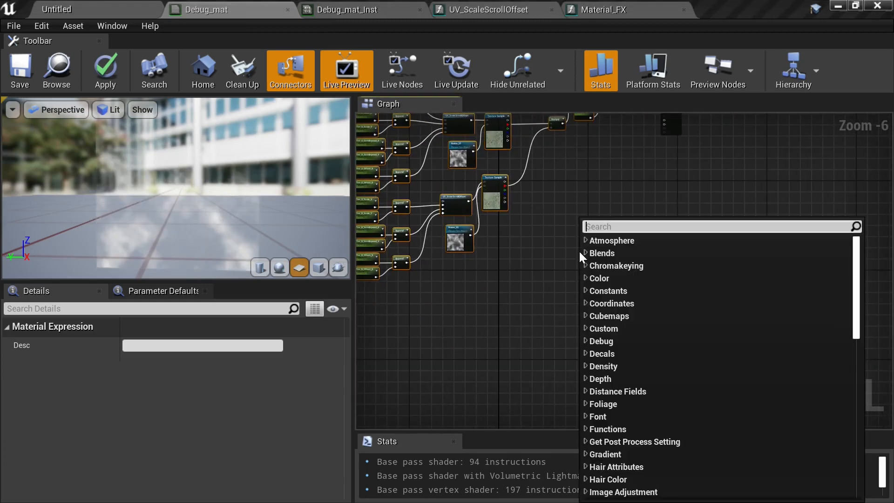
pyautogui.write('material')
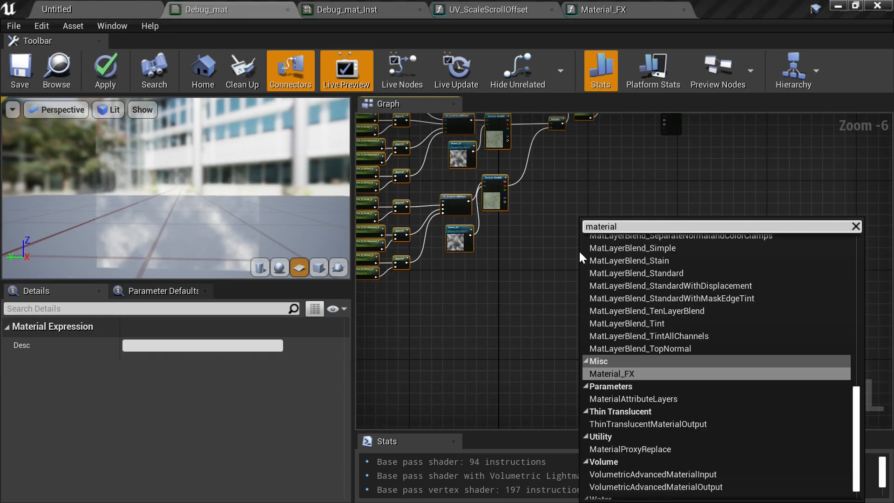
pyautogui.click(648, 373)
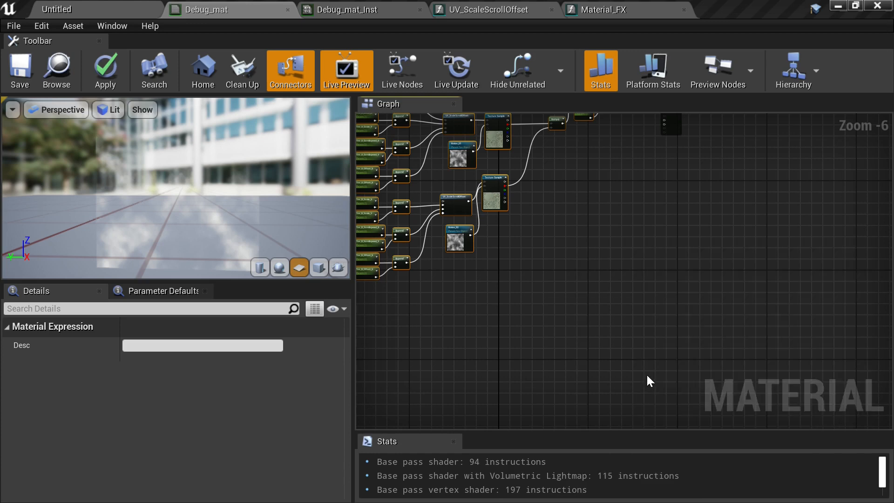
pyautogui.moveTo(652, 273); pyautogui.dragTo(628, 330, button='right')
pyautogui.moveTo(574, 320); pyautogui.dragTo(595, 254)
pyautogui.scroll(4, 599, 259)
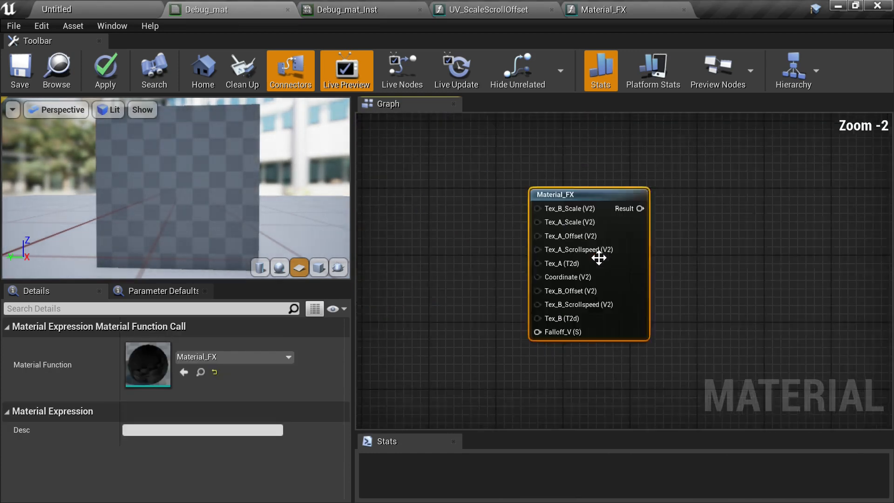
pyautogui.scroll(1, 598, 259)
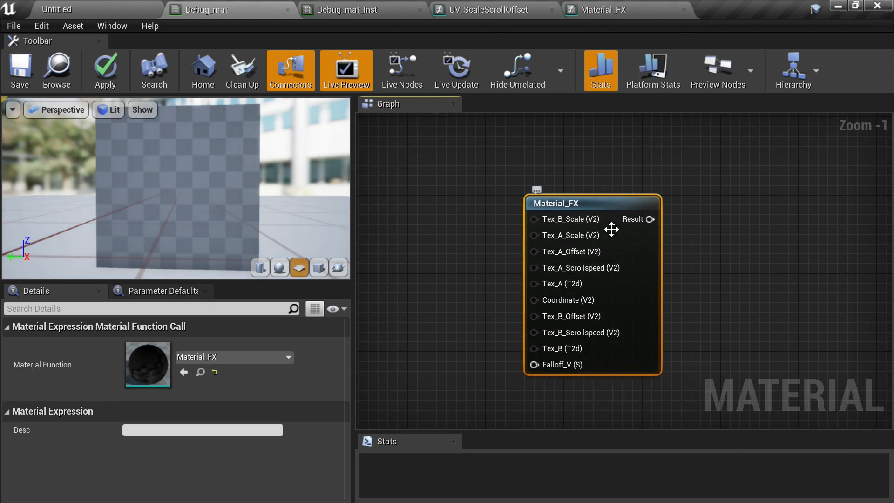
# - In Material_FX, enable Use Preview Value as Default on the Falloff_V function input
pyautogui.click(625, 16)
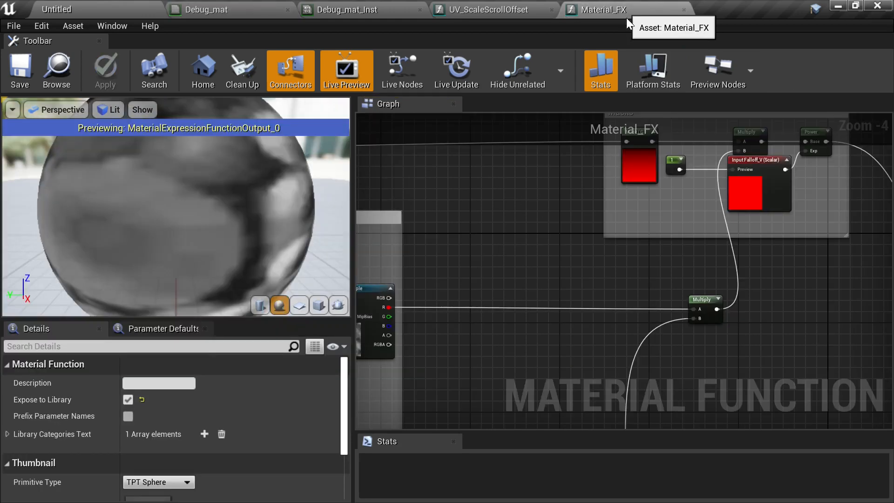
pyautogui.scroll(3, 644, 236)
pyautogui.click(647, 237)
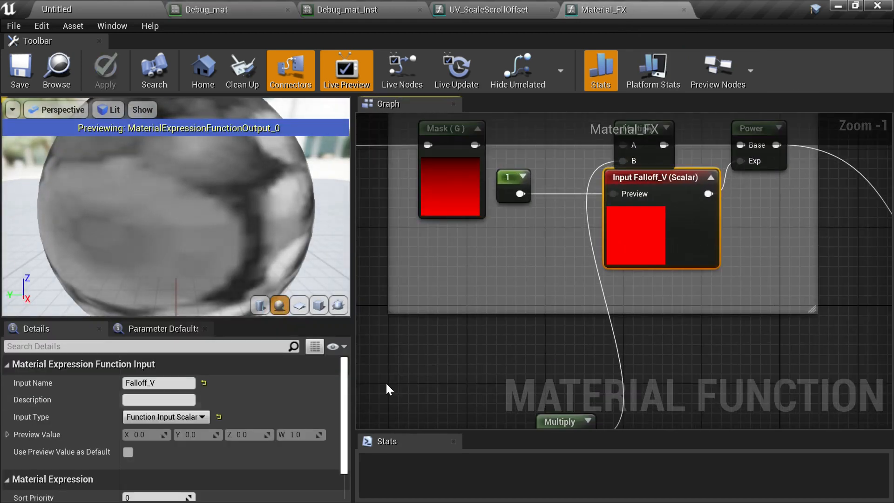
pyautogui.click(128, 451)
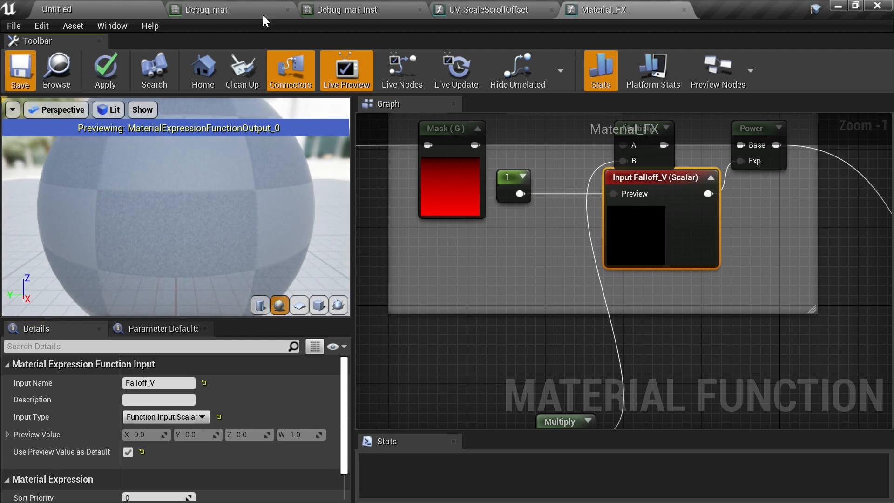
pyautogui.click(380, 9)
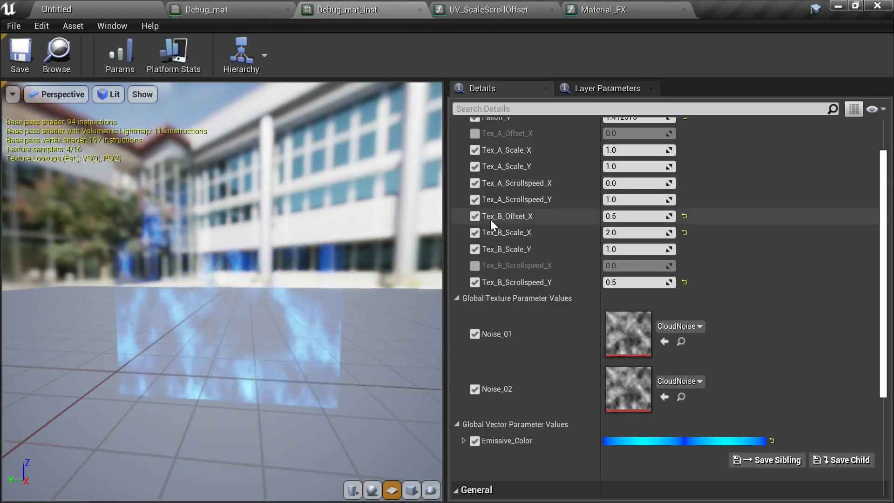
pyautogui.click(496, 7)
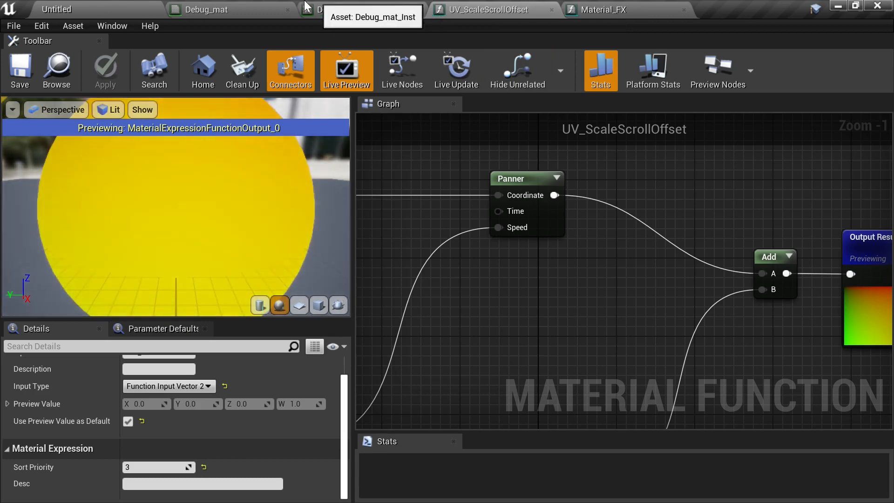
pyautogui.click(250, 9)
# - Place the Material_FX node beside the material output and connect its Result to Opacity
pyautogui.moveTo(549, 237); pyautogui.dragTo(614, 279, button='right')
pyautogui.scroll(-3, 496, 218)
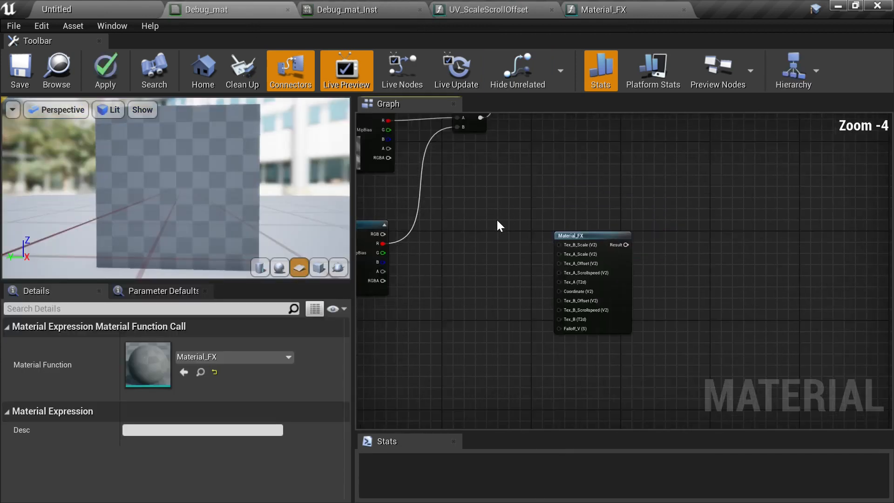
pyautogui.moveTo(490, 217); pyautogui.dragTo(472, 308, button='right')
pyautogui.moveTo(591, 326); pyautogui.dragTo(591, 196)
pyautogui.moveTo(590, 192); pyautogui.dragTo(591, 202, button='right')
pyautogui.scroll(2, 622, 251)
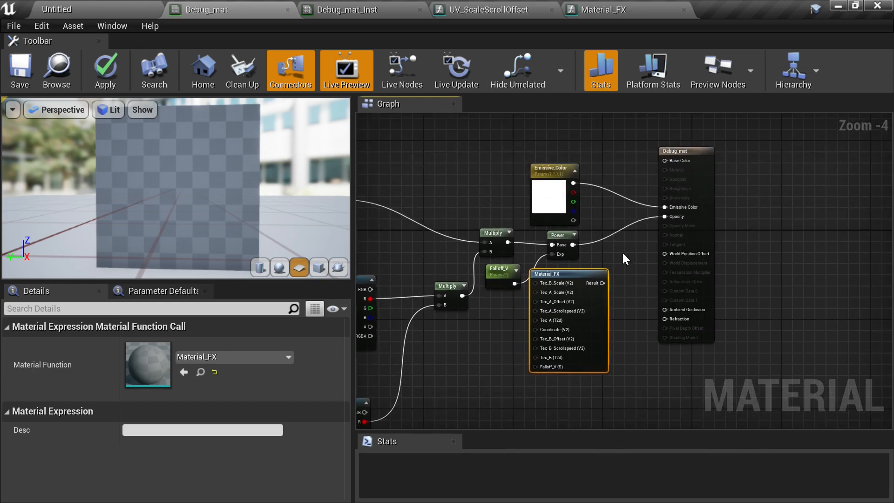
pyautogui.moveTo(586, 267); pyautogui.dragTo(598, 238, button='right')
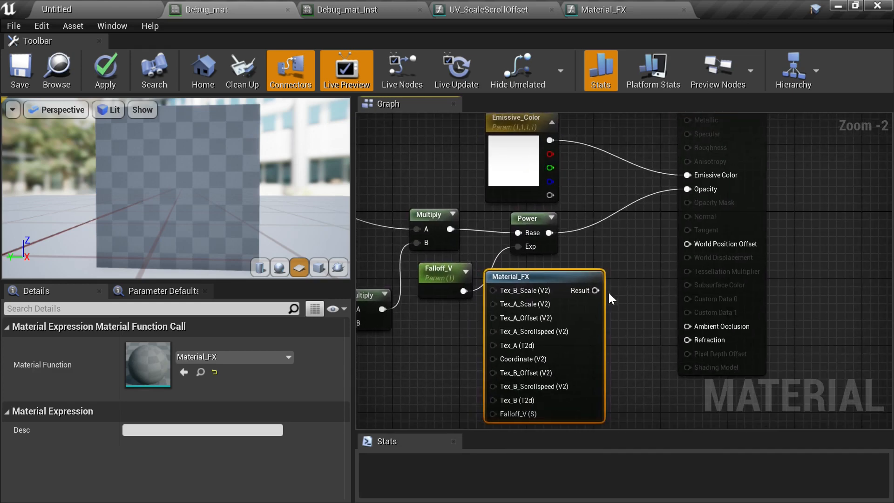
pyautogui.moveTo(595, 291); pyautogui.dragTo(692, 190)
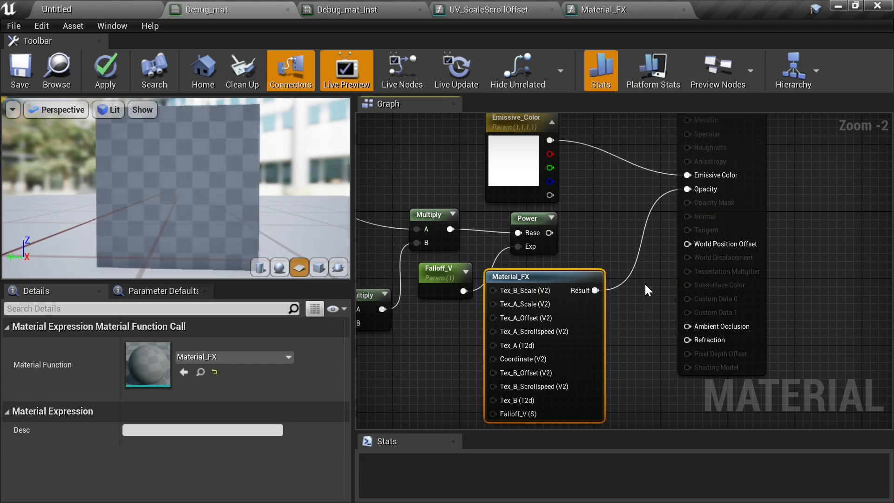
# - Connect the Falloff_V parameter to the function call's Falloff_V (S) input and move the parameter next to it
pyautogui.moveTo(645, 285); pyautogui.dragTo(645, 244, button='right')
pyautogui.moveTo(613, 177); pyautogui.dragTo(706, 177, button='right')
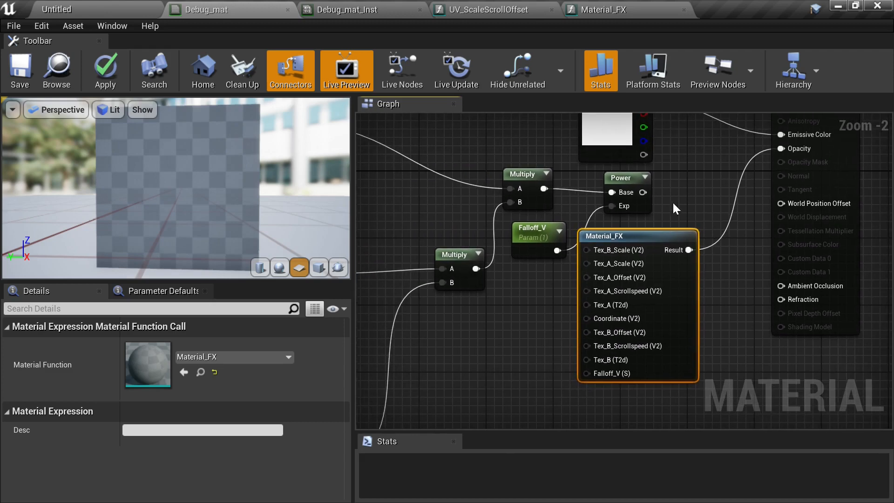
pyautogui.moveTo(674, 204); pyautogui.dragTo(708, 196, button='right')
pyautogui.moveTo(678, 232); pyautogui.dragTo(682, 266)
pyautogui.moveTo(685, 236); pyautogui.dragTo(686, 206, button='right')
pyautogui.scroll(-1, 662, 258)
pyautogui.moveTo(556, 271); pyautogui.dragTo(580, 233, button='right')
pyautogui.scroll(2, 607, 234)
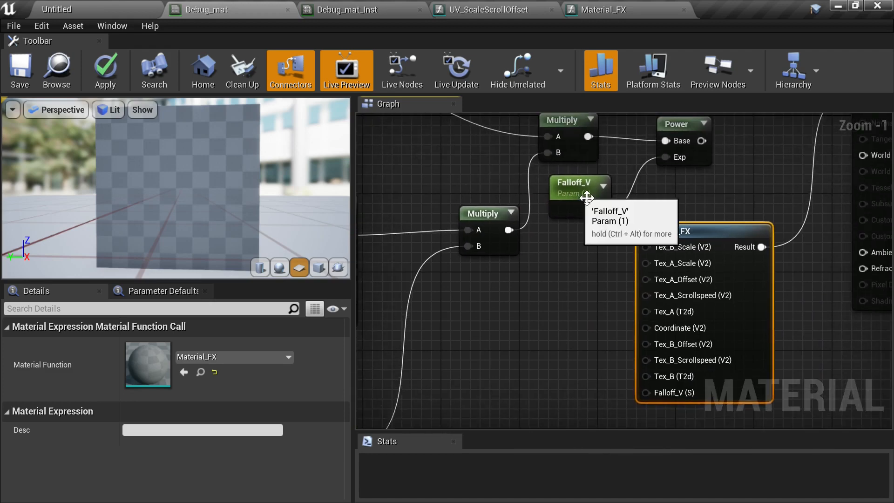
pyautogui.moveTo(601, 209); pyautogui.dragTo(651, 393)
pyautogui.moveTo(579, 183); pyautogui.dragTo(553, 378)
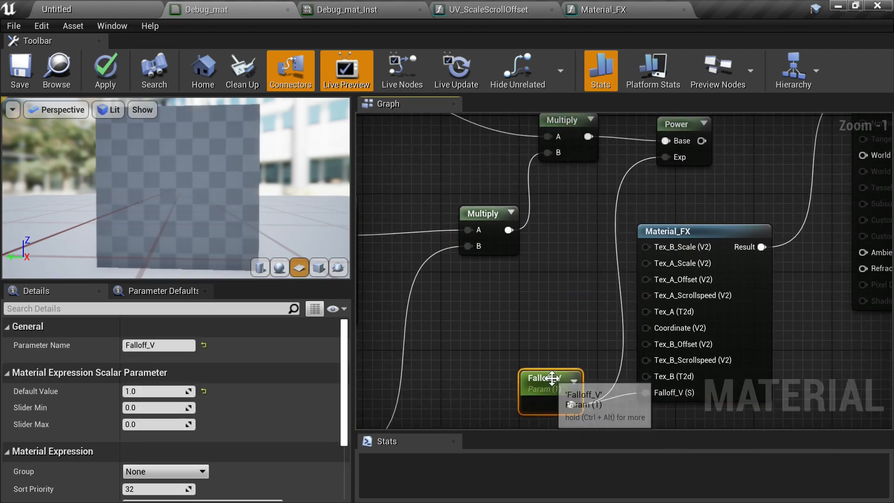
pyautogui.scroll(-1, 552, 378)
pyautogui.moveTo(573, 321); pyautogui.dragTo(708, 266, button='right')
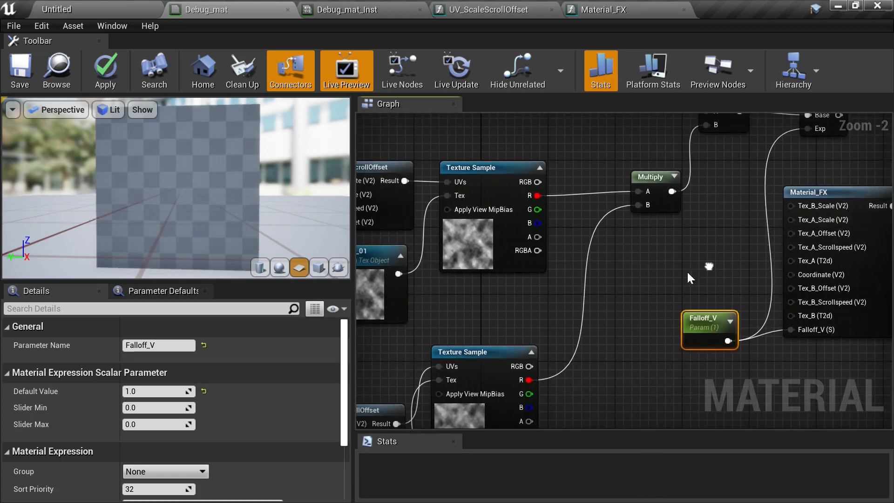
# - Connect the Noise_02 texture object to the Material_FX node's Tex_B (T2d) input
pyautogui.moveTo(551, 288); pyautogui.dragTo(508, 289, button='right')
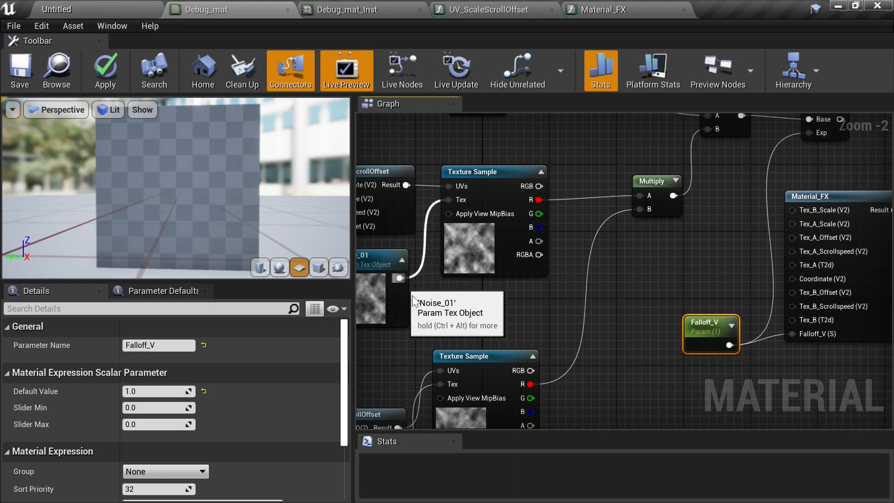
pyautogui.moveTo(413, 302); pyautogui.dragTo(430, 256, button='right')
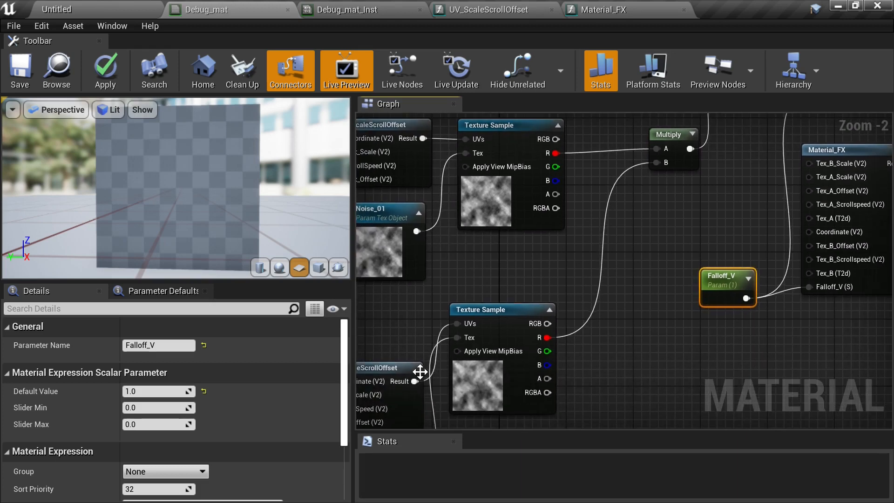
pyautogui.moveTo(430, 324); pyautogui.dragTo(472, 213, button='right')
pyautogui.scroll(-1, 534, 264)
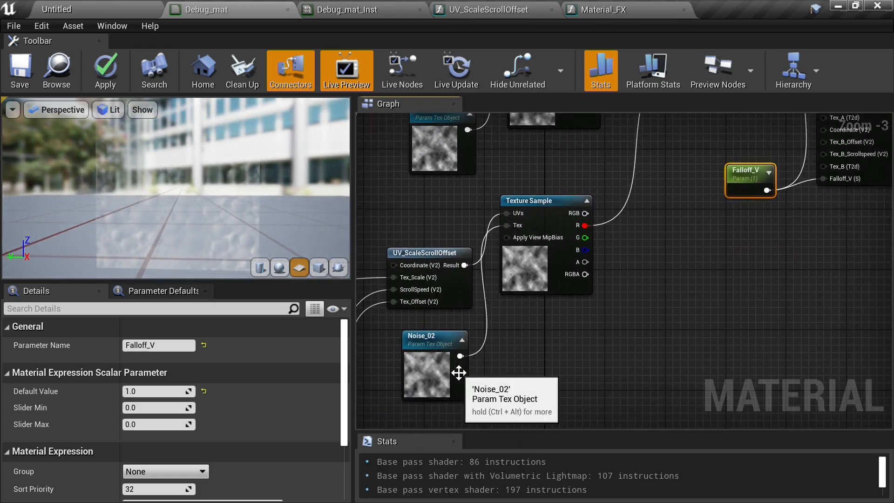
pyautogui.moveTo(460, 356); pyautogui.dragTo(829, 169)
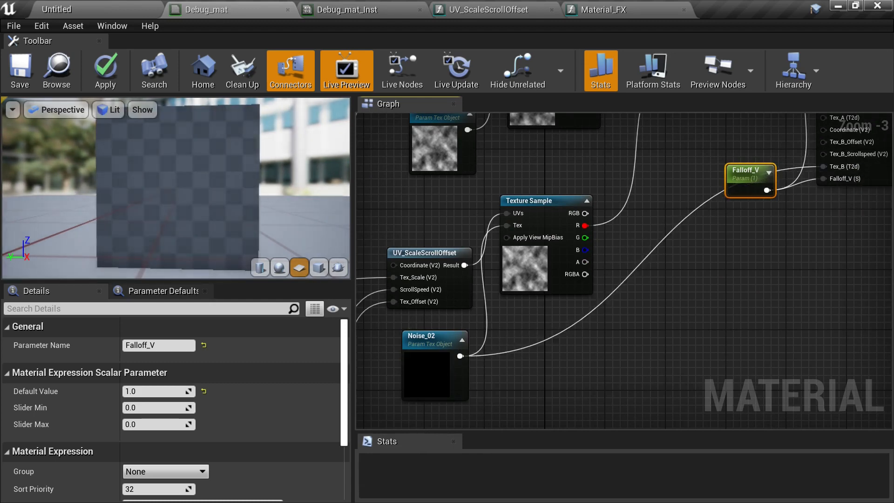
# - Rename the Noise_02 texture object parameter to Tex_B
pyautogui.moveTo(644, 320); pyautogui.dragTo(764, 263, button='right')
pyautogui.click(546, 318)
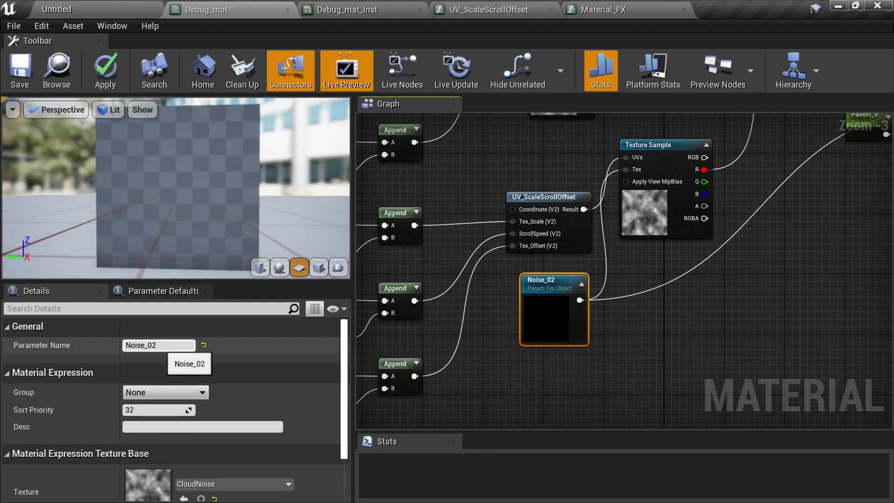
pyautogui.write('Tex')
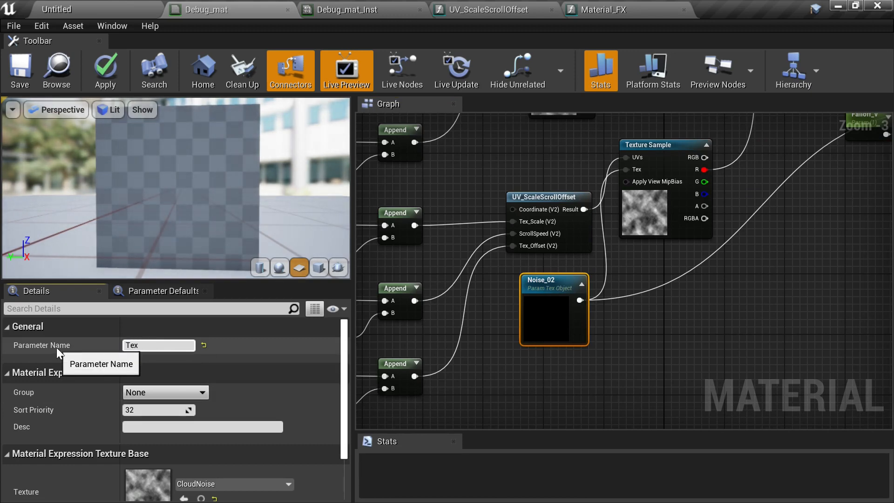
pyautogui.write('_B')
pyautogui.press('Return')
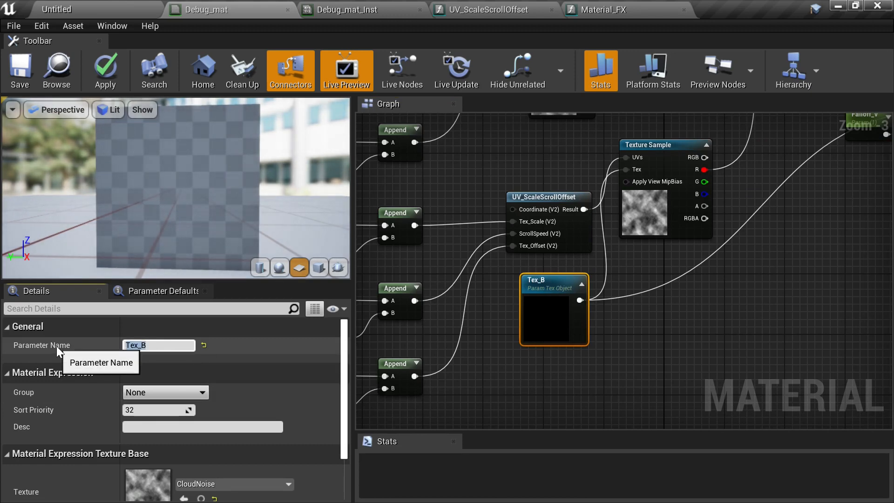
# - Move the Tex_B texture object node next to the Material_FX node
pyautogui.moveTo(797, 275); pyautogui.dragTo(691, 347, button='right')
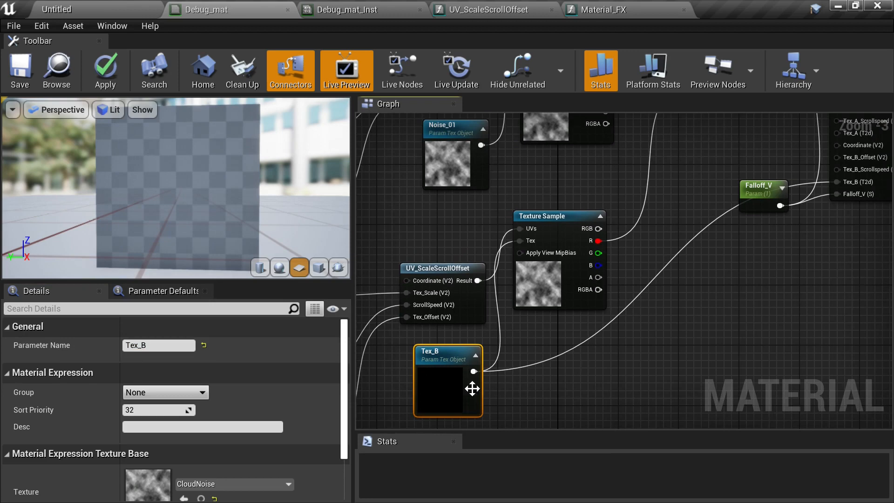
pyautogui.moveTo(472, 388); pyautogui.dragTo(744, 185)
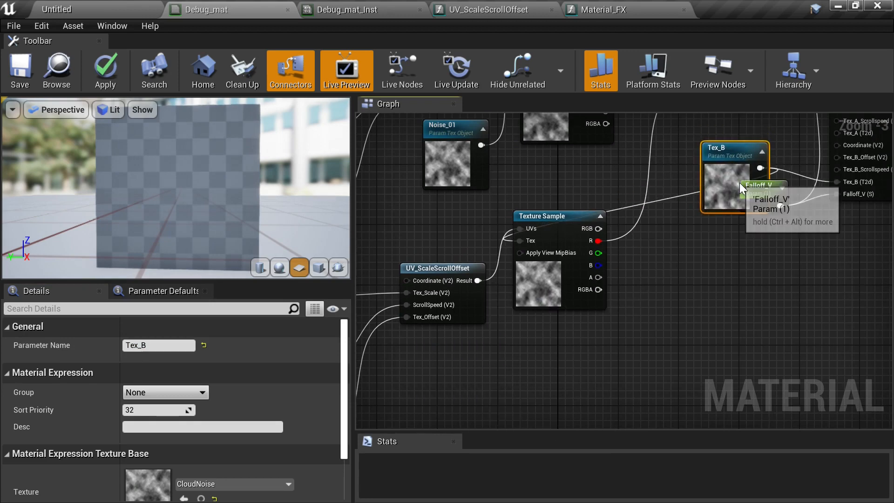
pyautogui.moveTo(662, 281); pyautogui.dragTo(891, 262, button='right')
pyautogui.scroll(-1, 616, 234)
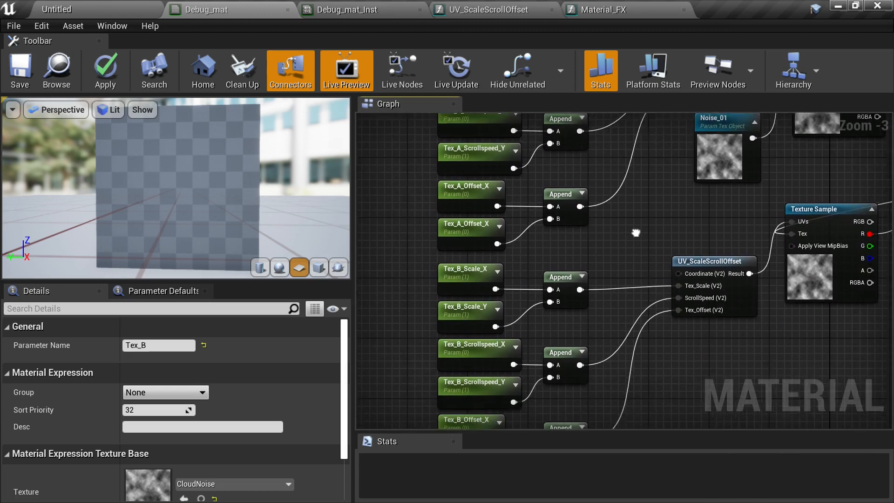
# - Select the Tex_B scale, scroll speed and offset parameters with their Append nodes and move them beside Material_FX
pyautogui.moveTo(447, 205); pyautogui.dragTo(605, 356)
pyautogui.moveTo(644, 353); pyautogui.dragTo(556, 357, button='right')
pyautogui.moveTo(432, 337); pyautogui.dragTo(773, 314)
pyautogui.moveTo(828, 228); pyautogui.dragTo(654, 357, button='right')
pyautogui.scroll(2, 655, 355)
pyautogui.moveTo(660, 317); pyautogui.dragTo(630, 346, button='right')
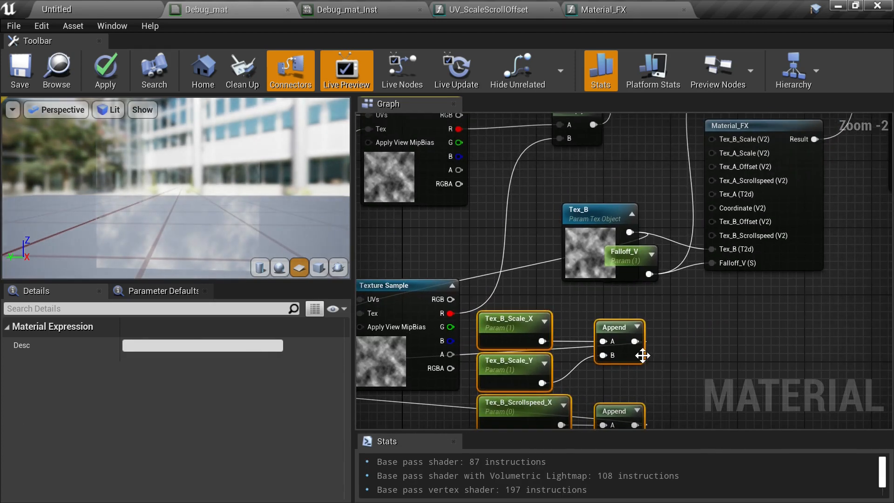
# - Connect the three Tex_B Append nodes to Material_FX's Tex_B_Scale, Tex_B_Scrollspeed and Tex_B_Offset inputs
pyautogui.moveTo(633, 341); pyautogui.dragTo(713, 138)
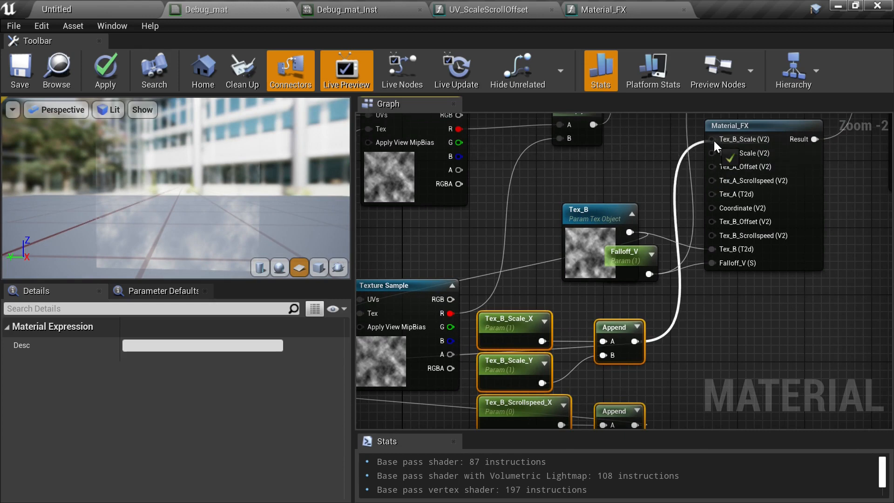
pyautogui.moveTo(727, 290); pyautogui.dragTo(699, 236, button='right')
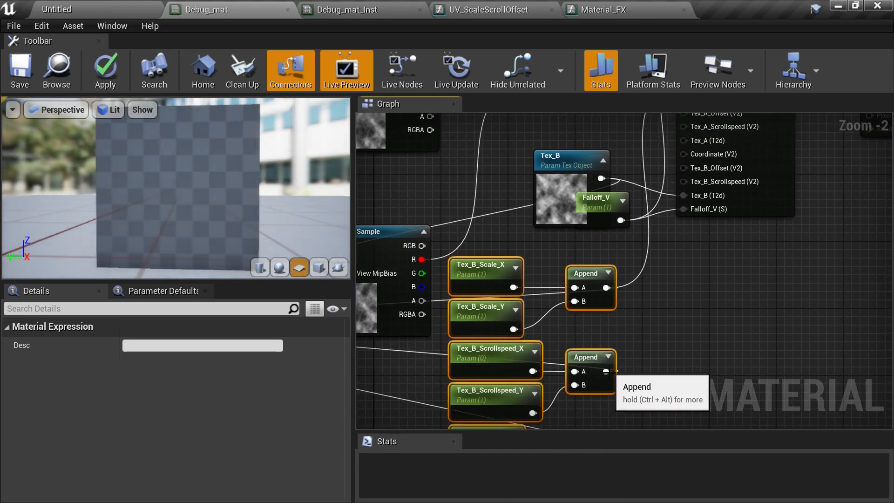
pyautogui.moveTo(606, 371); pyautogui.dragTo(687, 295)
pyautogui.moveTo(691, 361); pyautogui.dragTo(651, 247, button='right')
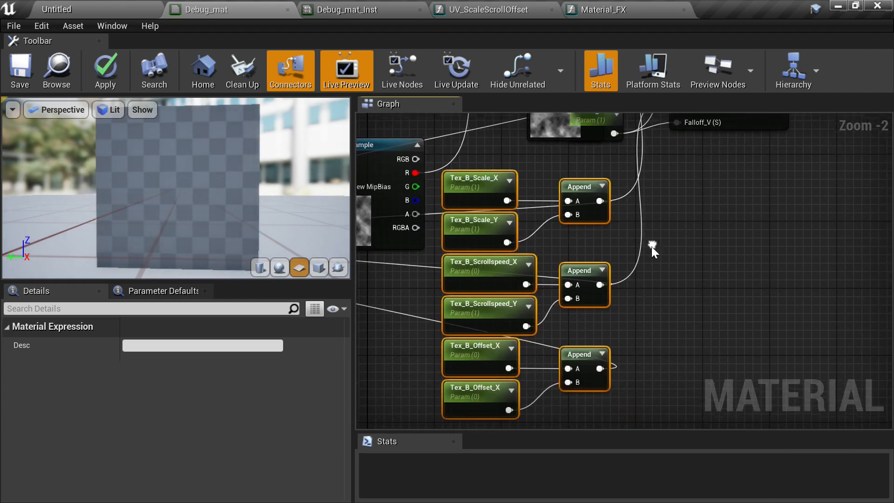
pyautogui.moveTo(601, 369); pyautogui.dragTo(679, 266)
# - Move the original UV_ScaleScrollOffset and Texture Sample nodes above the Noise_01 texture object in Debug_mat
pyautogui.moveTo(670, 377); pyautogui.dragTo(745, 247, button='right')
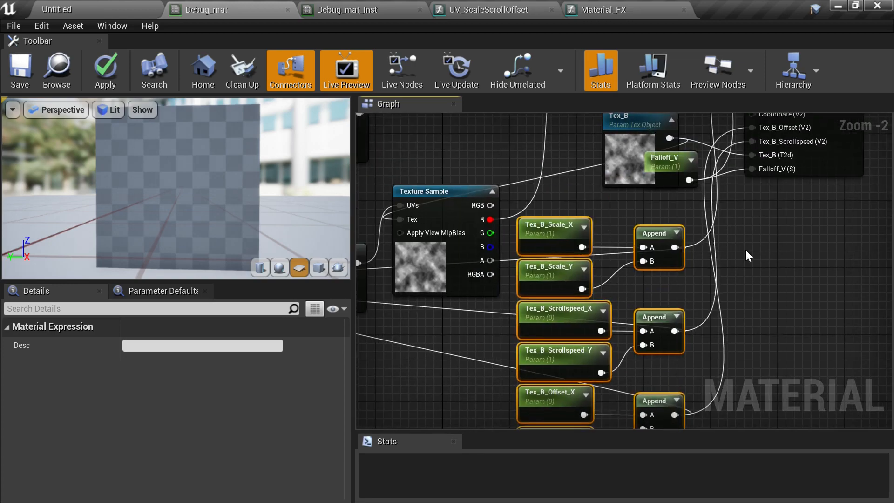
pyautogui.scroll(-1, 740, 254)
pyautogui.moveTo(713, 283); pyautogui.dragTo(844, 231, button='right')
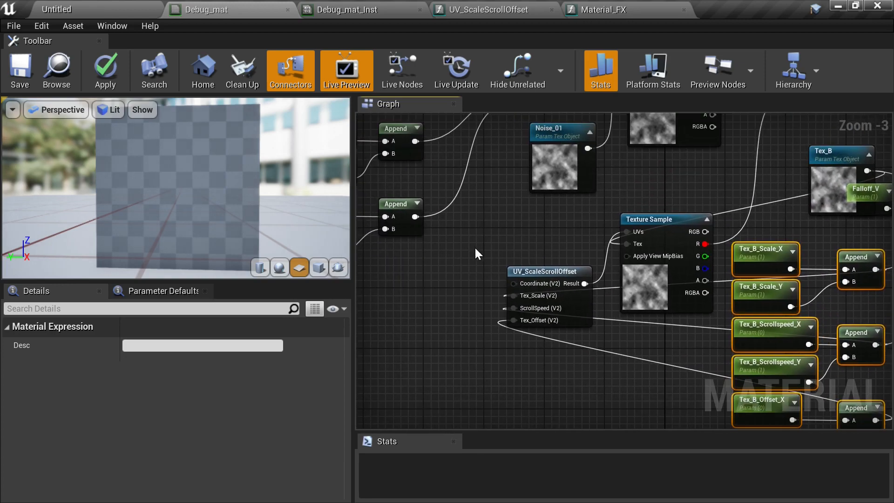
pyautogui.moveTo(469, 242); pyautogui.dragTo(652, 362)
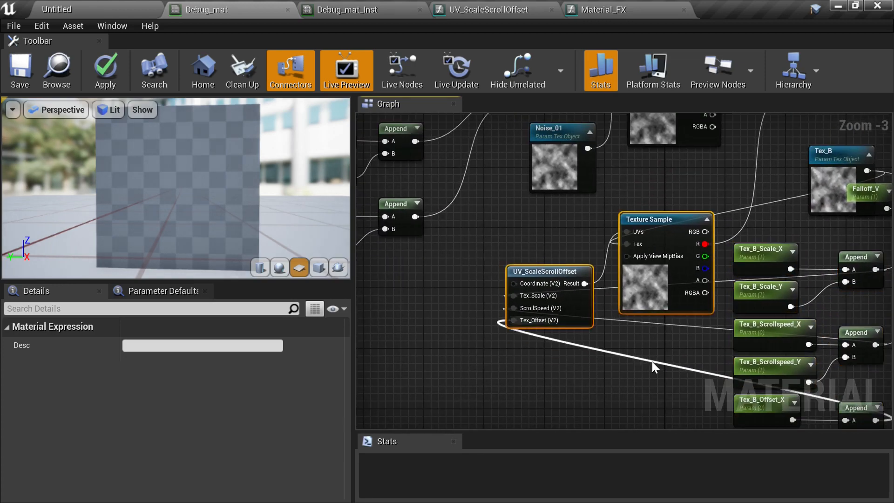
pyautogui.moveTo(701, 189); pyautogui.dragTo(575, 193, button='right')
pyautogui.click(627, 330)
pyautogui.scroll(-1, 573, 205)
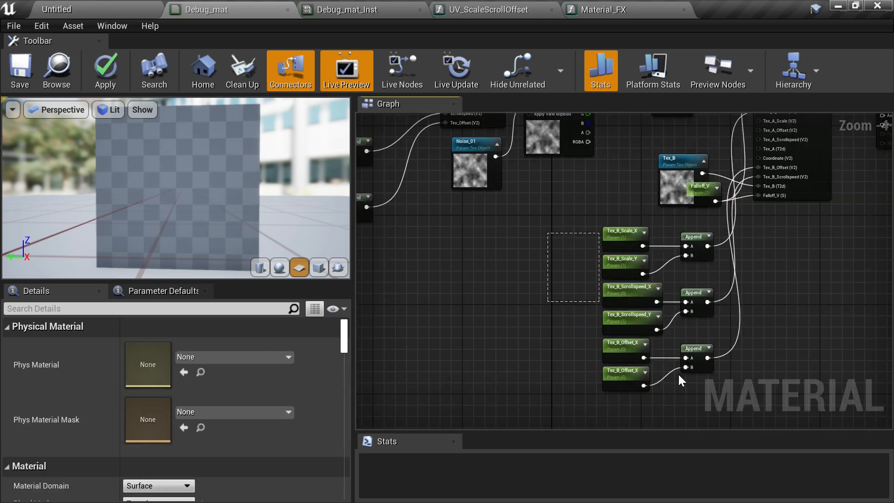
pyautogui.moveTo(679, 376); pyautogui.dragTo(703, 372)
pyautogui.click(791, 230)
pyautogui.moveTo(782, 204); pyautogui.dragTo(780, 321, button='right')
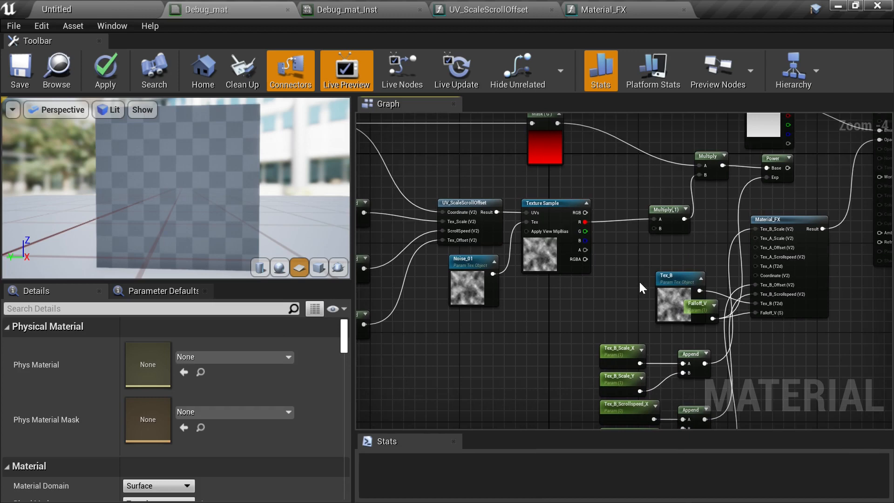
pyautogui.scroll(1, 640, 283)
pyautogui.moveTo(669, 250); pyautogui.dragTo(533, 263, button='right')
pyautogui.scroll(2, 606, 254)
pyautogui.moveTo(696, 261); pyautogui.dragTo(576, 263, button='right')
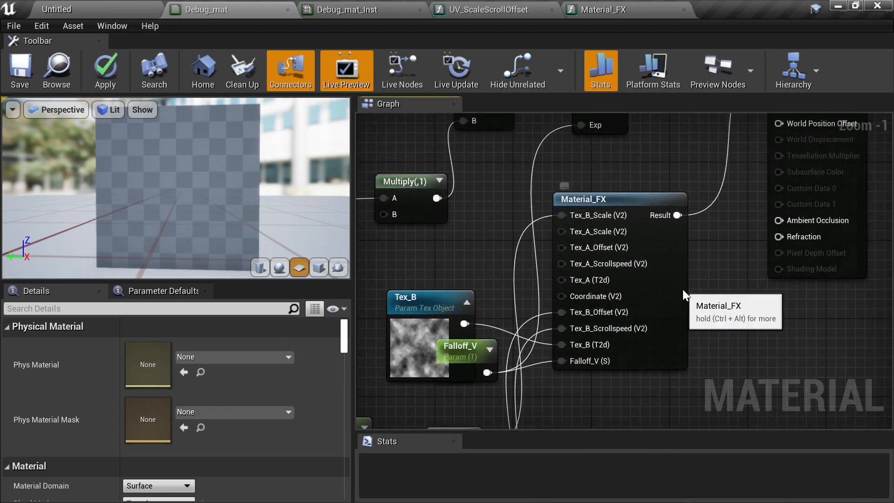
# - Open the Material_FX function and examine its Tex A and Tex B input groups
pyautogui.click(663, 285)
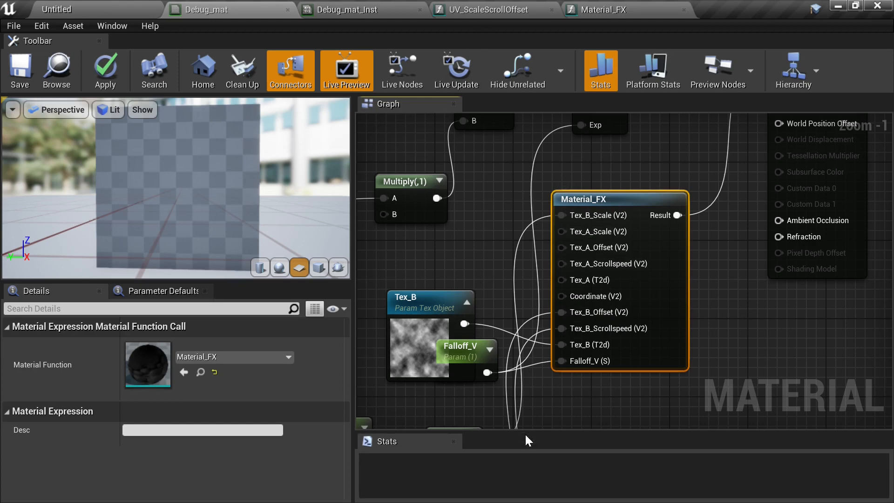
pyautogui.click(624, 7)
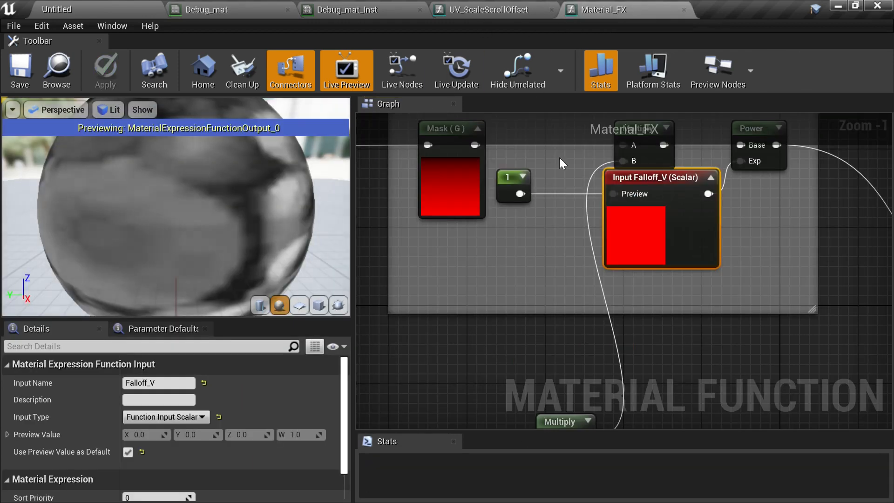
pyautogui.moveTo(512, 268); pyautogui.dragTo(454, 306, button='right')
pyautogui.scroll(-1, 503, 293)
pyautogui.moveTo(504, 293); pyautogui.dragTo(691, 265, button='right')
pyautogui.scroll(-1, 616, 267)
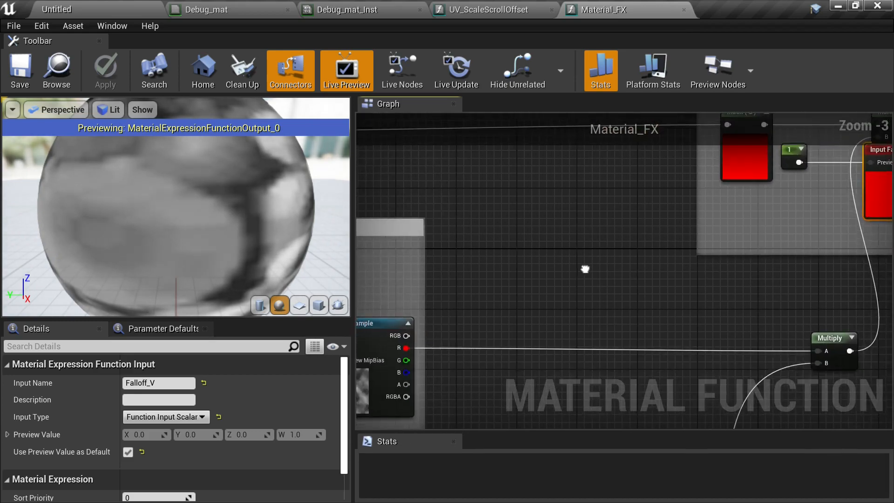
pyautogui.moveTo(584, 265); pyautogui.dragTo(769, 219, button='right')
pyautogui.scroll(-2, 594, 259)
pyautogui.moveTo(594, 259); pyautogui.dragTo(764, 199, button='right')
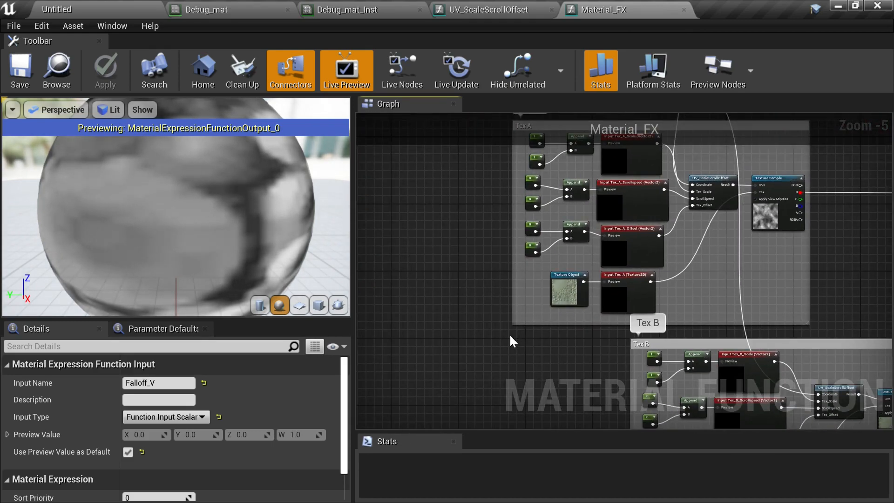
pyautogui.moveTo(509, 334); pyautogui.dragTo(514, 399, button='right')
pyautogui.scroll(1, 480, 235)
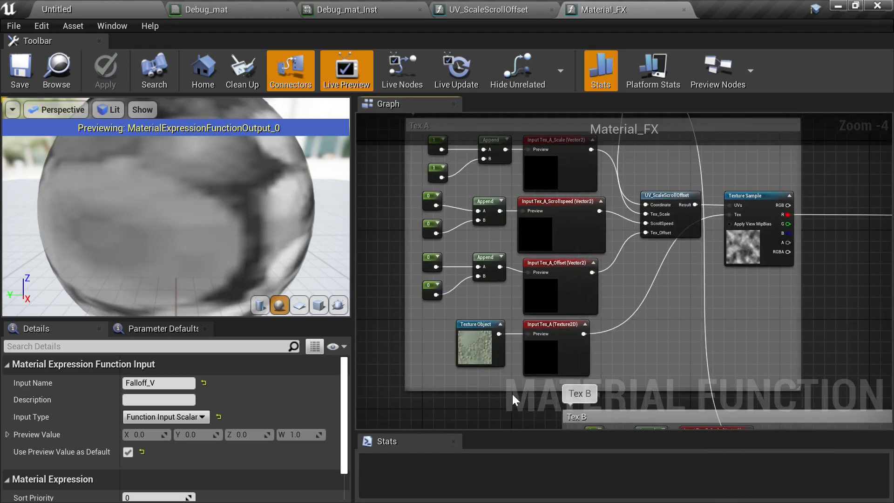
pyautogui.moveTo(602, 219); pyautogui.dragTo(692, 246, button='right')
pyautogui.scroll(1, 666, 272)
pyautogui.scroll(-1, 686, 218)
pyautogui.scroll(1, 689, 247)
# - Set the sort priority of the Tex_A_Scale input to 1 and Tex_A_Scrollspeed to 2
pyautogui.click(618, 196)
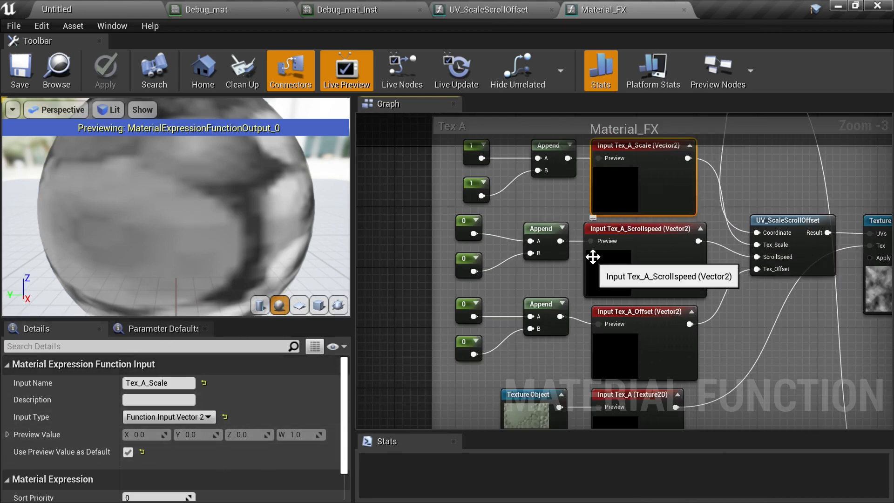
pyautogui.moveTo(591, 217); pyautogui.dragTo(586, 378, button='right')
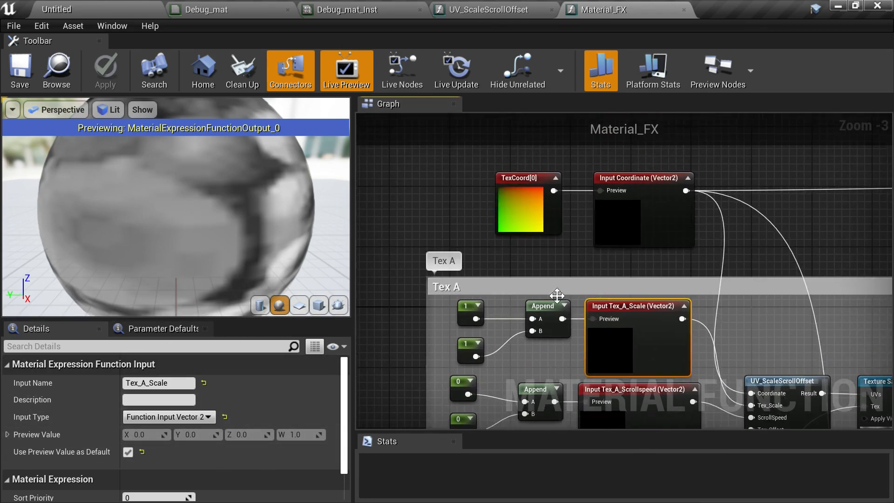
pyautogui.click(639, 219)
pyautogui.moveTo(688, 287); pyautogui.dragTo(664, 162, button='right')
pyautogui.click(623, 232)
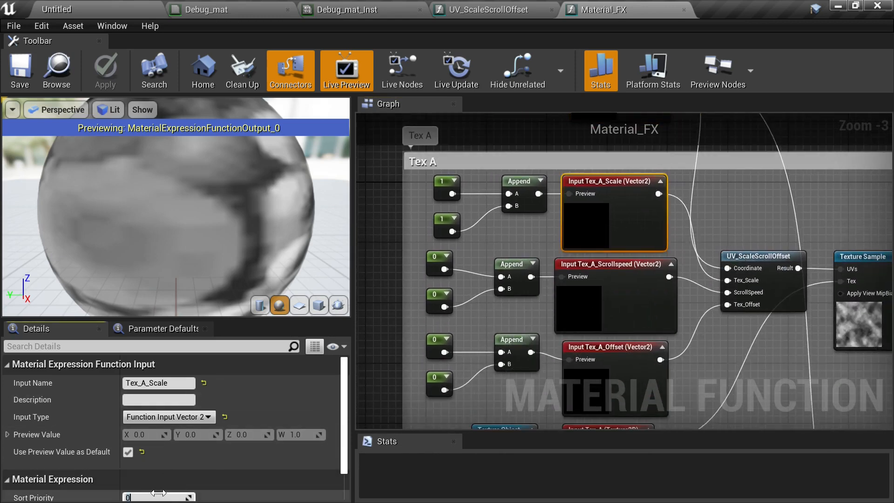
pyautogui.press('Return')
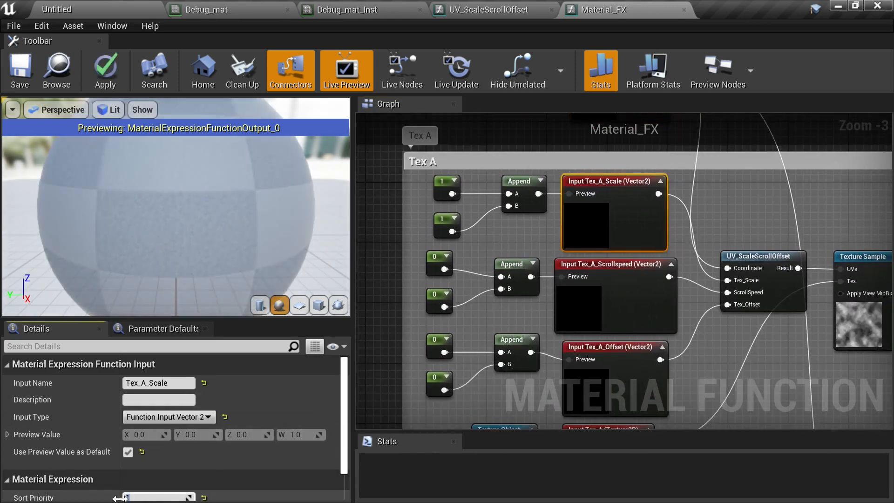
pyautogui.click(631, 323)
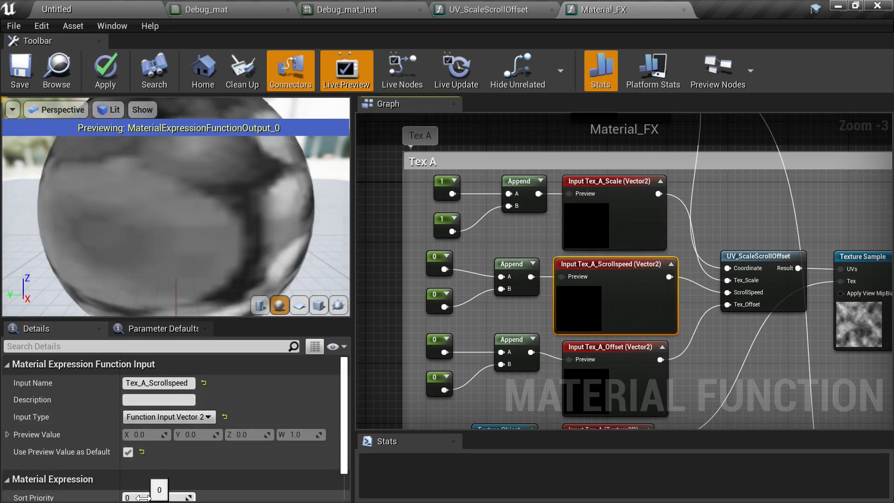
pyautogui.write('2')
pyautogui.press('Return')
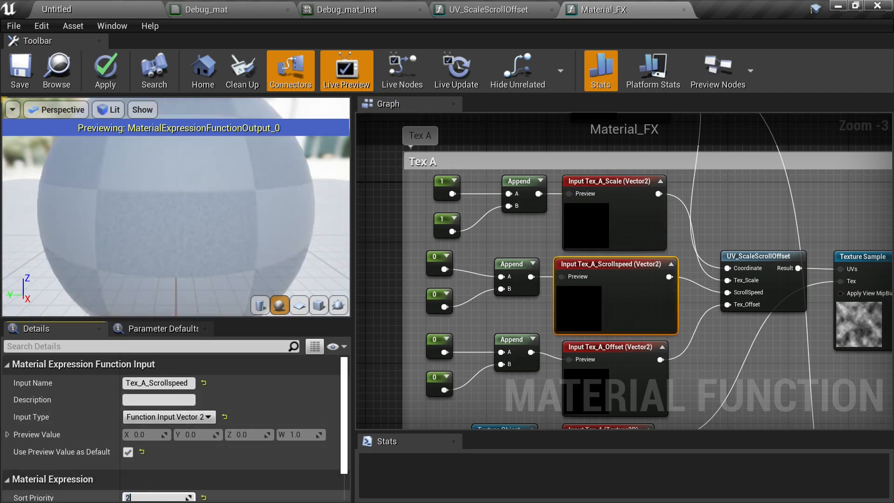
# - Set the sort priority of the Tex_A_Offset input to 3 and the Tex_A input to 4
pyautogui.moveTo(549, 276); pyautogui.dragTo(582, 168, button='right')
pyautogui.click(580, 246)
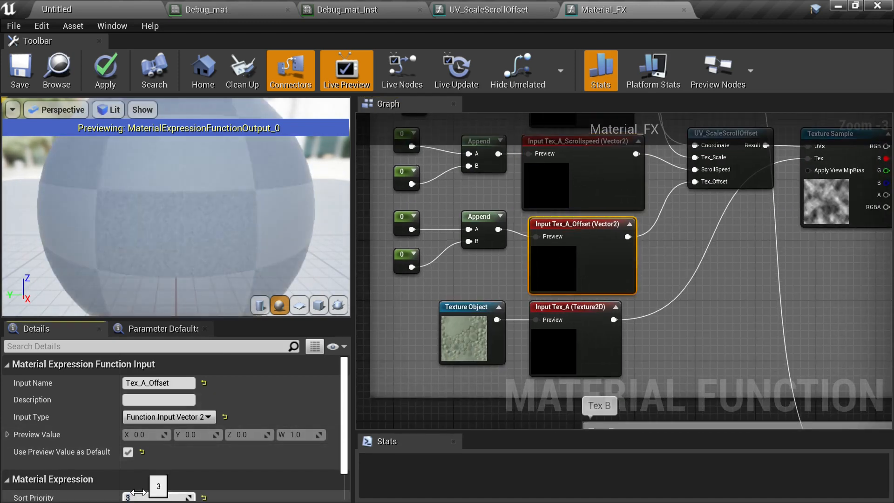
pyautogui.write('3')
pyautogui.press('Return')
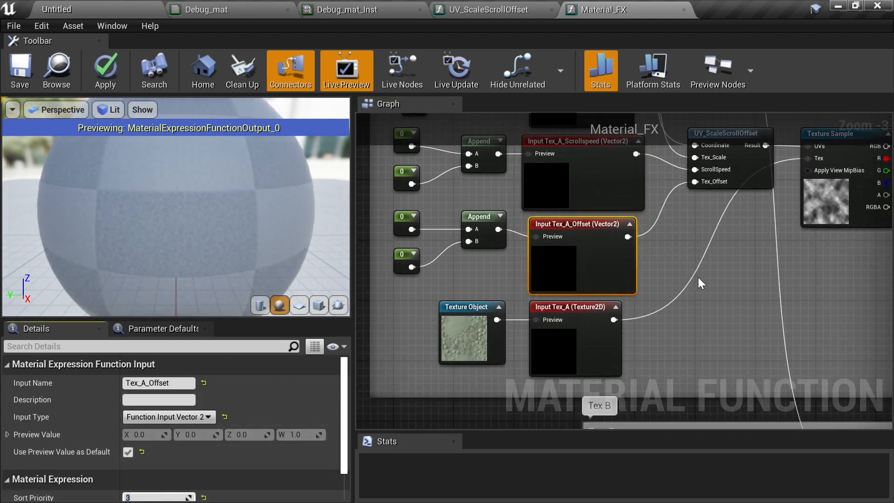
pyautogui.moveTo(698, 278); pyautogui.dragTo(721, 275, button='right')
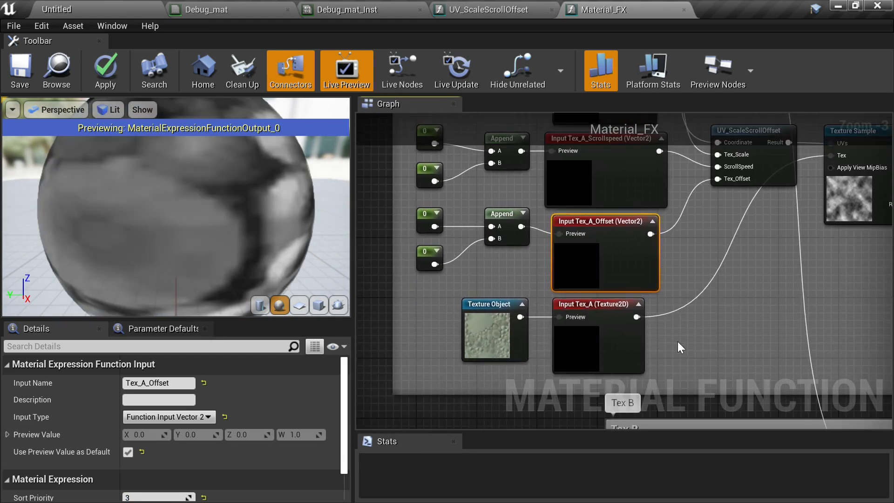
pyautogui.click(617, 343)
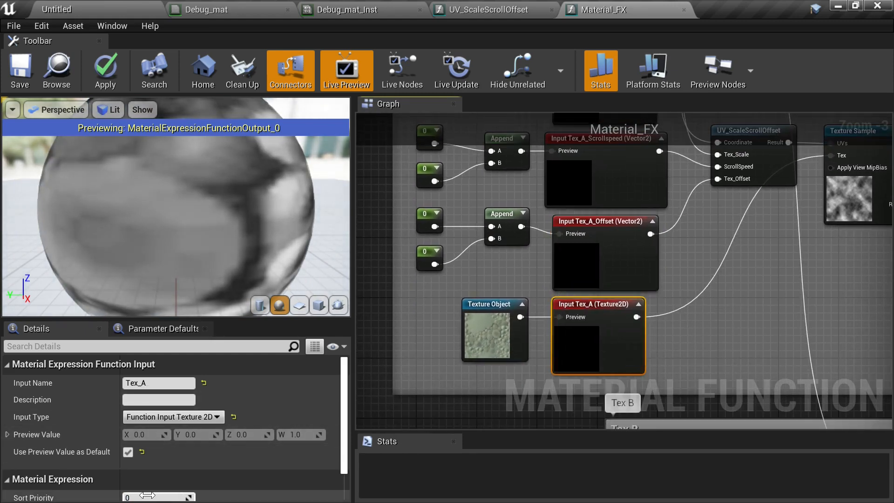
pyautogui.write('4')
pyautogui.press('Return')
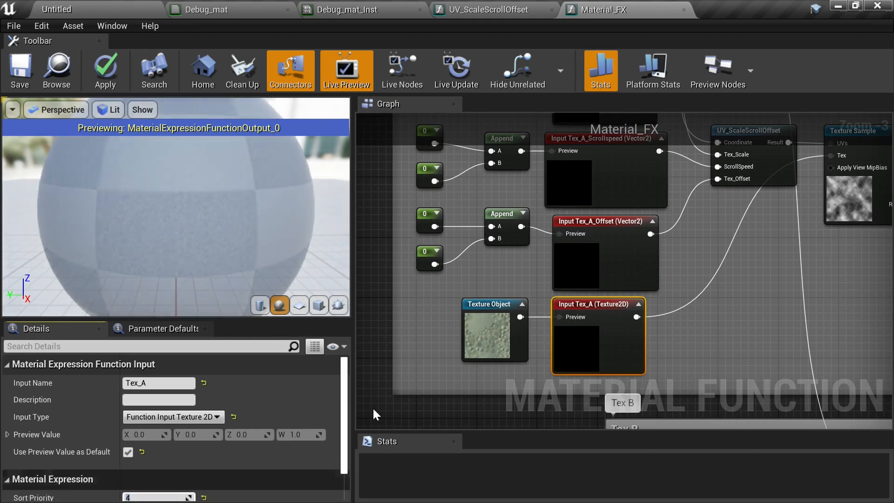
# - Set the sort priority of the Tex_B_Scale input to 5 and Tex_B_Scrollspeed to 6
pyautogui.moveTo(672, 308); pyautogui.dragTo(651, 123, button='right')
pyautogui.moveTo(679, 270); pyautogui.dragTo(460, 169, button='right')
pyautogui.click(585, 205)
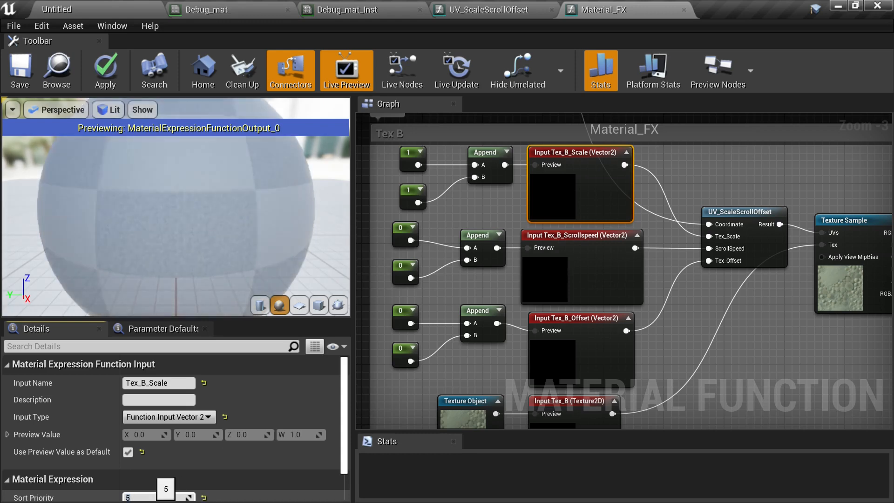
pyautogui.click(597, 255)
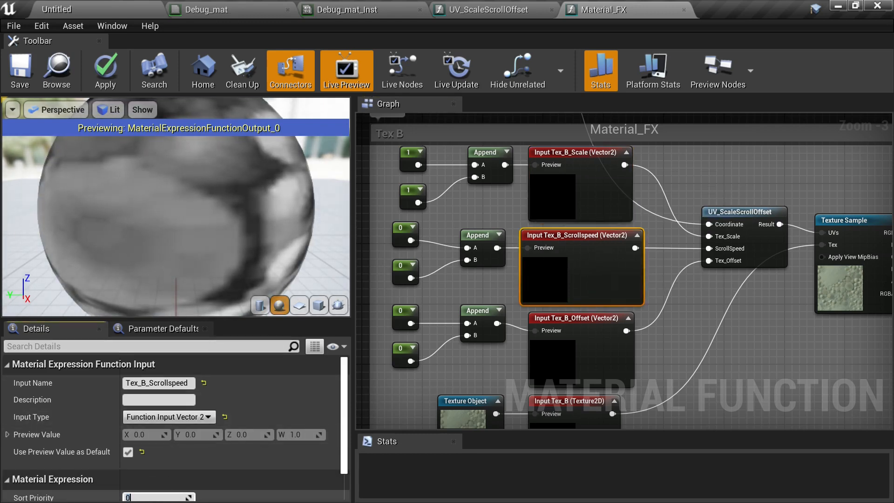
pyautogui.write('6')
pyautogui.press('Return')
# - Set the sort priority of the Tex_B_Offset input to 7 and the Tex_B input to 8
pyautogui.moveTo(699, 331); pyautogui.dragTo(702, 216, button='right')
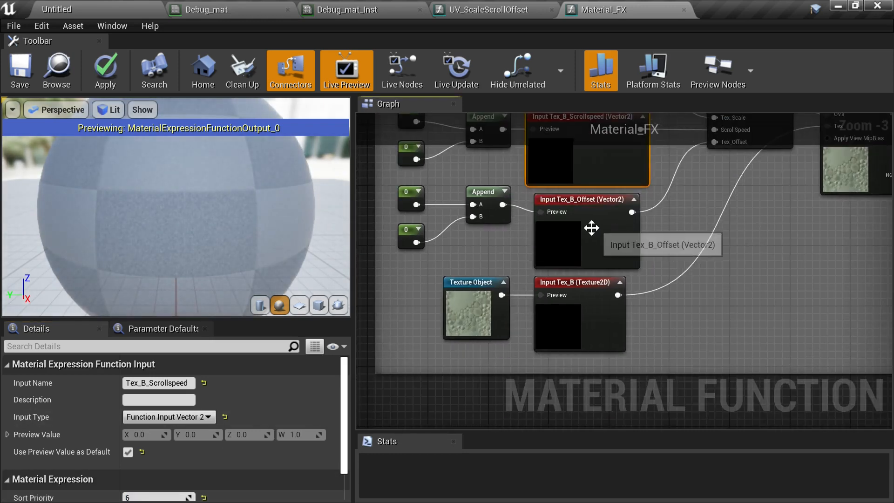
pyautogui.click(591, 228)
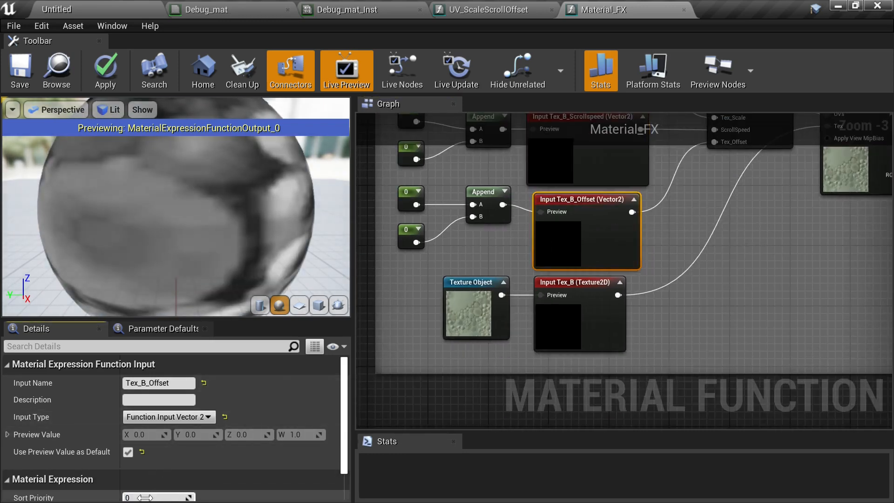
pyautogui.press('Return')
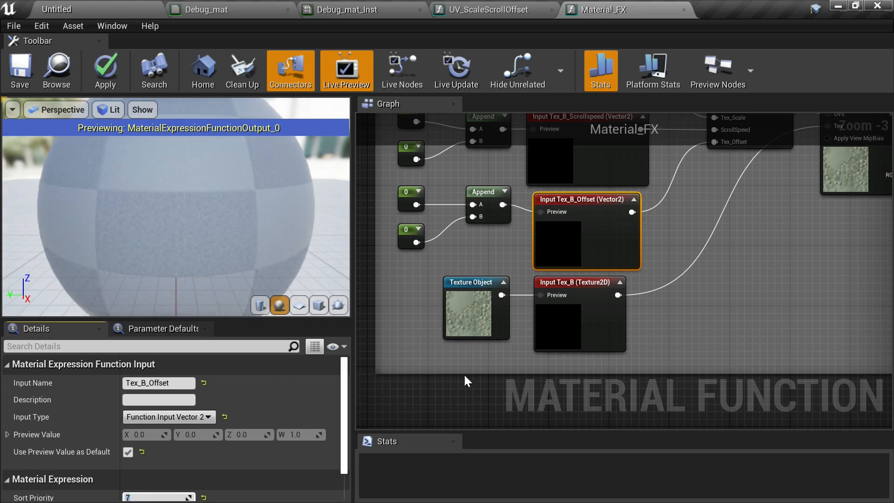
pyautogui.click(591, 330)
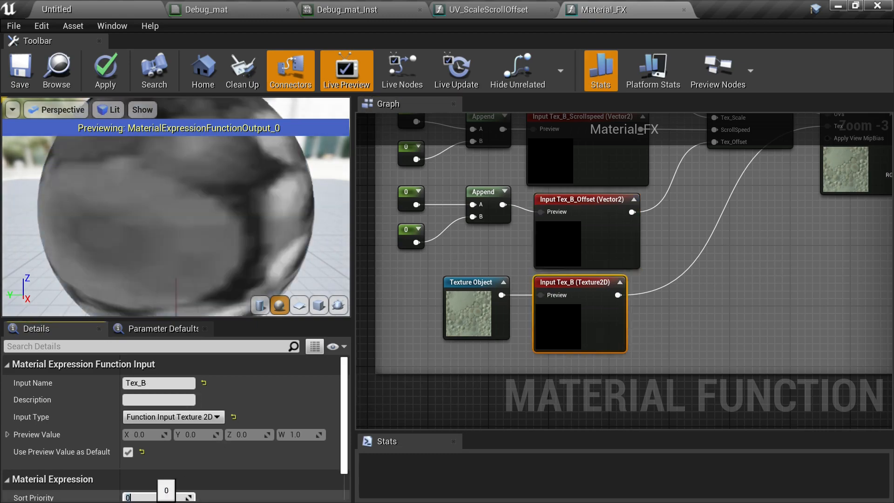
pyautogui.write('8')
pyautogui.press('Return')
# - Set the sort priority of the Falloff_V input in the Masks group to 9
pyautogui.moveTo(731, 230); pyautogui.dragTo(364, 427, button='right')
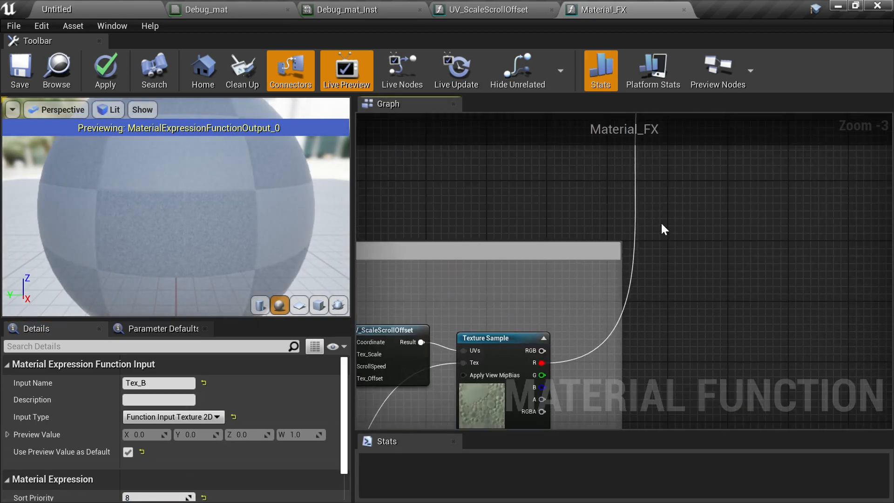
pyautogui.moveTo(662, 225); pyautogui.dragTo(529, 421, button='right')
pyautogui.moveTo(627, 302); pyautogui.dragTo(722, 345, button='right')
pyautogui.scroll(-3, 721, 342)
pyautogui.scroll(4, 705, 316)
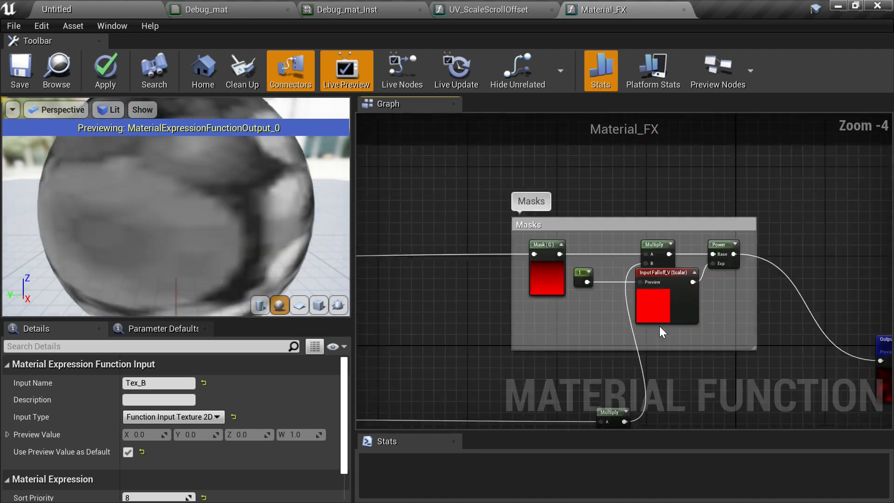
pyautogui.click(633, 293)
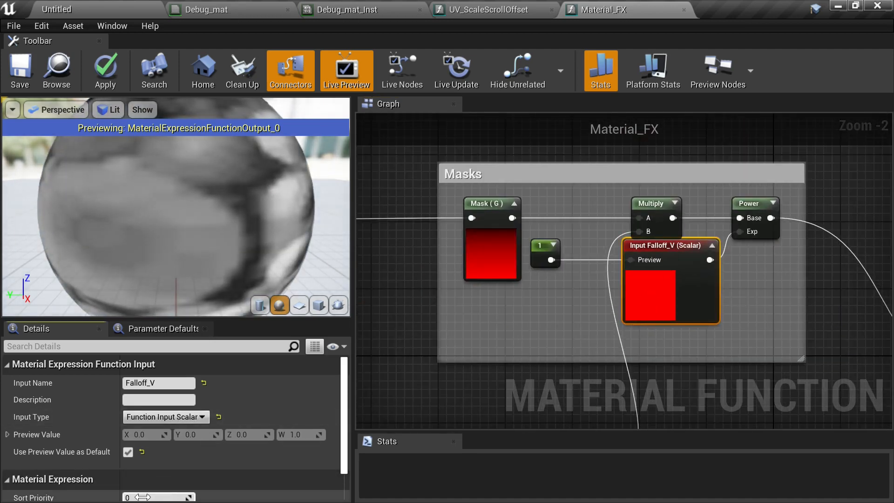
pyautogui.press('Return')
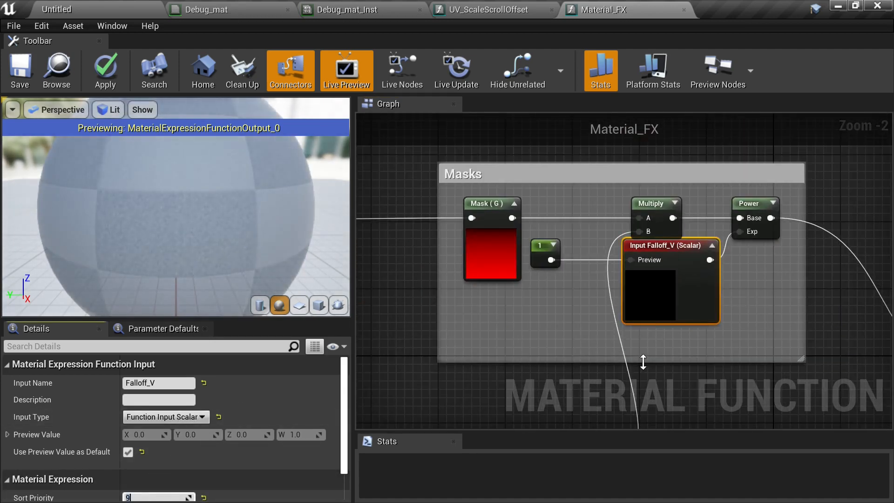
# - Save the Material_FX function and return to the Debug_mat material
pyautogui.moveTo(656, 357); pyautogui.dragTo(521, 309, button='right')
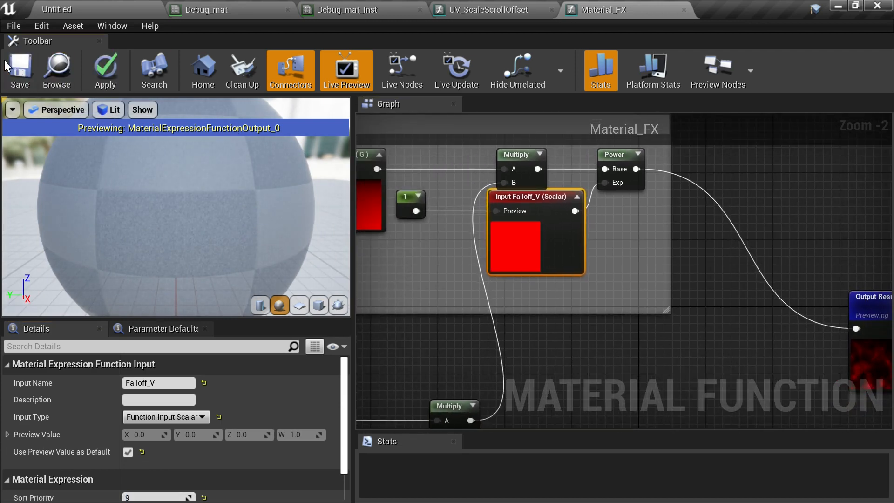
pyautogui.click(21, 75)
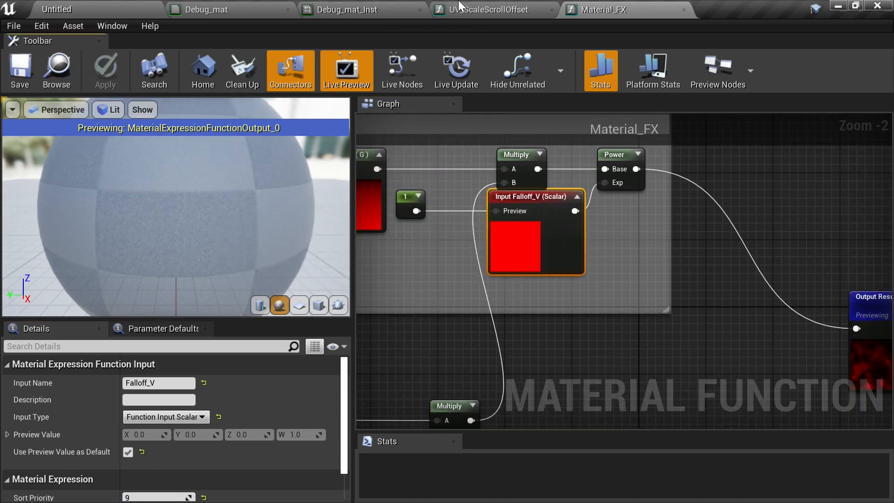
pyautogui.click(214, 9)
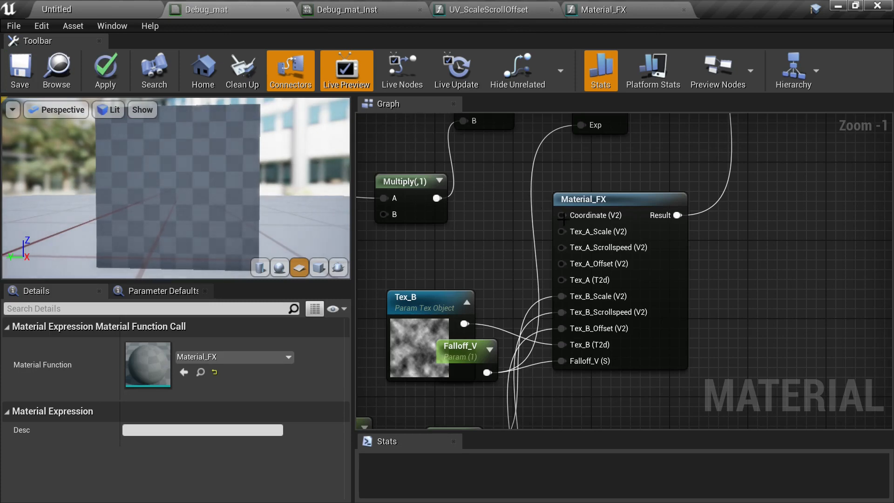
# - Delete the UV_ScaleScrollOffset, Texture Sample and Noise_01 nodes from the Debug_mat graph
pyautogui.moveTo(763, 281); pyautogui.dragTo(778, 239, button='right')
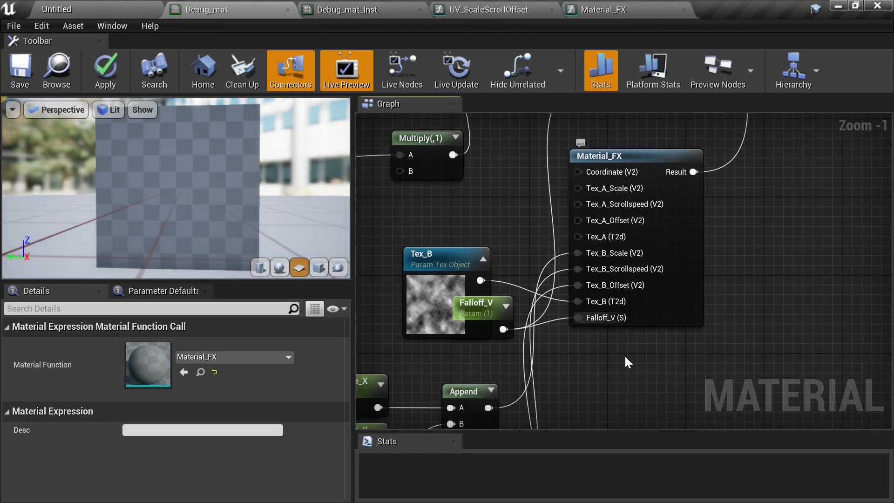
pyautogui.moveTo(520, 201); pyautogui.dragTo(715, 311, button='right')
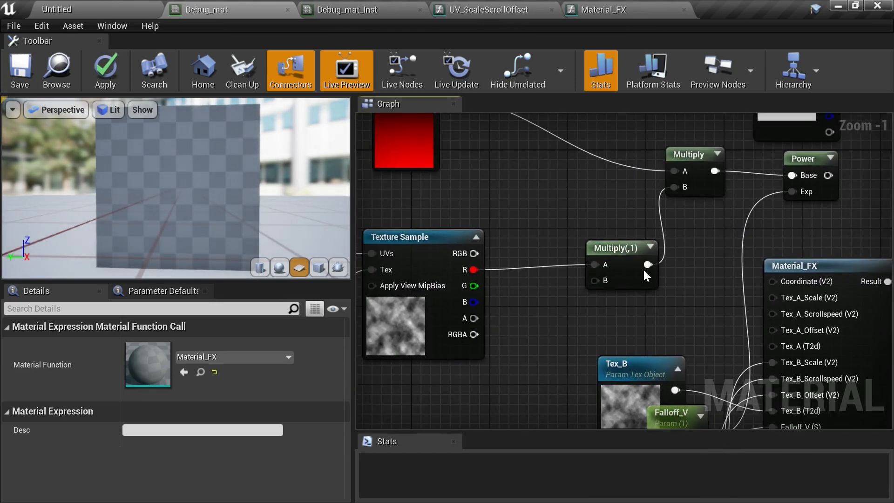
pyautogui.scroll(-2, 618, 258)
pyautogui.moveTo(505, 203); pyautogui.dragTo(787, 131, button='right')
pyautogui.scroll(-2, 580, 214)
pyautogui.moveTo(619, 288); pyautogui.dragTo(612, 275, button='right')
pyautogui.scroll(2, 614, 276)
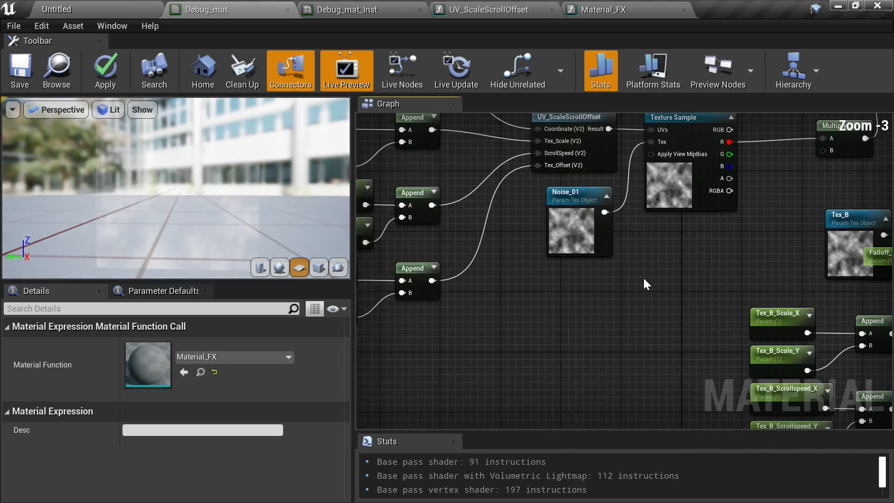
pyautogui.scroll(-1, 644, 274)
pyautogui.moveTo(687, 295); pyautogui.dragTo(591, 156)
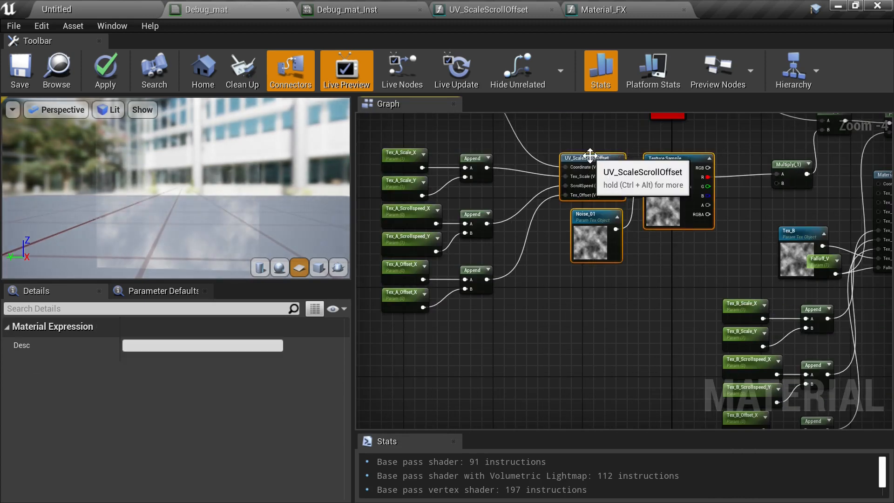
pyautogui.press('Delete')
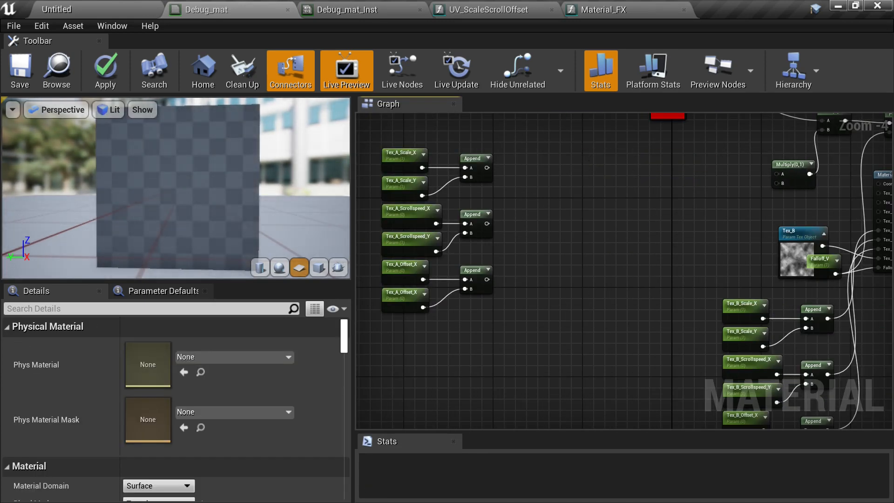
# - Move the Tex_B node and the Tex_A parameter and Append nodes closer to the Material_FX node
pyautogui.moveTo(570, 166); pyautogui.dragTo(607, 185, button='right')
pyautogui.moveTo(652, 202); pyautogui.dragTo(537, 190, button='right')
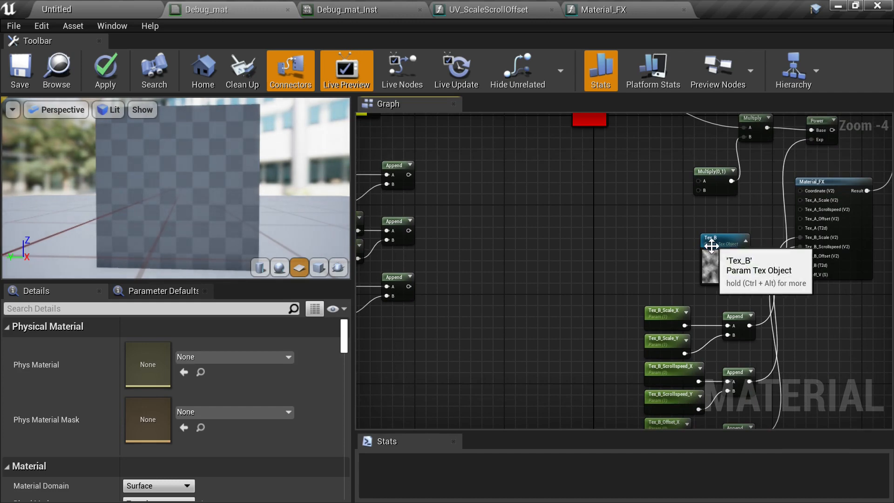
pyautogui.moveTo(710, 240); pyautogui.dragTo(560, 319)
pyautogui.moveTo(484, 228); pyautogui.dragTo(656, 275, button='right')
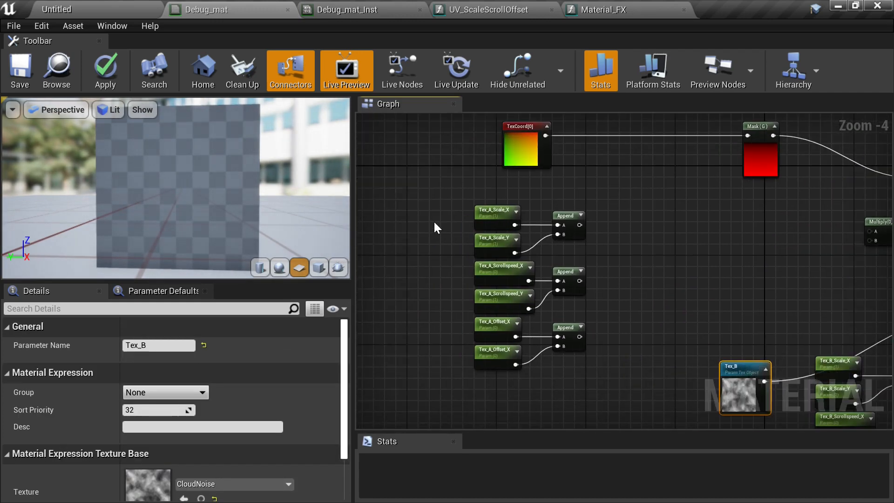
pyautogui.moveTo(540, 354); pyautogui.dragTo(555, 358)
pyautogui.moveTo(509, 219); pyautogui.dragTo(732, 208)
pyautogui.moveTo(797, 220); pyautogui.dragTo(487, 224, button='right')
pyautogui.scroll(1, 487, 224)
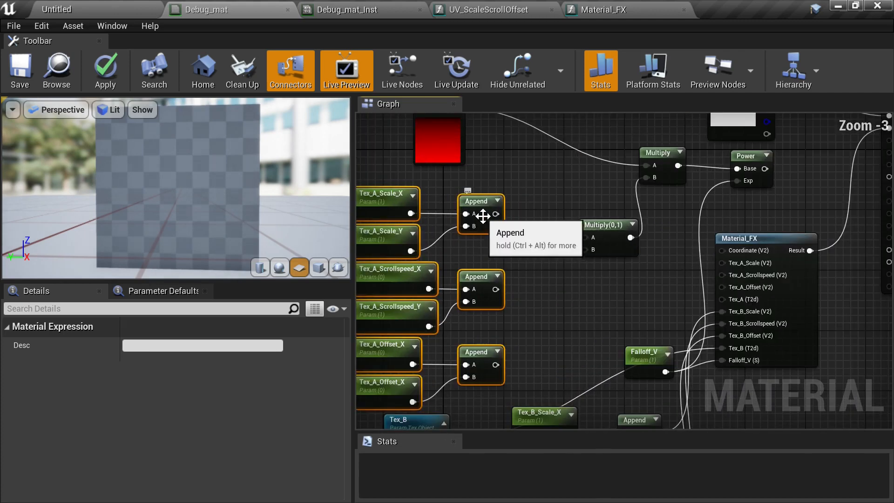
# - Connect the three Tex_A Append outputs to Material_FX's Tex_A_Scale, Tex_A_Scrollspeed and Tex_A_Offset inputs
pyautogui.moveTo(495, 214); pyautogui.dragTo(574, 236)
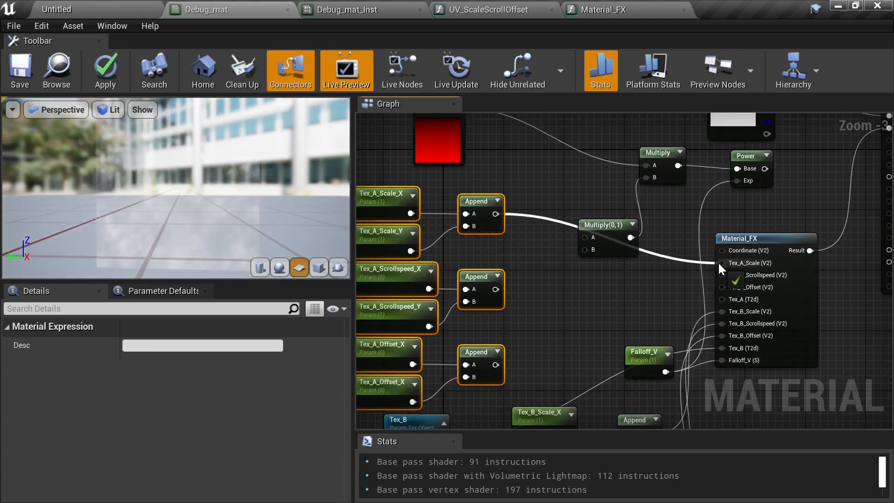
pyautogui.moveTo(719, 267); pyautogui.dragTo(721, 263)
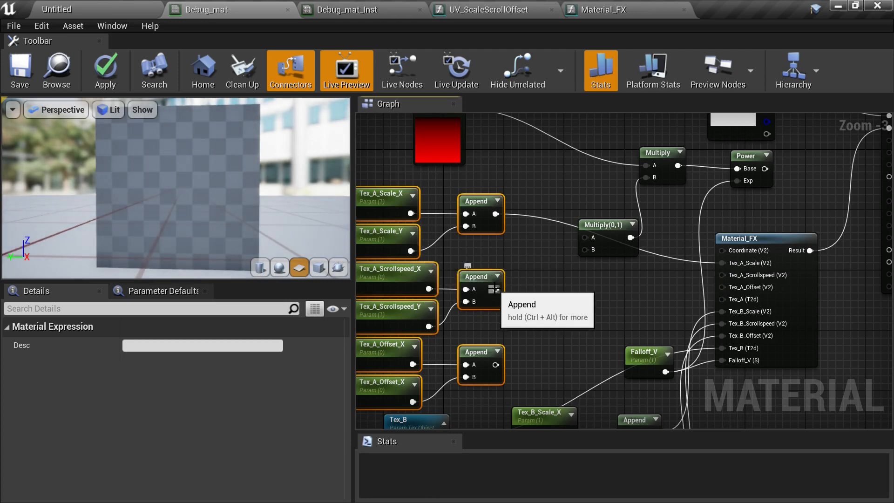
pyautogui.moveTo(495, 289); pyautogui.dragTo(722, 280)
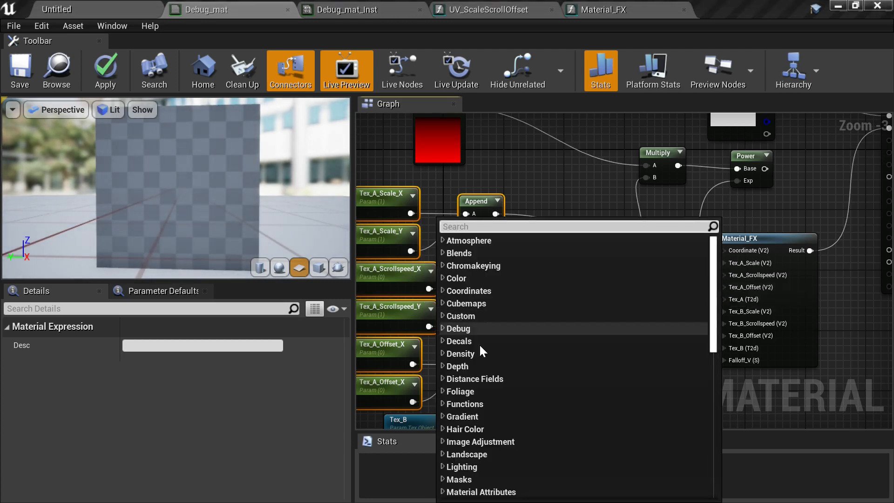
pyautogui.click(578, 212)
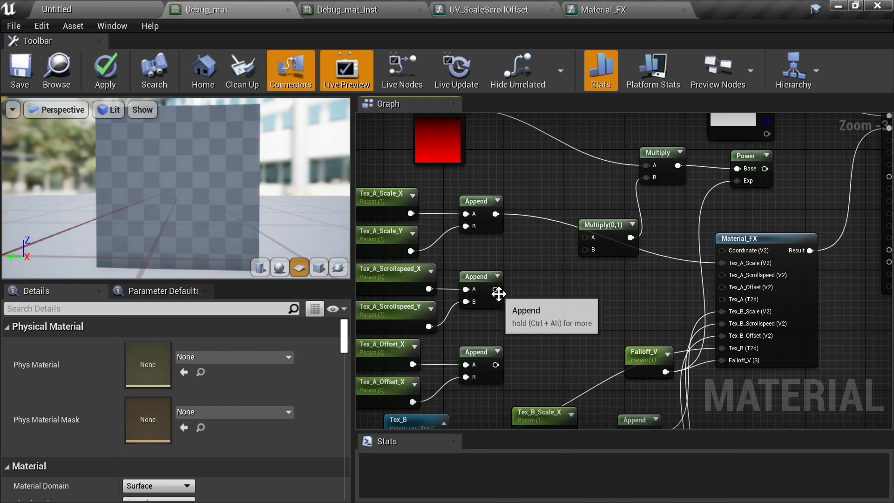
pyautogui.moveTo(496, 290); pyautogui.dragTo(721, 275)
pyautogui.moveTo(495, 364); pyautogui.dragTo(723, 288)
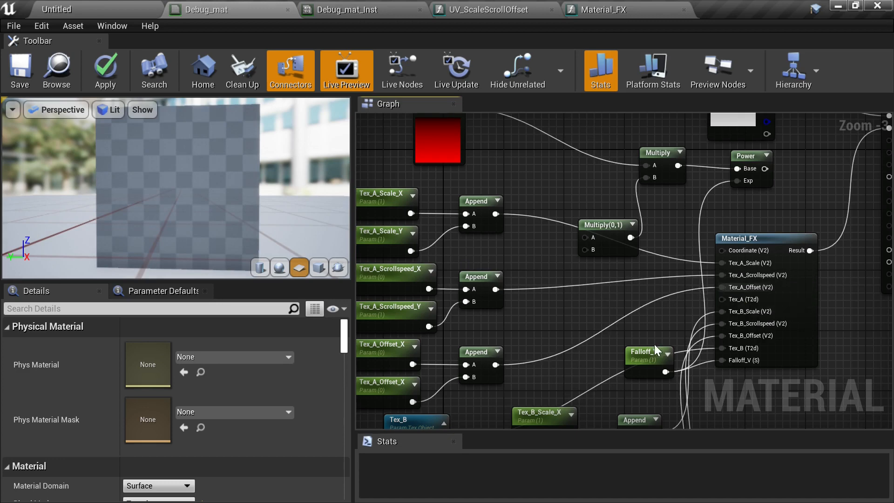
# - Duplicate the Tex_B texture object node and rename the copy's parameter to Tex_A
pyautogui.moveTo(599, 323); pyautogui.dragTo(591, 251, button='right')
pyautogui.click(463, 321)
pyautogui.hotkey('ctrl', 'c')
pyautogui.hotkey('ctrl', 'v')
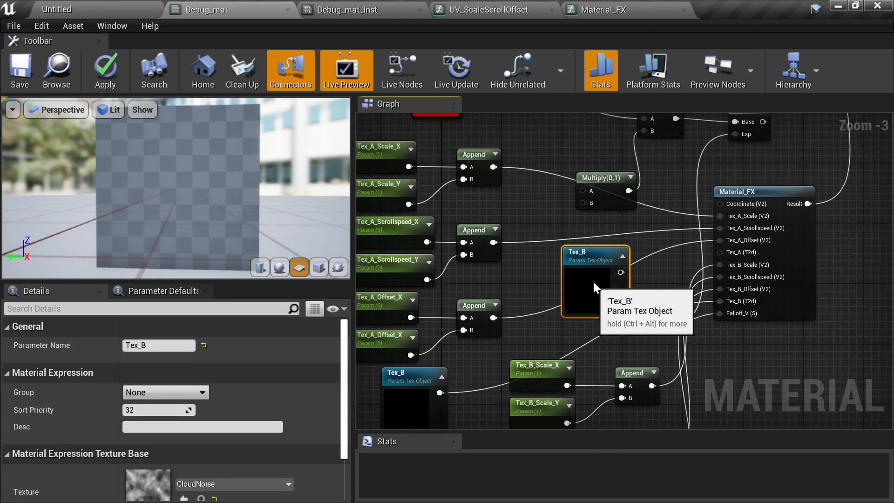
pyautogui.moveTo(589, 267); pyautogui.dragTo(589, 238)
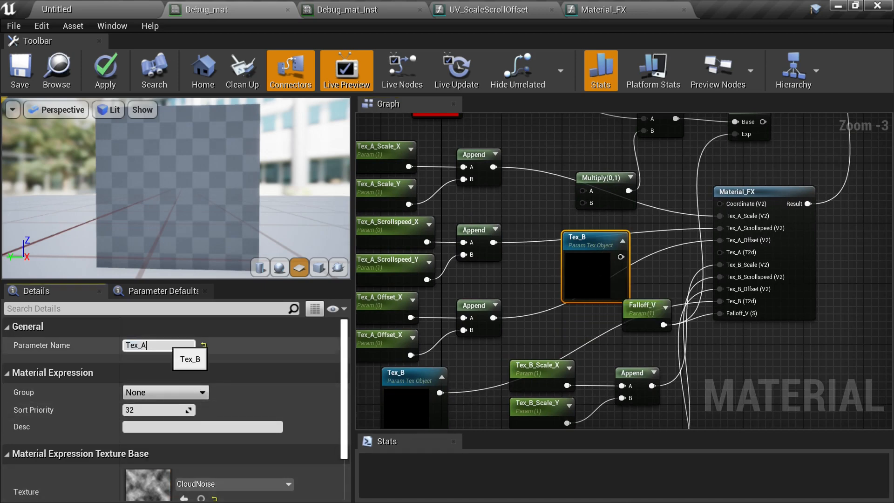
pyautogui.press('Return')
pyautogui.press('Return')
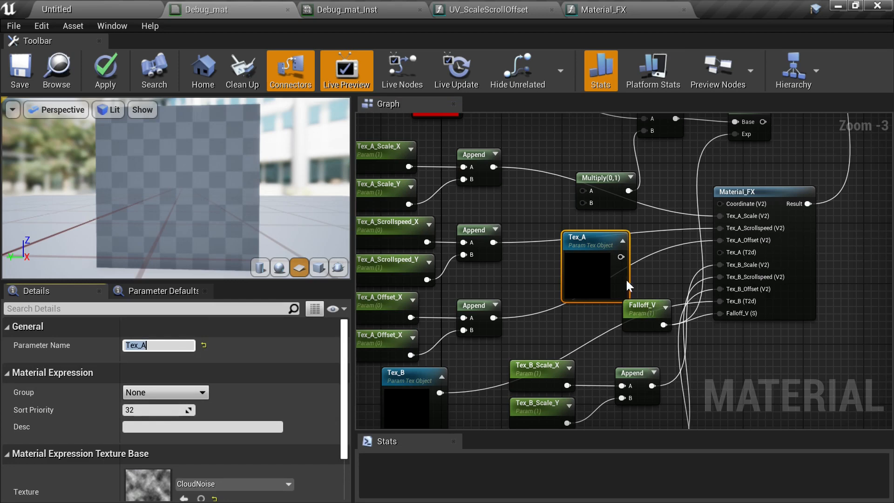
# - Connect Tex_A to Material_FX's Tex_A input and the TexCoord node to its Coordinate input
pyautogui.moveTo(620, 257); pyautogui.dragTo(722, 255)
pyautogui.moveTo(567, 179); pyautogui.dragTo(740, 261, button='right')
pyautogui.moveTo(398, 219); pyautogui.dragTo(811, 251)
pyautogui.moveTo(811, 248); pyautogui.dragTo(601, 193, button='right')
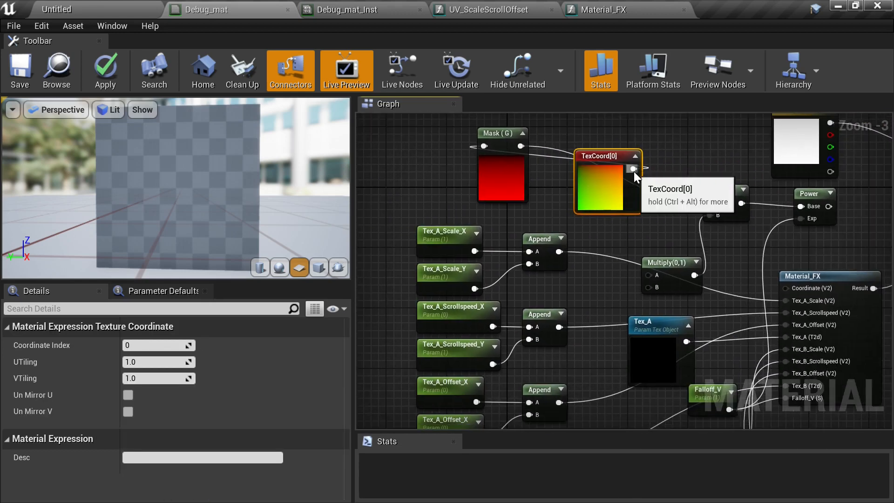
pyautogui.moveTo(633, 168); pyautogui.dragTo(685, 248)
pyautogui.moveTo(775, 284); pyautogui.dragTo(786, 288)
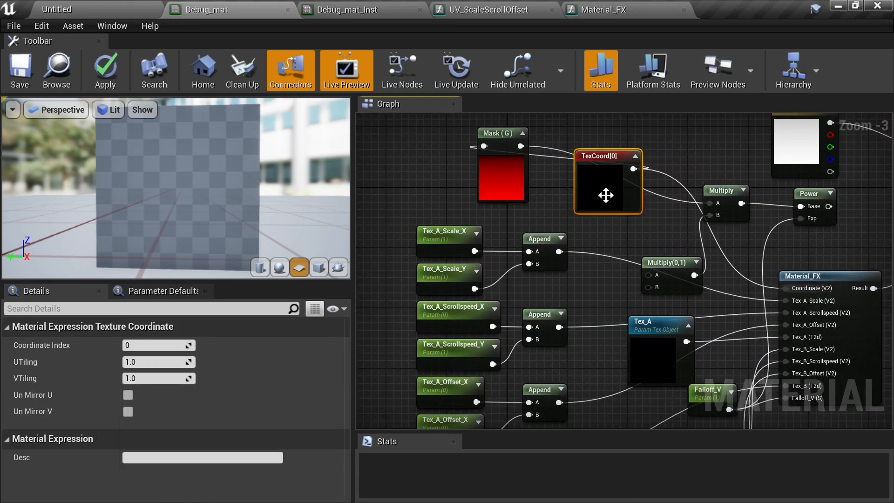
pyautogui.moveTo(632, 176); pyautogui.dragTo(412, 170)
# - Delete the old Mask (G), Multiply, Power and Multiply(0,1) nodes
pyautogui.click(523, 173)
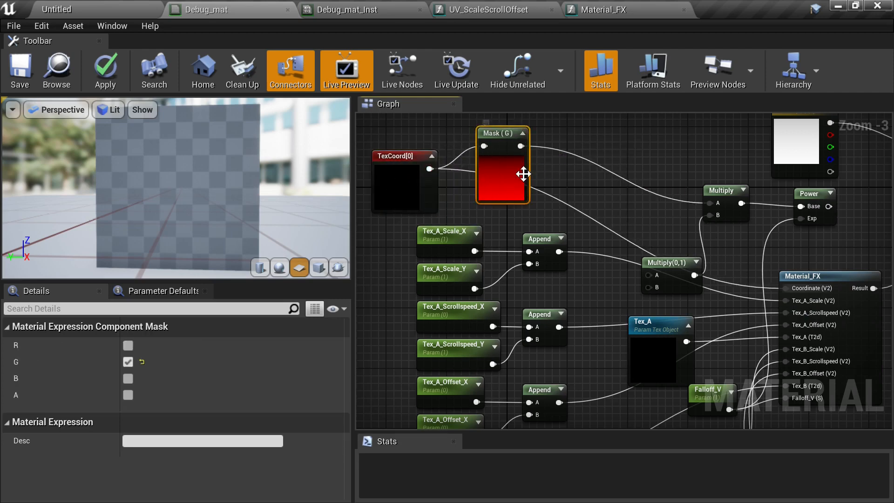
pyautogui.press('Delete')
pyautogui.click(716, 209)
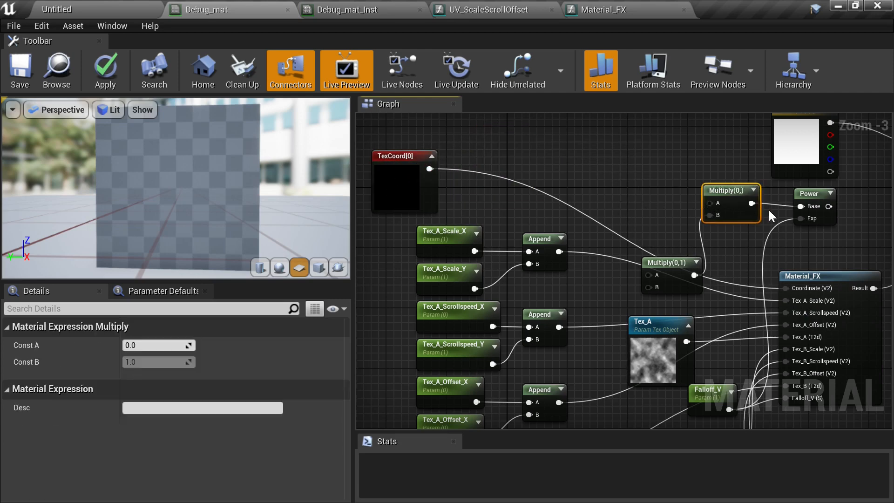
pyautogui.press('Delete')
pyautogui.click(804, 197)
pyautogui.press('Delete')
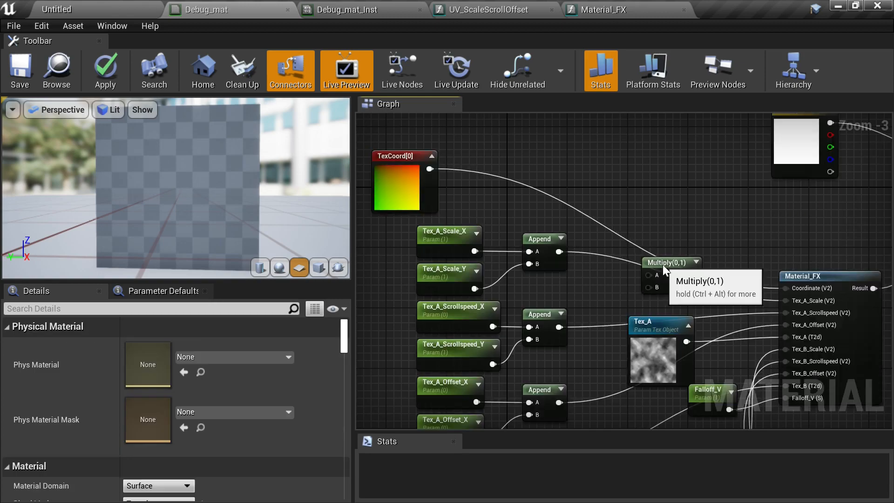
pyautogui.click(663, 264)
pyautogui.press('Delete')
# - Wrap the Tex_B node with its parameter and Append nodes in a comment named Tex_B
pyautogui.moveTo(417, 195); pyautogui.dragTo(687, 229)
pyautogui.moveTo(733, 279); pyautogui.dragTo(661, 132, button='right')
pyautogui.scroll(-2, 659, 171)
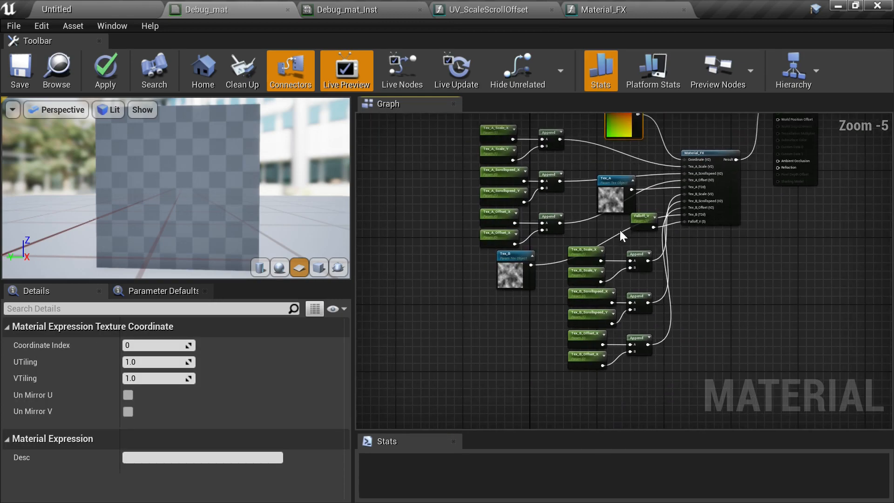
pyautogui.scroll(1, 512, 255)
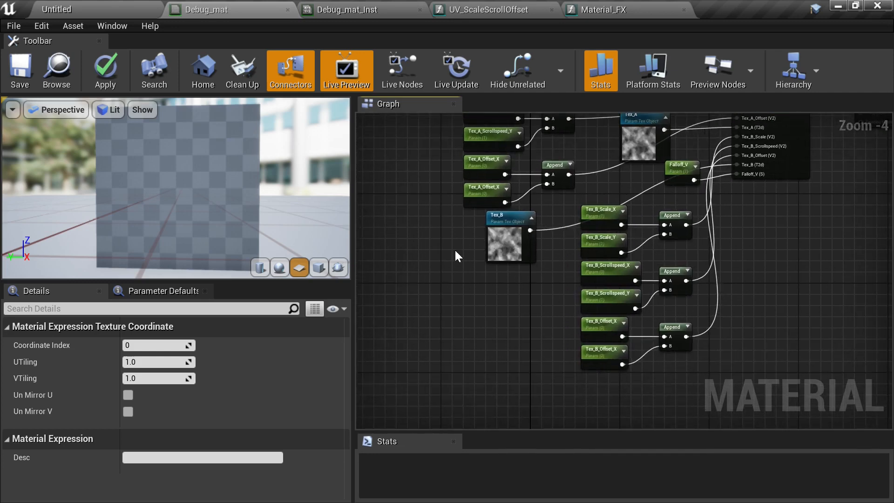
pyautogui.moveTo(700, 353); pyautogui.dragTo(700, 353)
pyautogui.moveTo(458, 210); pyautogui.dragTo(441, 306)
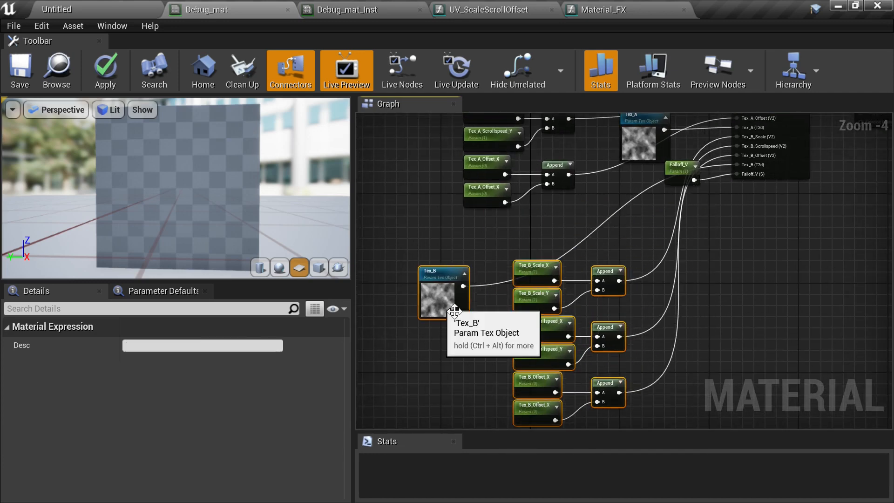
pyautogui.moveTo(698, 334); pyautogui.dragTo(725, 268, button='right')
pyautogui.write('c')
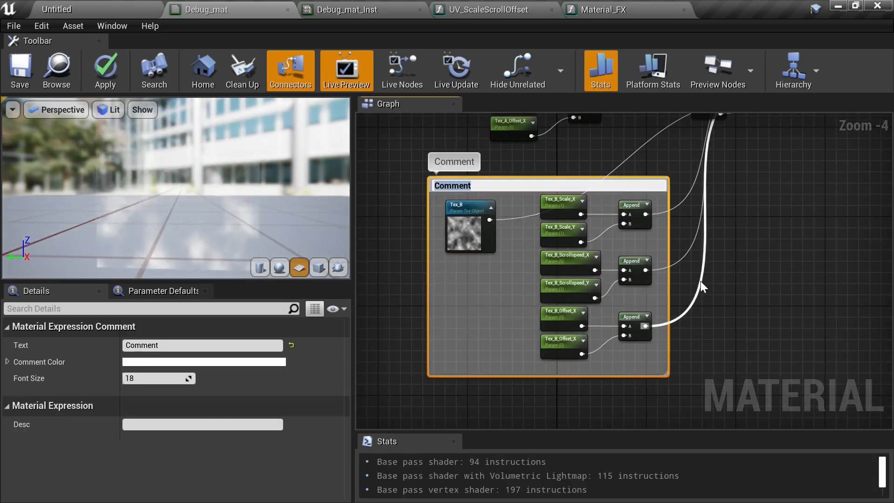
pyautogui.write('Tex')
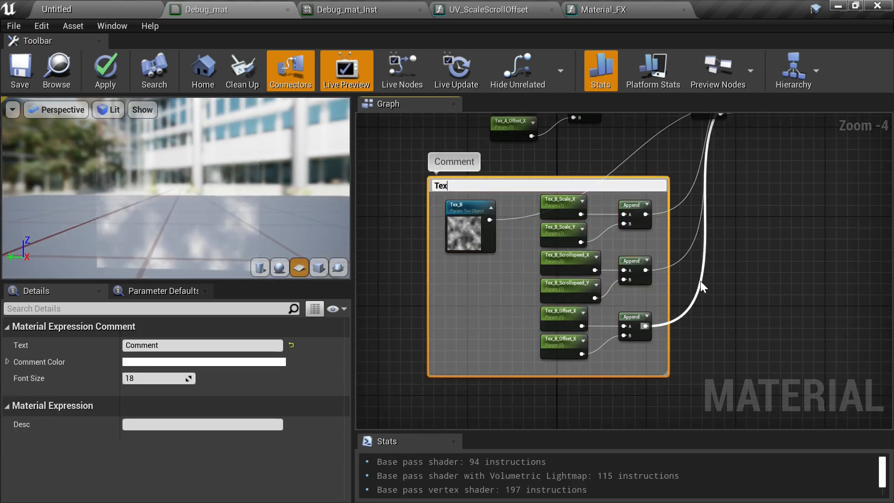
pyautogui.write('_B')
pyautogui.press('Return')
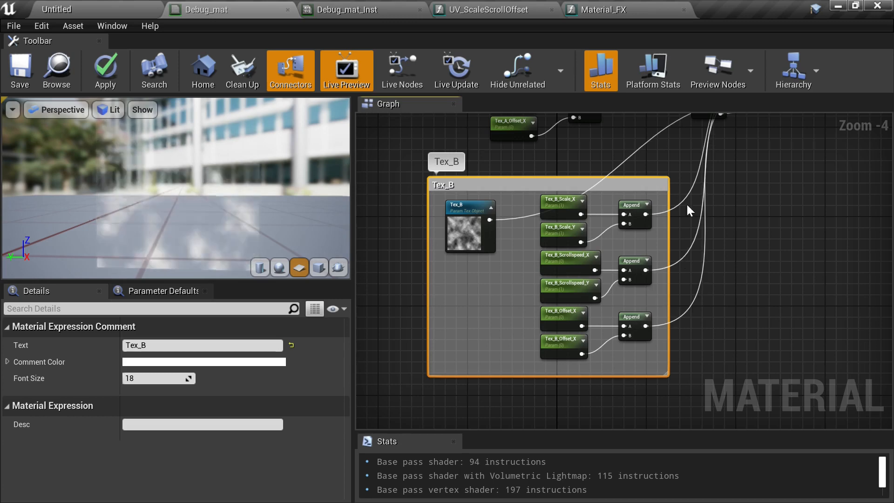
# - Place the Tex_A node beside its parameters and wrap the Tex_A nodes in a comment named Tex_A
pyautogui.moveTo(680, 138); pyautogui.dragTo(725, 343, button='right')
pyautogui.click(698, 250)
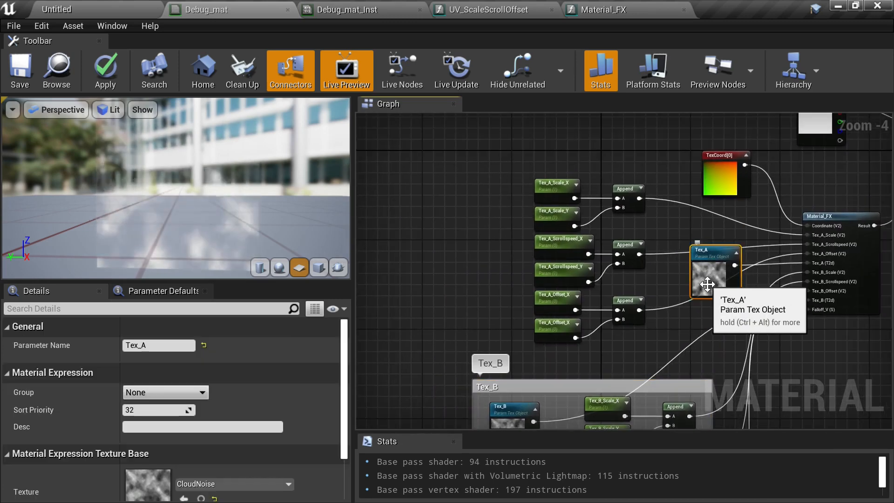
pyautogui.moveTo(697, 250); pyautogui.dragTo(545, 120)
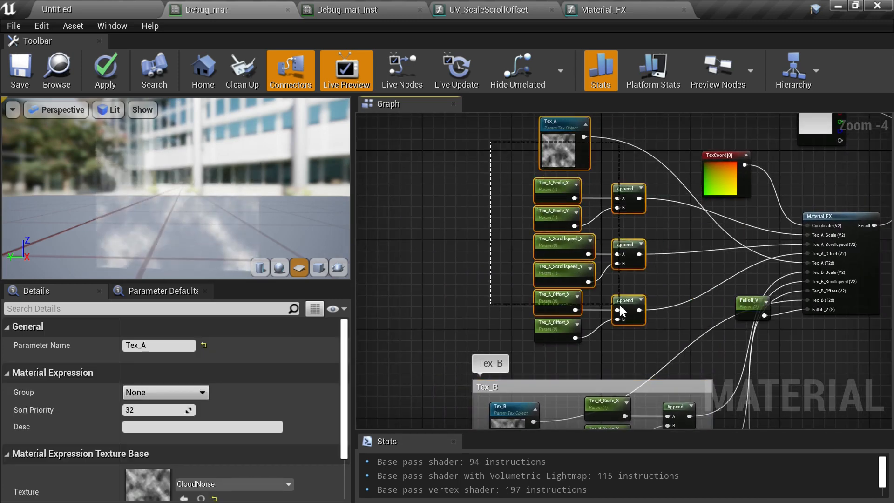
pyautogui.moveTo(619, 305); pyautogui.dragTo(494, 186)
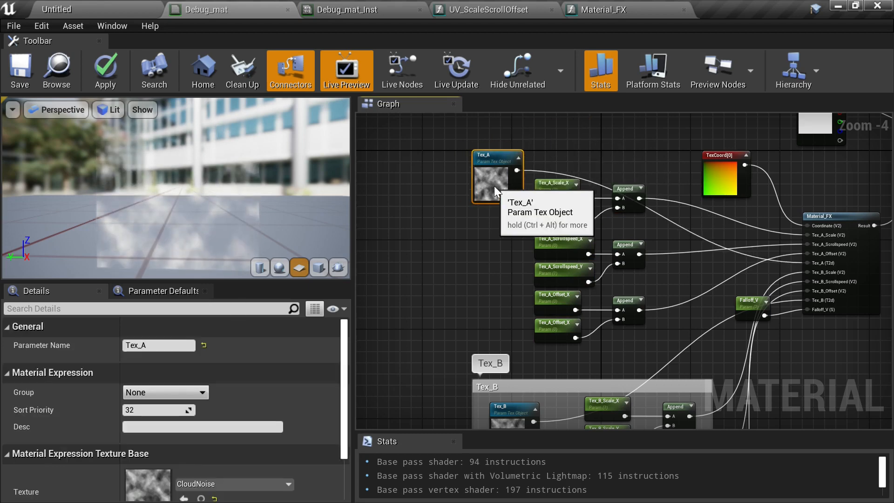
pyautogui.moveTo(433, 171); pyautogui.dragTo(660, 347)
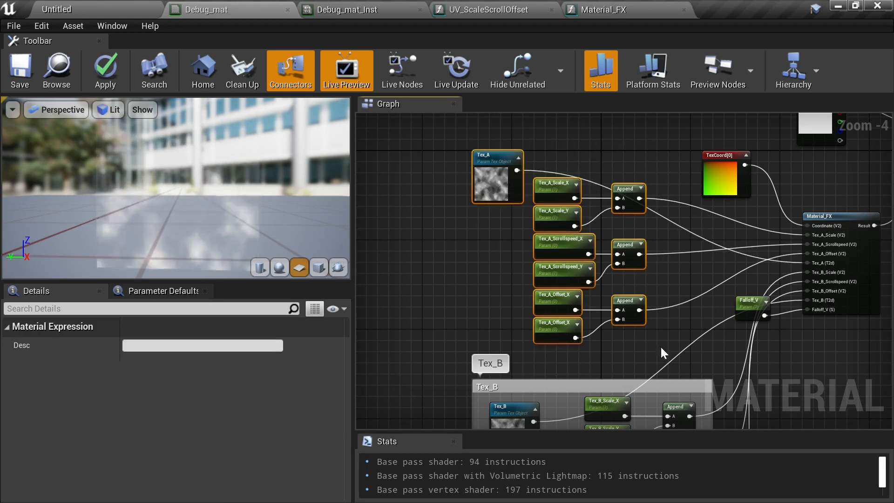
pyautogui.write('c')
pyautogui.write('Te')
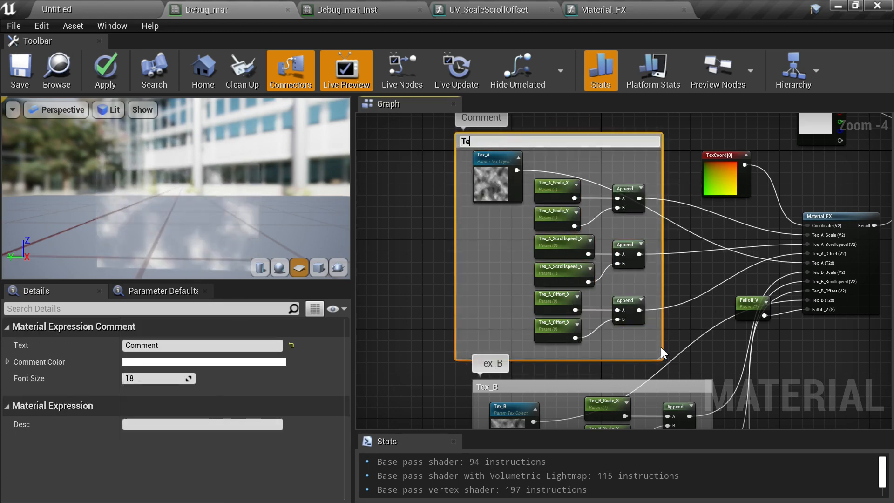
pyautogui.write('x_A')
pyautogui.press('Return')
# - Reposition the Material_FX node and save the Debug_mat material
pyautogui.moveTo(846, 198); pyautogui.dragTo(619, 247, button='right')
pyautogui.moveTo(611, 261); pyautogui.dragTo(610, 223)
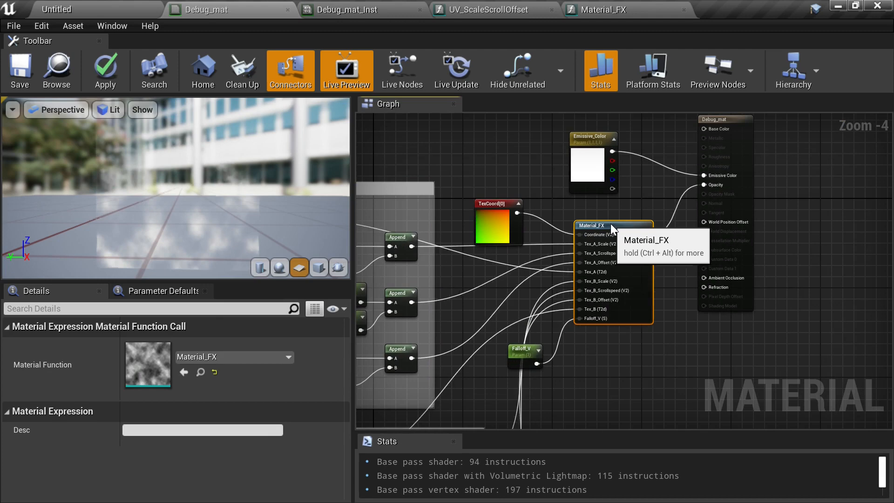
pyautogui.moveTo(572, 308); pyautogui.dragTo(567, 247, button='right')
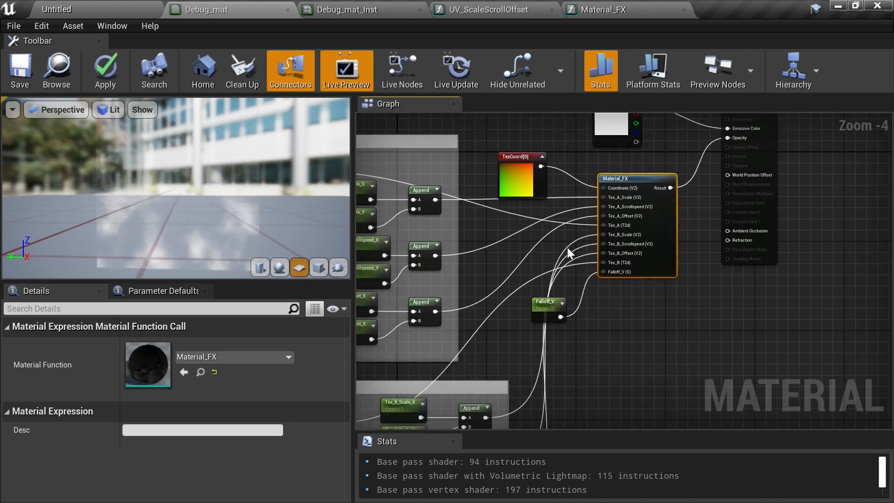
pyautogui.click(33, 80)
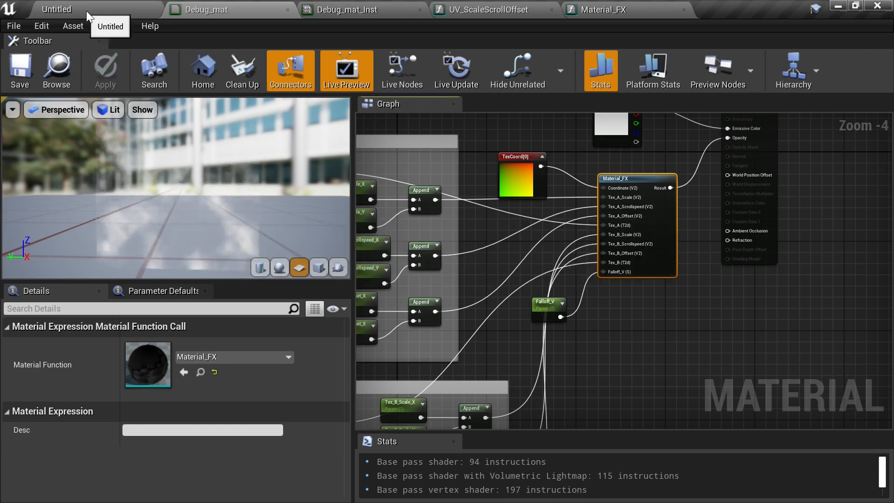
# - Switch to Debug_mat_Inst and orbit its preview to inspect the material
pyautogui.click(380, 9)
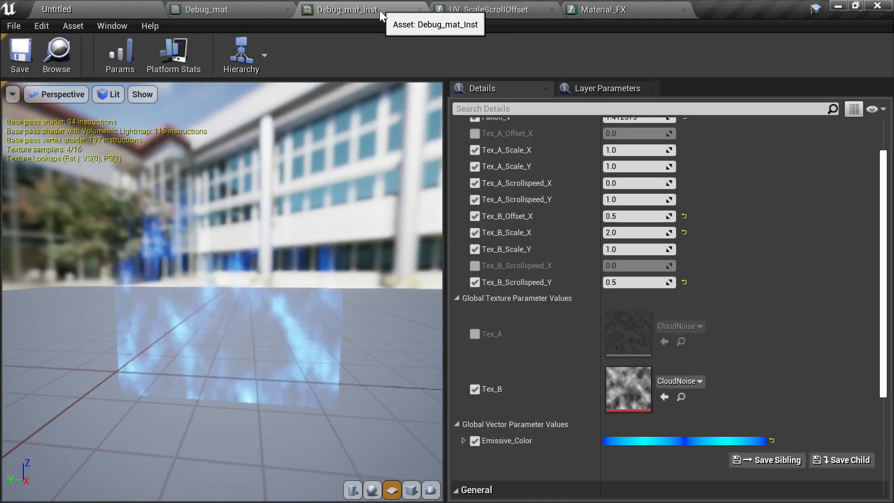
pyautogui.moveTo(253, 289); pyautogui.dragTo(181, 341)
pyautogui.moveTo(182, 341); pyautogui.dragTo(214, 215, button='right')
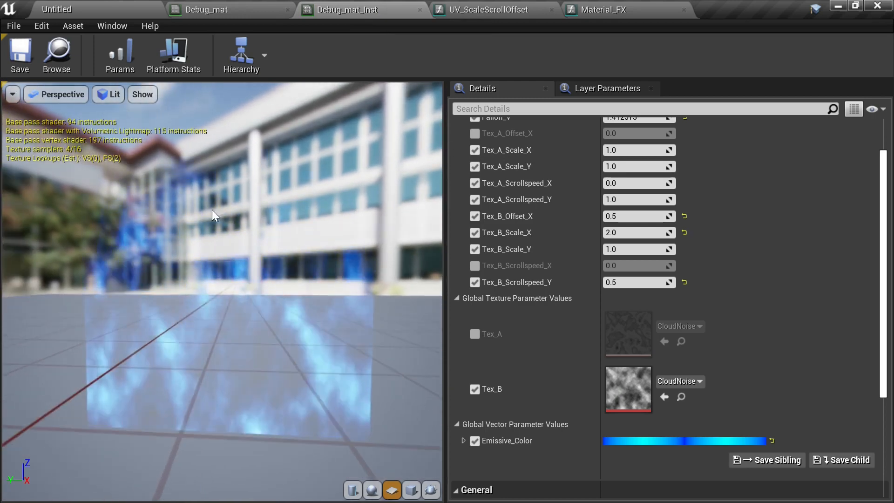
# - Return to Debug_mat and adjust the Material_FX node's position in the graph
pyautogui.click(261, 9)
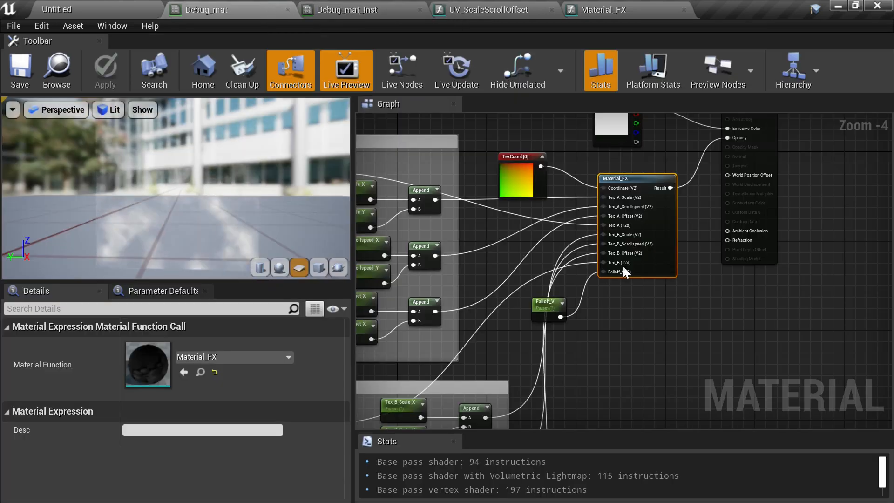
pyautogui.moveTo(664, 273); pyautogui.dragTo(666, 289)
pyautogui.moveTo(666, 283); pyautogui.dragTo(663, 269)
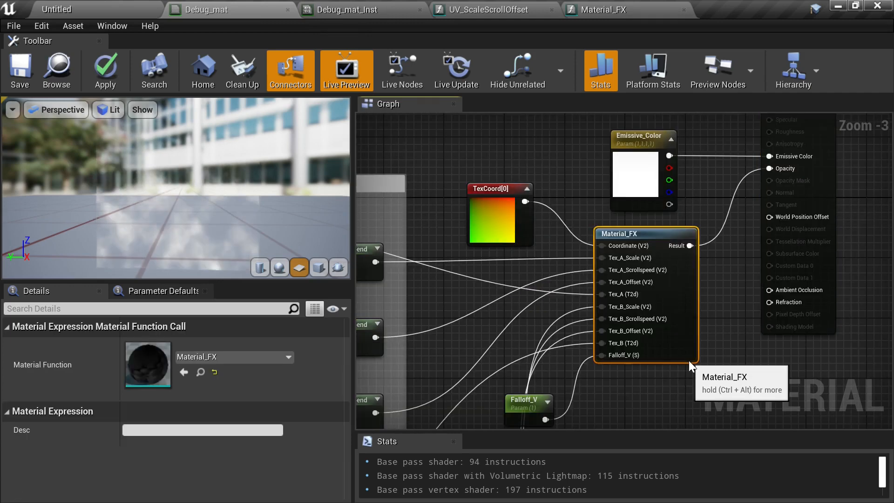
pyautogui.moveTo(689, 360); pyautogui.dragTo(689, 364)
pyautogui.moveTo(484, 292); pyautogui.dragTo(583, 311, button='right')
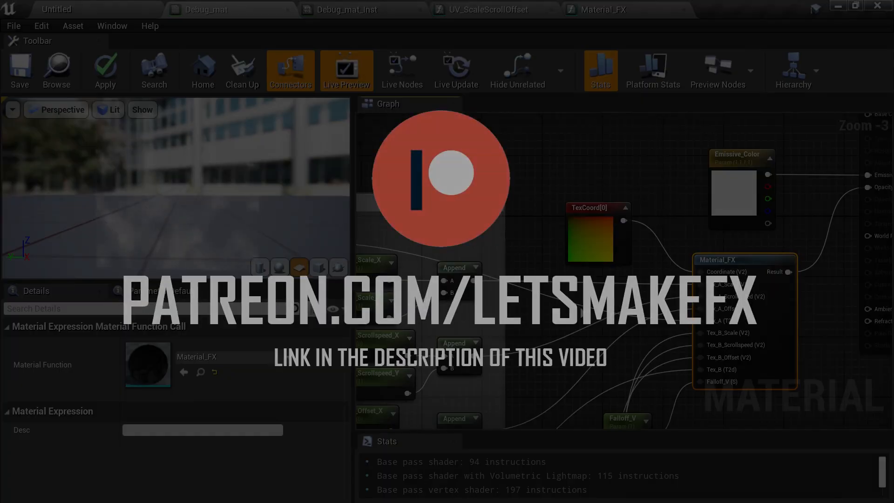